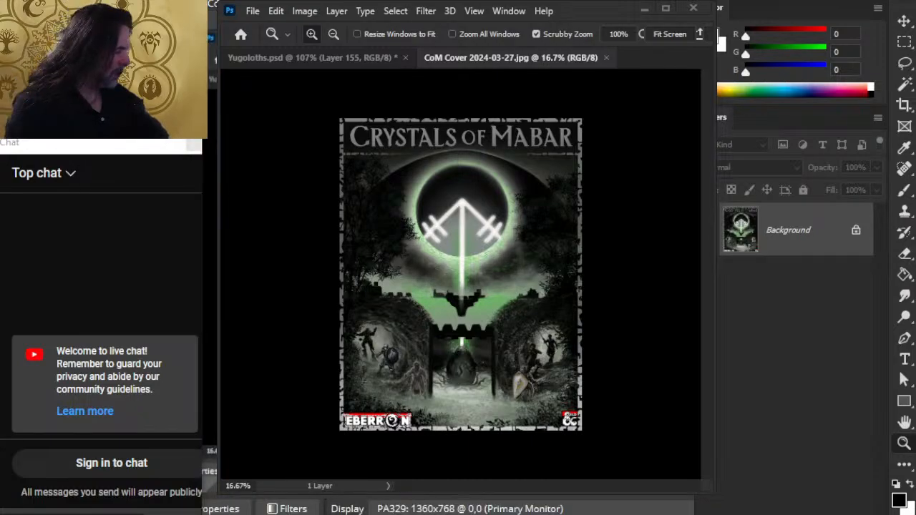
Switch to the browser and review the pinned Subclasses Revivified post and the latest livestream post on the X profile.
key("alt+Tab")
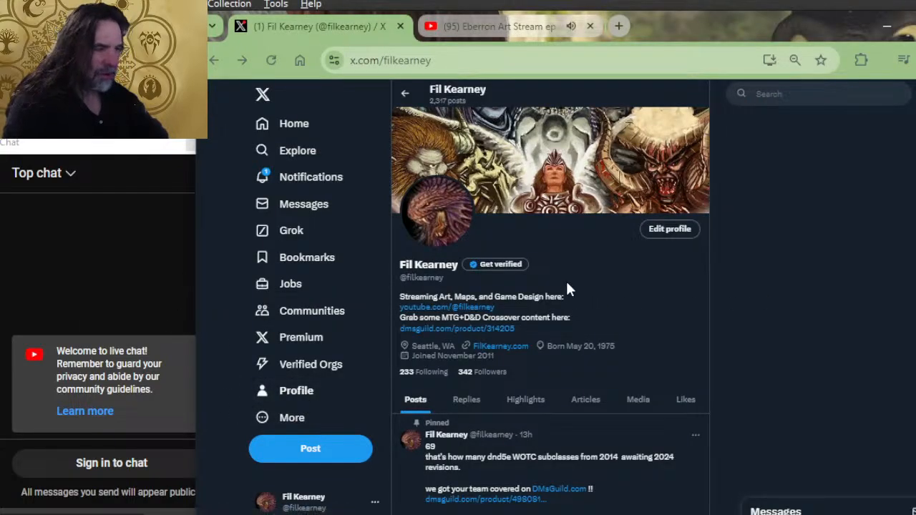
scroll(565, 279, "down", 2)
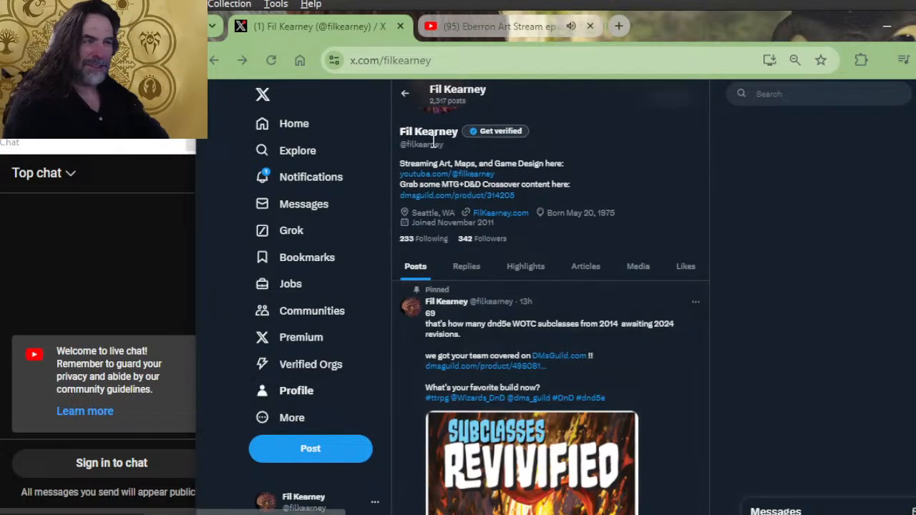
scroll(578, 255, "down", 8)
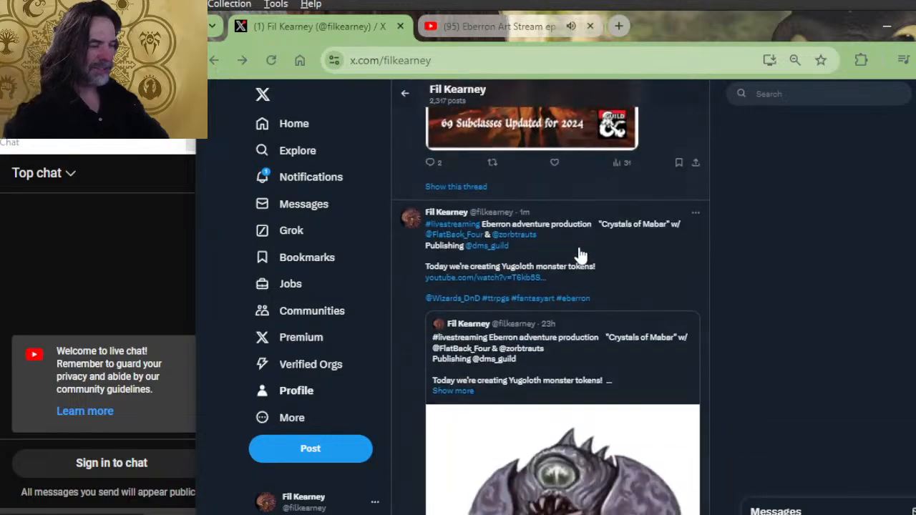
scroll(580, 253, "up", 6)
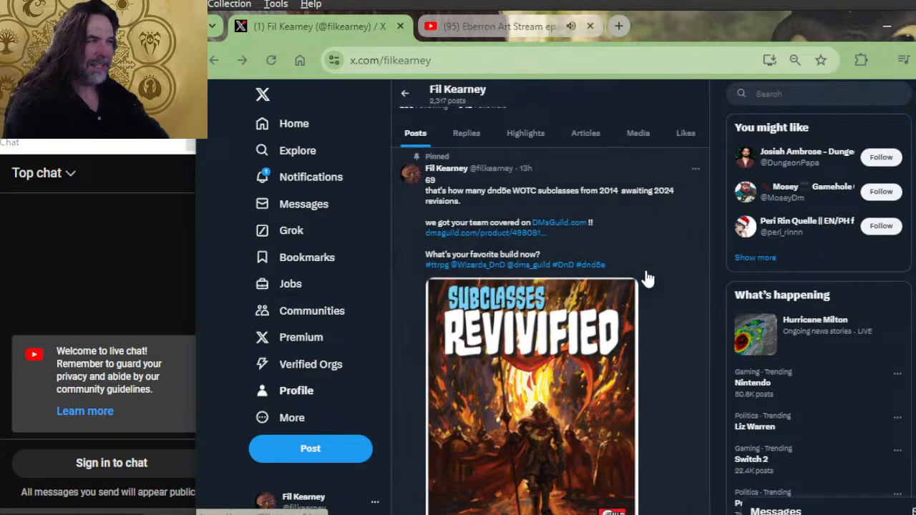
scroll(665, 293, "down", 4)
scroll(685, 313, "up", 4)
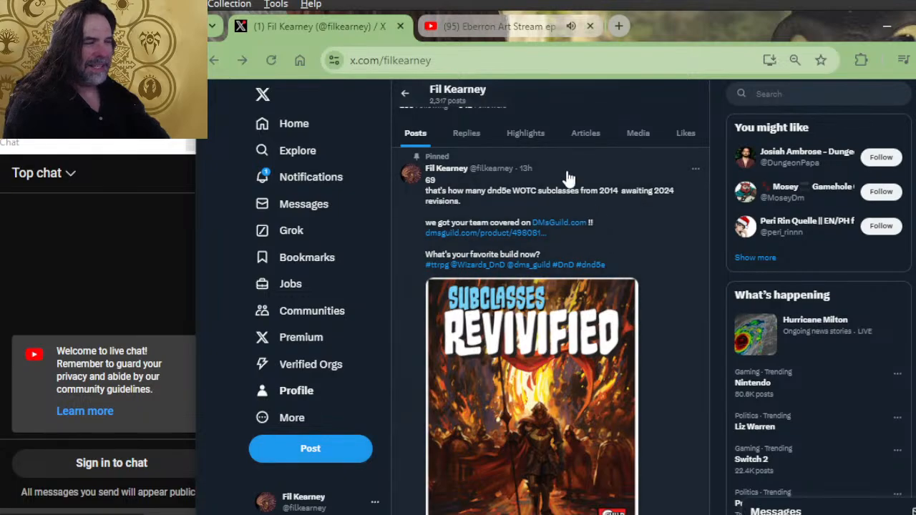
Show the Eberron Art Stream ep 333 video page, expand its full description and review the listed links.
left_click(444, 27)
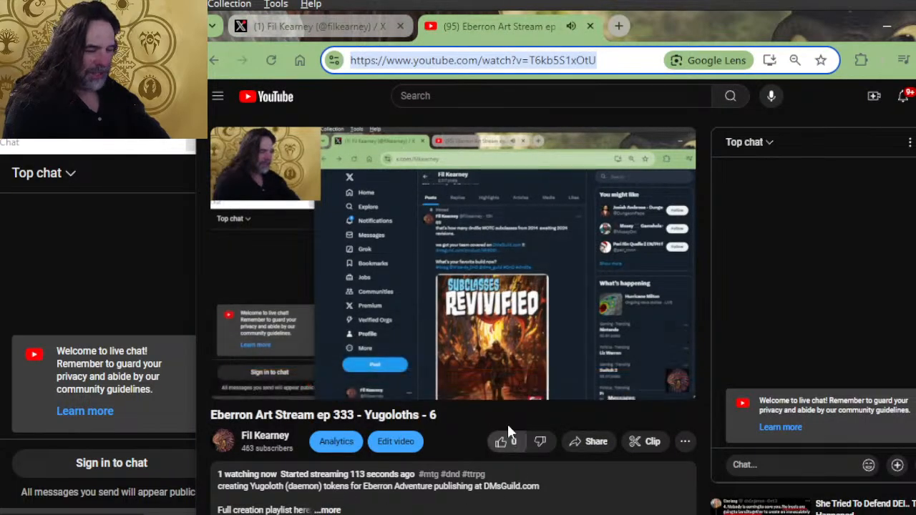
scroll(429, 400, "down", 2)
left_click(307, 386)
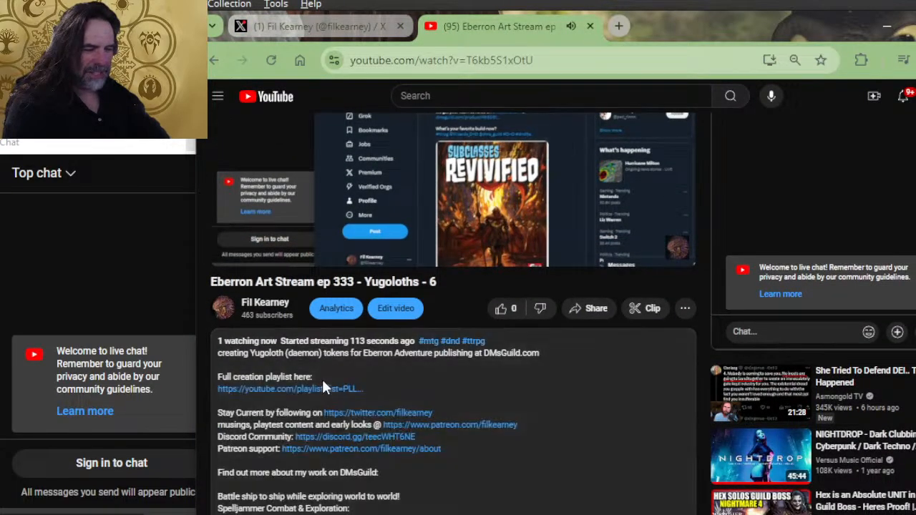
scroll(287, 322, "down", 2)
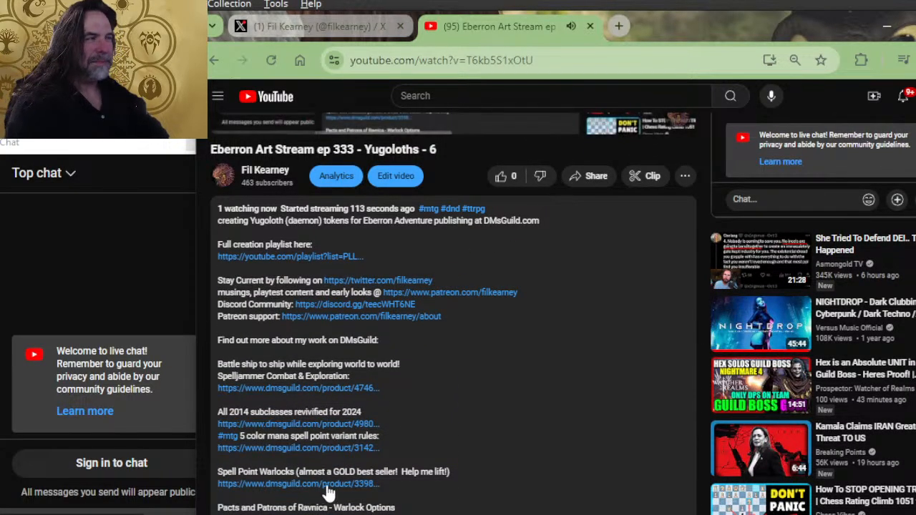
scroll(290, 365, "down", 2)
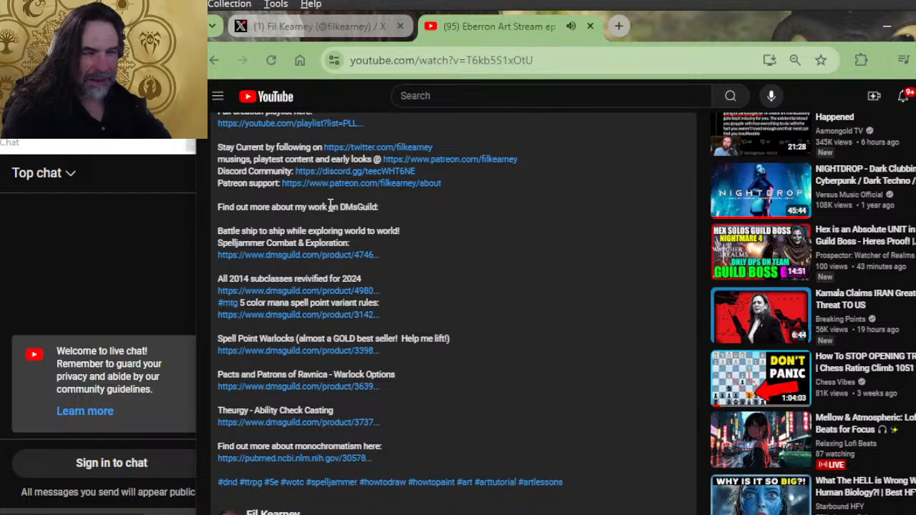
scroll(343, 236, "up", 2)
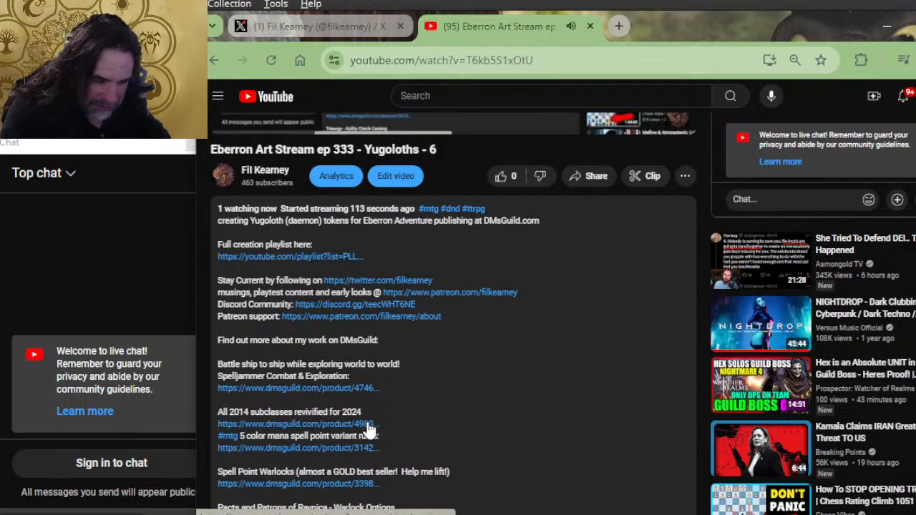
Open the product link for all 2014 subclasses revivified for 2024 and examine the Subclasses Revivified page's details and description.
left_click(303, 424)
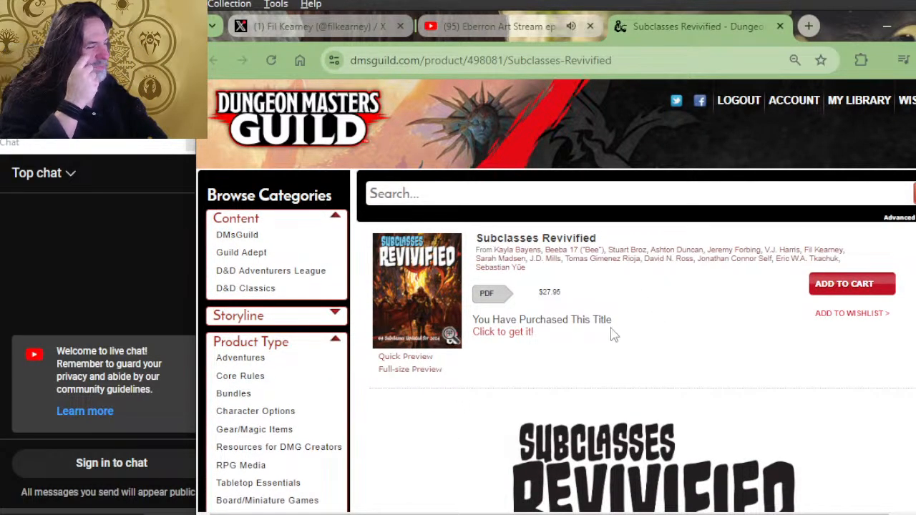
scroll(540, 335, "down", 8)
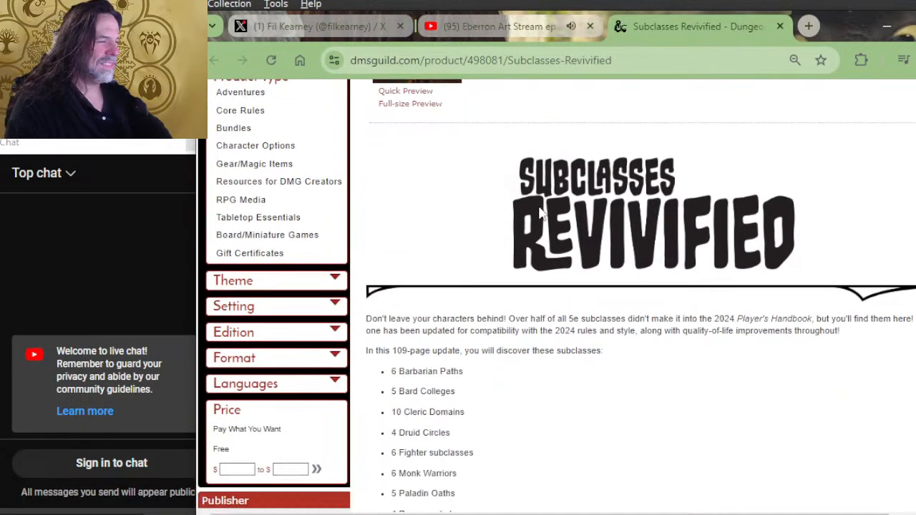
scroll(556, 193, "up", 4)
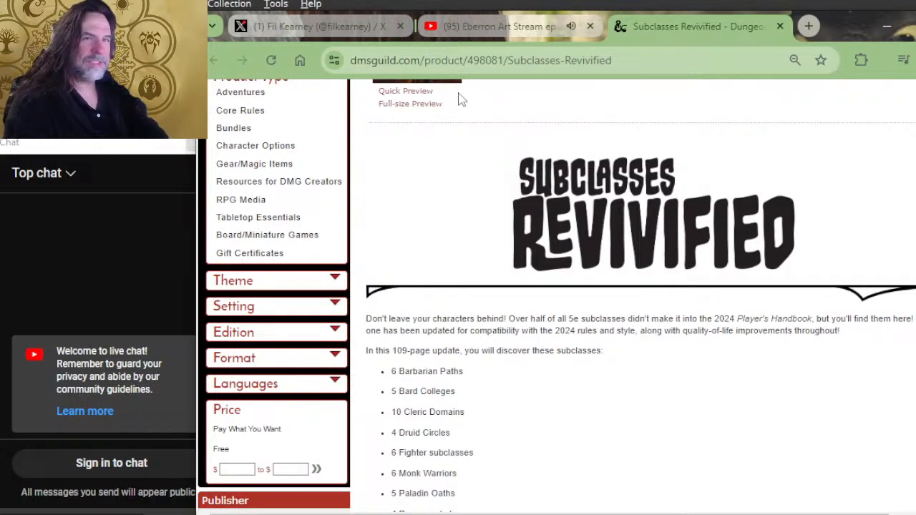
scroll(458, 218, "up", 4)
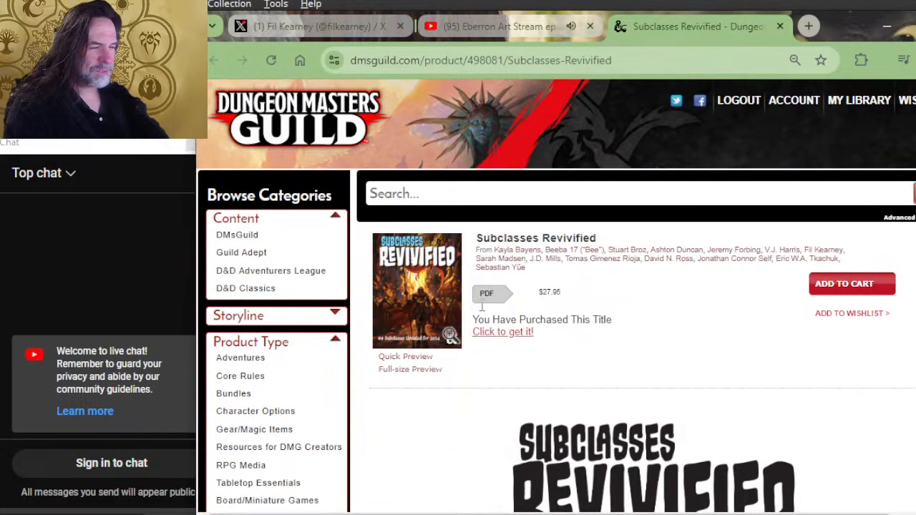
scroll(721, 309, "down", 2)
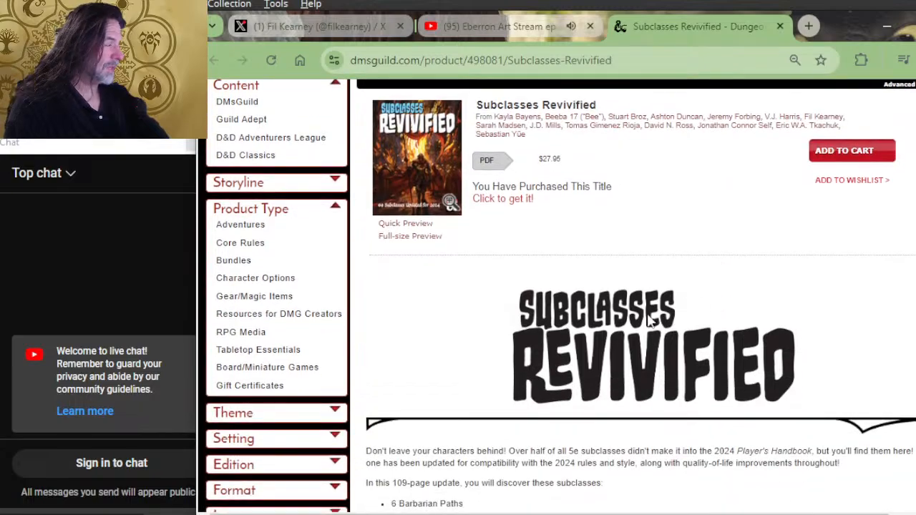
scroll(614, 283, "right", 2)
scroll(600, 250, "up", 2)
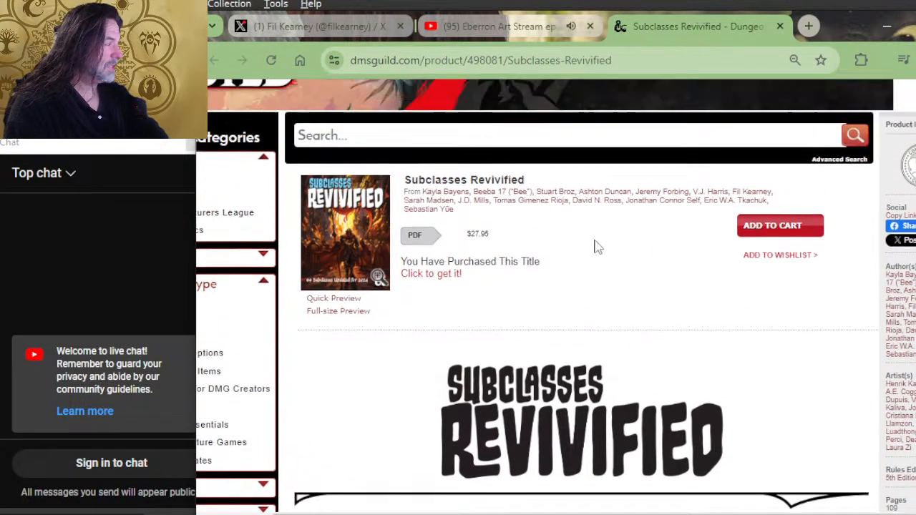
scroll(744, 207, "down", 2)
scroll(742, 206, "down", 5)
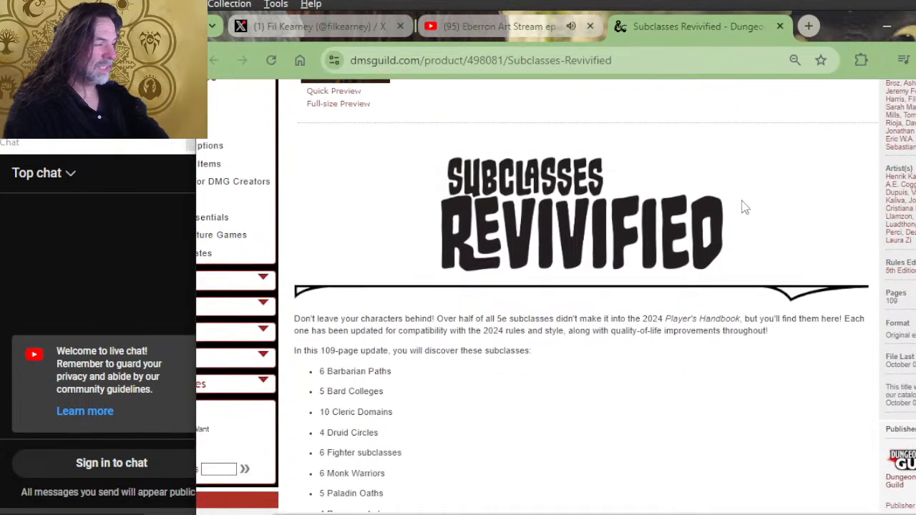
scroll(677, 291, "up", 5)
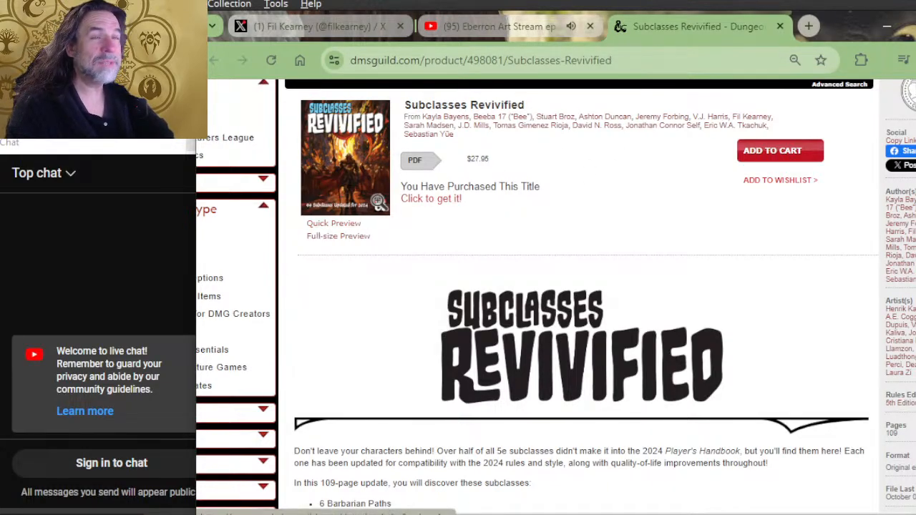
Return to the Eberron Art Stream ep 333 video page and like the video.
left_click(494, 26)
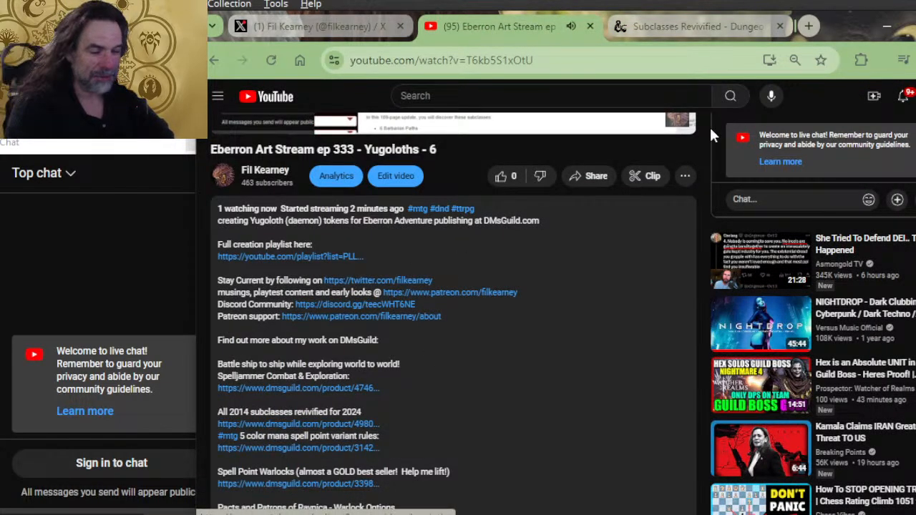
scroll(447, 416, "up", 2)
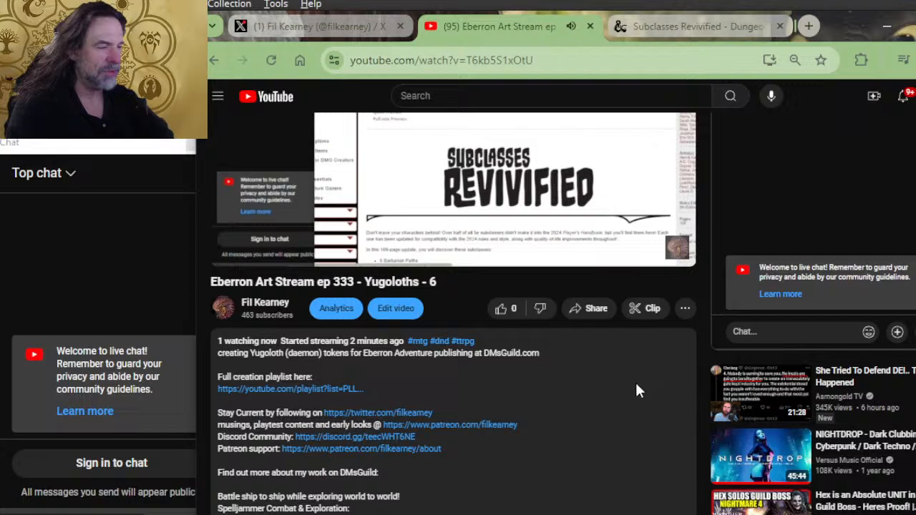
left_click(500, 308)
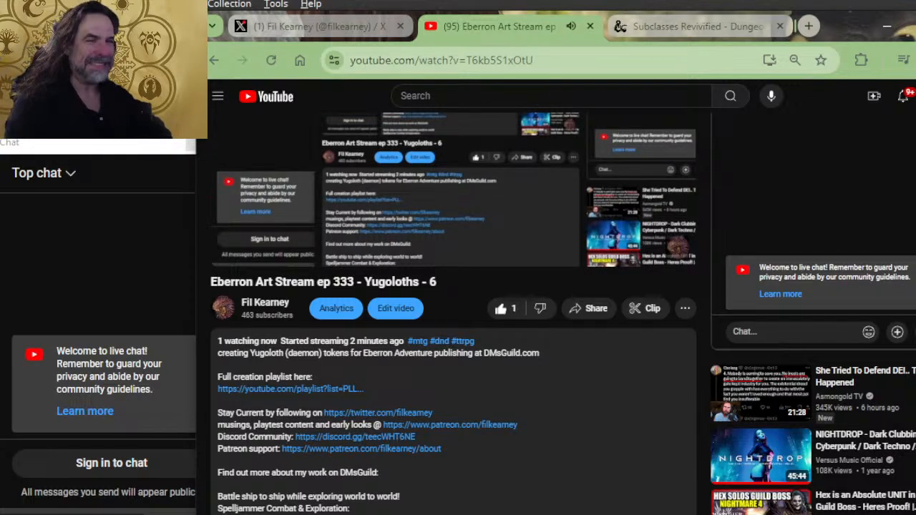
Close the X profile page and the Subclasses Revivified product page, keeping the YouTube stream page open.
left_click(372, 32)
left_click(400, 26)
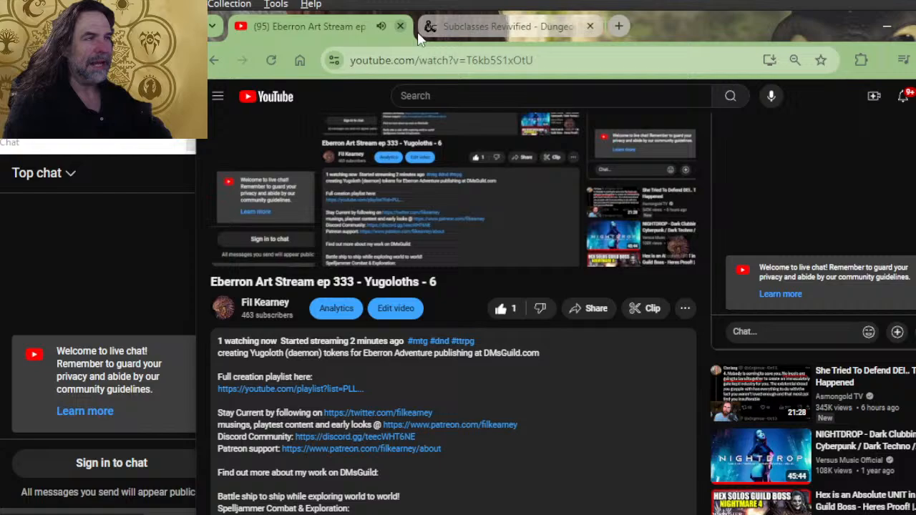
left_click(589, 27)
key("alt+Tab")
key("alt+Tab")
key("alt+Tab")
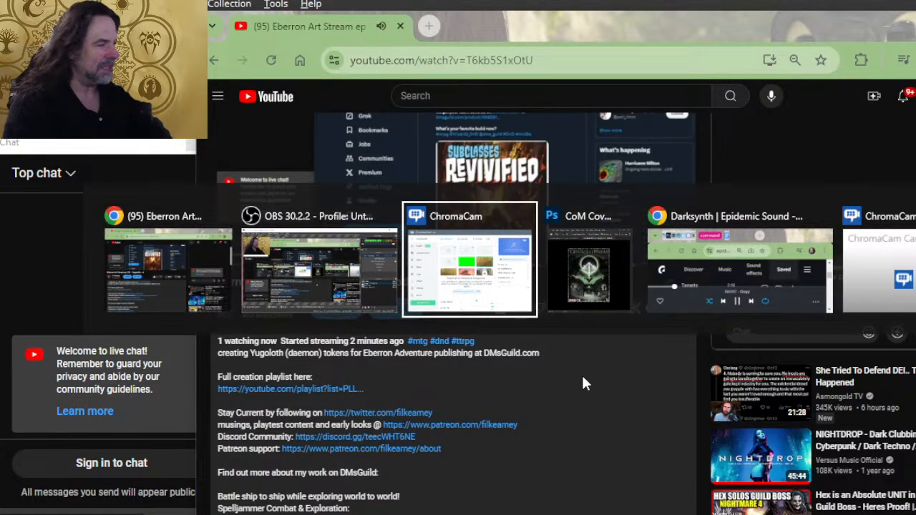
key("alt+shift+Tab")
key("alt+shift+Tab")
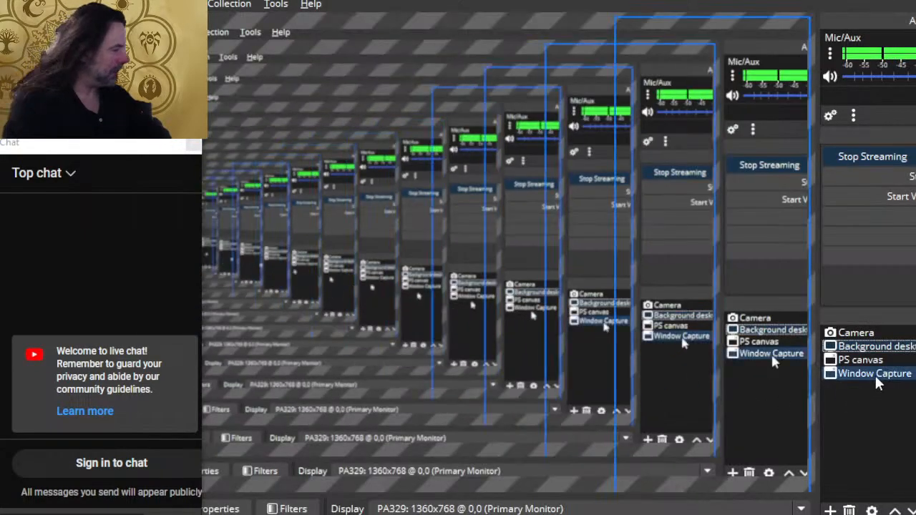
key("alt+Tab")
key("alt+Tab")
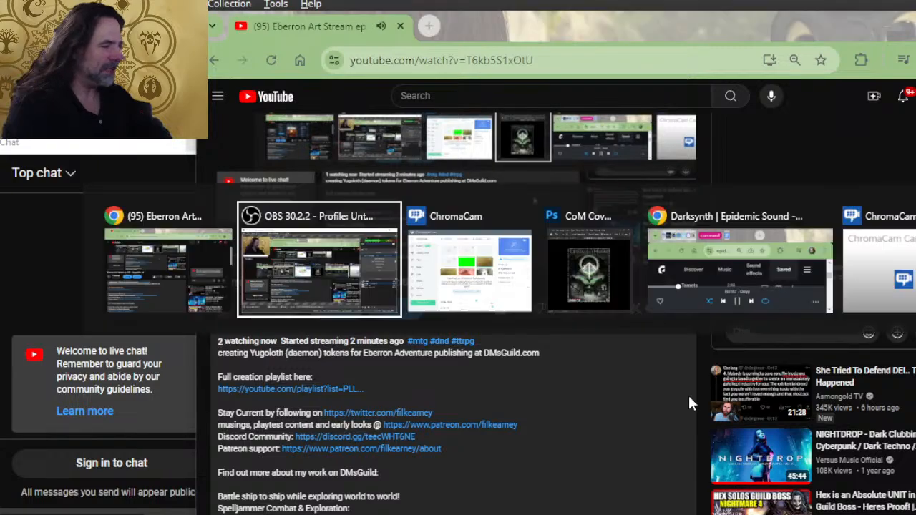
key("alt+Tab")
key("alt+shift+Tab")
key("alt+Tab")
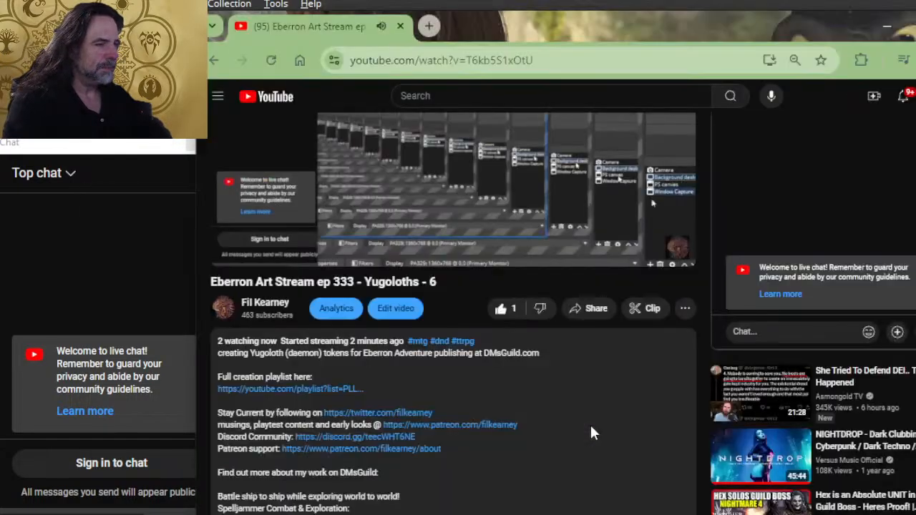
Switch to Photoshop and close the CoM Cover 2024-03-27.jpg document so Yugoloths.psd is the active drawing.
key("alt+Tab")
key("alt+Tab")
key("alt+Tab")
key("alt+Tab")
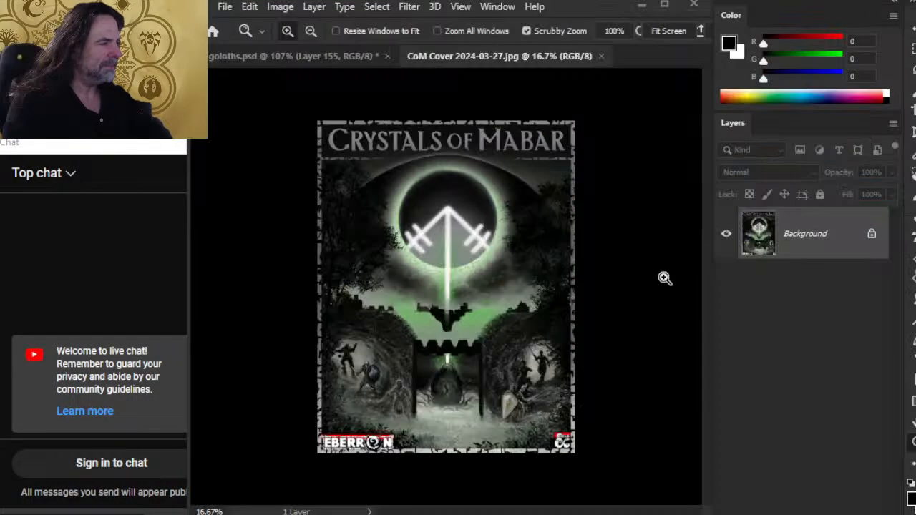
left_click(512, 247)
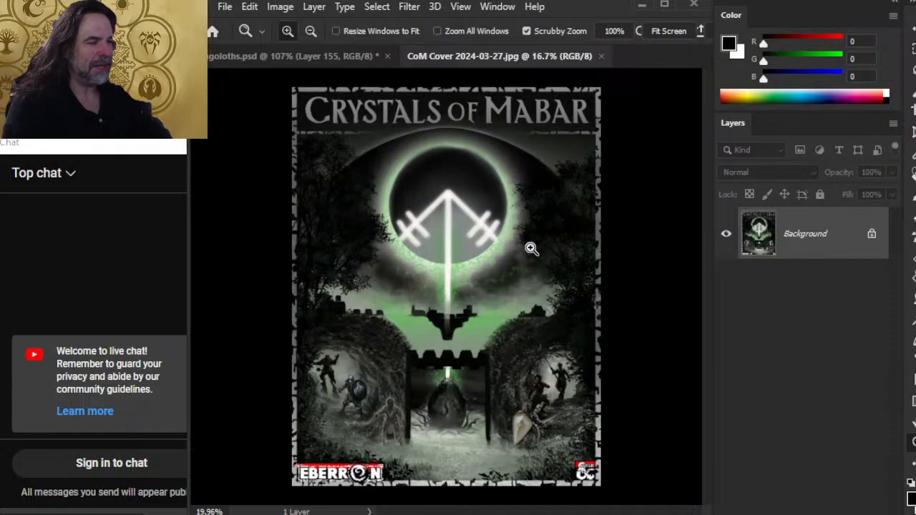
left_click(593, 55)
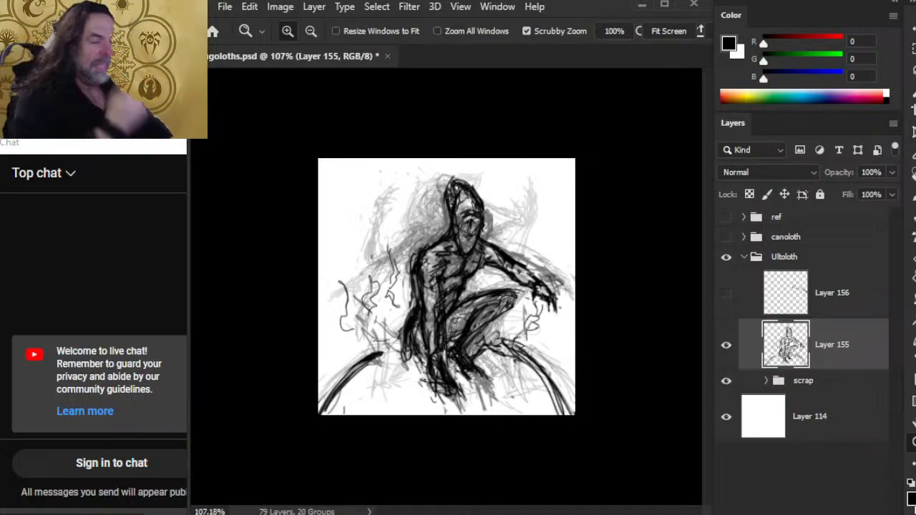
Refine the outstretched arm's contours from shoulder to wrist on Layer 155, alternating fine black brush strokes with small erasures.
key("e")
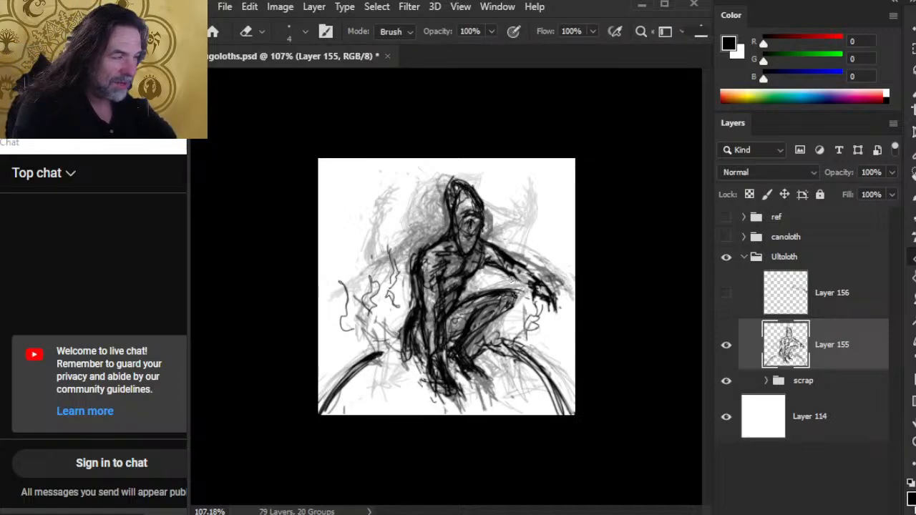
key("b")
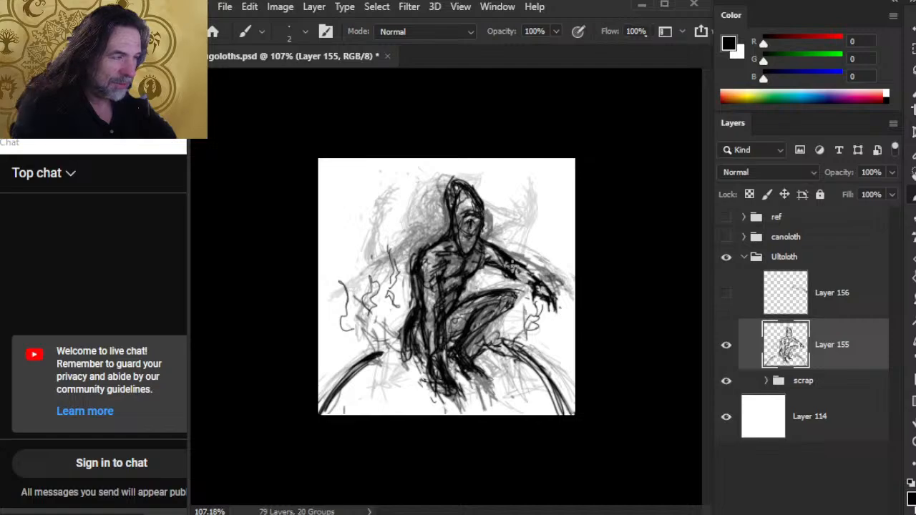
left_click_drag(513, 266, 524, 278)
key("e")
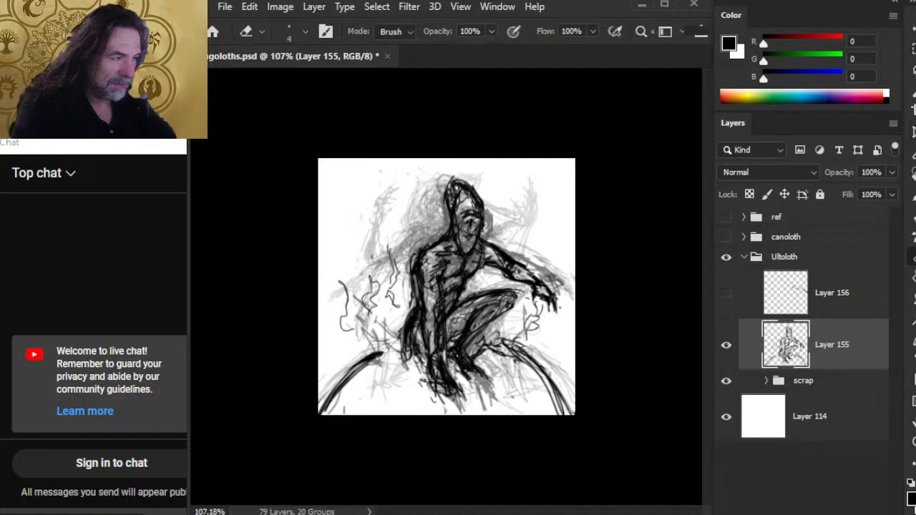
key("b")
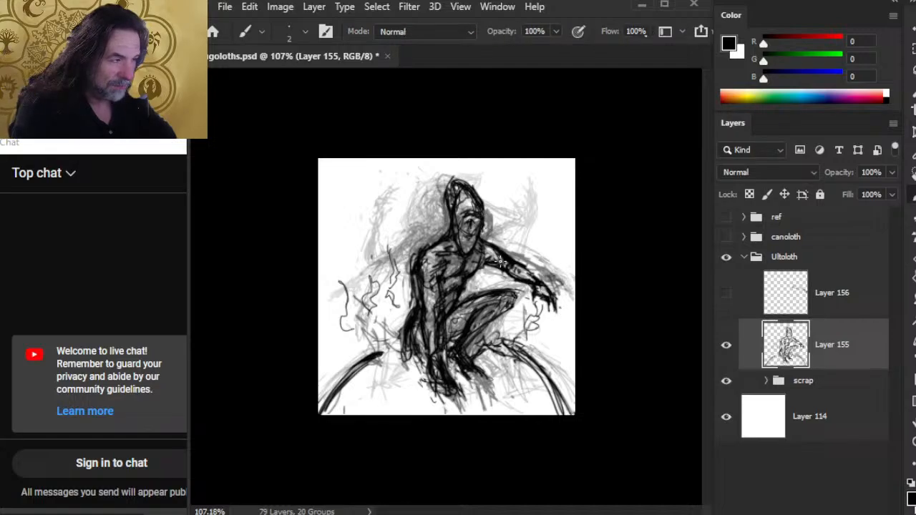
key("e")
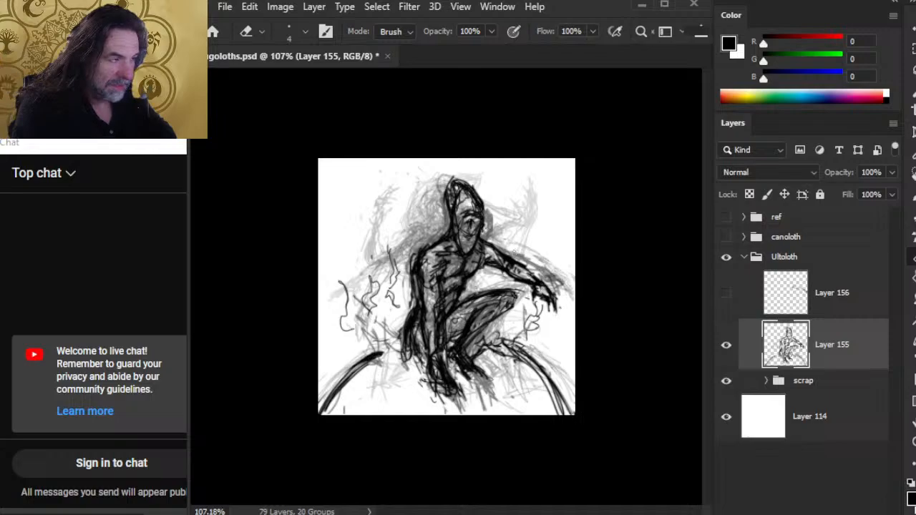
key("b")
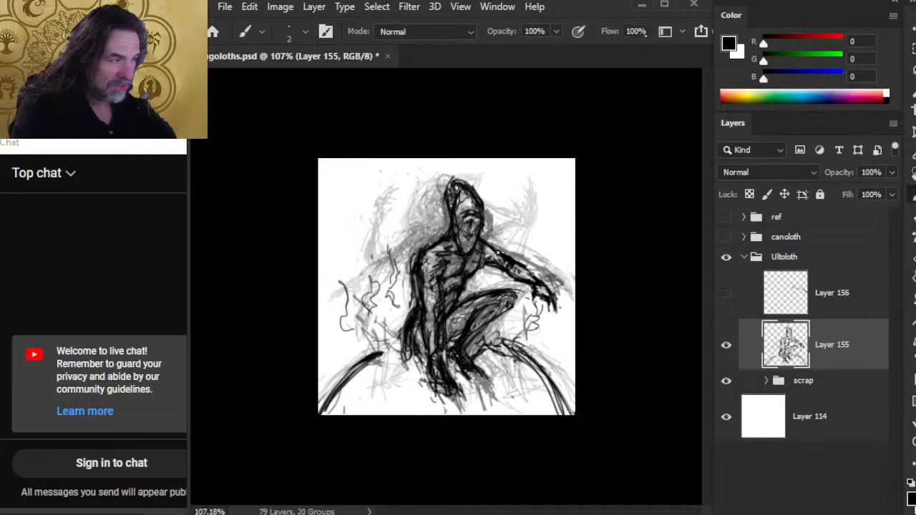
key("e")
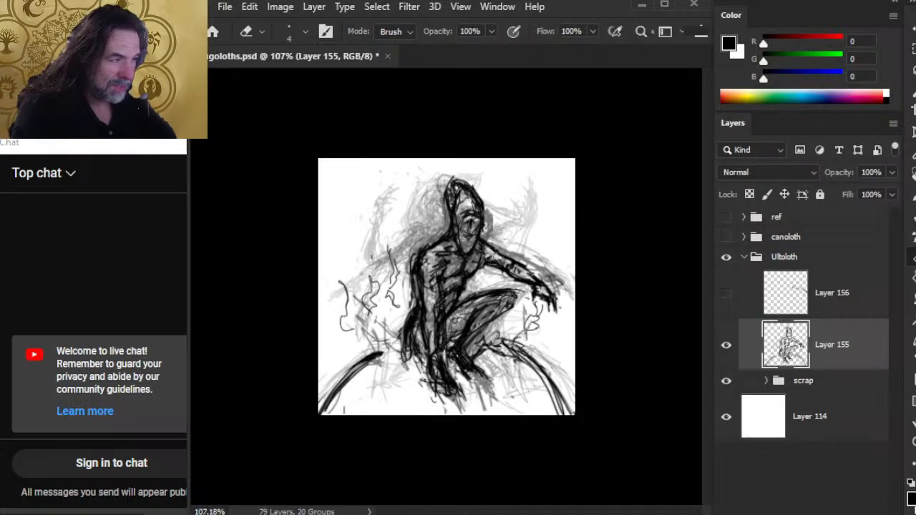
key("b")
key("e")
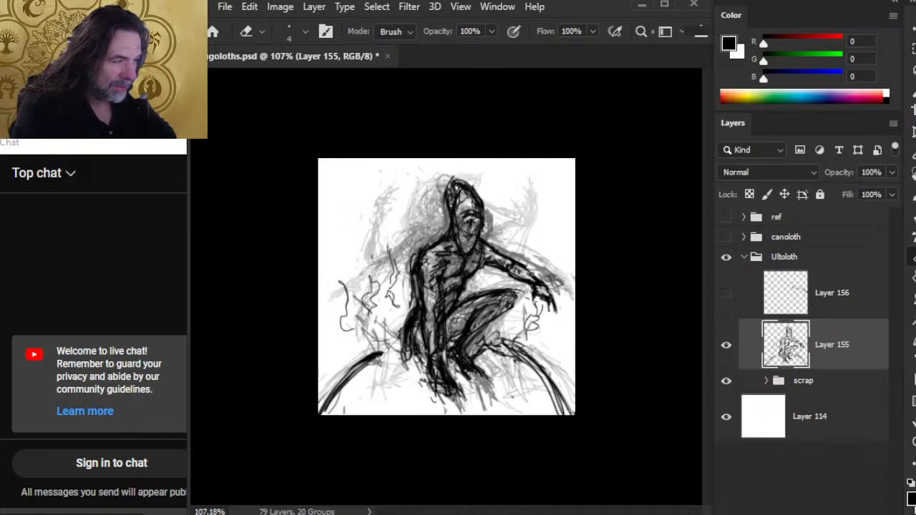
Redraw the outstretched hand's hanging fingers and erase the stray lines around the fingertips.
key("b")
left_click_drag(541, 296, 545, 314)
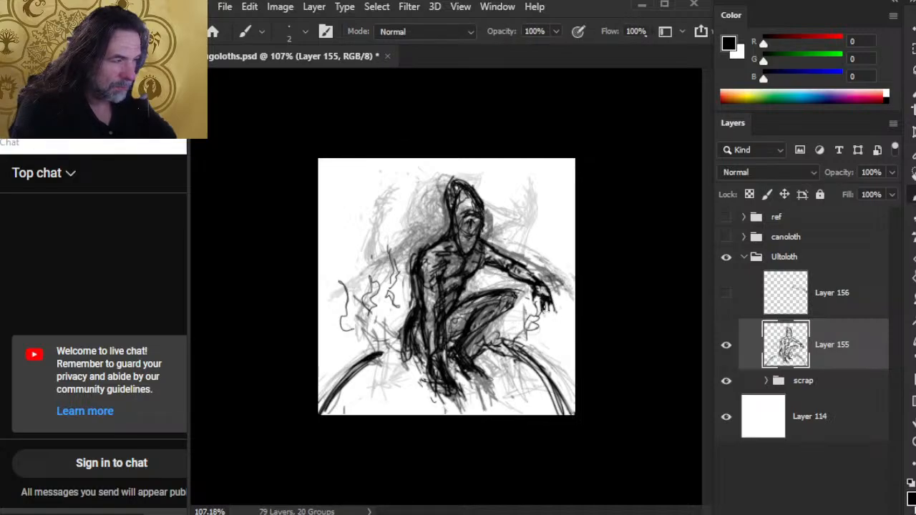
key("e")
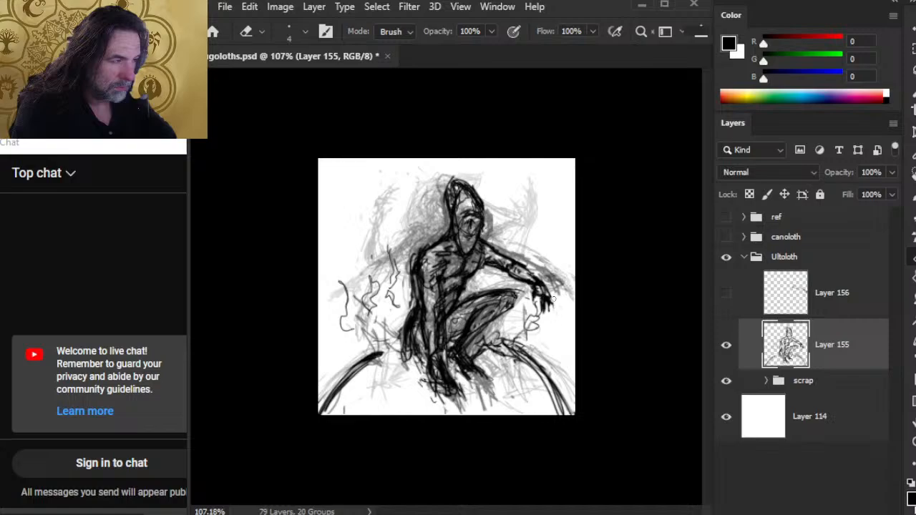
key("b")
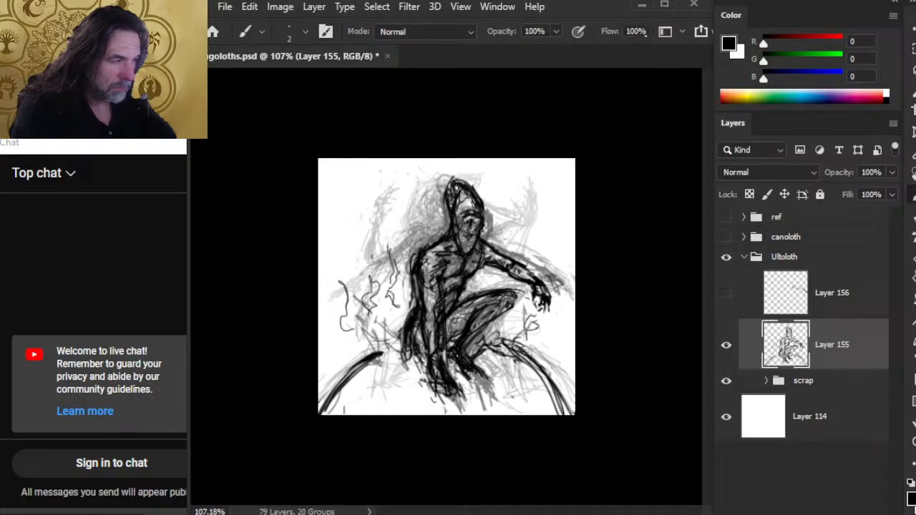
key("e")
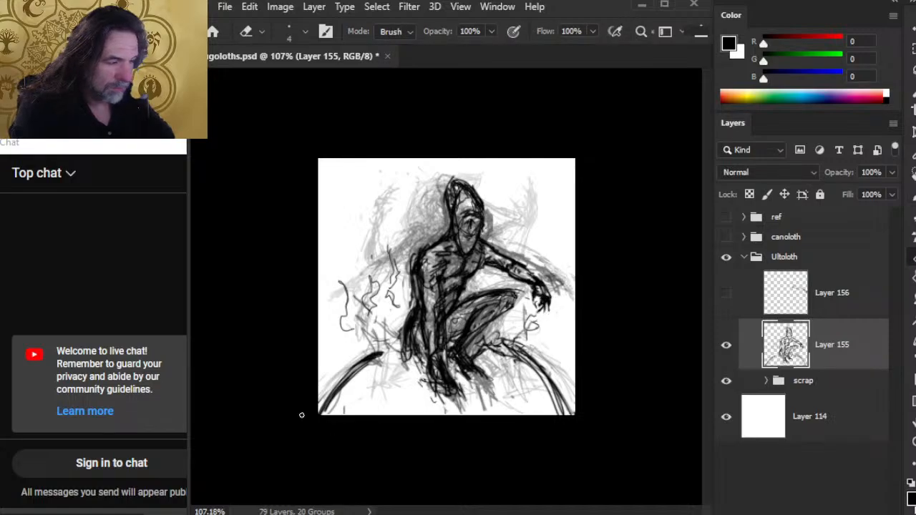
Darken the hip outline behind the planted arm and erase rough lines along that arm's outer edge up to the shoulder.
key("b")
left_click_drag(409, 314, 404, 360)
key("e")
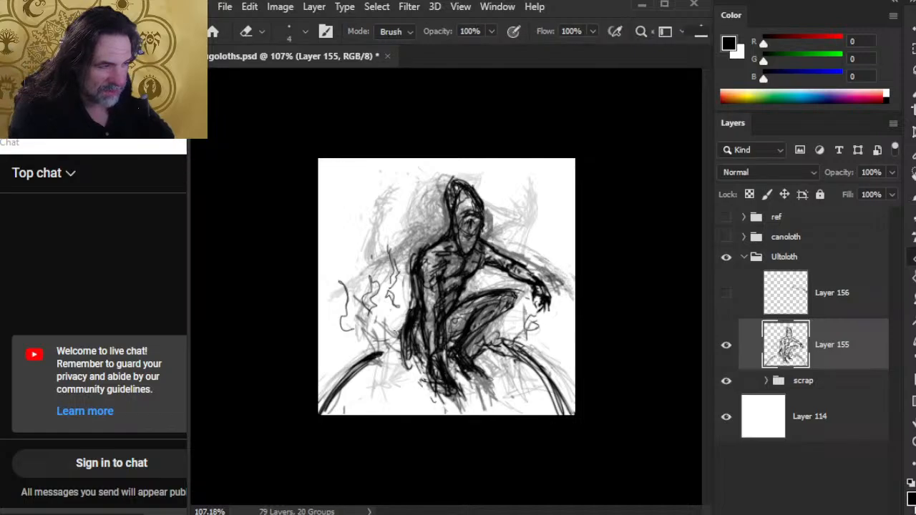
mouse_move(425, 297)
left_mouse_down()
mouse_move(429, 246)
mouse_move(457, 270)
mouse_move(418, 289)
mouse_move(436, 246)
mouse_move(417, 268)
mouse_move(432, 232)
left_mouse_up()
key("b")
key("e")
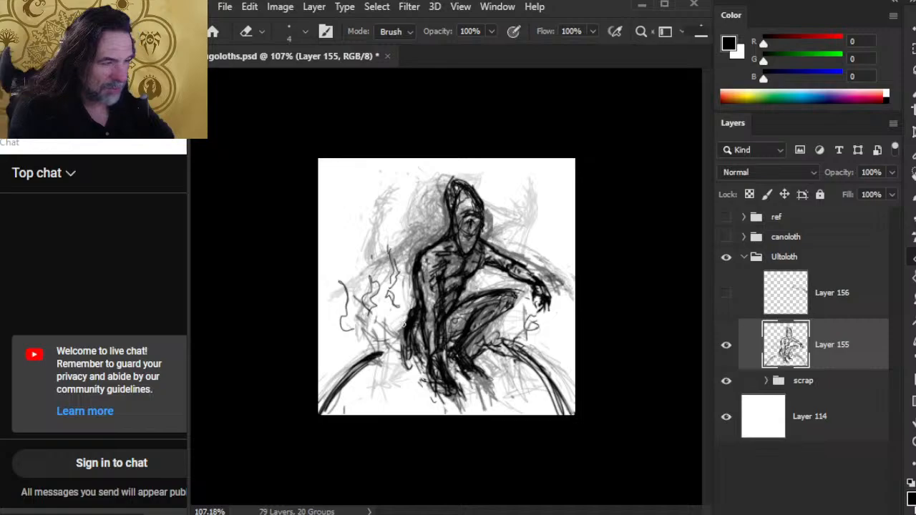
Clean the outer edge of the figure's haunch and redraw its contour down toward the ground.
mouse_move(402, 324)
left_mouse_down()
mouse_move(411, 308)
mouse_move(404, 358)
left_mouse_up()
key("b")
mouse_move(411, 321)
left_mouse_down()
mouse_move(410, 361)
mouse_move(420, 377)
left_mouse_up()
mouse_move(395, 349)
left_mouse_down()
mouse_move(378, 368)
mouse_move(393, 359)
mouse_move(363, 365)
mouse_move(424, 374)
left_mouse_up()
Sketch a jagged, broken tip at the upper end of the left curved line beside the figure.
key("e")
key("b")
key("e")
key("b")
key("e")
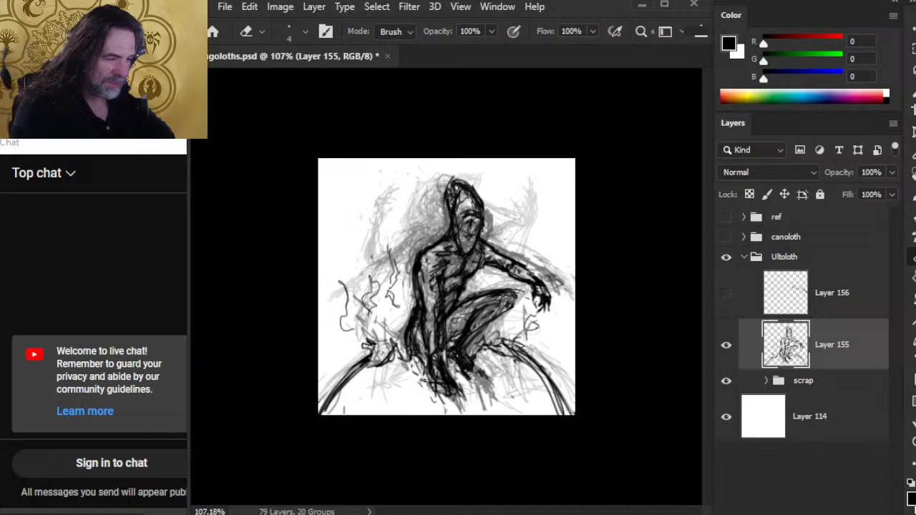
Redraw the right curved line from the figure's foot to the canvas corner, giving its upper end a jagged tip and trimming stray marks.
key("b")
mouse_move(478, 353)
left_mouse_down()
mouse_move(475, 370)
mouse_move(491, 343)
mouse_move(485, 349)
mouse_move(524, 358)
mouse_move(564, 405)
left_mouse_up()
key("e")
key("b")
key("e")
key("b")
mouse_move(509, 345)
left_mouse_down()
mouse_move(549, 379)
mouse_move(530, 361)
left_mouse_up()
key("e")
mouse_move(569, 411)
left_mouse_down()
mouse_move(540, 365)
mouse_move(568, 409)
left_mouse_up()
key("b")
mouse_move(507, 347)
left_mouse_down()
mouse_move(537, 365)
mouse_move(520, 344)
left_mouse_up()
key("e")
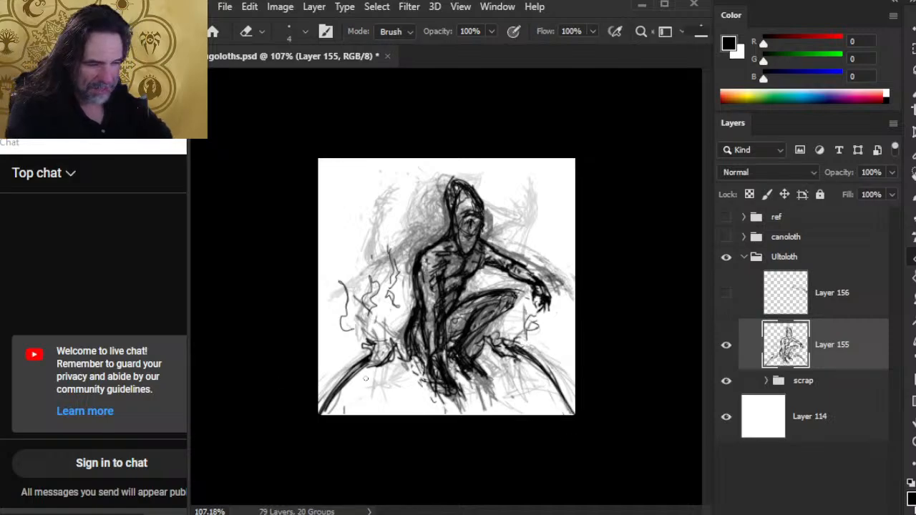
Erase the left curved line, redraw it with several strokes to the lower corner of the canvas, and trim its edges.
mouse_move(365, 379)
left_mouse_down()
mouse_move(337, 401)
mouse_move(358, 368)
mouse_move(319, 415)
left_mouse_up()
key("b")
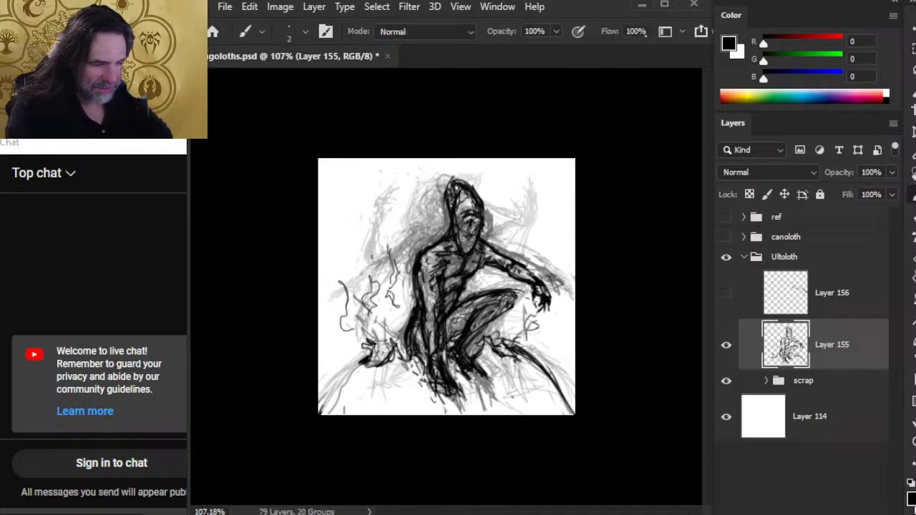
left_click_drag(375, 351, 322, 408)
left_click_drag(358, 365, 322, 412)
left_click_drag(379, 355, 320, 411)
key("e")
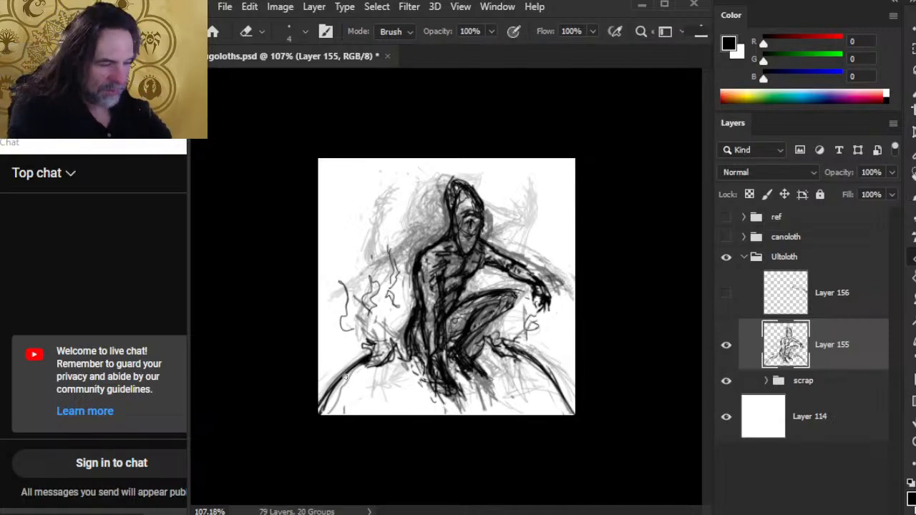
mouse_move(357, 359)
left_mouse_down()
mouse_move(321, 410)
mouse_move(374, 355)
mouse_move(327, 414)
mouse_move(334, 401)
left_mouse_up()
key("b")
key("e")
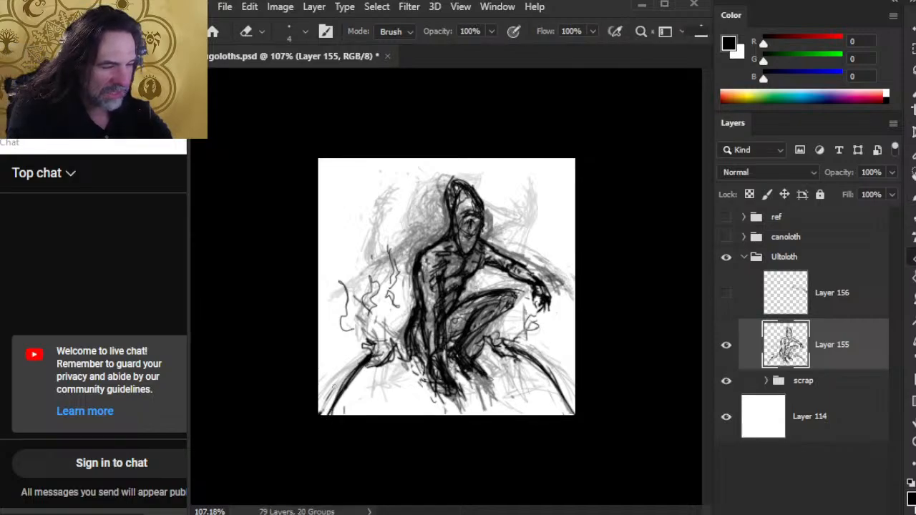
Erase part of the right curved line and redraw it slightly closer to the figure, down to the canvas's lower edge.
mouse_move(541, 350)
left_mouse_down()
mouse_move(569, 408)
mouse_move(528, 354)
mouse_move(543, 351)
mouse_move(549, 390)
left_mouse_up()
key("b")
left_click_drag(512, 348, 560, 413)
left_click_drag(519, 350, 564, 415)
Clean the lower end of the left curved line and thicken it with brush strokes up to its jagged tip.
key("e")
mouse_move(336, 414)
left_mouse_down()
mouse_move(359, 377)
mouse_move(330, 413)
left_mouse_up()
left_click_drag(356, 379, 360, 370)
key("b")
mouse_move(329, 415)
left_mouse_down()
mouse_move(371, 358)
mouse_move(327, 414)
left_mouse_up()
key("e")
key("b")
mouse_move(345, 382)
left_mouse_down()
mouse_move(333, 402)
mouse_move(376, 362)
left_mouse_up()
mouse_move(326, 415)
left_mouse_down()
mouse_move(381, 366)
mouse_move(346, 386)
mouse_move(326, 415)
left_mouse_up()
Erase and restroke the right curved line, removing its heavy lines from the jagged tip to the canvas's lower edge.
key("e")
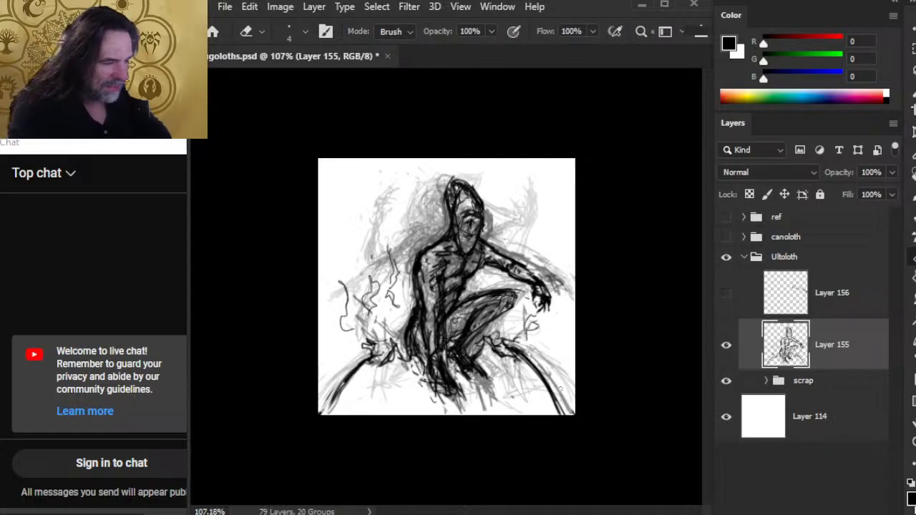
mouse_move(532, 377)
left_mouse_down()
mouse_move(529, 350)
mouse_move(508, 341)
left_mouse_up()
key("b")
left_click_drag(558, 413, 513, 346)
key("e")
mouse_move(555, 383)
left_mouse_down()
mouse_move(530, 345)
mouse_move(522, 351)
mouse_move(558, 413)
left_mouse_up()
left_click_drag(536, 367, 547, 387)
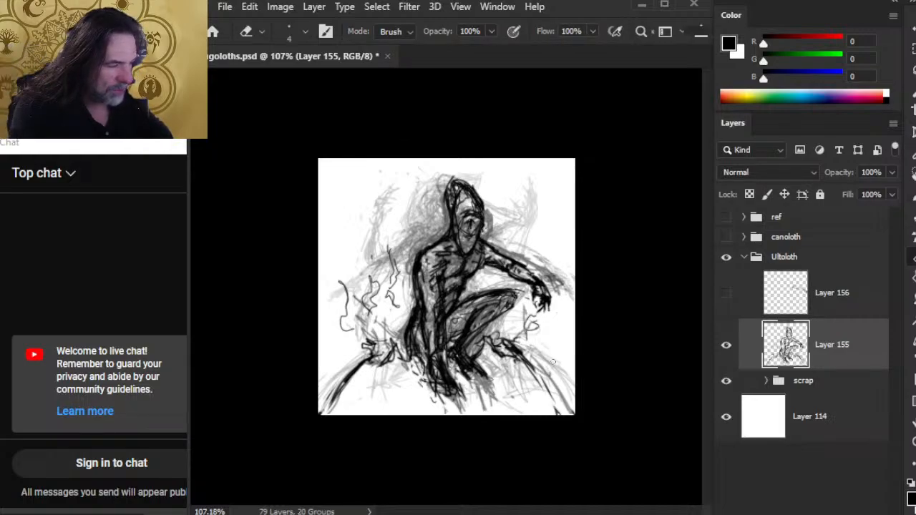
mouse_move(508, 340)
left_mouse_down()
mouse_move(537, 384)
mouse_move(513, 356)
left_mouse_up()
Redraw the right curved line as a bold sweep from the jagged tip to the lower edge, trimming its outer side.
key("b")
left_click_drag(545, 395, 504, 347)
mouse_move(555, 415)
left_mouse_down()
mouse_move(511, 351)
mouse_move(548, 407)
left_mouse_up()
key("e")
left_click_drag(537, 372, 560, 415)
key("b")
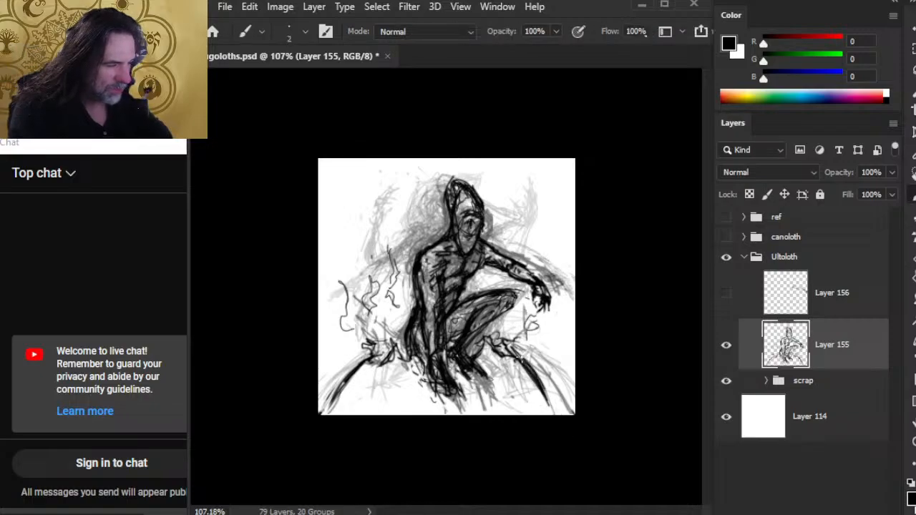
left_click_drag(513, 349, 555, 415)
mouse_move(511, 348)
left_mouse_down()
mouse_move(556, 417)
mouse_move(522, 367)
left_mouse_up()
key("e")
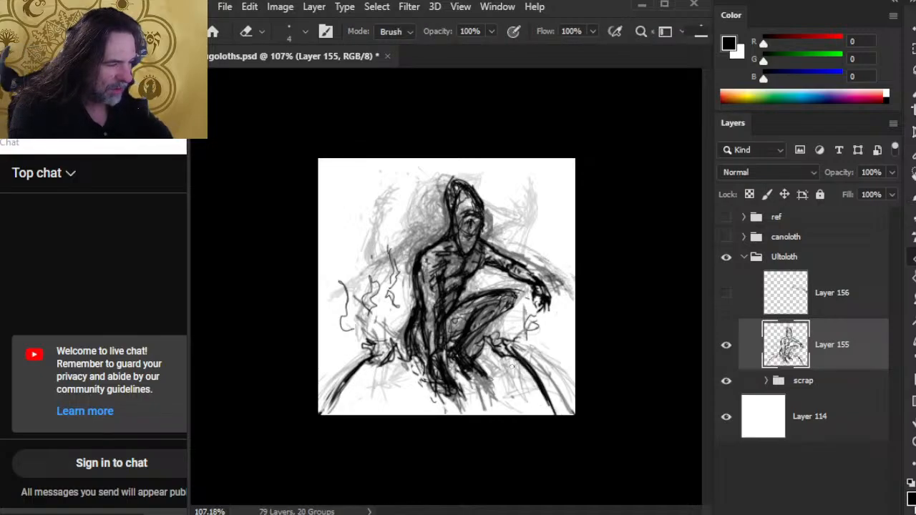
Rework the bent leg's thigh and knee shading, alternating short dark strokes with small erased highlights.
key("b")
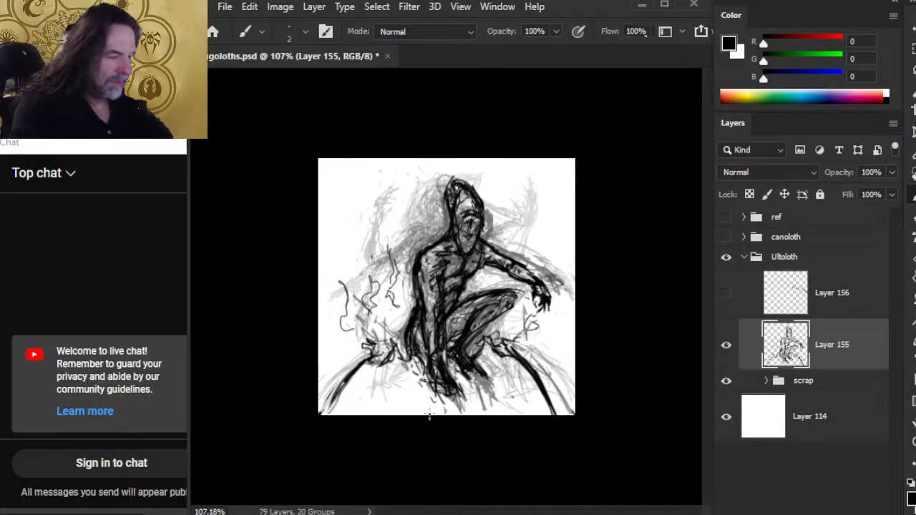
key("e")
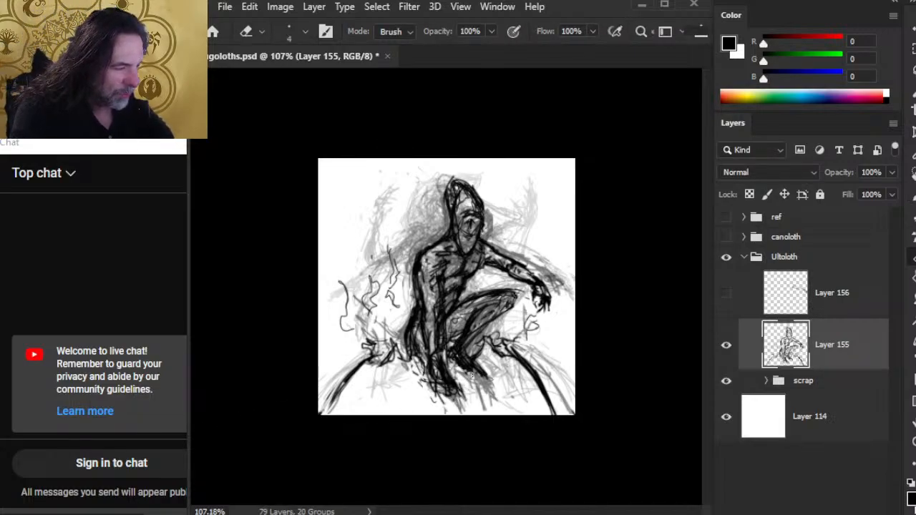
key("b")
key("e")
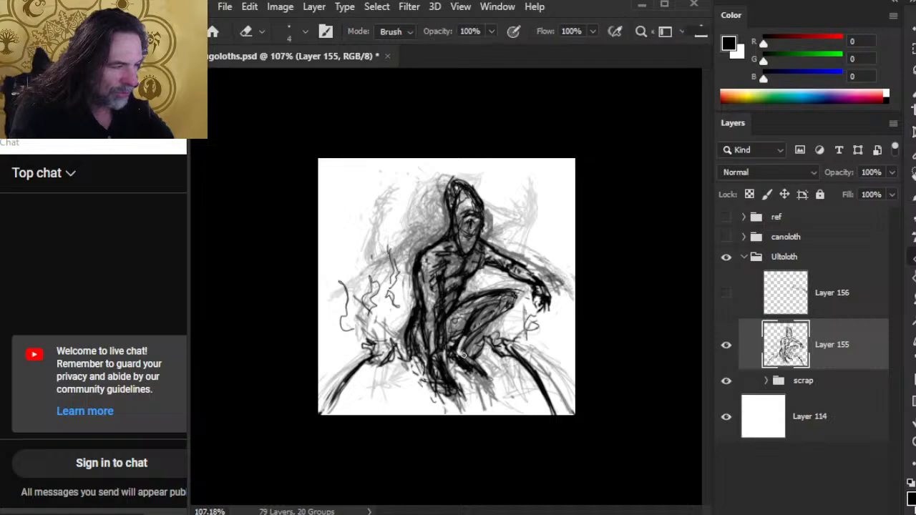
key("b")
key("e")
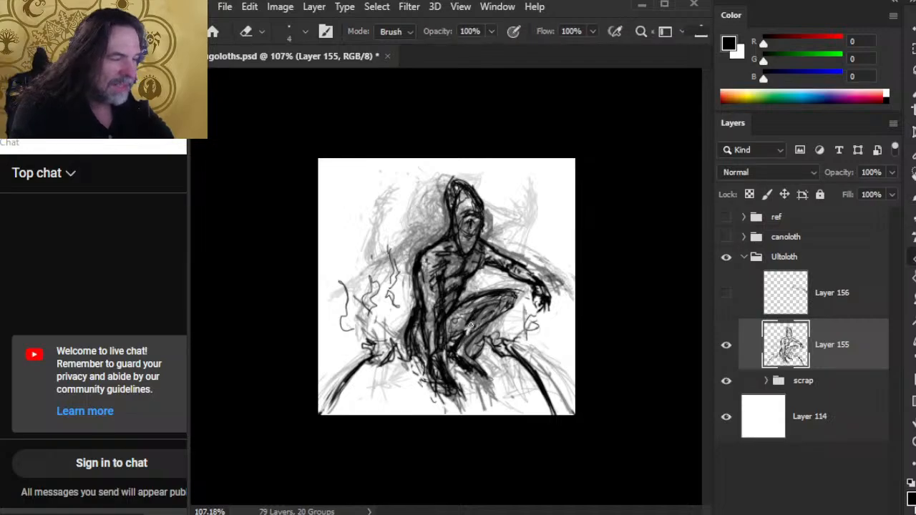
key("b")
key("e")
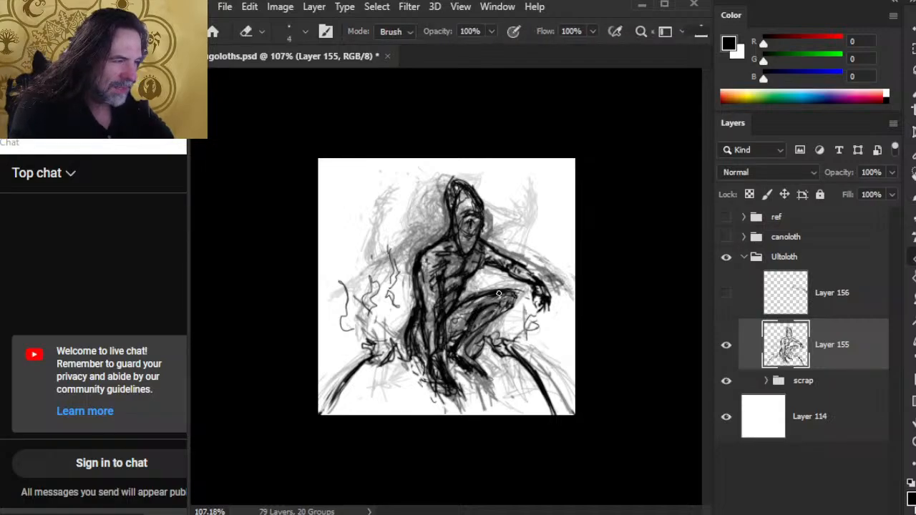
key("b")
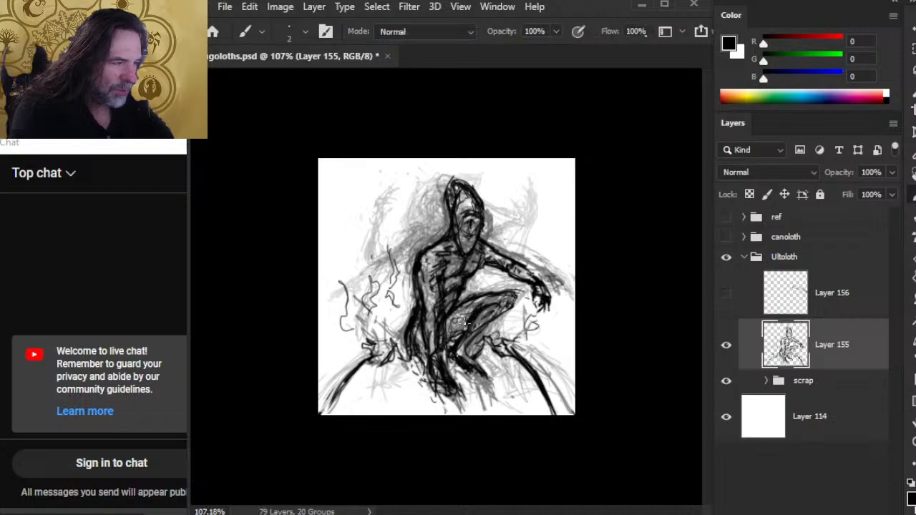
key("e")
key("b")
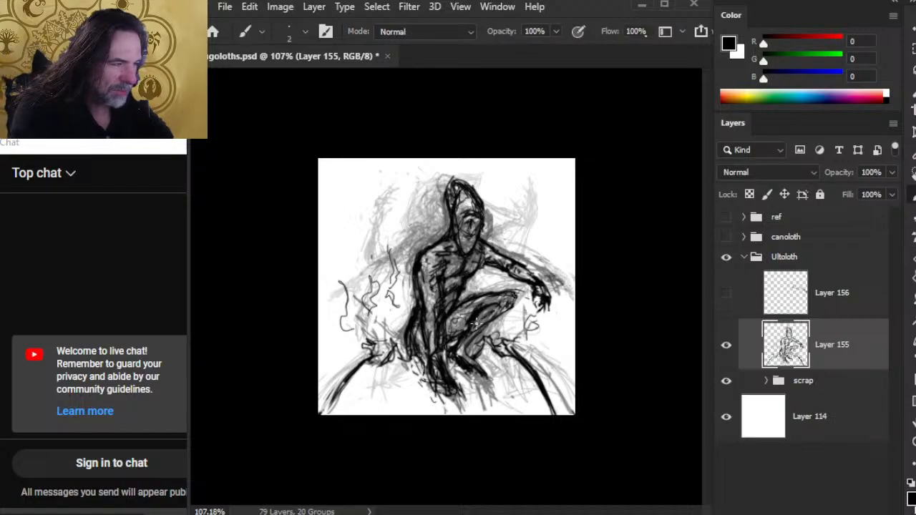
Redraw the bent leg's shin contour down to the foot and erase rough lines around it.
mouse_move(482, 326)
left_mouse_down()
mouse_move(474, 372)
mouse_move(491, 379)
left_mouse_up()
key("e")
key("b")
key("e")
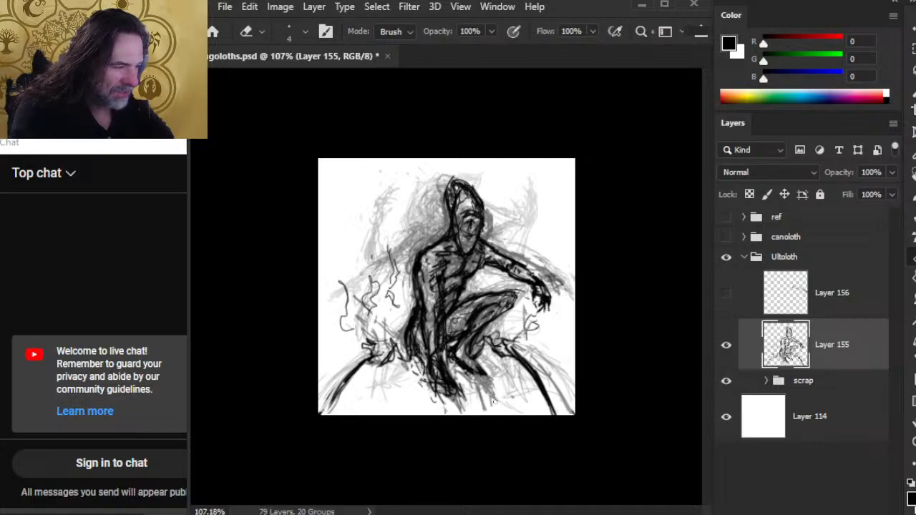
Define the planted arm's hand and fingers between the feet with dark strokes, erasing the rough lines around the wrist and nearby foot.
mouse_move(435, 364)
left_mouse_down()
mouse_move(432, 315)
mouse_move(445, 372)
mouse_move(451, 363)
mouse_move(434, 362)
mouse_move(441, 386)
mouse_move(436, 373)
mouse_move(450, 381)
mouse_move(439, 359)
mouse_move(443, 374)
left_mouse_up()
key("b")
key("e")
key("b")
key("e")
key("b")
key("e")
key("b")
mouse_move(451, 375)
left_mouse_down()
mouse_move(451, 401)
mouse_move(440, 406)
mouse_move(448, 366)
mouse_move(439, 397)
mouse_move(444, 376)
mouse_move(447, 416)
mouse_move(432, 397)
left_mouse_up()
key("e")
key("b")
key("e")
mouse_move(456, 366)
left_mouse_down()
mouse_move(465, 369)
mouse_move(459, 362)
left_mouse_up()
key("b")
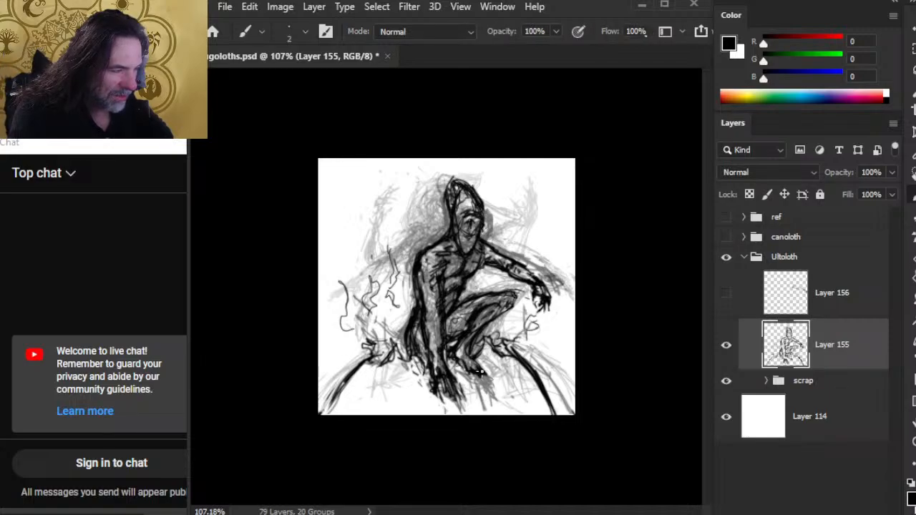
Thin the inner side of the right curved line, and redraw the left one as a rounder arc down to the lower edge.
key("e")
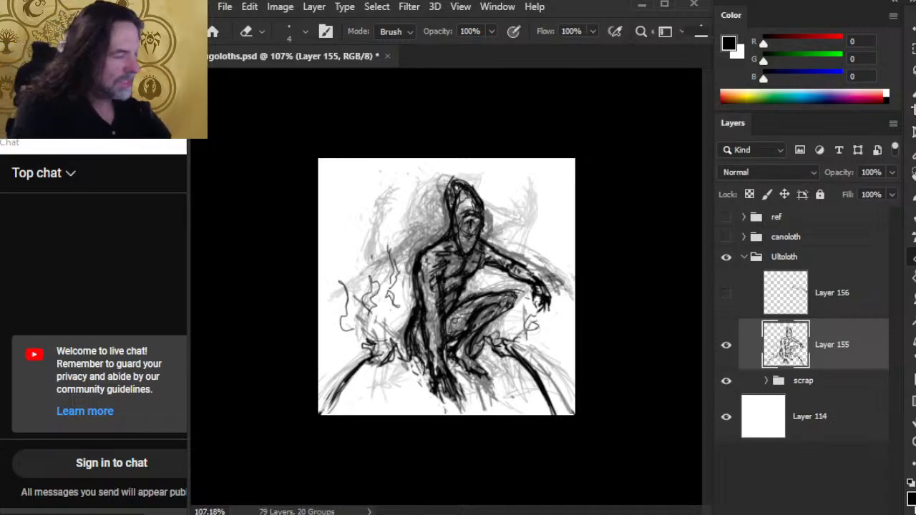
left_click_drag(518, 360, 539, 392)
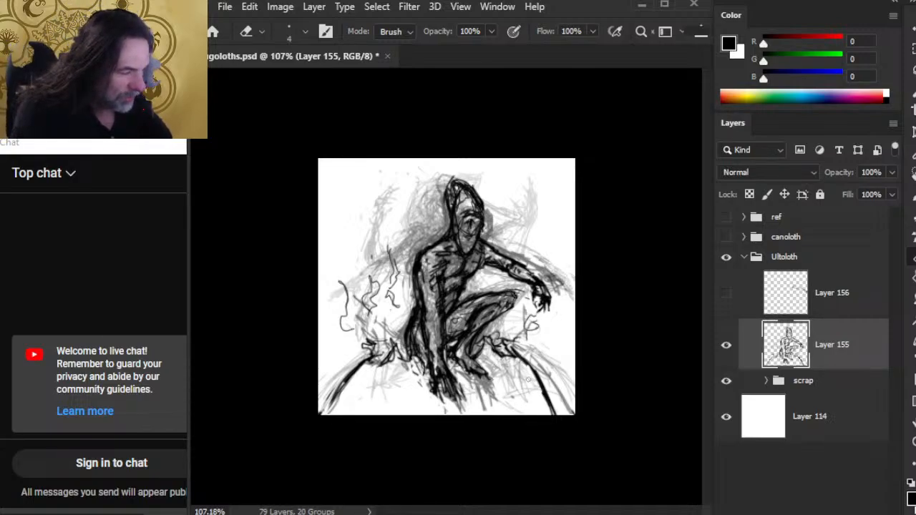
left_click_drag(354, 375, 334, 414)
key("b")
key("e")
left_click_drag(375, 358, 329, 415)
key("b")
left_click_drag(373, 356, 329, 415)
key("e")
left_click_drag(377, 362, 366, 350)
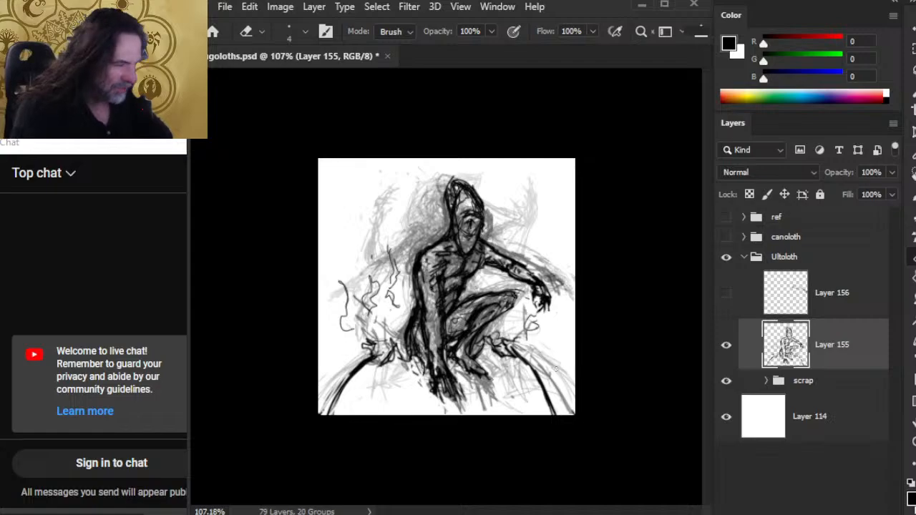
Erase the right curved line of the base and redraw it as a rounder dark arc from the rocky ledge to the lower edge.
left_click_drag(519, 357, 555, 414)
left_click_drag(532, 371, 554, 414)
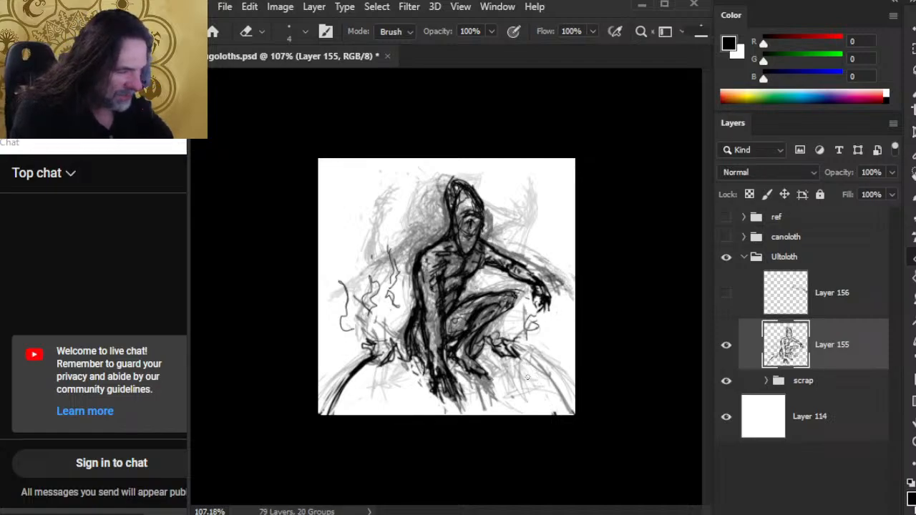
key("b")
mouse_move(509, 352)
left_mouse_down()
mouse_move(552, 406)
mouse_move(531, 380)
mouse_move(546, 401)
left_mouse_up()
key("e")
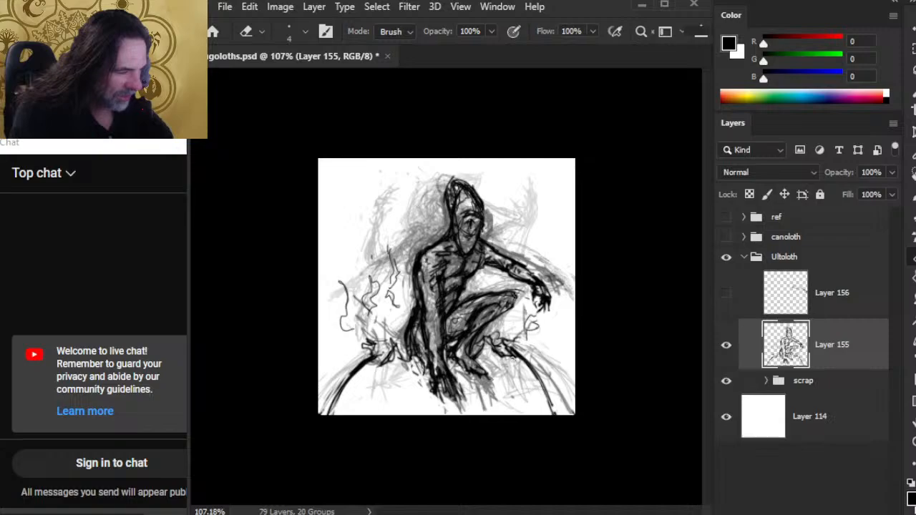
key("b")
mouse_move(511, 351)
left_mouse_down()
mouse_move(553, 414)
mouse_move(541, 388)
left_mouse_up()
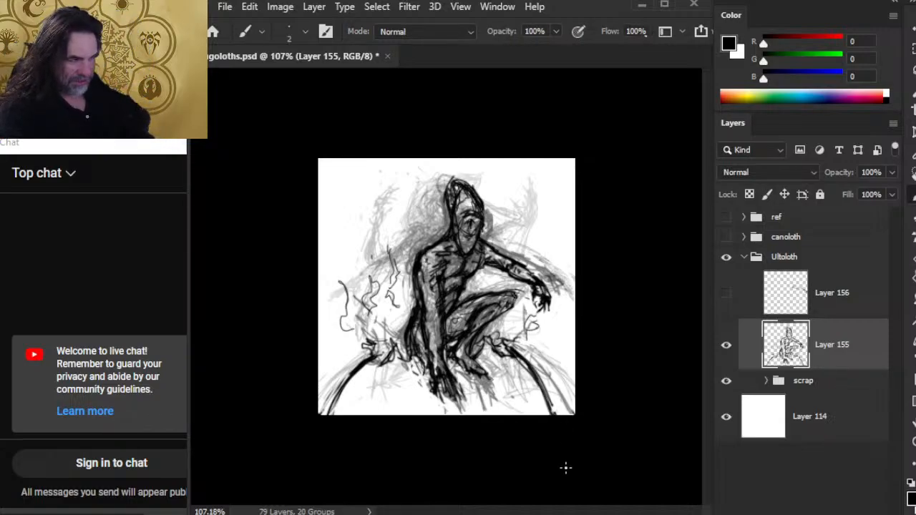
Darken the rocky ledge at the left end of the base with short strokes, erasing stray marks beside the planted leg.
key("e")
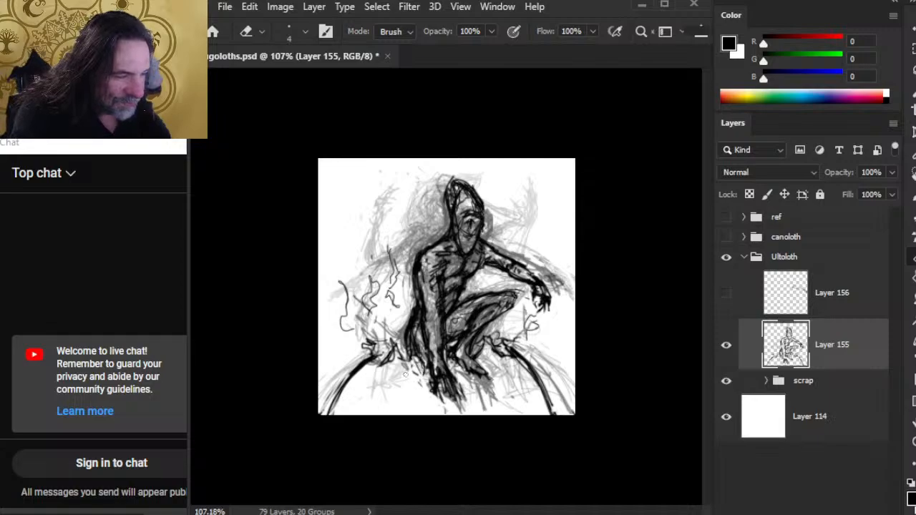
key("b")
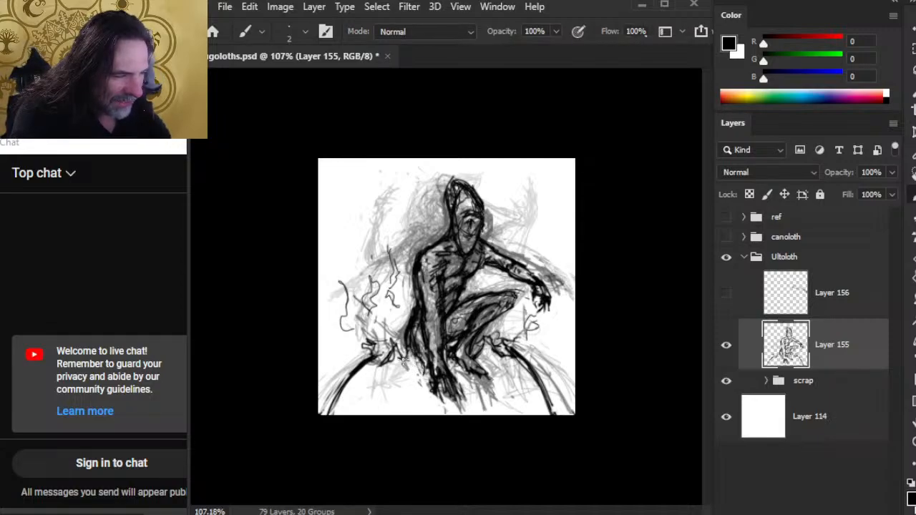
mouse_move(405, 363)
left_mouse_down()
mouse_move(420, 362)
mouse_move(367, 355)
mouse_move(374, 341)
mouse_move(387, 356)
mouse_move(367, 359)
mouse_move(384, 350)
left_mouse_up()
key("e")
key("b")
key("e")
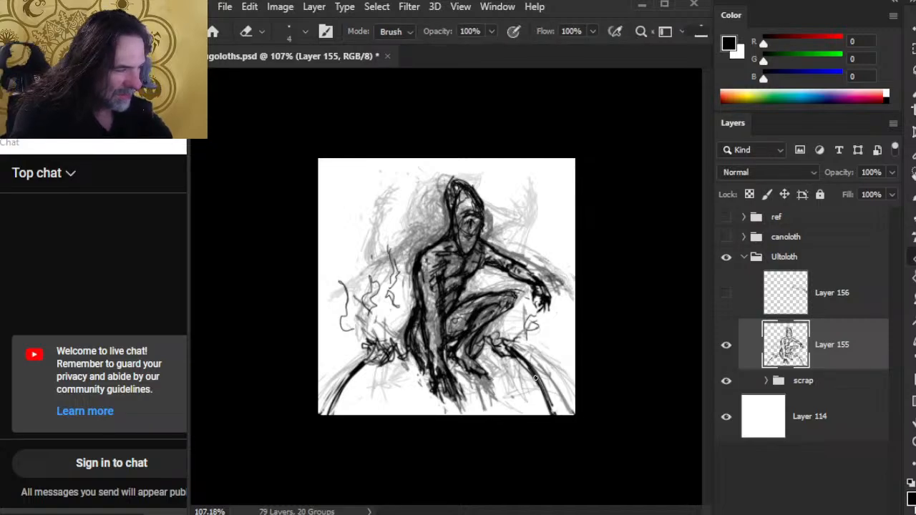
Erase the upper part of the right curved line and retrace it with a thinner stroke from the lower edge up to the ledge.
key("b")
mouse_move(547, 415)
left_mouse_down()
mouse_move(514, 350)
mouse_move(546, 417)
left_mouse_up()
key("e")
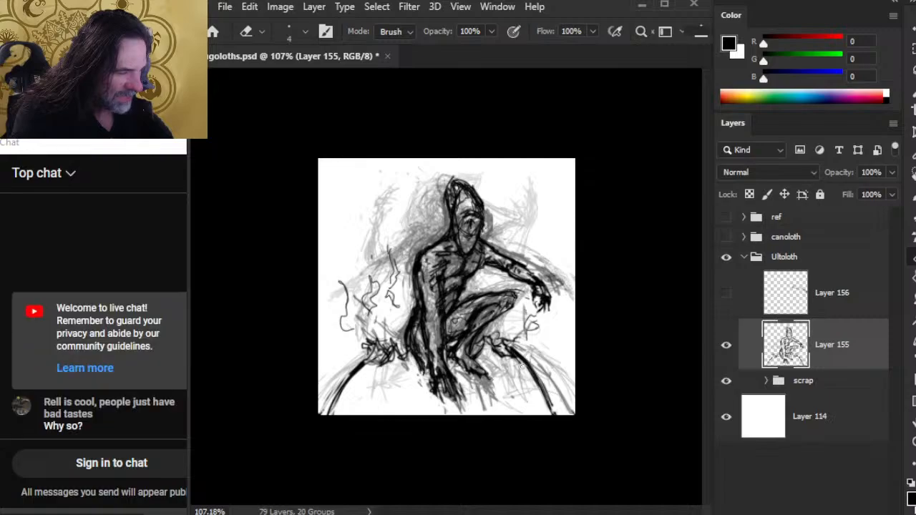
mouse_move(526, 369)
left_mouse_down()
mouse_move(554, 425)
mouse_move(515, 348)
left_mouse_up()
key("b")
left_click_drag(551, 407, 520, 353)
key("e")
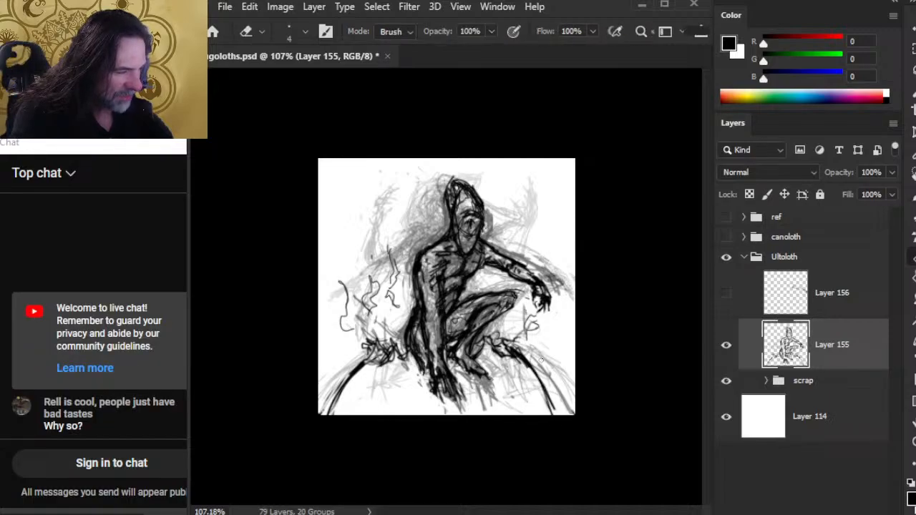
Thicken the middle of the right curved line, then trim its lower half with the eraser.
key("b")
mouse_move(541, 395)
left_mouse_down()
mouse_move(551, 415)
mouse_move(530, 359)
left_mouse_up()
key("e")
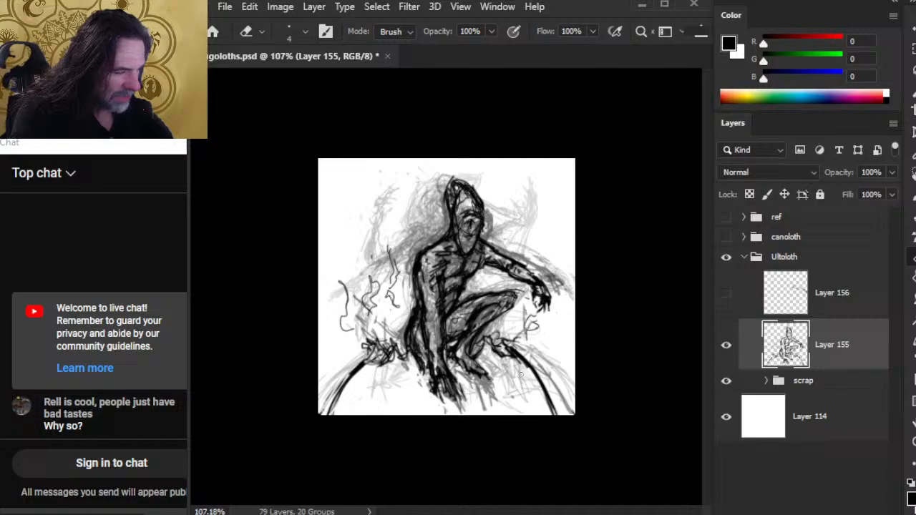
left_click_drag(535, 369, 556, 415)
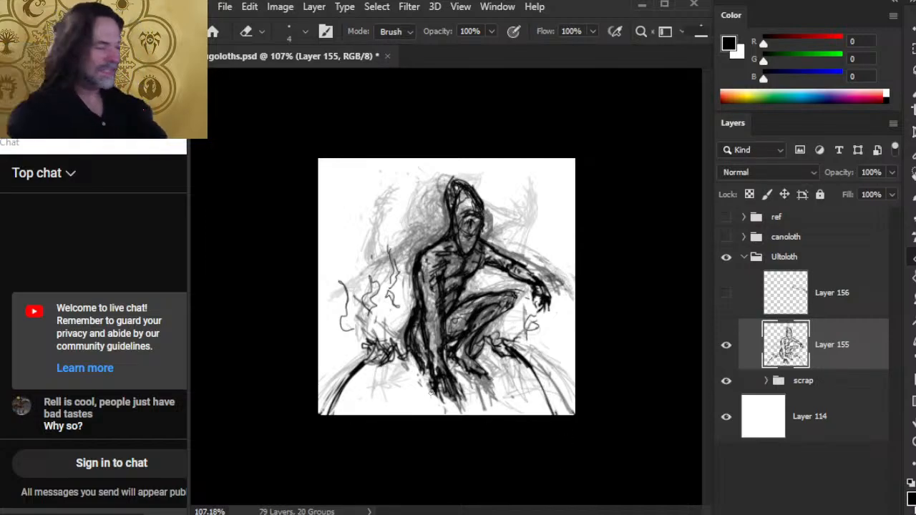
Retrace the full right curved line with long dark strokes from the ledge to the lower edge, cleaning its edges.
key("b")
left_click_drag(523, 358, 551, 415)
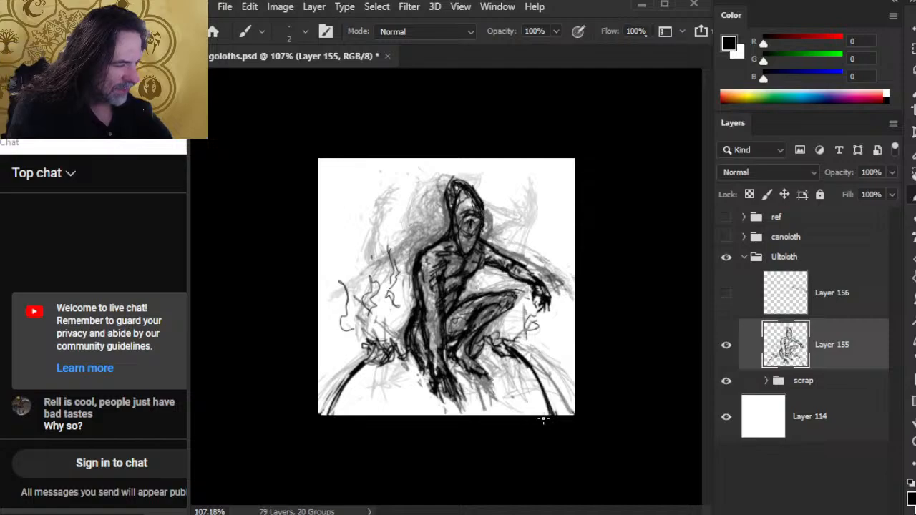
key("e")
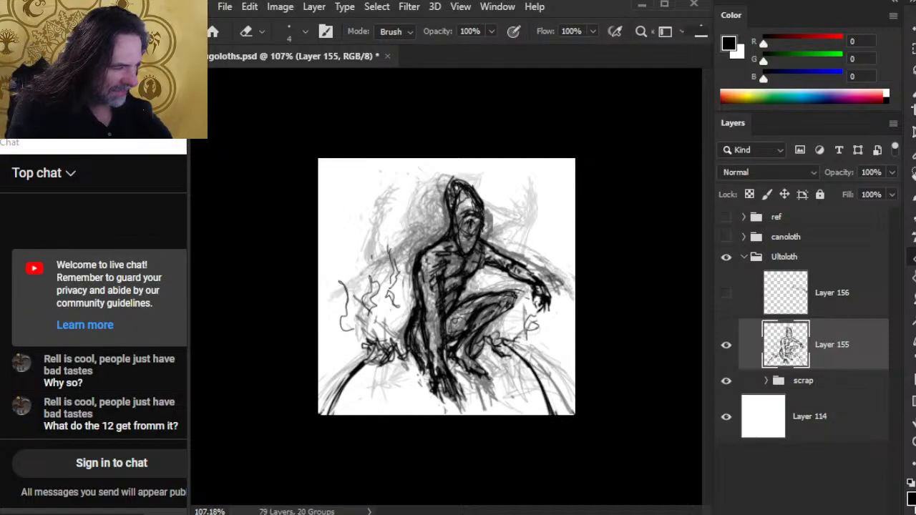
key("b")
mouse_move(505, 349)
left_mouse_down()
mouse_move(535, 376)
mouse_move(522, 356)
mouse_move(552, 417)
left_mouse_up()
key("e")
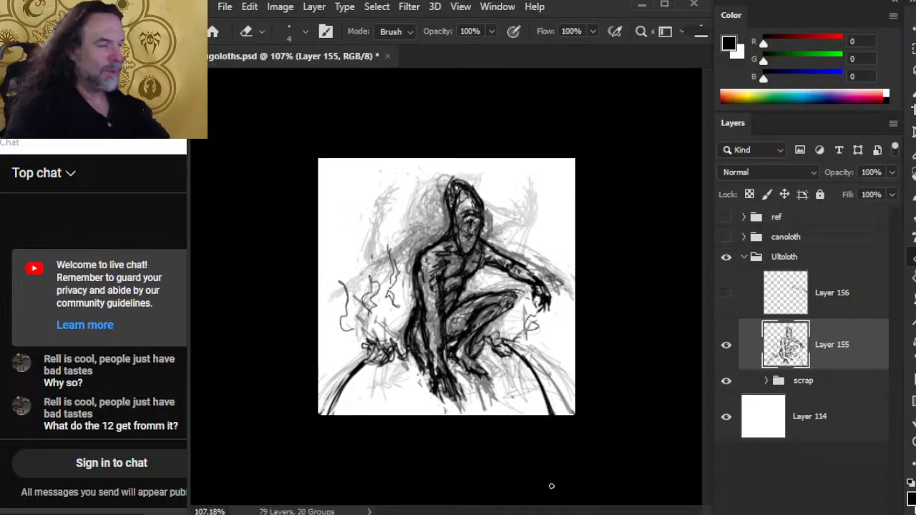
Add dark strokes and small erased highlights to the planted arm's shoulder and the upper chest.
key("b")
left_click_drag(426, 281, 435, 266)
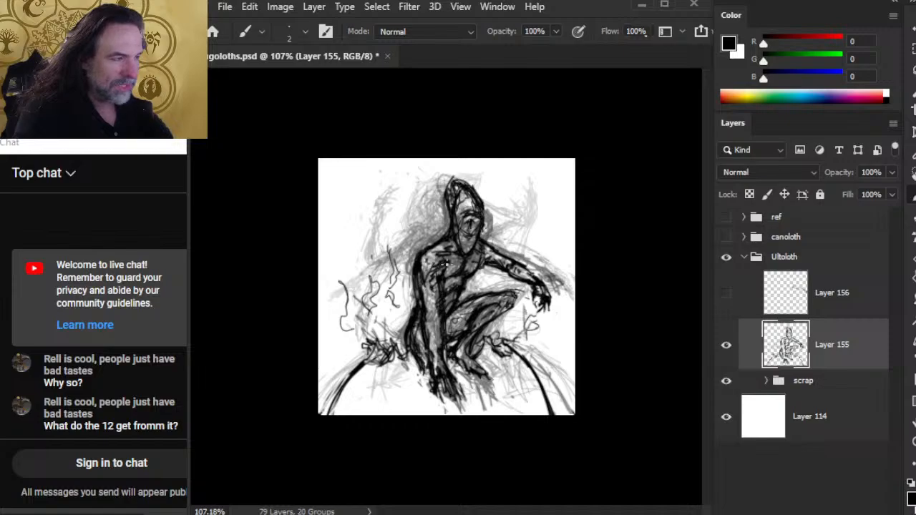
key("e")
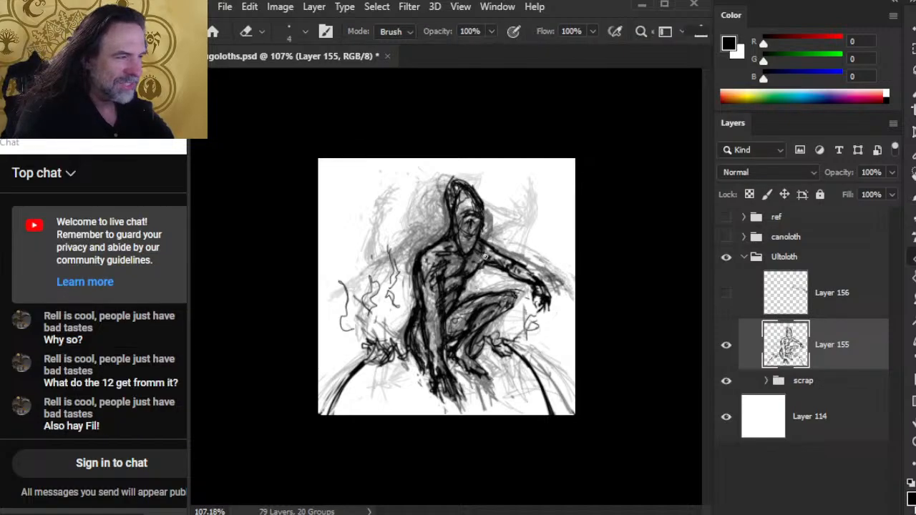
key("b")
key("e")
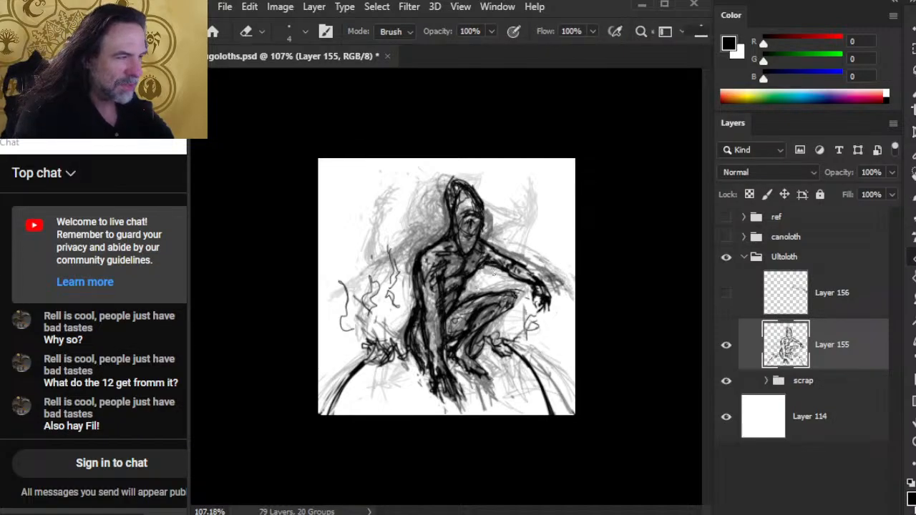
Refine the underside of the outstretched upper arm and armpit, alternating fine dark strokes with erased touches.
key("b")
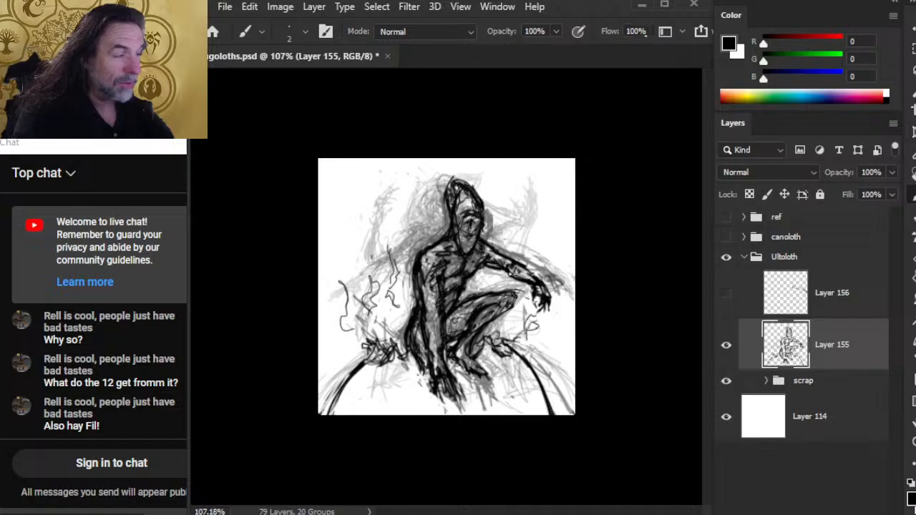
key("e")
key("b")
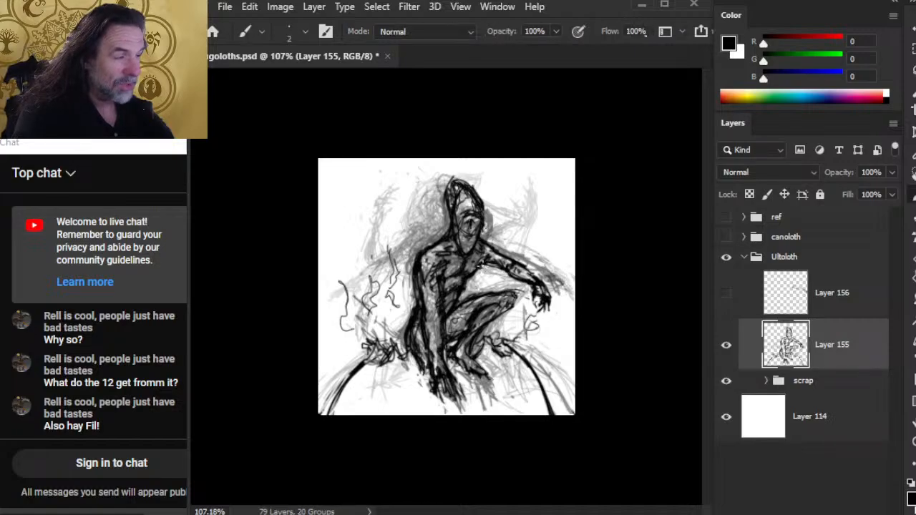
key("e")
key("b")
key("e")
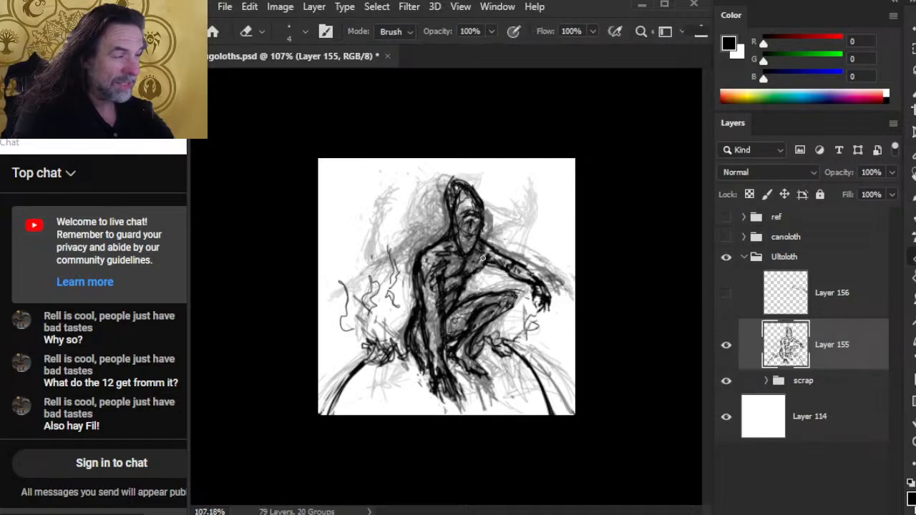
Rework the shading on the outstretched arm's elbow and forearm with short dark strokes and erased highlights.
key("b")
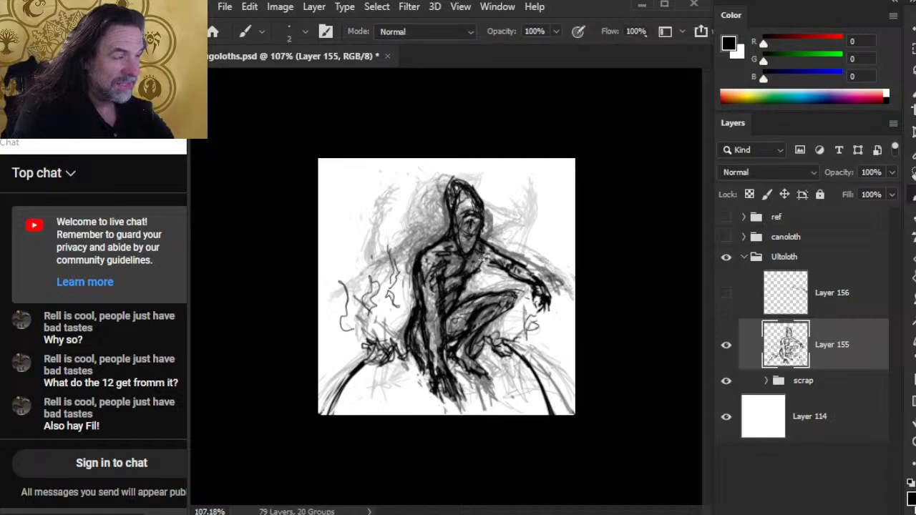
key("e")
key("b")
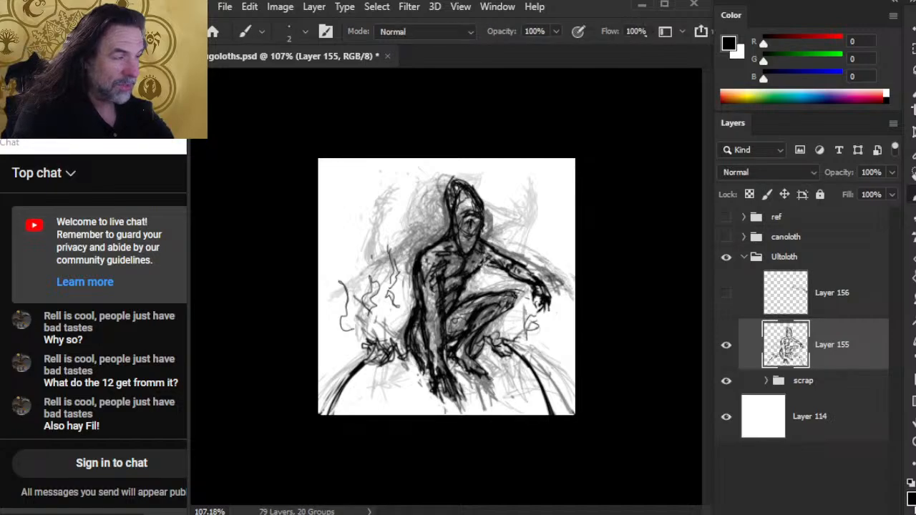
key("e")
key("b")
key("e")
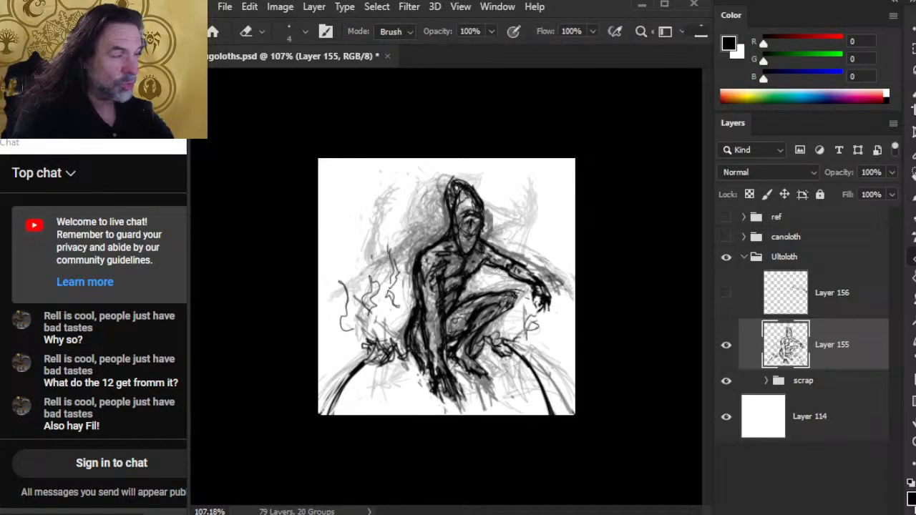
Refine the collar area below the chin and both shoulders with alternating dark strokes and erased highlights.
key("b")
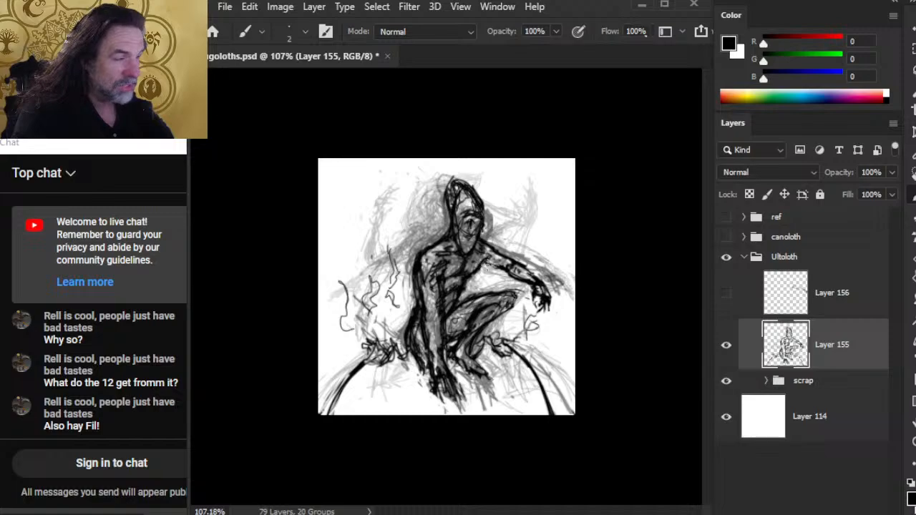
key("e")
key("b")
key("e")
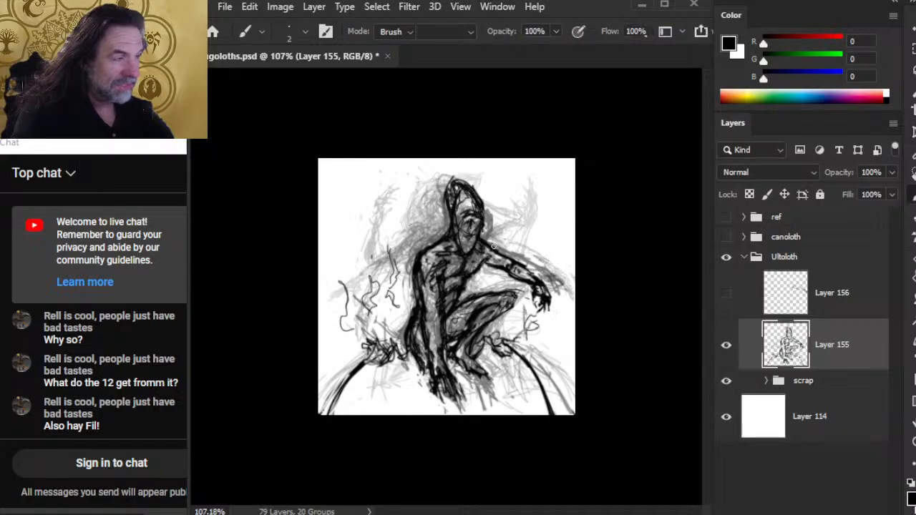
key("b")
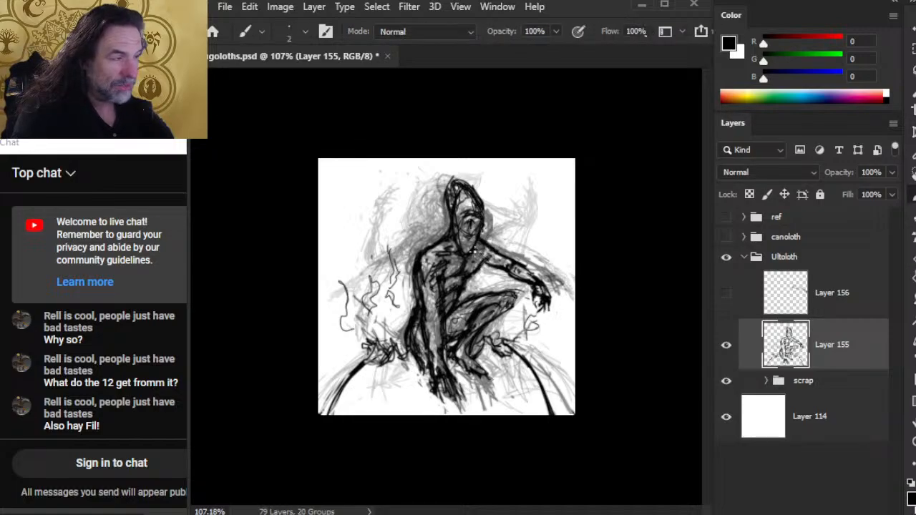
key("e")
key("b")
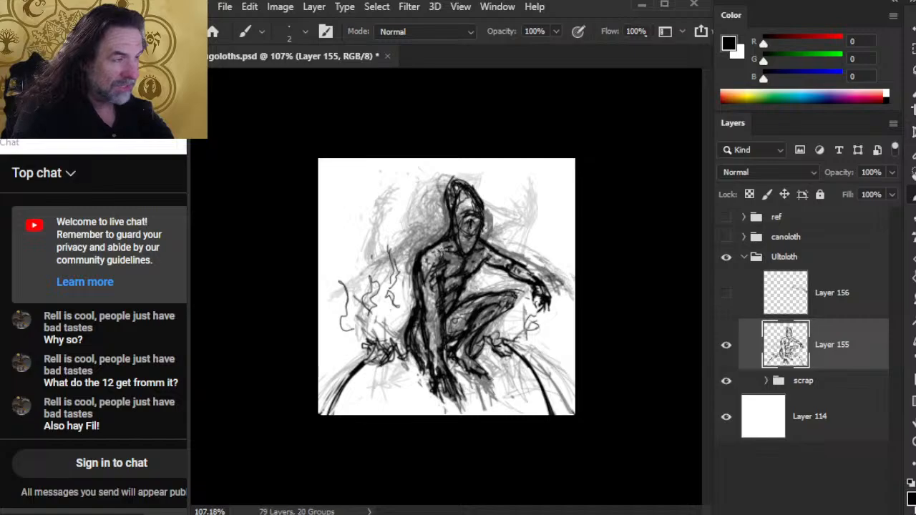
key("e")
key("b")
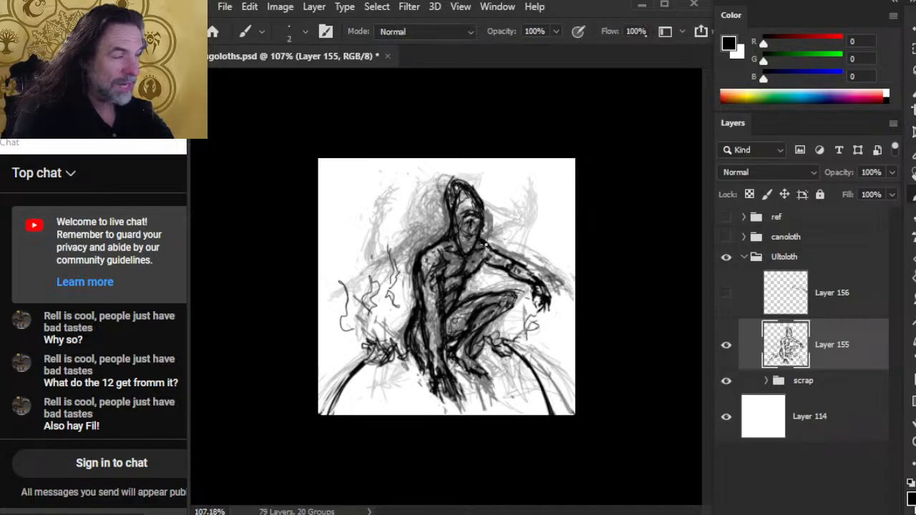
Lasso the outstretched forearm and hand, move them slightly farther from the body, and deselect.
key("l")
mouse_move(501, 245)
left_mouse_down()
mouse_move(502, 280)
mouse_move(523, 292)
mouse_move(561, 294)
left_mouse_up()
key("v")
mouse_move(511, 275)
left_mouse_down()
mouse_move(485, 248)
mouse_move(498, 256)
mouse_move(487, 263)
mouse_move(508, 271)
mouse_move(486, 250)
left_mouse_up()
key("ctrl+d")
key("l")
Reconnect the moved forearm to the upper arm with dark strokes, erasing leftover lines around the join and the hand.
key("b")
key("e")
key("b")
key("e")
key("b")
key("e")
key("b")
key("e")
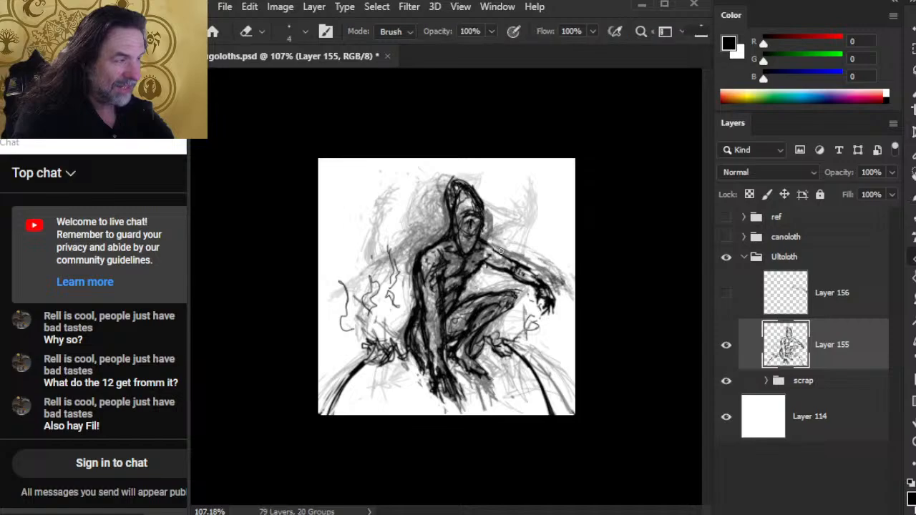
key("b")
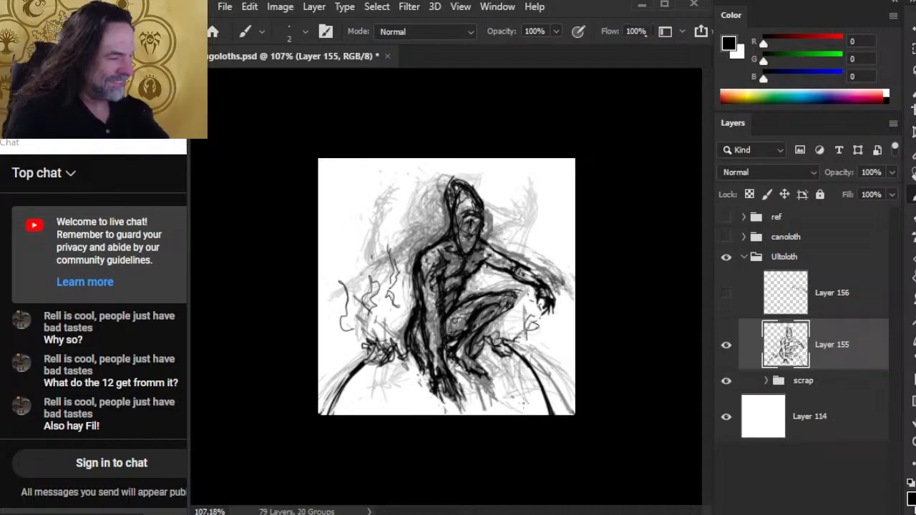
Erase a thin strip along the right curved line to split it into a double rim.
key("e")
key("b")
key("e")
mouse_move(523, 359)
left_mouse_down()
mouse_move(555, 415)
mouse_move(545, 395)
left_mouse_up()
mouse_move(514, 351)
left_mouse_down()
mouse_move(538, 383)
mouse_move(550, 429)
left_mouse_up()
key("b")
Redraw the left curved line from the ledge down to the lower corner, erasing along its sides to thin it.
key("e")
mouse_move(351, 401)
left_mouse_down()
mouse_move(353, 385)
mouse_move(342, 408)
mouse_move(361, 370)
mouse_move(326, 415)
left_mouse_up()
key("b")
left_click_drag(376, 364, 325, 415)
key("e")
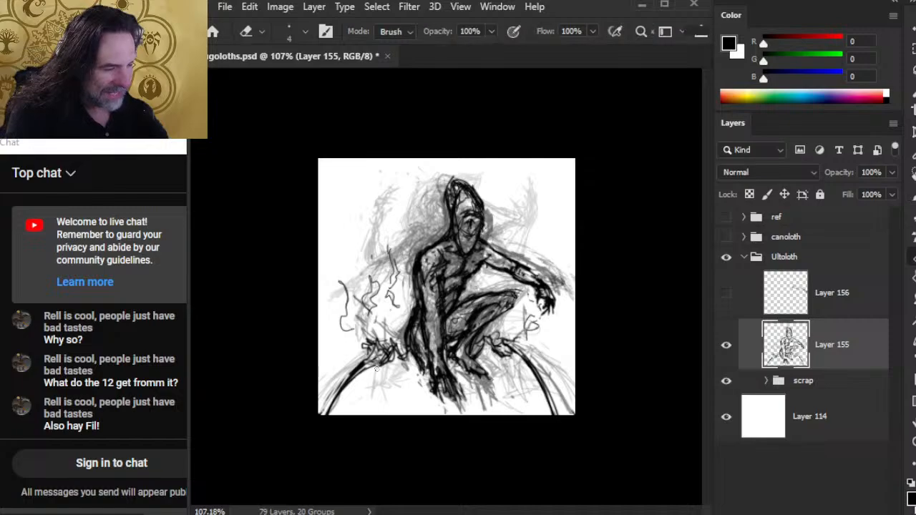
mouse_move(369, 369)
left_mouse_down()
mouse_move(324, 415)
mouse_move(340, 395)
mouse_move(329, 409)
left_mouse_up()
key("b")
key("e")
mouse_move(343, 379)
left_mouse_down()
mouse_move(323, 414)
mouse_move(332, 395)
left_mouse_up()
key("b")
key("e")
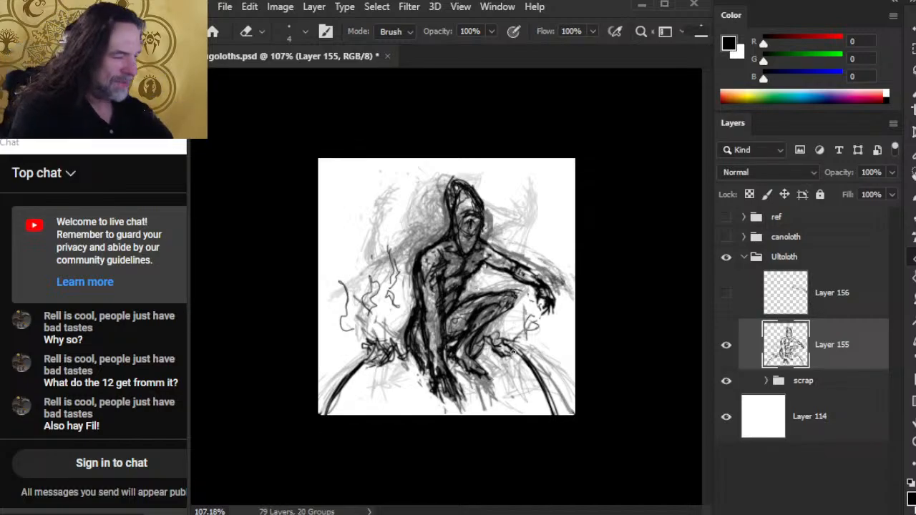
Erase the whole right curved line and redraw it as a single dark arc from the ledge to the lower edge.
mouse_move(512, 350)
left_mouse_down()
mouse_move(537, 380)
mouse_move(525, 354)
mouse_move(551, 411)
mouse_move(570, 375)
left_mouse_up()
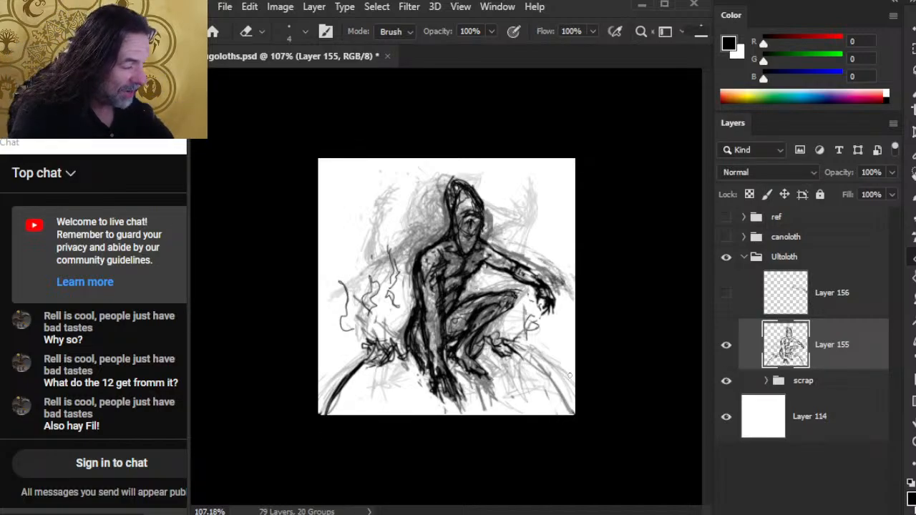
key("b")
mouse_move(509, 348)
left_mouse_down()
mouse_move(536, 379)
mouse_move(513, 353)
mouse_move(550, 422)
left_mouse_up()
key("e")
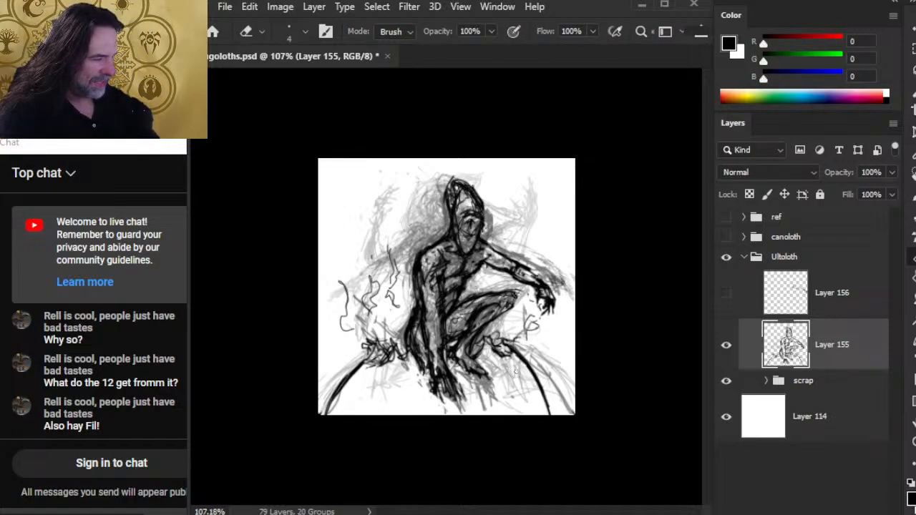
Thin the lower half of the redrawn right arc with the eraser and touch up its contour with the brush.
mouse_move(531, 374)
left_mouse_down()
mouse_move(548, 412)
mouse_move(513, 347)
mouse_move(550, 415)
left_mouse_up()
key("b")
key("e")
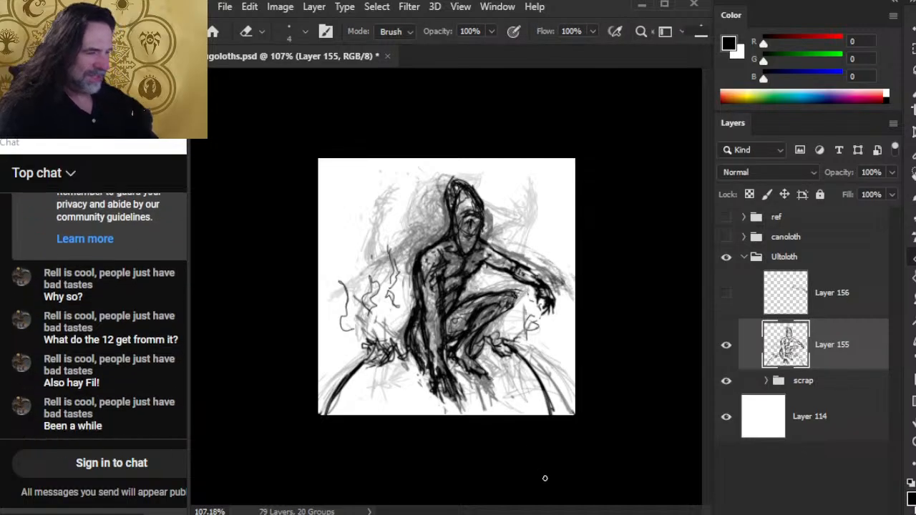
key("b")
key("e")
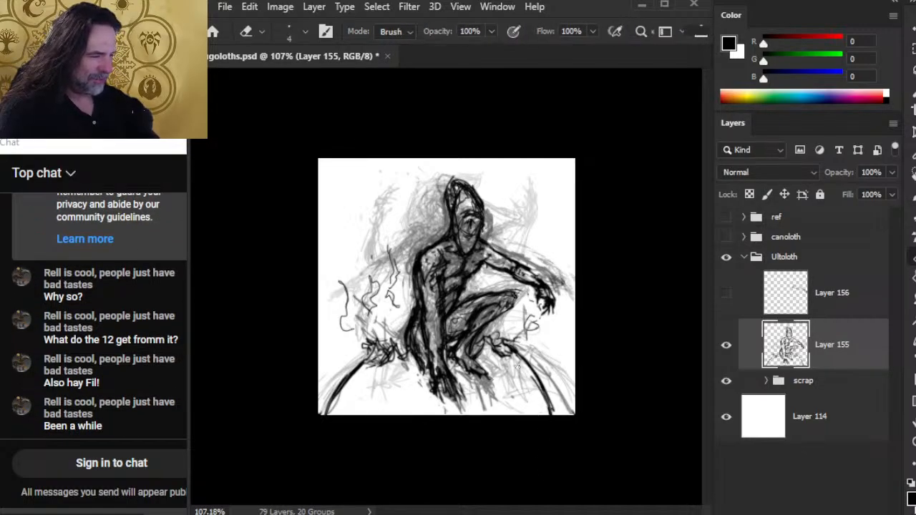
Trim the lower half of the right arc with the eraser and restroke it in black from the ledge to the lower edge.
left_click_drag(539, 391, 555, 415)
key("b")
key("e")
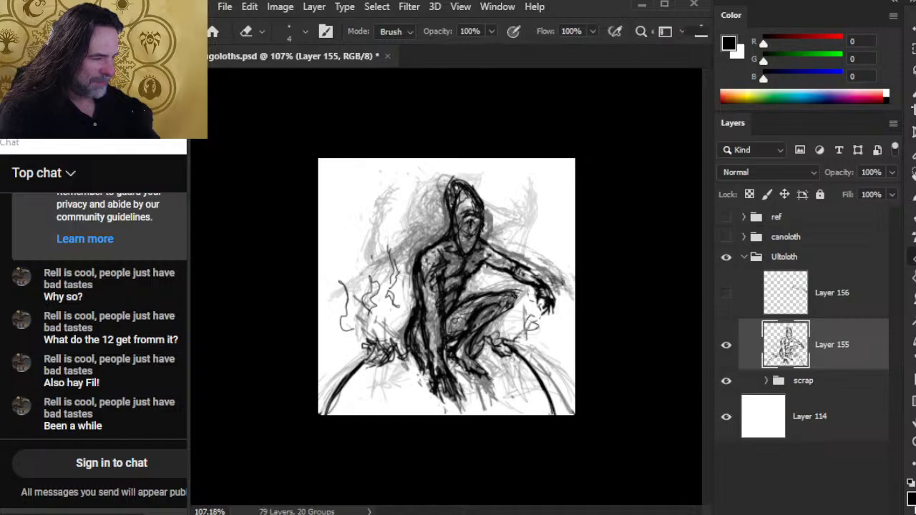
left_click_drag(535, 372, 552, 414)
key("b")
mouse_move(520, 357)
left_mouse_down()
mouse_move(559, 415)
mouse_move(533, 372)
mouse_move(542, 379)
mouse_move(554, 415)
left_mouse_up()
key("e")
Add thin brush strokes along the right arc's upper bend and lower end to build up its outer edge.
key("b")
mouse_move(528, 355)
left_mouse_down()
mouse_move(547, 392)
mouse_move(530, 356)
mouse_move(543, 380)
left_mouse_up()
key("e")
key("b")
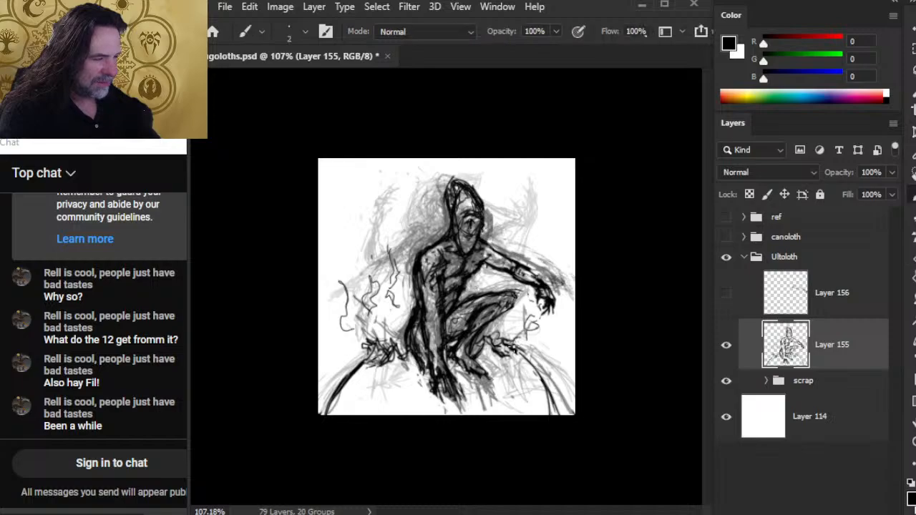
left_click_drag(514, 348, 541, 379)
left_click_drag(545, 386, 560, 412)
left_click_drag(535, 365, 556, 415)
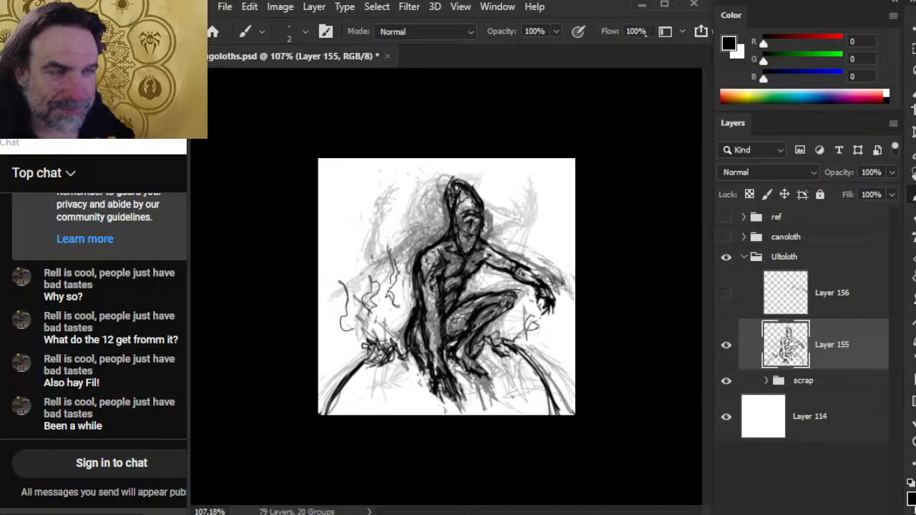
scroll(139, 352, "up", 1)
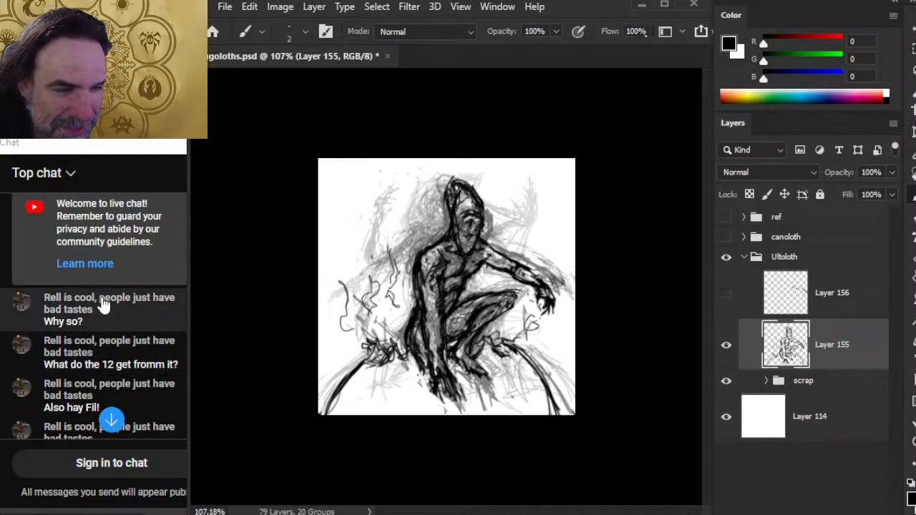
scroll(98, 249, "down", 1)
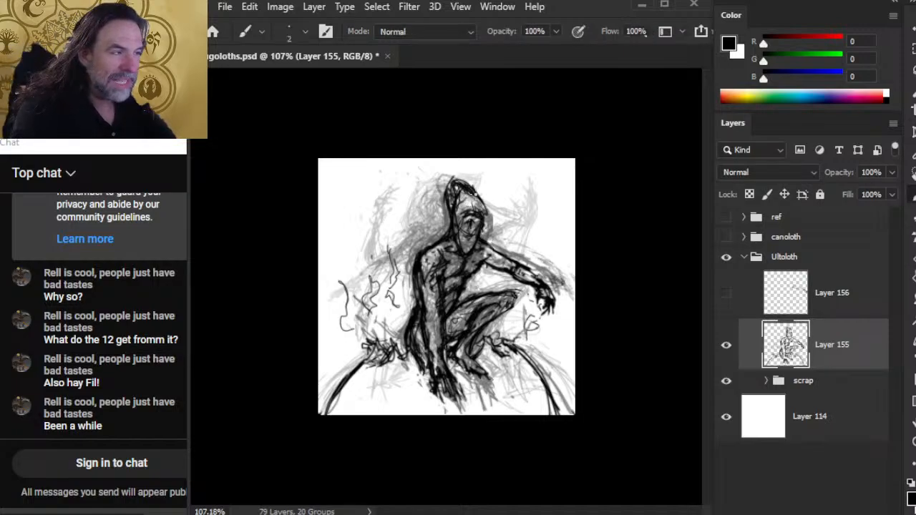
Erase the pointed crown of the figure's head and redraw it as a lower, rounder dome.
key("e")
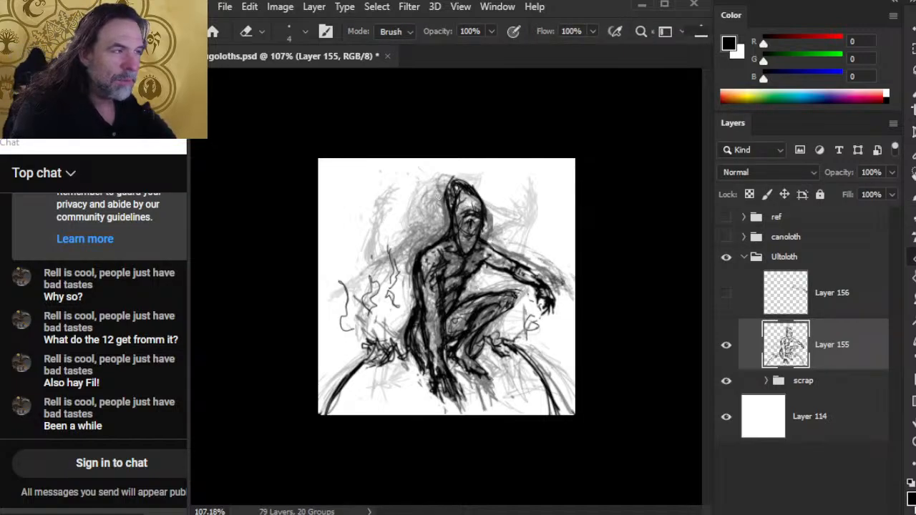
key("b")
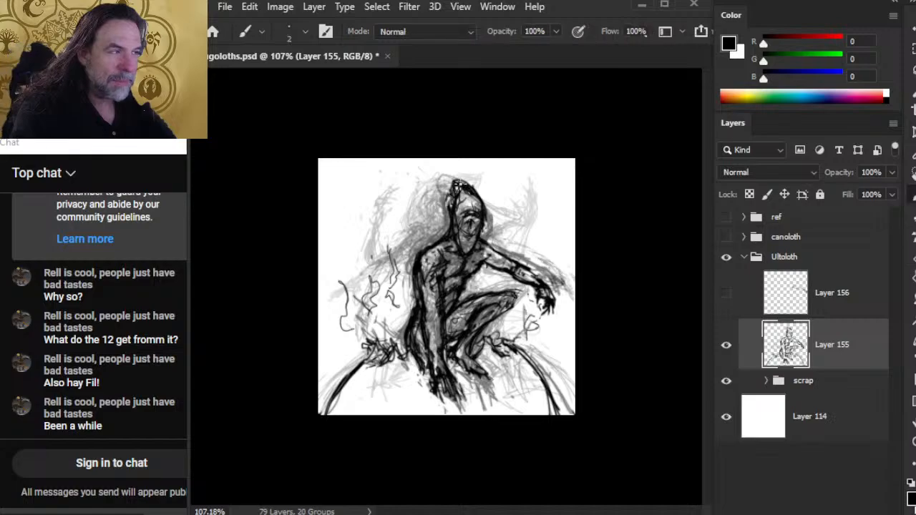
mouse_move(459, 184)
left_mouse_down()
mouse_move(452, 198)
mouse_move(454, 182)
mouse_move(480, 205)
mouse_move(485, 195)
mouse_move(463, 191)
mouse_move(456, 209)
mouse_move(459, 192)
left_mouse_up()
key("e")
key("b")
key("e")
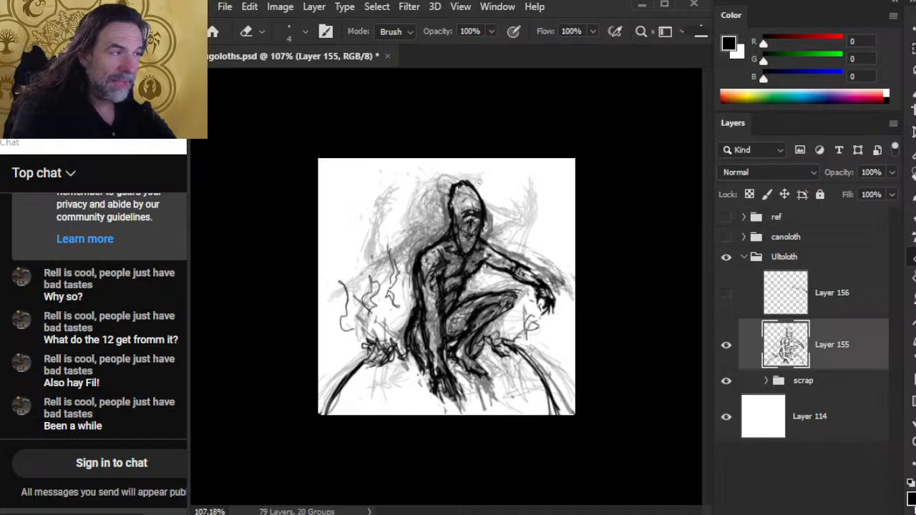
Refine the head outline by erasing stray edges along both sides of the skull and restroking its contour.
left_click_drag(451, 184, 455, 223)
key("b")
key("e")
left_click_drag(474, 189, 461, 182)
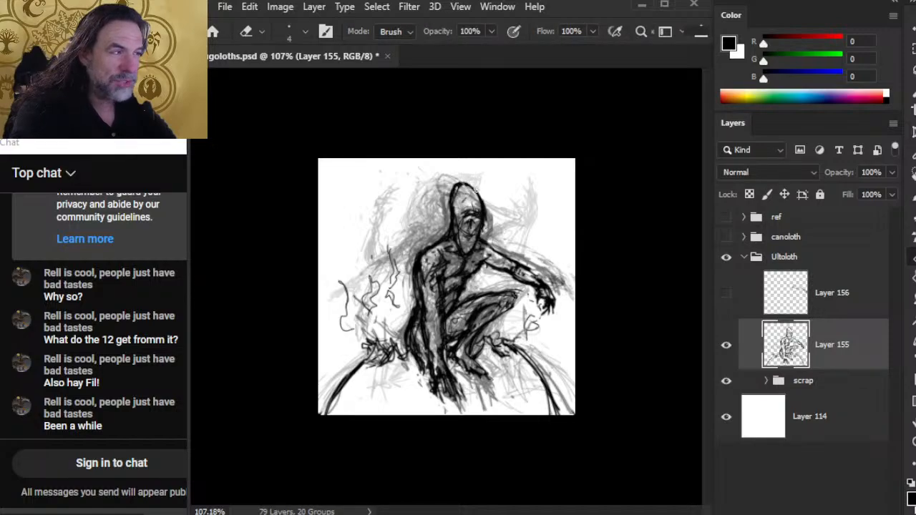
key("b")
key("space")
key("e")
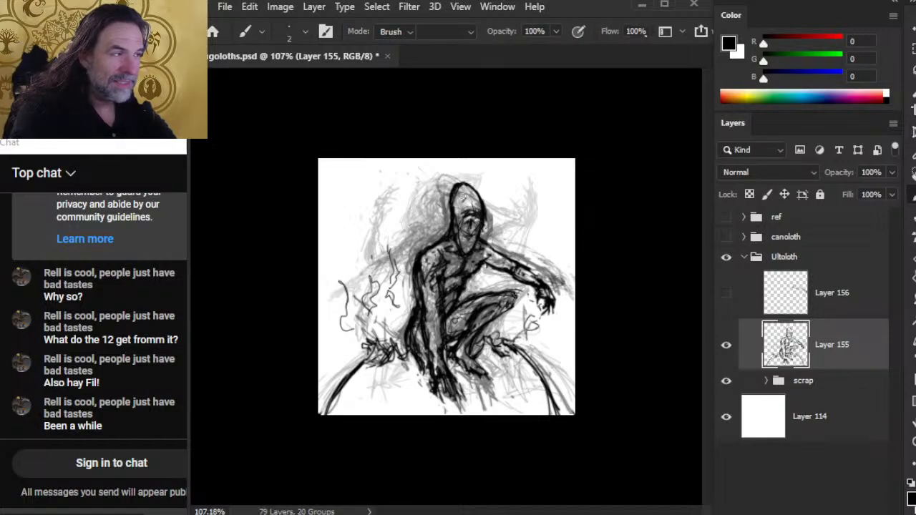
mouse_move(461, 185)
left_mouse_down()
mouse_move(455, 196)
mouse_move(483, 211)
mouse_move(483, 230)
left_mouse_up()
key("b")
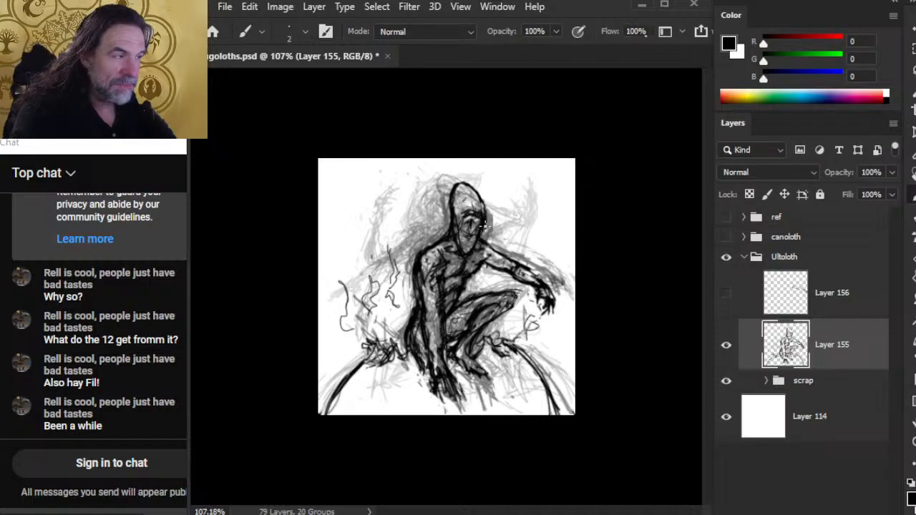
Clean up the line on the left side of the face and neck with the eraser and brush.
key("e")
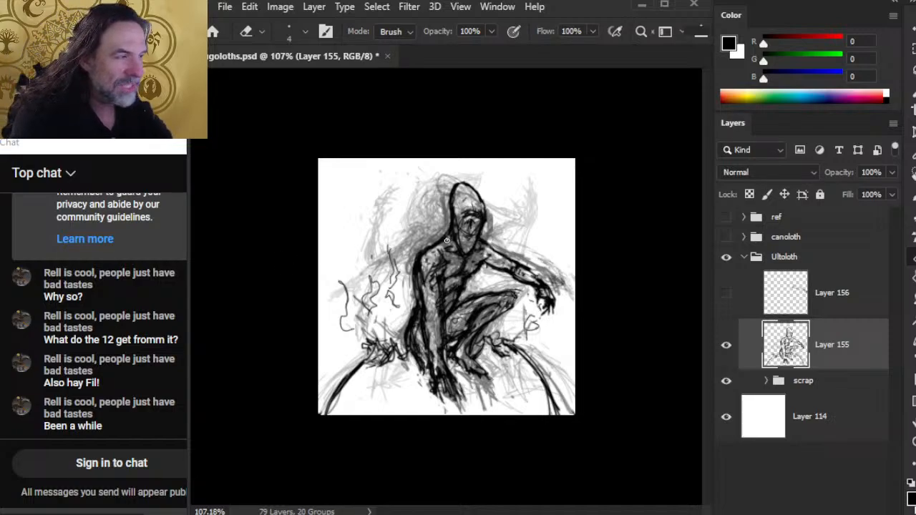
key("b")
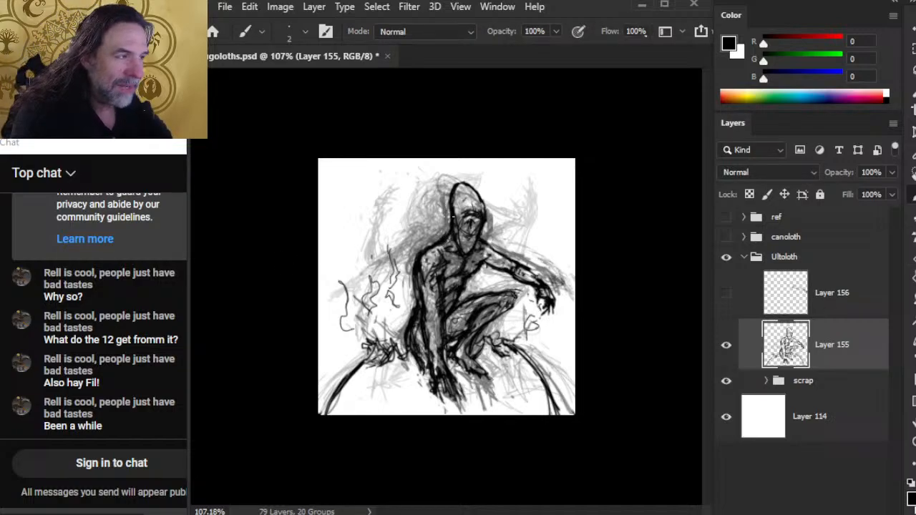
key("e")
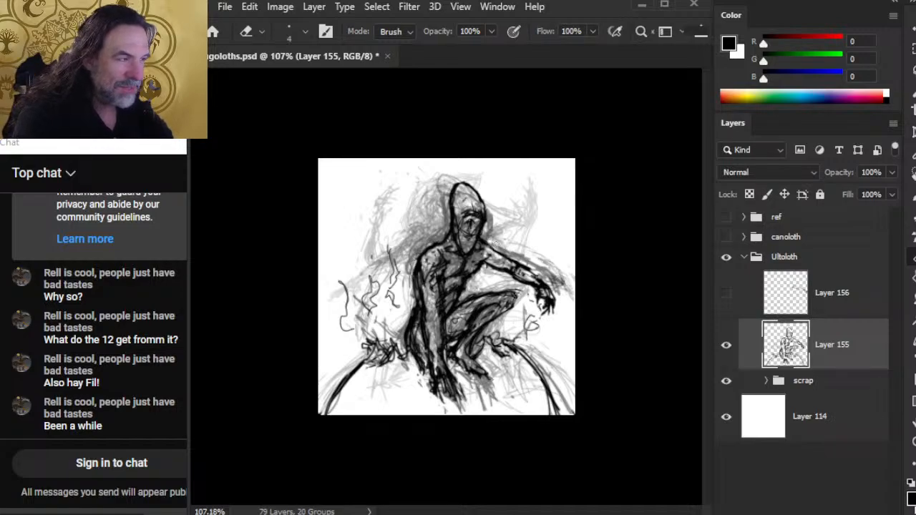
Rework the right shoulder line from the neck along the top of the outstretched arm with brush and eraser.
key("b")
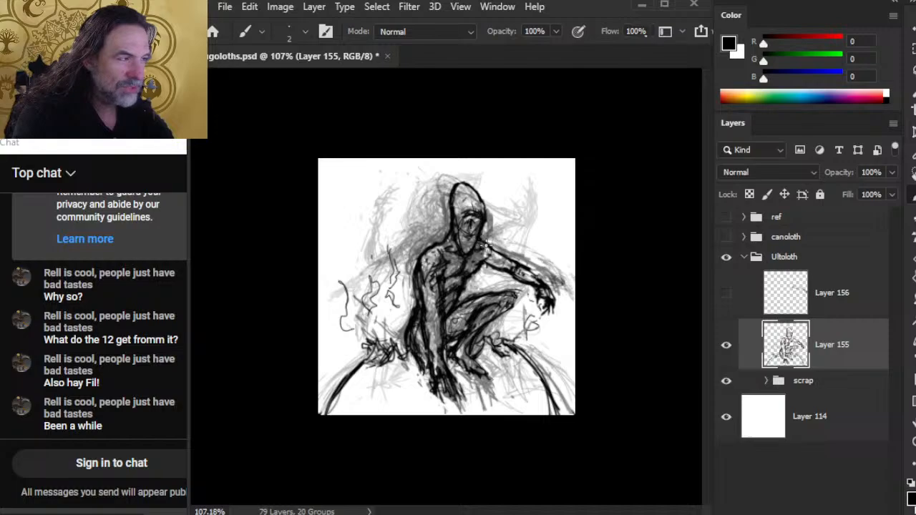
key("e")
key("b")
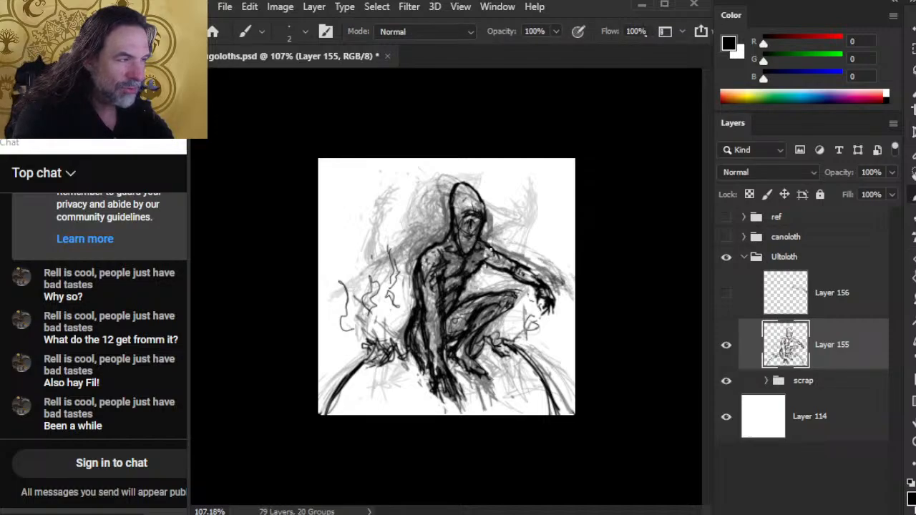
key("e")
key("b")
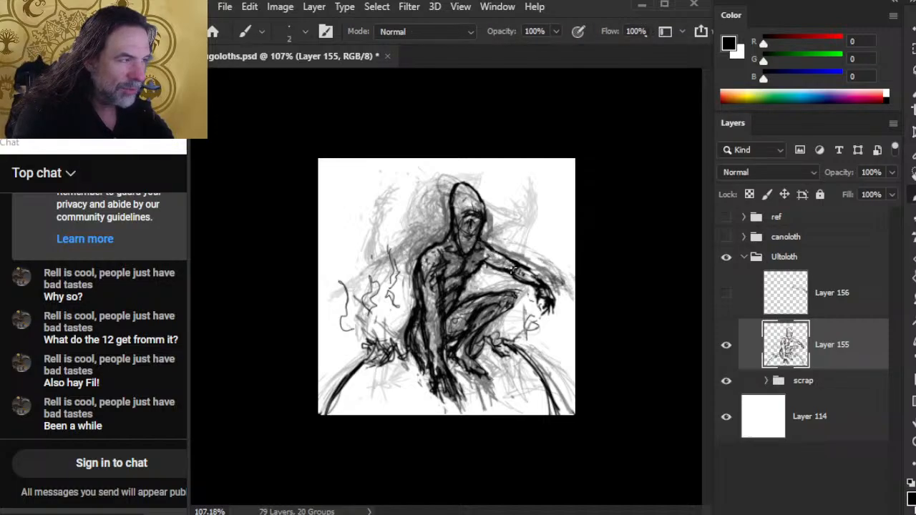
Rework the collarbone and left chest shading, alternating short brush marks with small erasures.
key("e")
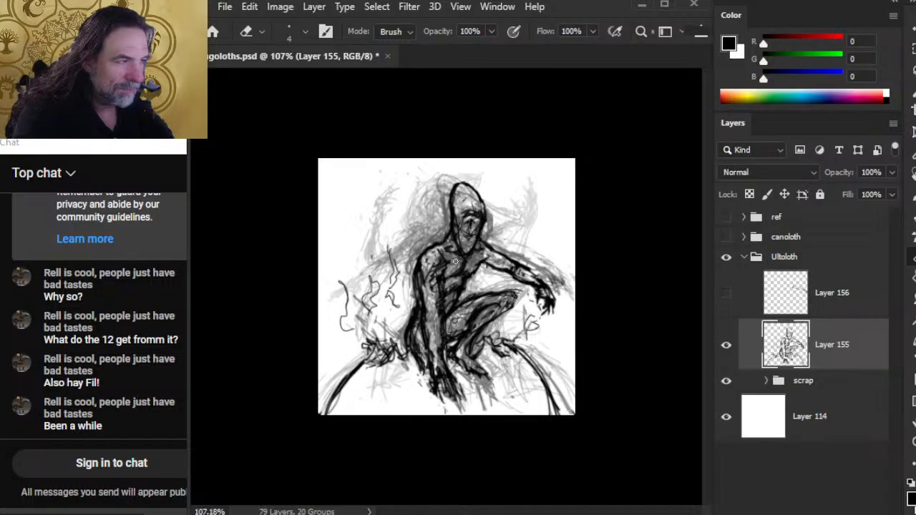
key("b")
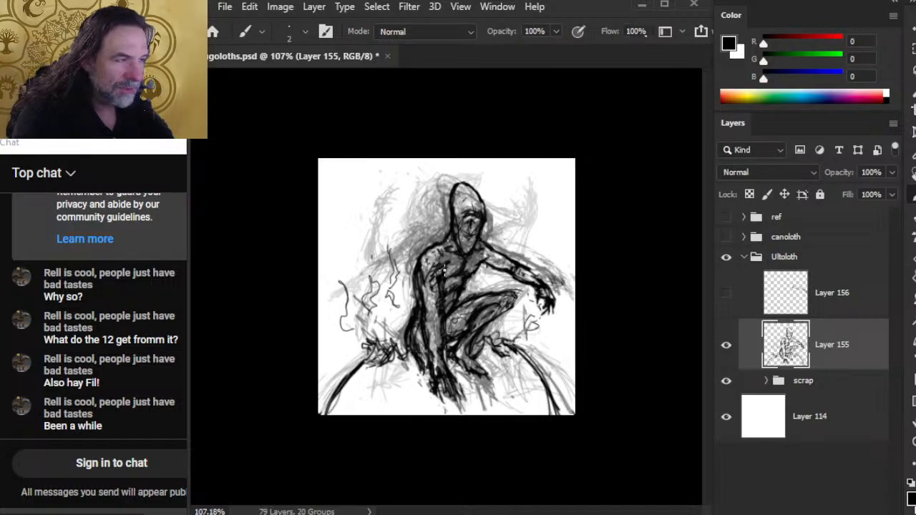
key("e")
key("b")
key("e")
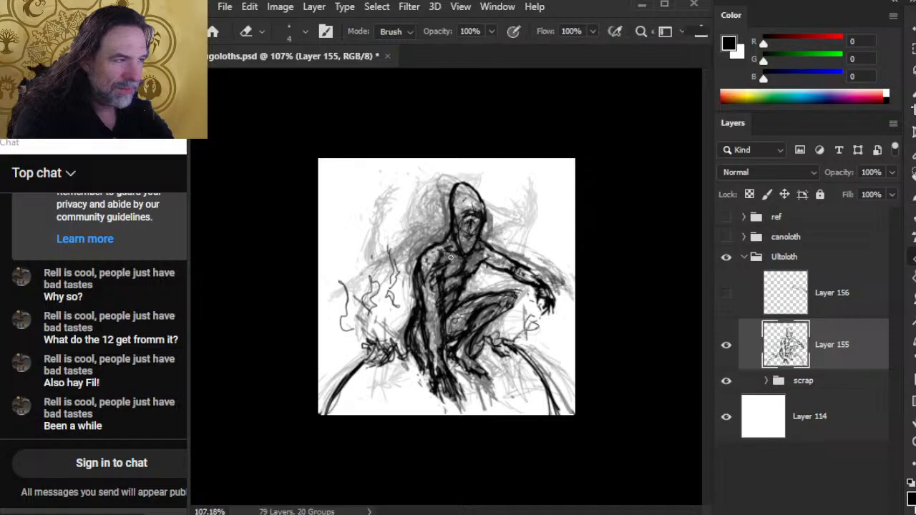
key("b")
key("e")
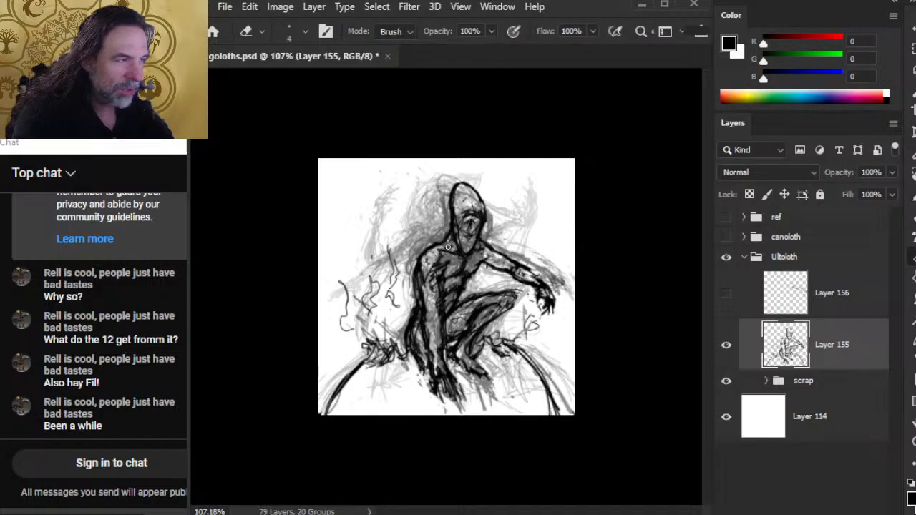
Sharpen the slope from the left side of the neck to the shoulder, erasing stray marks around the line.
key("b")
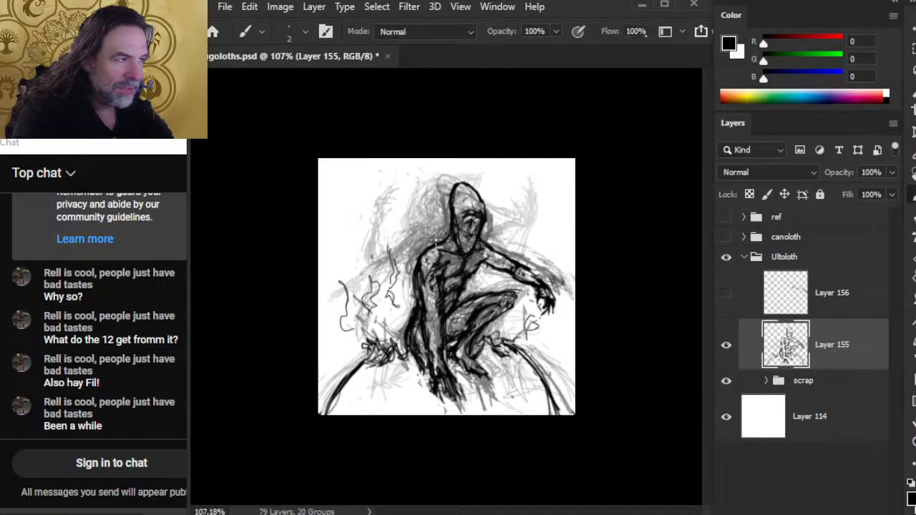
key("e")
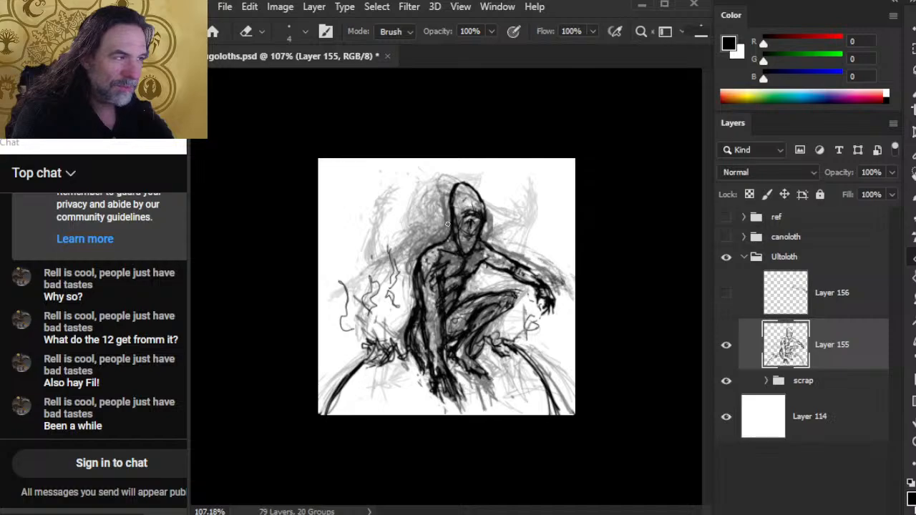
key("b")
key("e")
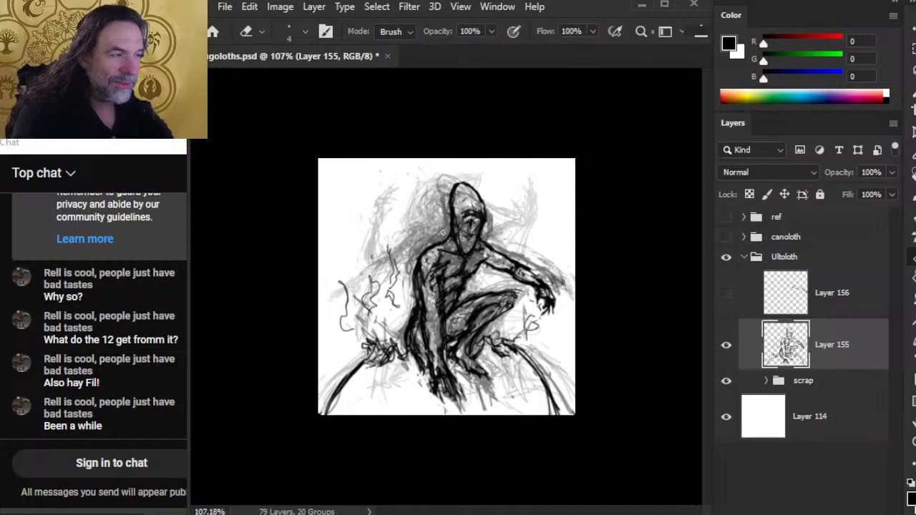
key("b")
key("e")
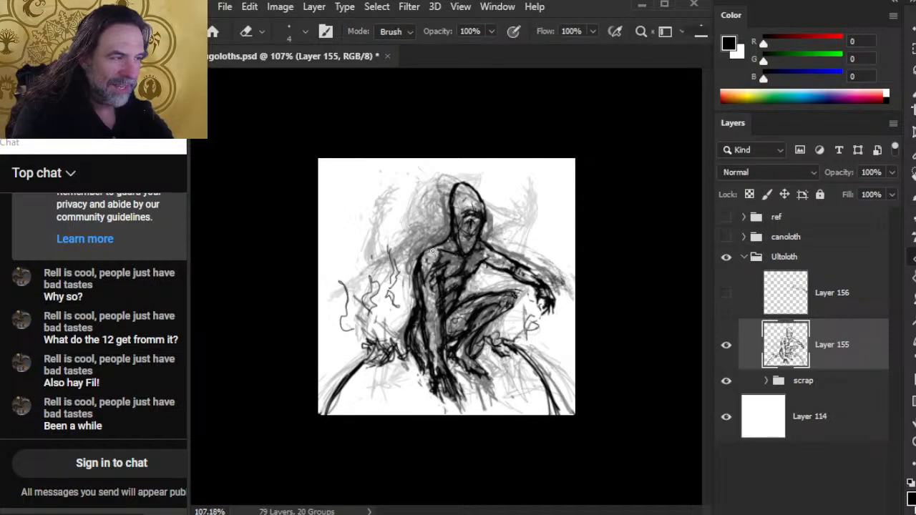
key("b")
key("e")
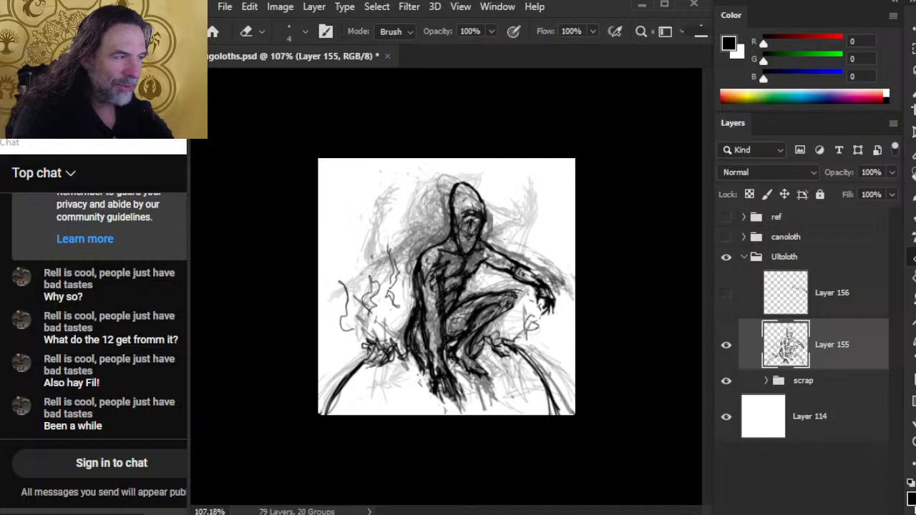
Erase the edge of the right shoulder beside the neck and restroke the top of the outstretched arm more thinly.
left_click_drag(493, 241, 490, 252)
key("b")
key("e")
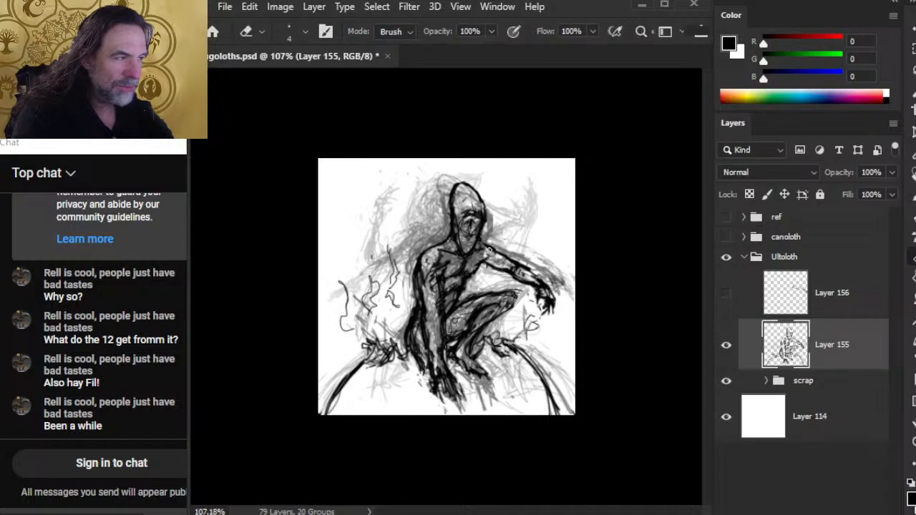
key("b")
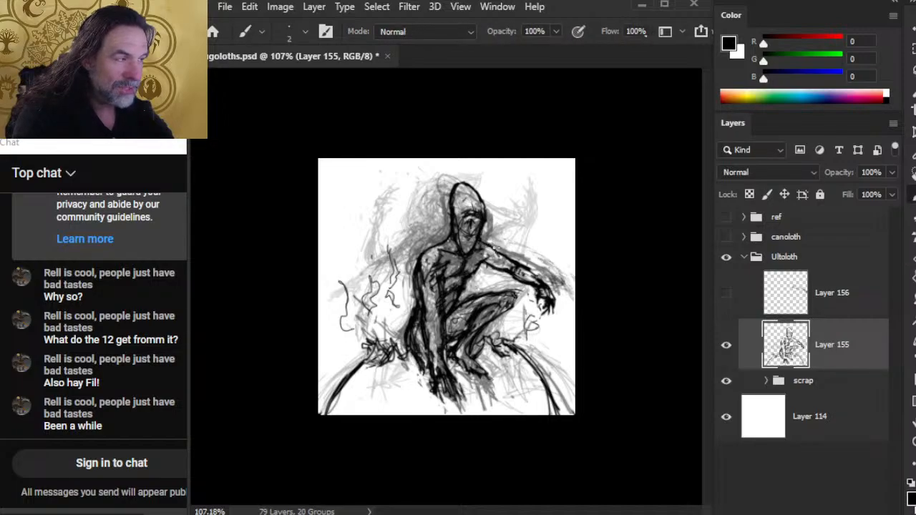
key("e")
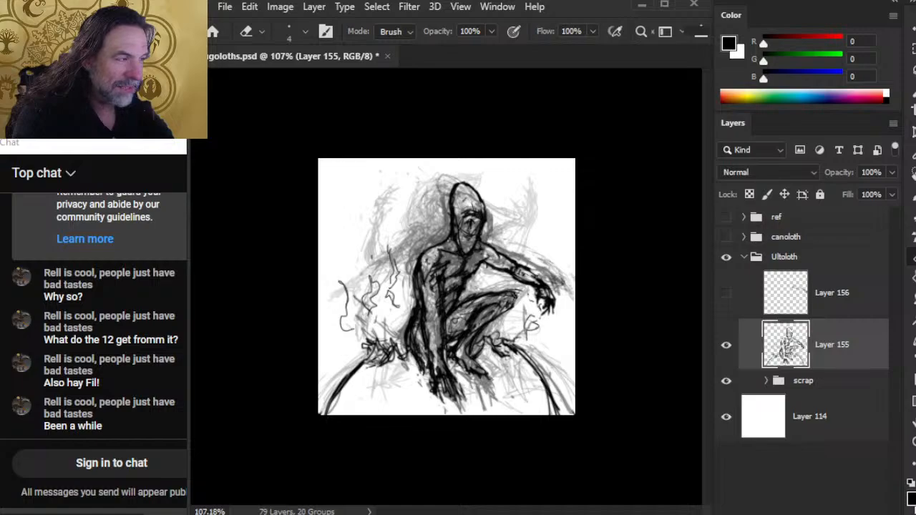
Redraw the wrist and drooping fingers of the outstretched hand, cleaning their contours with the eraser.
key("b")
mouse_move(549, 272)
left_mouse_down()
mouse_move(533, 289)
mouse_move(538, 300)
left_mouse_up()
key("e")
key("b")
key("e")
key("b")
mouse_move(545, 286)
left_mouse_down()
mouse_move(540, 300)
mouse_move(531, 294)
mouse_move(551, 307)
left_mouse_up()
key("e")
key("b")
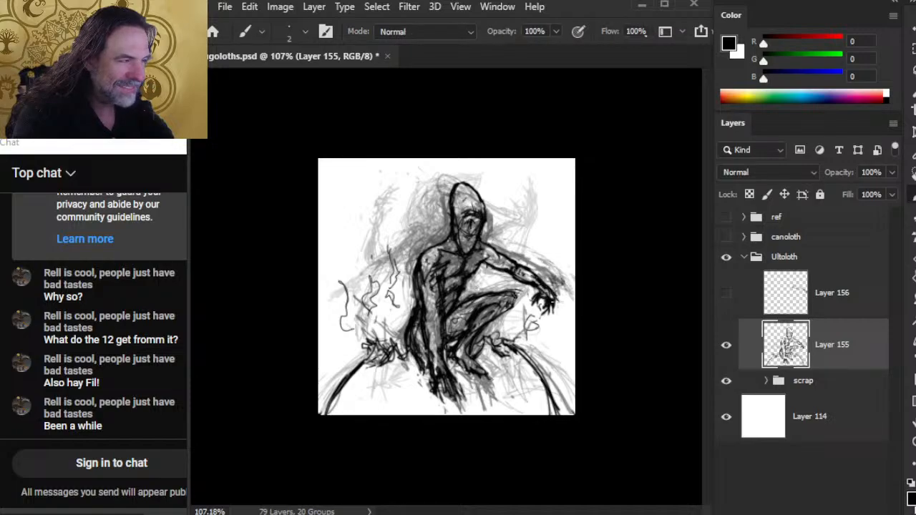
Refine the chest shading and the right armpit contour with small brush strokes and erasures.
key("e")
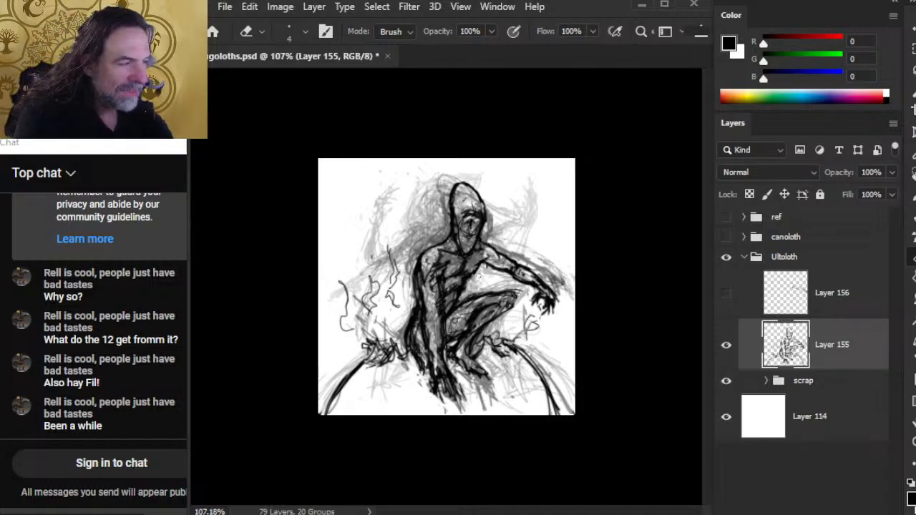
key("b")
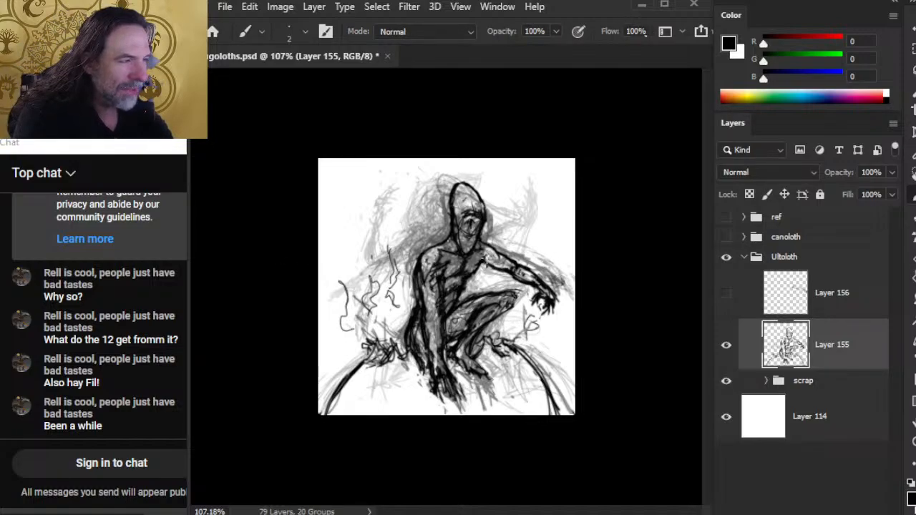
key("e")
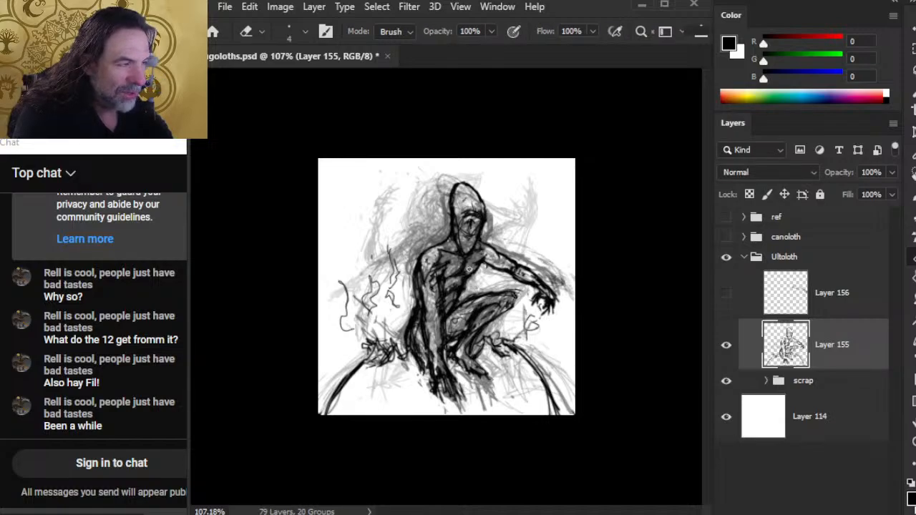
key("b")
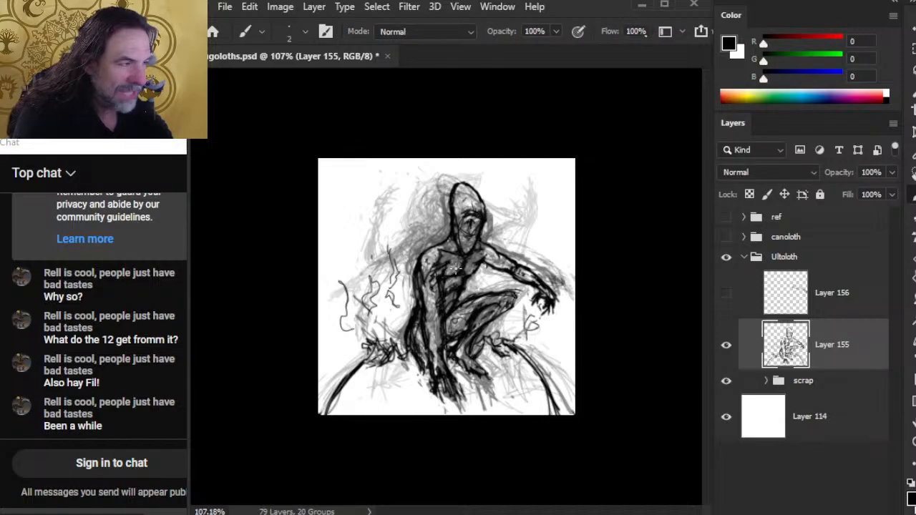
key("e")
key("b")
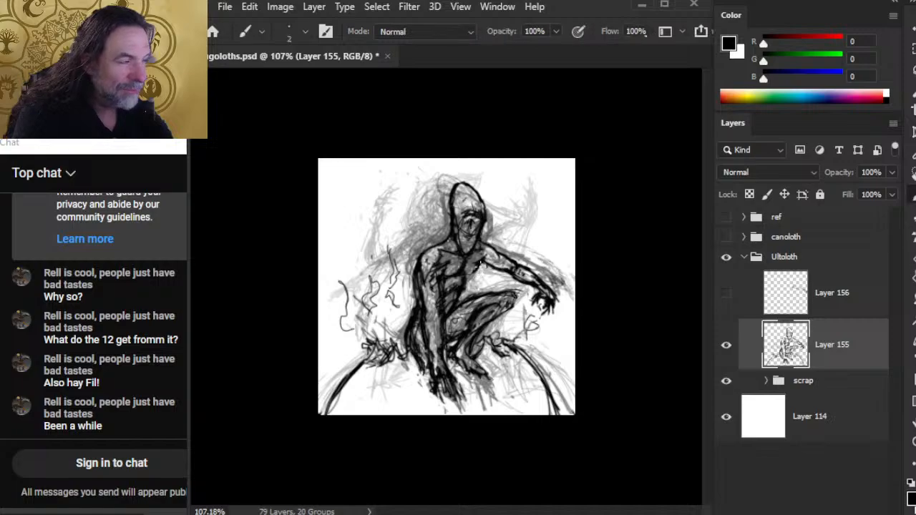
Refine the right side of the chest and the armpit below the outstretched arm with small brush strokes and erasures.
key("e")
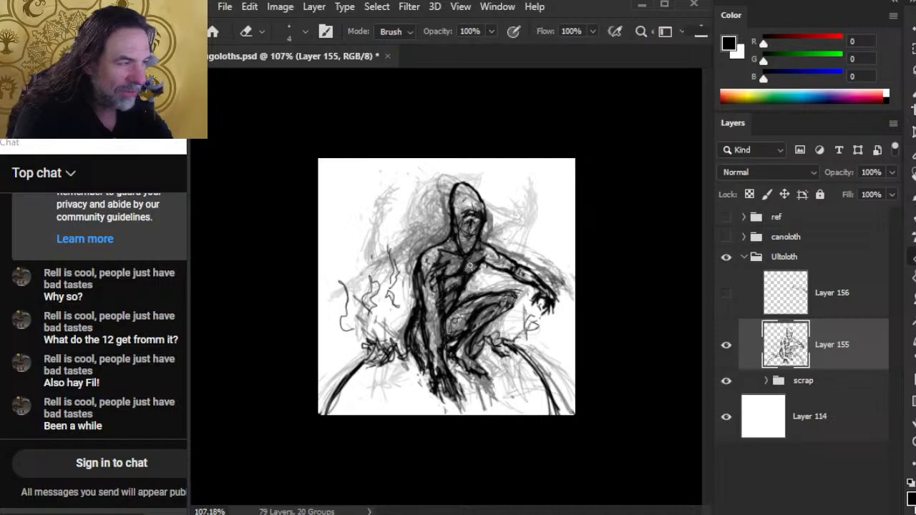
key("b")
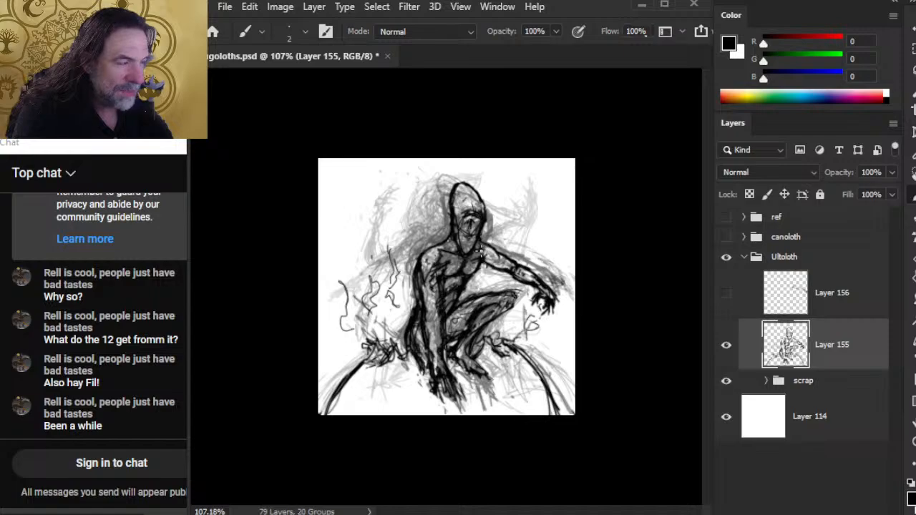
key("e")
key("b")
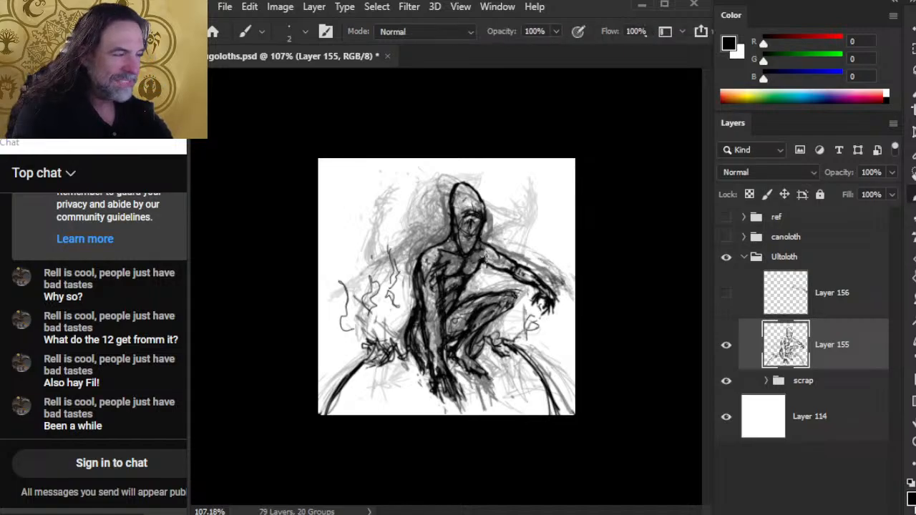
key("e")
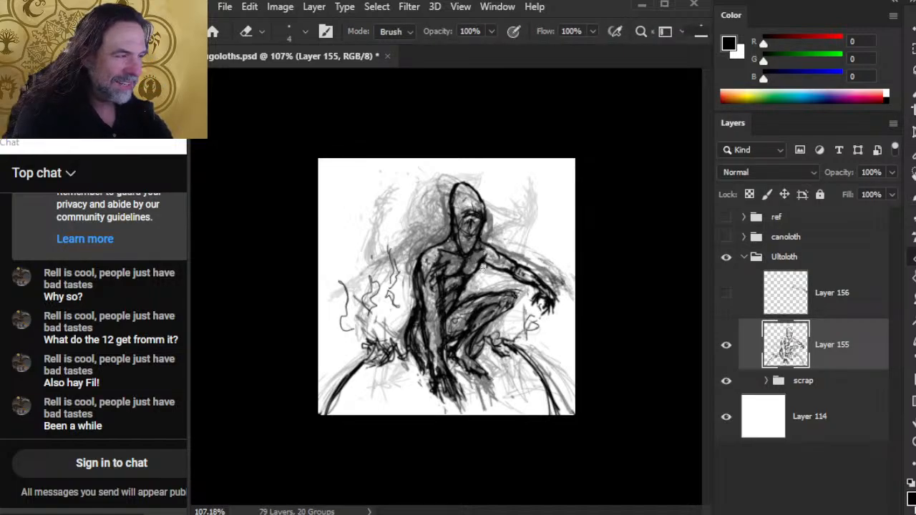
key("b")
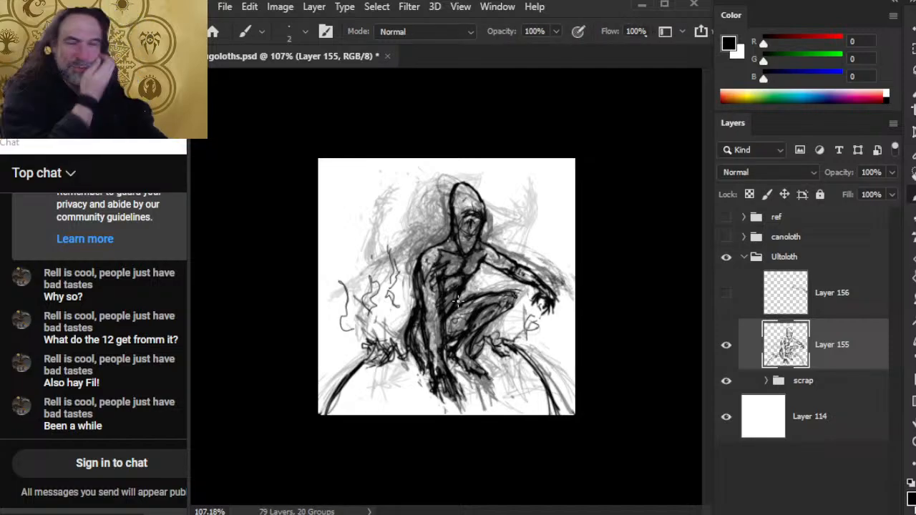
Restroke the top contour of the outstretched arm from the neck to the elbow, trimming its edges with the eraser.
key("e")
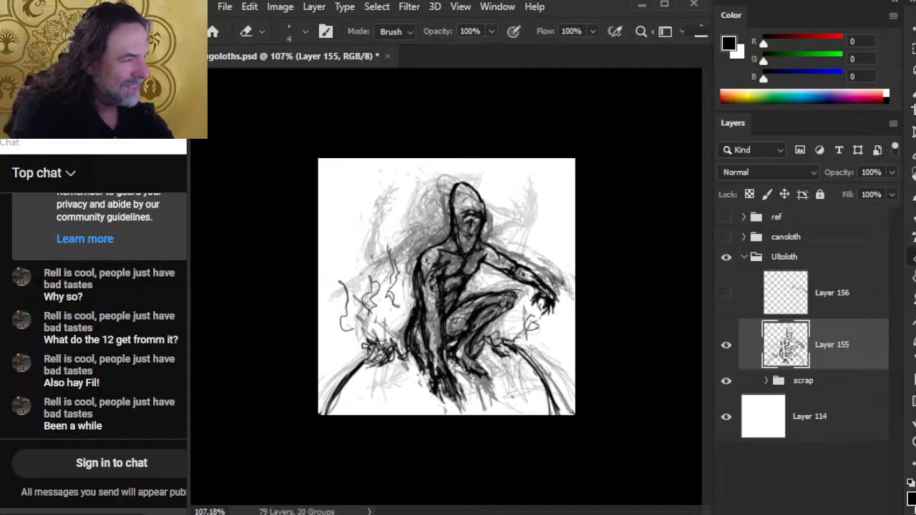
key("b")
left_click_drag(480, 238, 494, 252)
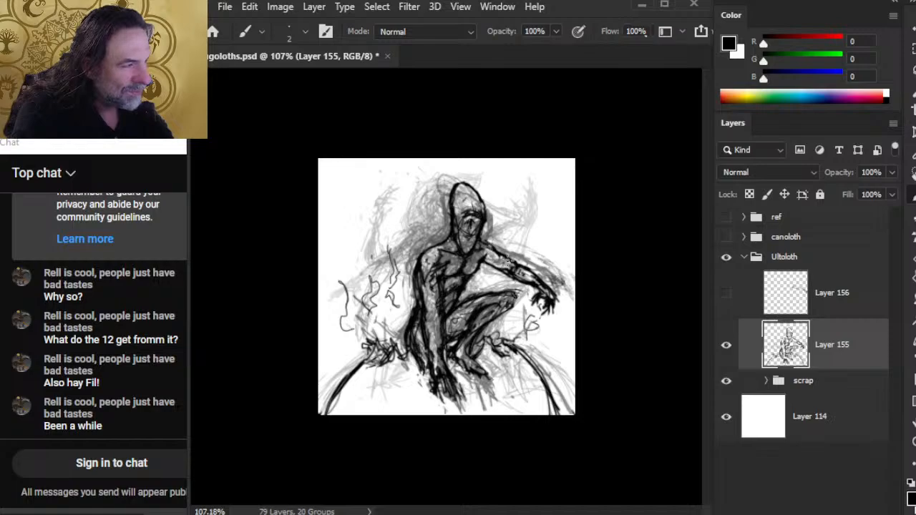
key("e")
key("b")
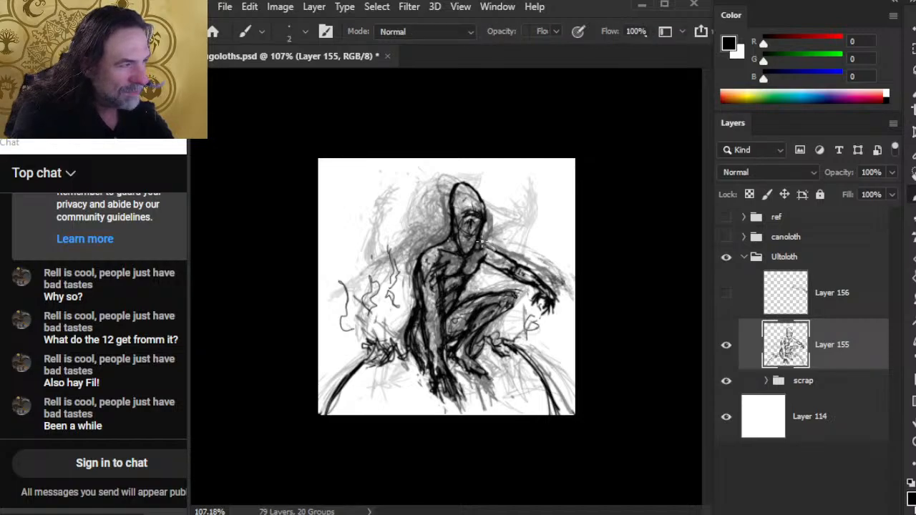
key("e")
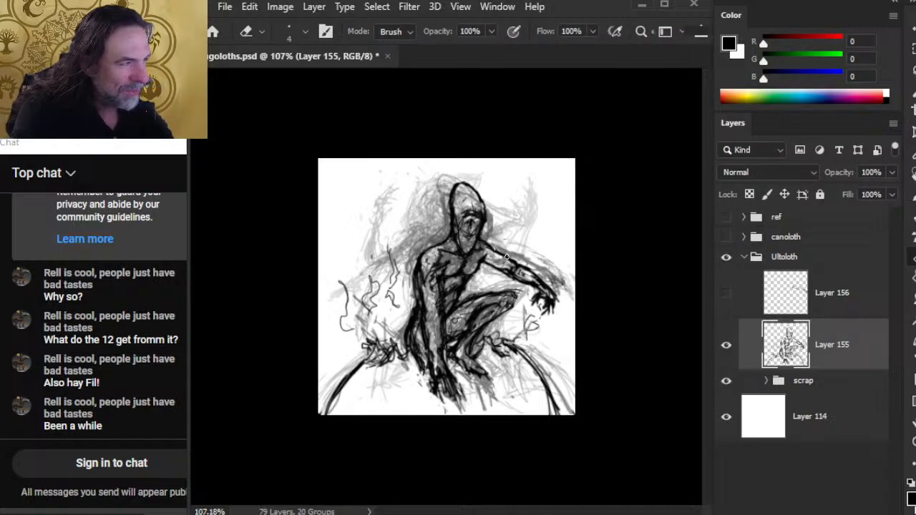
key("b")
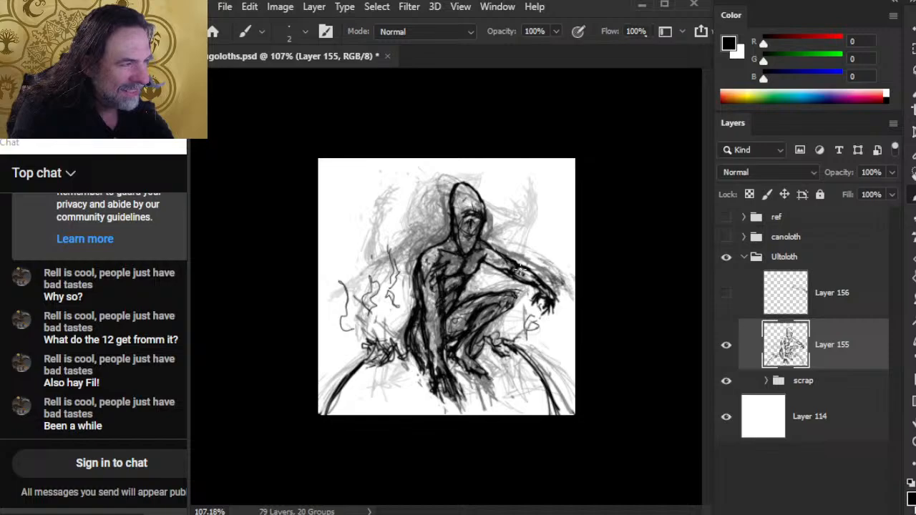
key("e")
key("b")
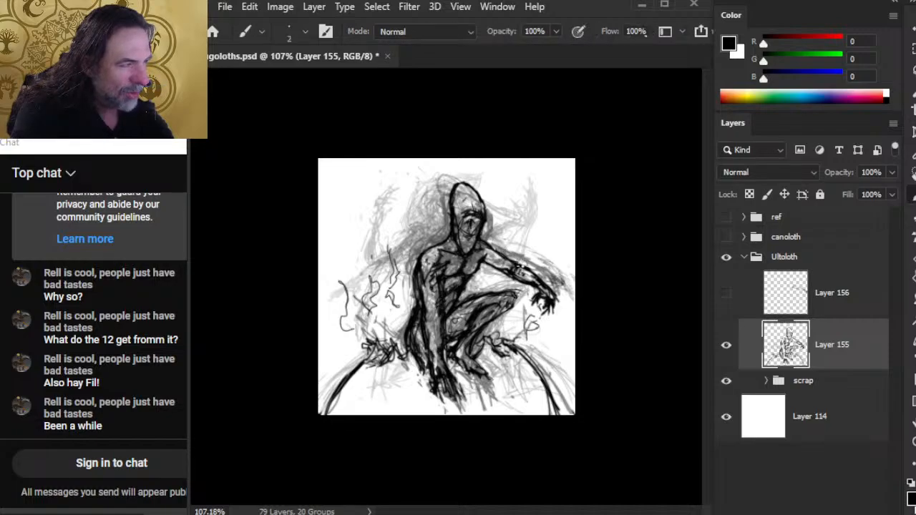
Clean up the chest muscle lines and the shading inside the left shoulder, alternating fine strokes and erasing.
key("e")
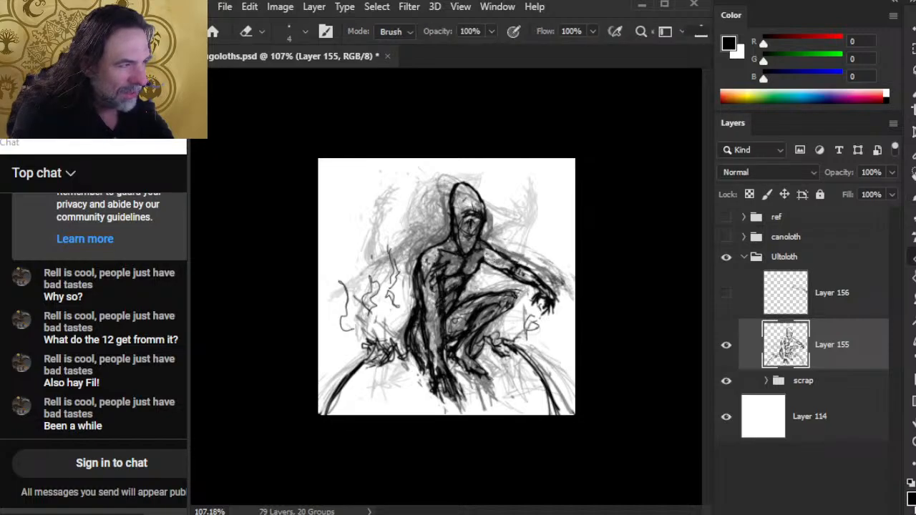
key("b")
key("e")
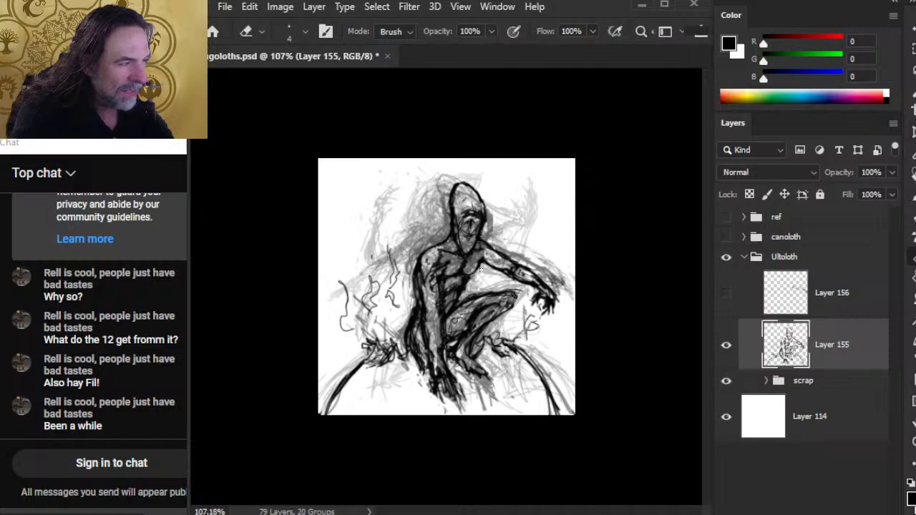
key("b")
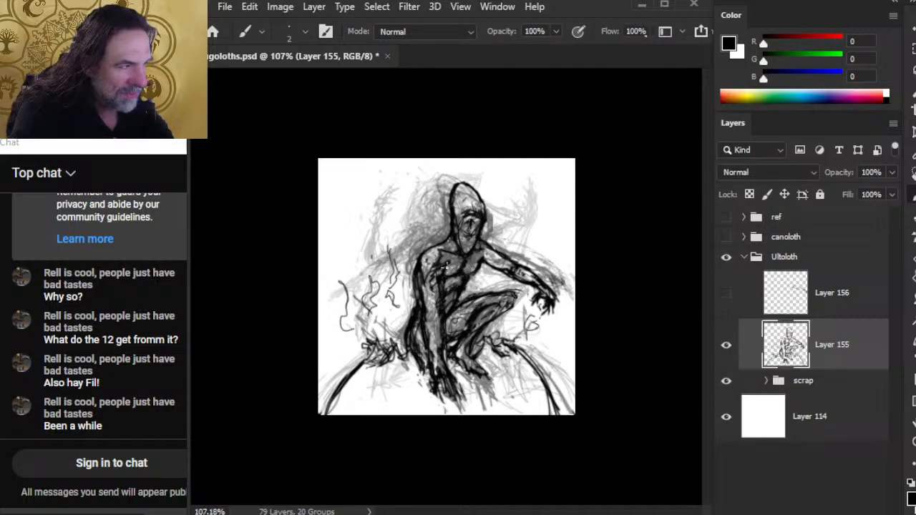
key("e")
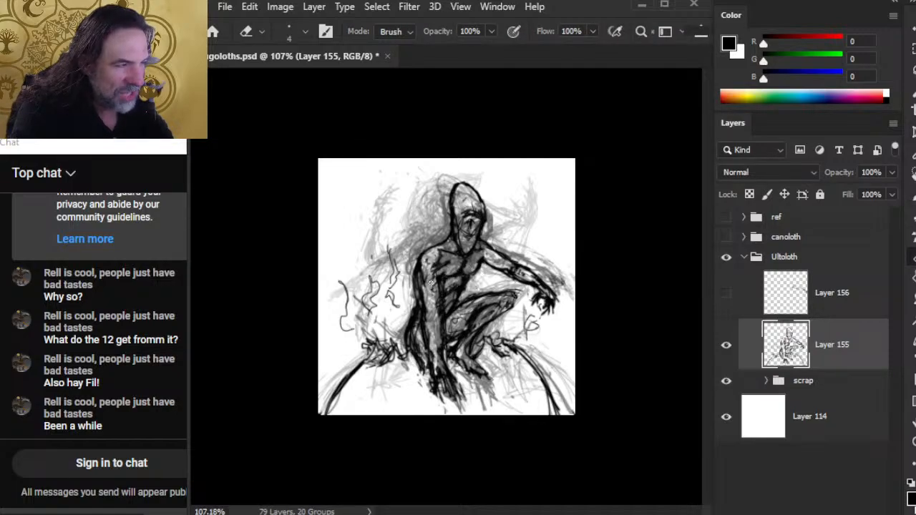
key("b")
key("e")
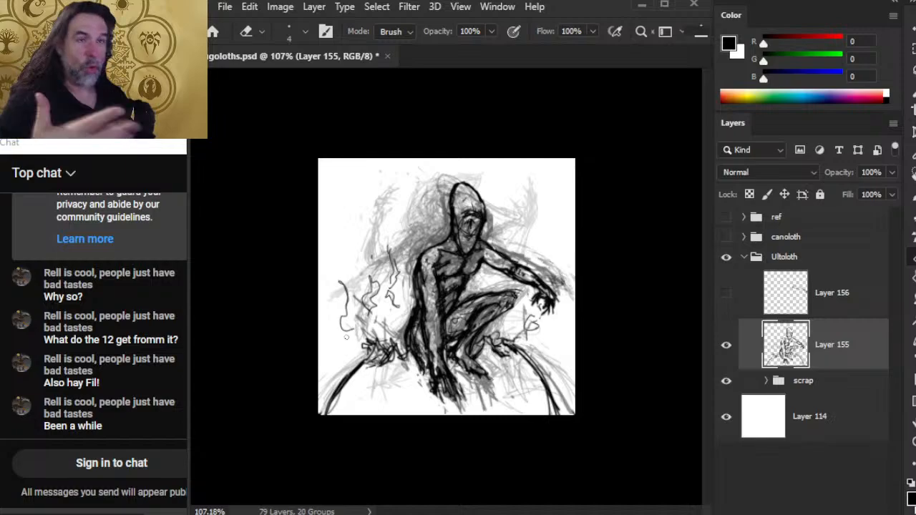
Touch up the join between the right chest and the upper part of the outstretched arm with brush and eraser.
key("b")
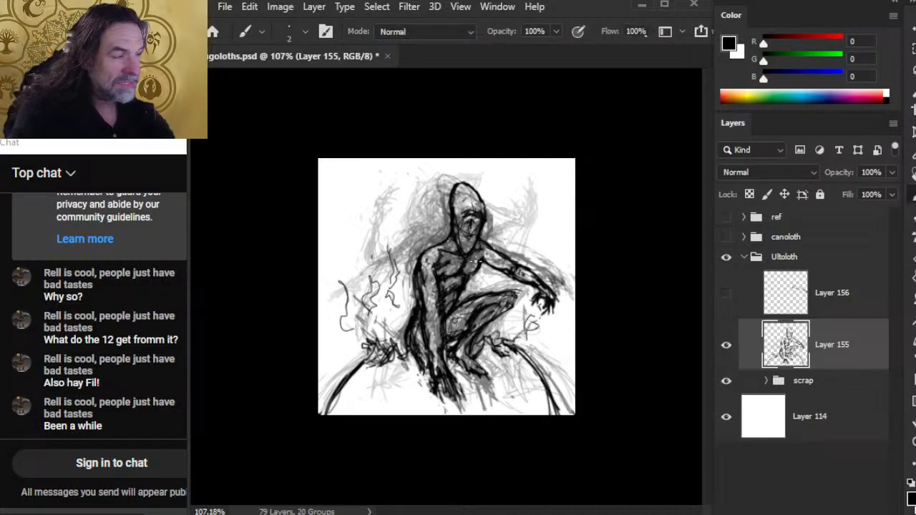
key("e")
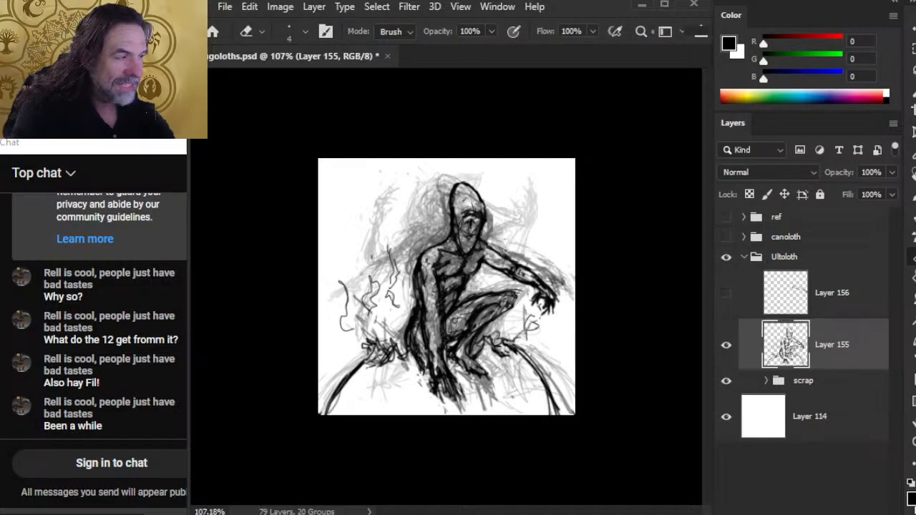
key("b")
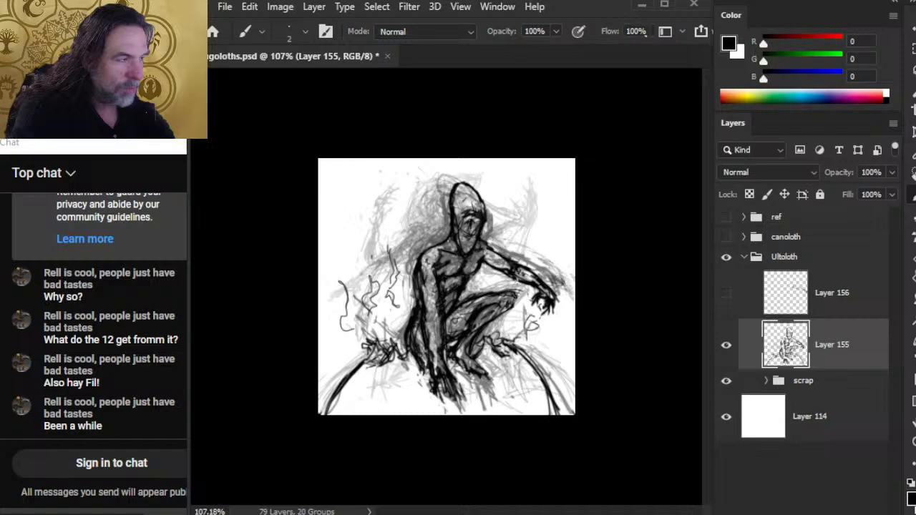
key("e")
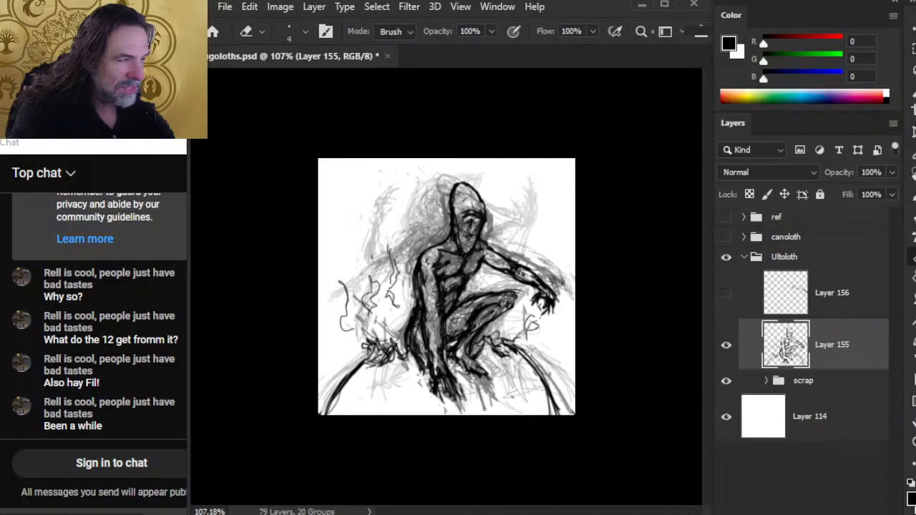
key("b")
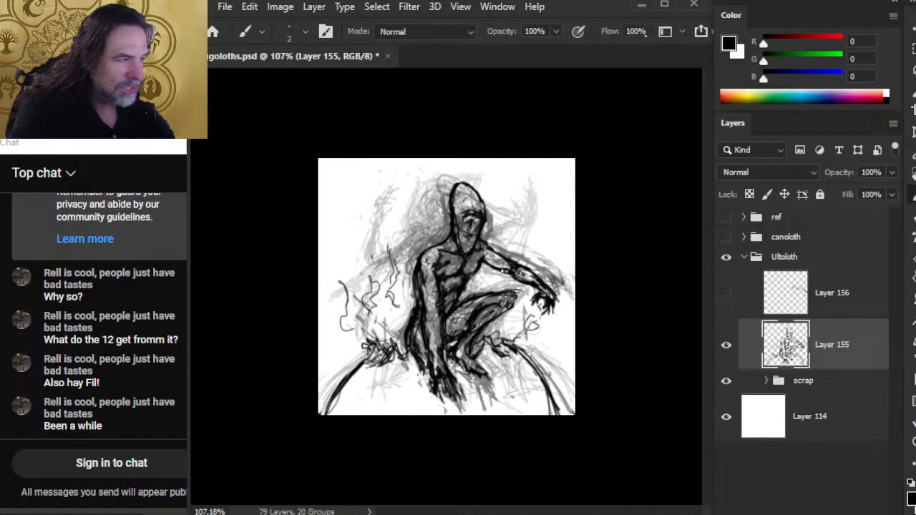
Thin the outstretched upper arm by erasing along its inside and redrawing the contours near the shoulder and neck.
key("e")
left_click_drag(511, 268, 487, 261)
key("b")
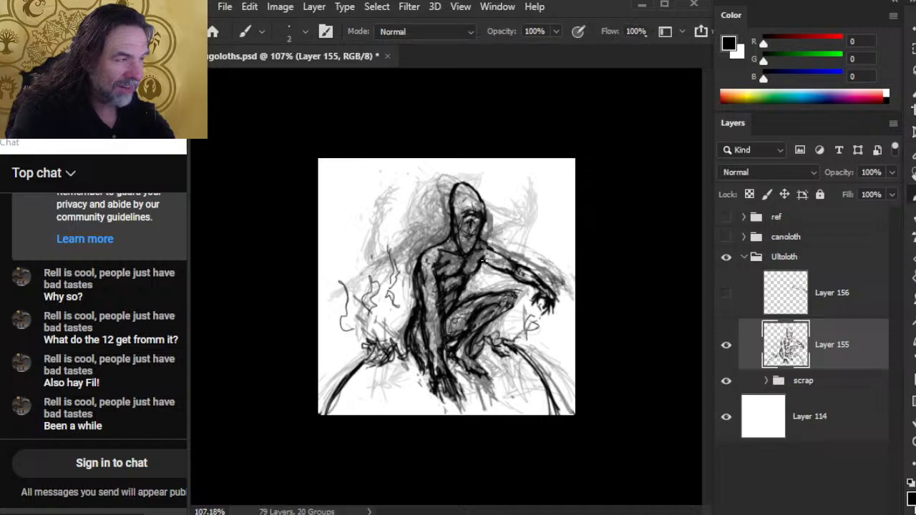
key("e")
key("b")
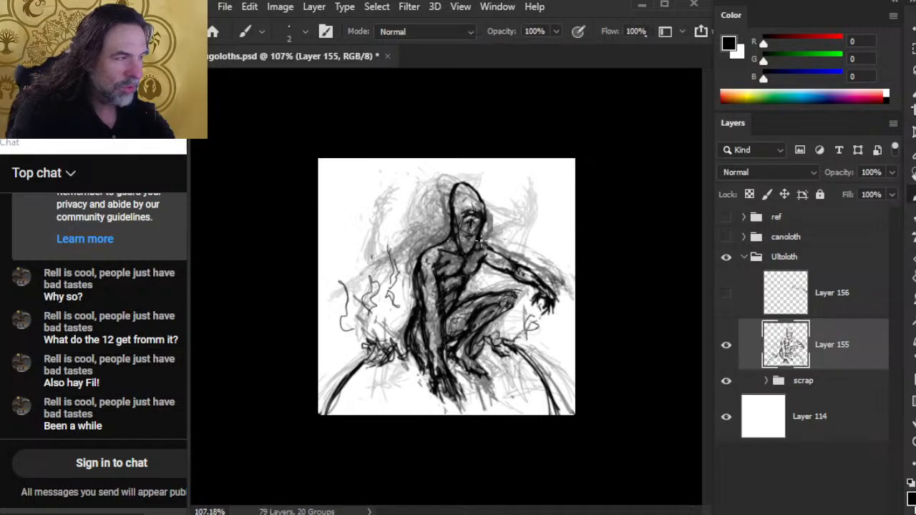
key("e")
key("b")
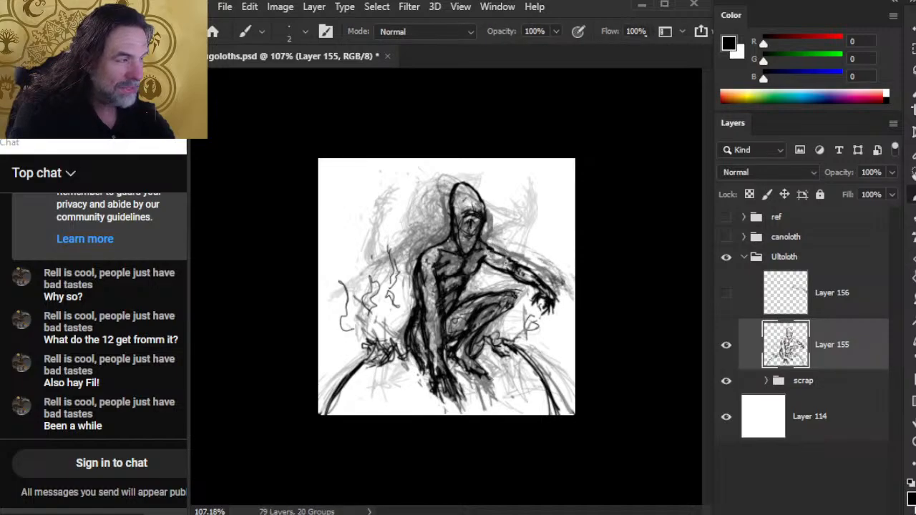
Lasso the outstretched arm and hand onto a new layer, reposition it, and transform it to 105.56% scale with a 1.22° rotation.
key("l")
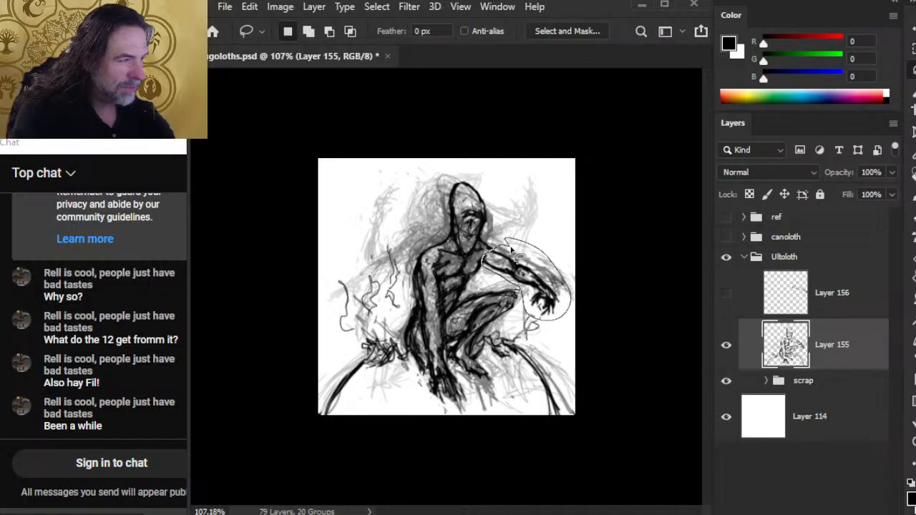
key("ctrl+j")
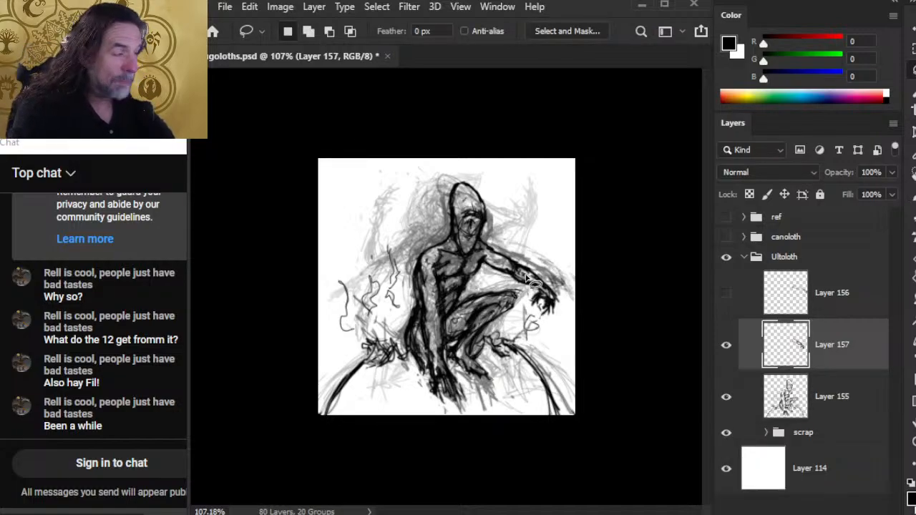
left_click_drag(494, 287, 501, 290, "ctrl")
right_click(501, 294)
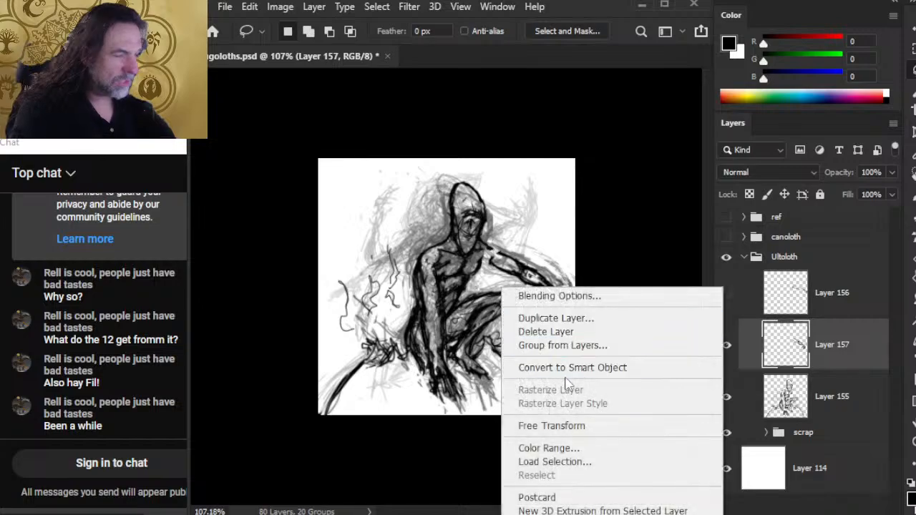
left_click(547, 425)
left_click_drag(487, 241, 482, 236)
left_click_drag(511, 204, 509, 202)
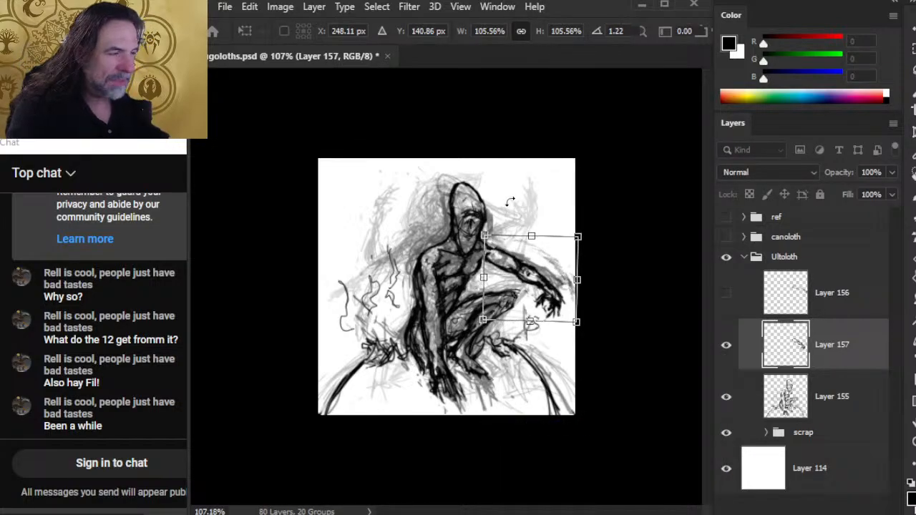
key("Return")
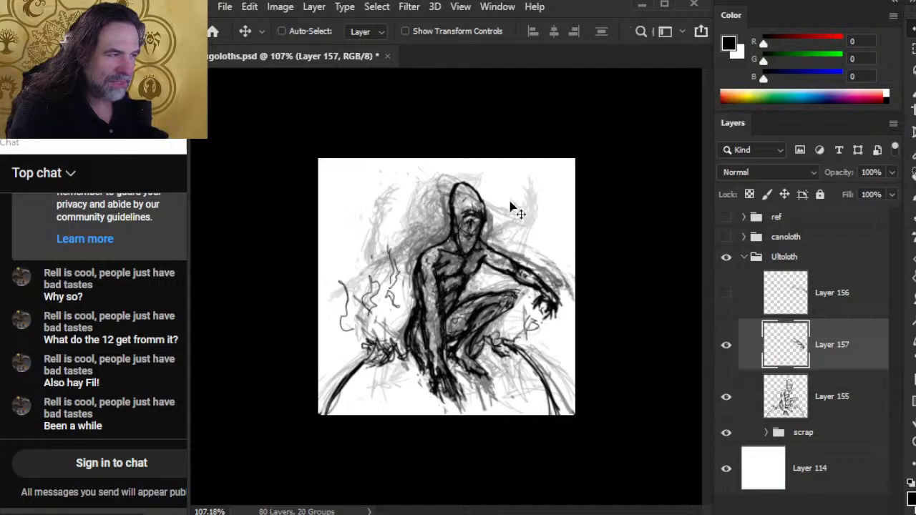
Erase the loose sketch lines above the outstretched forearm and merge the arm layer down into Layer 155.
key("e")
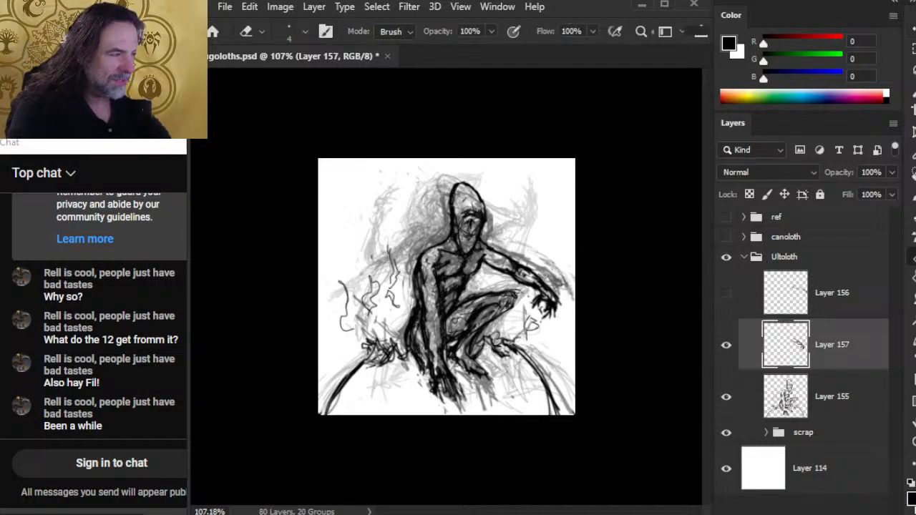
left_click_drag(571, 294, 535, 252)
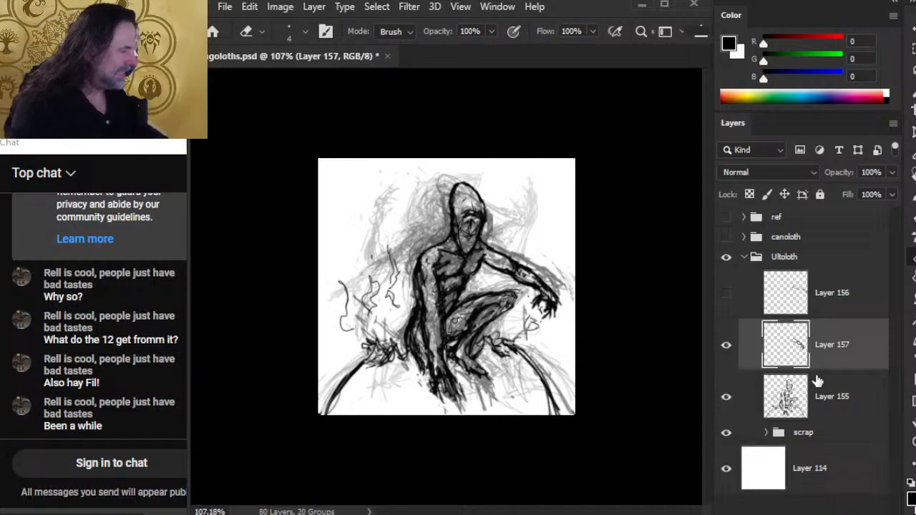
right_click(801, 363)
left_click(891, 438)
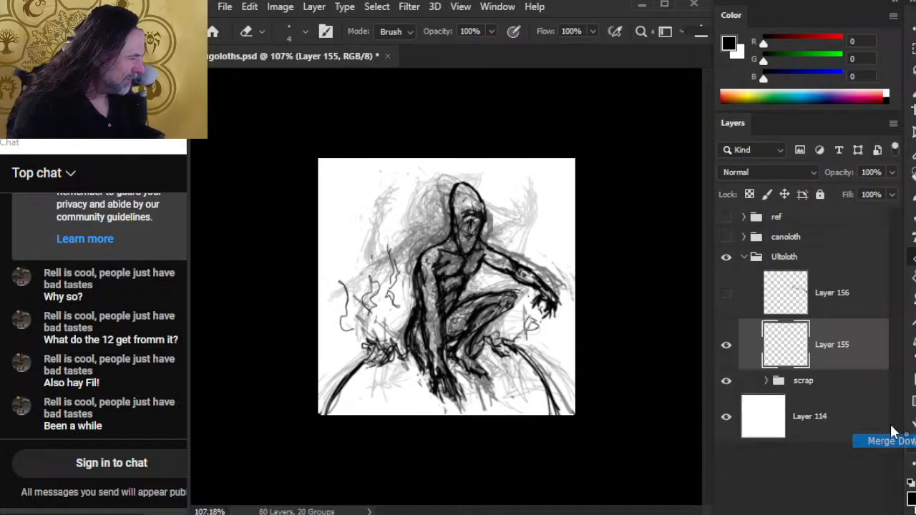
Check the contents of the hidden Layer 156, delete that layer, and return to the brush on Layer 155.
left_click(726, 301)
left_click(725, 300)
left_click(808, 301)
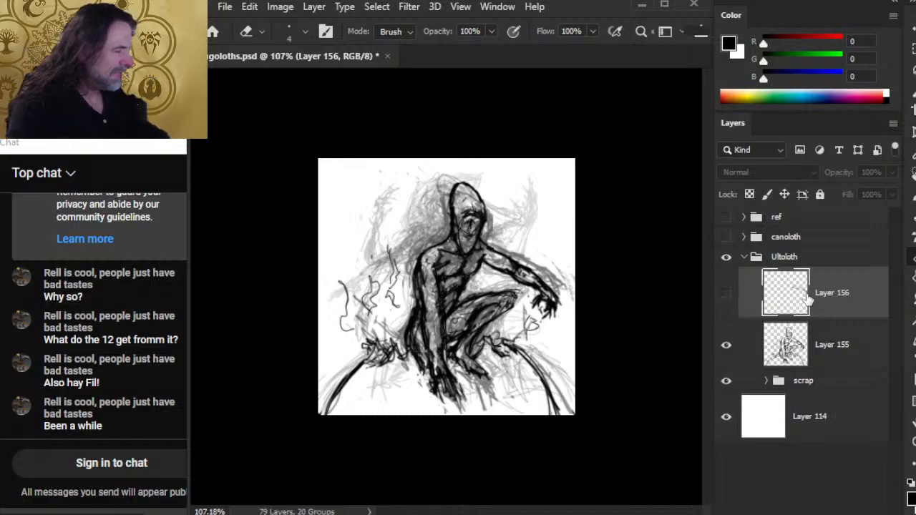
key("Delete")
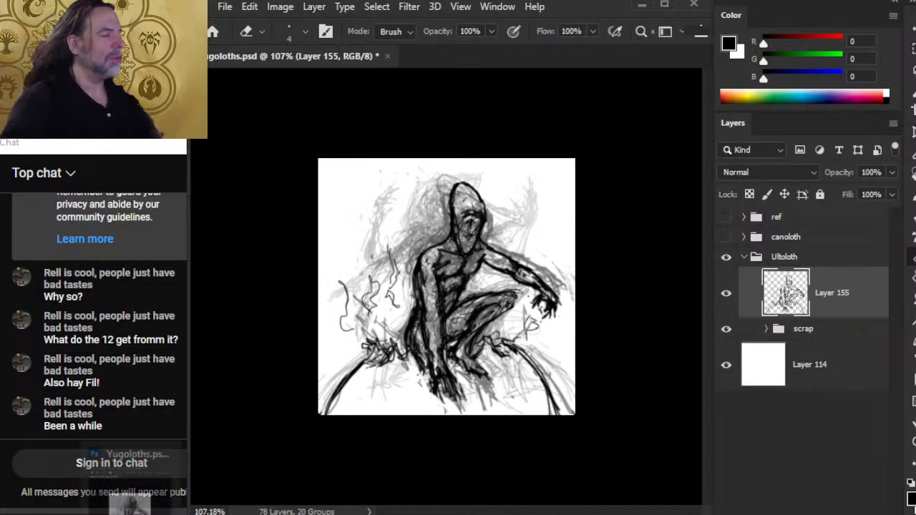
key("b")
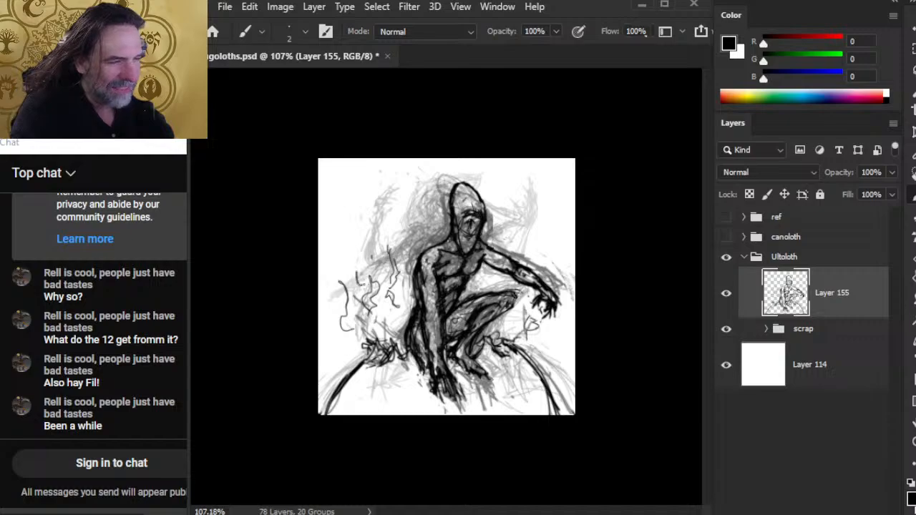
Sketch thin, wavy smoke-like wisps on both sides of the crouching figure on Layer 155, trimming the wisp beside the head.
mouse_move(357, 271)
left_mouse_down()
mouse_move(374, 234)
mouse_move(369, 209)
left_mouse_up()
left_click_drag(389, 239, 405, 250)
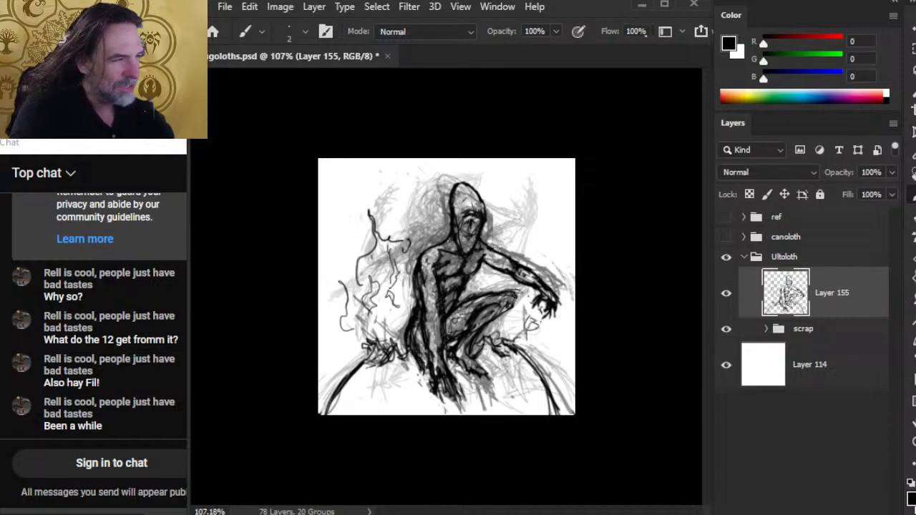
mouse_move(514, 242)
left_mouse_down()
mouse_move(527, 207)
mouse_move(490, 239)
left_mouse_up()
left_click_drag(515, 240, 525, 246)
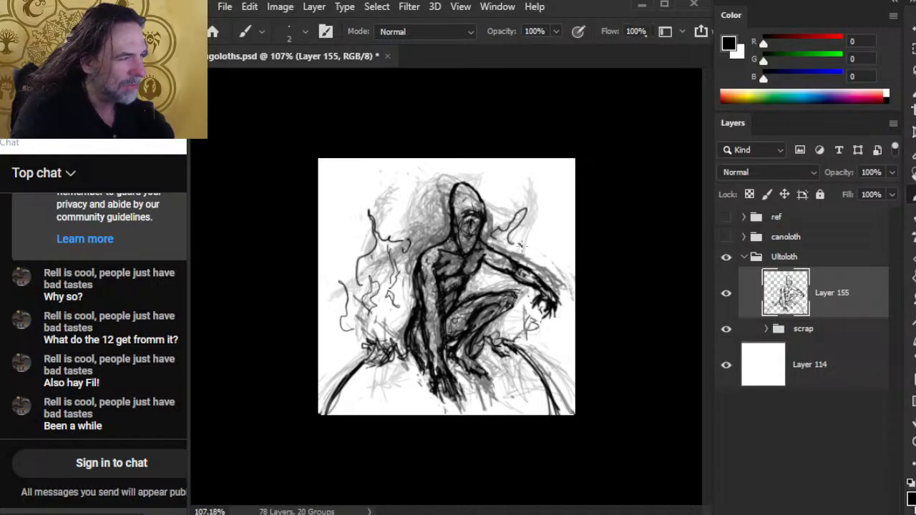
key("e")
mouse_move(525, 210)
left_mouse_down()
mouse_move(508, 223)
mouse_move(512, 206)
left_mouse_up()
key("b")
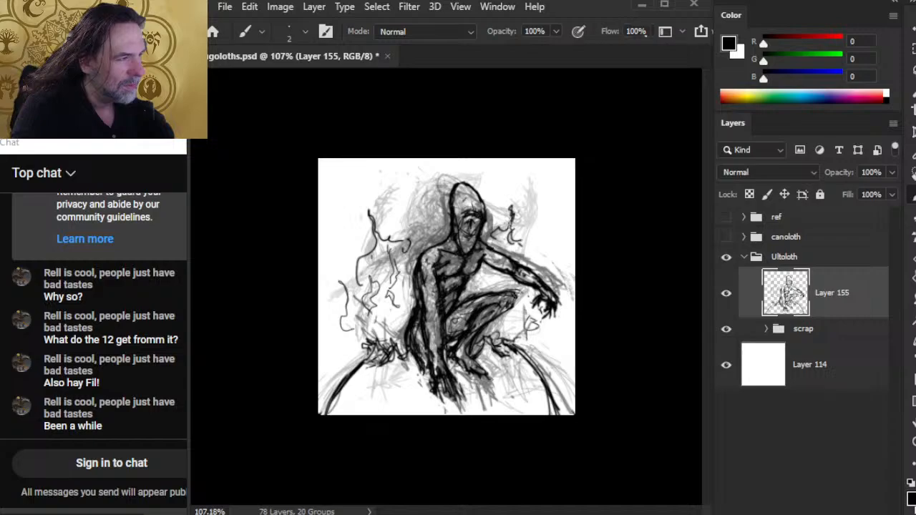
left_click_drag(517, 239, 523, 252)
left_click_drag(526, 299, 511, 335)
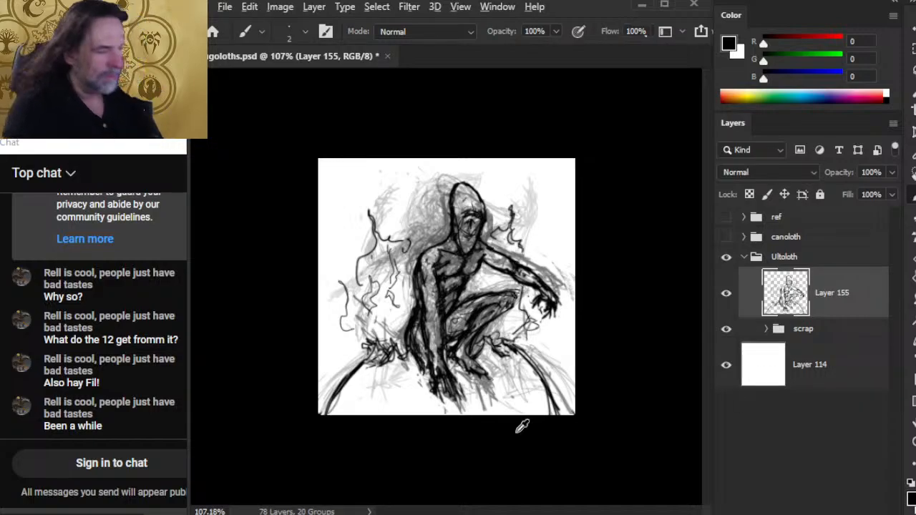
Switch to the YouTube live stream page in the browser to check it, and return to the Photoshop sketch.
key("alt+Tab")
key("alt+Tab")
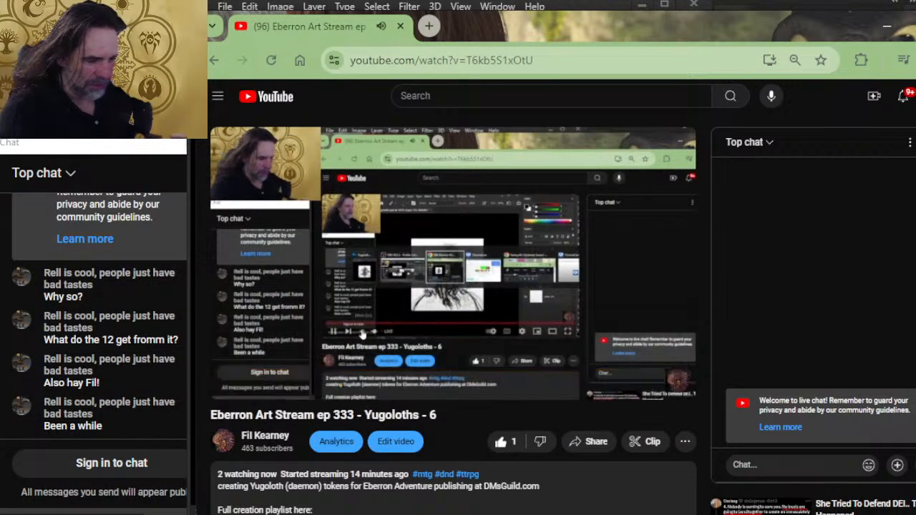
key("alt+Tab")
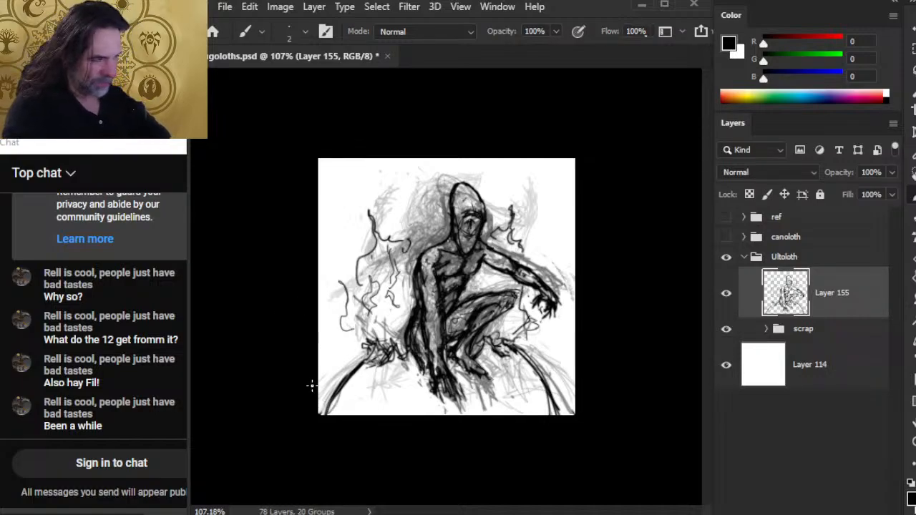
Clean up the fingers of the figure's lowered hand near the ground, alternating eraser and brush on Layer 155.
key("e")
mouse_move(440, 402)
left_mouse_down()
mouse_move(449, 375)
mouse_move(461, 392)
mouse_move(445, 366)
mouse_move(443, 390)
left_mouse_up()
key("b")
key("e")
key("b")
key("e")
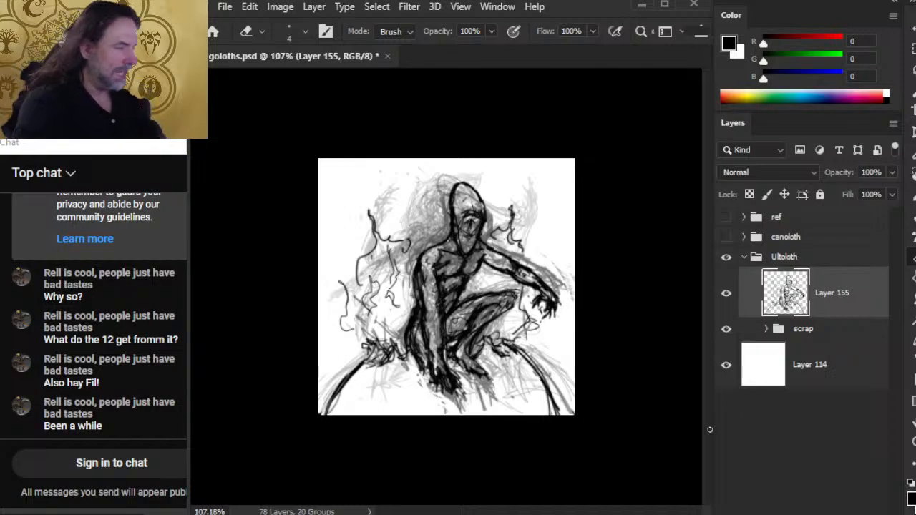
Look at the artwork in the ref group and fade Layer 155 to 38% opacity.
left_click(890, 195)
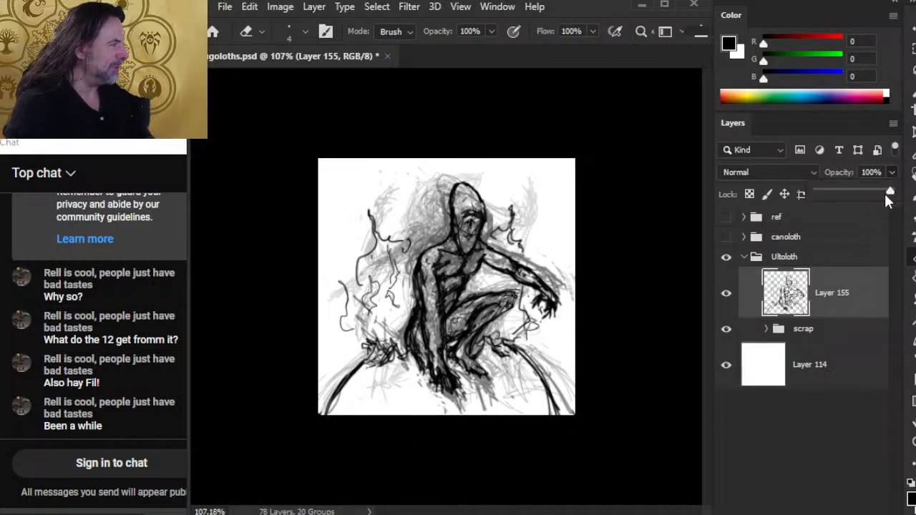
left_click_drag(887, 195, 864, 194)
left_click(726, 217)
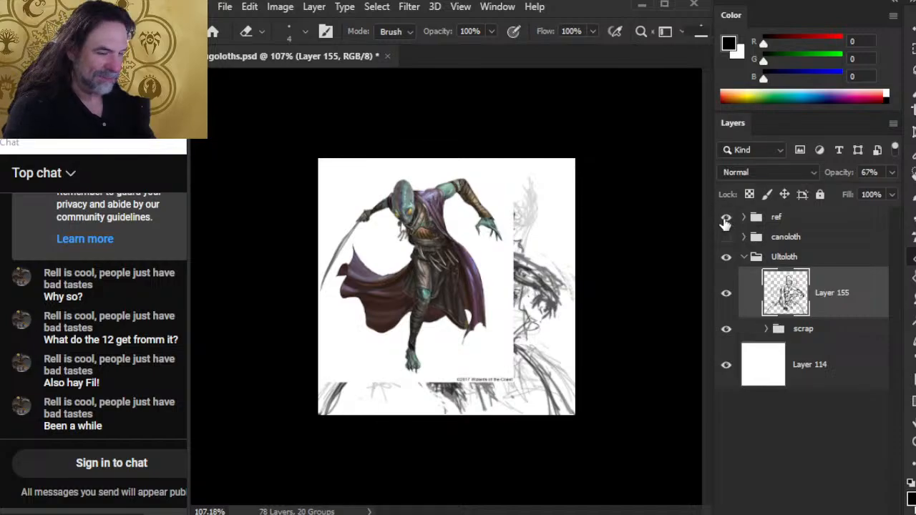
left_click(726, 216)
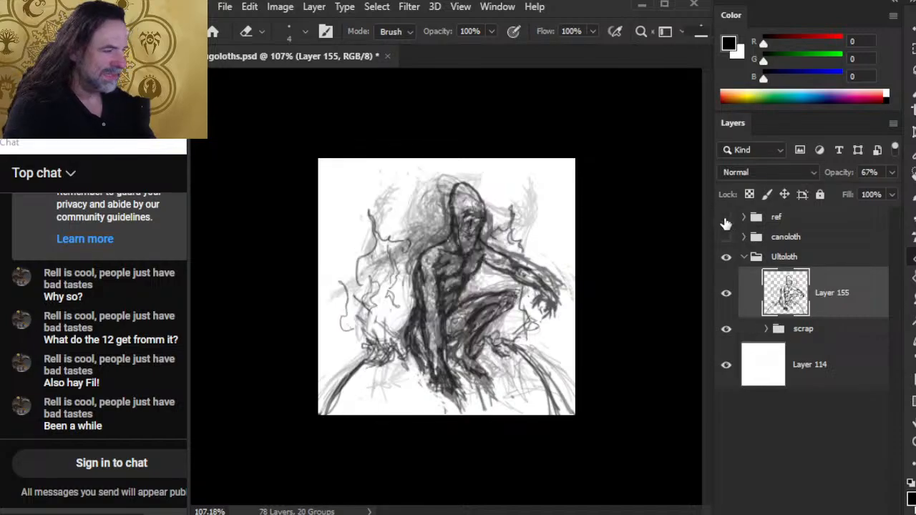
left_click(891, 172)
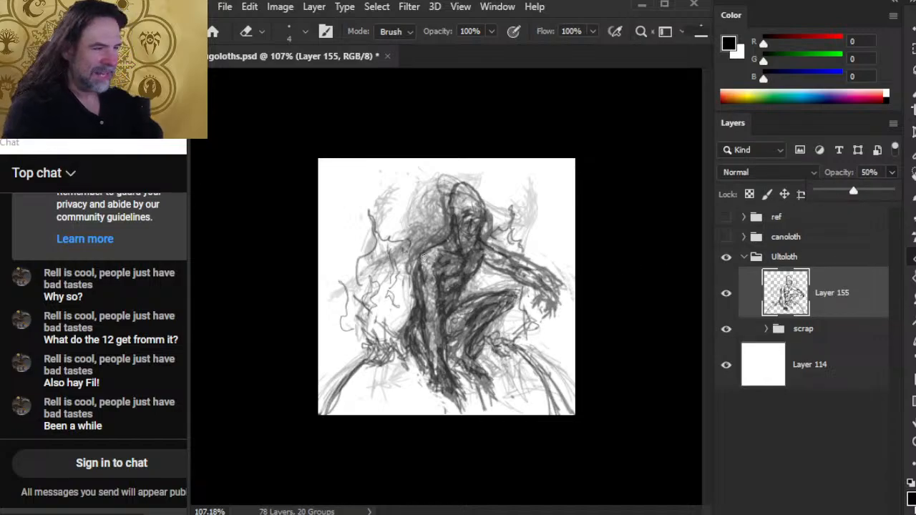
left_click_drag(852, 191, 845, 193)
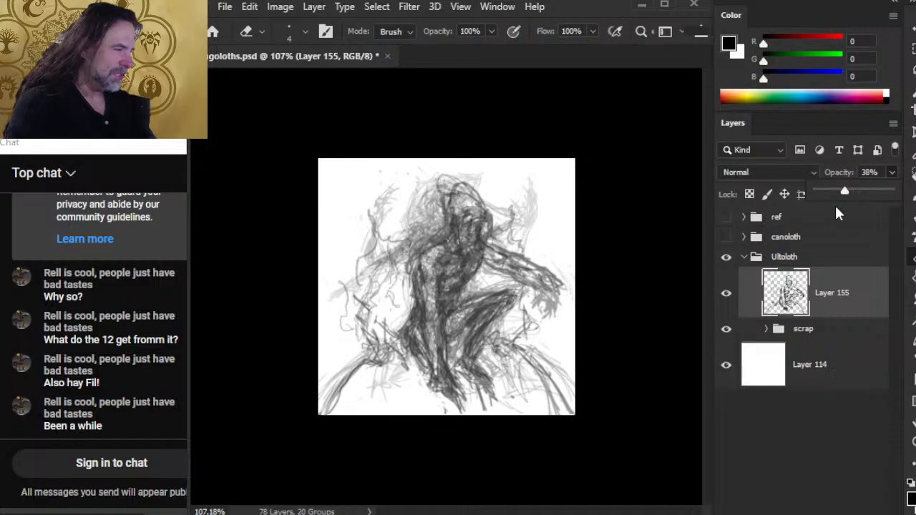
Expand the scrap group, identify Layer 154 by toggling its visibility, and nudge it slightly up and left to match the drawing.
left_click(768, 330)
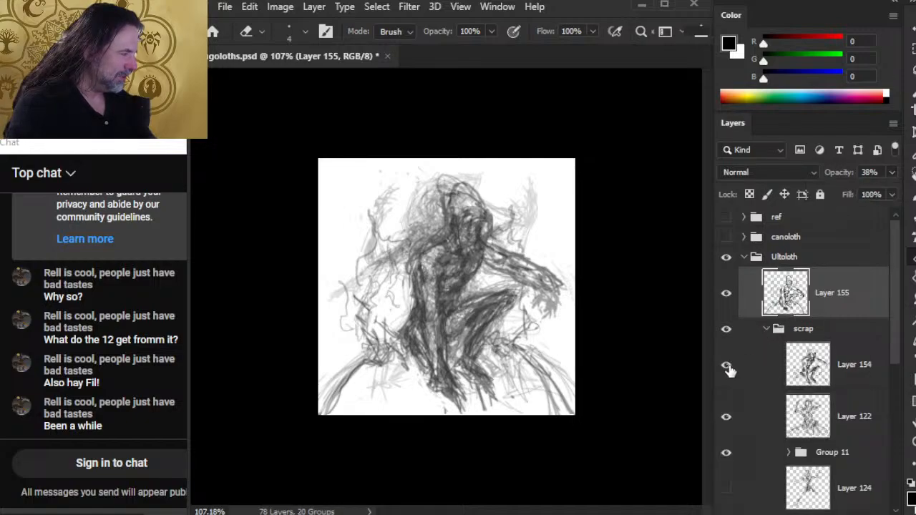
left_click(726, 365)
left_click(726, 365)
left_click(751, 365)
key("v")
mouse_move(582, 357)
left_mouse_down()
mouse_move(578, 364)
mouse_move(579, 354)
left_mouse_up()
Check Layer 122 by hiding and showing it, and shift it slightly up and right under the figure.
left_click(725, 419)
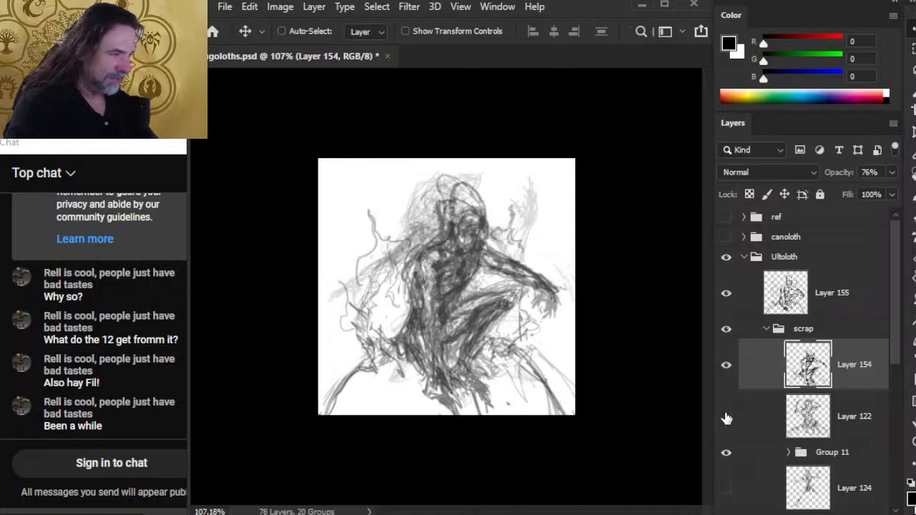
left_click(725, 419)
left_click(745, 409)
mouse_move(582, 375)
left_mouse_down()
mouse_move(578, 362)
mouse_move(589, 363)
left_mouse_up()
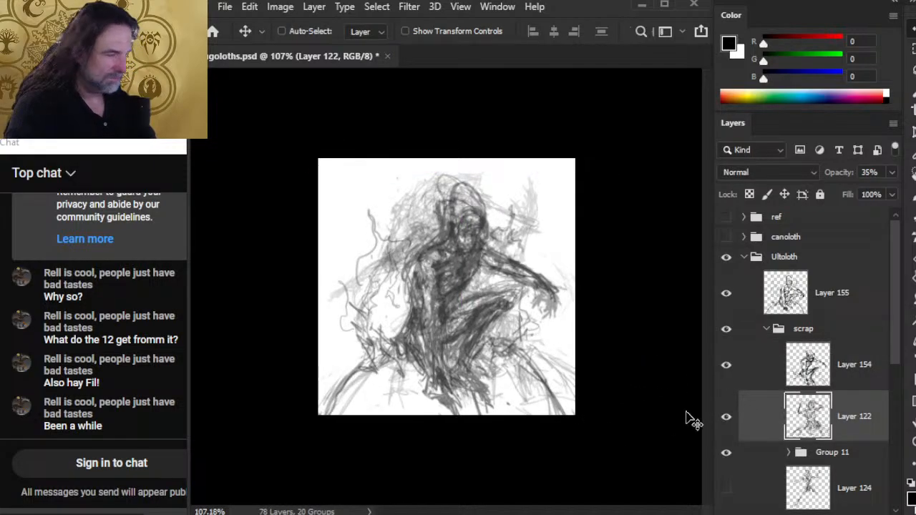
Set Layer 155 to 100% opacity and move it into the scrap group above Layer 154.
left_click(833, 309)
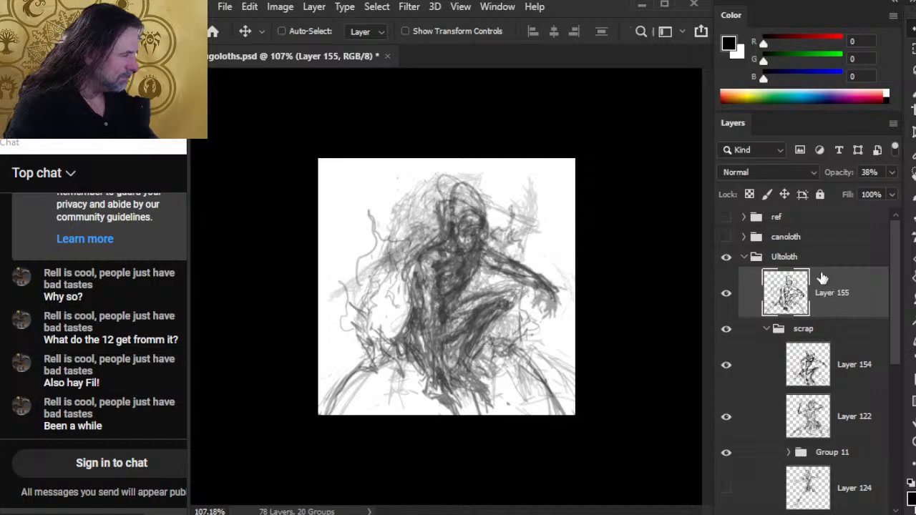
left_click(892, 172)
left_click_drag(844, 191, 890, 191)
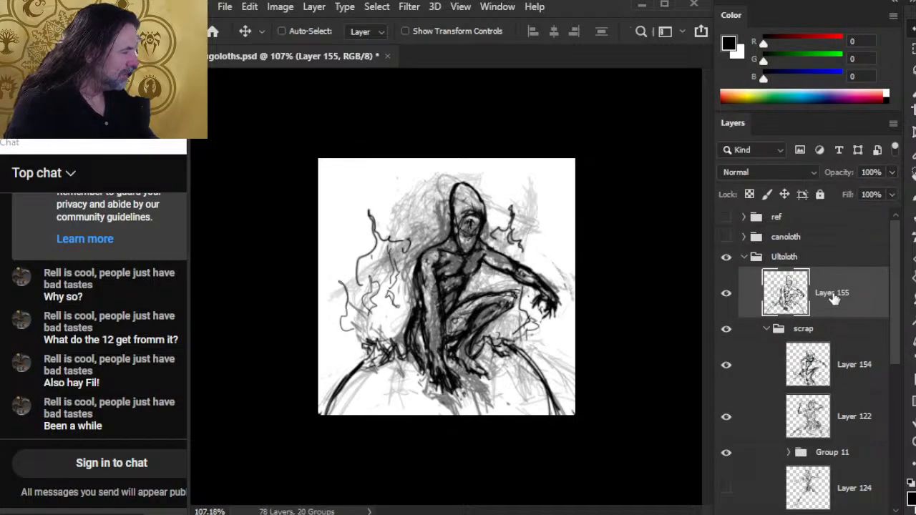
left_click_drag(834, 296, 837, 327)
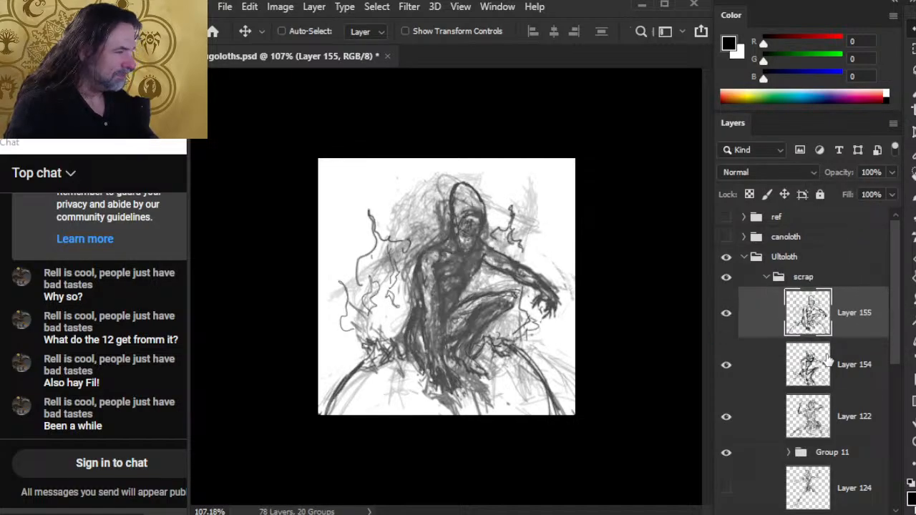
Fade the sketches inside the scrap group by lowering Layers 155 and 154 to 58% opacity.
left_click(892, 194)
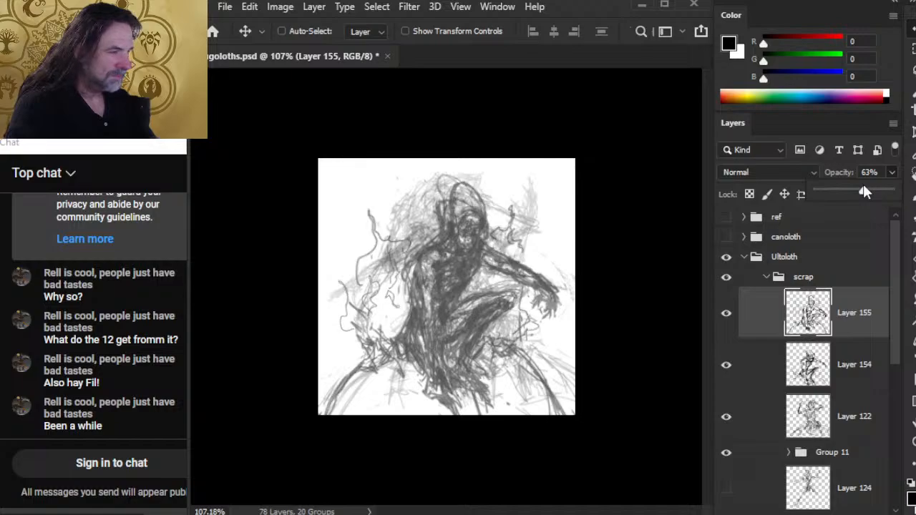
left_click(779, 358)
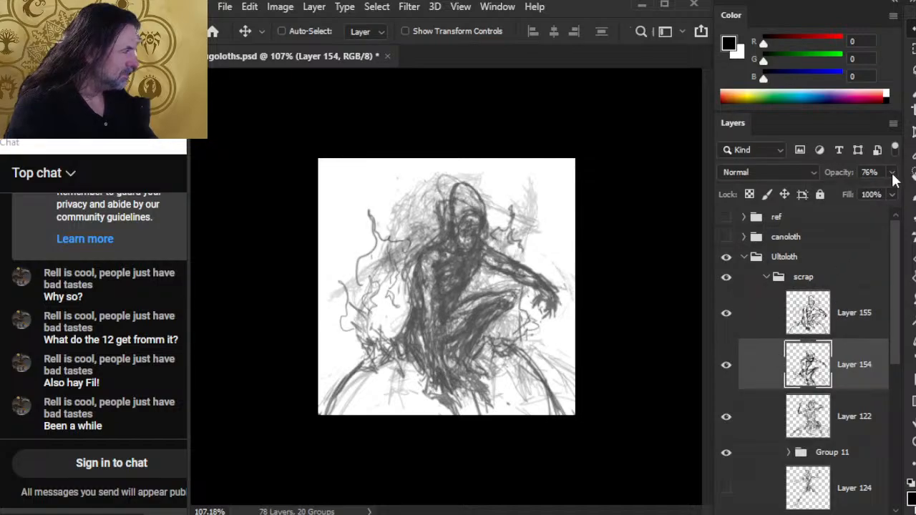
left_click(891, 172)
mouse_move(872, 193)
left_mouse_down()
mouse_move(851, 193)
mouse_move(860, 190)
left_mouse_up()
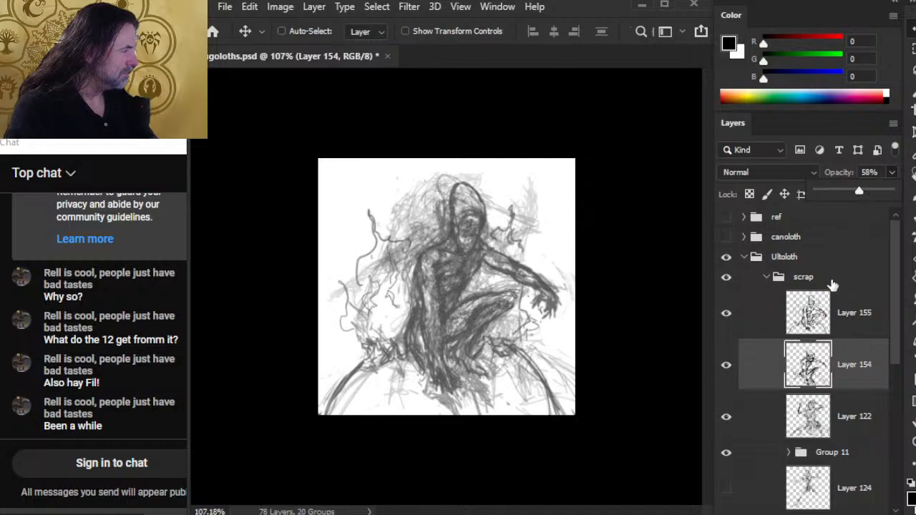
left_click(847, 320)
left_click(892, 172)
left_click_drag(877, 192, 843, 194)
Set Layer 122's opacity to 28% and the opacity of Layers 154 and 155 to 43%.
left_click(761, 417)
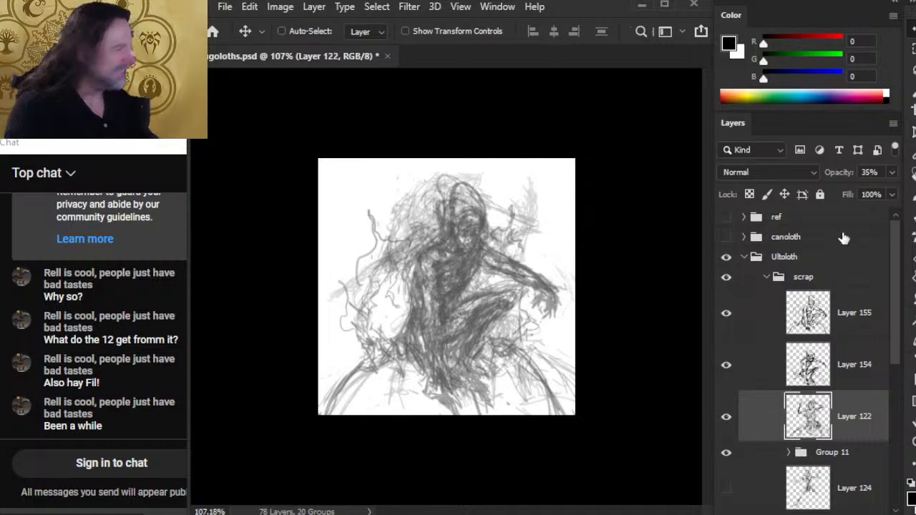
left_click(892, 172)
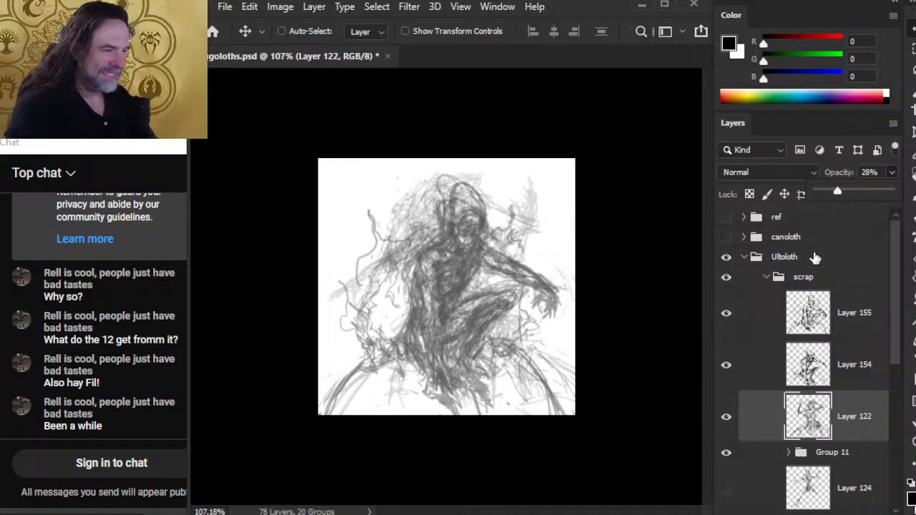
left_click(835, 378)
left_click(891, 173)
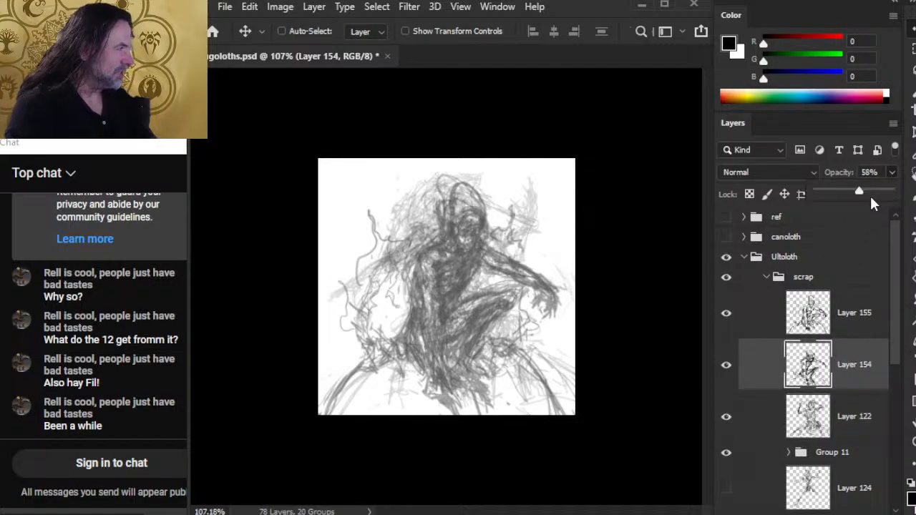
left_click_drag(859, 195, 845, 195)
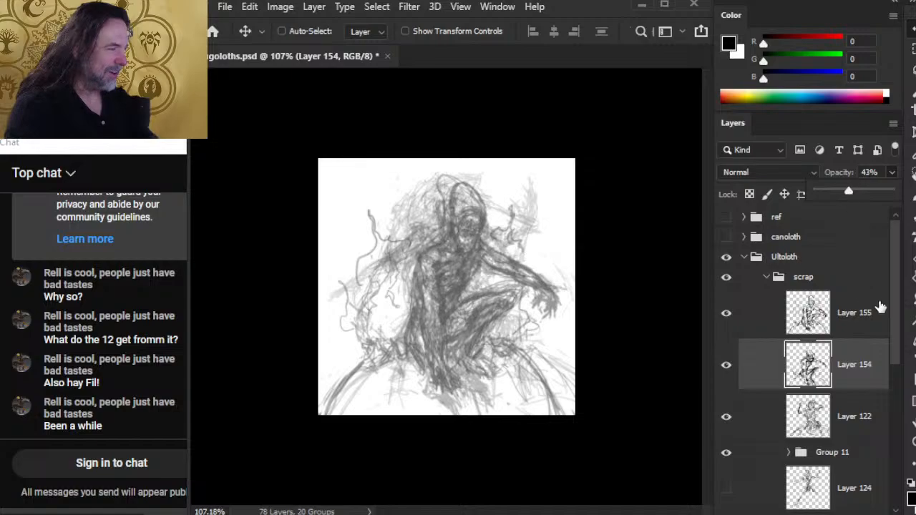
left_click(854, 319)
left_click(891, 173)
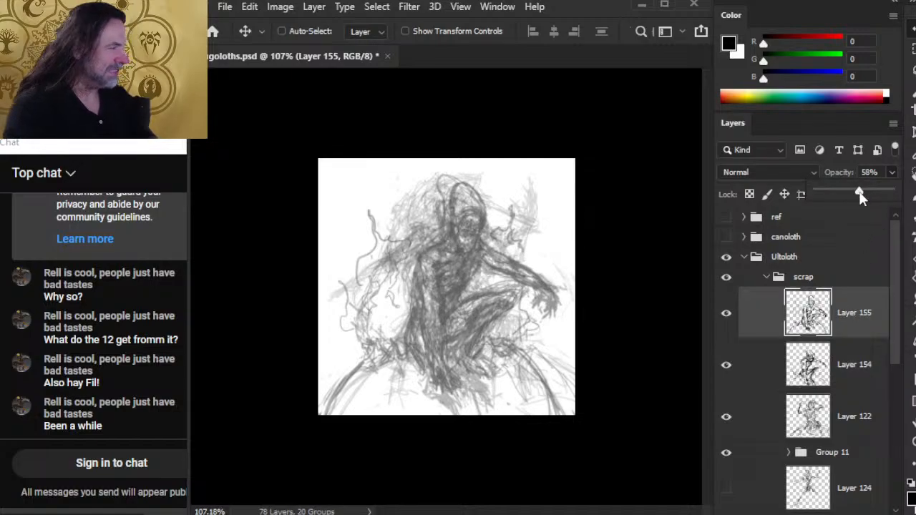
mouse_move(861, 193)
left_mouse_down()
mouse_move(843, 194)
mouse_move(847, 218)
left_mouse_up()
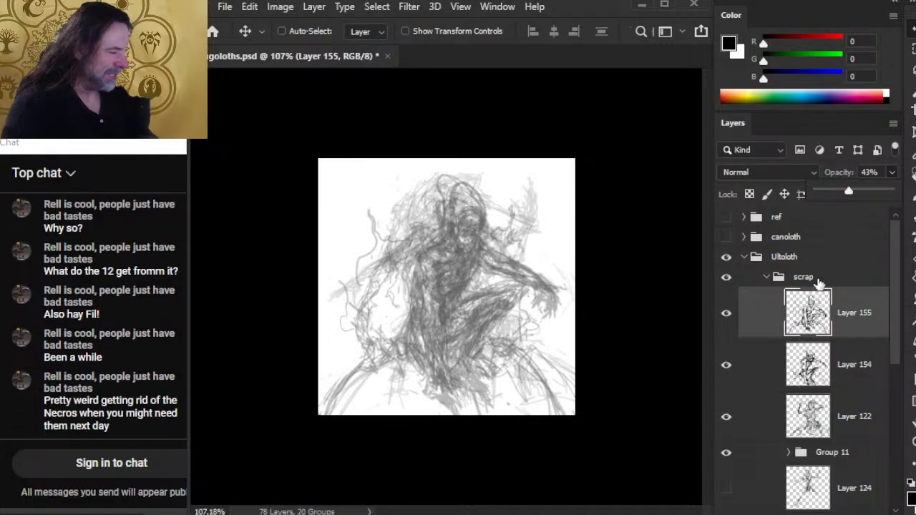
Compare the faded sketch with Group 11 and Layer 122 each hidden and shown.
left_click(744, 453)
left_click(726, 452)
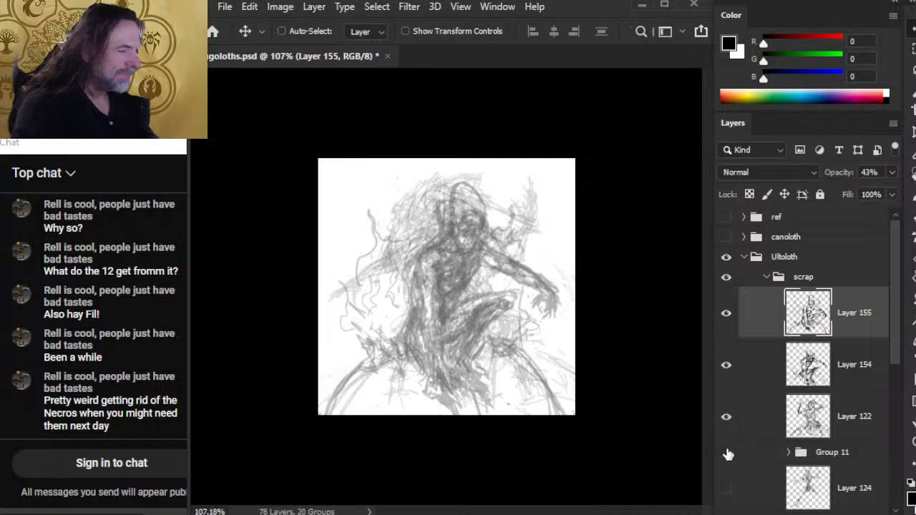
left_click(726, 416)
left_click(726, 452)
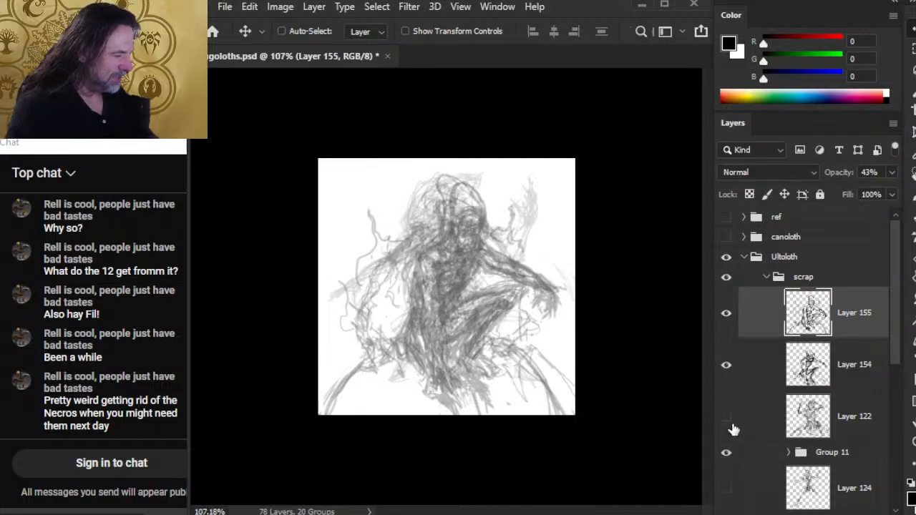
left_click(726, 419)
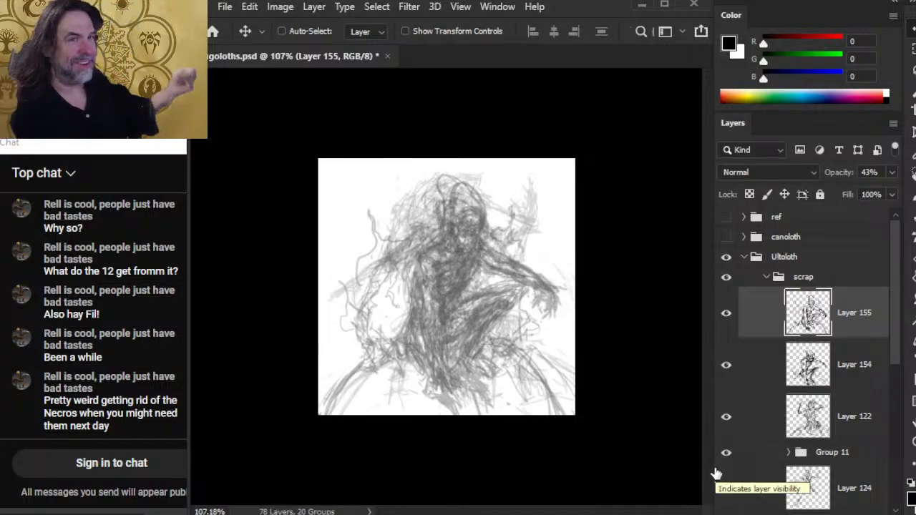
Collapse the scrap group, check its visibility, and add a new blank layer directly above it inside the Ultoloth group.
left_click(766, 277)
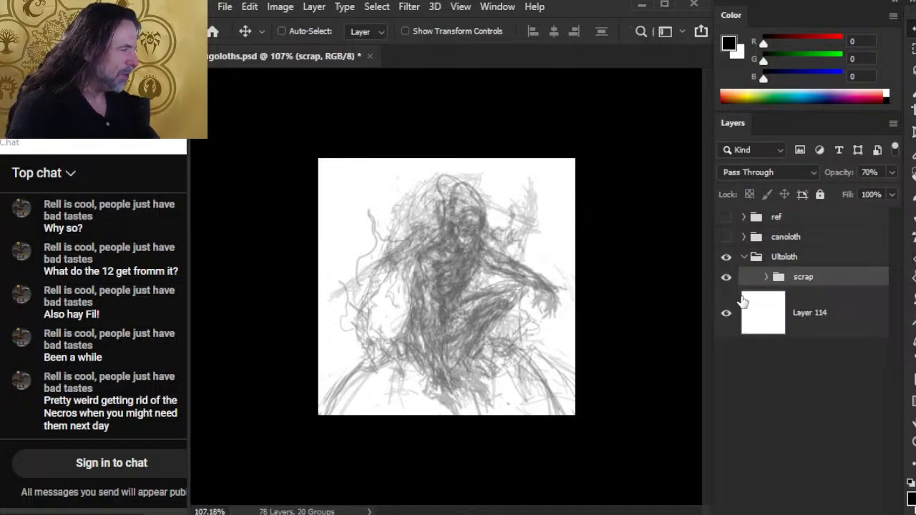
left_click(727, 277)
left_click(727, 277)
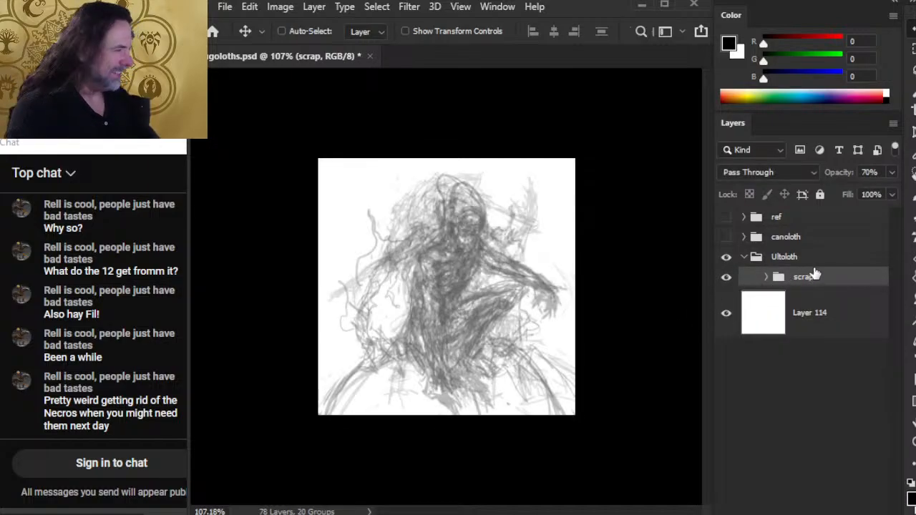
left_click(811, 262)
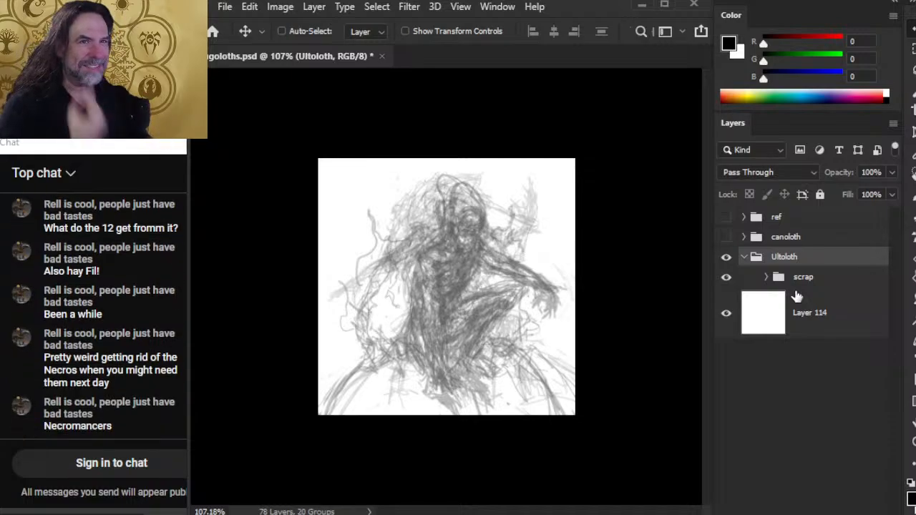
left_click(815, 283)
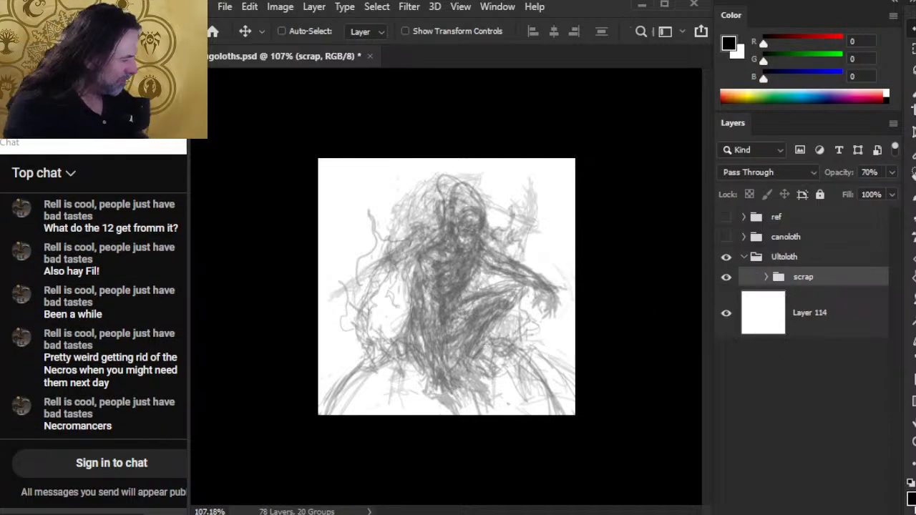
key("ctrl+shift+alt+n")
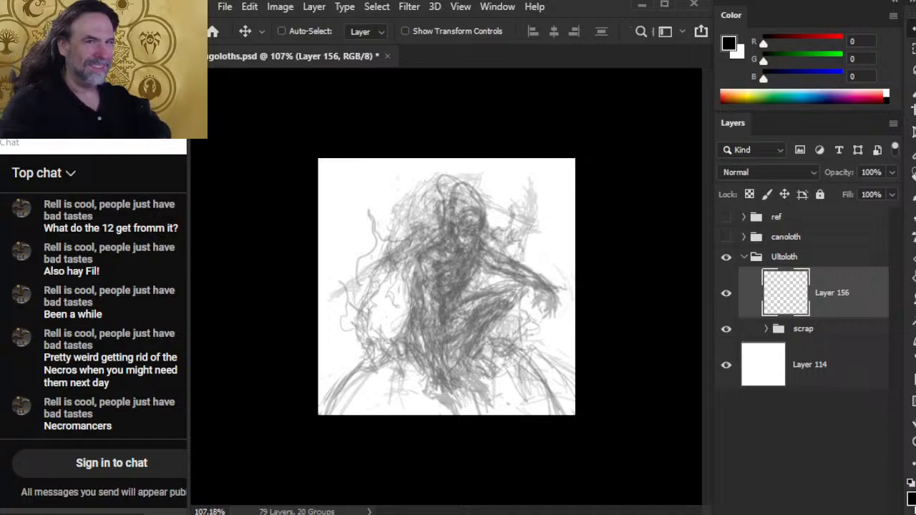
Draw the Ultoloth's pointed oval head and the rounded face shape inside it on Layer 156 with a 2 px black brush.
key("b")
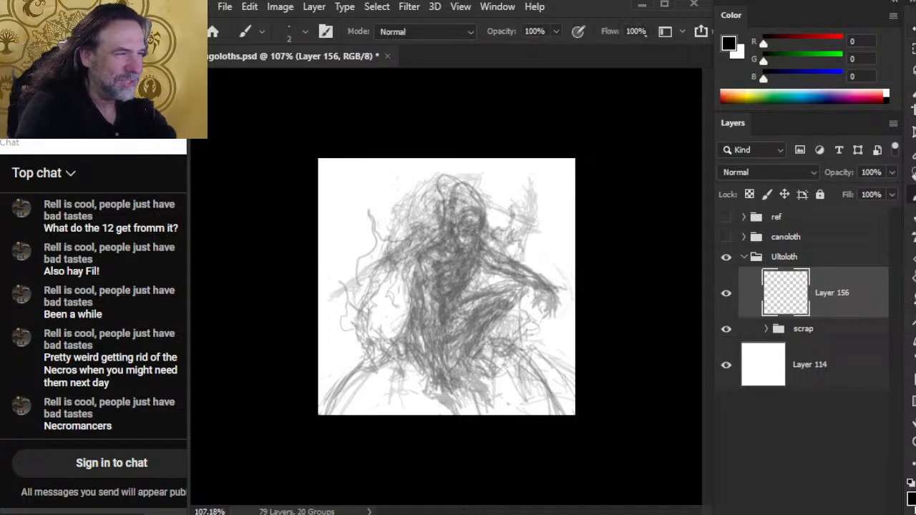
left_click_drag(463, 252, 479, 232)
key("e")
key("b")
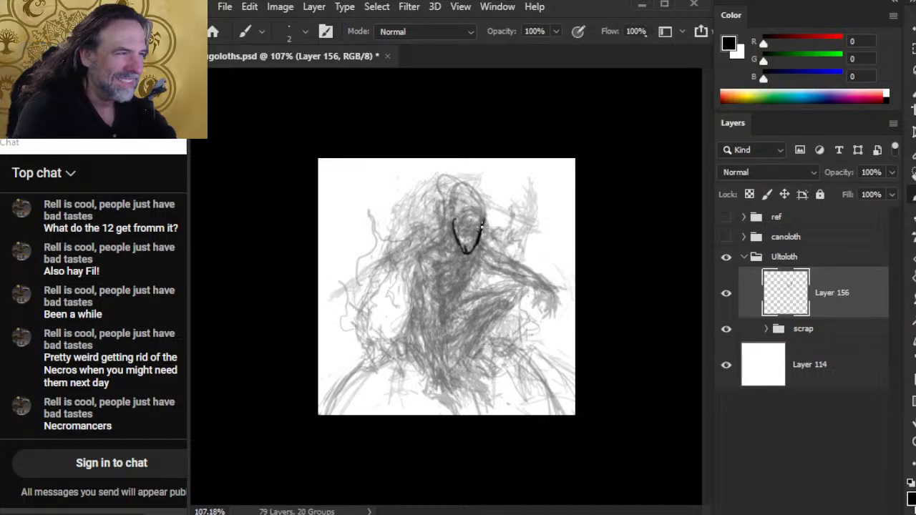
mouse_move(470, 187)
left_mouse_down()
mouse_move(447, 227)
mouse_move(457, 186)
mouse_move(476, 199)
mouse_move(465, 236)
mouse_move(479, 207)
mouse_move(465, 224)
left_mouse_up()
key("e")
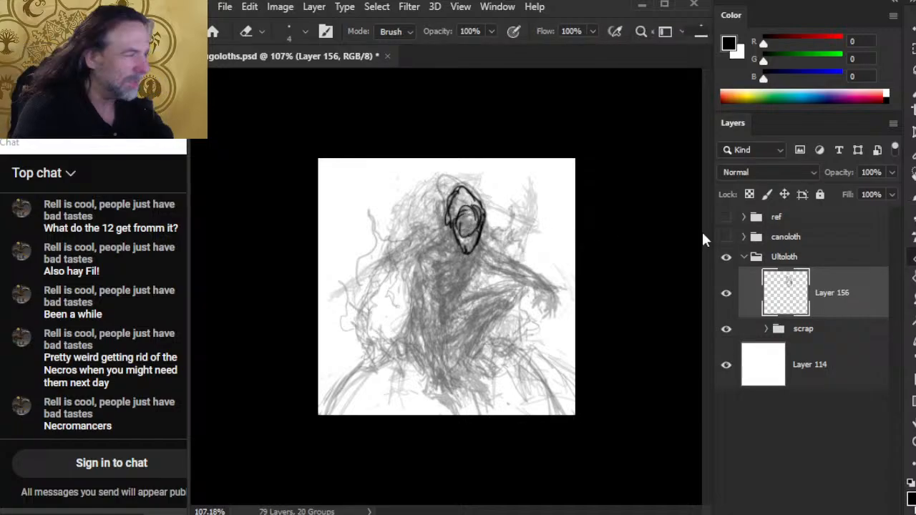
Show the ref group briefly to study the hooded creature's head up close over the sketch.
left_click(725, 218)
key("z")
left_click_drag(388, 228, 446, 218)
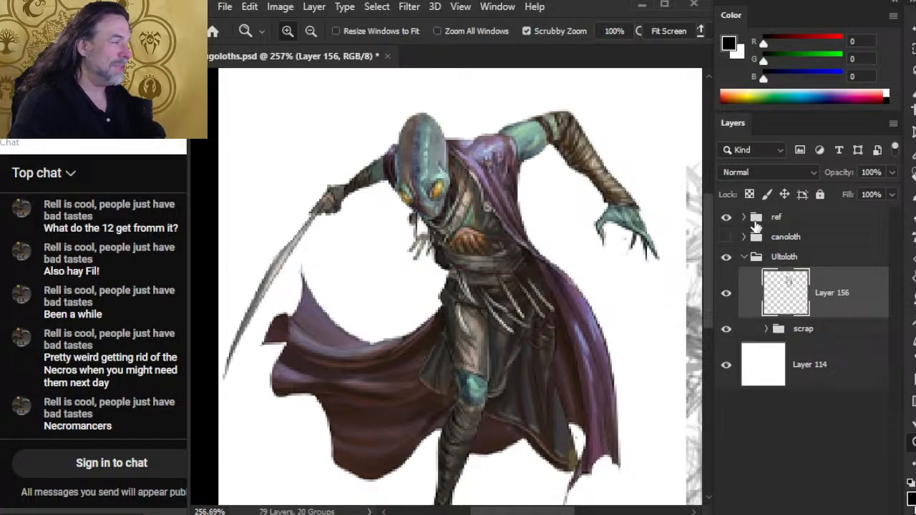
left_click(725, 217)
Draw a small upward arrow-like mark inside the head's inner oval.
key("e")
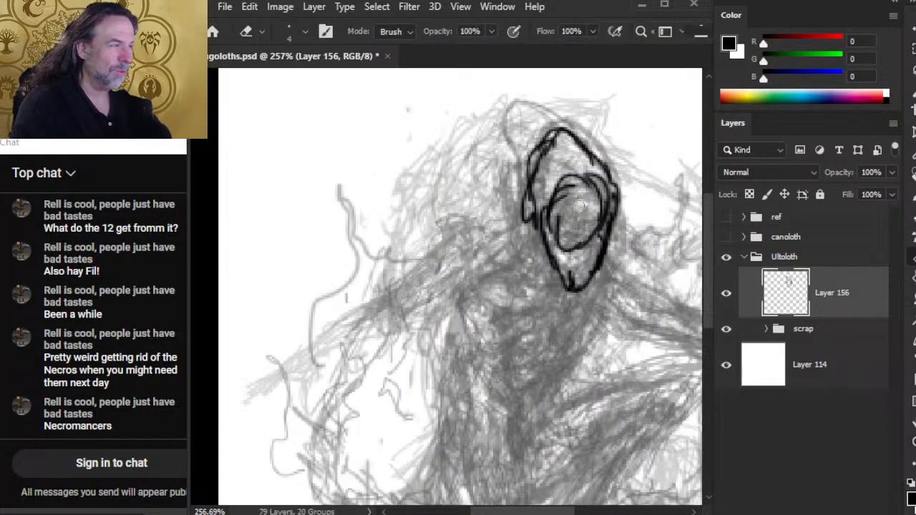
key("b")
mouse_move(578, 201)
left_mouse_down()
mouse_move(577, 227)
mouse_move(586, 209)
left_mouse_up()
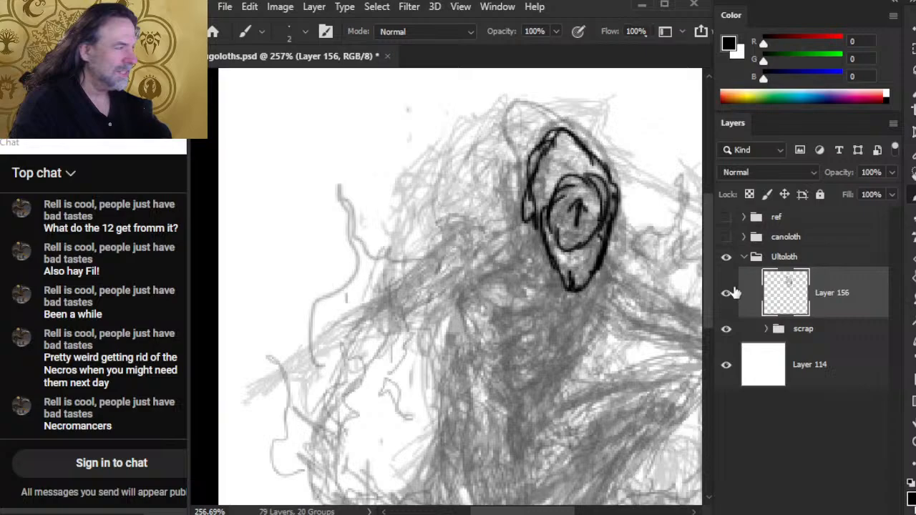
Show the canoloth group with the Ultoloth group hidden and examine the creature's eye up close.
left_click(726, 241)
key("z")
left_click_drag(645, 285, 616, 302)
left_click(725, 256)
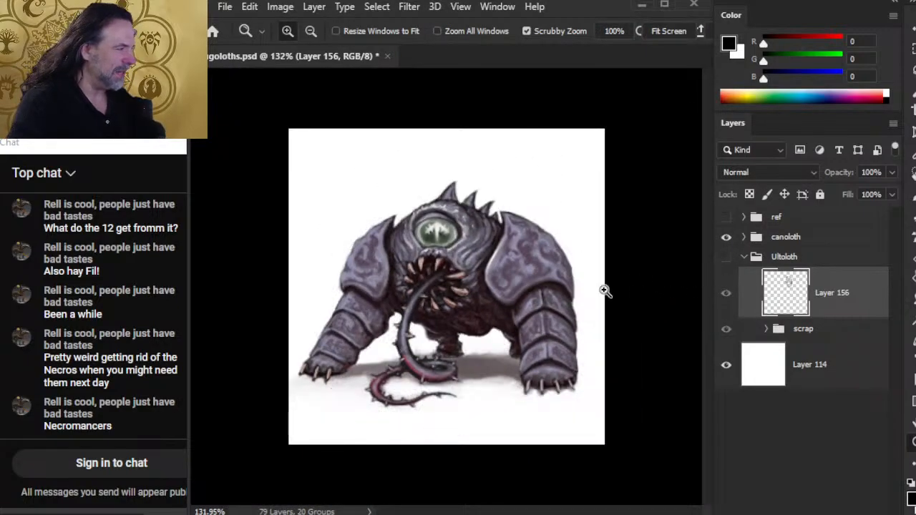
left_click_drag(474, 258, 481, 259)
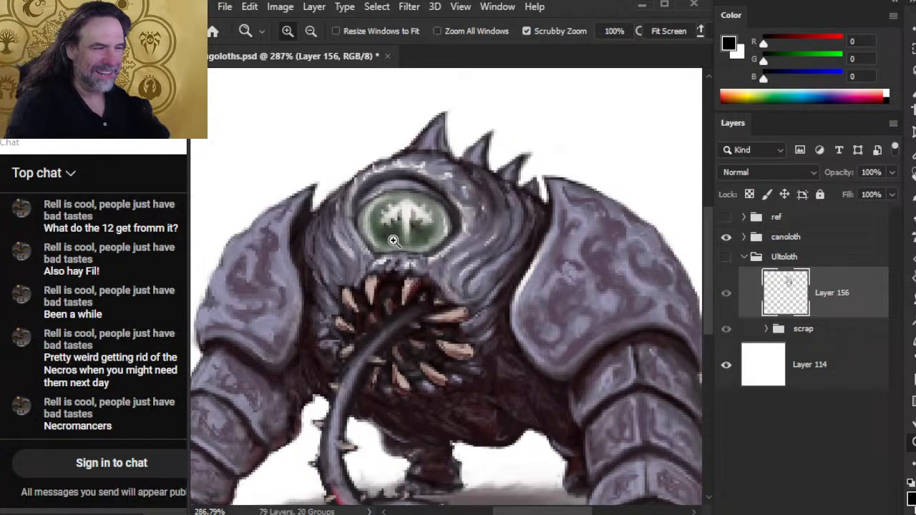
Examine the artwork in the ref group, including Layer 116, before hiding the layer and the group again.
left_click(726, 217)
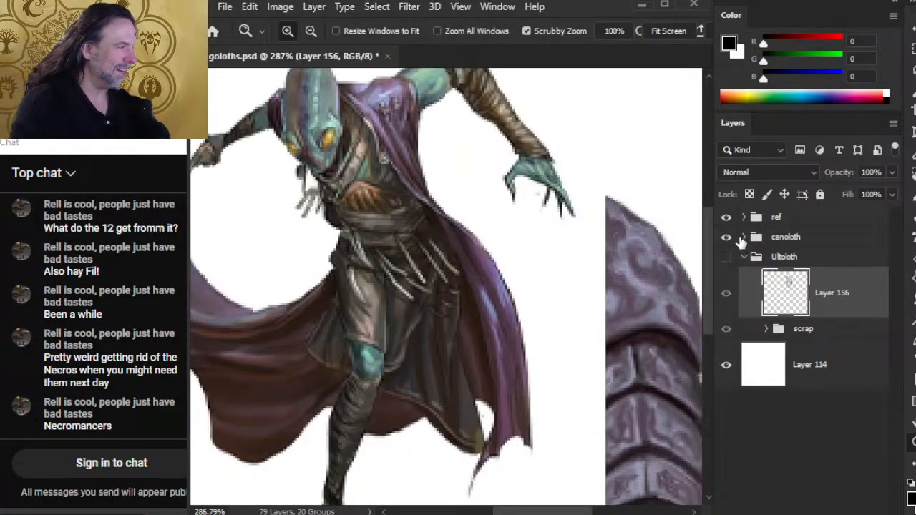
left_click(739, 224)
left_click(744, 218)
left_click(727, 252)
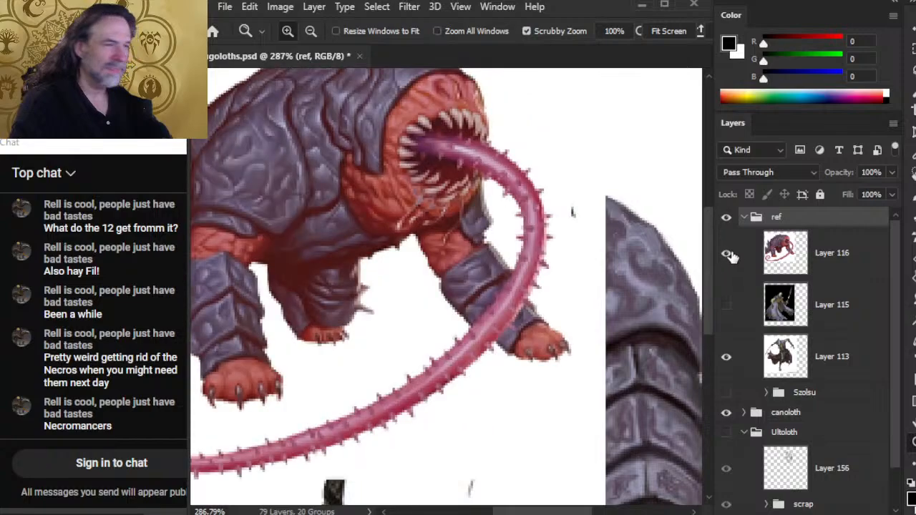
scroll(617, 327, "up", 3)
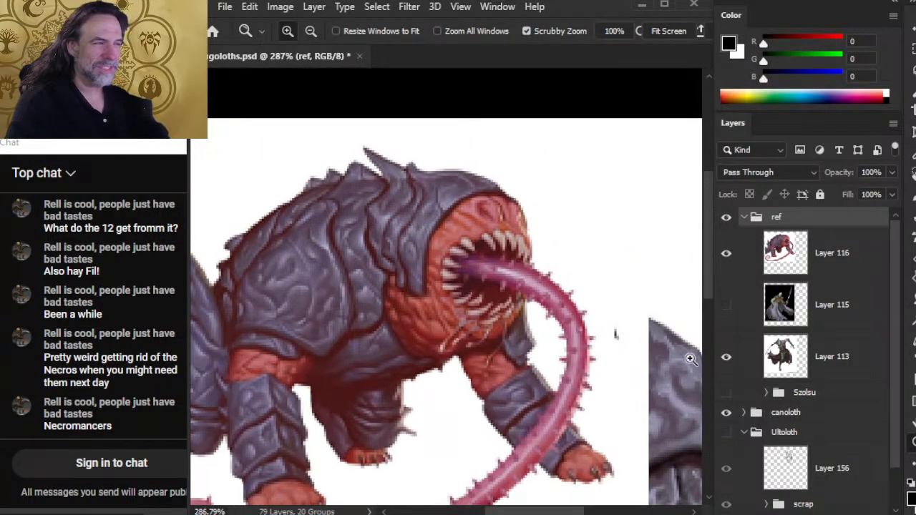
left_click(726, 253)
left_click(744, 218)
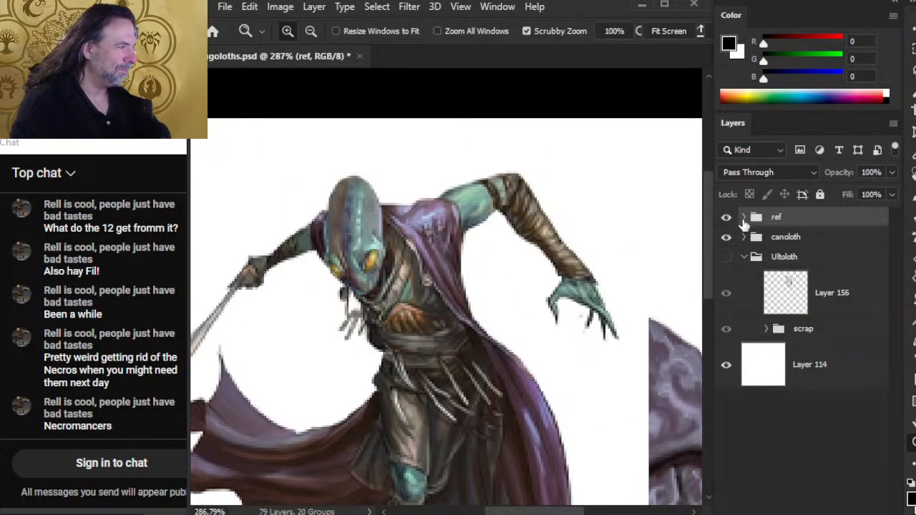
left_click(744, 218)
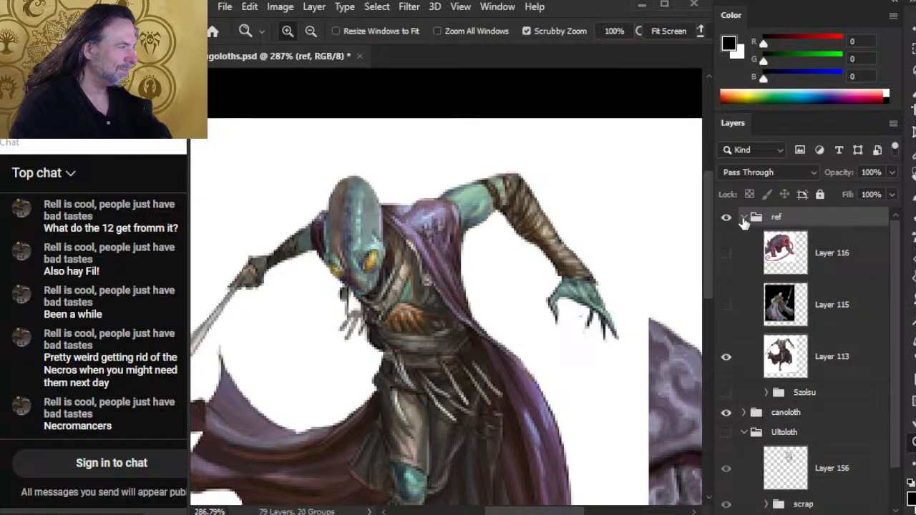
left_click(744, 217)
left_click(726, 217)
Hide the canoloth group, show the Ultoloth group with the whole canvas in view, and make Layer 156 active.
key("ctrl+0")
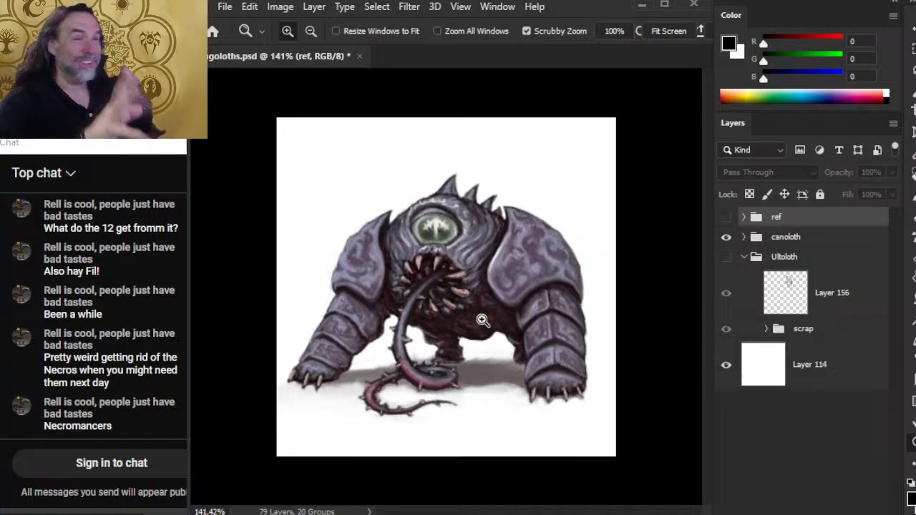
left_click(726, 236)
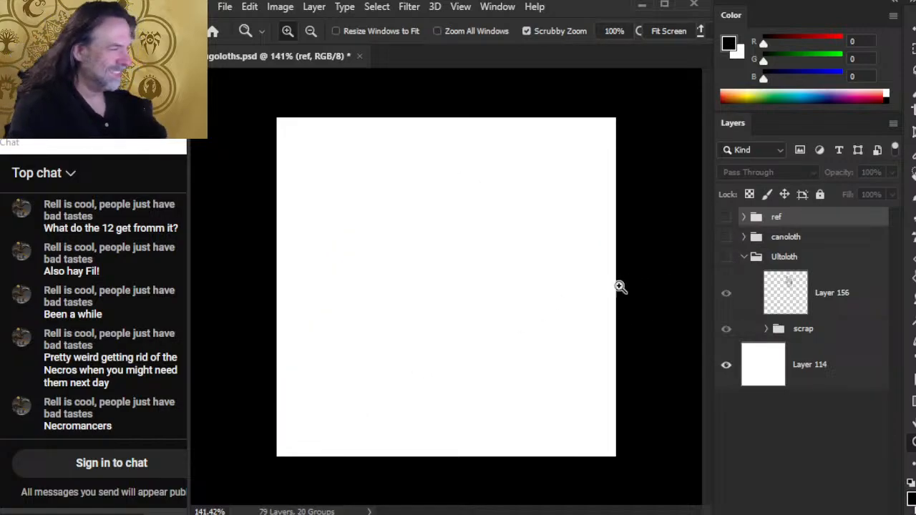
left_click(726, 256)
left_click(828, 296)
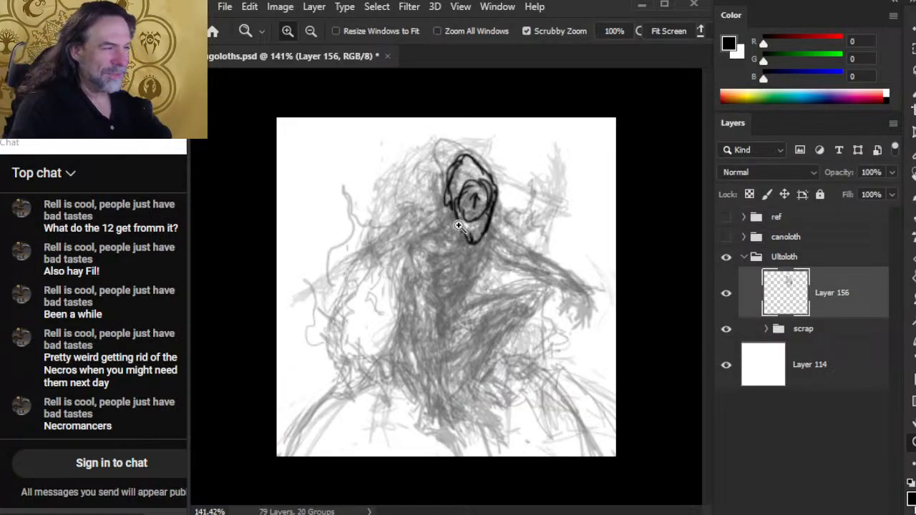
Shift the drawn head slightly upward and sketch the neck line running down into the figure's right shoulder.
key("b")
left_click_drag(443, 206, 451, 208)
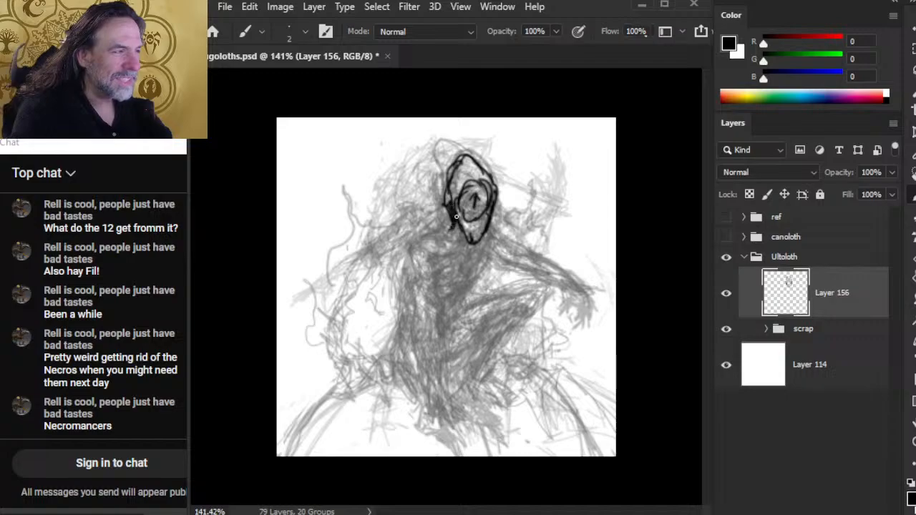
mouse_move(481, 235)
left_mouse_down("ctrl")
mouse_move(452, 219)
mouse_move(402, 251)
mouse_move(408, 271)
left_mouse_up("ctrl")
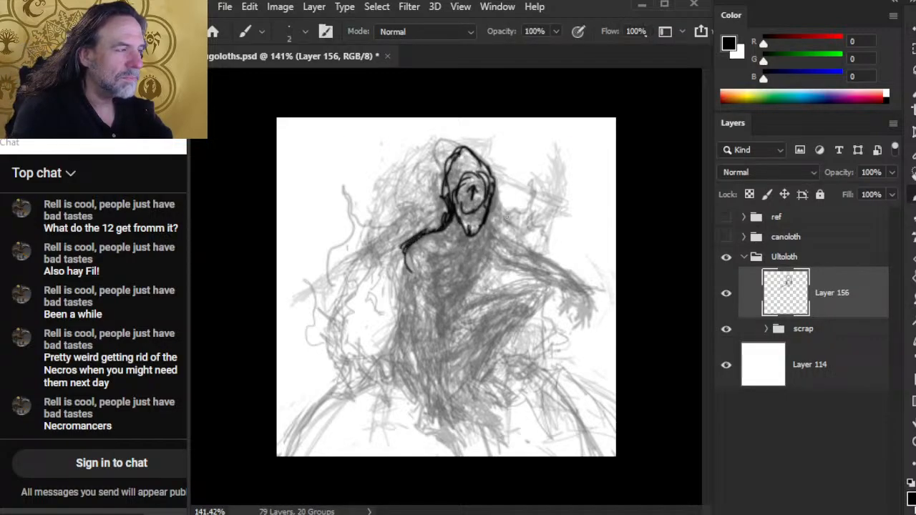
Draw the V-shaped neck lines and collarbones below the chin, erasing stray marks between strokes.
mouse_move(447, 246)
left_mouse_down()
mouse_move(461, 262)
mouse_move(473, 249)
mouse_move(464, 269)
mouse_move(481, 247)
left_mouse_up()
key("e")
key("b")
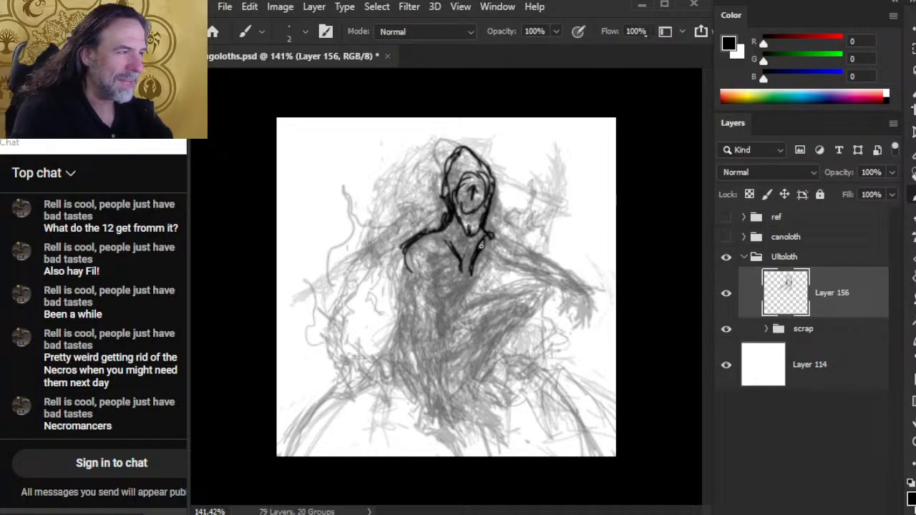
key("e")
key("b")
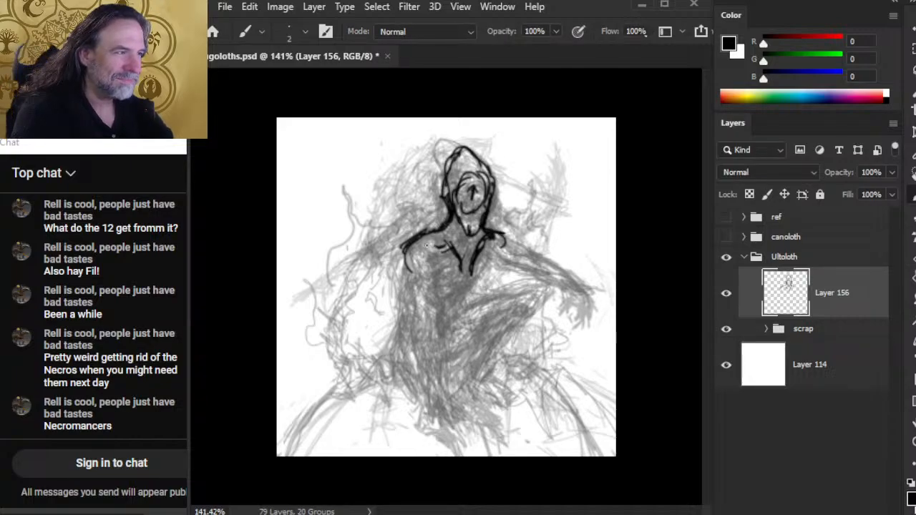
key("e")
key("b")
key("e")
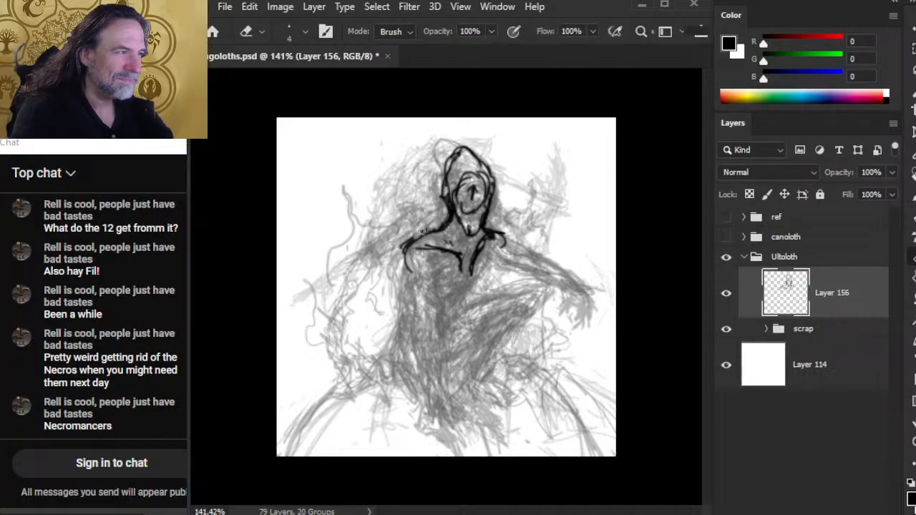
Refine both shoulder lines, erasing and redrawing the rough edges beside the neck.
key("b")
left_click_drag(438, 226, 409, 244)
key("e")
mouse_move(504, 232)
left_mouse_down()
mouse_move(504, 245)
mouse_move(488, 223)
left_mouse_up()
key("b")
key("e")
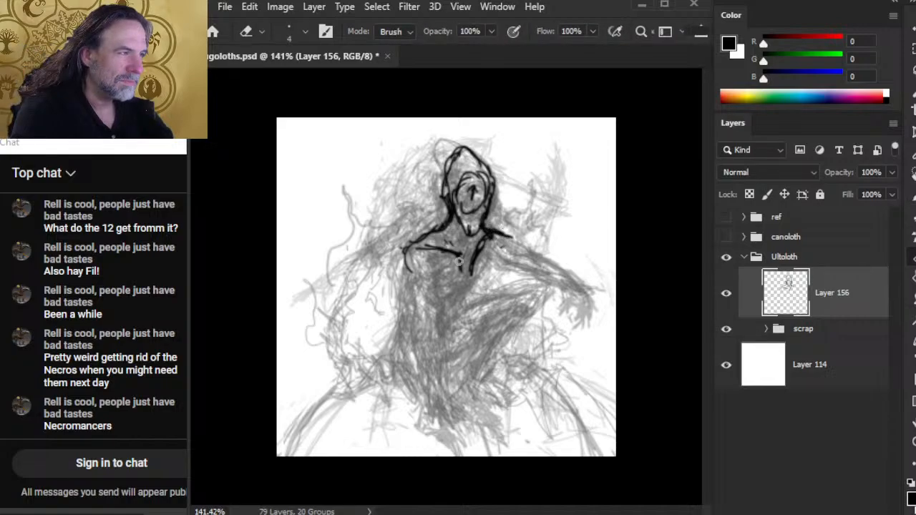
Draw the rounded cap of the figure's right shoulder and a long arm line descending towards the crouched hips.
key("b")
mouse_move(436, 255)
left_mouse_down()
mouse_move(413, 247)
mouse_move(393, 275)
mouse_move(401, 279)
left_mouse_up()
key("e")
key("b")
mouse_move(419, 242)
left_mouse_down()
mouse_move(405, 258)
mouse_move(408, 284)
left_mouse_up()
left_click_drag(411, 262, 445, 370)
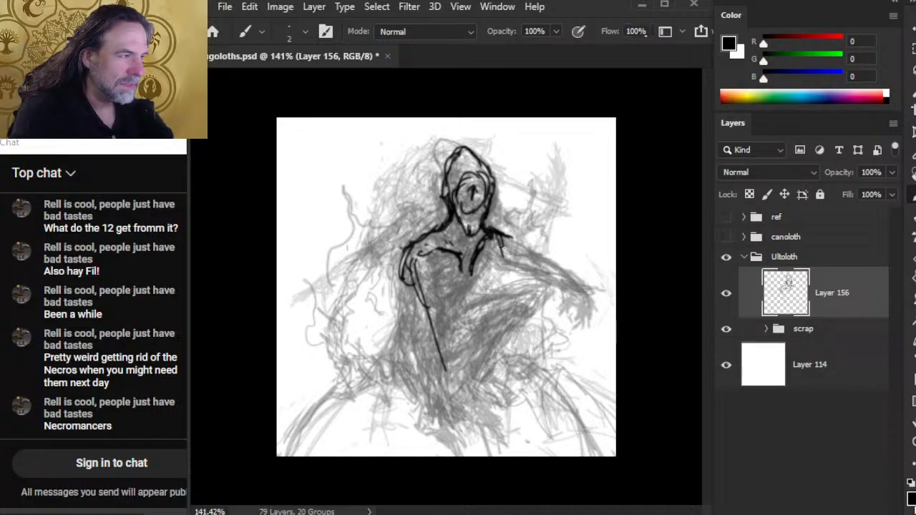
Draw the outstretched arm with its drooping hand and the raised bent leg beneath it, down to the foot.
left_click_drag(493, 234, 599, 329)
left_click_drag(577, 311, 598, 322)
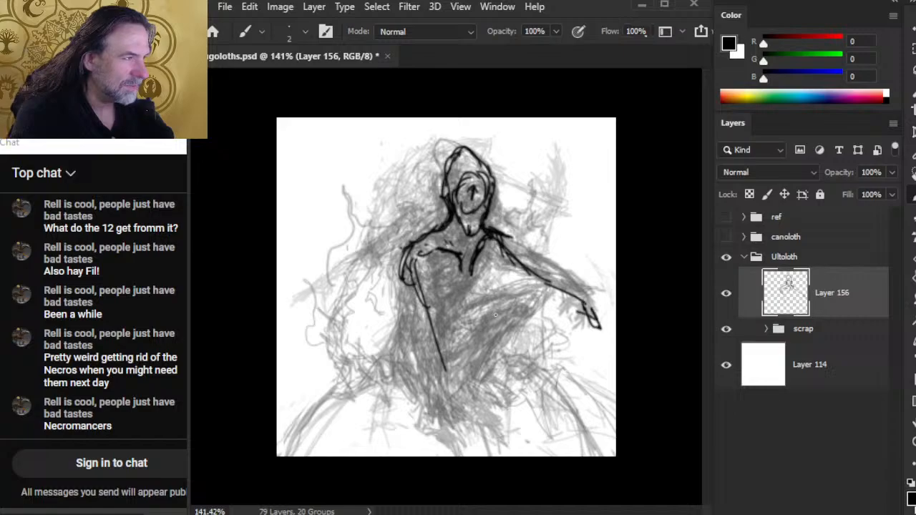
mouse_move(455, 337)
left_mouse_down()
mouse_move(542, 298)
mouse_move(480, 356)
left_mouse_up()
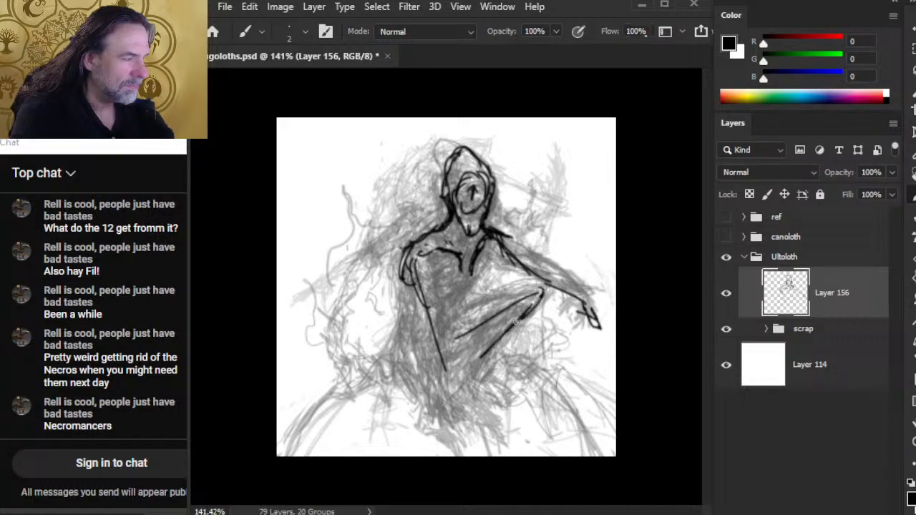
mouse_move(542, 291)
left_mouse_down()
mouse_move(467, 374)
mouse_move(505, 412)
left_mouse_up()
mouse_move(531, 273)
left_mouse_down()
mouse_move(501, 234)
mouse_move(536, 281)
mouse_move(530, 277)
mouse_move(586, 311)
mouse_move(464, 334)
left_mouse_up()
mouse_move(512, 288)
left_mouse_down()
mouse_move(548, 280)
mouse_move(514, 315)
mouse_move(452, 322)
mouse_move(447, 345)
left_mouse_up()
key("e")
key("b")
left_click_drag(506, 288, 452, 333)
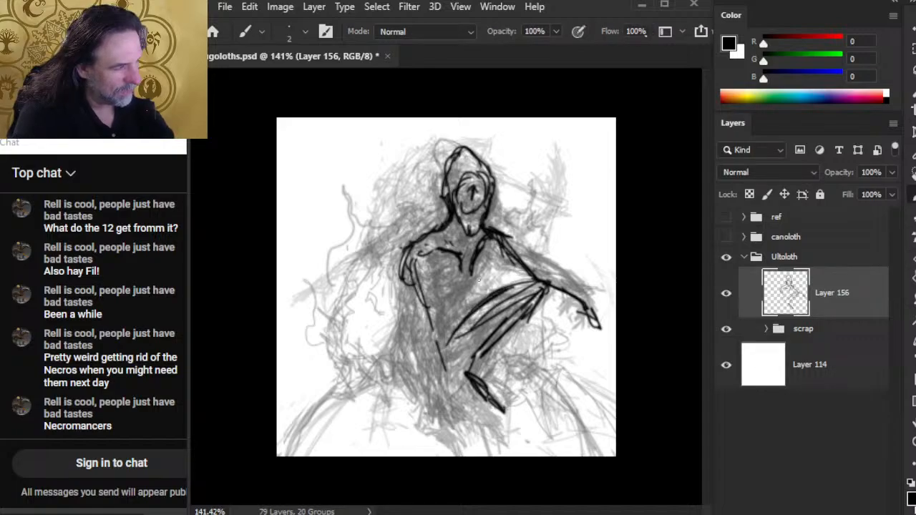
Thicken the outstretched arm with upper arm, forearm and hand contours.
mouse_move(488, 245)
left_mouse_down()
mouse_move(477, 279)
mouse_move(533, 282)
left_mouse_up()
mouse_move(525, 258)
left_mouse_down()
mouse_move(575, 297)
mouse_move(540, 276)
mouse_move(537, 289)
mouse_move(565, 289)
mouse_move(594, 317)
left_mouse_up()
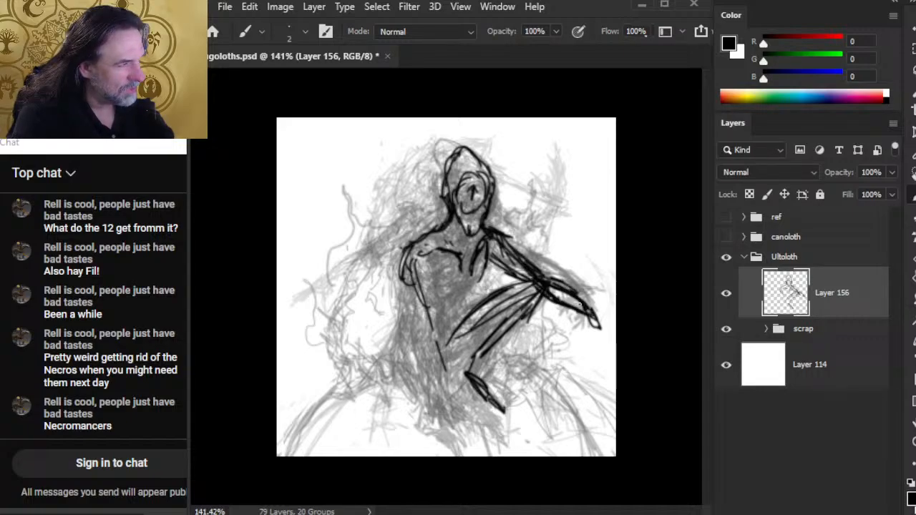
left_click_drag(565, 289, 599, 333)
Draw the torso contours, tracing the ribs, the narrow waist and the back curving down into the hip.
left_click_drag(448, 259, 432, 328)
mouse_move(485, 263)
left_mouse_down()
mouse_move(450, 296)
mouse_move(446, 329)
left_mouse_up()
mouse_move(406, 270)
left_mouse_down()
mouse_move(399, 309)
mouse_move(418, 321)
mouse_move(393, 346)
mouse_move(398, 371)
mouse_move(420, 374)
left_mouse_up()
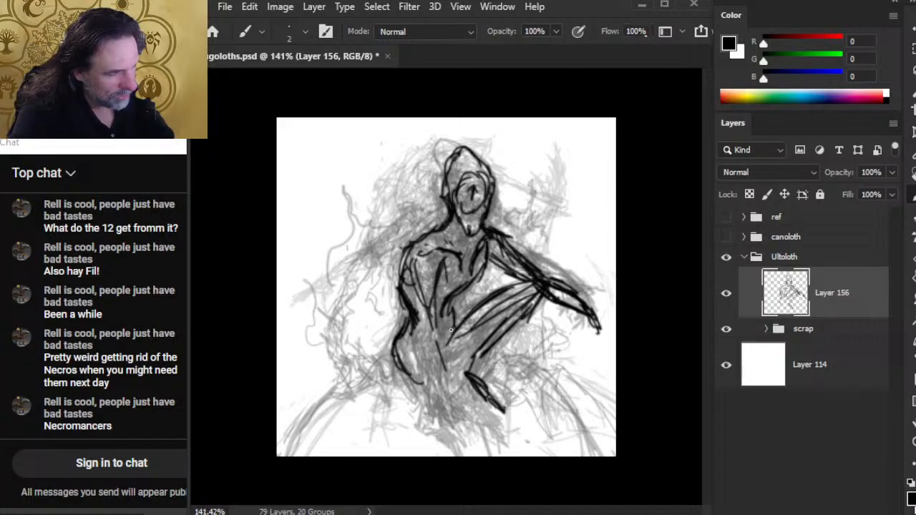
mouse_move(449, 309)
left_mouse_down()
mouse_move(452, 339)
mouse_move(444, 325)
left_mouse_up()
mouse_move(474, 279)
left_mouse_down()
mouse_move(440, 297)
mouse_move(472, 269)
left_mouse_up()
Clean up the chest and the outstretched arm's shoulder, alternately erasing and redrawing the chest and upper-arm lines.
key("e")
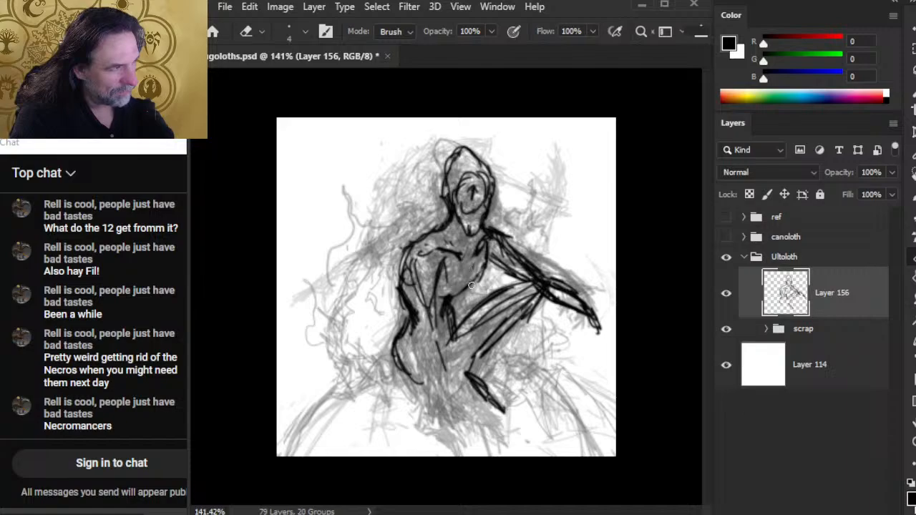
key("b")
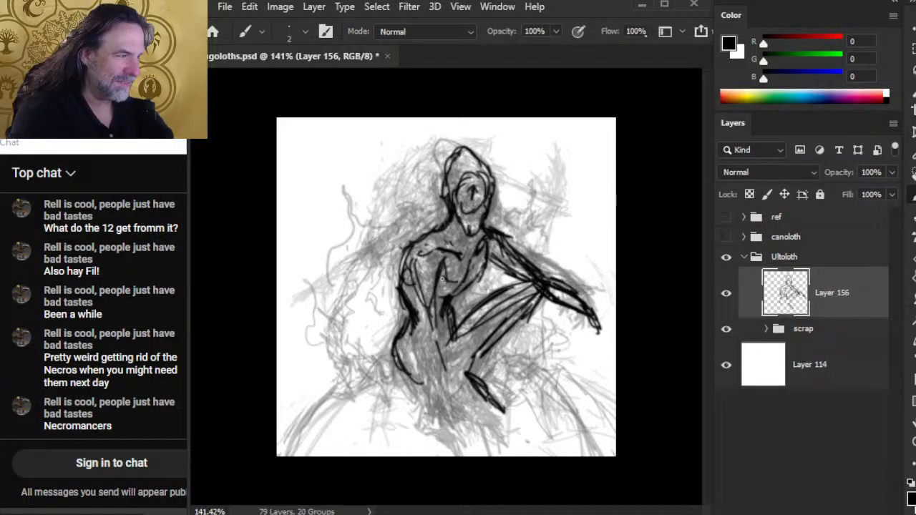
key("e")
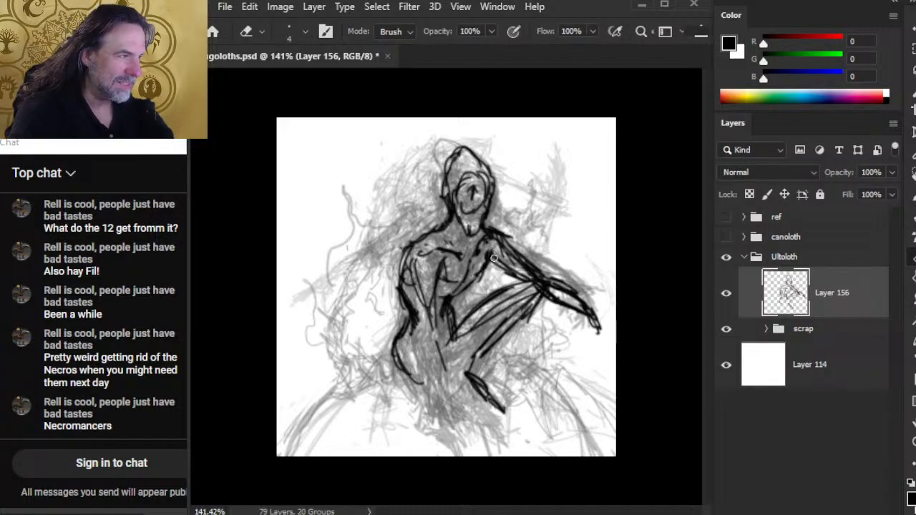
key("b")
mouse_move(486, 262)
left_mouse_down()
mouse_move(492, 228)
mouse_move(527, 259)
mouse_move(509, 248)
left_mouse_up()
key("e")
key("b")
key("e")
key("b")
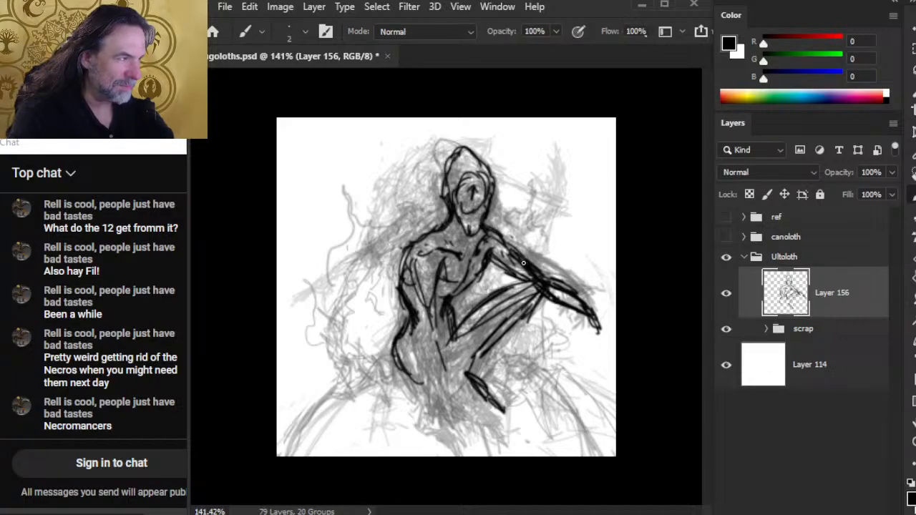
key("e")
key("b")
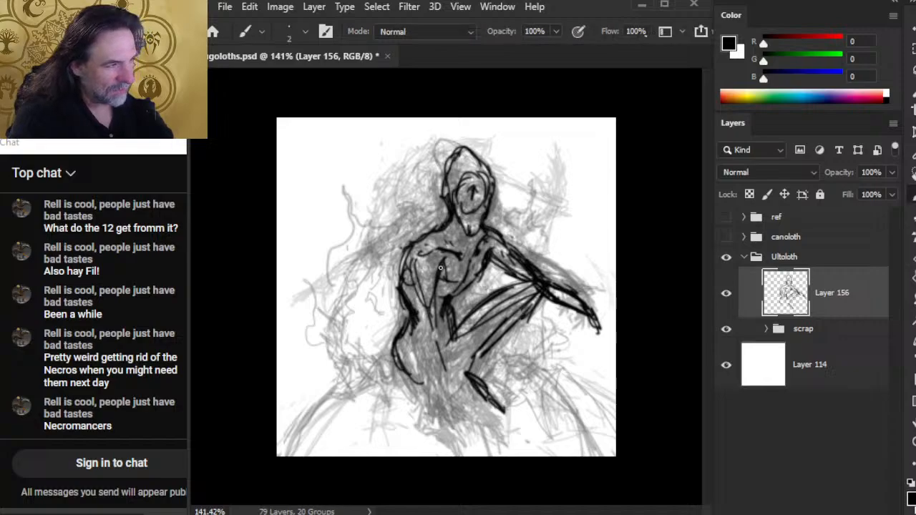
Build up the hanging right arm in front of the torso with darker upper-arm, elbow and forearm strokes.
left_click_drag(442, 250, 430, 297)
mouse_move(409, 250)
left_mouse_down()
mouse_move(432, 303)
mouse_move(429, 274)
mouse_move(415, 291)
mouse_move(434, 307)
mouse_move(424, 314)
left_mouse_up()
key("e")
key("b")
mouse_move(442, 295)
left_mouse_down()
mouse_move(431, 285)
mouse_move(444, 304)
mouse_move(434, 362)
left_mouse_up()
left_click_drag(409, 280, 426, 335)
left_click_drag(415, 298, 442, 365)
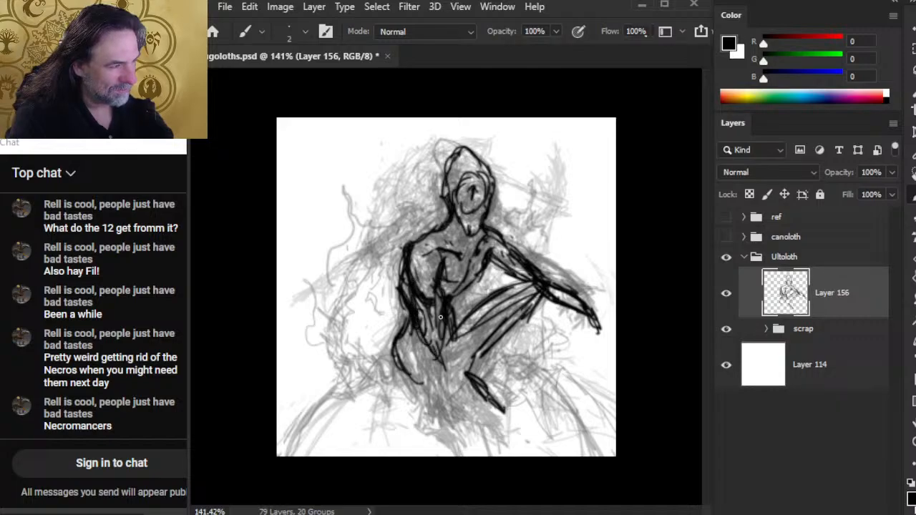
mouse_move(440, 320)
left_mouse_down()
mouse_move(438, 368)
mouse_move(452, 405)
mouse_move(416, 298)
left_mouse_up()
Redraw the hanging arm's forearm with a hand at its end, and darken the outer shoulder contour.
key("e")
mouse_move(422, 338)
left_mouse_down()
mouse_move(415, 287)
mouse_move(419, 329)
left_mouse_up()
key("b")
left_click_drag(415, 285, 432, 362)
key("e")
key("b")
left_click_drag(429, 299, 411, 264)
left_click_drag(422, 224, 405, 286)
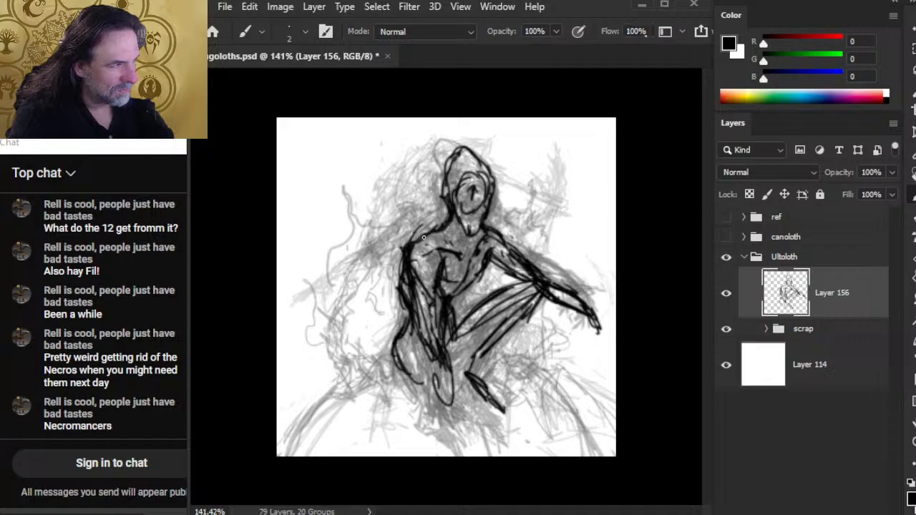
Draw the folded leg's lines beside the hanging arm and extend dark strokes down the hanging hand.
key("e")
key("b")
mouse_move(393, 326)
left_mouse_down()
mouse_move(408, 285)
mouse_move(397, 336)
mouse_move(401, 372)
mouse_move(417, 368)
mouse_move(417, 405)
mouse_move(391, 387)
mouse_move(392, 396)
left_mouse_up()
left_click_drag(412, 339, 426, 396)
left_click_drag(433, 357, 448, 418)
left_click_drag(437, 387, 453, 421)
Erase stray marks on the hanging forearm and hand, and redraw the hand with longer finger strokes.
key("e")
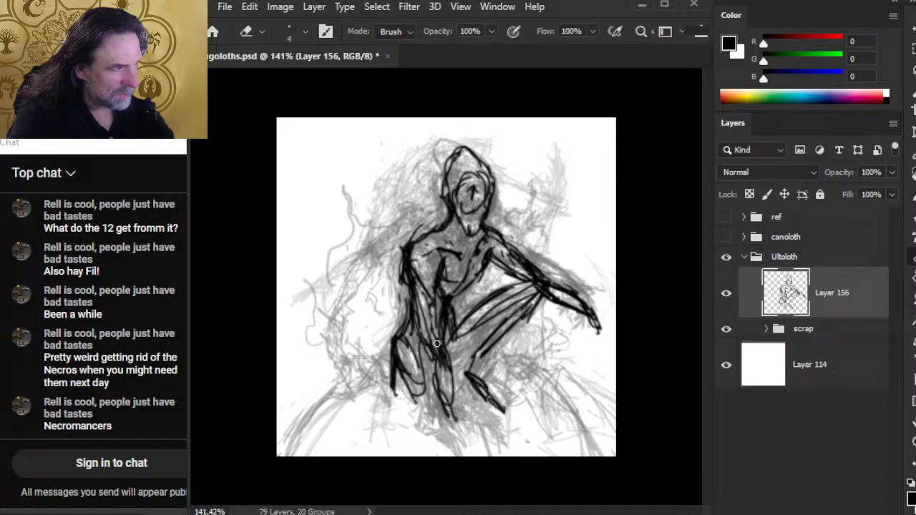
left_click_drag(436, 342, 441, 366)
left_click_drag(450, 400, 453, 418)
key("b")
left_click_drag(442, 369, 466, 417)
mouse_move(435, 374)
left_mouse_down()
mouse_move(455, 419)
mouse_move(445, 401)
left_mouse_up()
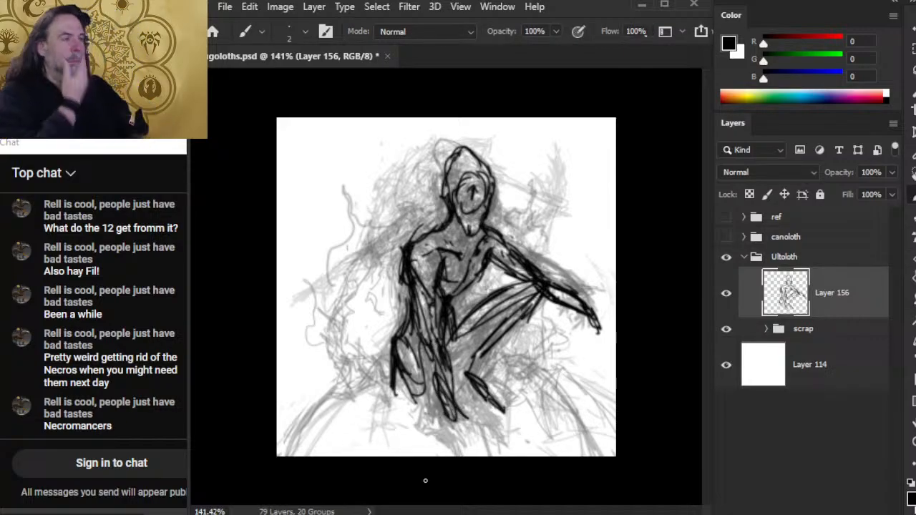
Draw a bold curved brow across the face and clean up the circle beneath it by erasing and redrawing.
key("e")
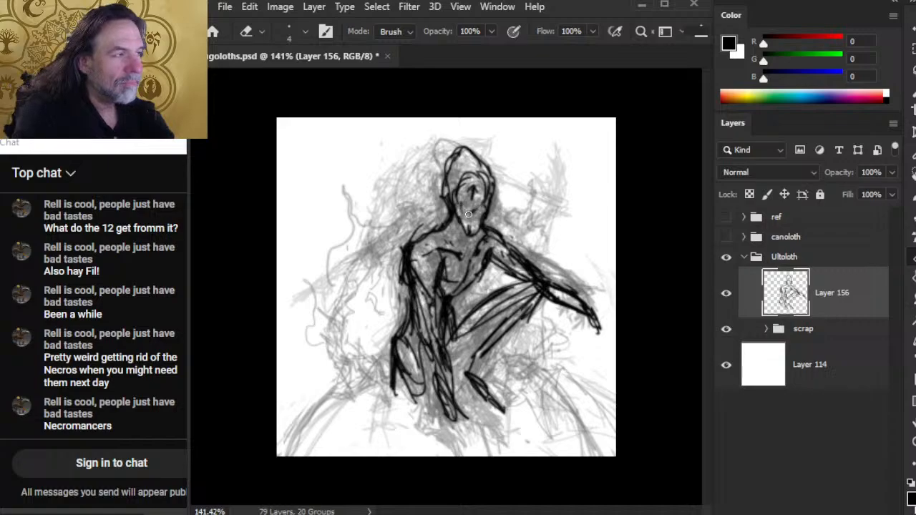
key("b")
mouse_move(473, 198)
left_mouse_down()
mouse_move(463, 209)
mouse_move(481, 180)
mouse_move(458, 183)
mouse_move(480, 176)
mouse_move(453, 182)
mouse_move(489, 197)
mouse_move(458, 204)
mouse_move(473, 212)
mouse_move(492, 187)
left_mouse_up()
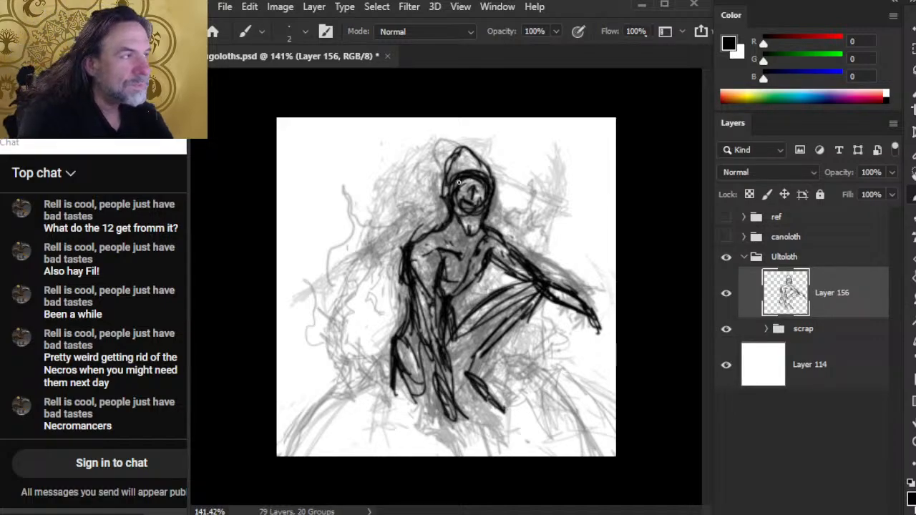
key("e")
mouse_move(461, 180)
left_mouse_down()
mouse_move(479, 185)
mouse_move(462, 204)
mouse_move(473, 182)
mouse_move(479, 192)
mouse_move(467, 201)
mouse_move(472, 173)
mouse_move(461, 216)
left_mouse_up()
key("b")
key("e")
key("b")
key("e")
key("b")
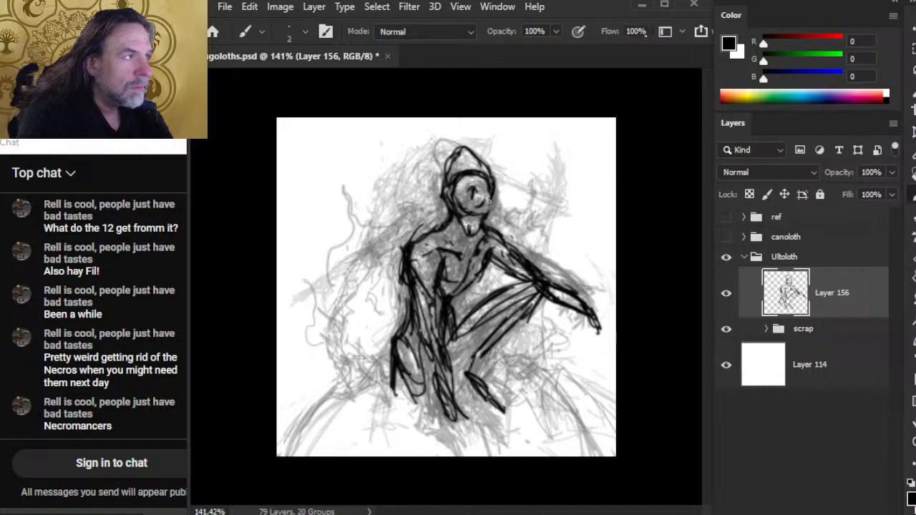
Redraw the lower edge of the circle on the face as a darker ring.
key("e")
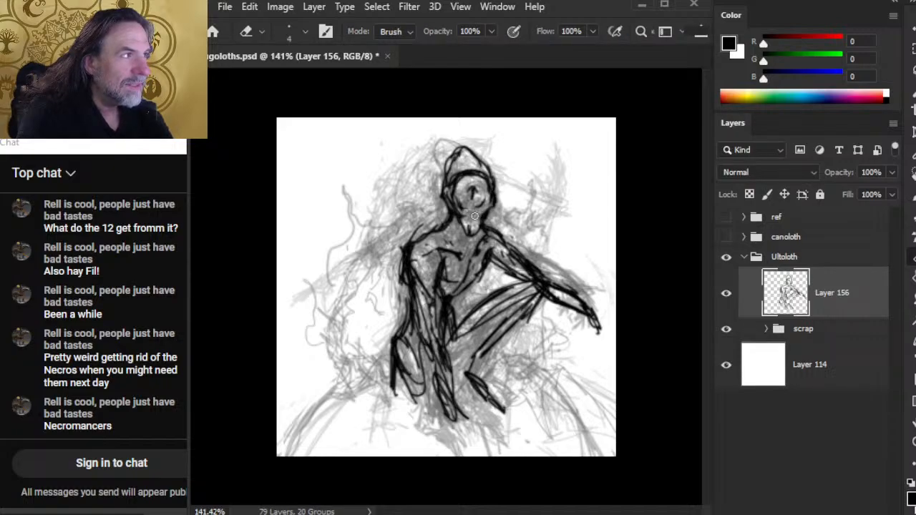
key("b")
left_click_drag(477, 208, 464, 203)
key("e")
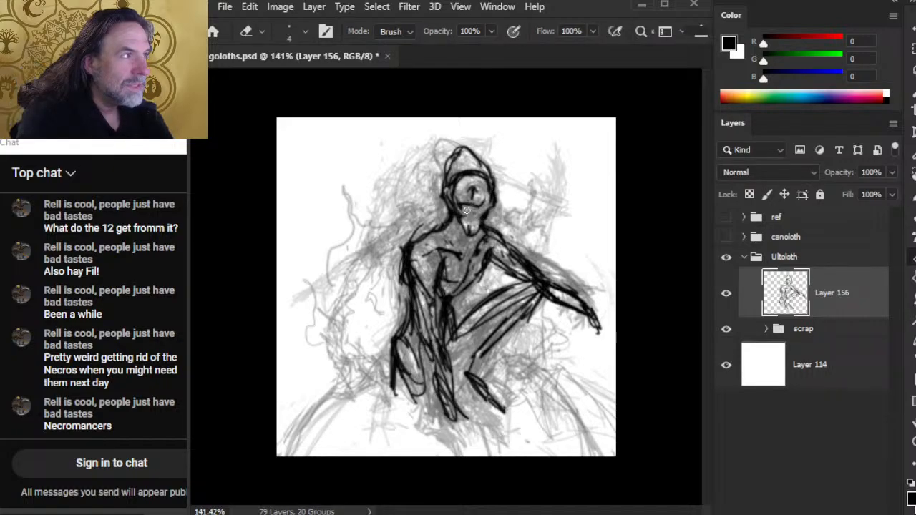
key("b")
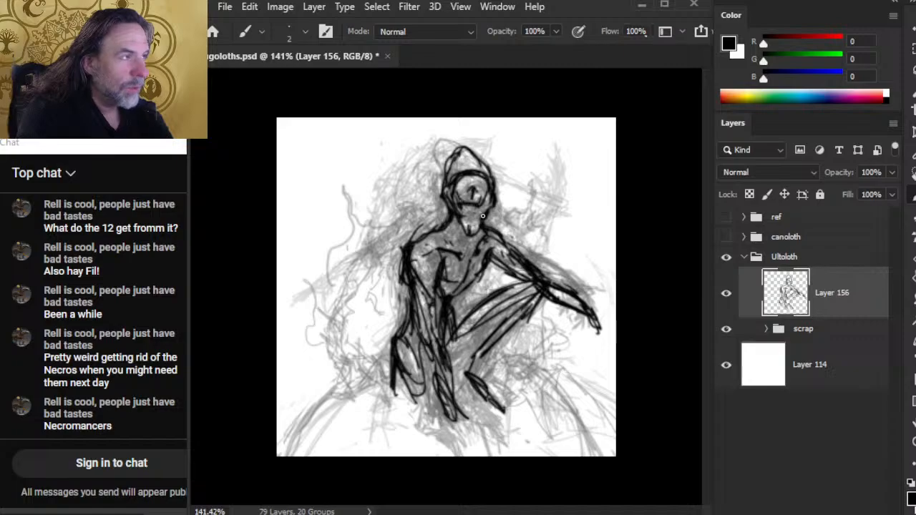
Erase the rough marks around the chin and cheeks, and redraw the lower face as a narrow, tapering jaw.
key("e")
mouse_move(472, 219)
left_mouse_down()
mouse_move(446, 190)
mouse_move(478, 209)
mouse_move(491, 199)
mouse_move(490, 176)
left_mouse_up()
key("b")
key("e")
key("b")
key("e")
key("b")
key("e")
key("b")
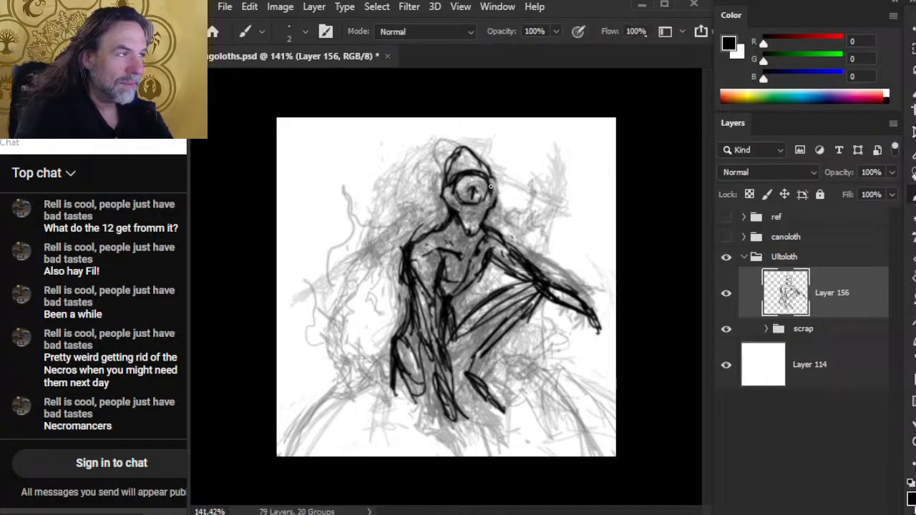
Trim the sides of the head and add a curved ridge across the forehead above the ring.
key("e")
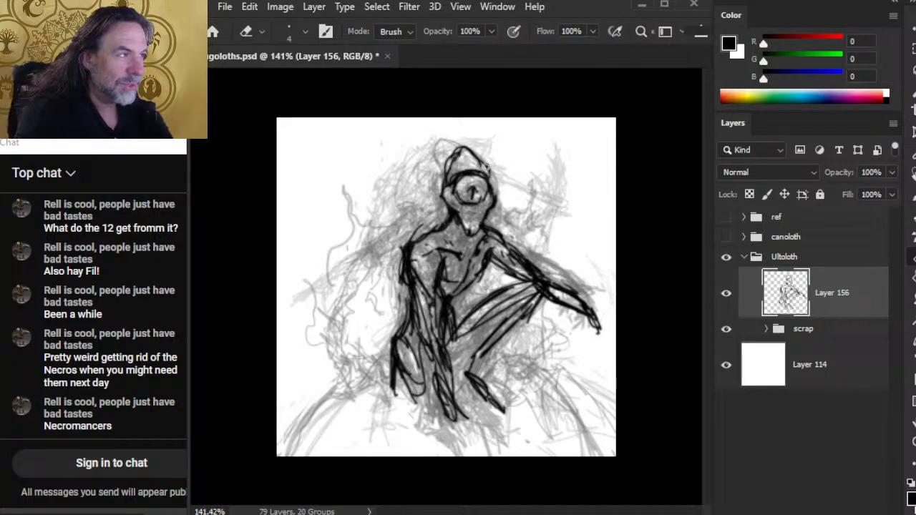
key("b")
key("e")
mouse_move(455, 174)
left_mouse_down()
mouse_move(445, 184)
mouse_move(449, 157)
mouse_move(448, 195)
left_mouse_up()
key("b")
mouse_move(458, 153)
left_mouse_down()
mouse_move(450, 179)
mouse_move(457, 151)
mouse_move(462, 163)
left_mouse_up()
key("e")
key("b")
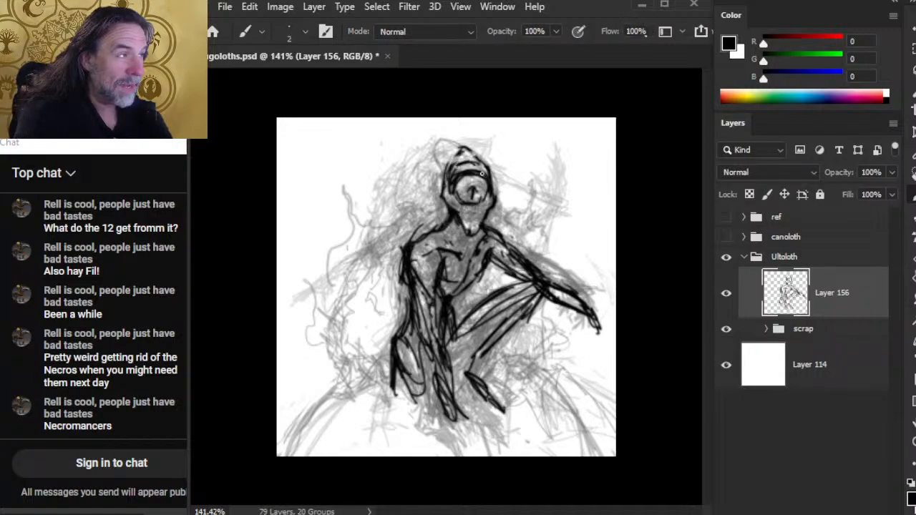
Refine the forehead ridge and both sides of the skull contour with alternating erasing and brush strokes.
key("e")
key("b")
key("e")
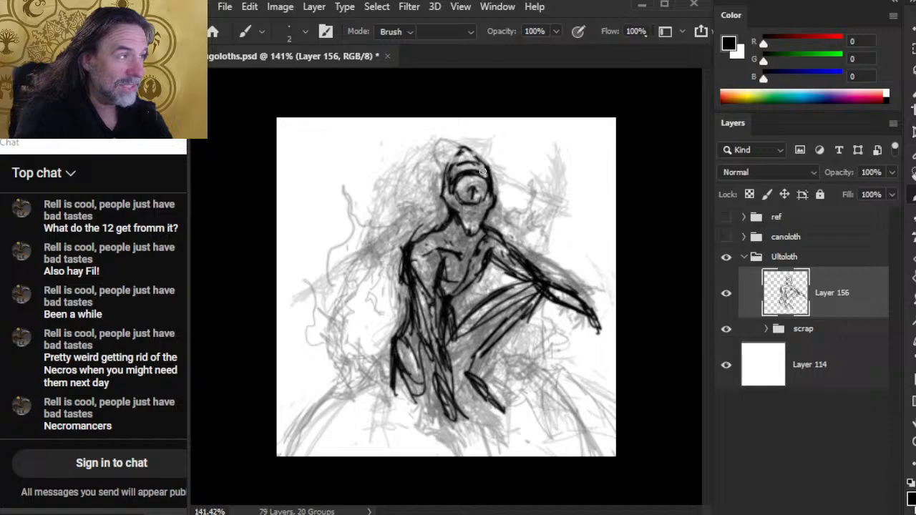
key("b")
key("e")
key("b")
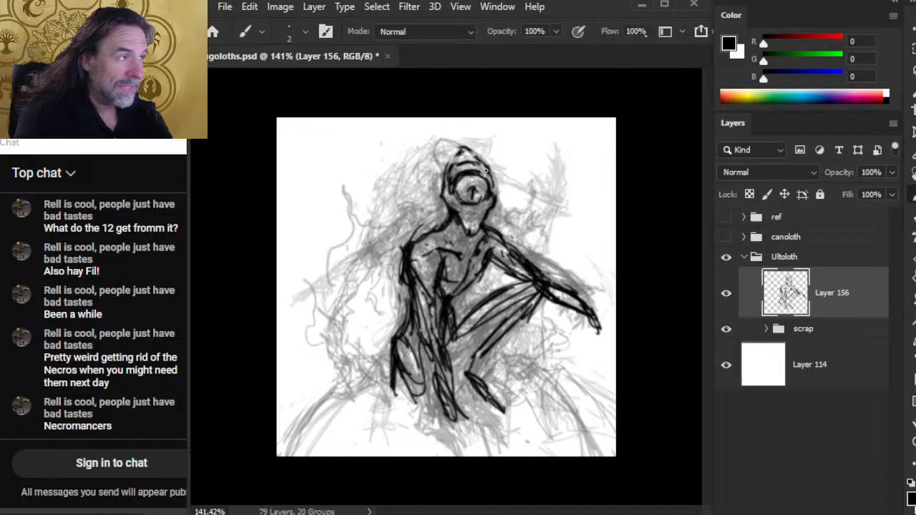
key("e")
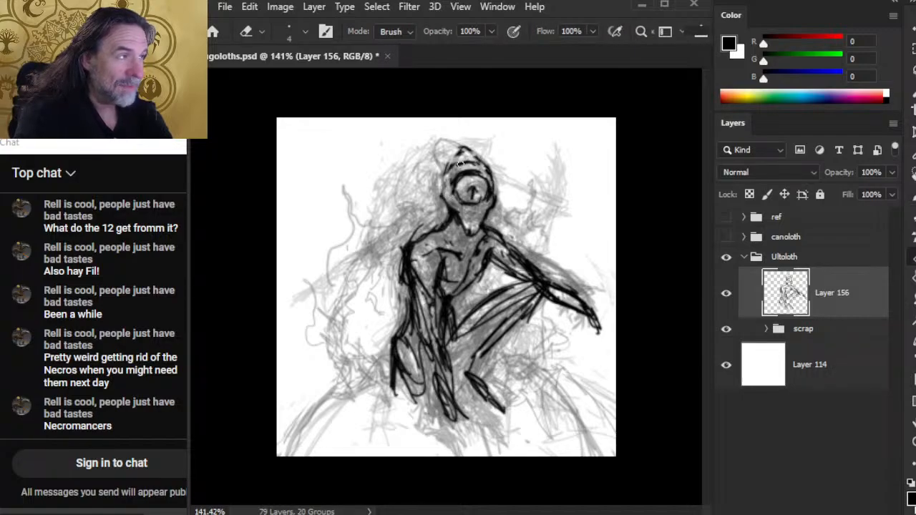
key("b")
left_click_drag(444, 195, 447, 177)
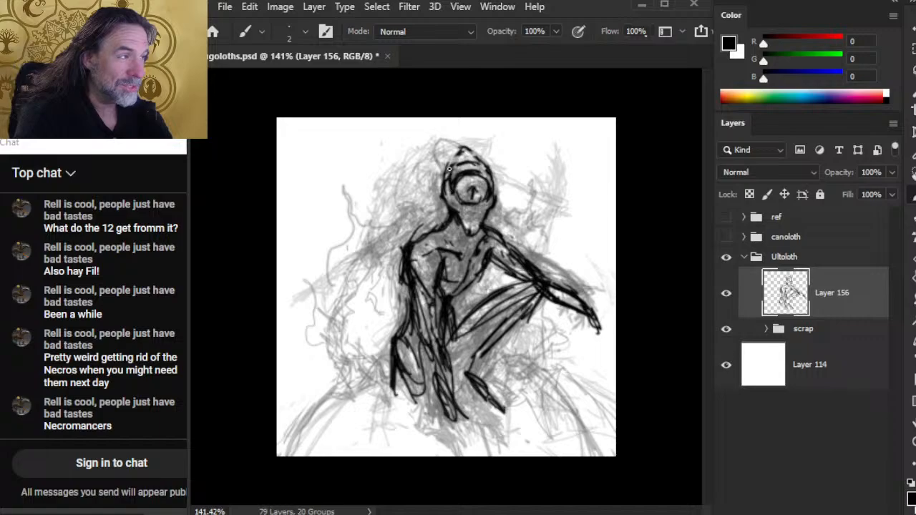
Clean up the chin and neck, redrawing the jaw's tapering outline with darker strokes.
key("e")
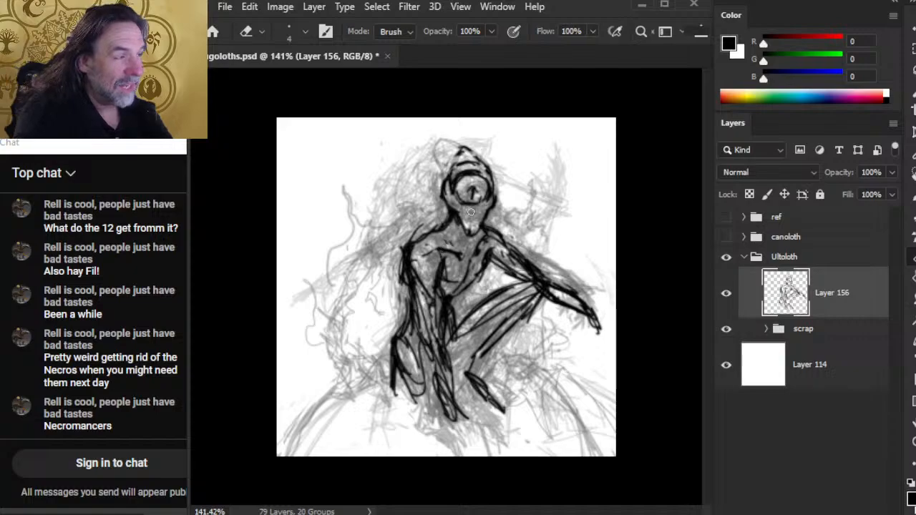
key("b")
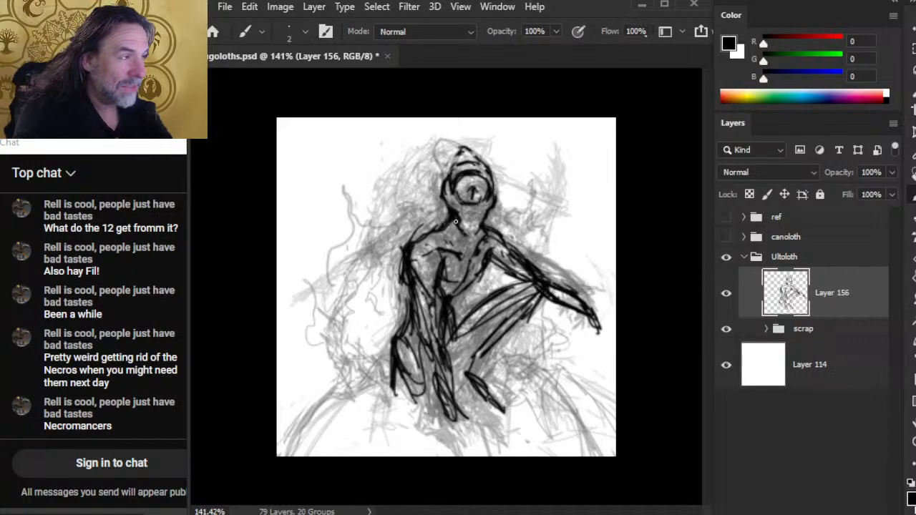
key("e")
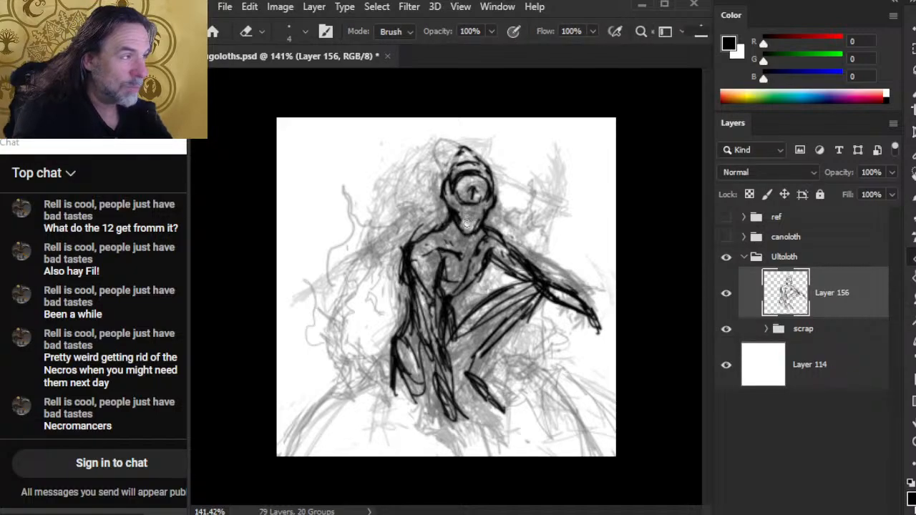
key("b")
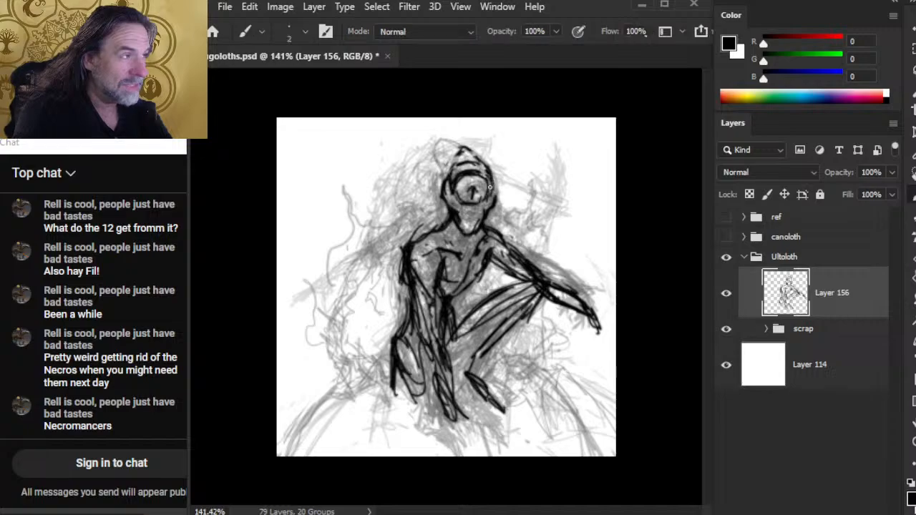
Erase the rough mark inside the face ring and redraw it as a vertical stroke.
key("e")
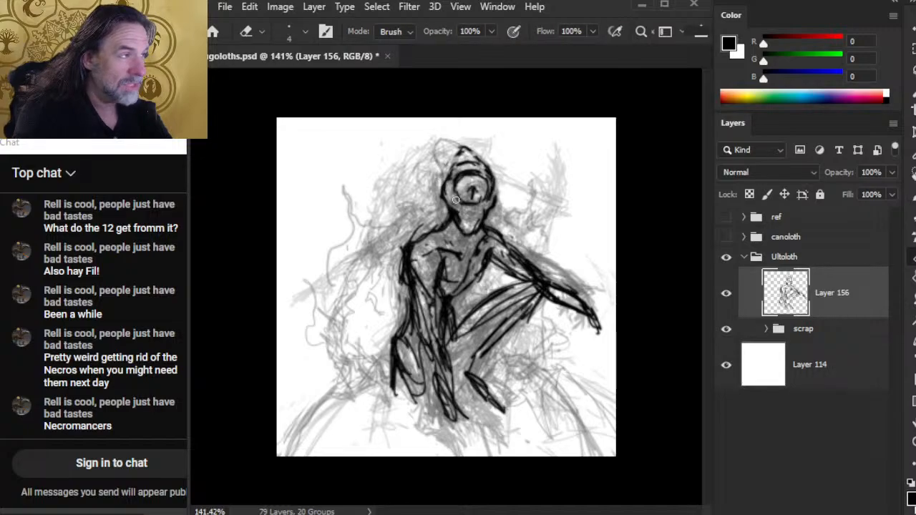
key("b")
key("e")
left_click_drag(470, 196, 468, 193)
key("b")
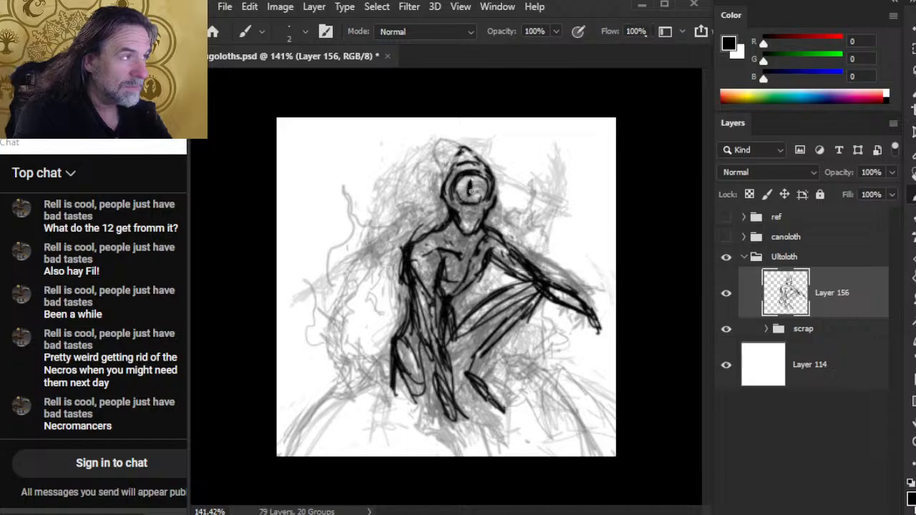
Draw an upward-pointing arrow symbol inside the face ring and clean up the edges around it.
key("e")
mouse_move(471, 181)
left_mouse_down()
mouse_move(467, 198)
mouse_move(470, 182)
mouse_move(470, 193)
mouse_move(494, 189)
mouse_move(494, 203)
left_mouse_up()
key("b")
key("e")
key("b")
key("e")
key("b")
key("e")
key("b")
key("e")
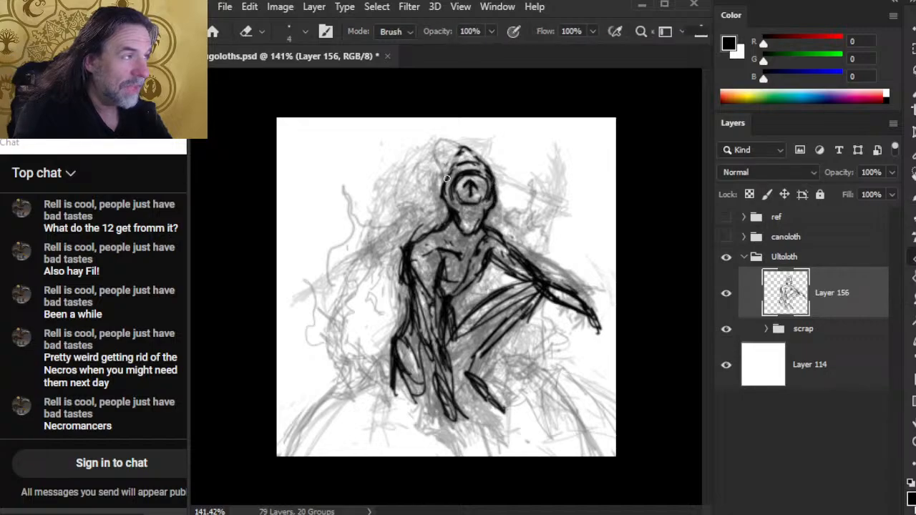
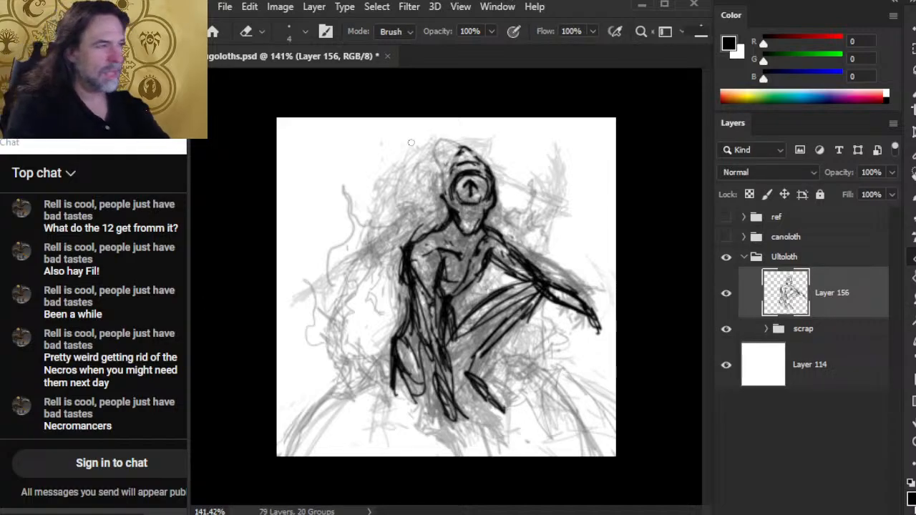
Redraw the top of the head as a smoother, rounded crown.
key("b")
mouse_move(465, 151)
left_mouse_down()
mouse_move(442, 183)
mouse_move(478, 147)
mouse_move(487, 169)
left_mouse_up()
key("e")
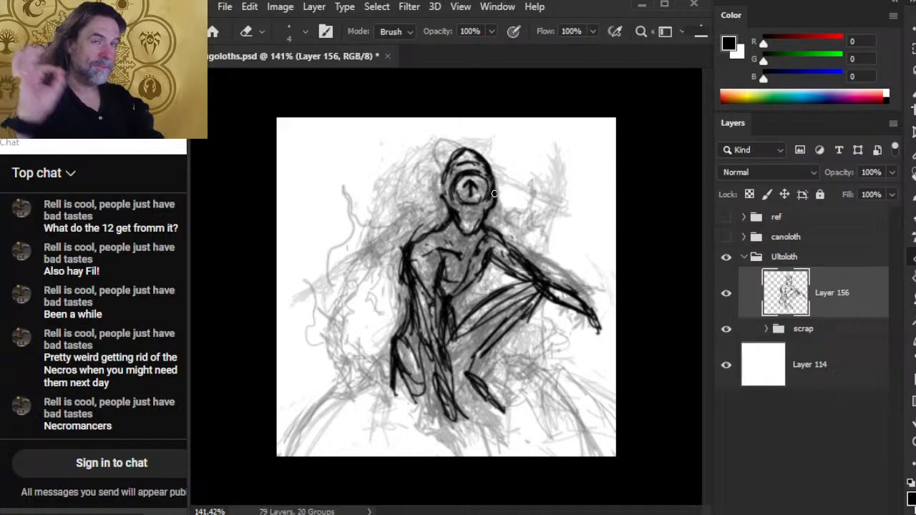
Redraw the outstretched arm's hand so that it bends down at the wrist with long, drooping fingers.
key("b")
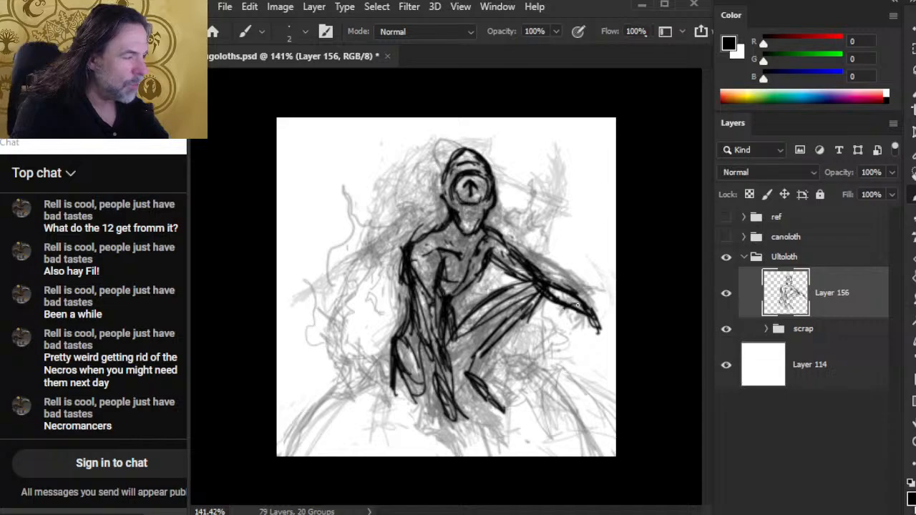
mouse_move(576, 305)
left_mouse_down()
mouse_move(571, 341)
mouse_move(587, 354)
mouse_move(586, 310)
left_mouse_up()
key("e")
key("b")
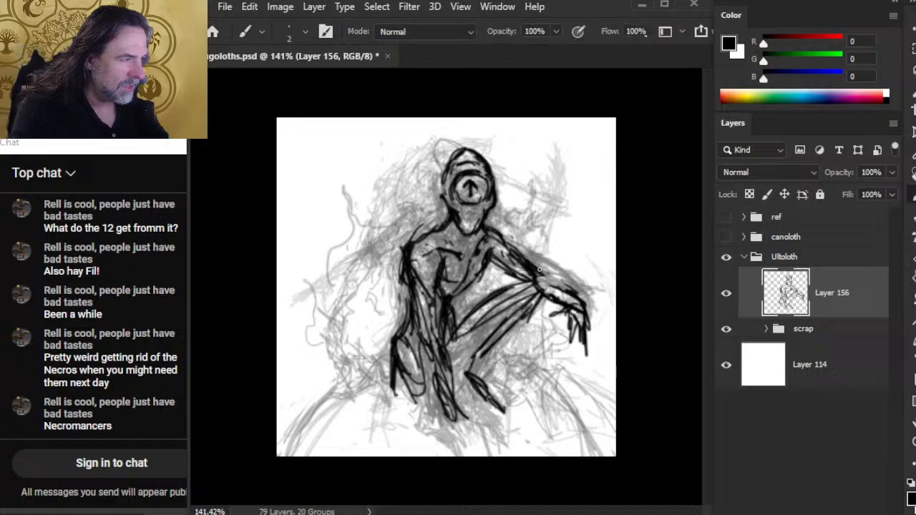
Erase and redraw the outstretched forearm with a curved upper contour running from the elbow to the wrist.
mouse_move(540, 269)
left_mouse_down()
mouse_move(570, 293)
mouse_move(570, 304)
mouse_move(538, 306)
mouse_move(545, 299)
mouse_move(527, 272)
mouse_move(539, 283)
mouse_move(554, 273)
mouse_move(585, 312)
mouse_move(548, 268)
left_mouse_up()
key("e")
key("b")
key("e")
key("b")
left_click_drag(579, 302, 531, 262)
key("e")
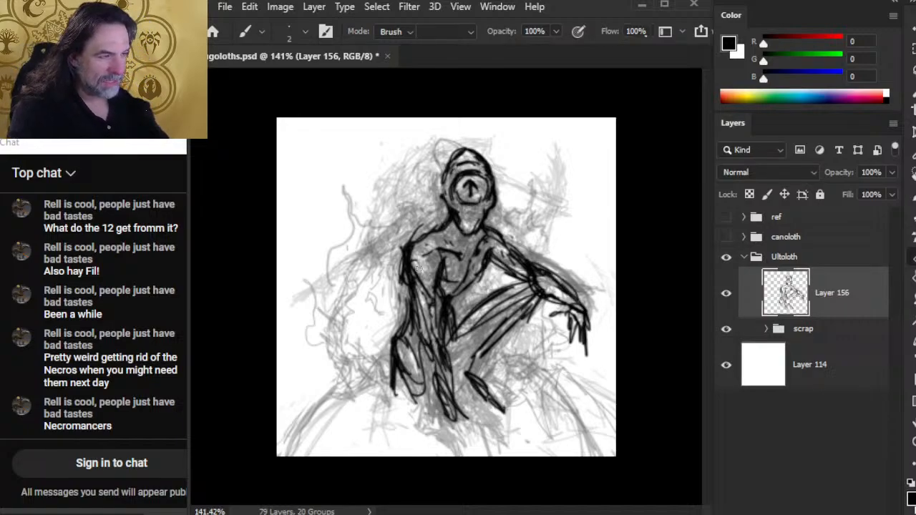
Erase the inner lines on the hanging arm's shoulder and redraw the shoulder as a rounded contour.
mouse_move(429, 301)
left_mouse_down()
mouse_move(405, 259)
mouse_move(423, 236)
left_mouse_up()
key("b")
left_click_drag(410, 284, 428, 233)
left_click_drag(429, 238, 439, 262)
key("e")
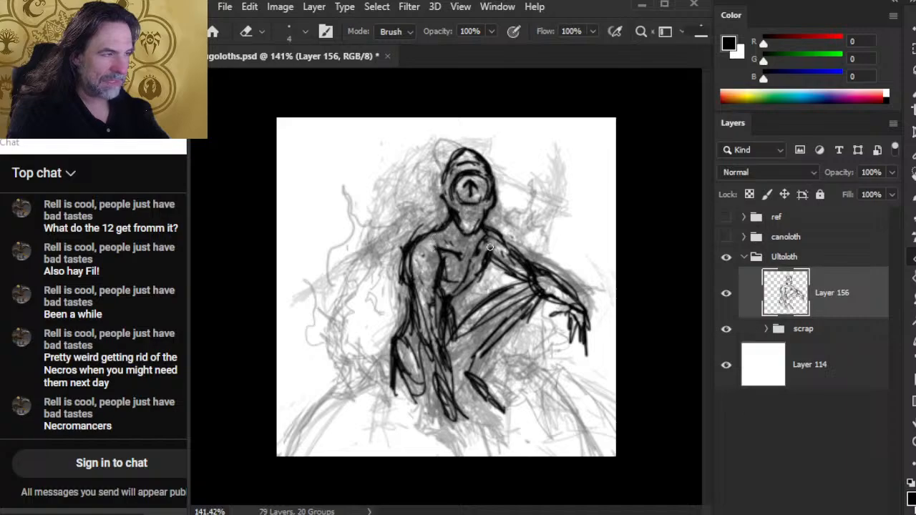
Refine the outstretched arm's shoulder and elbow lines, and trim the hanging arm's outer shoulder contour.
key("b")
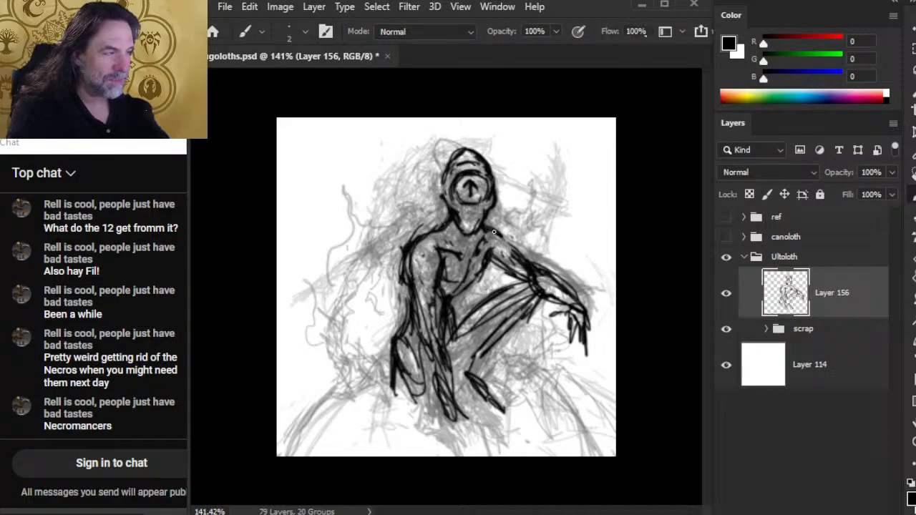
key("e")
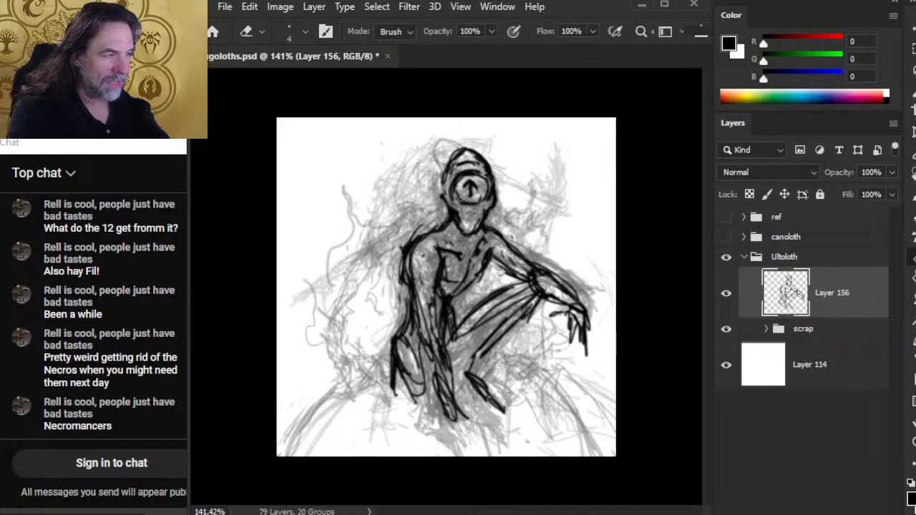
mouse_move(402, 247)
left_mouse_down()
mouse_move(403, 285)
mouse_move(406, 248)
left_mouse_up()
key("b")
key("e")
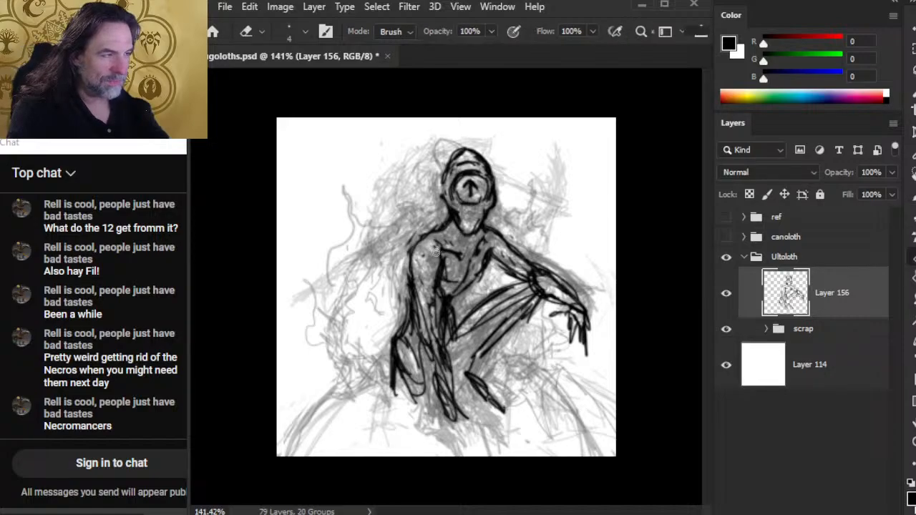
key("b")
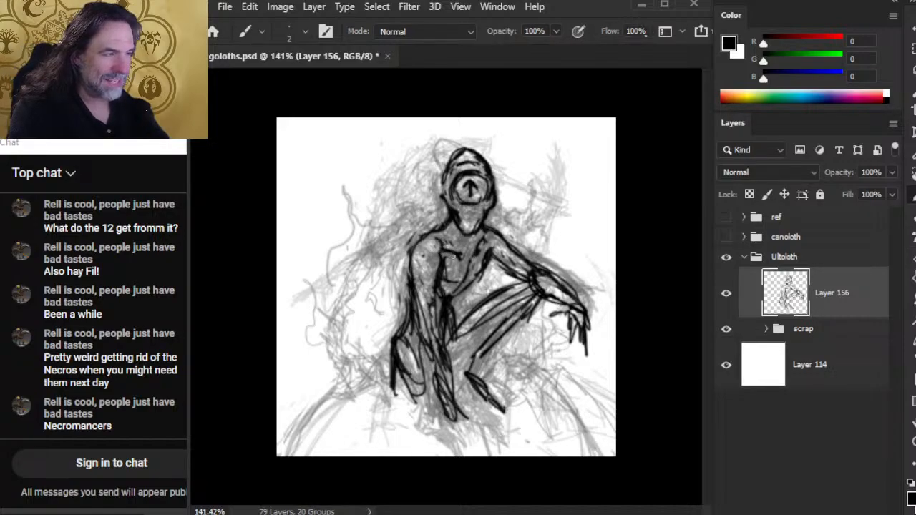
Erase the heavy line across the upper chest and redraw the collarbone and chest lines.
key("e")
mouse_move(461, 255)
left_mouse_down()
mouse_move(451, 253)
mouse_move(469, 254)
mouse_move(485, 241)
mouse_move(476, 250)
left_mouse_up()
key("b")
key("e")
key("b")
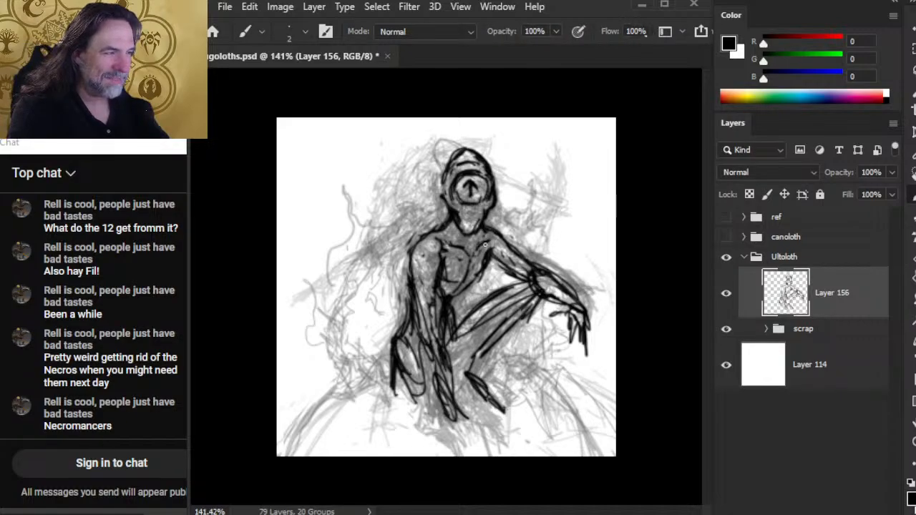
Clean up the neck edge below the jaw and redraw the adjacent side contour of the head.
key("e")
mouse_move(446, 212)
left_mouse_down()
mouse_move(437, 223)
mouse_move(448, 217)
left_mouse_up()
key("b")
left_click_drag(441, 169, 444, 200)
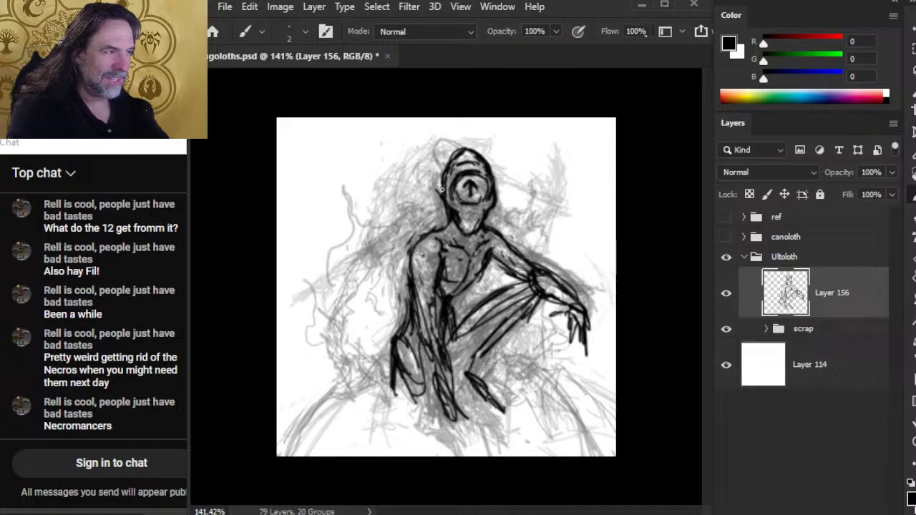
key("e")
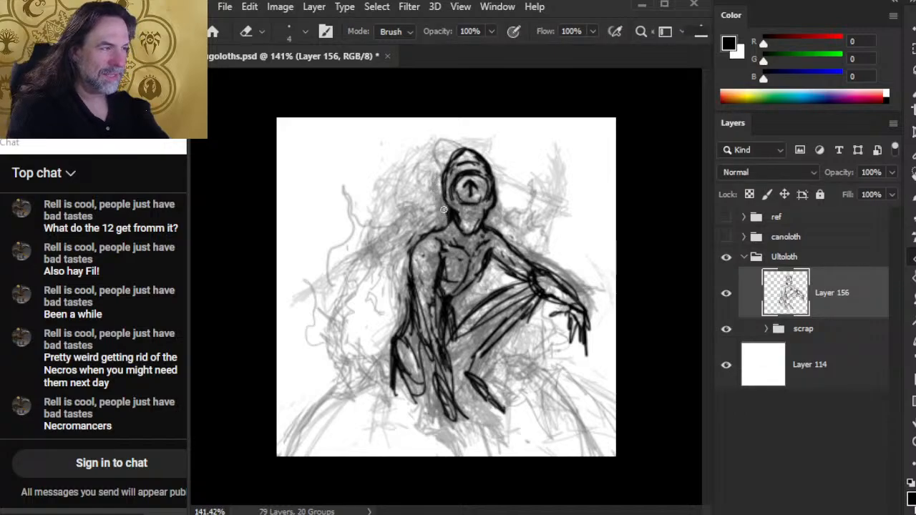
Touch up the head's side contour, and lasso the whole head to shorten it vertically with Free Transform.
key("b")
left_click_drag(444, 165, 448, 209)
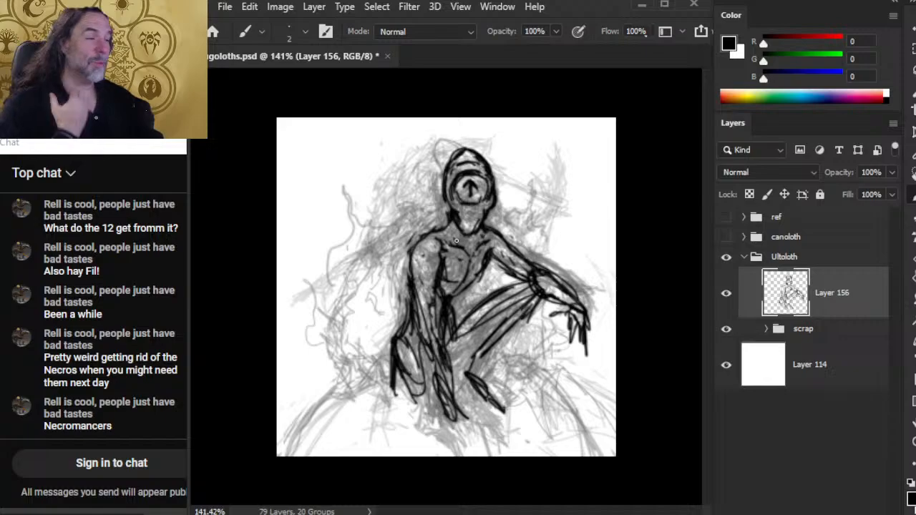
key("l")
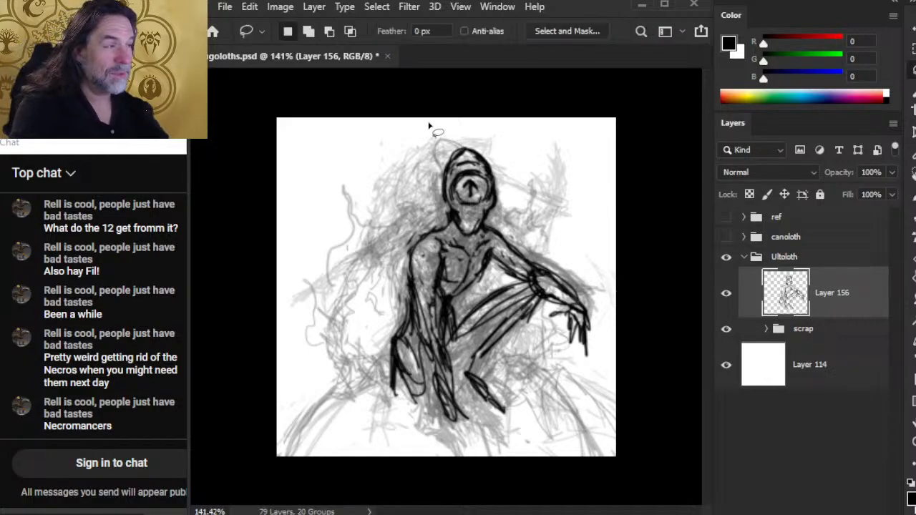
mouse_move(422, 152)
left_mouse_down()
mouse_move(424, 191)
mouse_move(451, 234)
mouse_move(487, 228)
left_mouse_up()
right_click(423, 176)
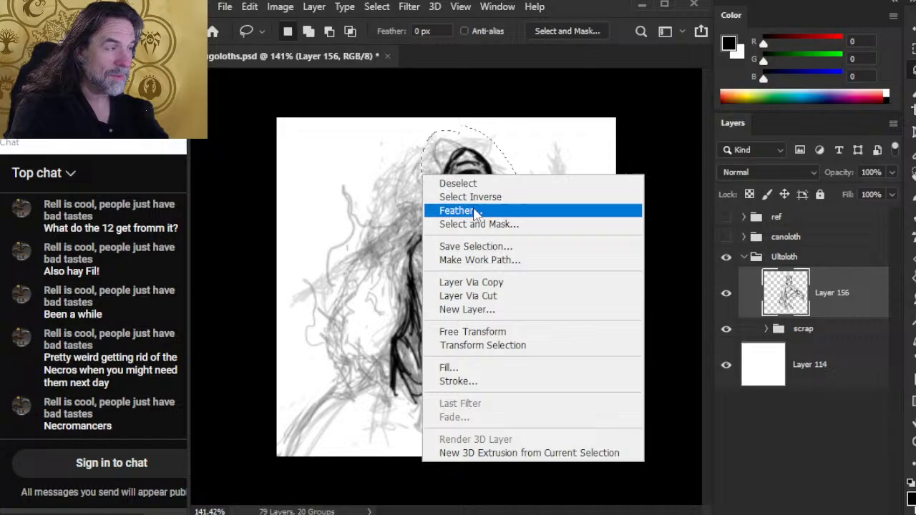
left_click(508, 331)
left_click_drag(470, 125, 470, 133)
key("Return")
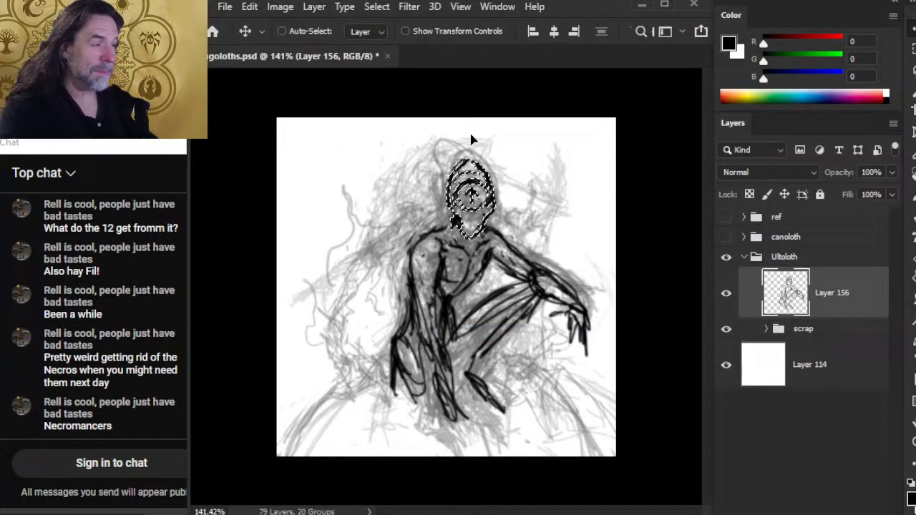
key("ctrl+d")
Redraw the jaw and chin lines below the face circle and clean up where they meet the neck.
key("l")
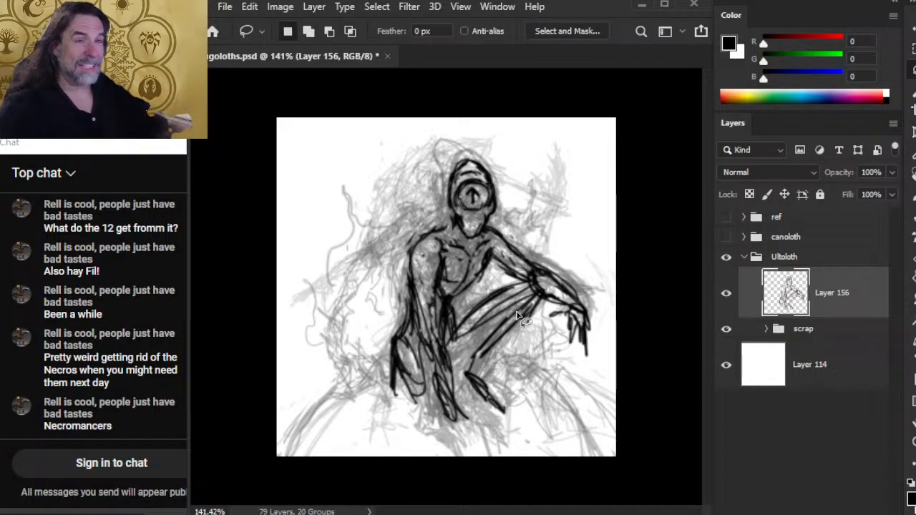
key("b")
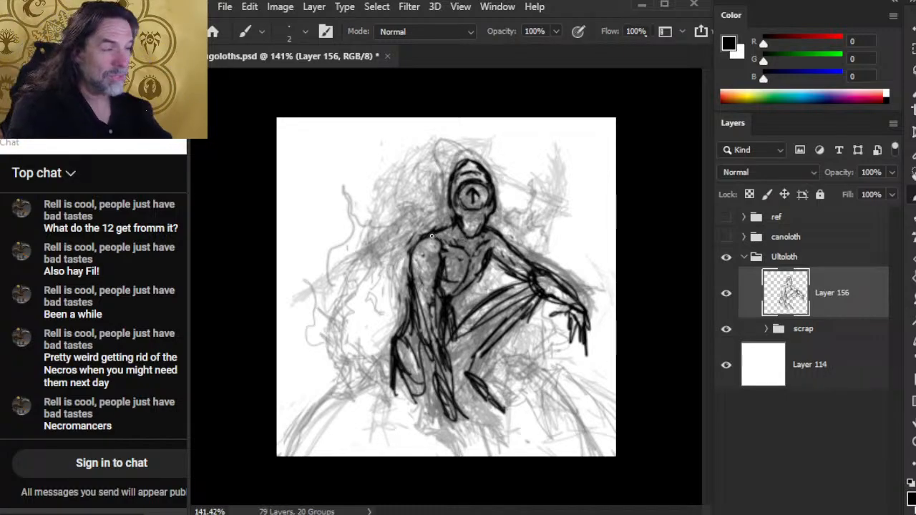
key("e")
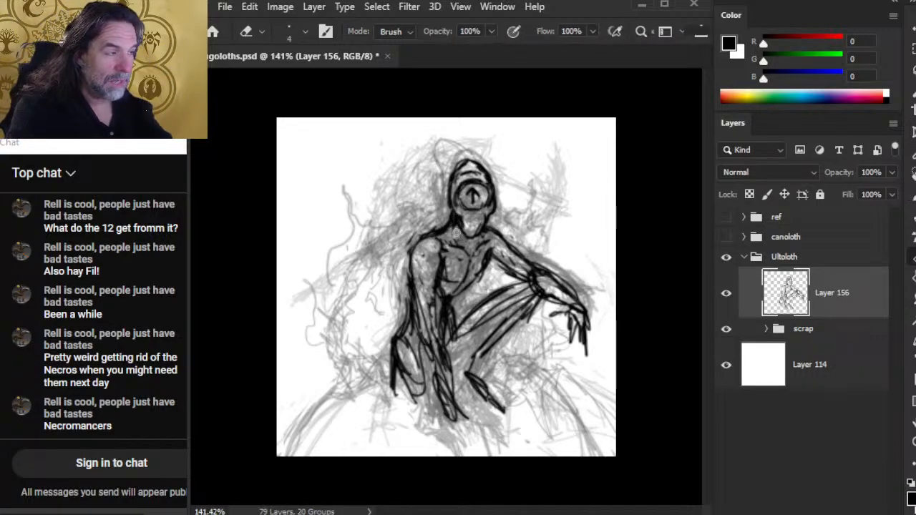
key("b")
mouse_move(461, 213)
left_mouse_down()
mouse_move(466, 236)
mouse_move(472, 226)
mouse_move(479, 236)
left_mouse_up()
key("e")
key("b")
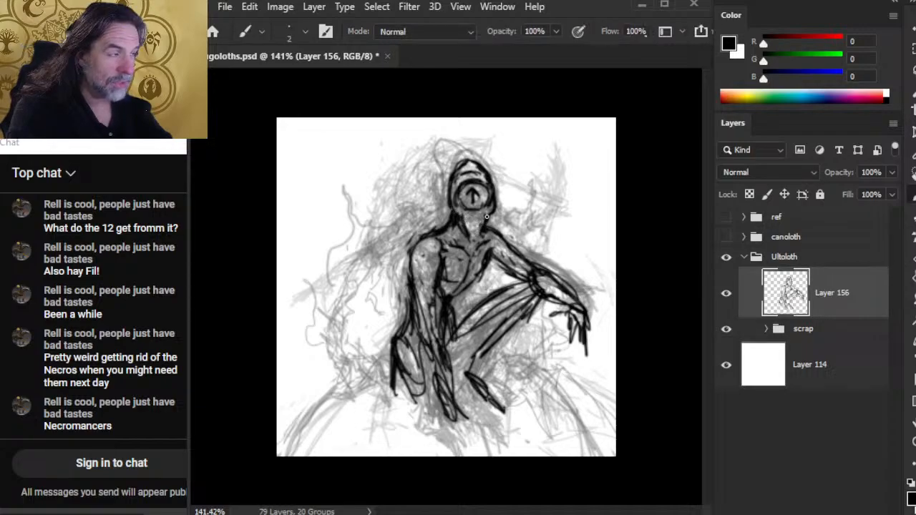
key("e")
key("b")
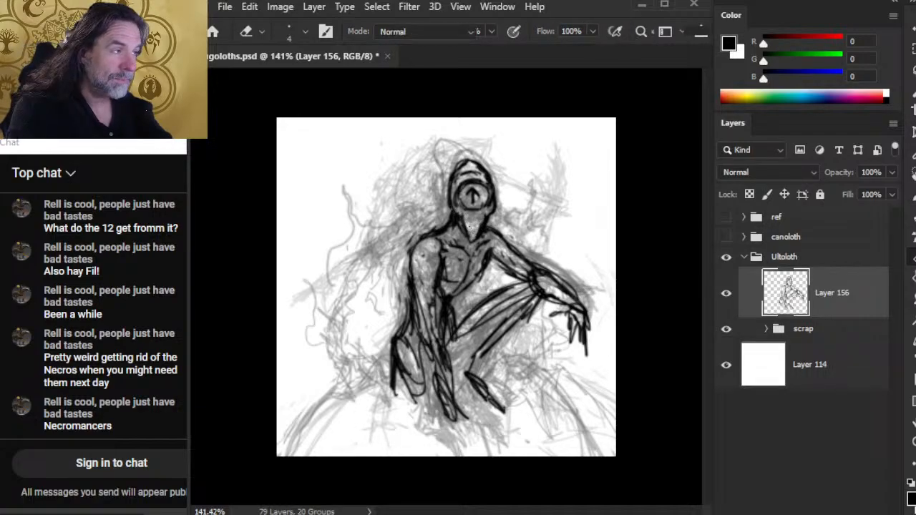
key("e")
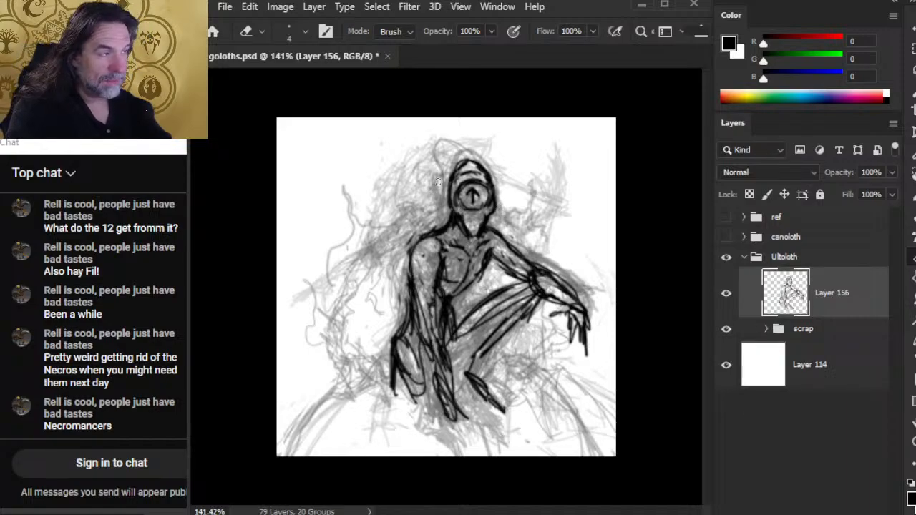
Erase and redraw both side contours of the head around the face circle.
key("b")
key("e")
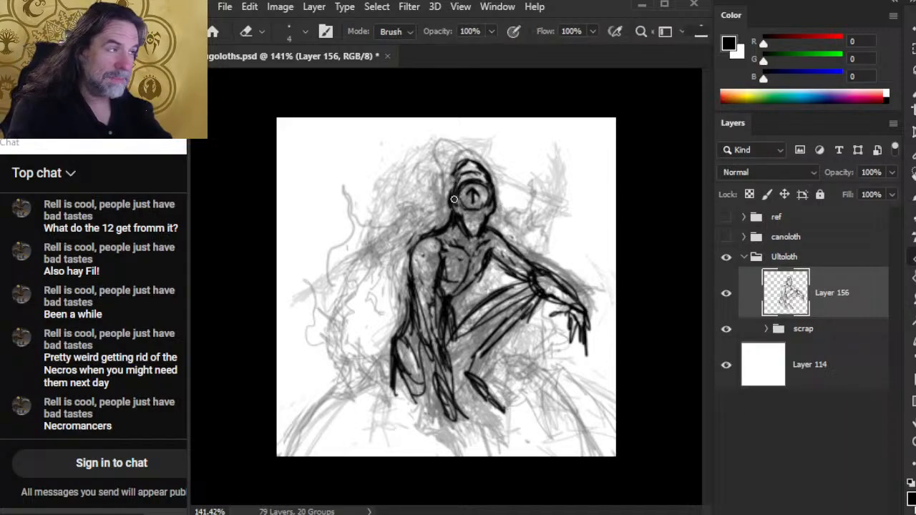
key("b")
key("e")
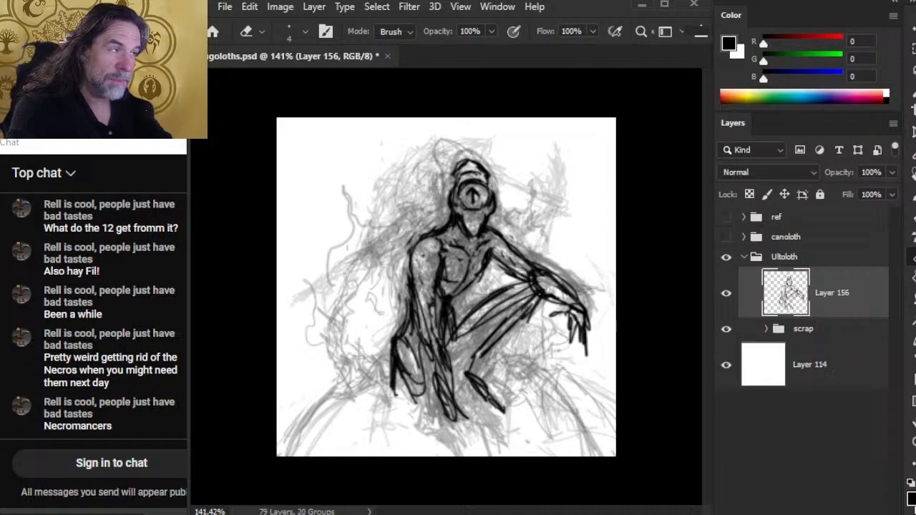
key("b")
left_click_drag(487, 181, 496, 198)
mouse_move(459, 165)
left_mouse_down()
mouse_move(452, 202)
mouse_move(458, 188)
left_mouse_up()
key("e")
key("b")
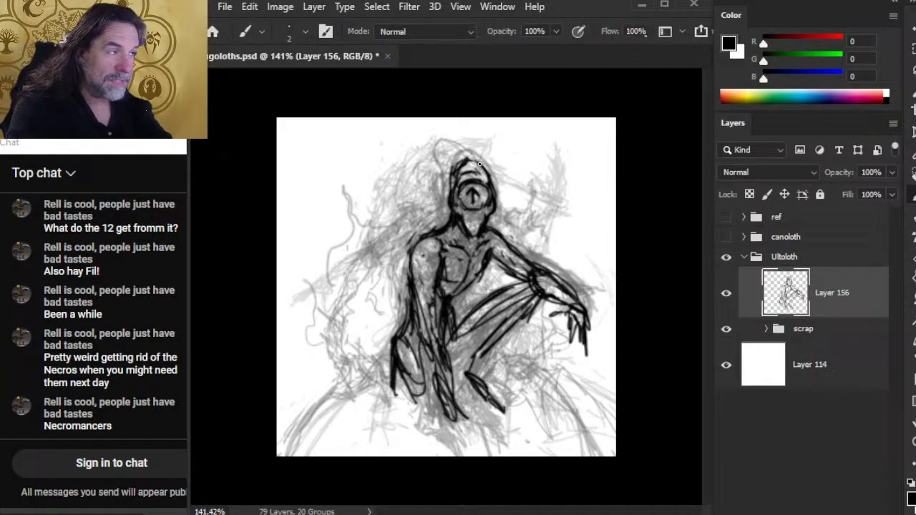
Erase the pointed crown of the head and redraw it as a smooth rounded dome.
key("e")
mouse_move(461, 161)
left_mouse_down()
mouse_move(453, 190)
mouse_move(472, 165)
mouse_move(465, 170)
mouse_move(468, 156)
left_mouse_up()
key("b")
key("e")
key("b")
left_click_drag(461, 155, 484, 169)
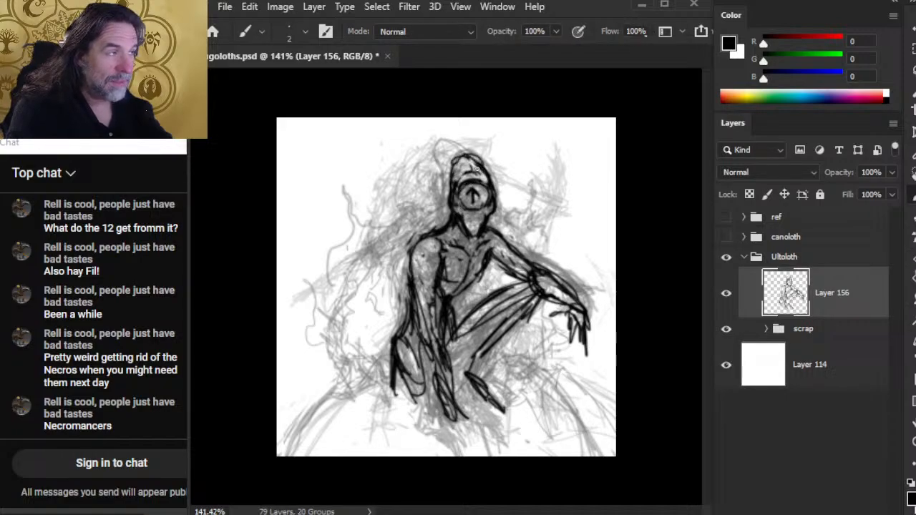
key("e")
key("b")
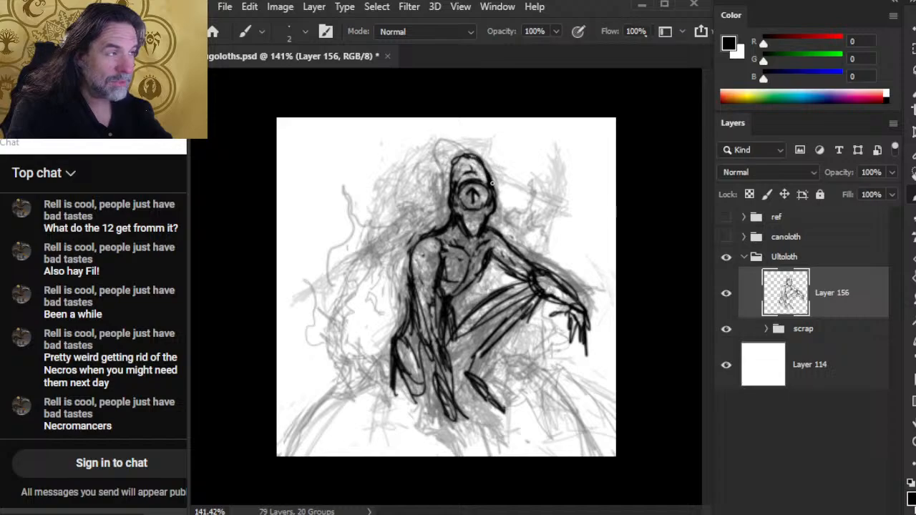
key("e")
key("b")
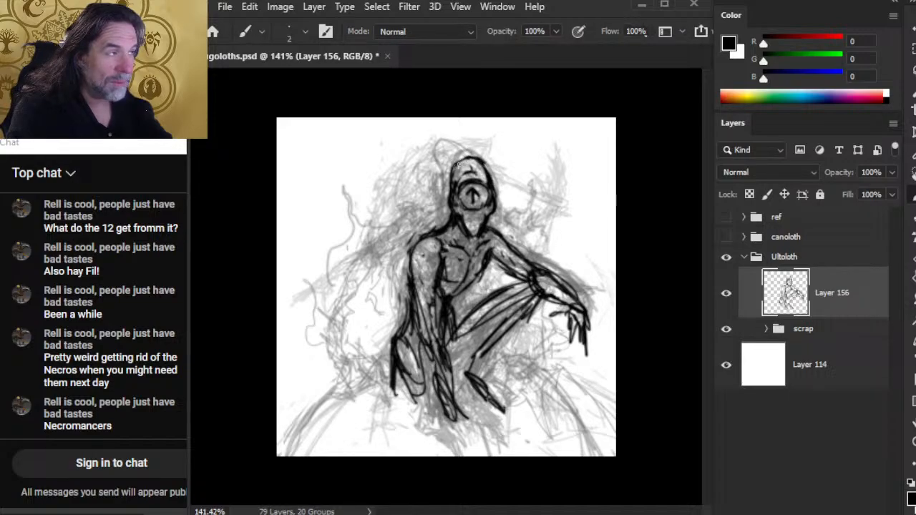
Lasso the top of the head and flatten it with Free Transform to about 83% of its height.
key("e")
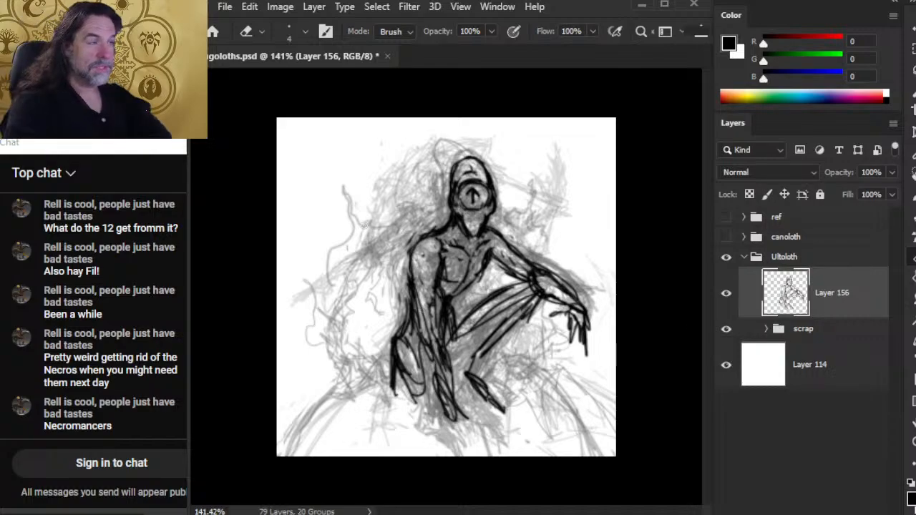
key("l")
mouse_move(454, 138)
left_mouse_down()
mouse_move(441, 171)
mouse_move(497, 171)
mouse_move(433, 143)
left_mouse_up()
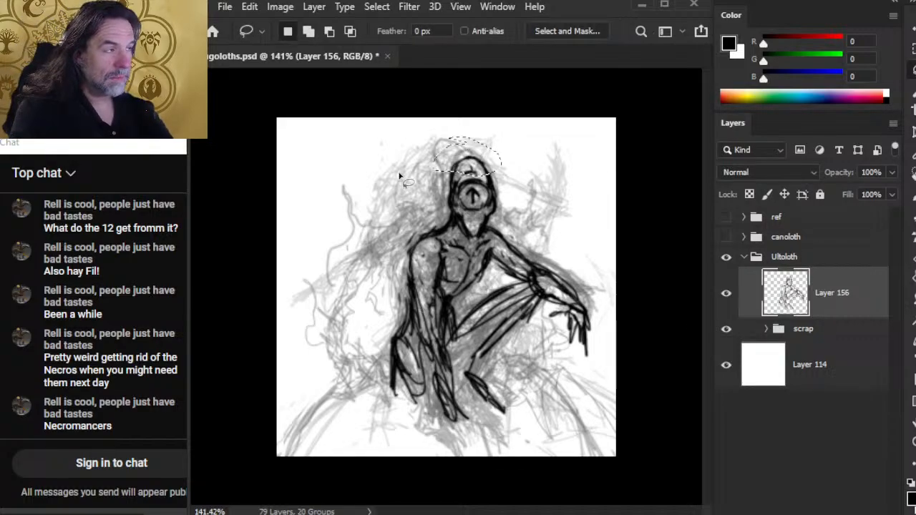
right_click(401, 173)
left_click(487, 329)
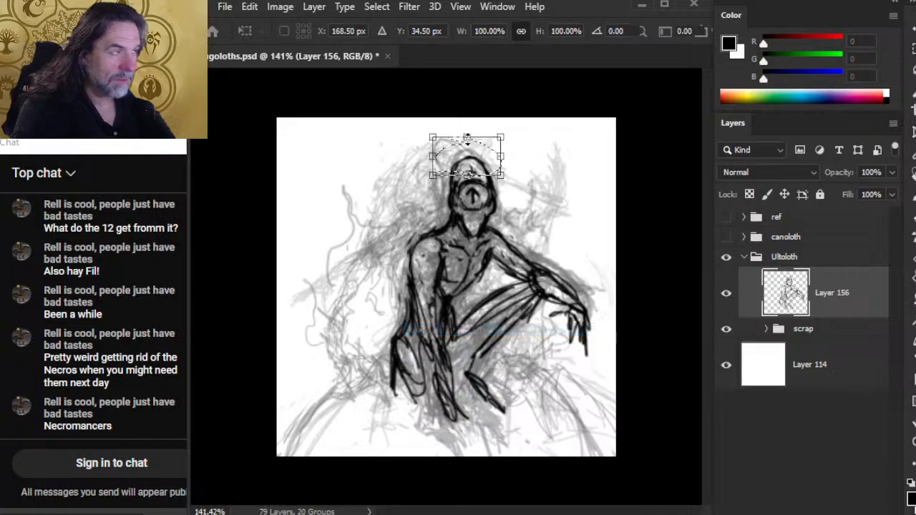
left_click_drag(469, 139, 469, 147)
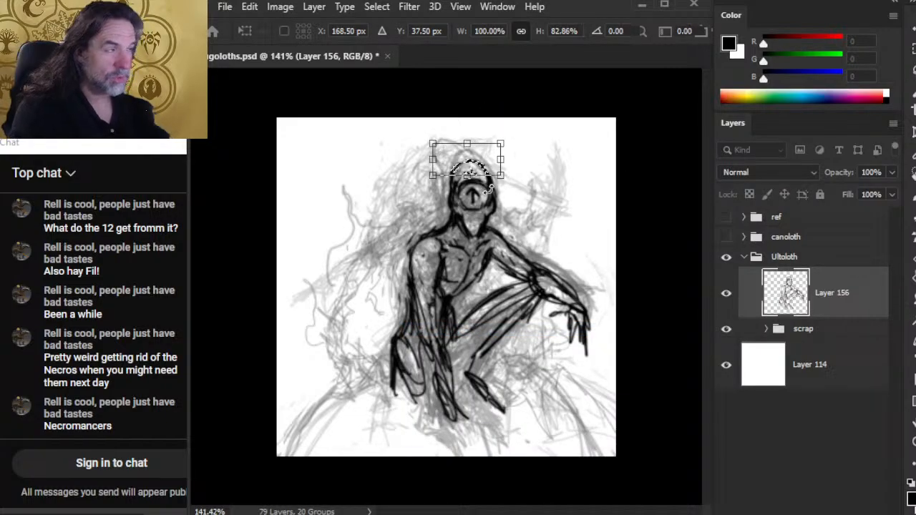
key("Return")
key("ctrl+d")
Refine the head's side contours beside the face circle with brush and eraser touch-ups.
key("e")
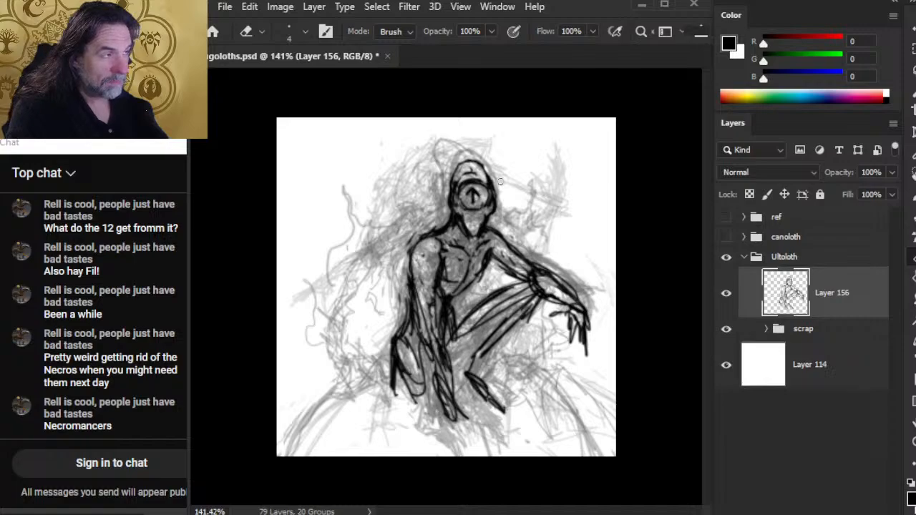
key("b")
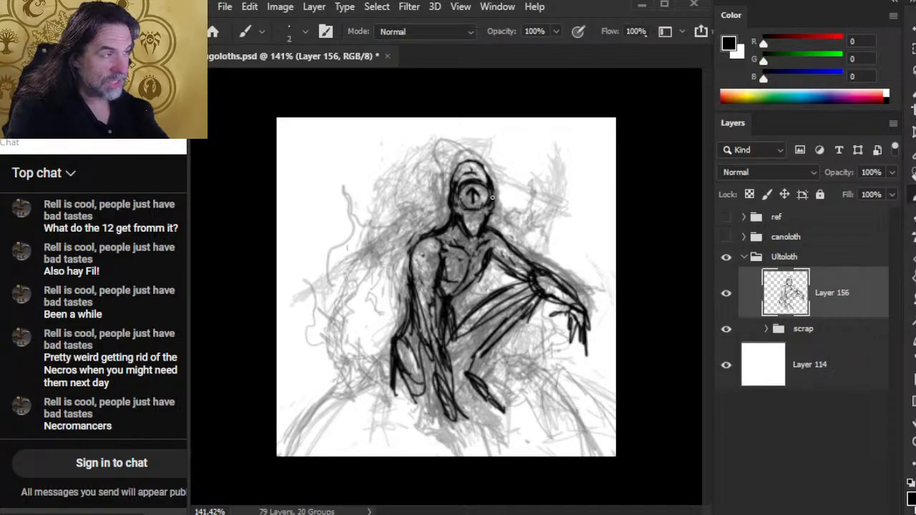
key("e")
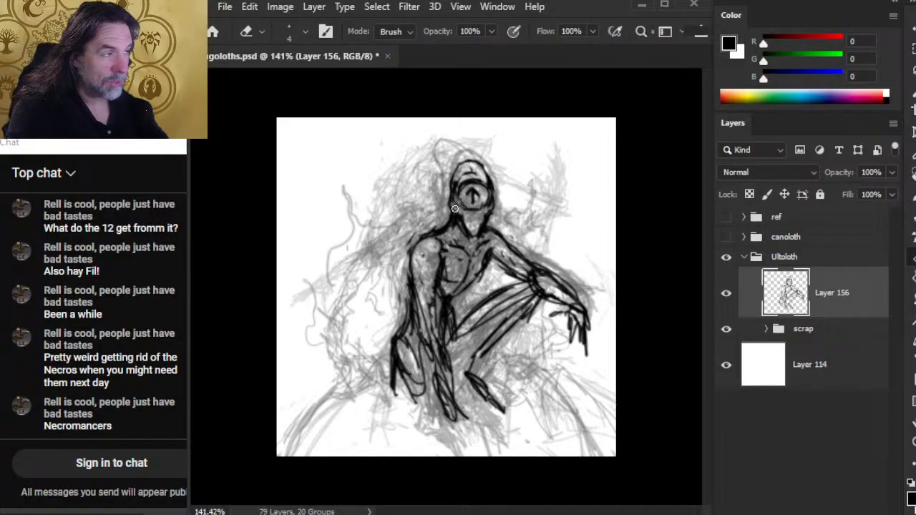
Refine the outline along both sides of the face around the large central eye with small brush and eraser strokes on Layer 156.
key("b")
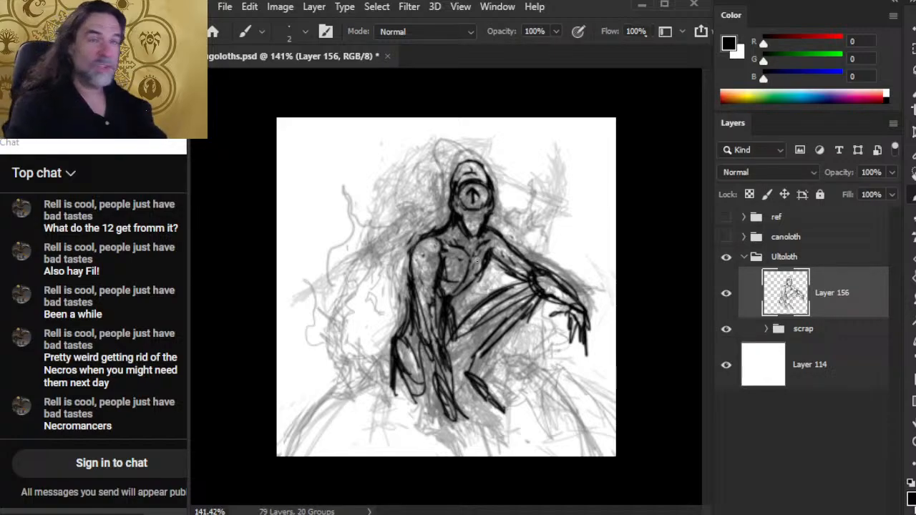
key("e")
key("b")
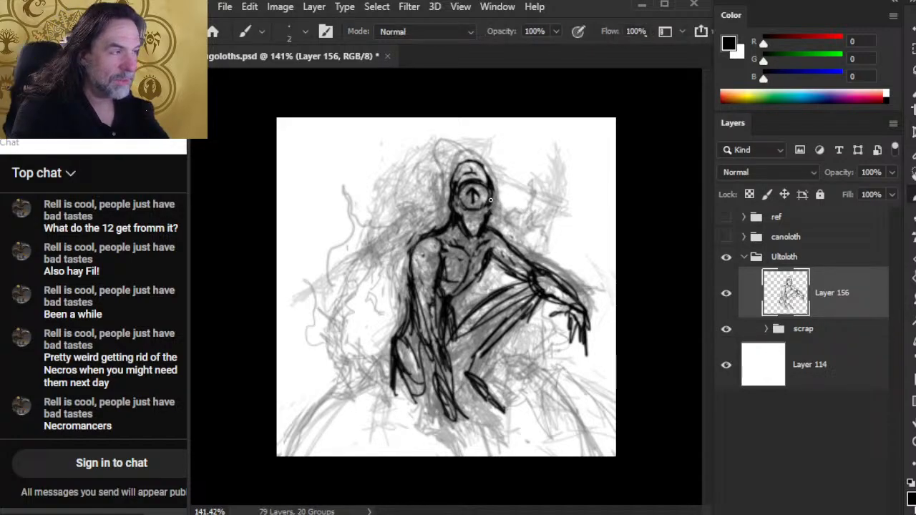
key("e")
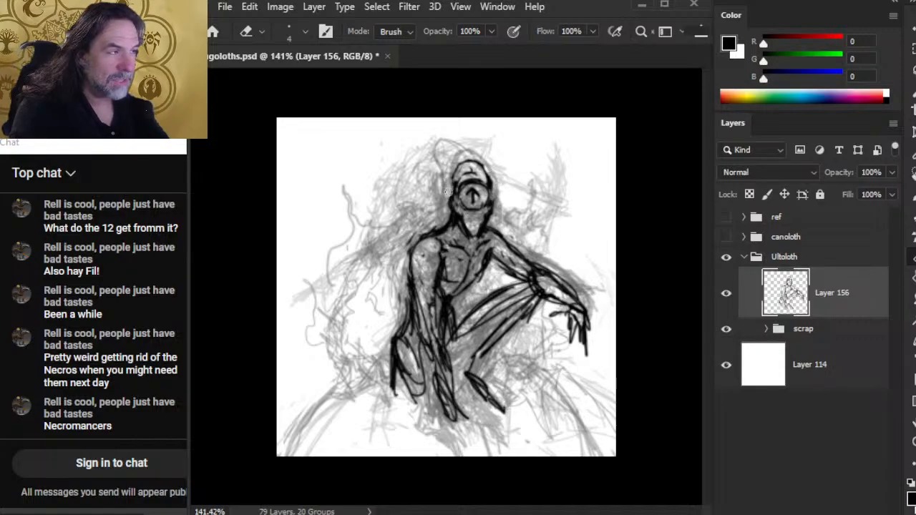
key("b")
key("e")
key("b")
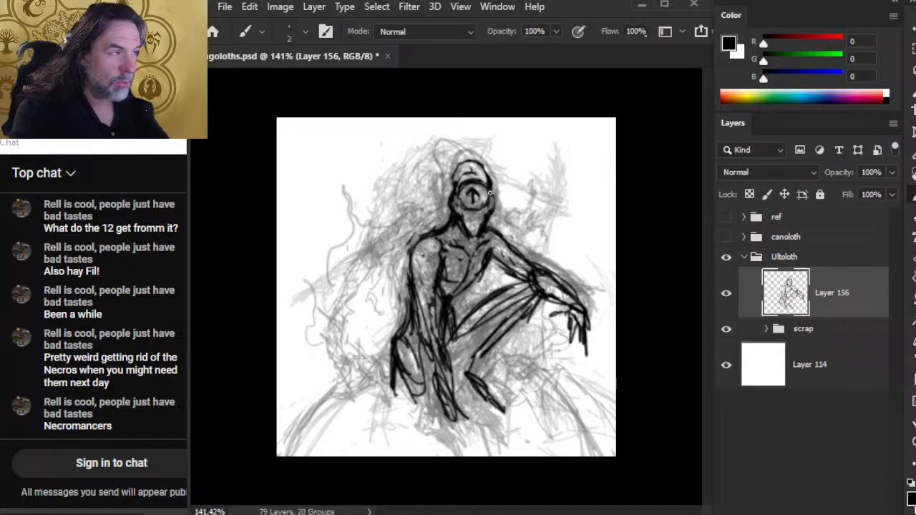
Trim and redraw the upper head contour and the side of the face beside the eye.
key("e")
key("b")
key("e")
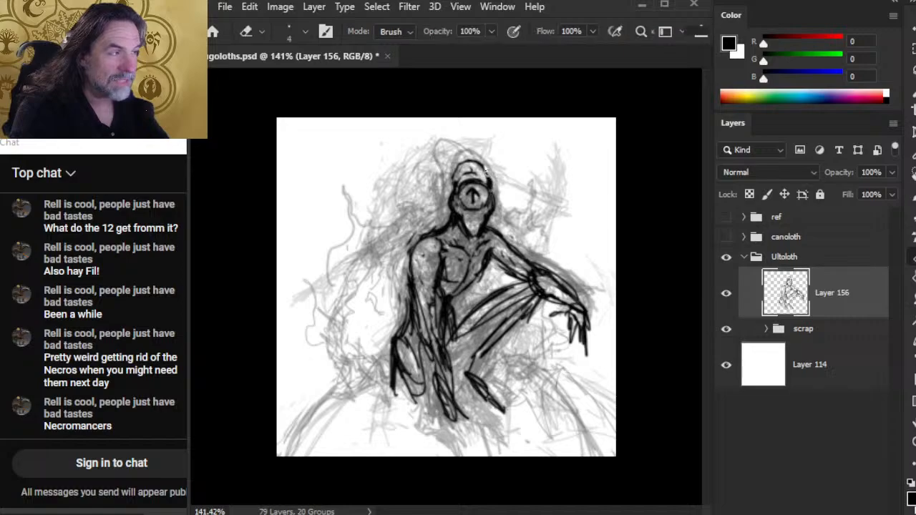
key("b")
key("e")
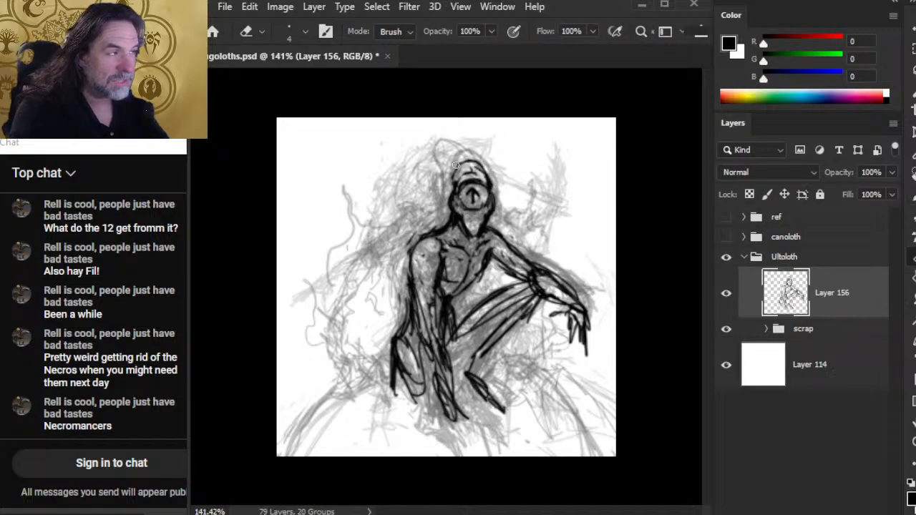
key("b")
mouse_move(449, 199)
left_mouse_down()
mouse_move(468, 159)
mouse_move(452, 200)
left_mouse_up()
key("e")
key("b")
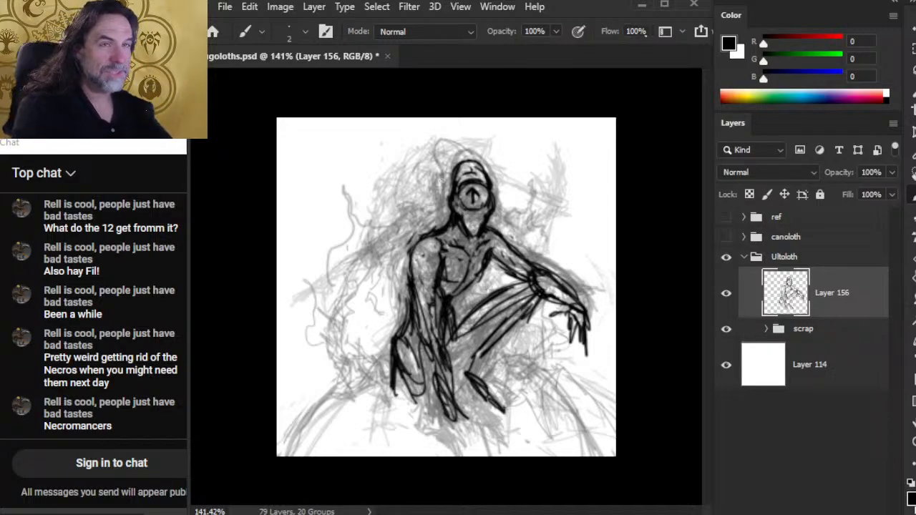
Reshape the crown into a taller, rounded skull and redraw its contour down to the side of the face.
key("e")
key("b")
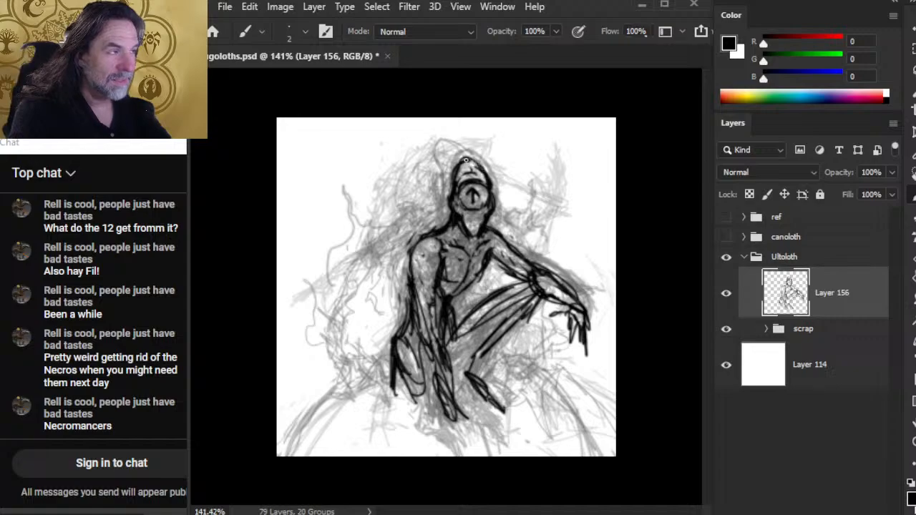
key("e")
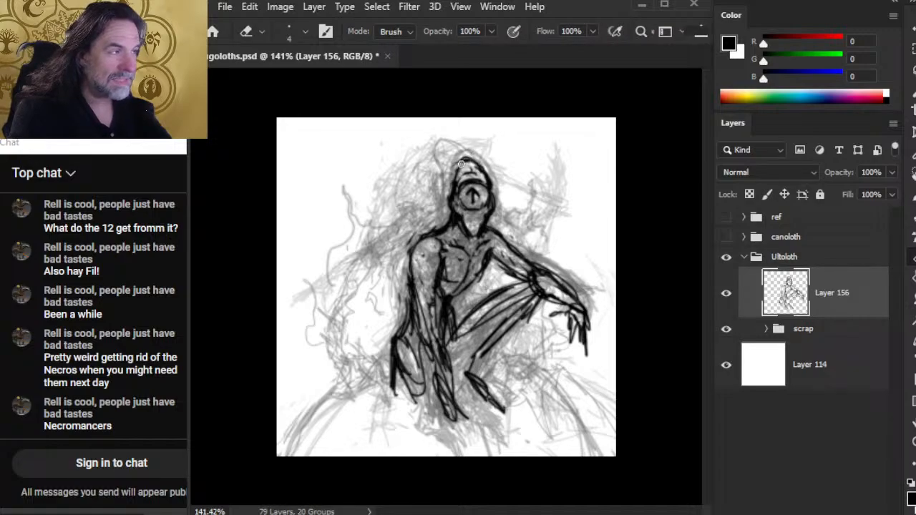
key("b")
left_click_drag(458, 159, 451, 193)
key("e")
key("b")
key("e")
key("b")
key("e")
key("b")
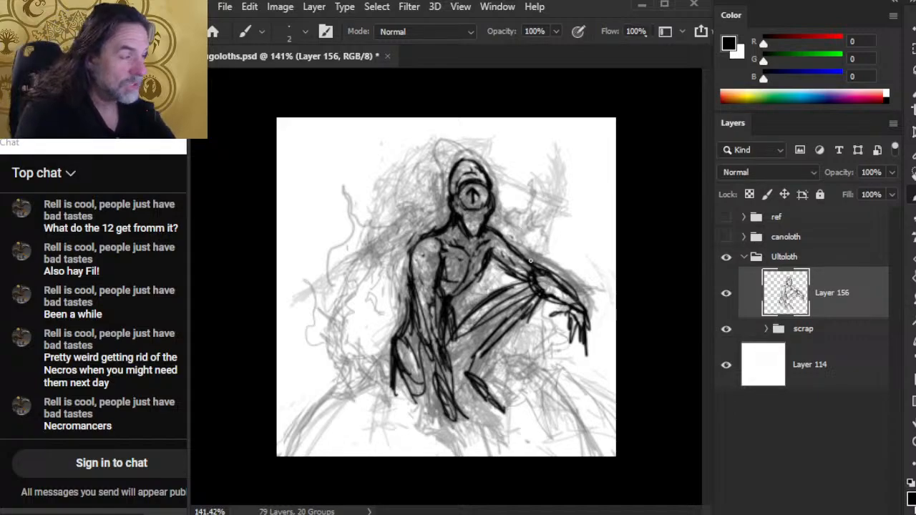
Clean up the hand hanging over the knee and draw the bent leg's shin, ankle and foot with heavier lines.
key("e")
mouse_move(554, 287)
left_mouse_down()
mouse_move(577, 304)
mouse_move(552, 273)
mouse_move(537, 277)
mouse_move(541, 296)
mouse_move(569, 318)
left_mouse_up()
key("b")
key("e")
key("b")
left_click_drag(515, 300, 465, 360)
key("e")
key("b")
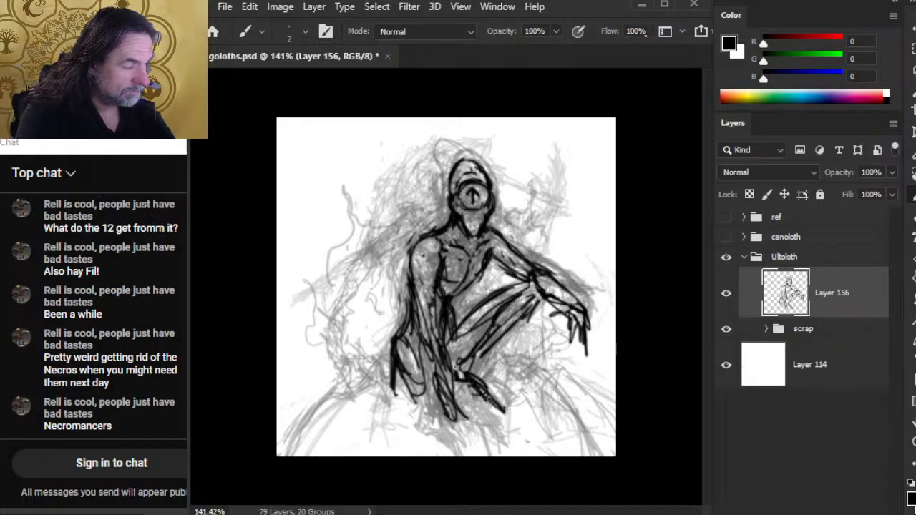
left_click_drag(485, 369, 500, 404)
mouse_move(515, 325)
left_mouse_down()
mouse_move(488, 349)
mouse_move(447, 350)
mouse_move(472, 350)
left_mouse_up()
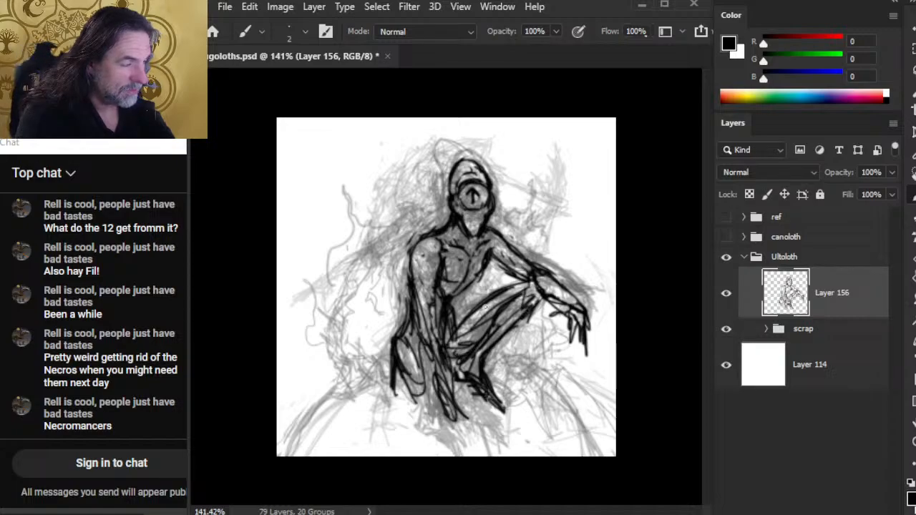
Strengthen the thigh lines of the raised leg and rework the knee and the wrist and hand resting on it.
left_click_drag(500, 296, 450, 340)
key("e")
key("b")
mouse_move(478, 305)
left_mouse_down()
mouse_move(452, 328)
mouse_move(461, 318)
left_mouse_up()
key("e")
mouse_move(510, 292)
left_mouse_down()
mouse_move(535, 302)
mouse_move(559, 277)
mouse_move(550, 266)
mouse_move(546, 321)
left_mouse_up()
key("b")
key("e")
key("b")
left_click_drag(538, 283, 566, 315)
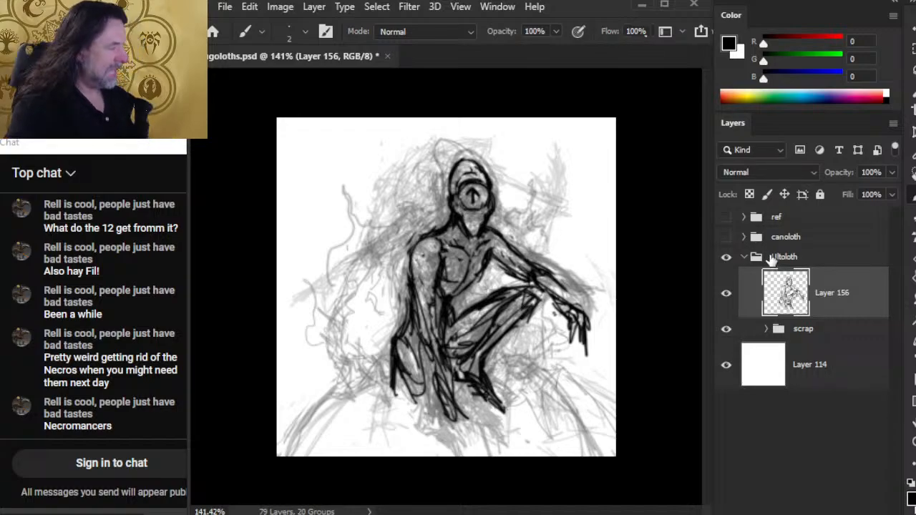
Hide Layer 156, add a new layer above it and rough in an alternative head with a swept-back skull and narrow jaw.
left_click(726, 293)
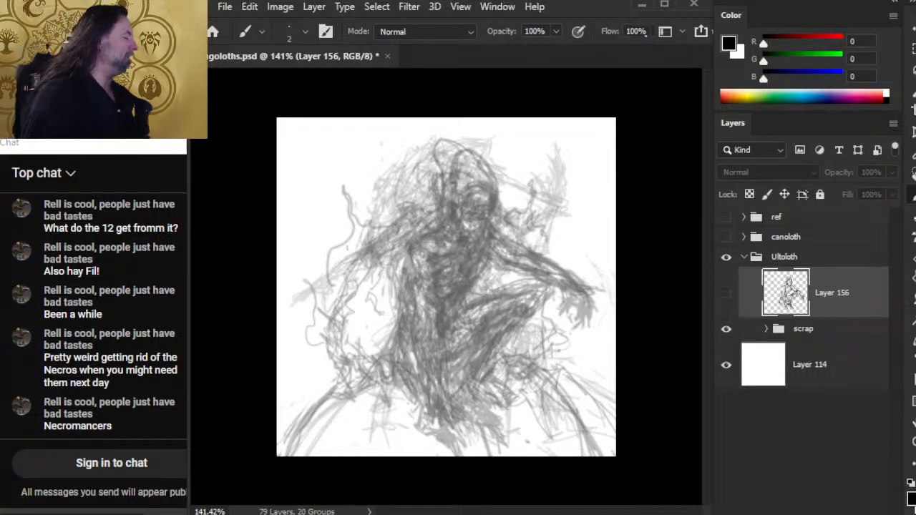
key("ctrl+shift+alt+n")
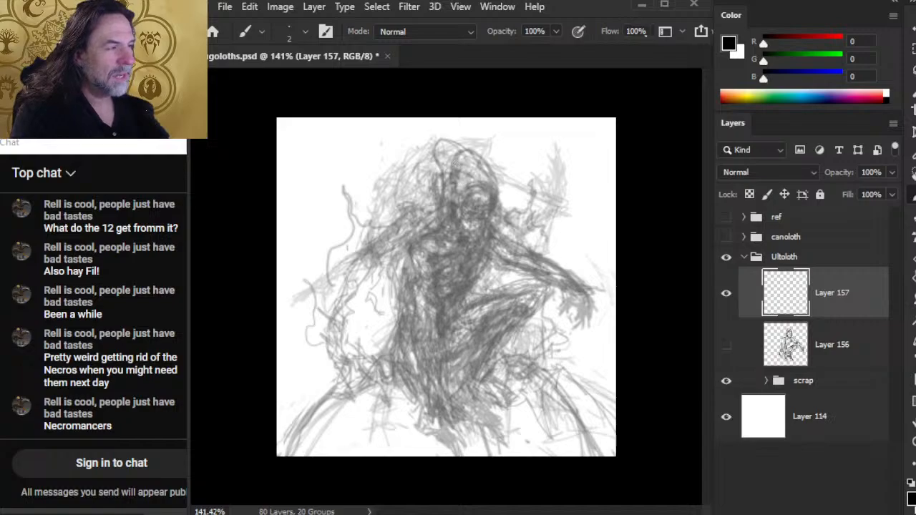
left_click_drag(452, 160, 491, 176)
left_click_drag(430, 172, 469, 155)
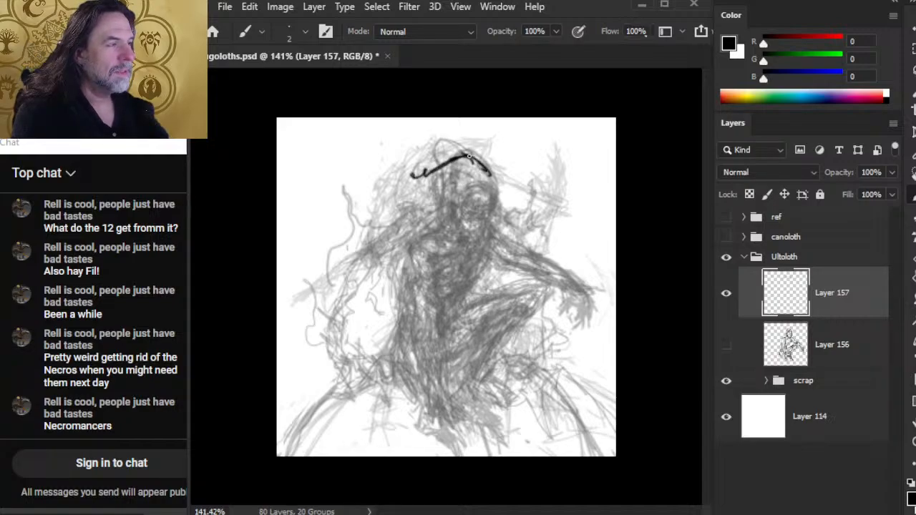
mouse_move(415, 184)
left_mouse_down()
mouse_move(488, 209)
mouse_move(499, 188)
mouse_move(473, 201)
mouse_move(463, 229)
mouse_move(455, 207)
mouse_move(492, 218)
left_mouse_up()
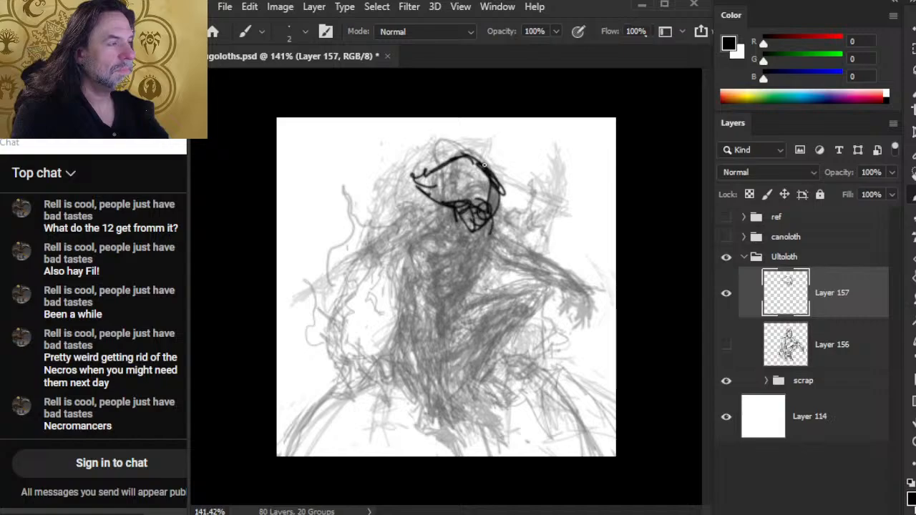
Add a brow curve inside the new head and reinforce its skull, lower edge and jaw lines.
key("e")
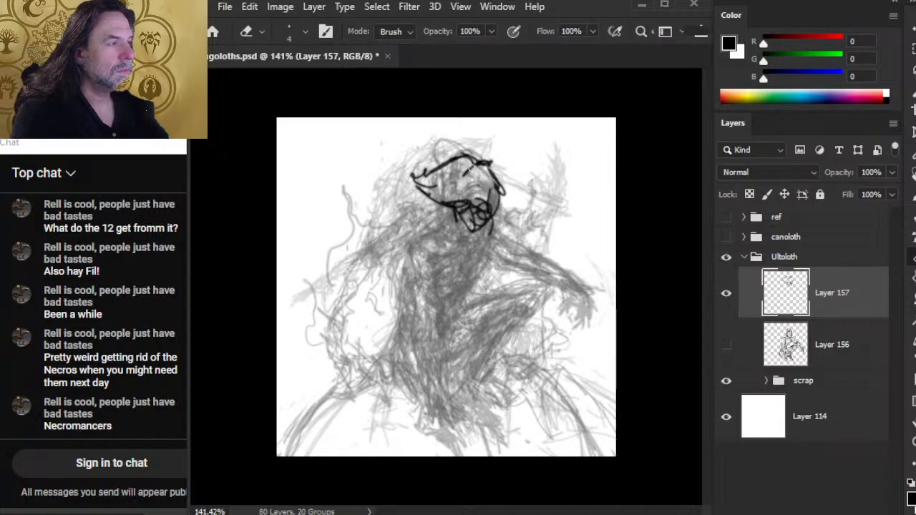
key("b")
mouse_move(461, 156)
left_mouse_down()
mouse_move(494, 165)
mouse_move(416, 175)
left_mouse_up()
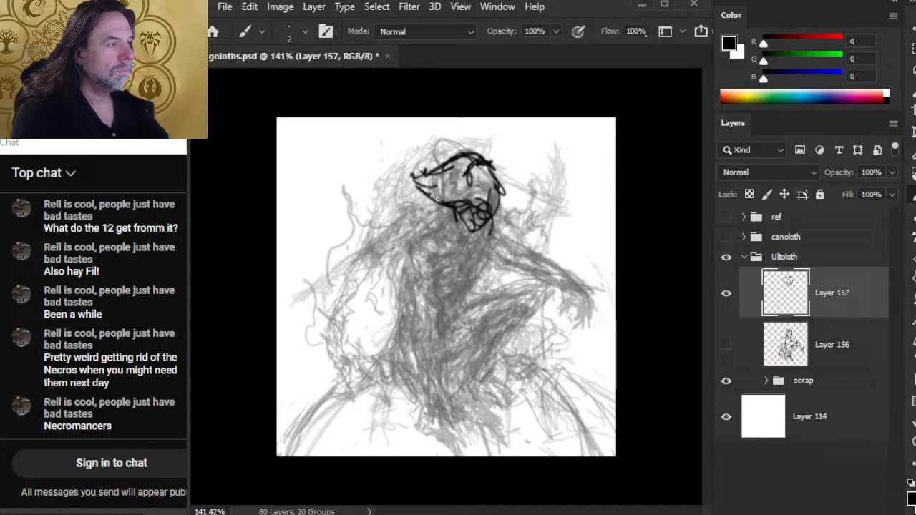
mouse_move(456, 216)
left_mouse_down()
mouse_move(483, 232)
mouse_move(500, 187)
mouse_move(483, 232)
left_mouse_up()
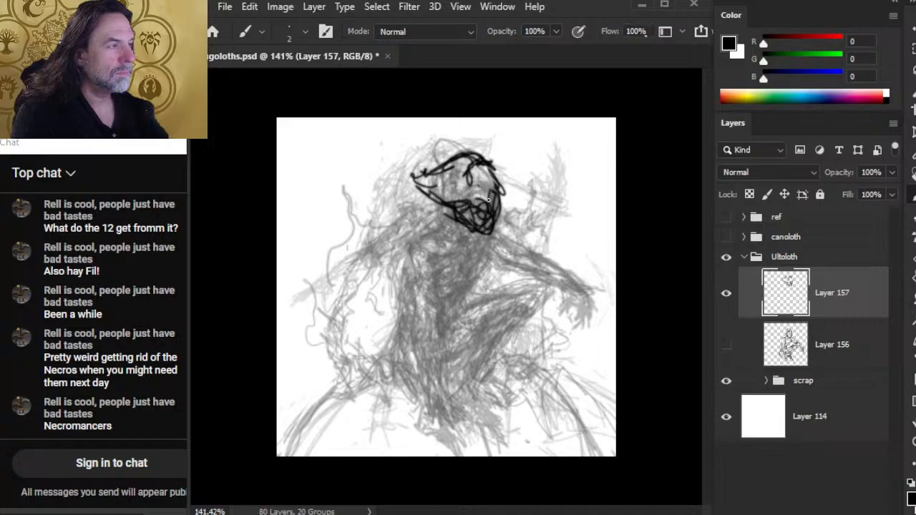
Clean up the lower face, then sketch the neck, collar and shoulders with the start of an upper arm.
key("e")
mouse_move(486, 190)
left_mouse_down()
mouse_move(479, 212)
mouse_move(464, 187)
mouse_move(474, 199)
mouse_move(442, 232)
mouse_move(445, 247)
mouse_move(465, 236)
mouse_move(452, 244)
mouse_move(411, 220)
mouse_move(395, 242)
mouse_move(421, 226)
mouse_move(472, 247)
mouse_move(470, 238)
mouse_move(519, 307)
left_mouse_up()
key("b")
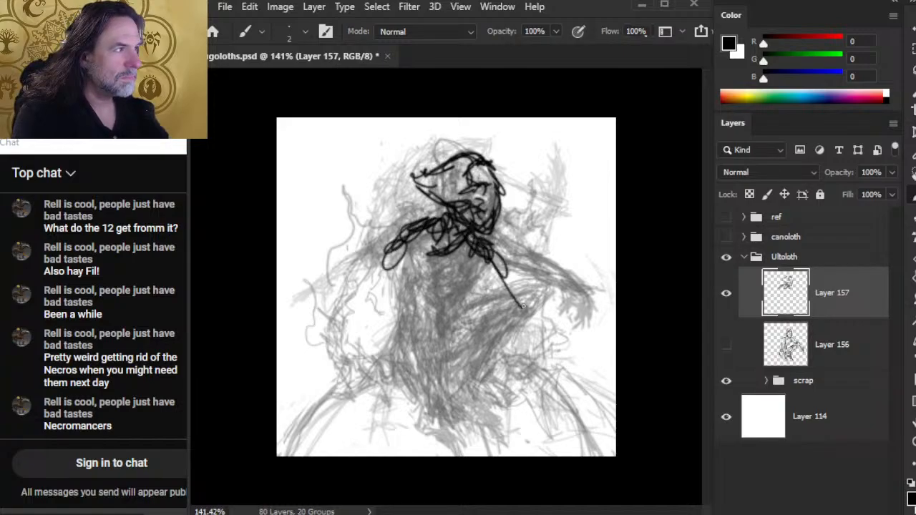
left_click_drag(491, 272, 521, 321)
mouse_move(435, 228)
left_mouse_down()
mouse_move(436, 263)
mouse_move(398, 236)
mouse_move(408, 266)
mouse_move(431, 287)
left_mouse_up()
Clear the stray lines inside the eye socket and start shaping a round eye beneath the brow.
key("e")
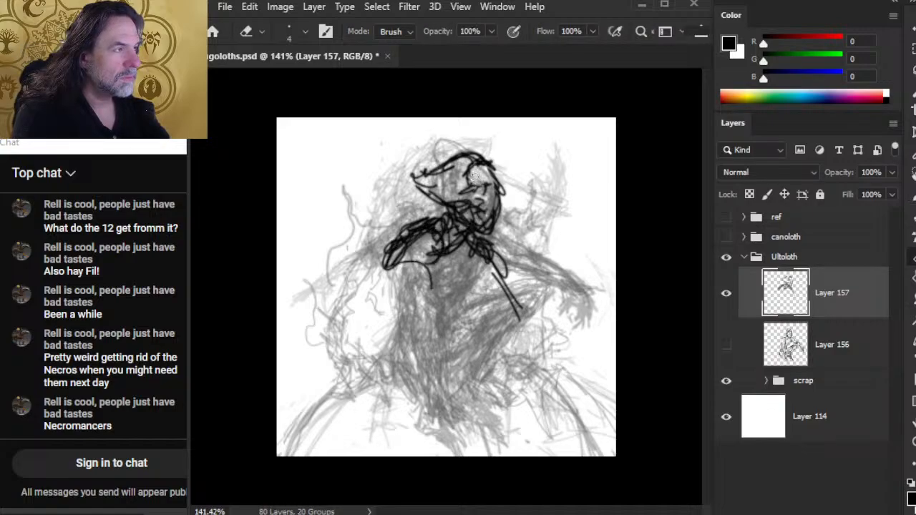
key("b")
key("e")
key("b")
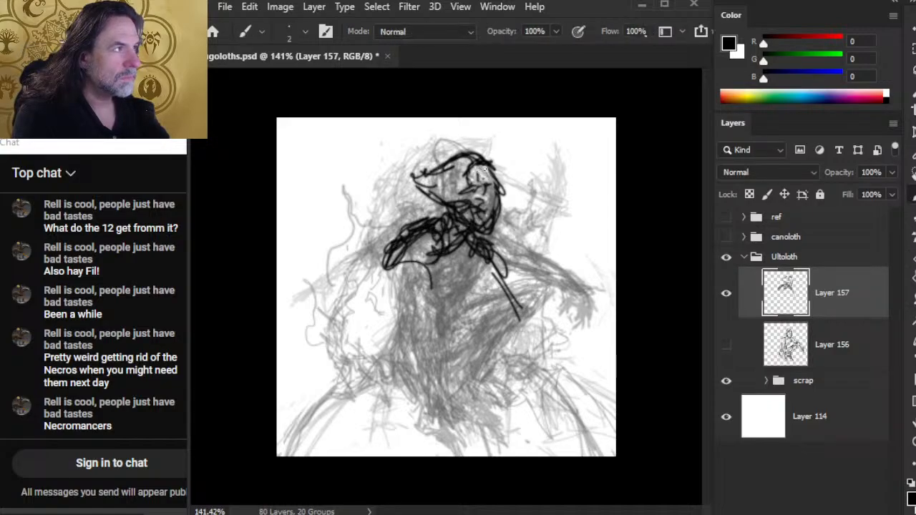
key("e")
key("b")
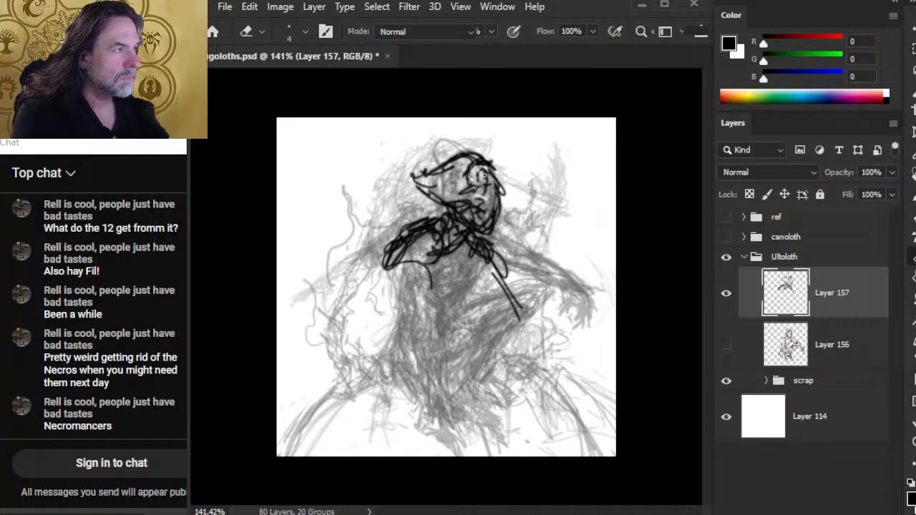
key("e")
key("b")
key("e")
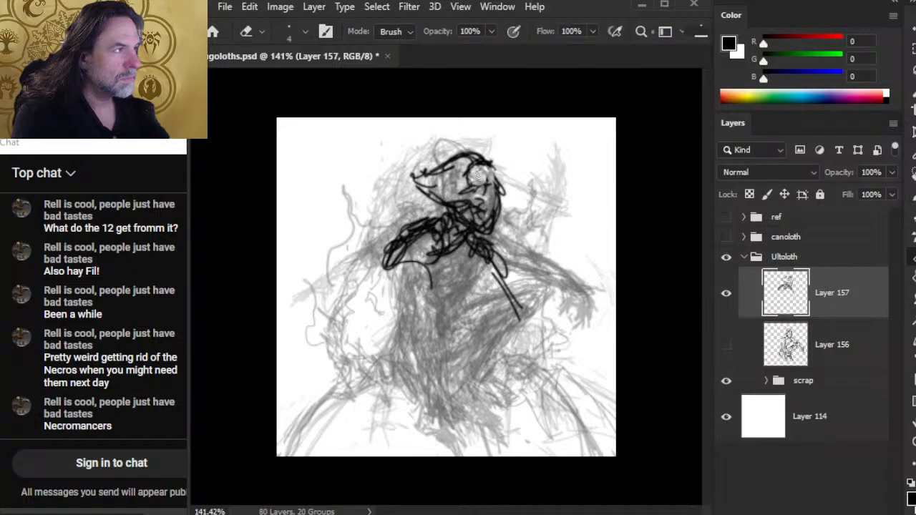
key("b")
Correct the outer edge of the round eye and the adjoining face contour with alternating eraser and brush strokes.
key("e")
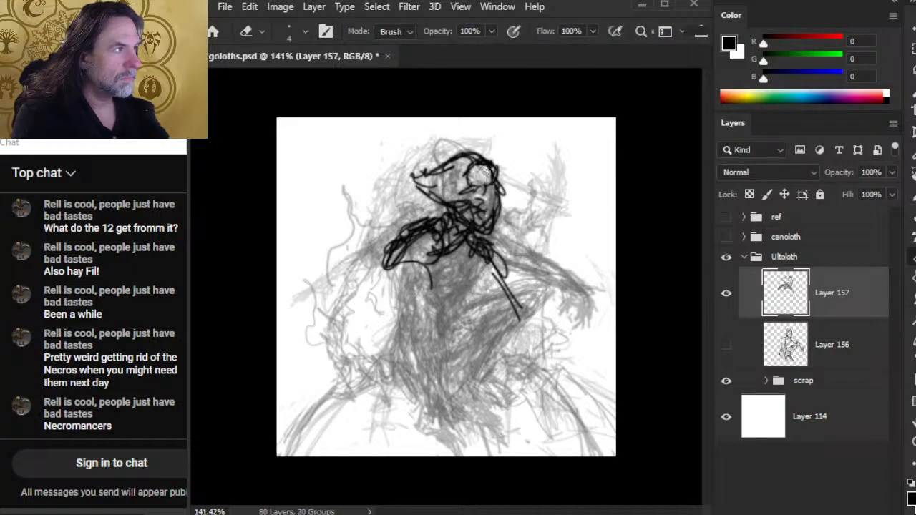
key("b")
key("e")
left_click_drag(492, 179, 490, 187)
key("b")
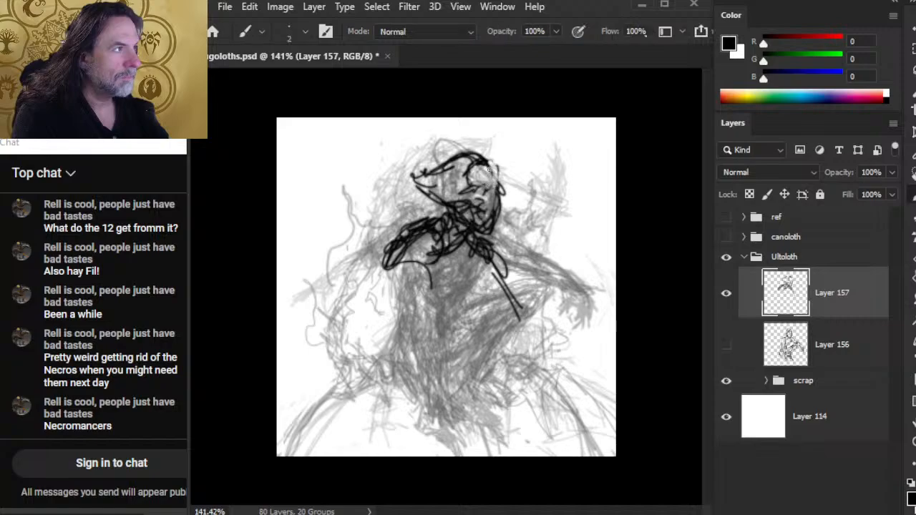
key("e")
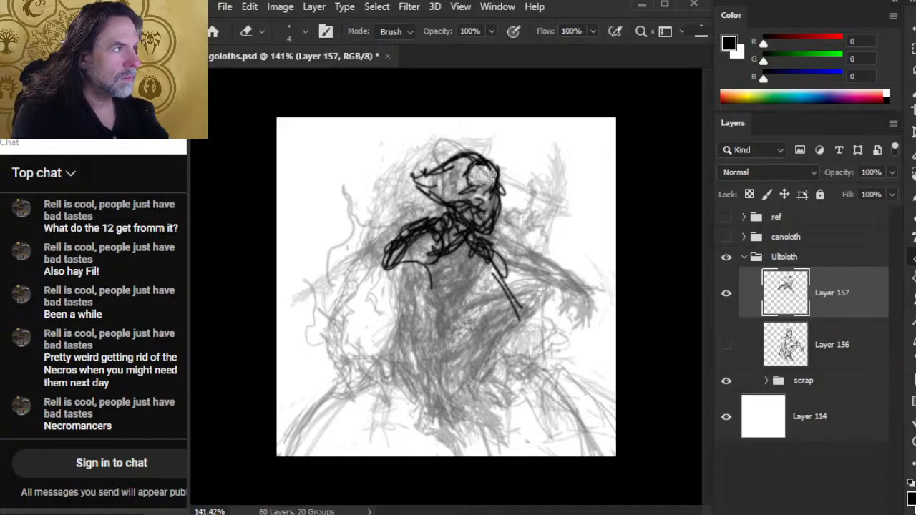
key("b")
key("e")
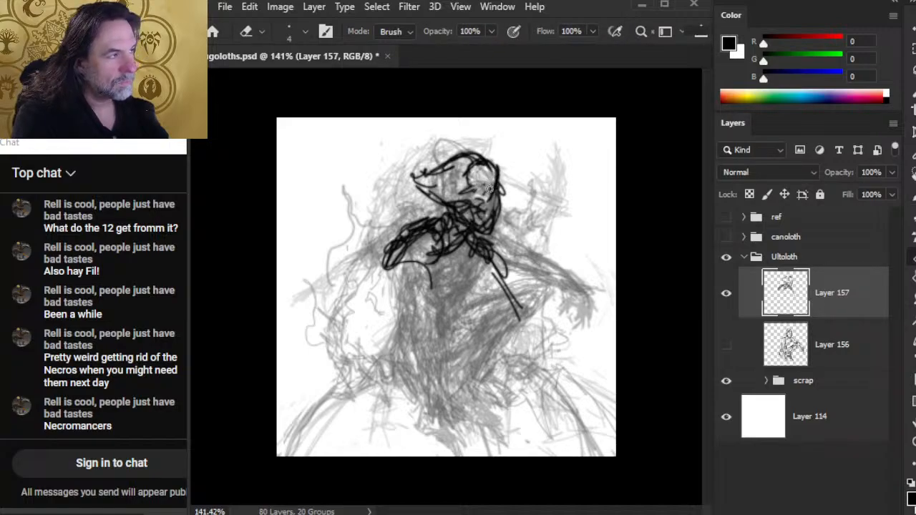
key("b")
Close the lower rim of the round eye and firm up the cheek and outer face contour below it.
mouse_move(470, 182)
left_mouse_down()
mouse_move(482, 193)
mouse_move(468, 192)
mouse_move(489, 196)
mouse_move(495, 185)
left_mouse_up()
key("e")
key("b")
key("e")
key("b")
left_click_drag(496, 216, 501, 191)
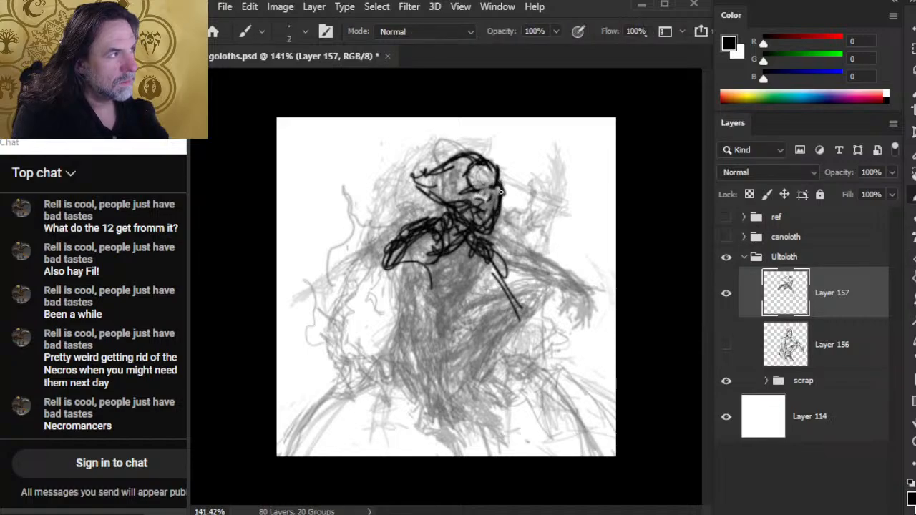
key("e")
key("b")
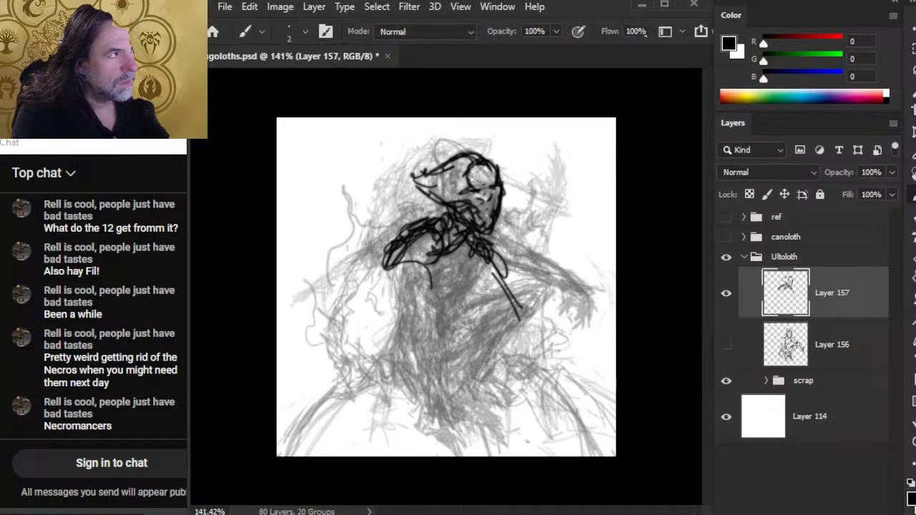
Sketch both arms from the shoulders, one with a long forearm reaching the canvas's lower edge and one bent at the elbow.
mouse_move(427, 248)
left_mouse_down()
mouse_move(401, 274)
mouse_move(419, 249)
mouse_move(403, 270)
mouse_move(416, 251)
mouse_move(407, 251)
mouse_move(403, 271)
mouse_move(444, 402)
left_mouse_up()
mouse_move(415, 285)
left_mouse_down()
mouse_move(436, 377)
mouse_move(430, 368)
mouse_move(502, 462)
left_mouse_up()
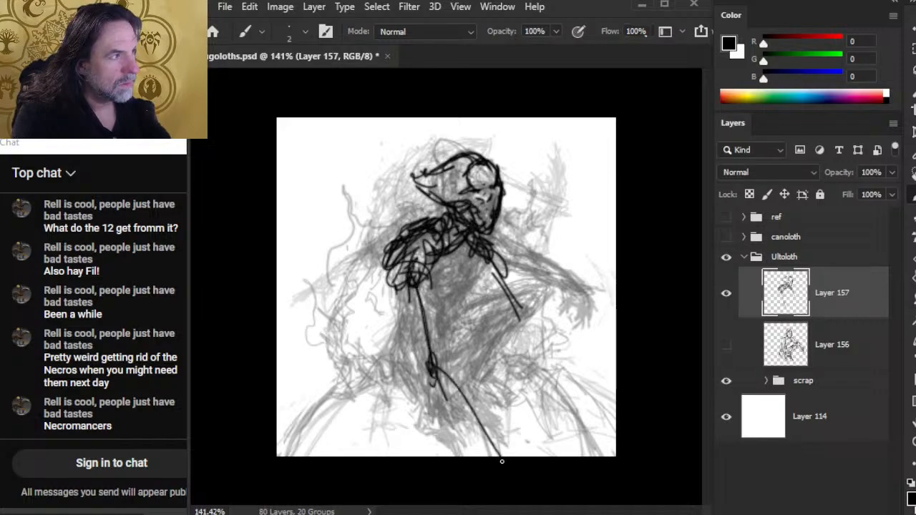
left_click_drag(437, 375, 493, 438)
mouse_move(475, 257)
left_mouse_down()
mouse_move(519, 286)
mouse_move(508, 283)
mouse_move(507, 347)
left_mouse_up()
left_click_drag(512, 299, 505, 360)
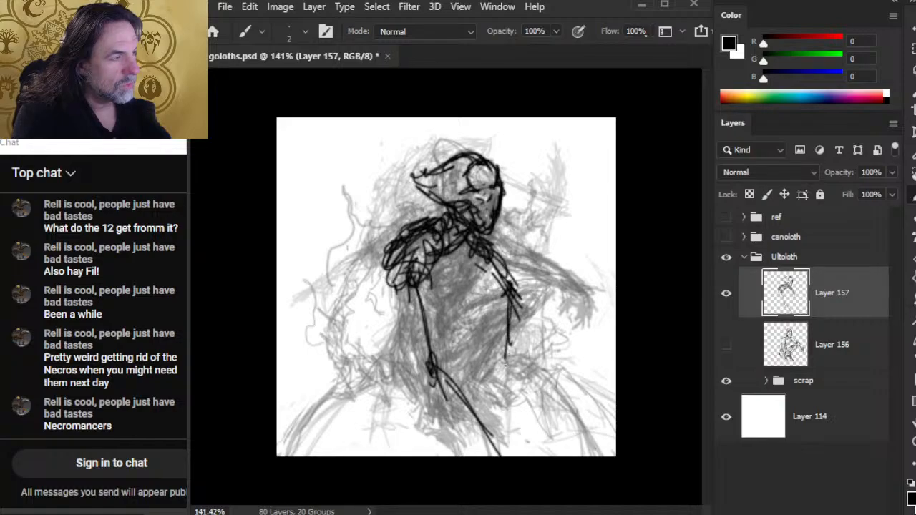
Erase the long forearm and its elbow, leaving most of the upper arm in place.
key("e")
left_click_drag(494, 430, 501, 455)
left_click_drag(433, 357, 422, 399)
left_click_drag(436, 342, 429, 395)
left_click_drag(492, 436, 462, 386)
left_click_drag(437, 349, 469, 413)
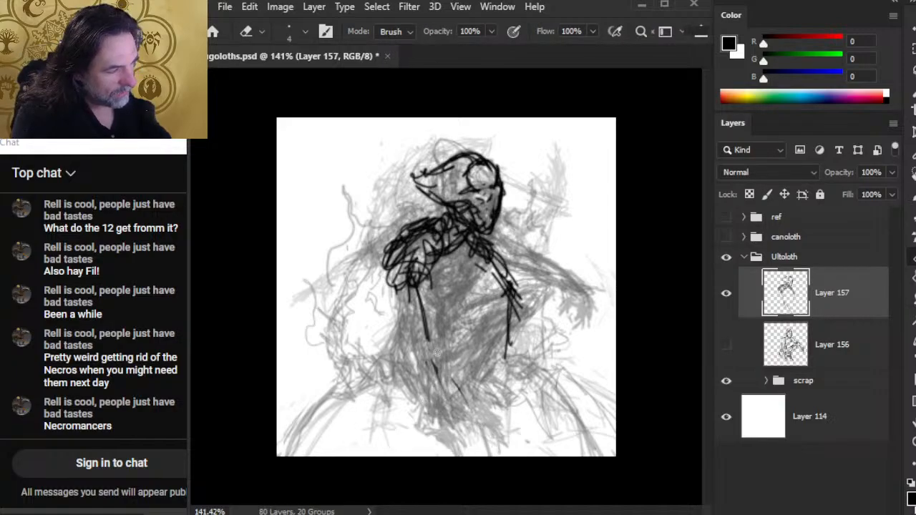
Sketch the near arm's elbow and a forearm slanting down across the body, then trim the lines with the eraser.
key("b")
left_click_drag(415, 254, 428, 342)
mouse_move(424, 289)
left_mouse_down()
mouse_move(428, 343)
mouse_move(418, 362)
mouse_move(484, 401)
left_mouse_up()
key("e")
mouse_move(427, 345)
left_mouse_down()
mouse_move(484, 405)
mouse_move(459, 395)
left_mouse_up()
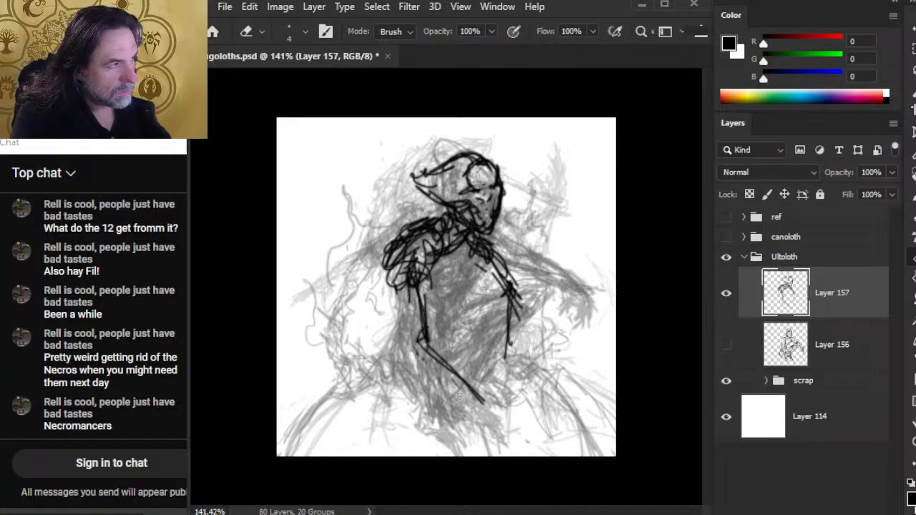
Sketch a small hand with spread fingers at the end of the far arm and reinforce the forearm above it.
key("b")
mouse_move(500, 358)
left_mouse_down()
mouse_move(505, 333)
mouse_move(526, 365)
left_mouse_up()
mouse_move(505, 330)
left_mouse_down()
mouse_move(493, 351)
mouse_move(524, 357)
left_mouse_up()
left_click_drag(523, 357, 495, 266)
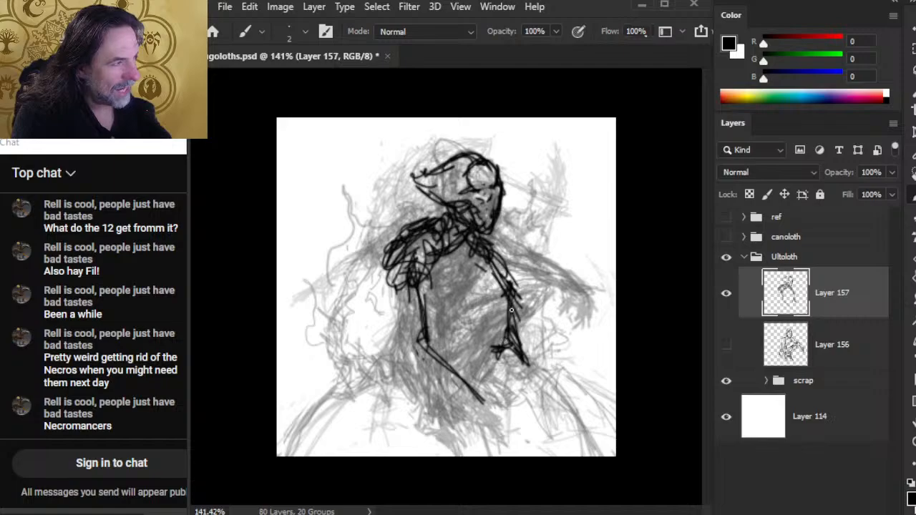
left_click_drag(509, 306, 490, 255)
Clear the scribbled mass from the near shoulder and block in the back curve and rib cage with short strokes.
key("e")
mouse_move(416, 224)
left_mouse_down()
mouse_move(384, 258)
mouse_move(421, 223)
mouse_move(385, 279)
left_mouse_up()
key("b")
left_click_drag(405, 245, 400, 259)
left_click_drag(462, 236, 441, 262)
mouse_move(453, 256)
left_mouse_down()
mouse_move(432, 265)
mouse_move(437, 276)
mouse_move(462, 262)
mouse_move(451, 279)
mouse_move(428, 282)
left_mouse_up()
key("e")
key("b")
key("e")
mouse_move(450, 241)
left_mouse_down()
mouse_move(439, 269)
mouse_move(459, 246)
mouse_move(433, 289)
left_mouse_up()
Draw the belly and back contours below the rib cage and erase stray lines inside the torso.
key("b")
mouse_move(460, 261)
left_mouse_down()
mouse_move(437, 287)
mouse_move(452, 305)
mouse_move(412, 313)
left_mouse_up()
left_click_drag(399, 259, 392, 307)
left_click_drag(405, 312, 398, 262)
key("e")
mouse_move(460, 281)
left_mouse_down()
mouse_move(451, 301)
mouse_move(453, 273)
mouse_move(423, 312)
left_mouse_up()
Extend the back contour down to the waist and hip, and rough in the far thigh's upper line.
key("b")
left_click_drag(395, 282, 410, 309)
mouse_move(400, 306)
left_mouse_down()
mouse_move(394, 285)
mouse_move(410, 322)
left_mouse_up()
left_click_drag(412, 330, 396, 289)
mouse_move(404, 330)
left_mouse_down()
mouse_move(436, 314)
mouse_move(466, 344)
mouse_move(455, 334)
mouse_move(458, 345)
mouse_move(505, 299)
left_mouse_up()
key("e")
key("b")
left_click_drag(460, 335, 508, 304)
key("e")
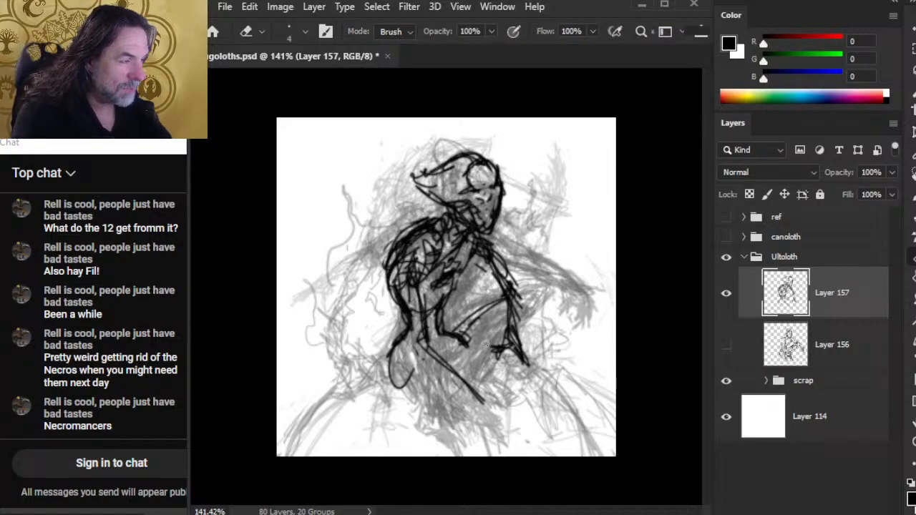
Erase the far arm's hand, forearm and elbow, leaving the upper arm below the shoulder.
mouse_move(493, 355)
left_mouse_down()
mouse_move(503, 298)
mouse_move(505, 360)
left_mouse_up()
mouse_move(514, 294)
left_mouse_down()
mouse_move(520, 362)
mouse_move(514, 295)
left_mouse_up()
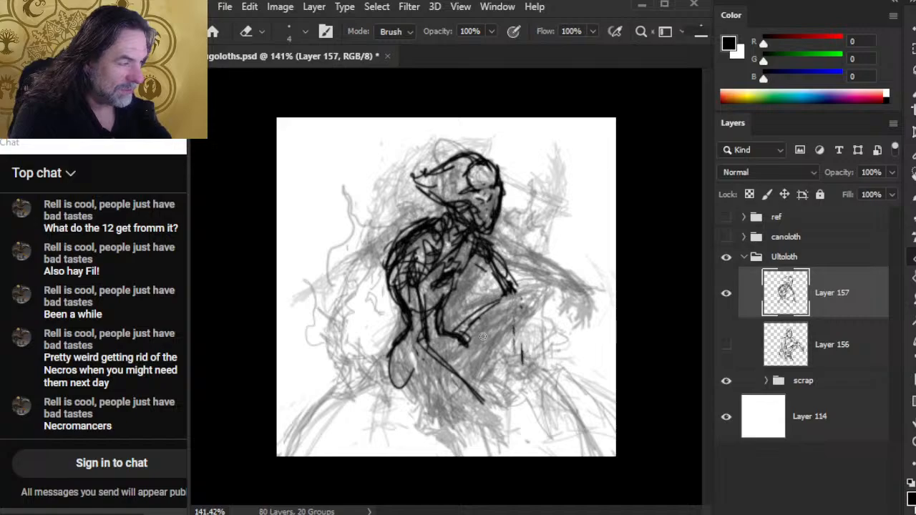
left_click_drag(513, 353, 522, 365)
left_click_drag(513, 295, 492, 271)
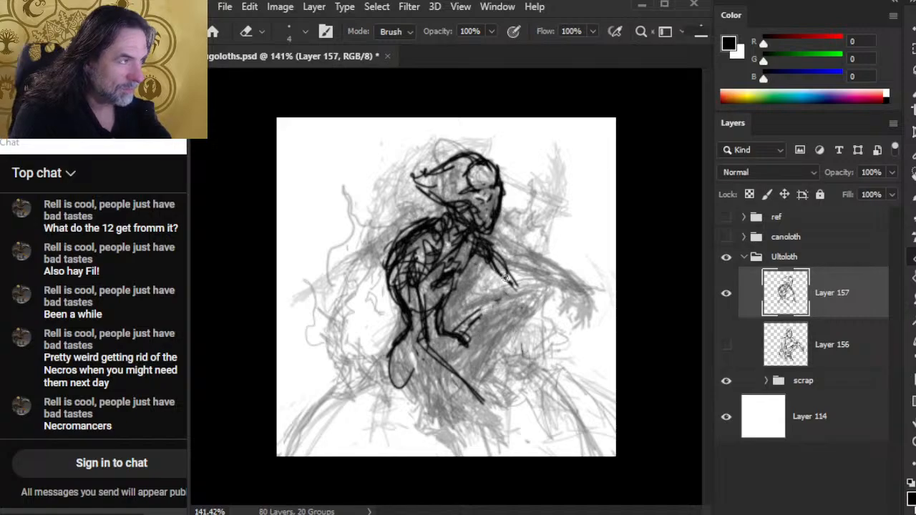
Draw the far leg with its thigh, raised knee and folded shin, and restate the upper arm reaching toward the knee.
key("b")
left_click_drag(464, 343, 530, 299)
left_click_drag(470, 326, 548, 289)
mouse_move(549, 312)
left_mouse_down()
mouse_move(545, 289)
mouse_move(541, 320)
mouse_move(472, 368)
left_mouse_up()
mouse_move(490, 258)
left_mouse_down()
mouse_move(525, 288)
mouse_move(541, 286)
mouse_move(517, 282)
left_mouse_up()
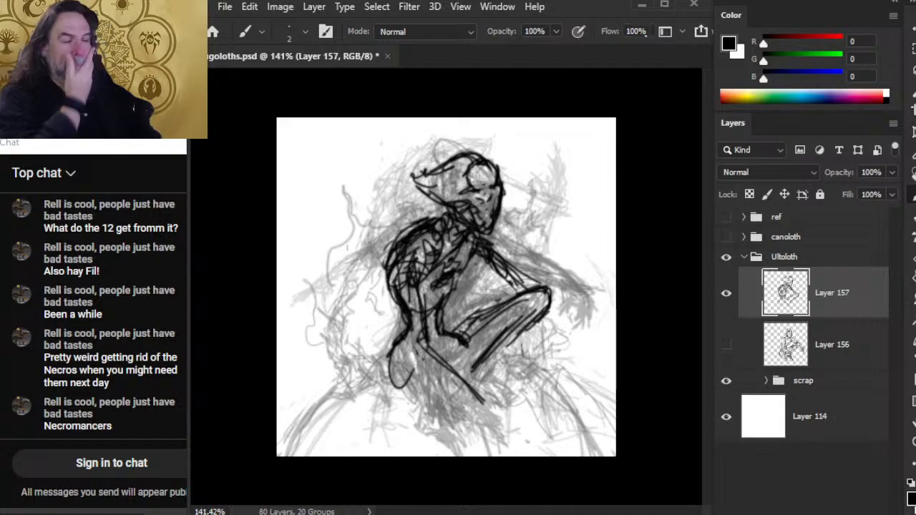
Sketch the near leg with its knee pointing outward behind the back, fill in the folded calf, and trim the foot end.
mouse_move(417, 358)
left_mouse_down()
mouse_move(369, 330)
mouse_move(390, 337)
mouse_move(327, 316)
mouse_move(365, 367)
mouse_move(408, 399)
left_mouse_up()
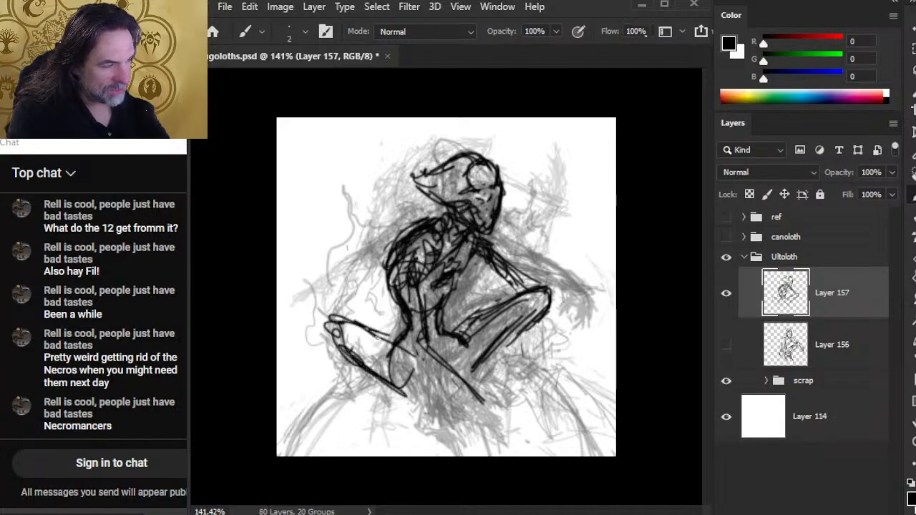
left_click_drag(358, 362, 405, 405)
left_click_drag(345, 329, 417, 405)
left_click_drag(394, 343, 434, 428)
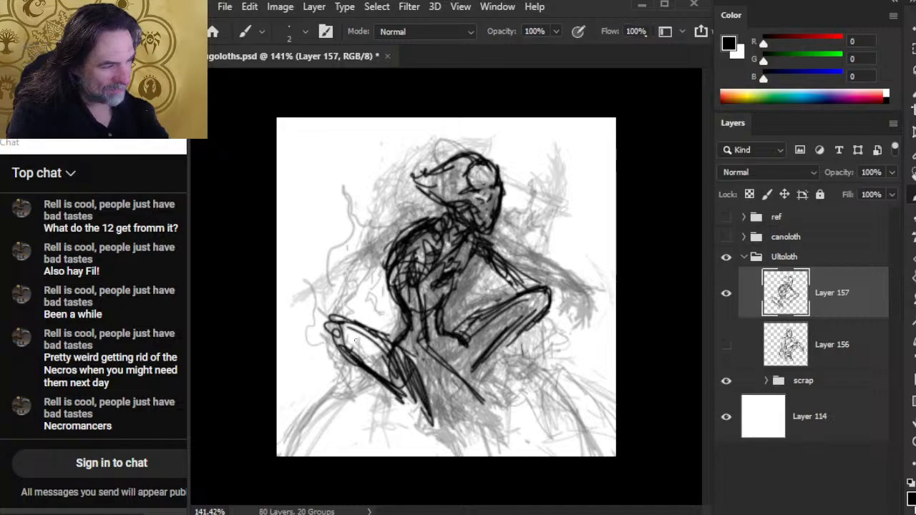
left_click_drag(336, 332, 422, 399)
left_click_drag(379, 353, 433, 424)
key("e")
left_click_drag(347, 358, 431, 420)
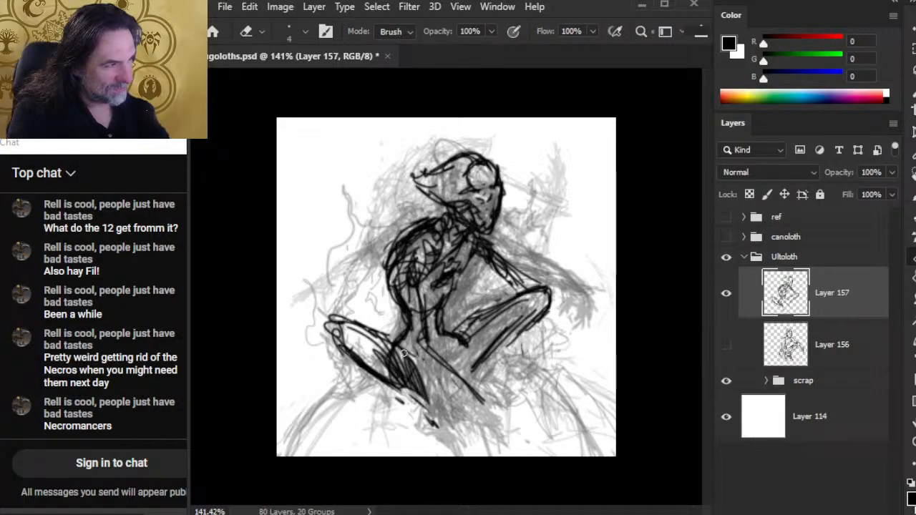
Restate the waist contour and redraw the near upper arm's inner edge from the shoulder down to the elbow.
key("b")
left_click_drag(404, 344, 397, 314)
key("e")
mouse_move(433, 259)
left_mouse_down()
mouse_move(415, 325)
mouse_move(432, 353)
left_mouse_up()
key("b")
mouse_move(411, 258)
left_mouse_down()
mouse_move(400, 284)
mouse_move(432, 319)
left_mouse_up()
mouse_move(431, 336)
left_mouse_down()
mouse_move(423, 280)
mouse_move(433, 353)
left_mouse_up()
key("e")
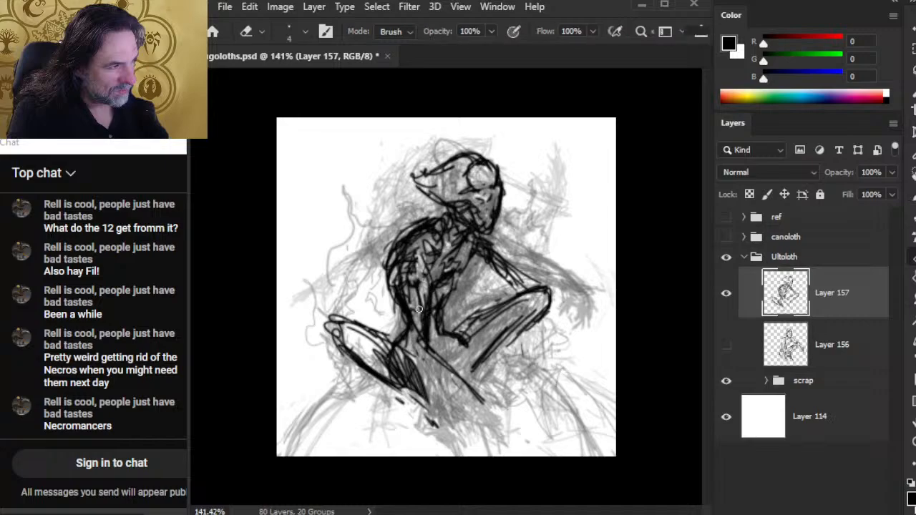
Erase the old lines inside the near upper arm and close the contour at the elbow.
left_click_drag(420, 280, 417, 341)
mouse_move(413, 295)
left_mouse_down()
mouse_move(425, 349)
mouse_move(430, 336)
mouse_move(422, 352)
left_mouse_up()
key("b")
mouse_move(432, 342)
left_mouse_down()
mouse_move(421, 279)
mouse_move(424, 352)
left_mouse_up()
key("e")
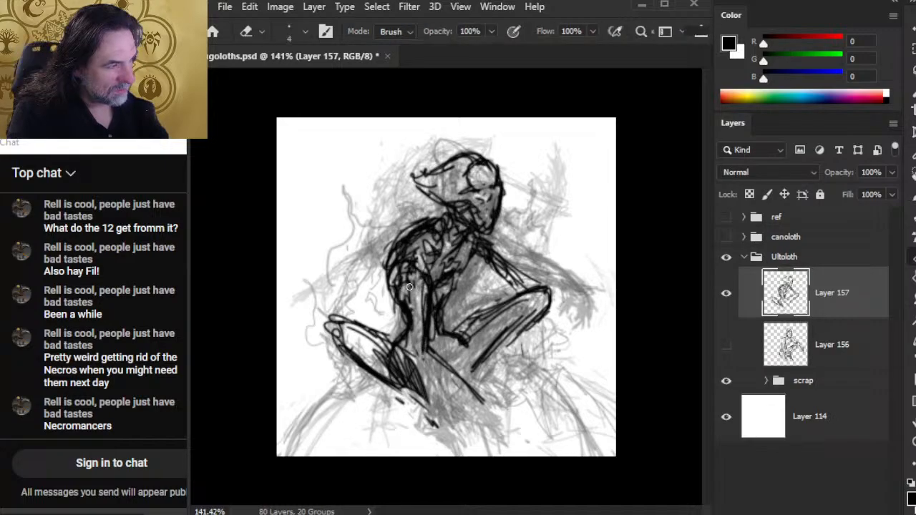
Draw the near upper arm's outer contour and continue it into a tapered forearm planted between the legs.
key("b")
left_click_drag(397, 273, 420, 354)
left_click_drag(394, 271, 422, 356)
left_click_drag(416, 313, 457, 411)
left_click_drag(409, 333, 440, 389)
left_click_drag(422, 356, 454, 413)
left_click_drag(426, 375, 468, 439)
left_click_drag(442, 362, 468, 428)
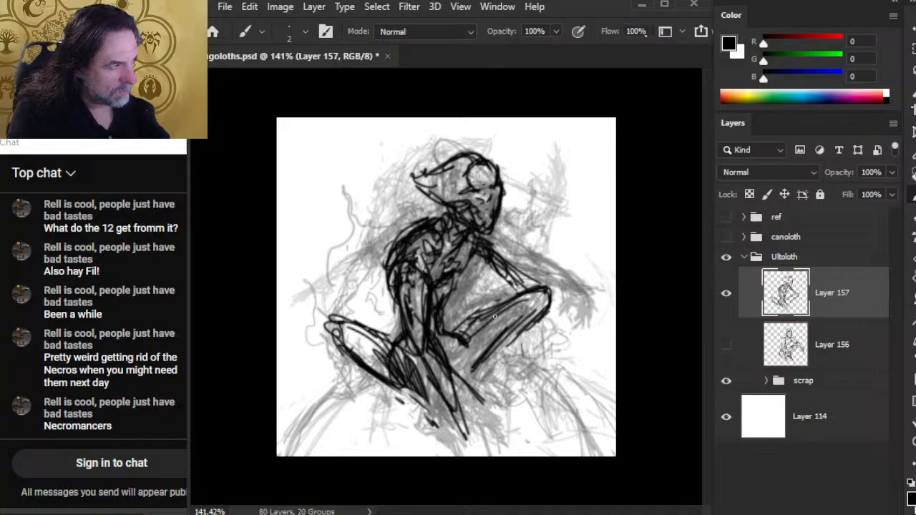
Redraw the far arm from the shoulder, with the upper arm and forearm stretching over the raised knee.
key("e")
mouse_move(501, 259)
left_mouse_down()
mouse_move(521, 284)
mouse_move(508, 274)
left_mouse_up()
key("b")
mouse_move(496, 234)
left_mouse_down()
mouse_move(531, 251)
mouse_move(537, 270)
left_mouse_up()
key("e")
key("b")
mouse_move(512, 235)
left_mouse_down()
mouse_move(536, 287)
mouse_move(574, 315)
left_mouse_up()
mouse_move(526, 286)
left_mouse_down()
mouse_move(588, 323)
mouse_move(593, 336)
left_mouse_up()
Sketch the far hand with long fingers hanging down beyond the raised knee.
left_click_drag(564, 306, 588, 345)
key("b")
mouse_move(576, 315)
left_mouse_down()
mouse_move(592, 345)
mouse_move(588, 361)
mouse_move(571, 309)
mouse_move(594, 355)
left_mouse_up()
mouse_move(576, 322)
left_mouse_down()
mouse_move(563, 364)
mouse_move(592, 363)
mouse_move(558, 366)
mouse_move(590, 357)
mouse_move(576, 345)
mouse_move(593, 378)
left_mouse_up()
key("e")
key("b")
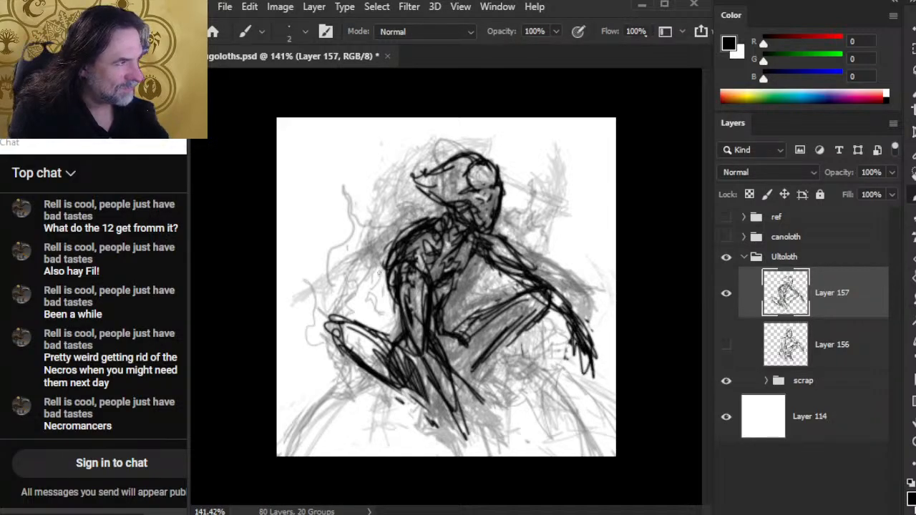
Darken the underside of the chest and add the hip and lower thigh lines of the far leg.
mouse_move(424, 227)
left_mouse_down()
mouse_move(397, 270)
mouse_move(450, 287)
mouse_move(442, 274)
mouse_move(464, 264)
mouse_move(450, 288)
left_mouse_up()
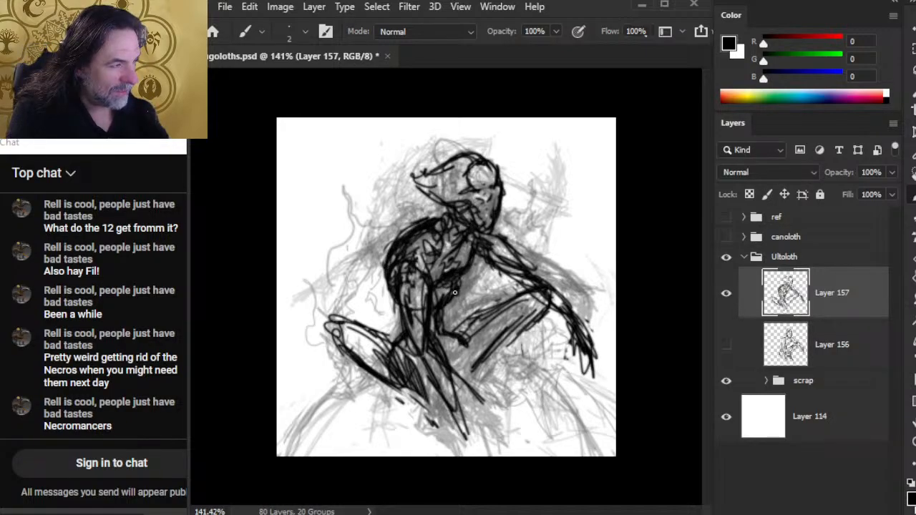
key("e")
key("b")
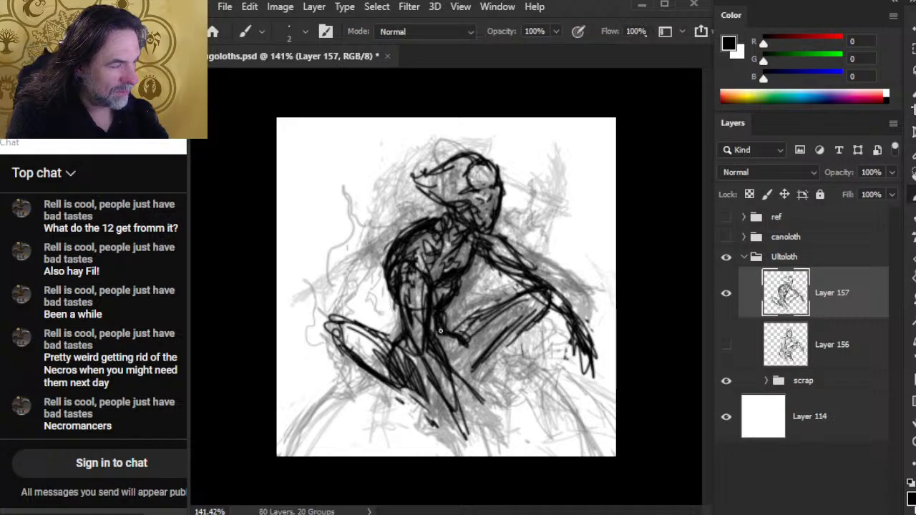
mouse_move(440, 329)
left_mouse_down()
mouse_move(468, 347)
mouse_move(452, 386)
left_mouse_up()
mouse_move(481, 351)
left_mouse_down()
mouse_move(460, 366)
mouse_move(455, 386)
left_mouse_up()
left_click_drag(498, 339, 472, 366)
Erase the overlapping lines around the near forearm and folded leg, adding short strokes for the feet.
key("e")
left_click_drag(426, 390, 412, 357)
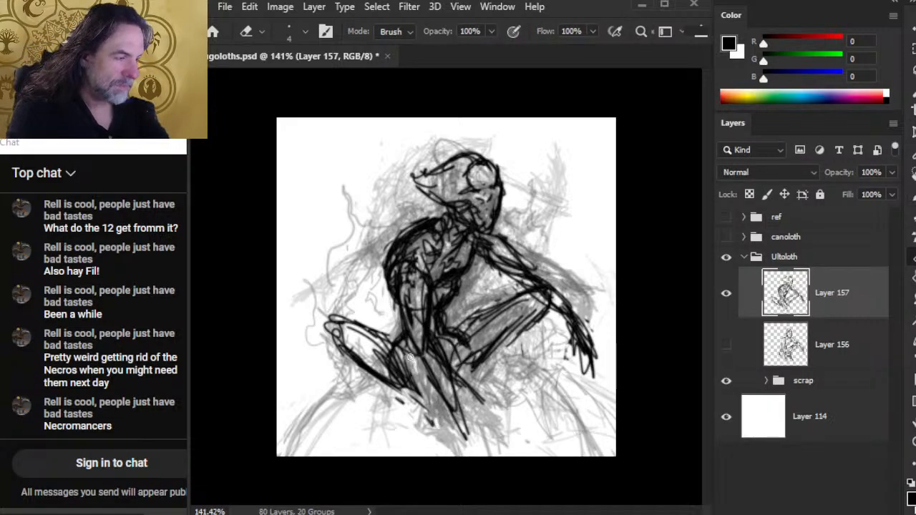
key("b")
mouse_move(415, 404)
left_mouse_down()
mouse_move(447, 351)
mouse_move(433, 335)
mouse_move(465, 401)
left_mouse_up()
key("e")
left_click_drag(436, 336, 429, 379)
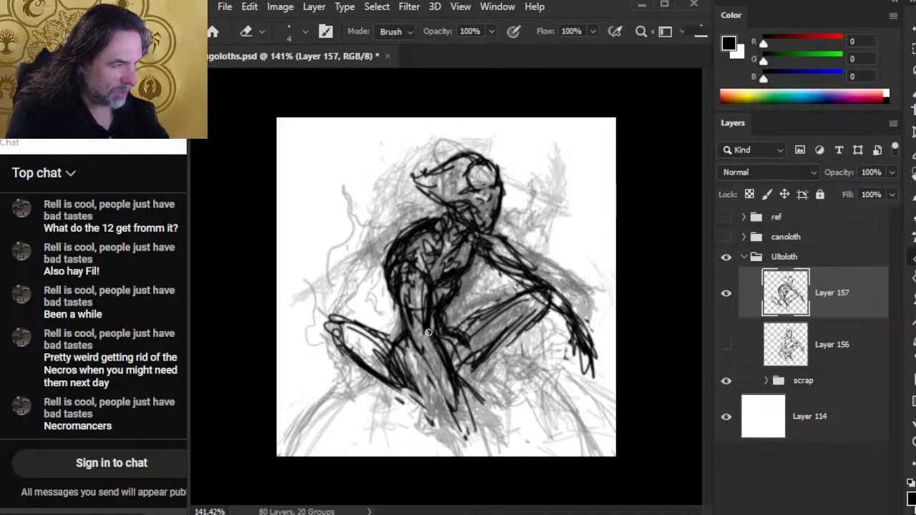
Redraw the near forearm's edges down to the hand and rough in both feet beside it.
key("b")
left_click_drag(426, 325, 451, 386)
mouse_move(432, 338)
left_mouse_down()
mouse_move(451, 411)
mouse_move(440, 395)
left_mouse_up()
mouse_move(421, 356)
left_mouse_down()
mouse_move(468, 427)
mouse_move(465, 438)
left_mouse_up()
mouse_move(408, 388)
left_mouse_down()
mouse_move(411, 422)
mouse_move(419, 413)
mouse_move(438, 429)
left_mouse_up()
mouse_move(465, 394)
left_mouse_down()
mouse_move(484, 375)
mouse_move(487, 404)
mouse_move(513, 427)
left_mouse_up()
Free-transform the whole figure layer, scaling it to 97.98%, tilting it clockwise and nudging it into place.
key("l")
right_click(462, 297)
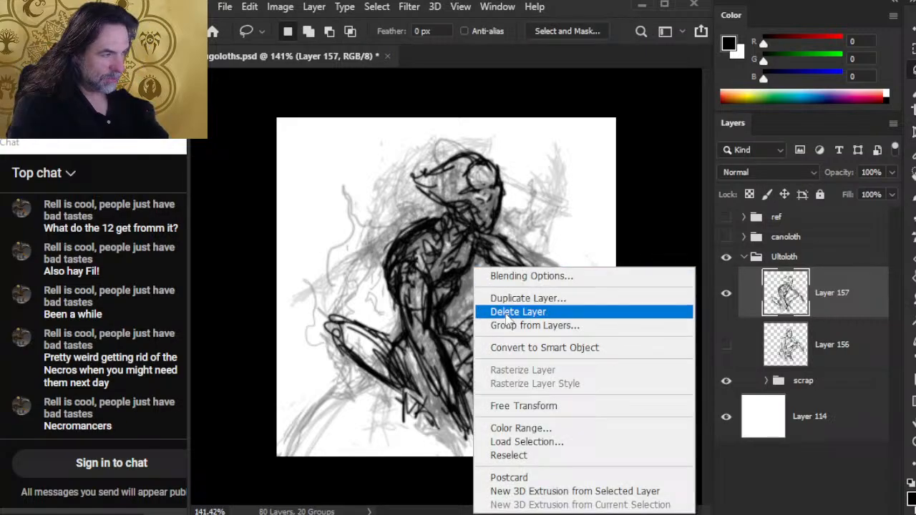
left_click(536, 405)
left_click_drag(615, 117, 619, 180)
left_click_drag(549, 240, 550, 233)
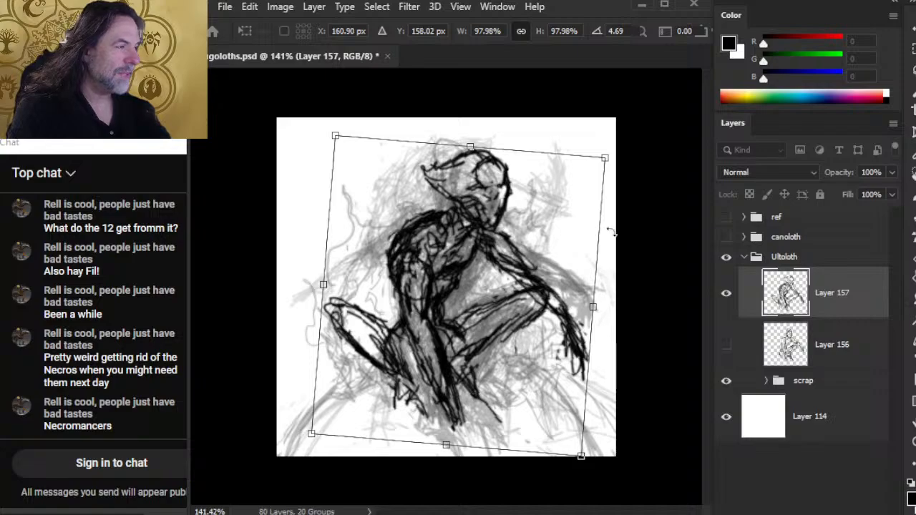
left_click_drag(623, 212, 628, 226)
left_click_drag(562, 245, 557, 245)
key("Return")
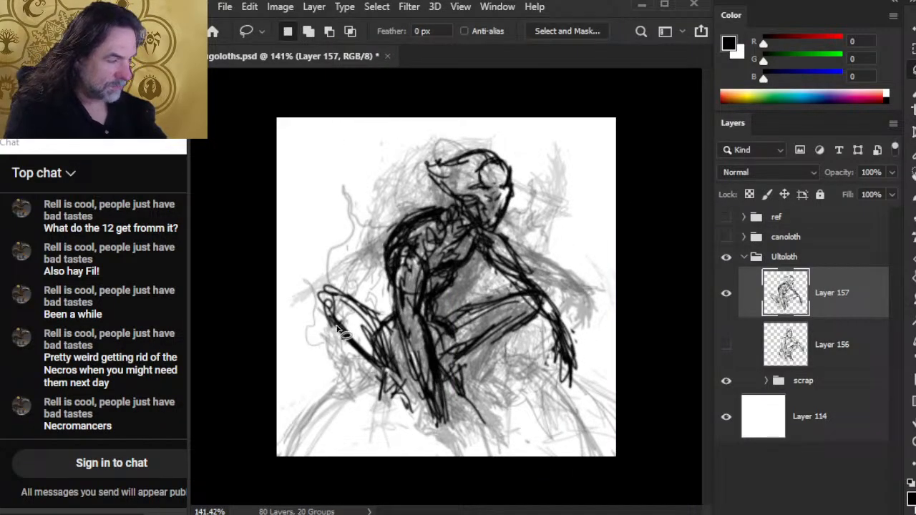
Draw a curved ground contour on each side of the crouching figure and shift the layer slightly down and to the right.
key("b")
left_click_drag(361, 368, 276, 438)
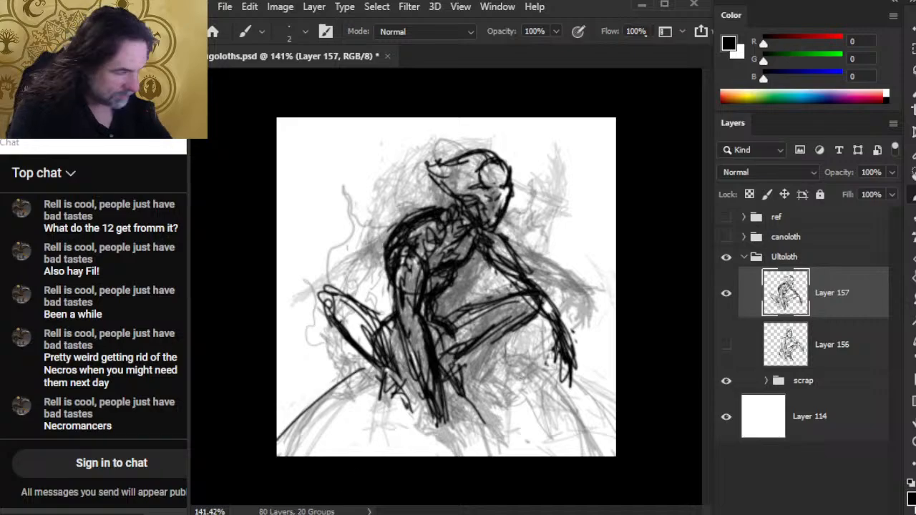
left_click_drag(512, 357, 609, 455)
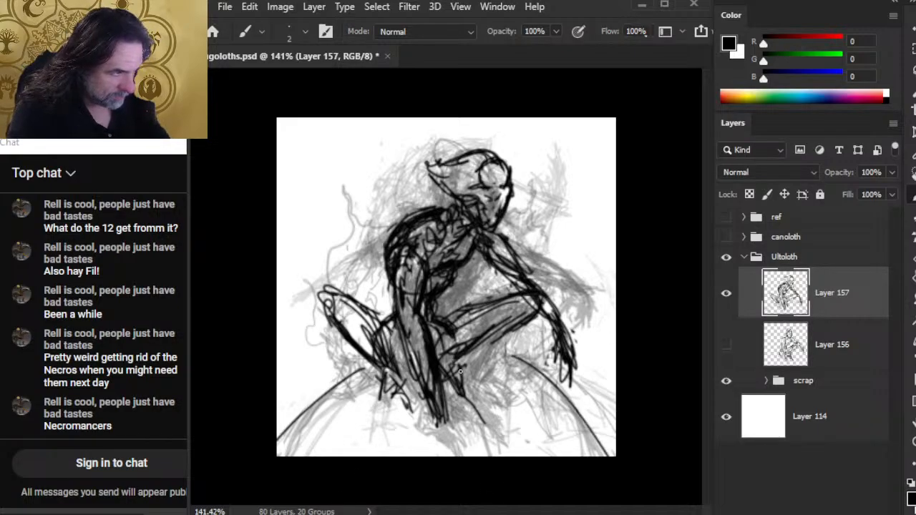
key("v")
left_click_drag(521, 302, 527, 308)
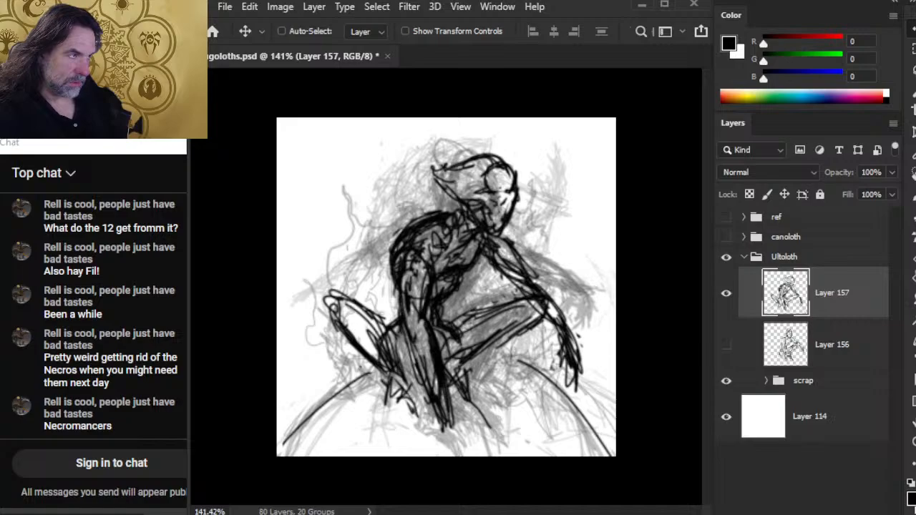
Erase the near leg's outward knee, redraw the leg folded closer to the body, and clean up its overlap with the arm.
key("e")
mouse_move(336, 286)
left_mouse_down()
mouse_move(325, 307)
mouse_move(347, 336)
mouse_move(351, 301)
mouse_move(340, 323)
left_mouse_up()
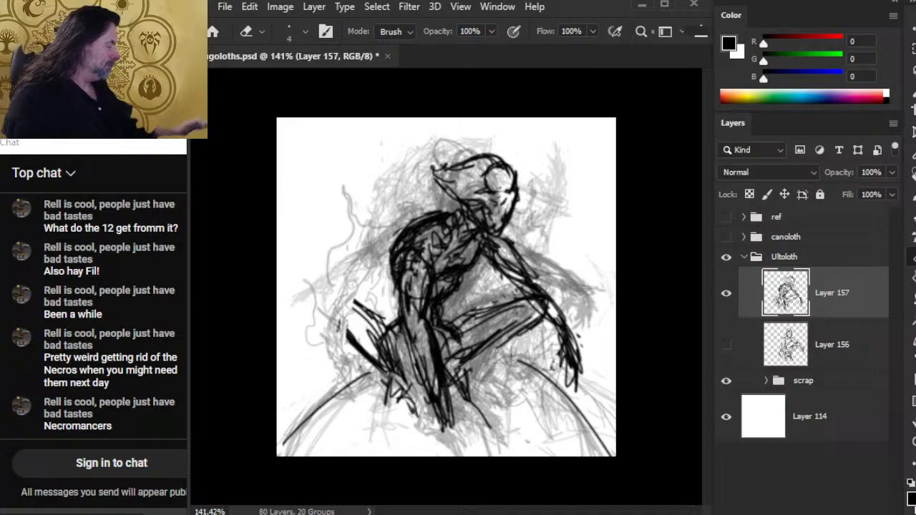
mouse_move(365, 514)
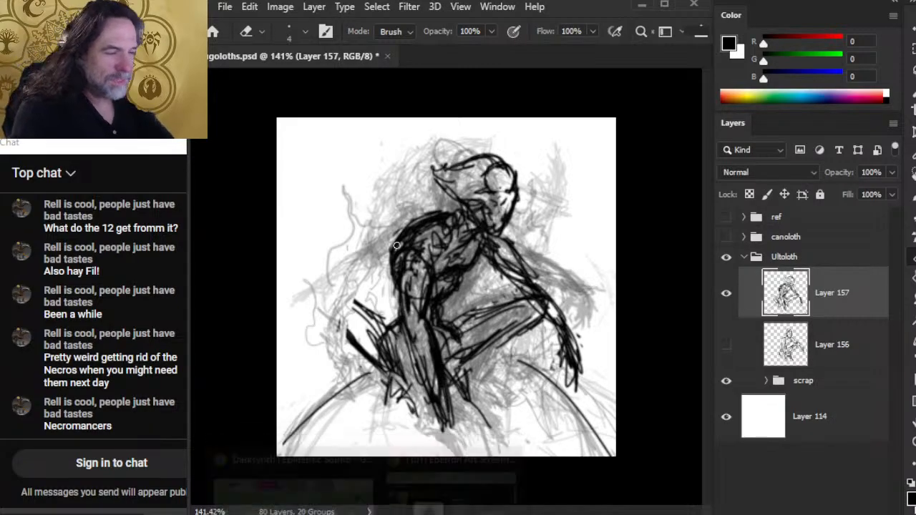
mouse_move(352, 292)
left_mouse_down()
mouse_move(366, 351)
mouse_move(390, 369)
mouse_move(379, 358)
mouse_move(382, 390)
left_mouse_up()
key("b")
mouse_move(386, 312)
left_mouse_down()
mouse_move(361, 358)
mouse_move(372, 315)
mouse_move(385, 314)
mouse_move(354, 308)
mouse_move(361, 346)
mouse_move(380, 374)
mouse_move(406, 398)
mouse_move(372, 357)
mouse_move(422, 418)
mouse_move(431, 374)
mouse_move(408, 357)
mouse_move(434, 406)
left_mouse_up()
key("e")
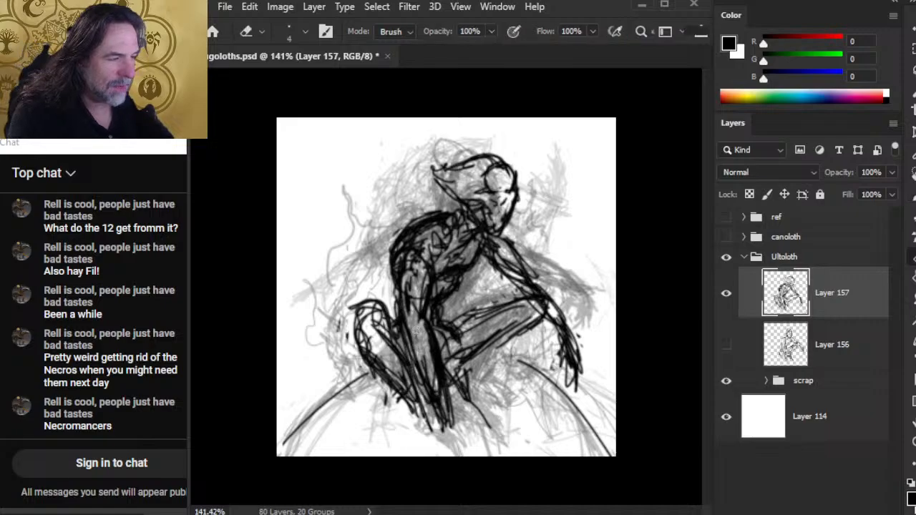
left_click_drag(419, 357, 445, 418)
mouse_move(433, 379)
left_mouse_down()
mouse_move(421, 349)
mouse_move(451, 422)
mouse_move(398, 251)
mouse_move(452, 311)
left_mouse_up()
Thicken the far upper arm's contours, trim the chest edge beside it, and restate the outer elbow line.
key("b")
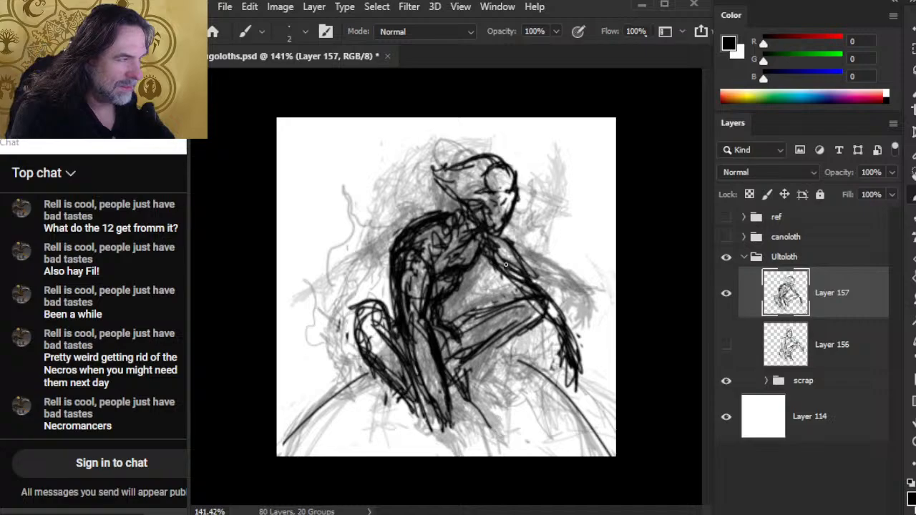
mouse_move(508, 254)
left_mouse_down()
mouse_move(536, 283)
mouse_move(528, 288)
left_mouse_up()
left_click_drag(477, 249, 491, 262)
key("e")
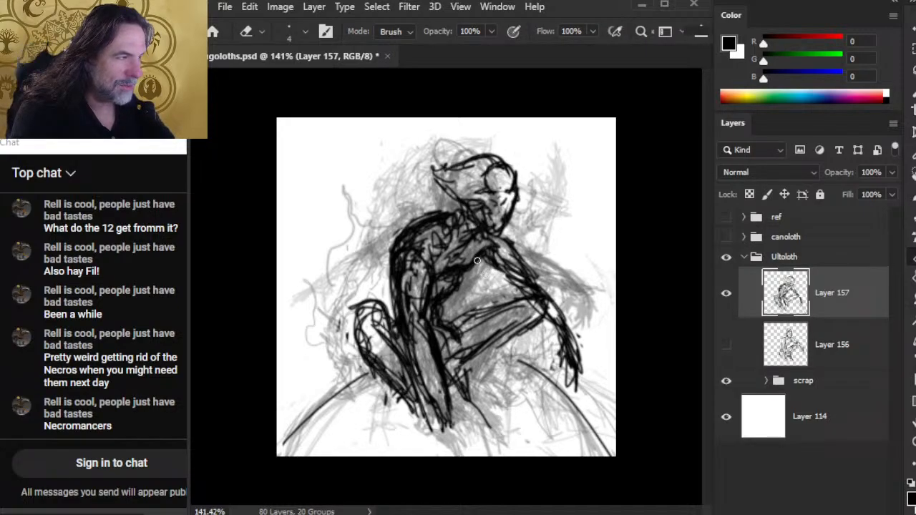
key("b")
key("e")
key("b")
left_click_drag(524, 261, 559, 328)
Erase the tip of the raised knee and rework the lines where the far elbow crosses it.
key("e")
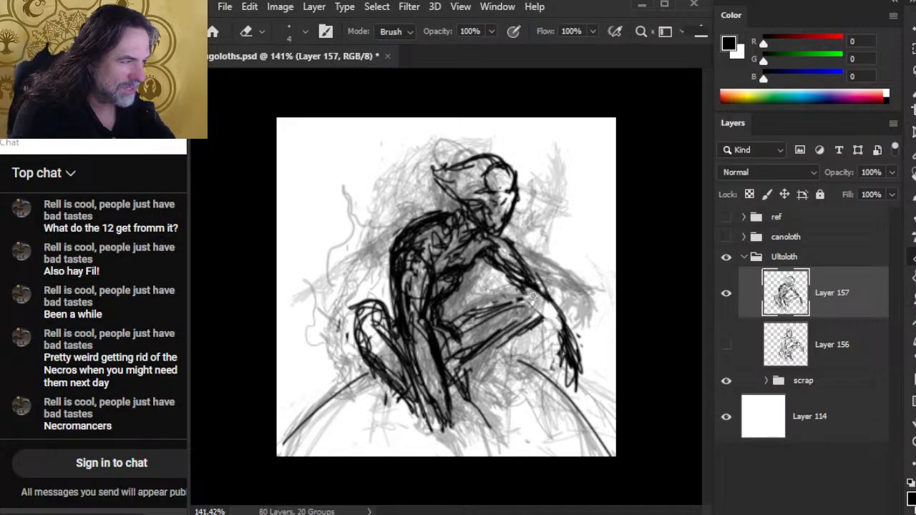
key("b")
mouse_move(527, 292)
left_mouse_down()
mouse_move(564, 334)
mouse_move(571, 322)
mouse_move(512, 246)
mouse_move(552, 276)
mouse_move(536, 261)
mouse_move(565, 298)
mouse_move(538, 265)
mouse_move(548, 302)
mouse_move(508, 290)
mouse_move(488, 251)
mouse_move(525, 289)
left_mouse_up()
key("e")
key("b")
key("e")
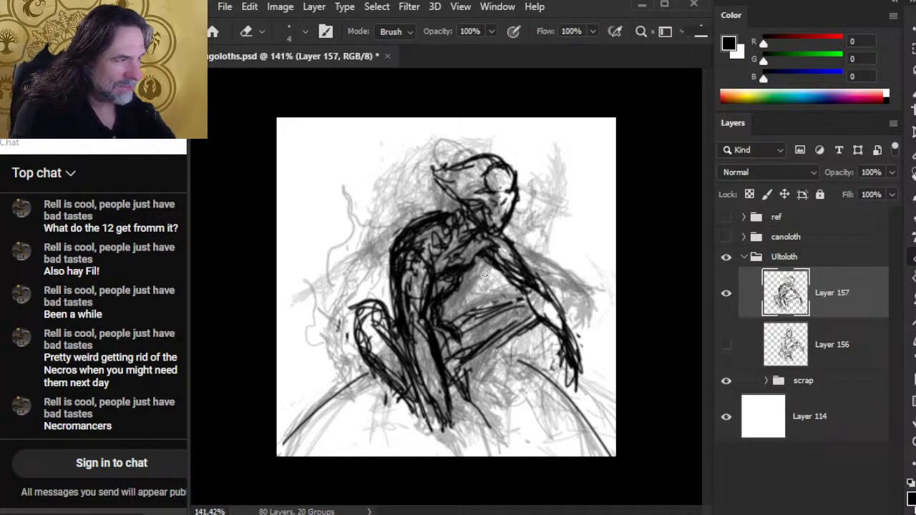
Rework the chest and upper back with alternating eraser and brush strokes, sloping the back contour up into the neck.
key("b")
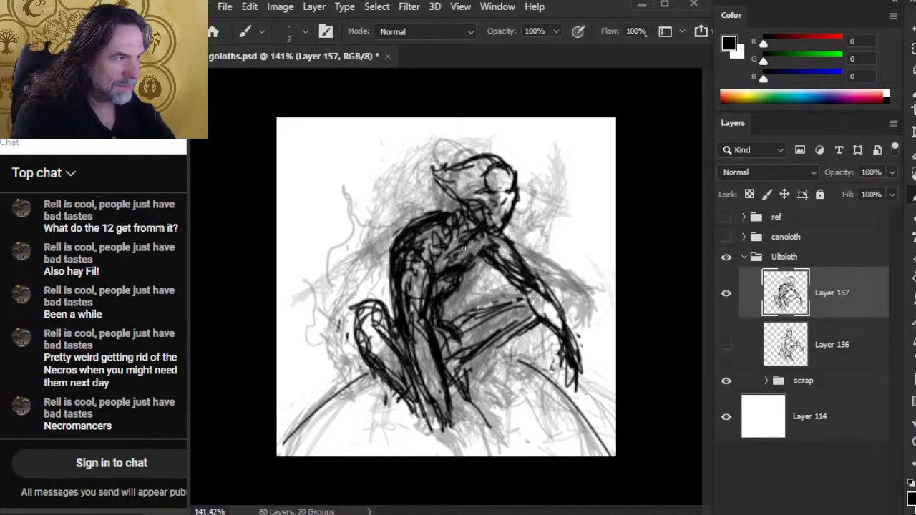
key("e")
mouse_move(456, 251)
left_mouse_down()
mouse_move(442, 277)
mouse_move(433, 276)
mouse_move(446, 278)
mouse_move(440, 259)
left_mouse_up()
key("b")
key("e")
mouse_move(440, 243)
left_mouse_down()
mouse_move(448, 256)
mouse_move(433, 254)
mouse_move(449, 247)
mouse_move(400, 229)
mouse_move(458, 203)
mouse_move(392, 245)
mouse_move(436, 212)
mouse_move(412, 231)
left_mouse_up()
key("b")
key("e")
key("b")
key("e")
key("b")
Lasso the head, shift it slightly back over the shoulders, and deselect.
key("l")
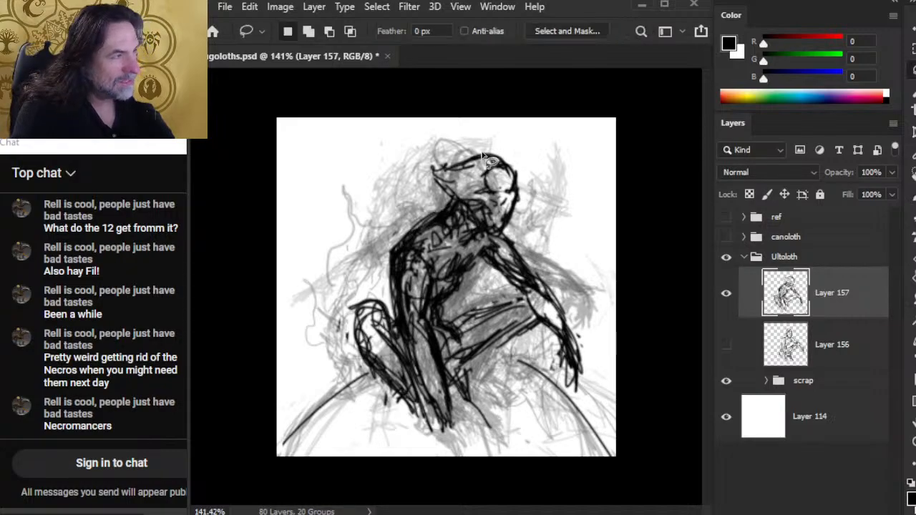
mouse_move(416, 193)
left_mouse_down()
mouse_move(438, 216)
mouse_move(494, 238)
mouse_move(518, 223)
mouse_move(516, 150)
mouse_move(490, 205)
left_mouse_up()
key("ctrl+d")
Thin the heavy contour between the back of the neck and the near shoulder.
key("b")
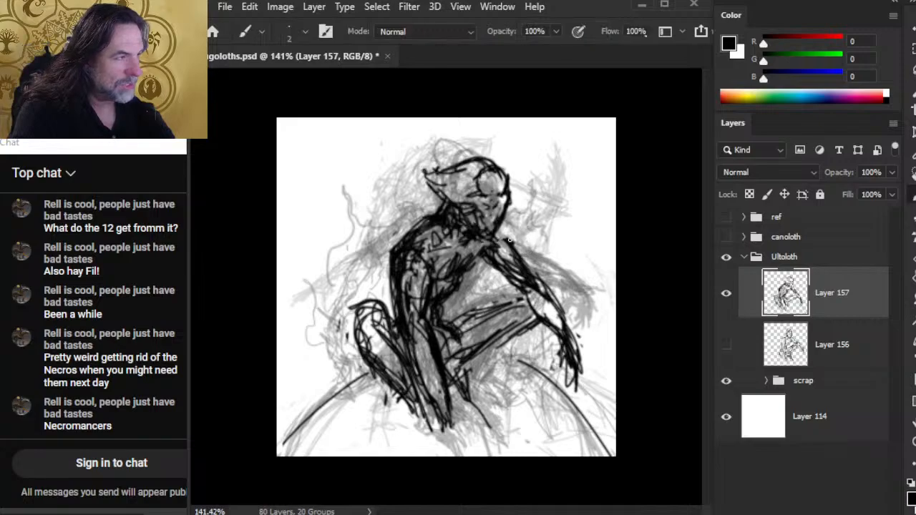
key("e")
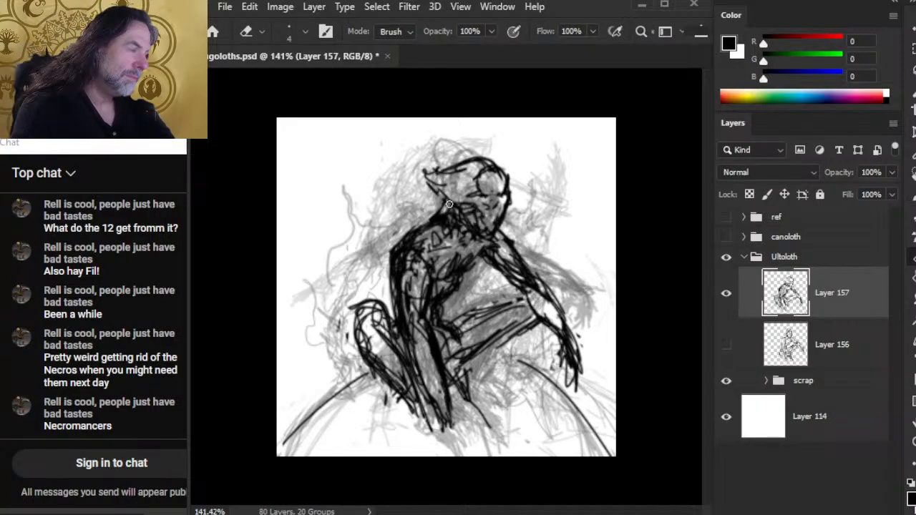
left_click_drag(445, 209, 406, 236)
key("b")
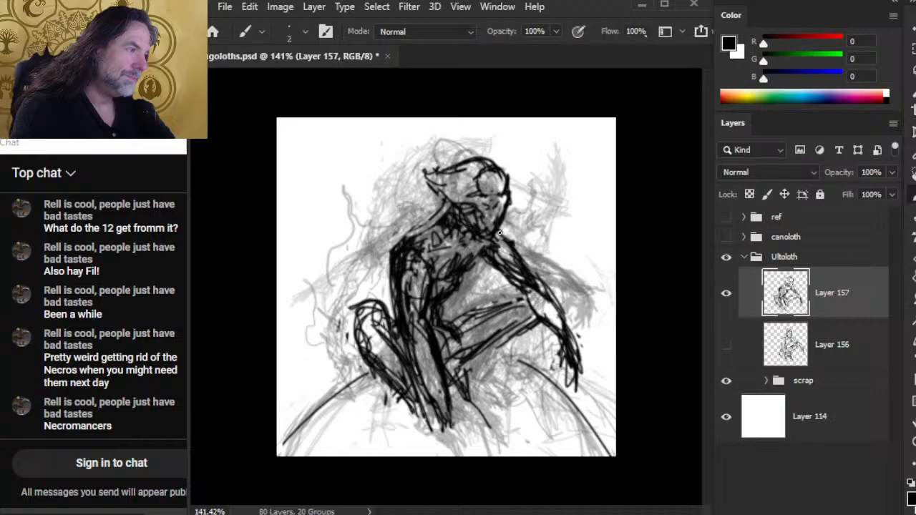
Lasso the far arm, shift it slightly down and away from the body, and deselect.
key("l")
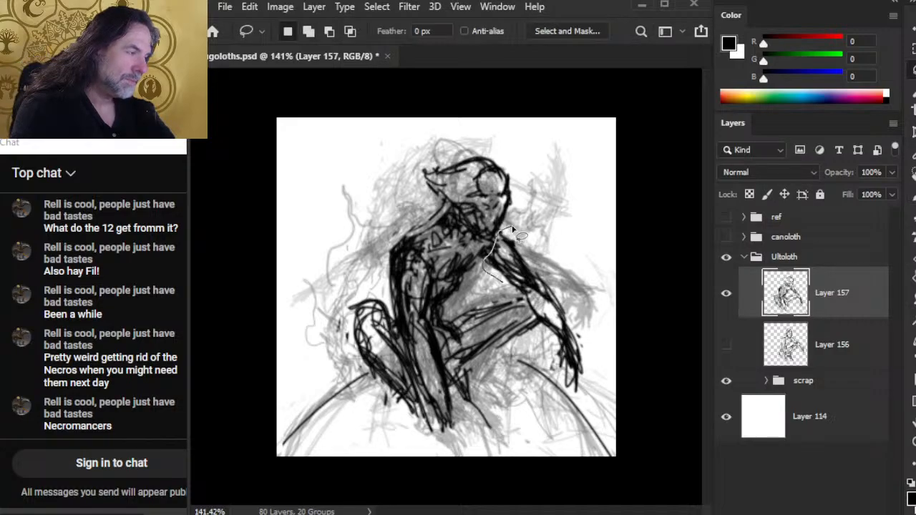
left_click_drag(550, 348, 557, 250)
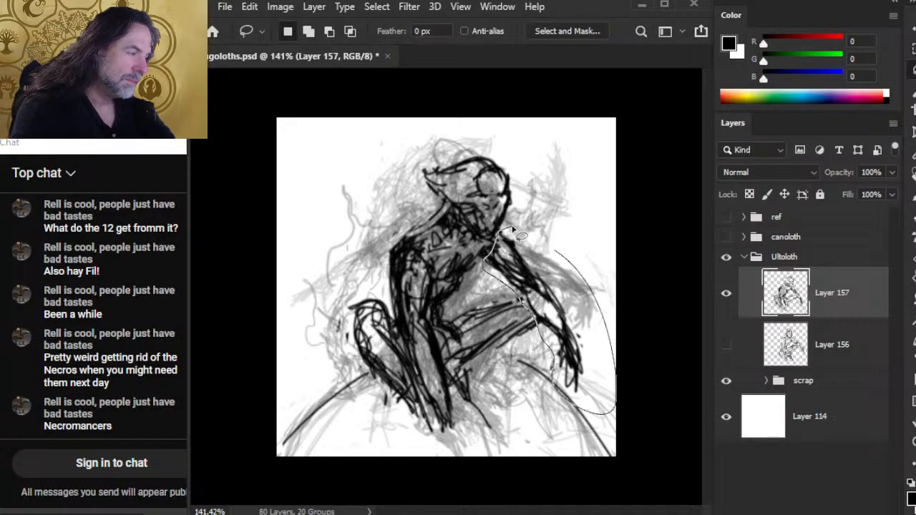
key("v")
left_click_drag(538, 292, 545, 301)
key("ctrl+d")
key("b")
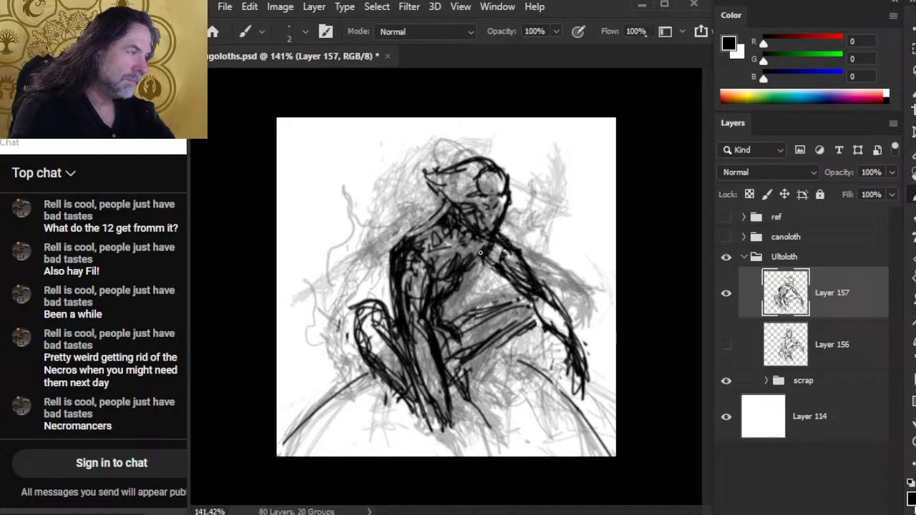
Erase the faint eye and redraw it as a larger, cleaner circle at the front of the face.
key("e")
mouse_move(487, 172)
left_mouse_down()
mouse_move(497, 171)
mouse_move(506, 192)
mouse_move(494, 165)
mouse_move(507, 198)
left_mouse_up()
key("b")
mouse_move(477, 179)
left_mouse_down()
mouse_move(500, 170)
mouse_move(501, 180)
mouse_move(495, 163)
mouse_move(501, 187)
mouse_move(504, 179)
mouse_move(495, 173)
mouse_move(496, 196)
mouse_move(512, 193)
left_mouse_up()
key("e")
key("b")
key("e")
key("b")
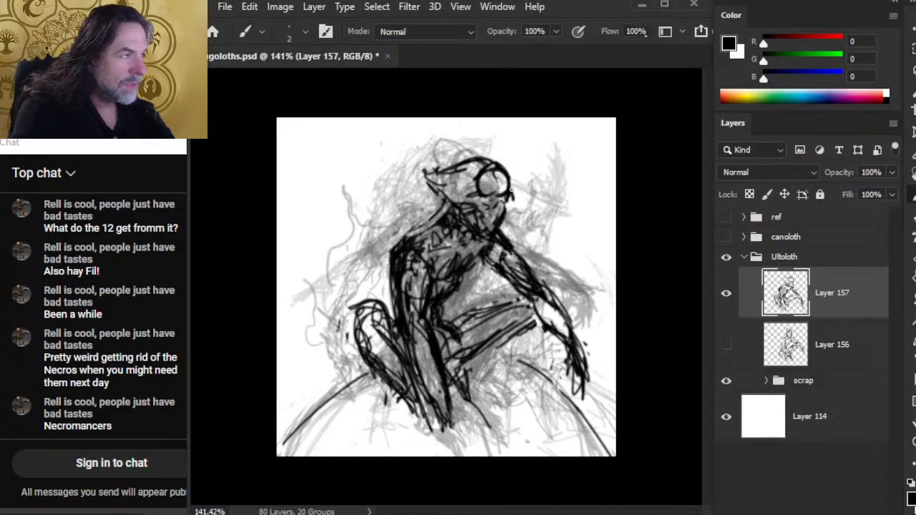
Rework the cheek and lower face beneath the eye with alternating eraser and brush strokes.
key("e")
mouse_move(478, 218)
left_mouse_down()
mouse_move(476, 203)
mouse_move(501, 233)
mouse_move(486, 242)
mouse_move(479, 180)
mouse_move(490, 205)
left_mouse_up()
key("b")
key("e")
key("b")
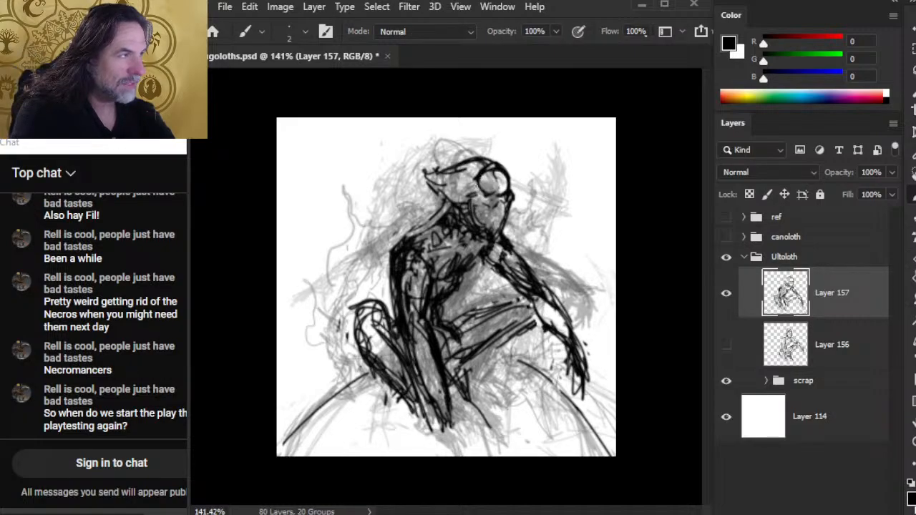
key("e")
key("b")
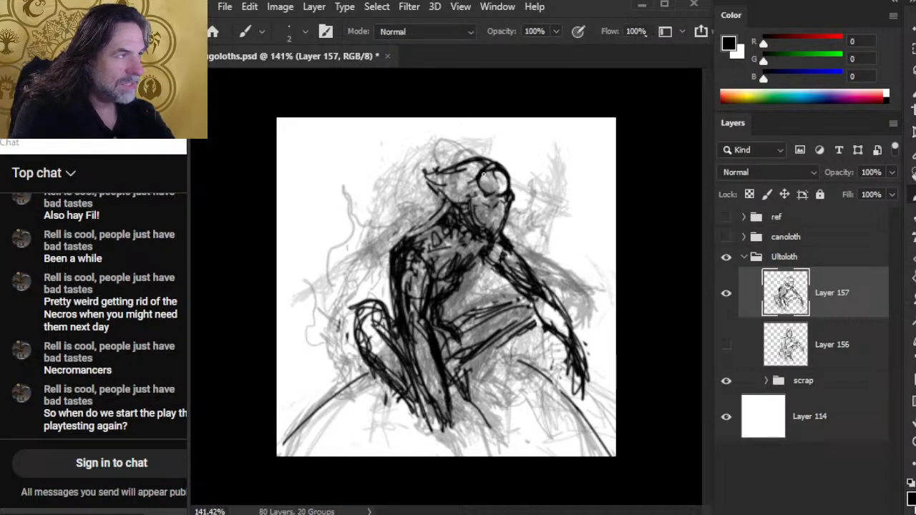
key("e")
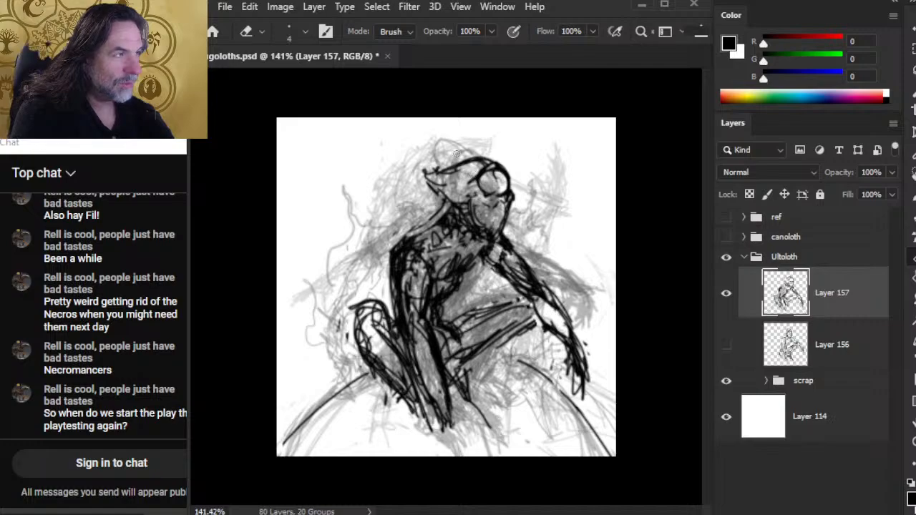
Redraw the pointed back of the head, the jawline down to the chin, and the front profile of the face.
key("b")
mouse_move(424, 174)
left_mouse_down()
mouse_move(444, 172)
mouse_move(442, 198)
left_mouse_up()
left_click_drag(430, 188, 486, 231)
key("e")
key("b")
left_click_drag(465, 205, 487, 250)
left_click_drag(494, 198, 502, 238)
key("e")
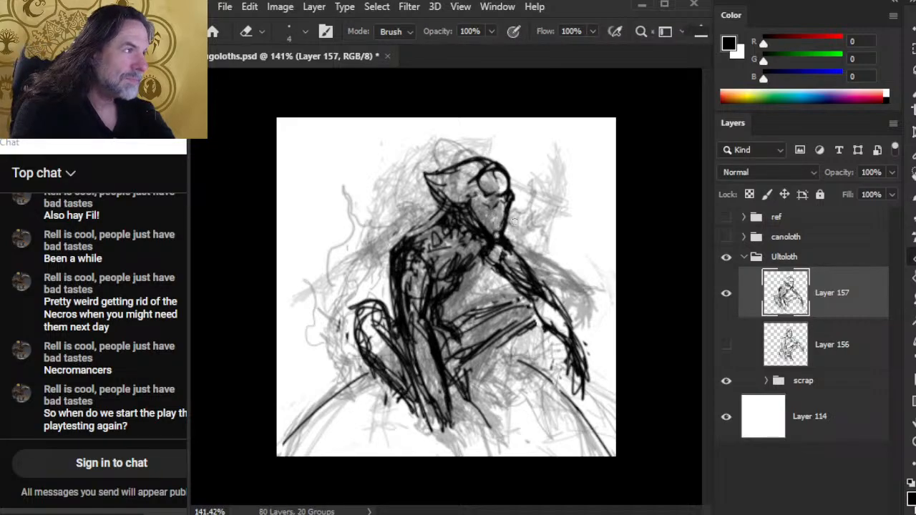
Clean up the chin where it overlaps the top of the far shoulder.
key("b")
key("e")
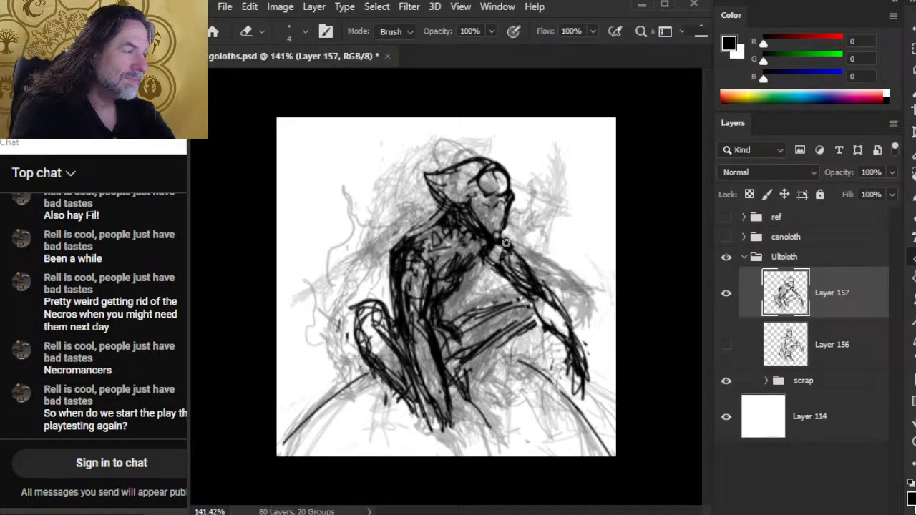
key("b")
key("e")
key("b")
key("e")
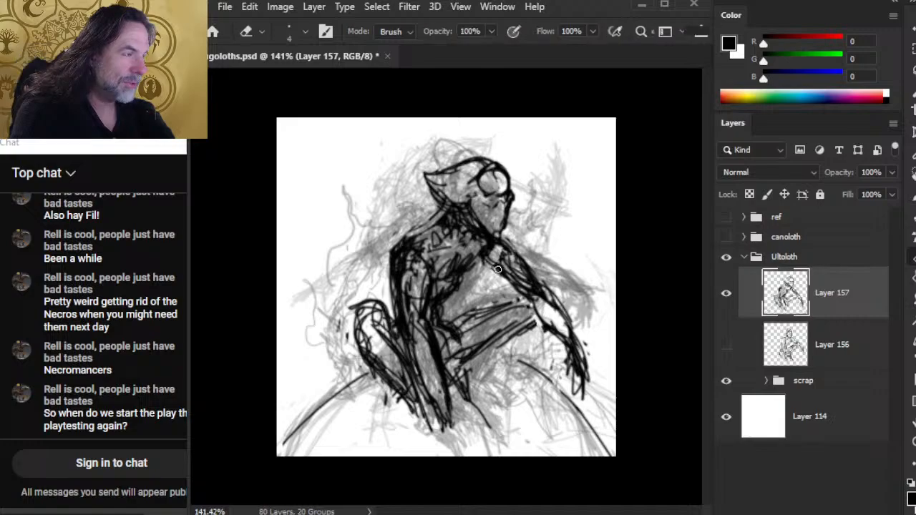
Erase the dark hatching inside the far upper arm and redraw its lower contour down to the elbow.
mouse_move(520, 257)
left_mouse_down()
mouse_move(511, 271)
mouse_move(494, 267)
mouse_move(515, 284)
left_mouse_up()
key("b")
left_click_drag(489, 266, 542, 313)
key("e")
key("b")
key("e")
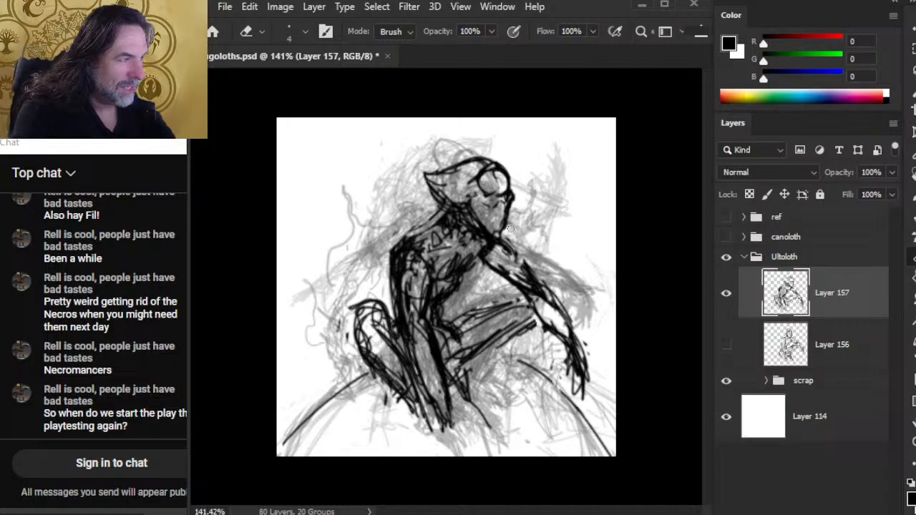
mouse_move(510, 229)
left_mouse_down()
mouse_move(531, 273)
mouse_move(523, 267)
mouse_move(548, 293)
left_mouse_up()
key("b")
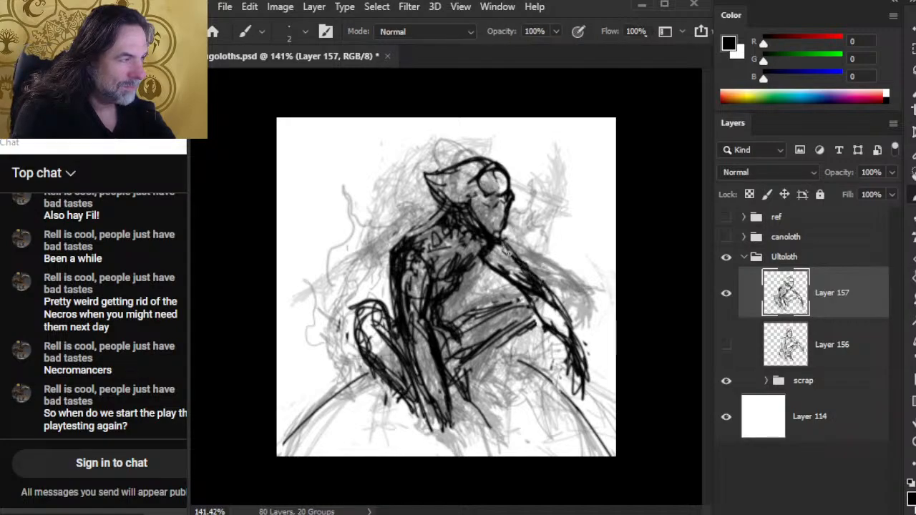
Rework the chest edge at the far armpit and lighten the heavy lines between the chin and the far shoulder.
key("e")
mouse_move(505, 255)
left_mouse_down()
mouse_move(488, 269)
mouse_move(494, 276)
left_mouse_up()
key("b")
mouse_move(478, 242)
left_mouse_down()
mouse_move(497, 255)
mouse_move(467, 274)
left_mouse_up()
key("e")
key("b")
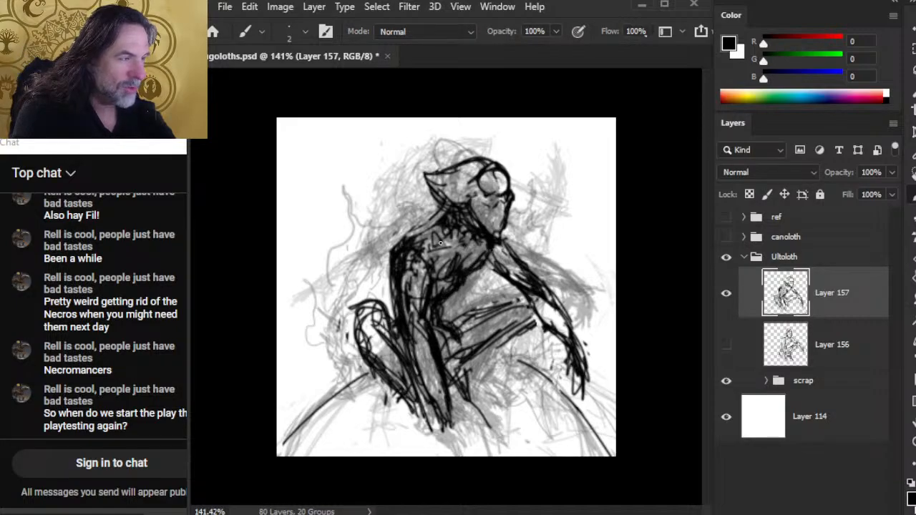
key("e")
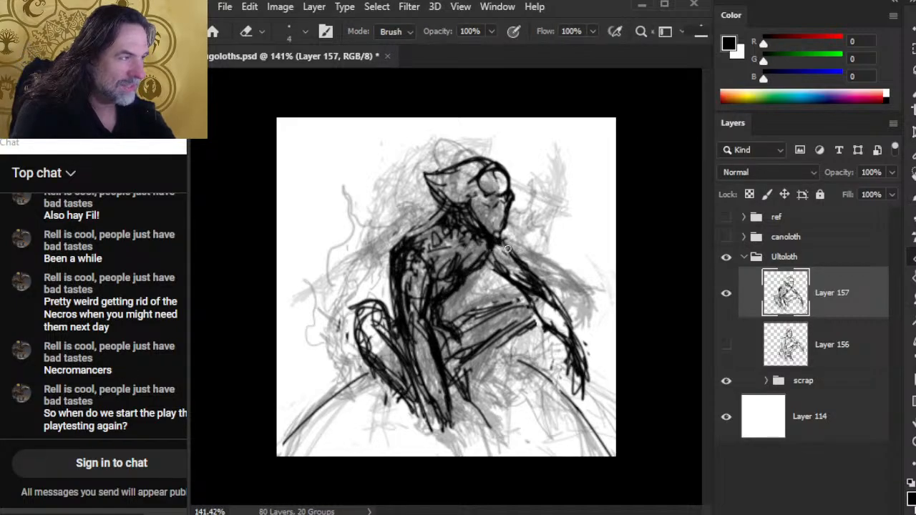
left_click_drag(506, 249, 493, 246)
key("b")
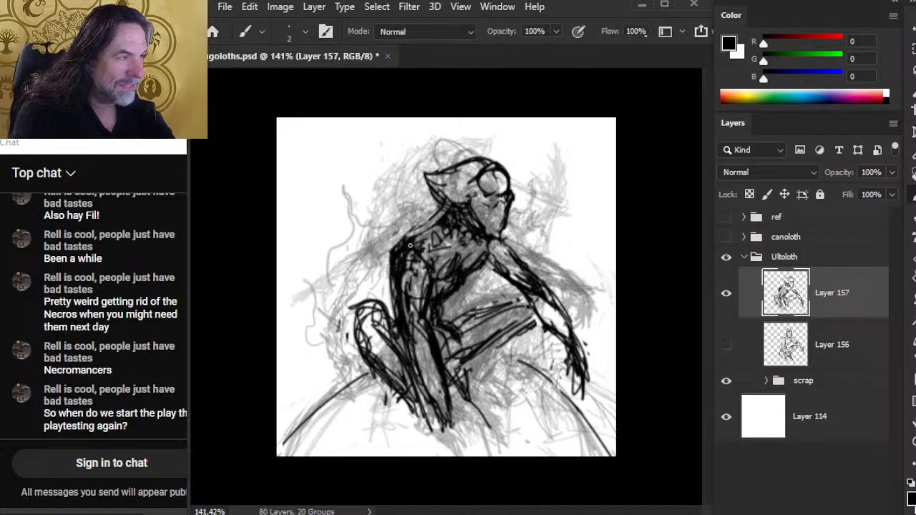
Erase the dense shading on the near shoulder and redraw the shoulder muscle and upper arm with cleaner contours.
key("e")
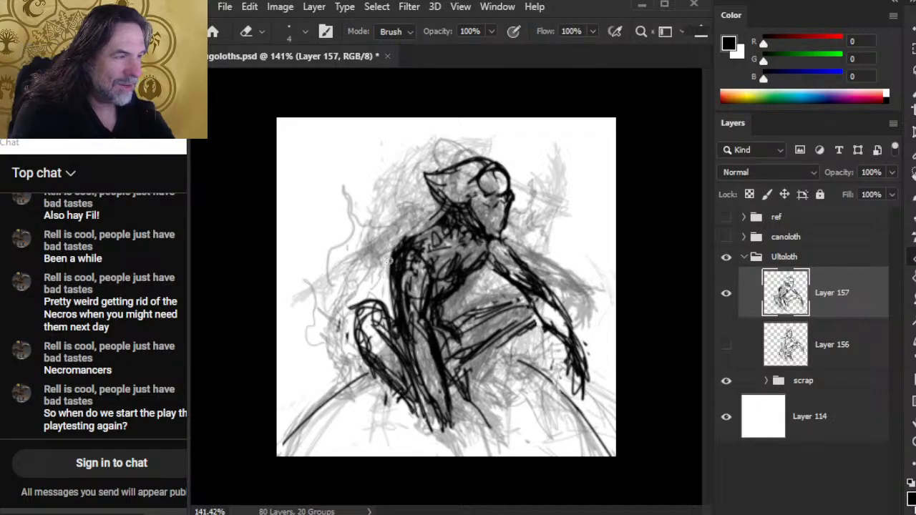
mouse_move(387, 262)
left_mouse_down()
mouse_move(410, 278)
mouse_move(412, 247)
mouse_move(427, 287)
left_mouse_up()
key("b")
left_click_drag(422, 251, 401, 299)
left_click_drag(418, 230, 411, 301)
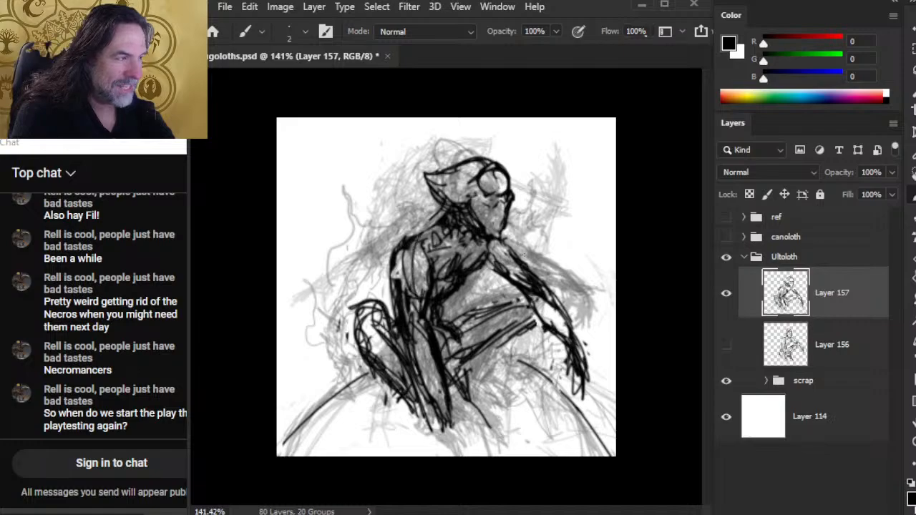
Erase the rough lines along the lower chest and redraw its curved edge from the far armpit toward the near arm.
key("e")
mouse_move(500, 255)
left_mouse_down()
mouse_move(501, 278)
mouse_move(444, 272)
mouse_move(450, 279)
mouse_move(465, 254)
mouse_move(440, 286)
left_mouse_up()
key("b")
key("e")
key("b")
left_click_drag(465, 250, 447, 282)
Erase the top of the near shoulder and redraw the contour sloping from the neck down to the arm.
key("e")
mouse_move(415, 236)
left_mouse_down()
mouse_move(399, 251)
mouse_move(449, 208)
mouse_move(401, 249)
left_mouse_up()
key("b")
left_click_drag(444, 213, 399, 256)
Erase the upper edge of the far upper arm and redraw it as one line running from the chin.
key("e")
left_click_drag(511, 250, 524, 265)
key("b")
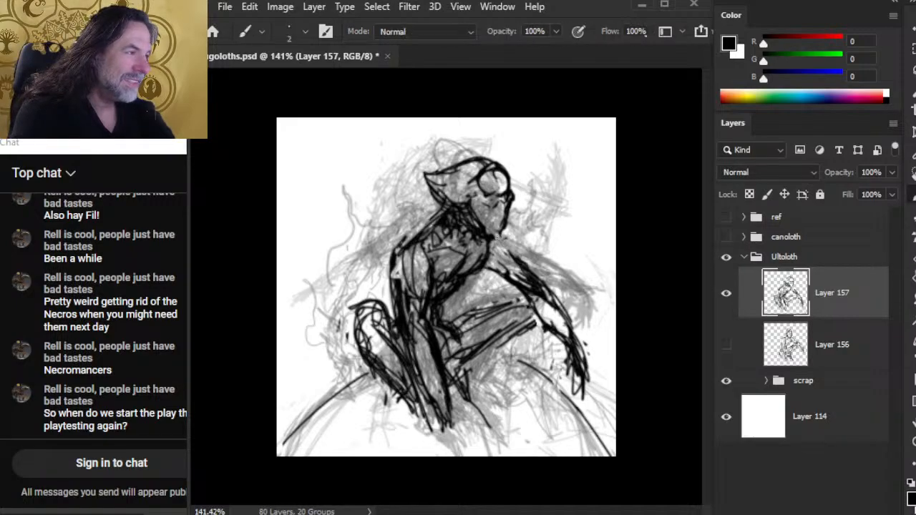
left_click_drag(495, 238, 528, 264)
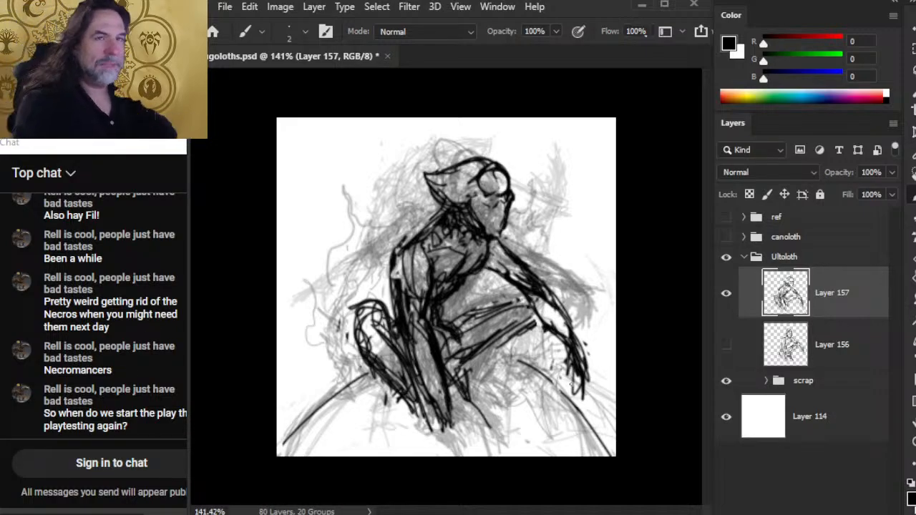
Rework the underside of the big eye and sketch small facial marks on the cheek just below it.
key("e")
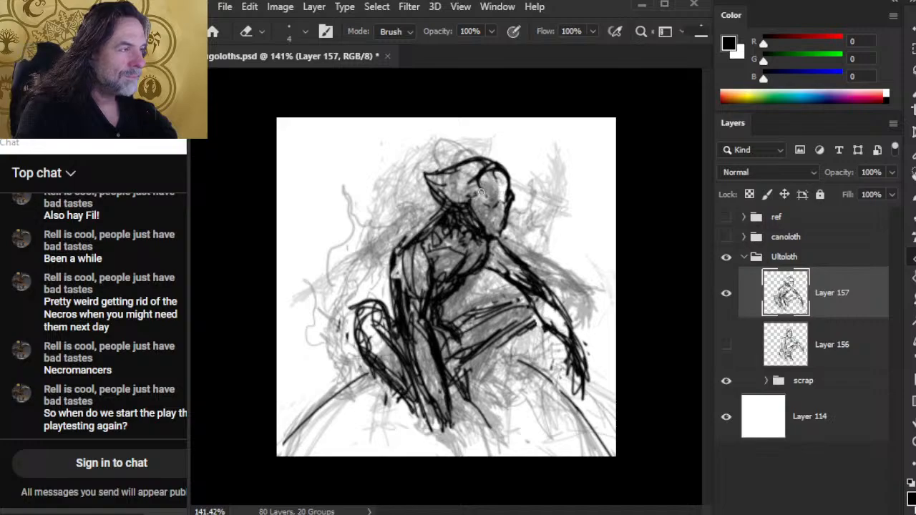
key("b")
mouse_move(483, 187)
left_mouse_down()
mouse_move(504, 200)
mouse_move(508, 186)
left_mouse_up()
key("e")
key("b")
key("e")
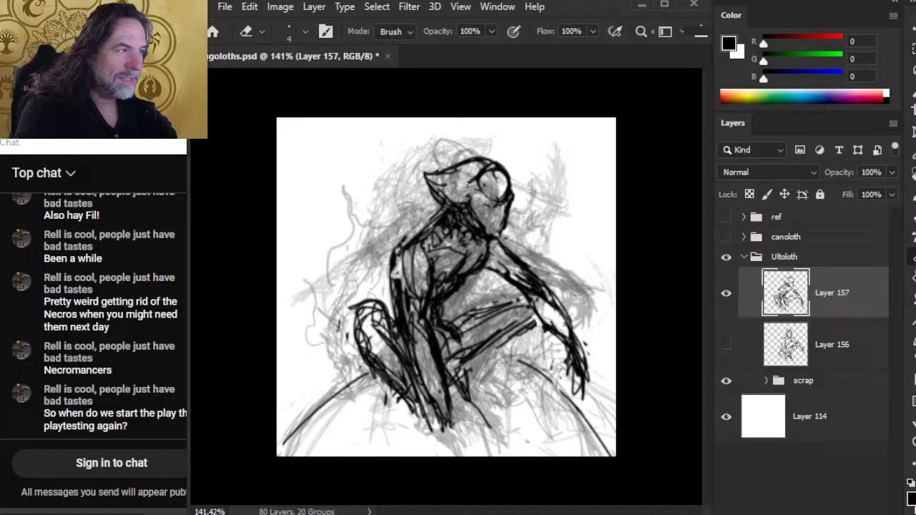
key("b")
key("e")
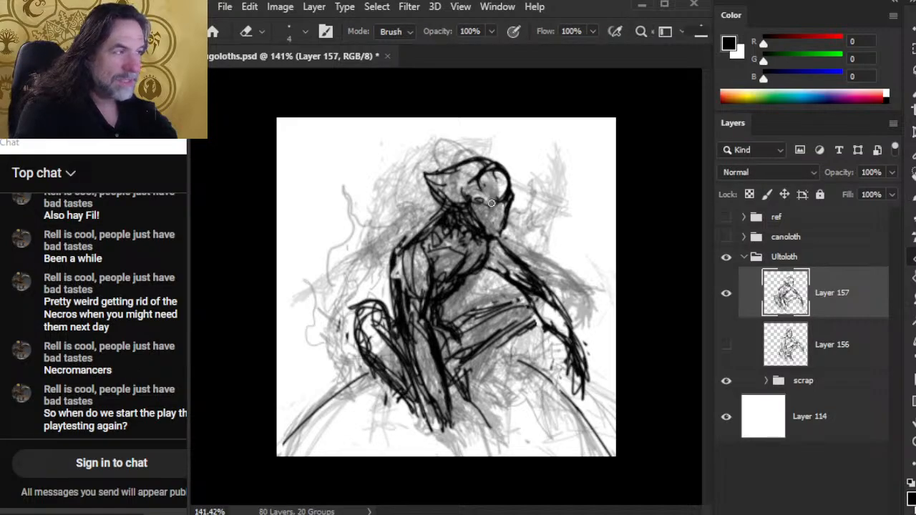
key("b")
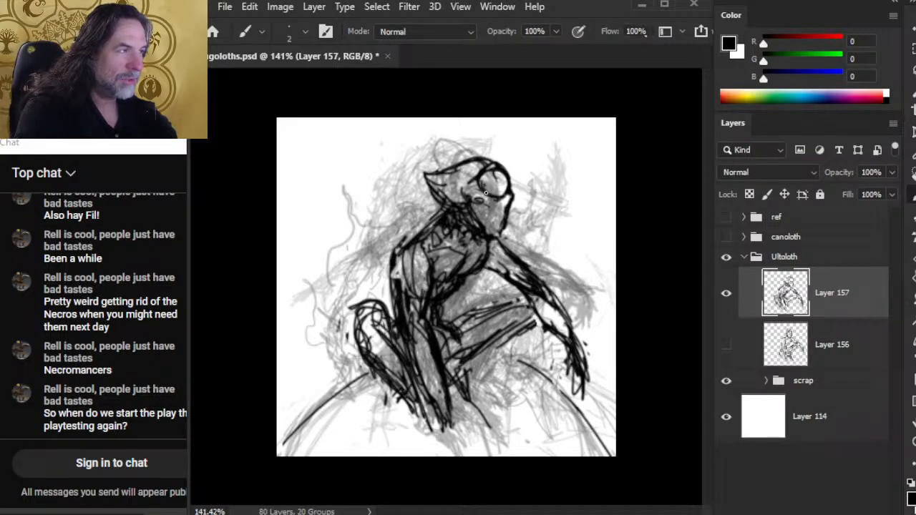
Erase the forehead line above the eye and redraw it as a heavier brow jutting over the eye's upper edge.
key("e")
left_click_drag(505, 166, 489, 173)
key("b")
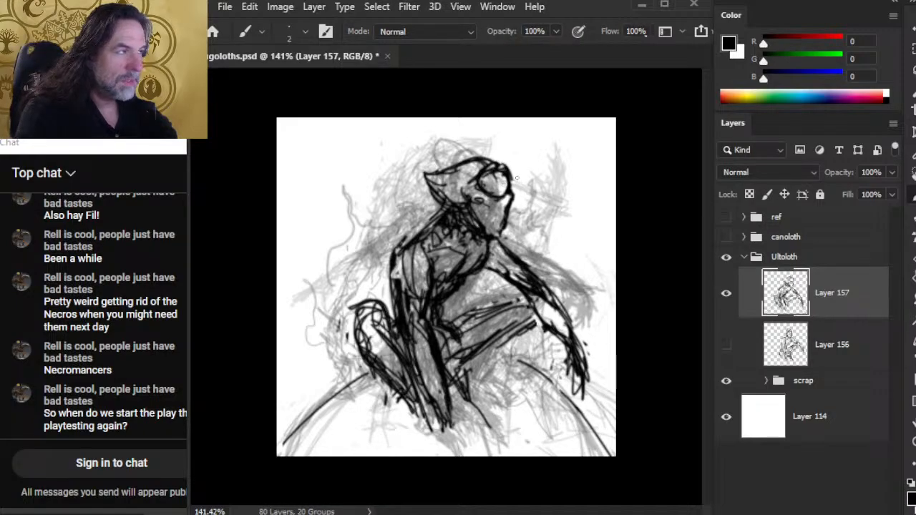
key("e")
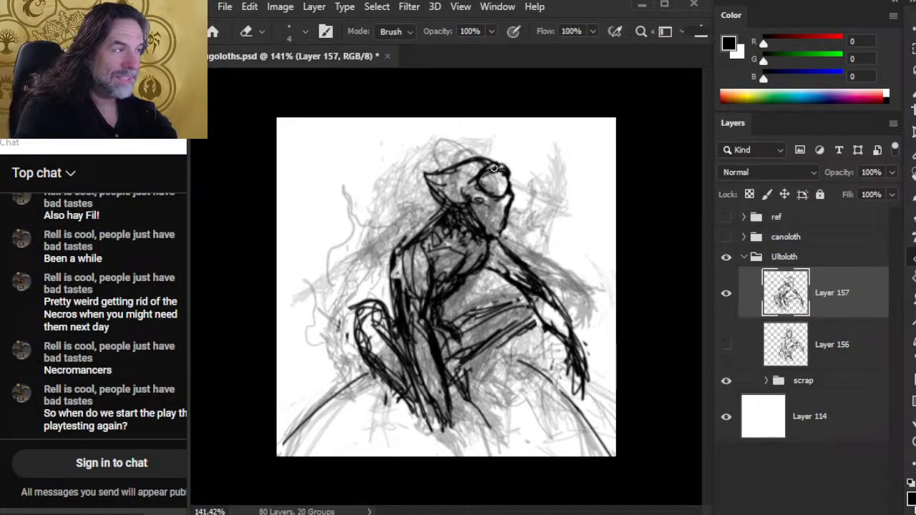
mouse_move(493, 168)
left_mouse_down()
mouse_move(478, 178)
mouse_move(501, 170)
mouse_move(463, 187)
mouse_move(499, 158)
left_mouse_up()
key("b")
key("e")
key("b")
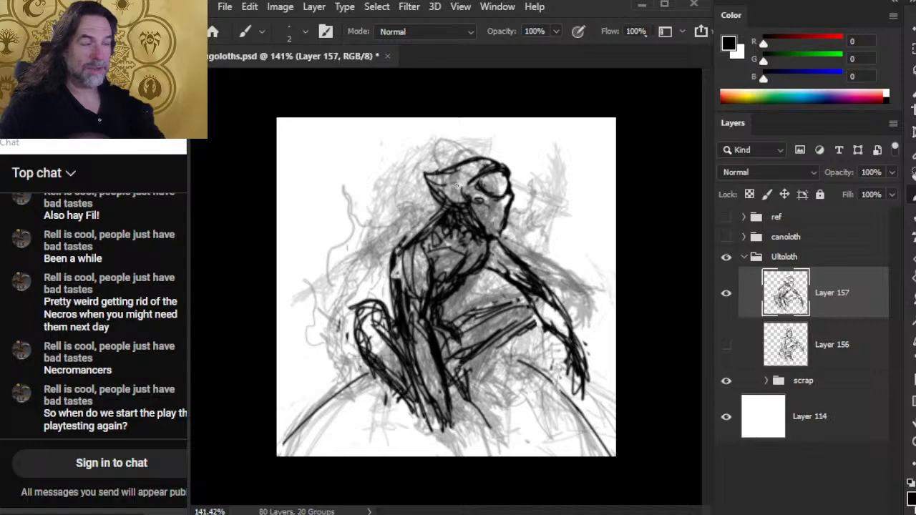
Trim the chin and redraw the jaw, neck creases and far shoulder line with alternating eraser and brush strokes.
key("e")
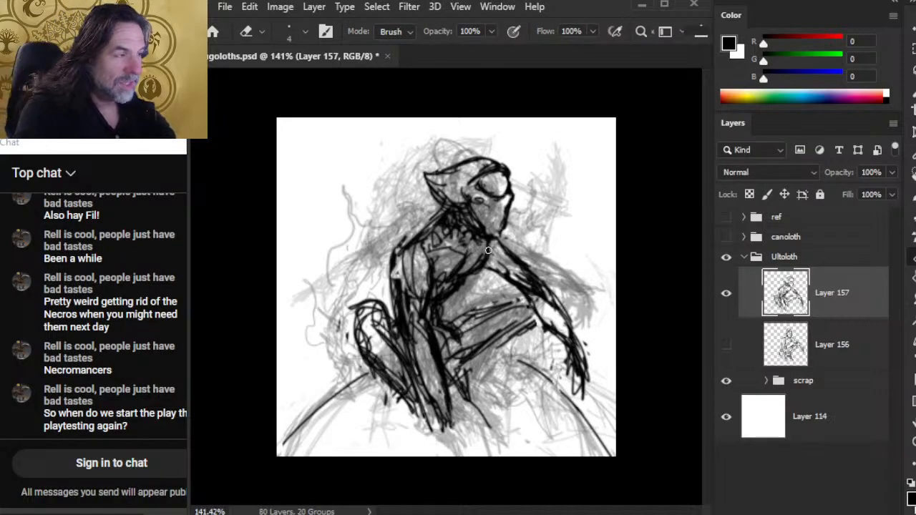
key("b")
key("e")
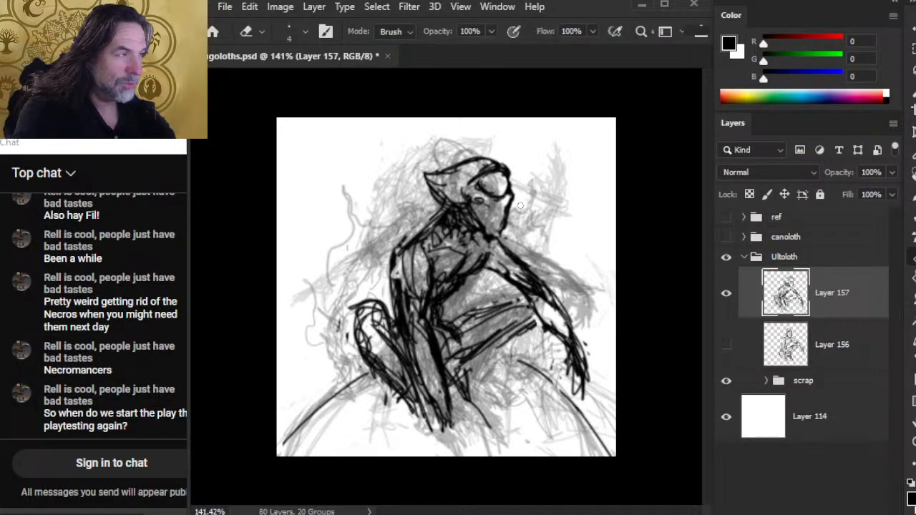
mouse_move(506, 215)
left_mouse_down()
mouse_move(492, 239)
mouse_move(498, 229)
mouse_move(480, 215)
mouse_move(467, 217)
mouse_move(477, 223)
mouse_move(447, 225)
mouse_move(499, 239)
mouse_move(511, 254)
left_mouse_up()
key("b")
key("e")
key("b")
key("e")
key("b")
key("e")
key("b")
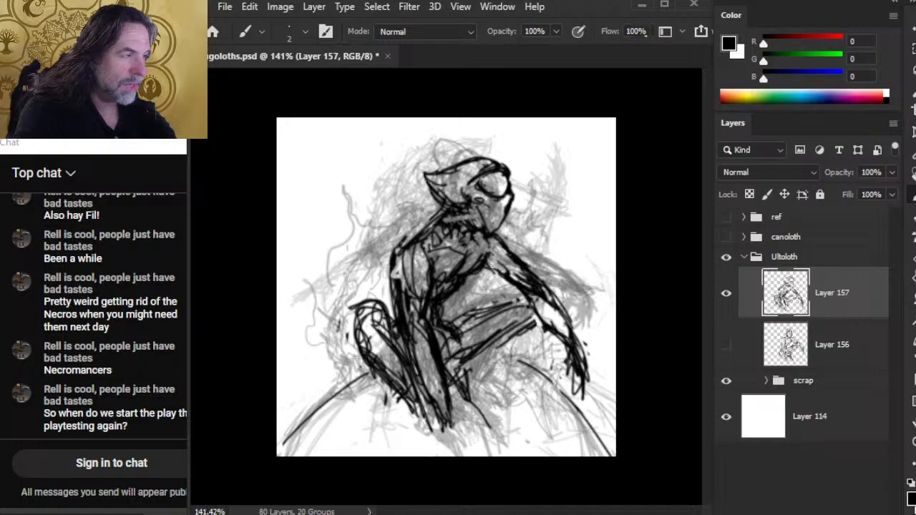
Refine the chest lines and the chest's edge beneath the far shoulder.
key("e")
key("b")
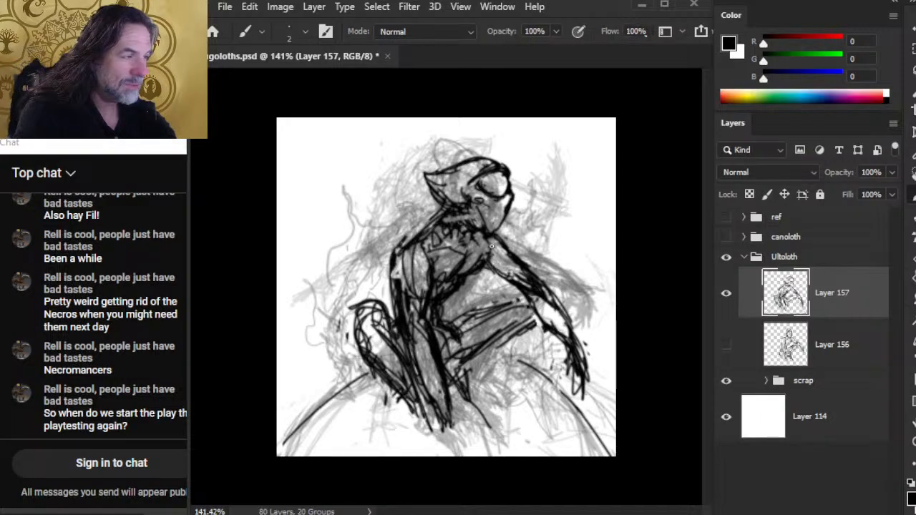
key("e")
key("b")
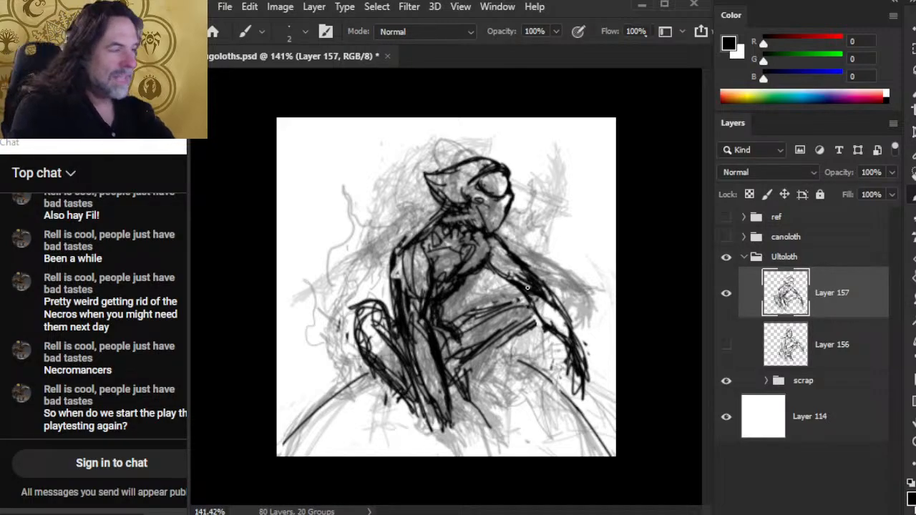
Thin the far upper arm's lines above the elbow and redraw the raised knee and shin beneath it.
key("e")
left_click_drag(511, 274, 528, 287)
mouse_move(507, 256)
left_mouse_down()
mouse_move(534, 283)
mouse_move(528, 275)
left_mouse_up()
key("b")
mouse_move(506, 255)
left_mouse_down()
mouse_move(555, 305)
mouse_move(519, 319)
mouse_move(515, 336)
mouse_move(461, 389)
mouse_move(529, 328)
mouse_move(468, 386)
left_mouse_up()
key("e")
key("b")
key("e")
key("b")
key("e")
key("b")
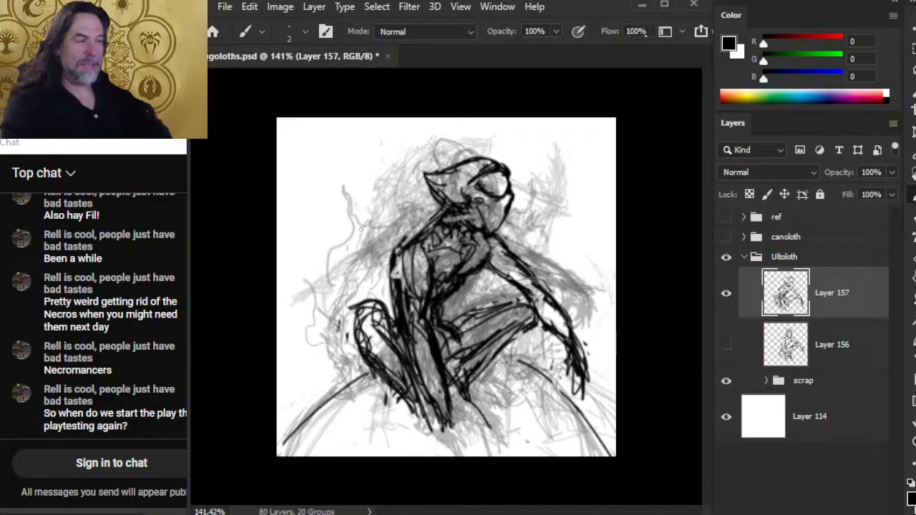
Erase the sloping line from neck to near shoulder and redraw the shoulder top lower and rounder.
key("e")
mouse_move(405, 241)
left_mouse_down()
mouse_move(431, 218)
mouse_move(428, 237)
mouse_move(402, 246)
mouse_move(429, 237)
mouse_move(439, 252)
left_mouse_up()
key("b")
key("e")
key("b")
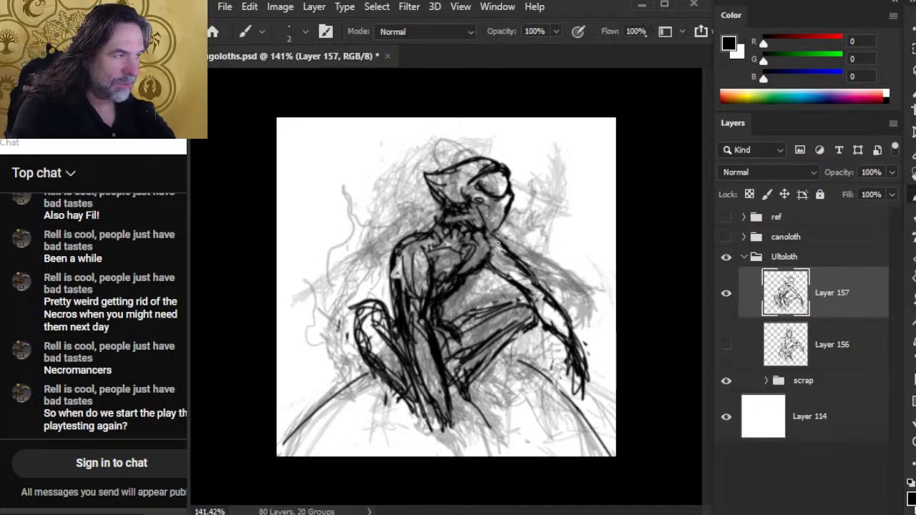
Refine the far shoulder's contour below the chin with short eraser and brush touches.
key("e")
key("b")
key("e")
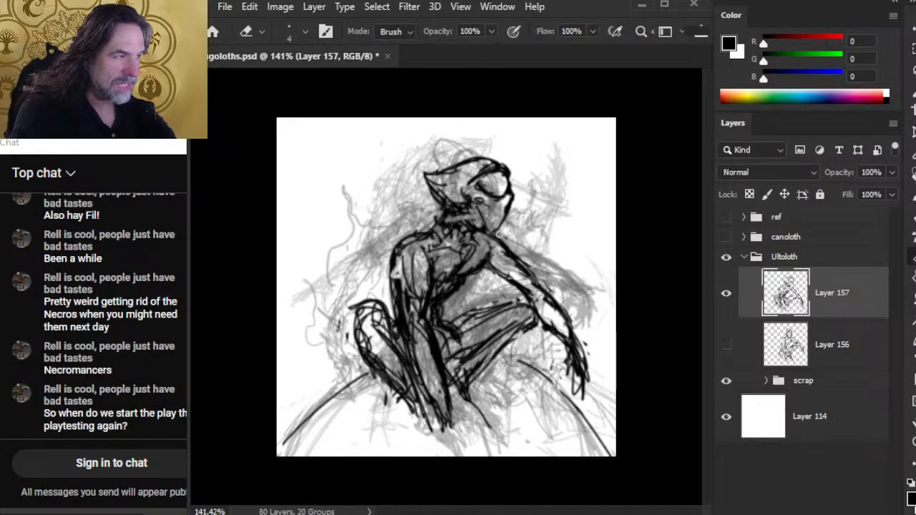
key("b")
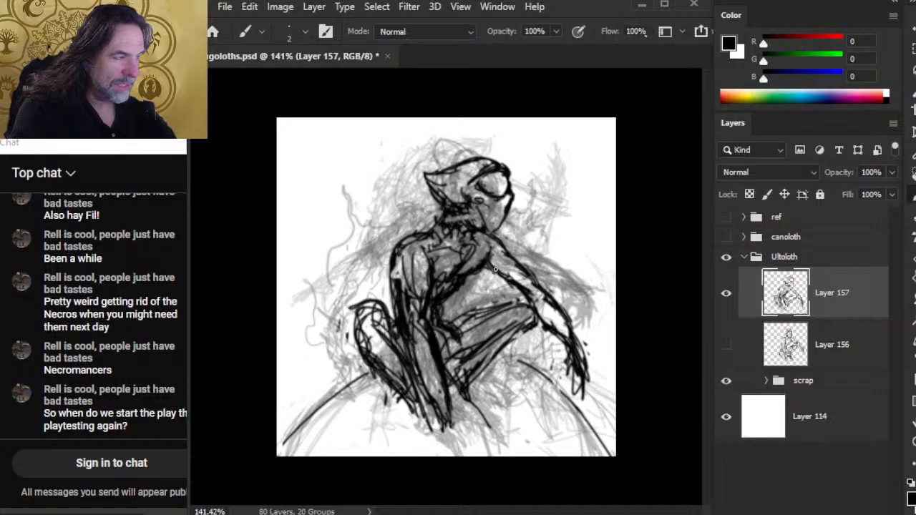
Touch up the far upper arm's contour and soften the line running from the near shoulder to the neck.
key("e")
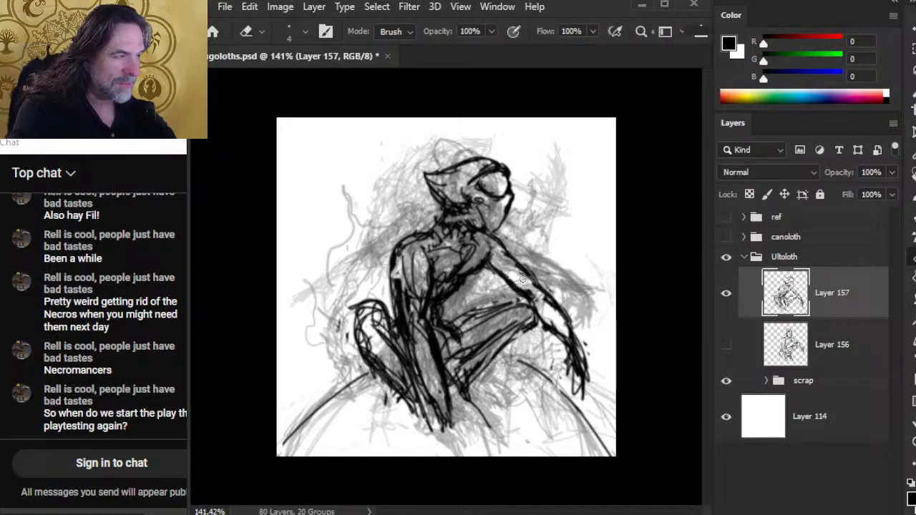
key("b")
key("e")
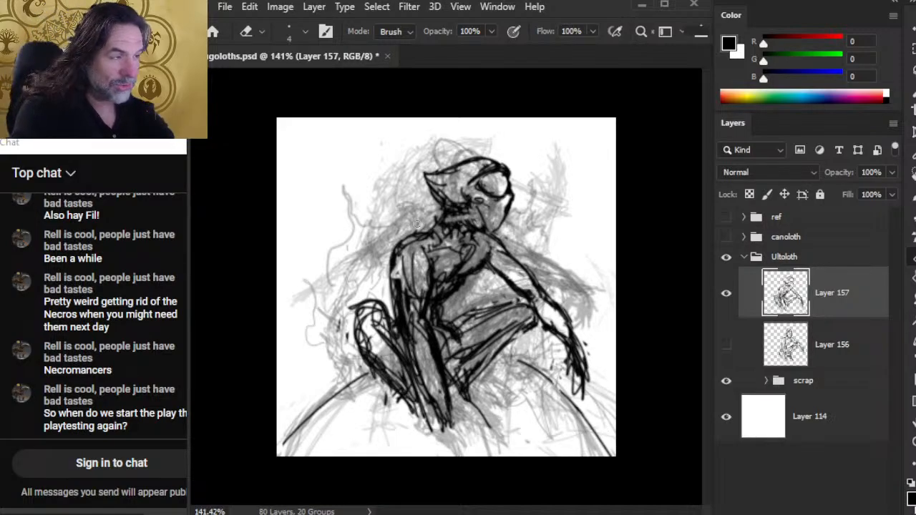
left_click_drag(402, 242, 458, 211)
key("b")
key("e")
key("b")
key("e")
Lasso the head, shift it slightly back and down toward the shoulders, and clear the selection.
key("l")
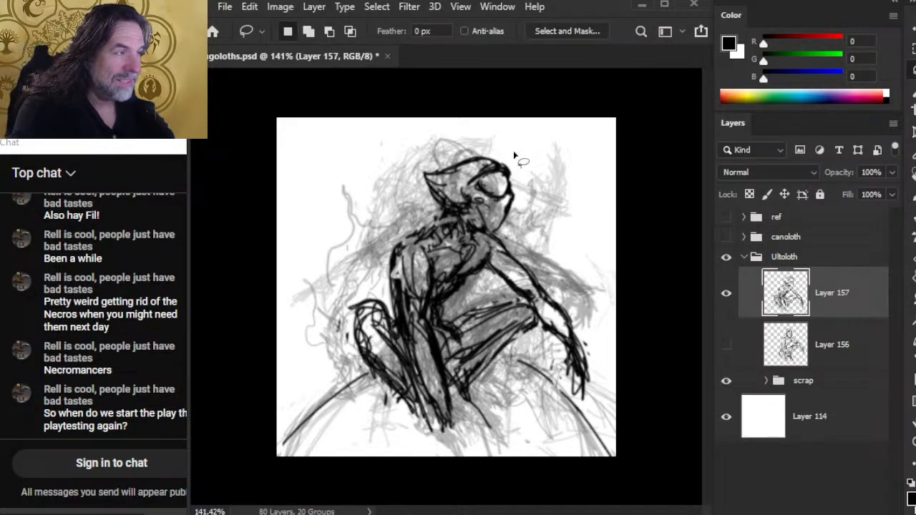
mouse_move(513, 153)
left_mouse_down()
mouse_move(430, 202)
mouse_move(472, 231)
mouse_move(527, 224)
mouse_move(534, 183)
left_mouse_up()
key("v")
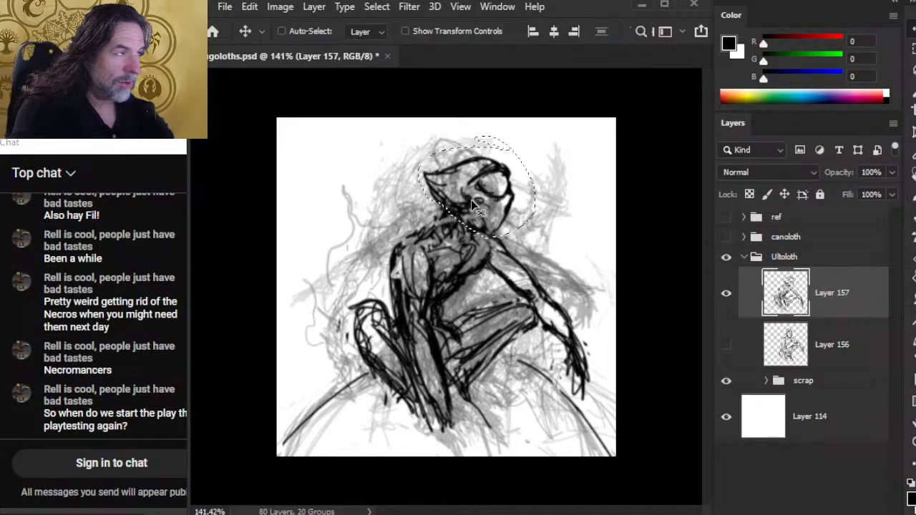
mouse_move(471, 200)
left_mouse_down()
mouse_move(405, 244)
mouse_move(447, 215)
mouse_move(497, 230)
mouse_move(467, 204)
left_mouse_up()
key("l")
key("ctrl+d")
Clean up the cut lines beneath the moved head and rework the neck and collar lines.
key("b")
key("e")
key("b")
key("e")
key("b")
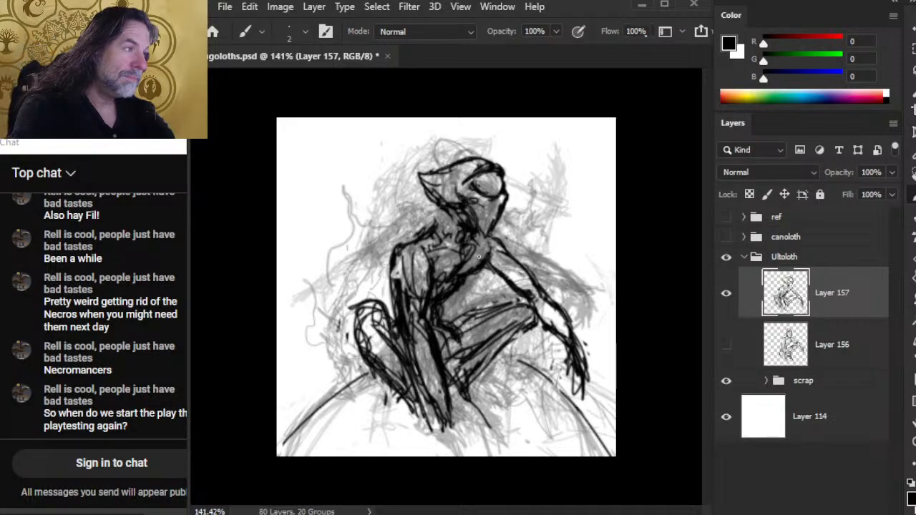
Redraw the back of the neck so that it slopes down into the near shoulder.
key("e")
key("b")
key("e")
key("b")
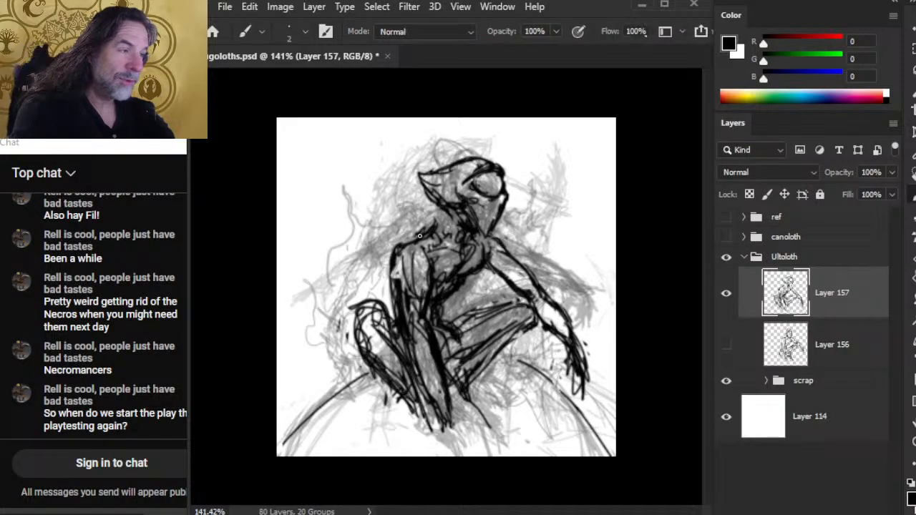
mouse_move(420, 235)
left_mouse_down()
mouse_move(439, 213)
mouse_move(432, 233)
left_mouse_up()
key("e")
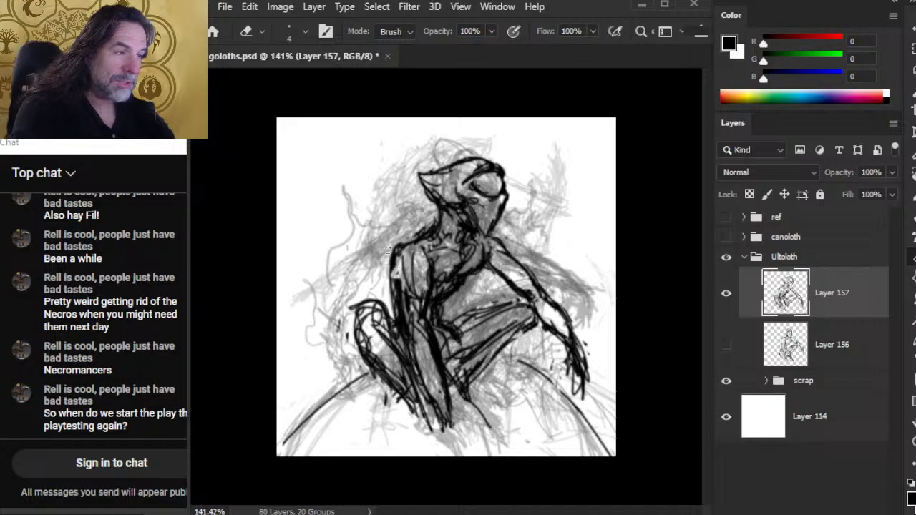
Trim the near shoulder's outer edge and reshape the folded leg's knee beside the near arm with a wider contour.
key("b")
key("e")
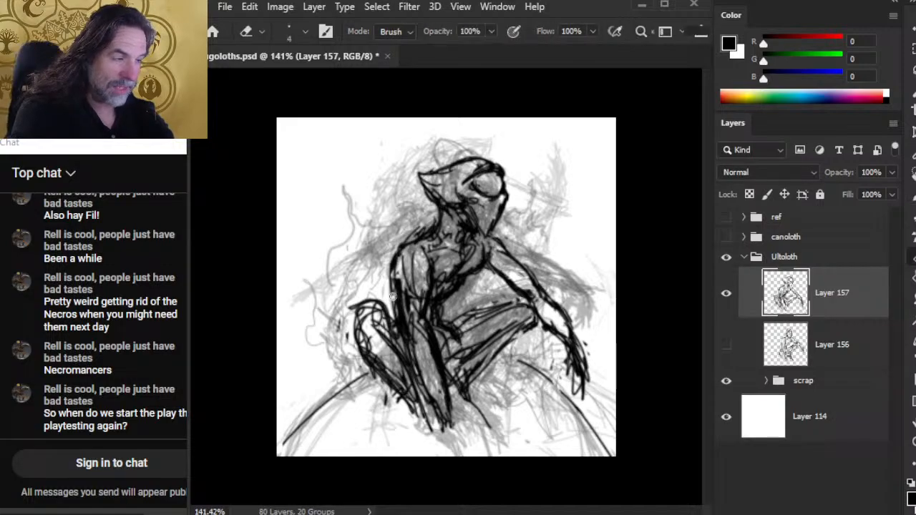
mouse_move(383, 300)
left_mouse_down()
mouse_move(358, 322)
mouse_move(366, 342)
mouse_move(346, 337)
mouse_move(358, 351)
mouse_move(375, 320)
mouse_move(389, 326)
left_mouse_up()
key("b")
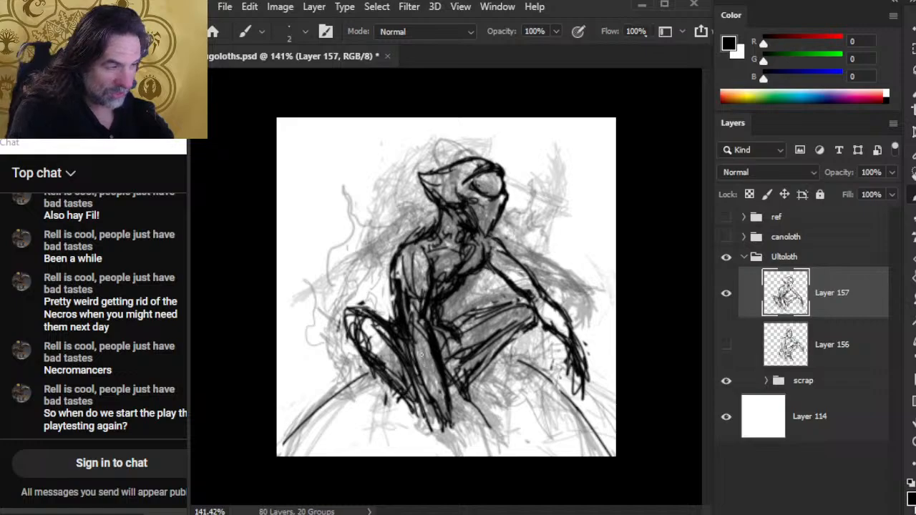
Erase the near forearm's heavy lines and redraw it as a tapering contour down to the hand.
key("e")
mouse_move(435, 360)
left_mouse_down()
mouse_move(449, 423)
mouse_move(445, 375)
mouse_move(445, 429)
left_mouse_up()
key("b")
left_click_drag(442, 372, 447, 433)
key("e")
mouse_move(443, 394)
left_mouse_down()
mouse_move(426, 326)
mouse_move(439, 395)
left_mouse_up()
key("b")
left_click_drag(436, 357, 449, 440)
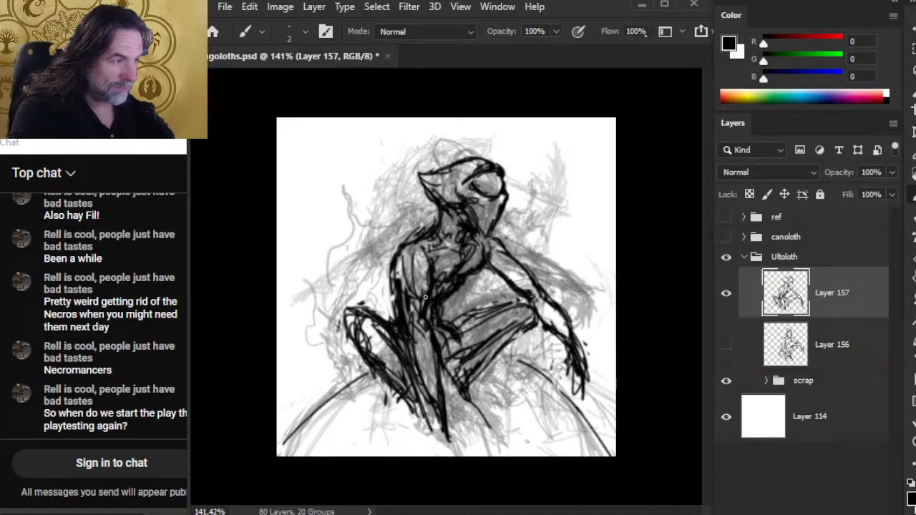
Thin the lines around the near elbow and add the inner contour of the upper forearm.
key("e")
mouse_move(425, 308)
left_mouse_down()
mouse_move(423, 347)
mouse_move(425, 288)
left_mouse_up()
key("b")
mouse_move(425, 345)
left_mouse_down()
mouse_move(427, 286)
mouse_move(429, 353)
left_mouse_up()
key("e")
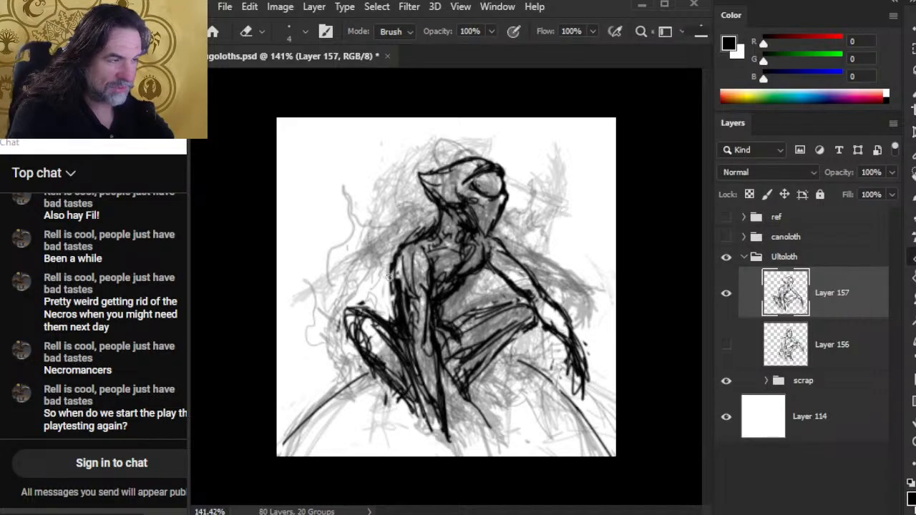
Try a sloping shoulder line extending outward past the near arm, and undo the last strokes.
key("b")
mouse_move(393, 256)
left_mouse_down()
mouse_move(422, 232)
mouse_move(380, 260)
left_mouse_up()
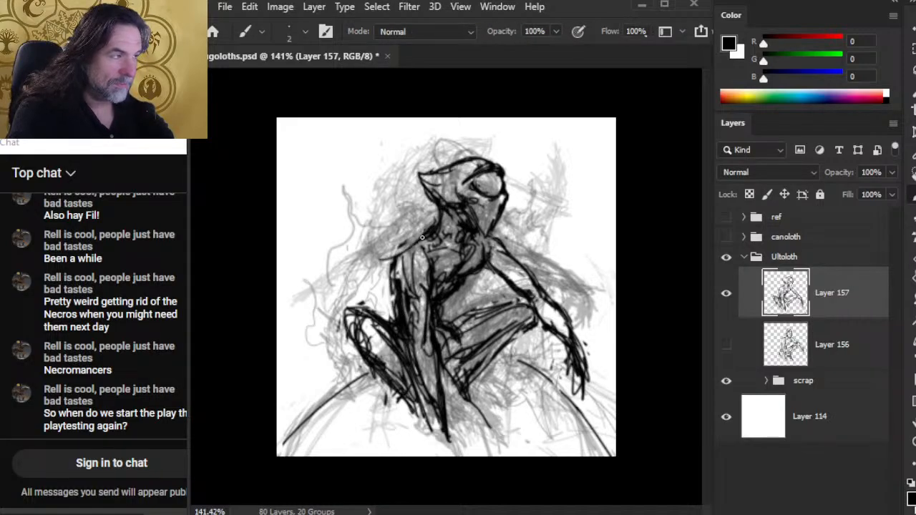
left_click_drag(425, 236, 380, 264)
left_click_drag(423, 228, 402, 250)
key("e")
key("ctrl+z")
key("ctrl+z")
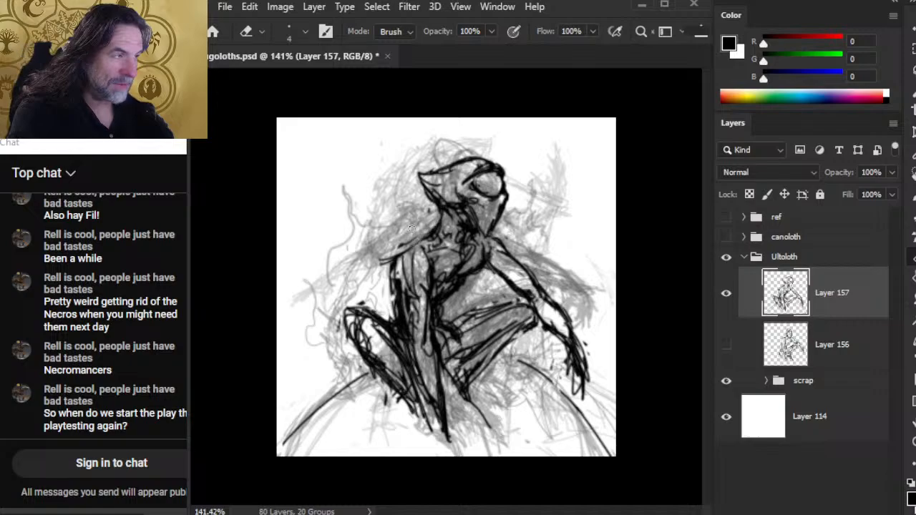
Redraw the near shoulder as a rounded contour continuing down the upper arm and lighten the lines inside the arm.
key("b")
mouse_move(422, 239)
left_mouse_down()
mouse_move(387, 288)
mouse_move(395, 279)
mouse_move(392, 309)
left_mouse_up()
key("e")
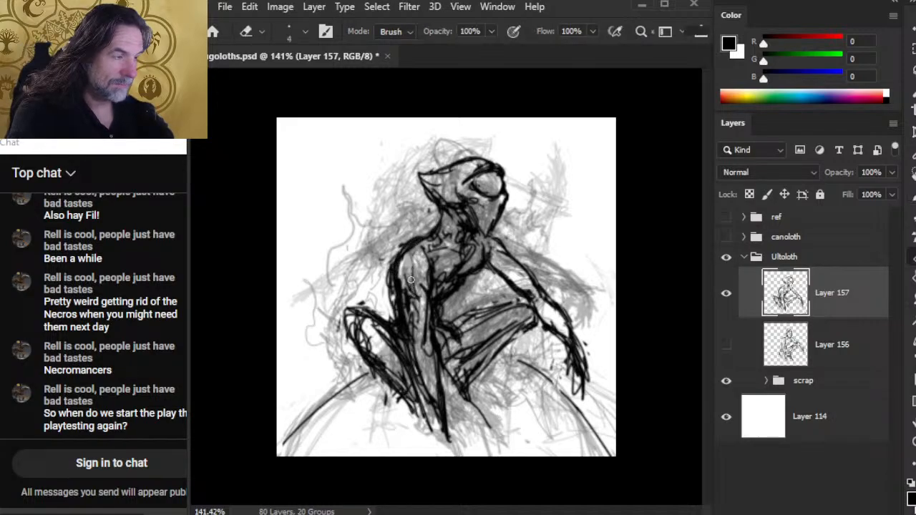
mouse_move(410, 278)
left_mouse_down()
mouse_move(400, 307)
mouse_move(384, 297)
mouse_move(396, 331)
mouse_move(390, 280)
mouse_move(415, 388)
left_mouse_up()
key("b")
key("e")
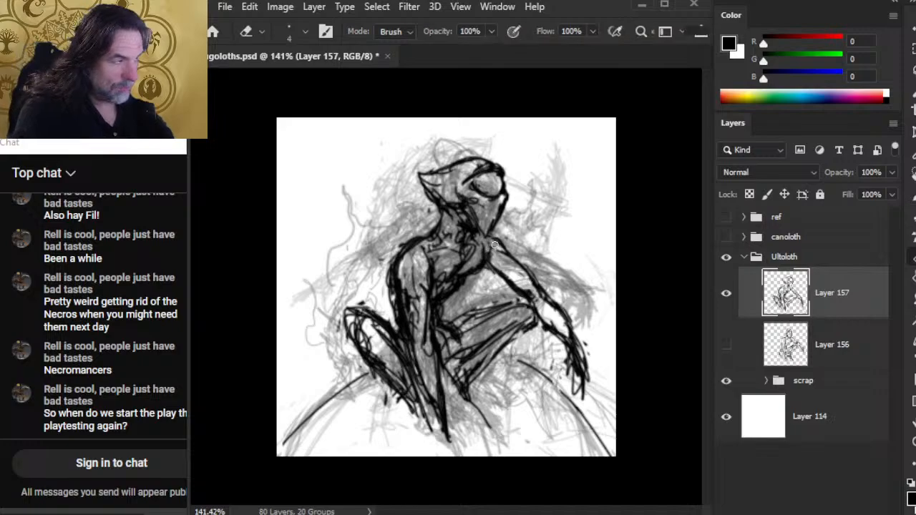
Erase stray chest lines below the far shoulder and redraw the chest's edge toward the near arm.
mouse_move(493, 243)
left_mouse_down()
mouse_move(512, 258)
mouse_move(490, 234)
mouse_move(512, 271)
mouse_move(452, 274)
mouse_move(471, 264)
mouse_move(465, 280)
mouse_move(434, 291)
left_mouse_up()
key("b")
key("e")
key("b")
key("e")
key("b")
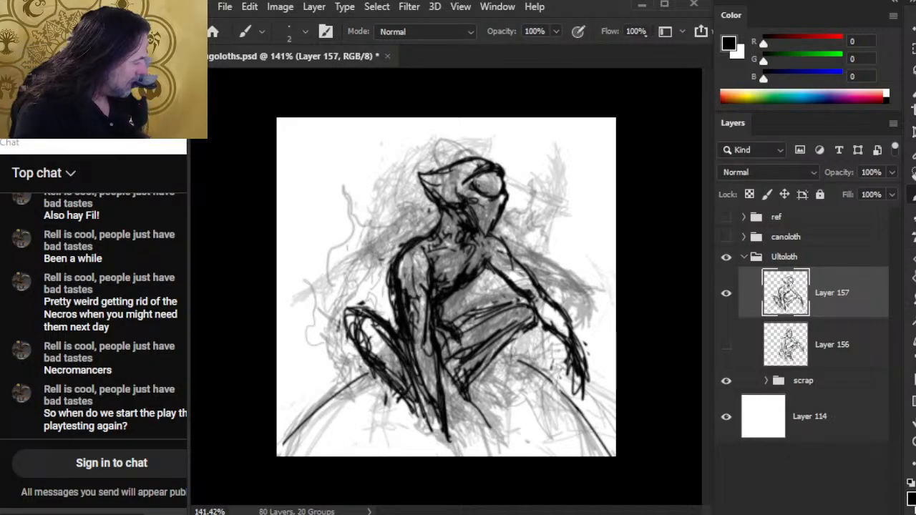
key("super+alt+d")
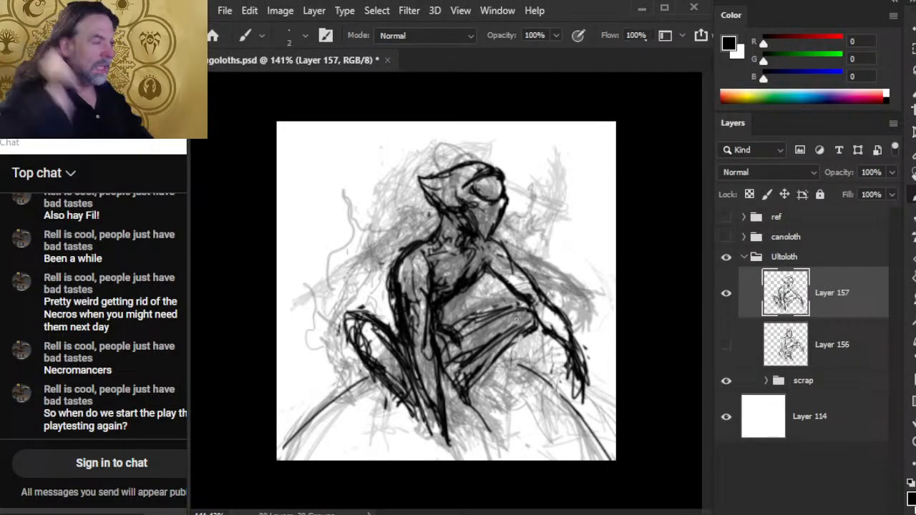
Lighten the lines around the eye and redraw the brow above it.
key("e")
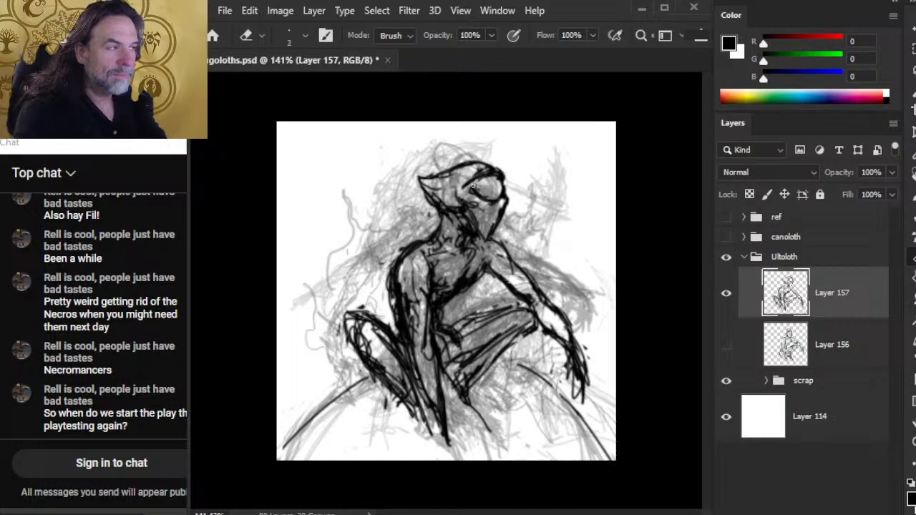
mouse_move(478, 181)
left_mouse_down()
mouse_move(503, 174)
mouse_move(474, 199)
left_mouse_up()
key("b")
left_click_drag(503, 171, 493, 165)
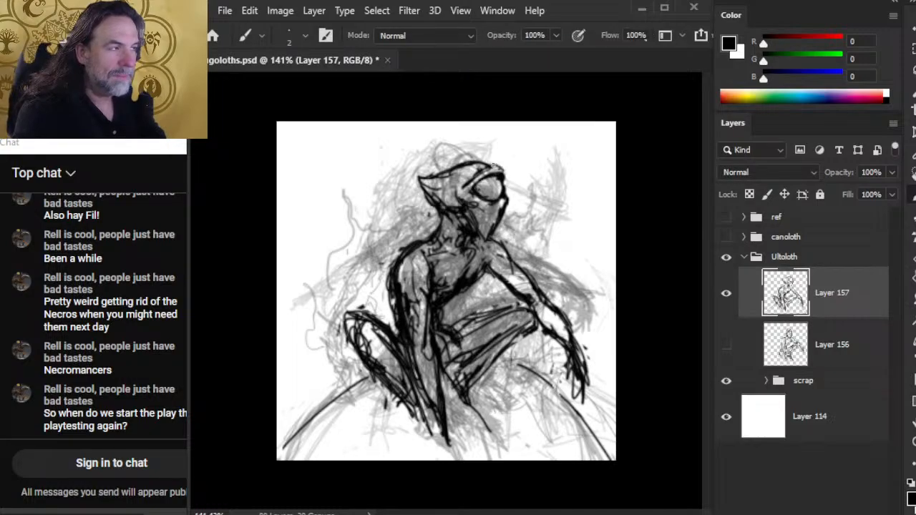
key("e")
key("b")
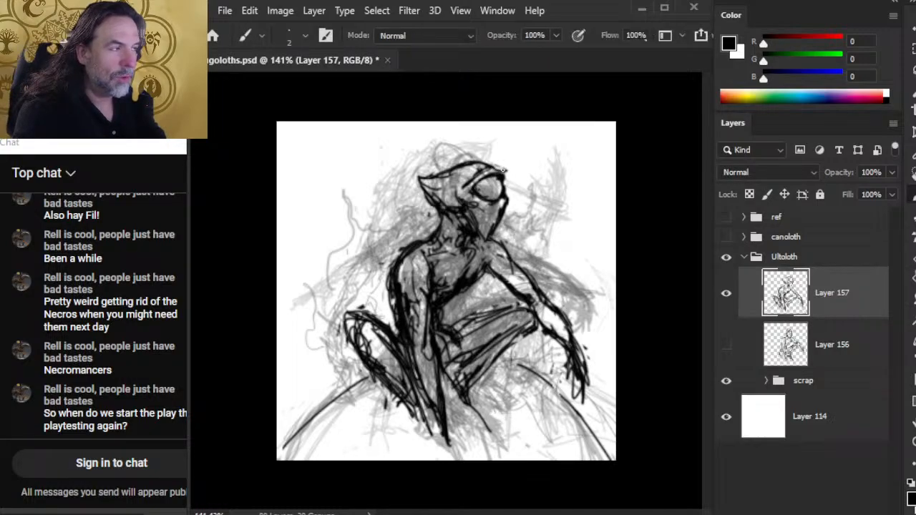
Refine the forehead, eye socket and face contour down to the chin with alternating eraser and brush touches.
key("e")
mouse_move(494, 164)
left_mouse_down()
mouse_move(465, 191)
mouse_move(473, 172)
mouse_move(501, 167)
mouse_move(511, 177)
mouse_move(507, 168)
mouse_move(507, 183)
mouse_move(494, 191)
mouse_move(473, 192)
mouse_move(484, 175)
mouse_move(459, 192)
mouse_move(495, 178)
mouse_move(487, 196)
mouse_move(473, 191)
mouse_move(497, 197)
mouse_move(483, 201)
mouse_move(508, 189)
mouse_move(510, 207)
mouse_move(506, 194)
mouse_move(484, 238)
left_mouse_up()
key("b")
key("e")
key("b")
key("e")
key("b")
key("e")
key("b")
key("e")
key("b")
key("e")
key("b")
key("e")
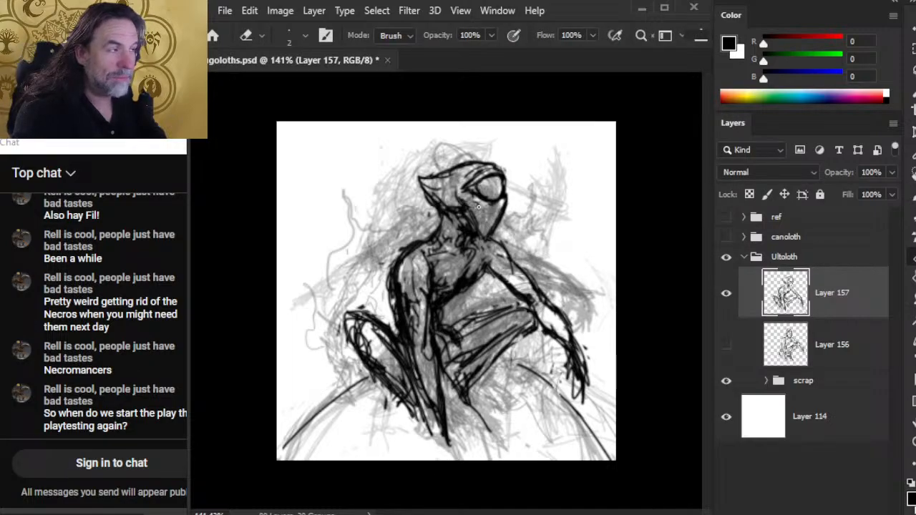
Clean up the jaw and neck lines and refine the front edge of the face beneath the eye.
mouse_move(465, 200)
left_mouse_down()
mouse_move(455, 194)
mouse_move(472, 205)
mouse_move(451, 202)
mouse_move(430, 215)
mouse_move(442, 241)
mouse_move(449, 234)
left_mouse_up()
key("b")
key("e")
key("b")
key("e")
key("b")
key("e")
mouse_move(501, 212)
left_mouse_down()
mouse_move(486, 238)
mouse_move(508, 204)
left_mouse_up()
key("b")
key("e")
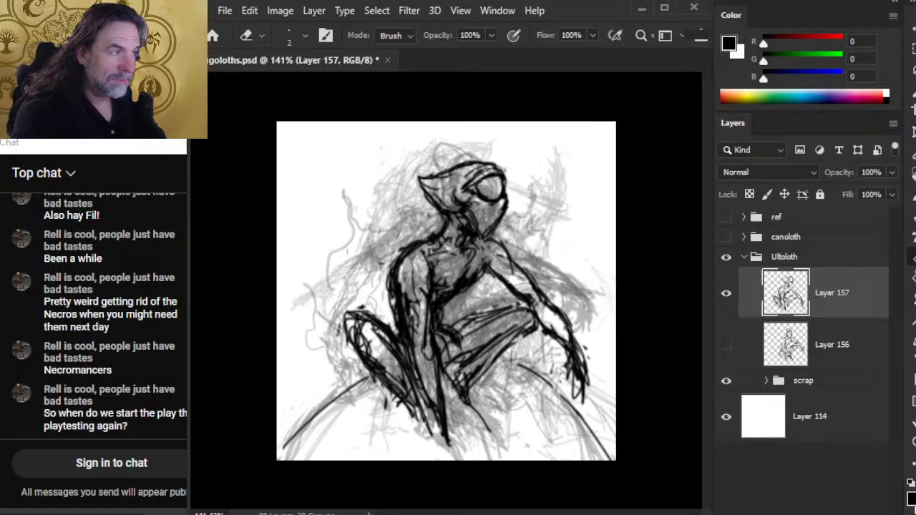
Rework the far shoulder's lines beneath the chin and the chest's edge below the armpit.
key("b")
mouse_move(486, 239)
left_mouse_down()
mouse_move(508, 263)
mouse_move(488, 265)
mouse_move(475, 285)
mouse_move(468, 271)
mouse_move(460, 279)
mouse_move(477, 278)
left_mouse_up()
key("e")
key("b")
key("e")
key("b")
key("e")
key("b")
left_click_drag(480, 269, 472, 284)
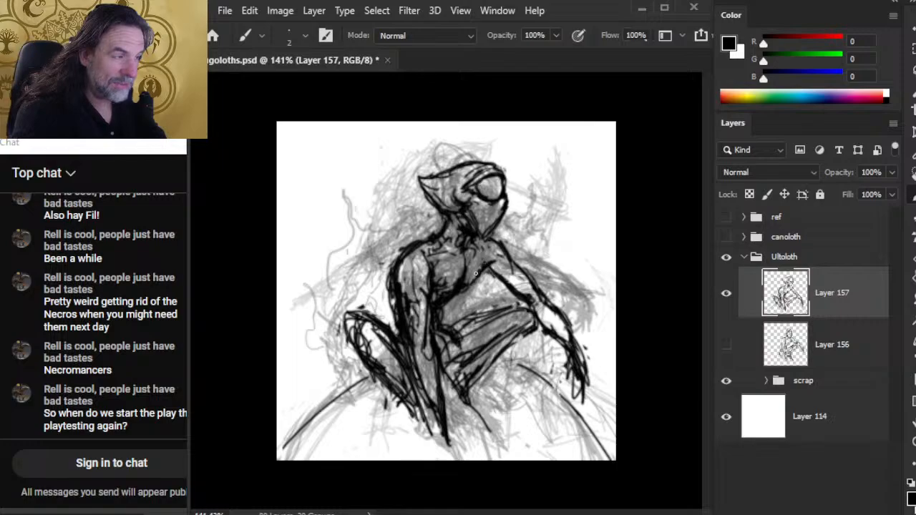
Refine the torso's lines at the ribs and waist beside the near elbow.
key("e")
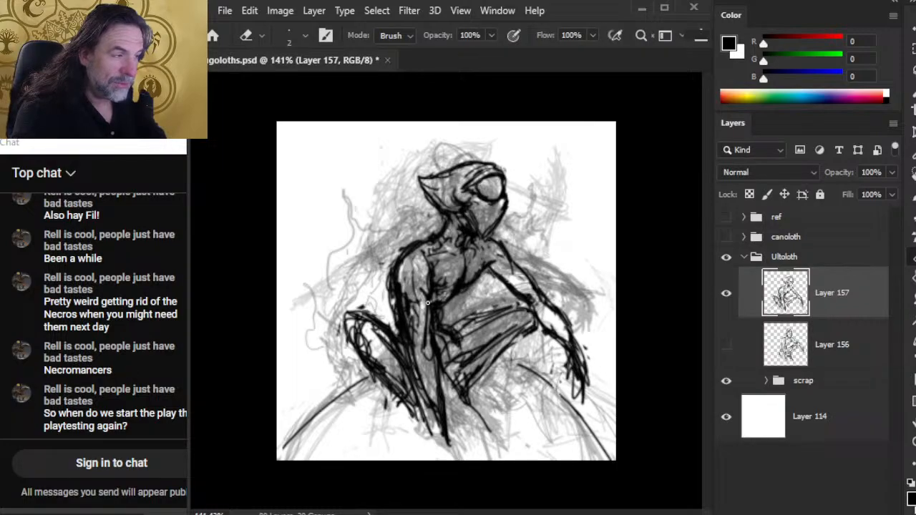
key("b")
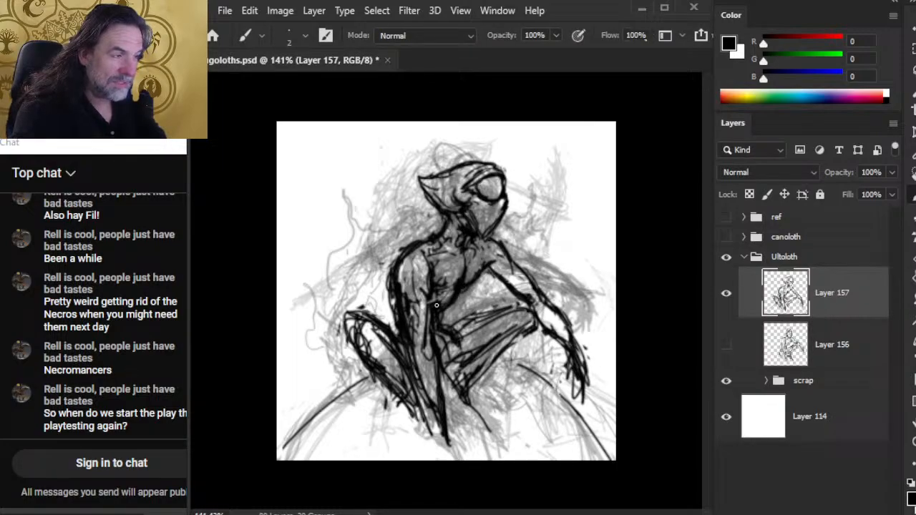
key("e")
key("b")
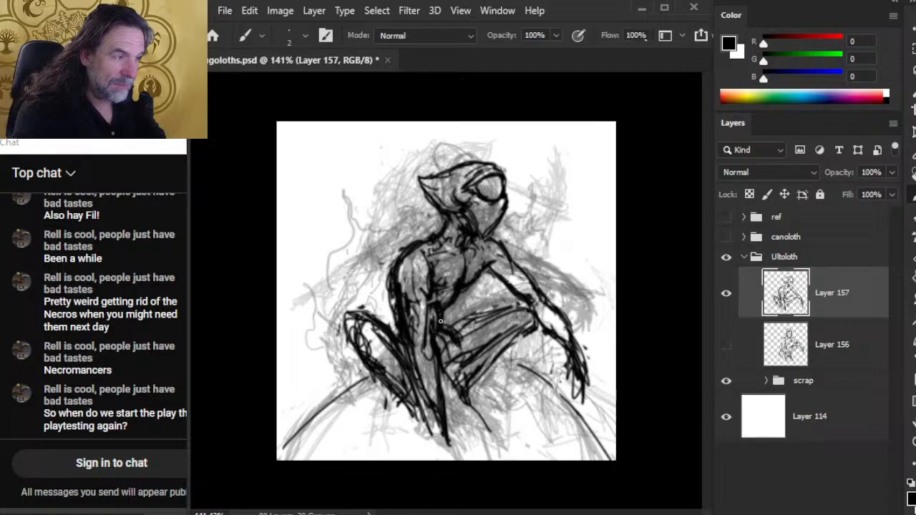
Erase the rough lines along the raised thigh and redraw its upper contour from hip to knee.
key("e")
mouse_move(465, 326)
left_mouse_down()
mouse_move(500, 311)
mouse_move(453, 326)
mouse_move(455, 335)
mouse_move(508, 308)
mouse_move(545, 309)
left_mouse_up()
key("b")
key("e")
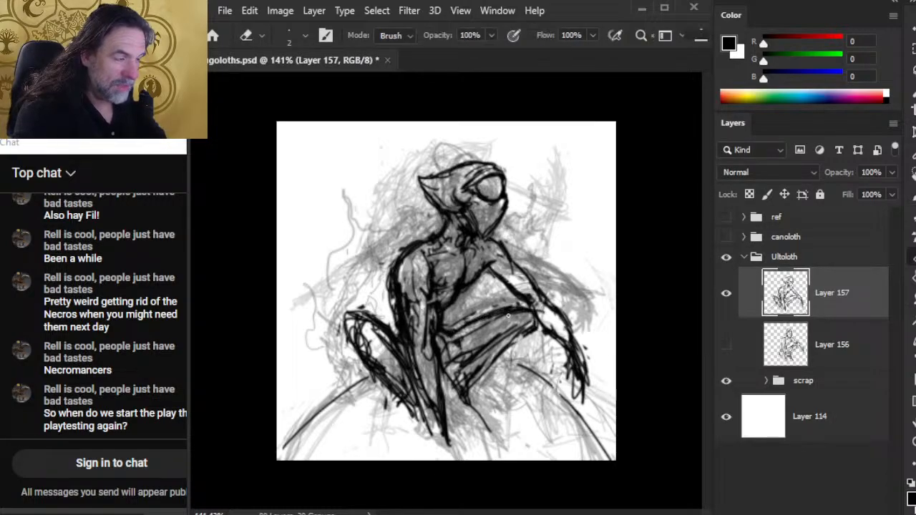
Clean up the underside of the raised thigh and draw the shin's lower end and the foot beneath it.
mouse_move(452, 343)
left_mouse_down()
mouse_move(508, 315)
mouse_move(506, 349)
mouse_move(475, 371)
left_mouse_up()
key("b")
mouse_move(480, 363)
left_mouse_down()
mouse_move(451, 410)
mouse_move(459, 388)
mouse_move(446, 399)
left_mouse_up()
mouse_move(450, 392)
left_mouse_down()
mouse_move(488, 418)
mouse_move(457, 420)
left_mouse_up()
left_click_drag(486, 392, 478, 421)
Erase the rock's curved edge beneath the far hand and rework it as a thinner, steeper curve.
key("e")
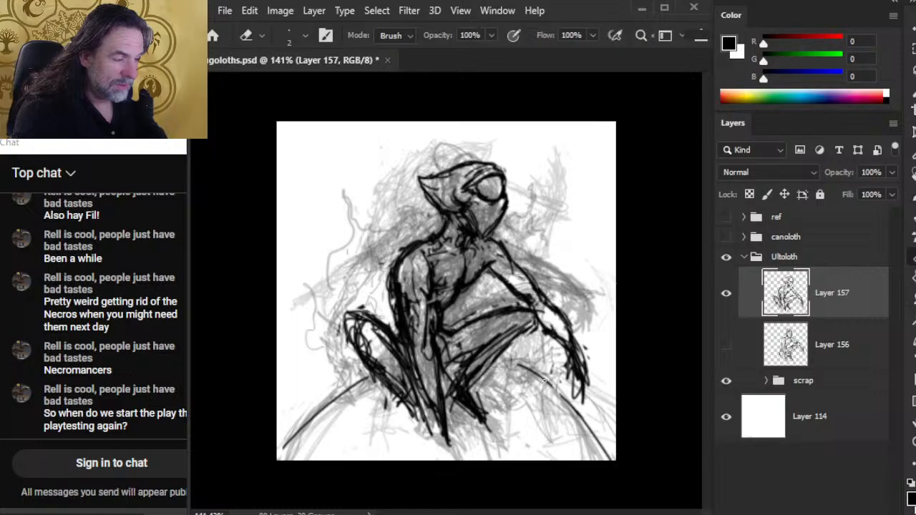
left_click_drag(545, 379, 605, 455)
left_click_drag(572, 406, 610, 457)
mouse_move(547, 382)
left_mouse_down()
mouse_move(524, 368)
mouse_move(551, 384)
mouse_move(603, 460)
left_mouse_up()
key("b")
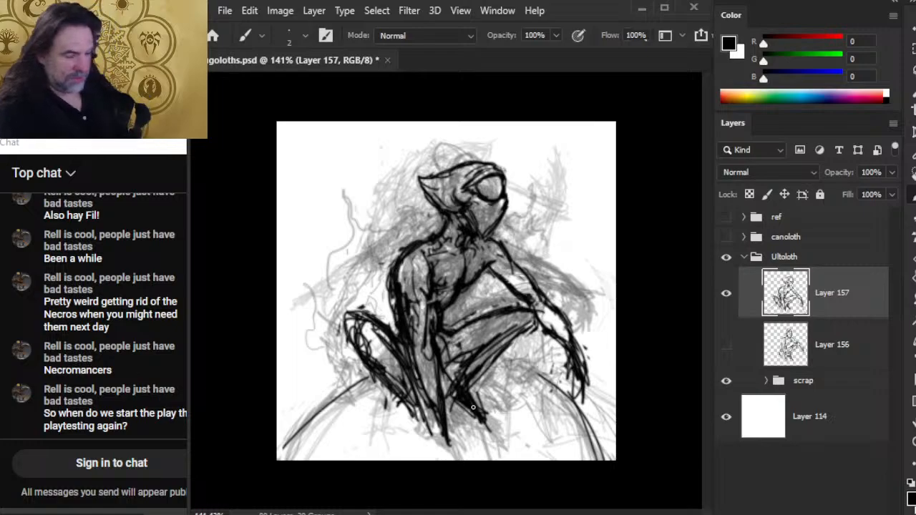
Thin and redraw the shin of the folded leg beside the near arm, and erase the top of its knee.
key("e")
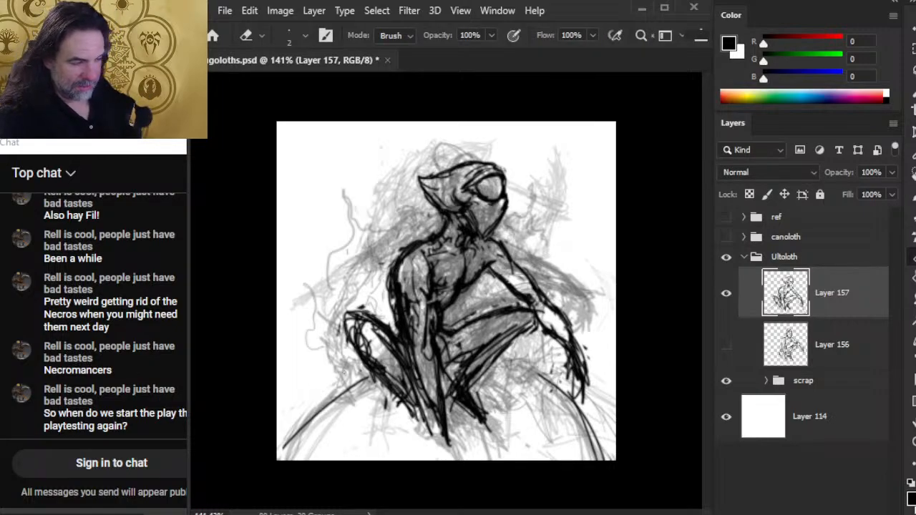
left_click_drag(366, 365, 415, 414)
key("b")
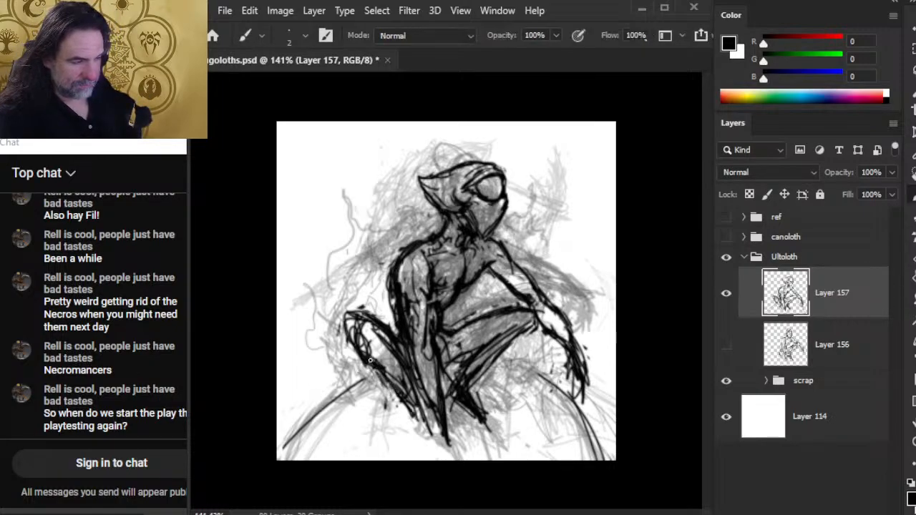
left_click_drag(358, 338, 417, 416)
key("e")
mouse_move(354, 305)
left_mouse_down()
mouse_move(345, 320)
mouse_move(353, 304)
left_mouse_up()
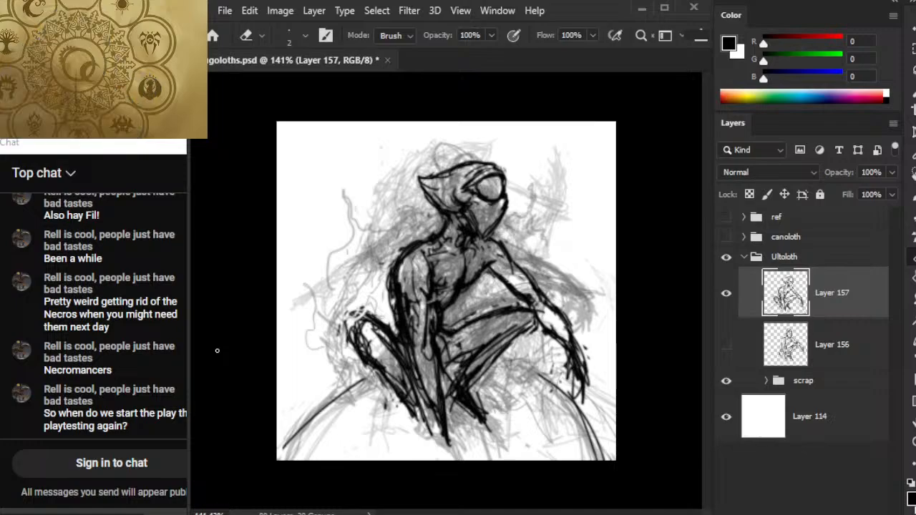
Refine the chest and belly lines between the arms of the crouching figure with small erasures and brush touch-ups.
key("b")
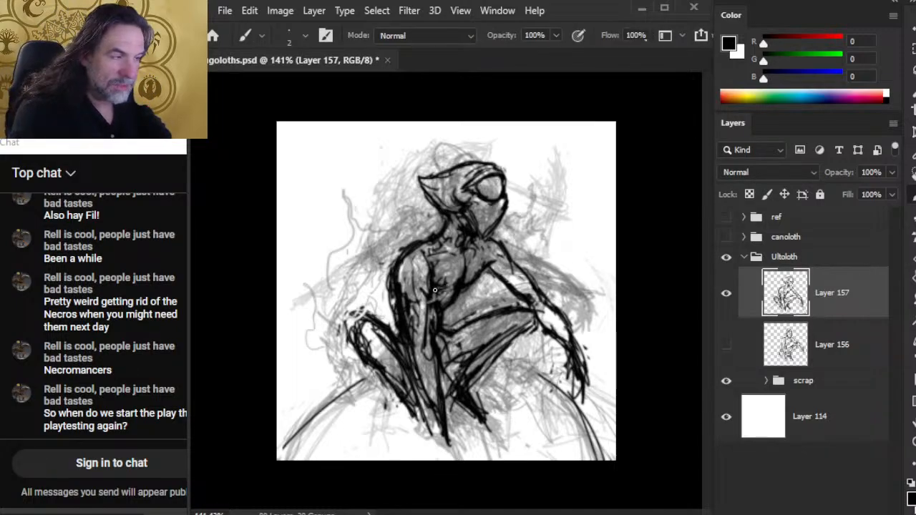
key("e")
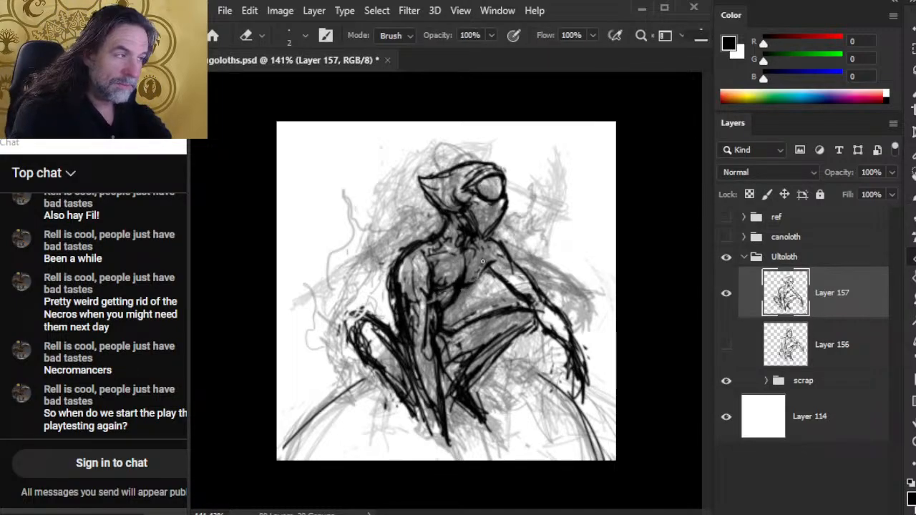
key("b")
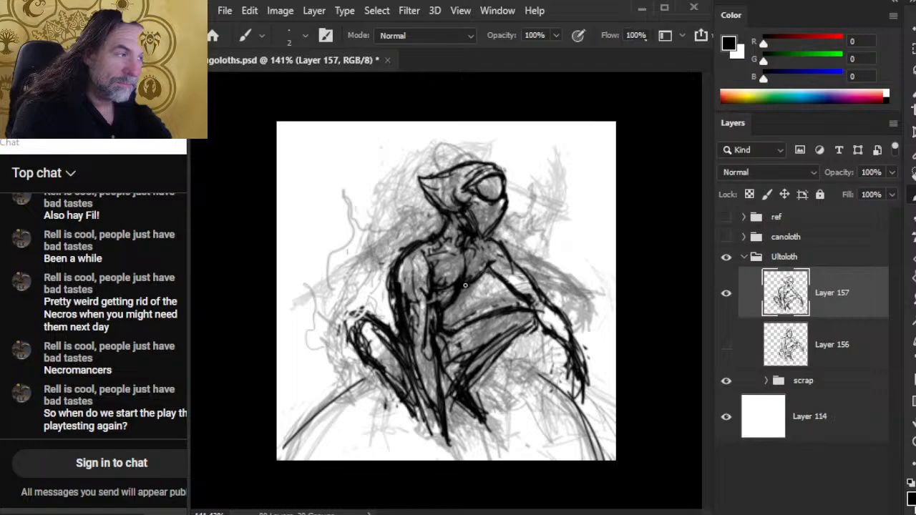
key("e")
key("b")
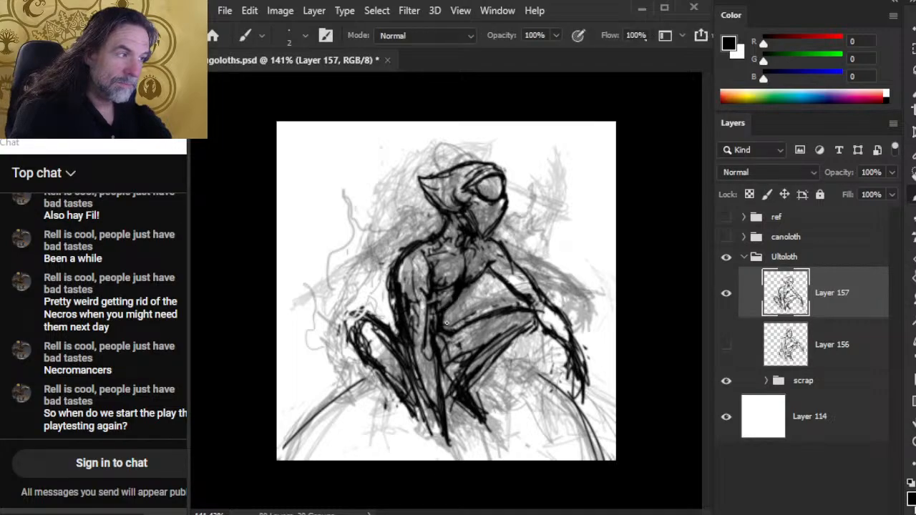
key("e")
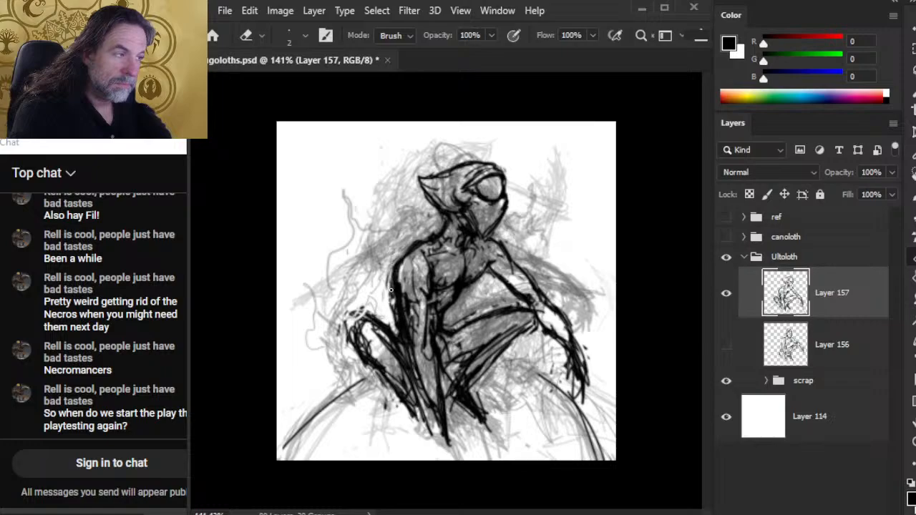
Thicken and clean up the outer contour of the near upper arm from the shoulder down toward the elbow.
key("b")
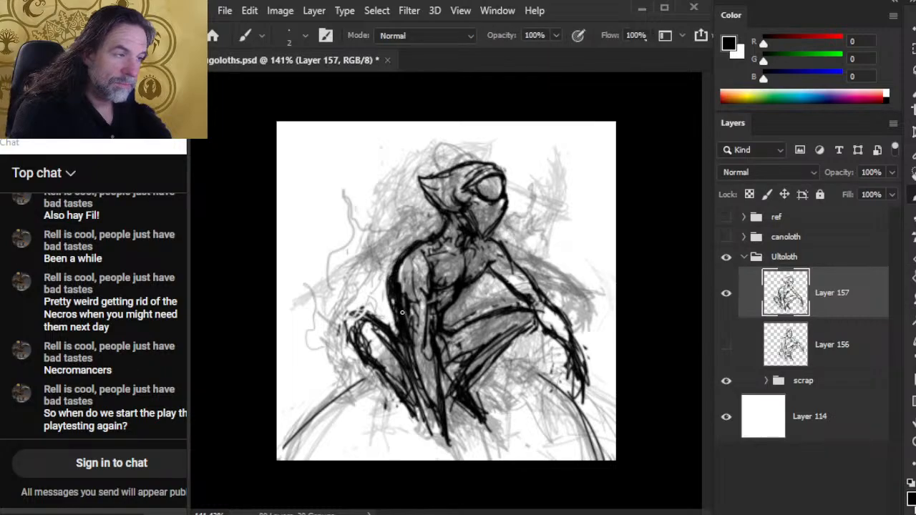
key("e")
key("b")
left_click_drag(393, 273, 394, 321)
mouse_move(405, 250)
left_mouse_down()
mouse_move(393, 269)
mouse_move(418, 246)
mouse_move(399, 261)
left_mouse_up()
key("e")
key("b")
left_click_drag(398, 277, 405, 296)
left_click_drag(402, 248, 397, 262)
Draw the collarbone line running from the near shoulder toward the middle of the chest and tidy it.
mouse_move(422, 247)
left_mouse_down()
mouse_move(433, 282)
mouse_move(429, 260)
mouse_move(444, 255)
left_mouse_up()
key("e")
key("b")
key("e")
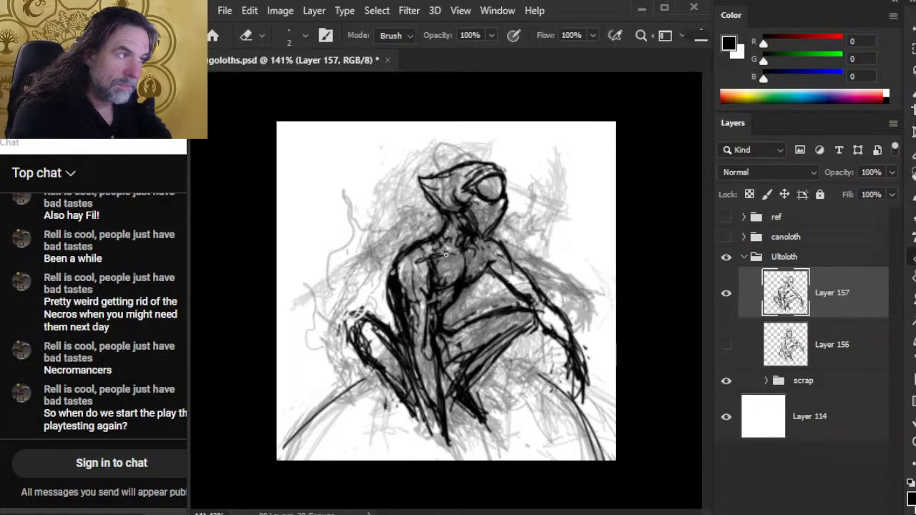
Show the ref group to examine the reference artwork, and hide it again.
left_click(726, 217)
left_click(734, 222)
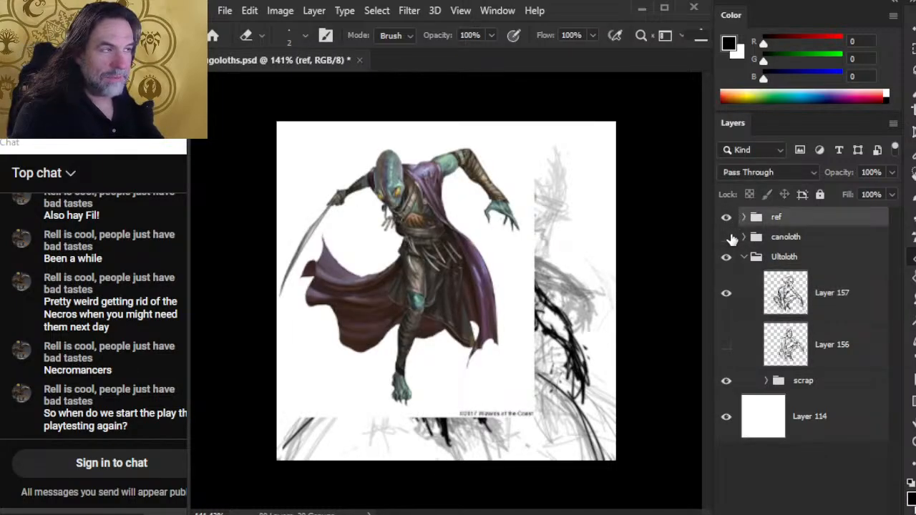
left_click(727, 216)
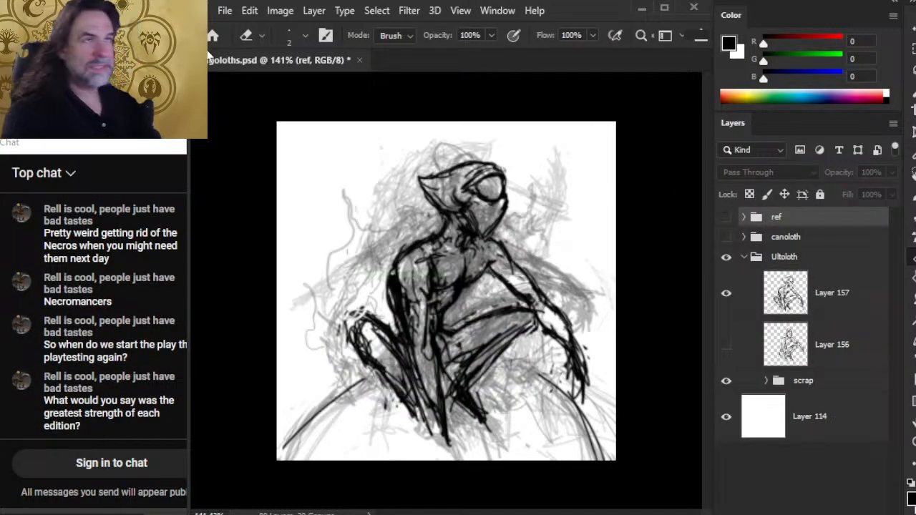
Delete Layer 156 with the hidden sketch from the Ultoloth group.
key("b")
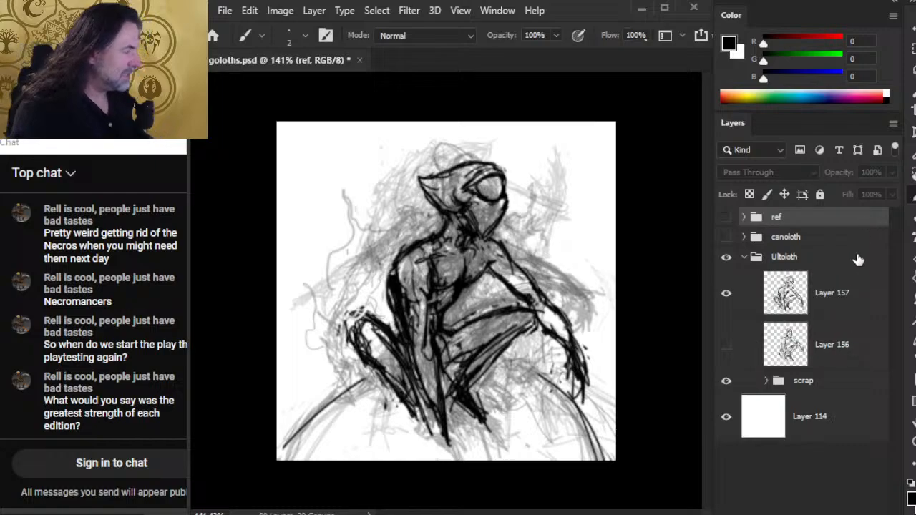
left_click(840, 299)
left_click(841, 346)
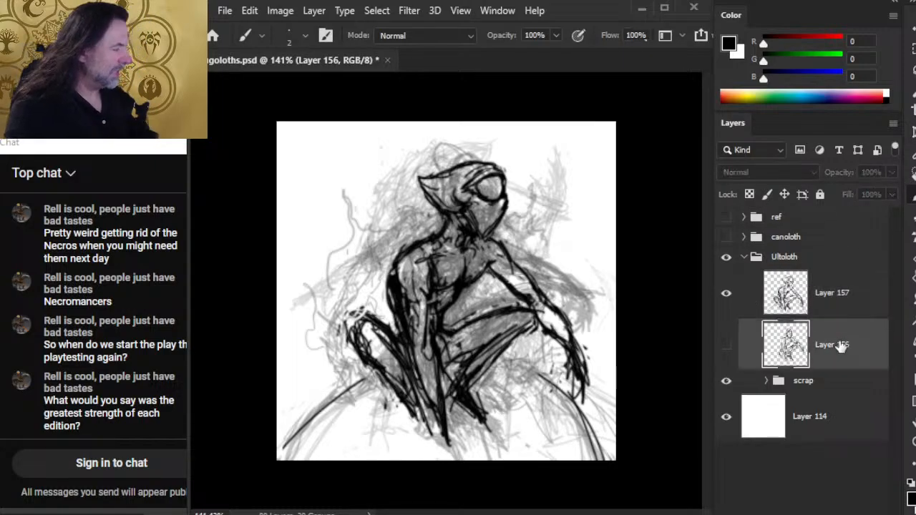
key("Delete")
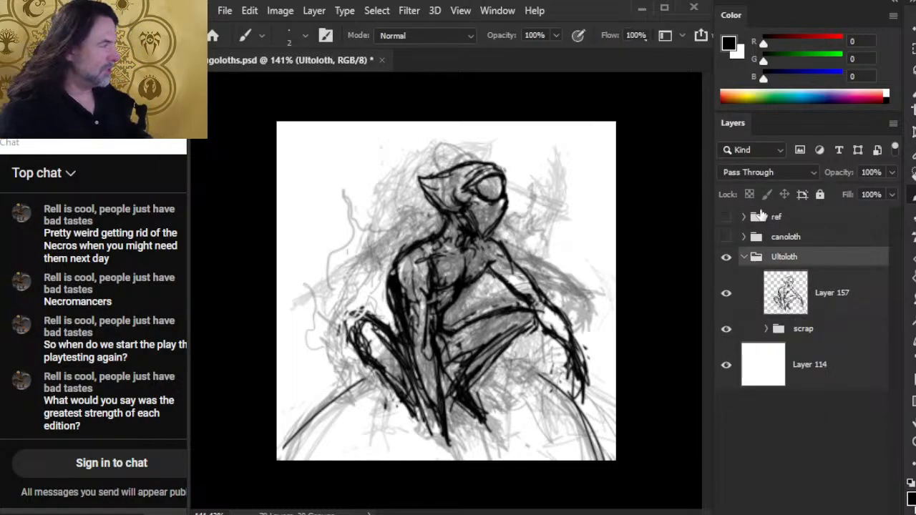
Reduce Layer 157's opacity to 58% and add a new empty layer above it.
left_click(826, 305)
left_click(891, 193)
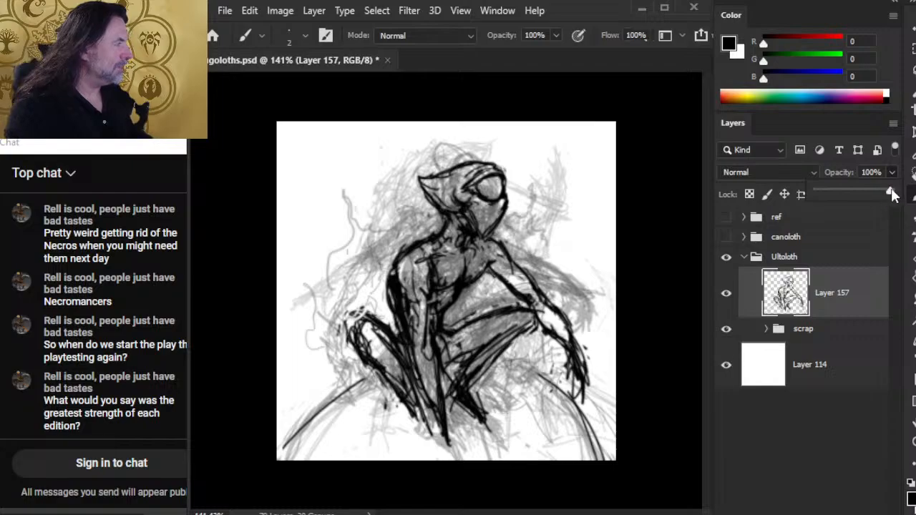
left_click_drag(890, 194, 858, 195)
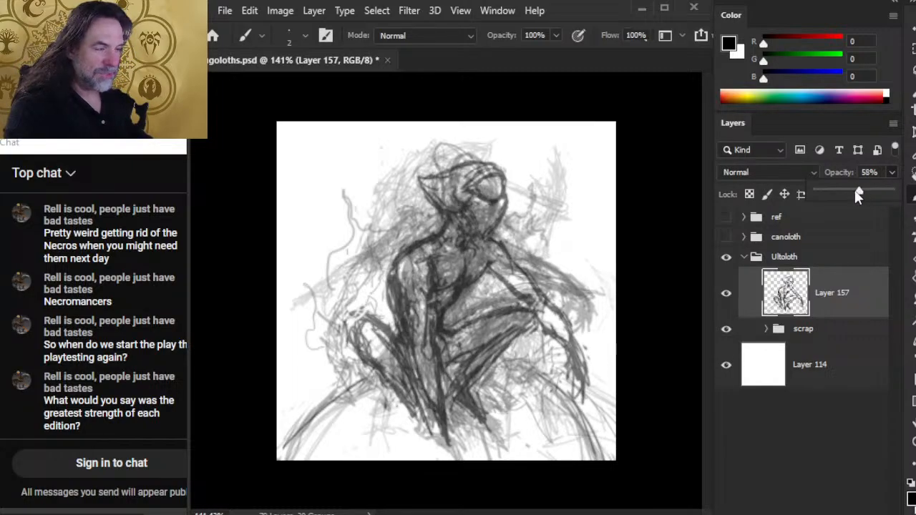
left_click(838, 503)
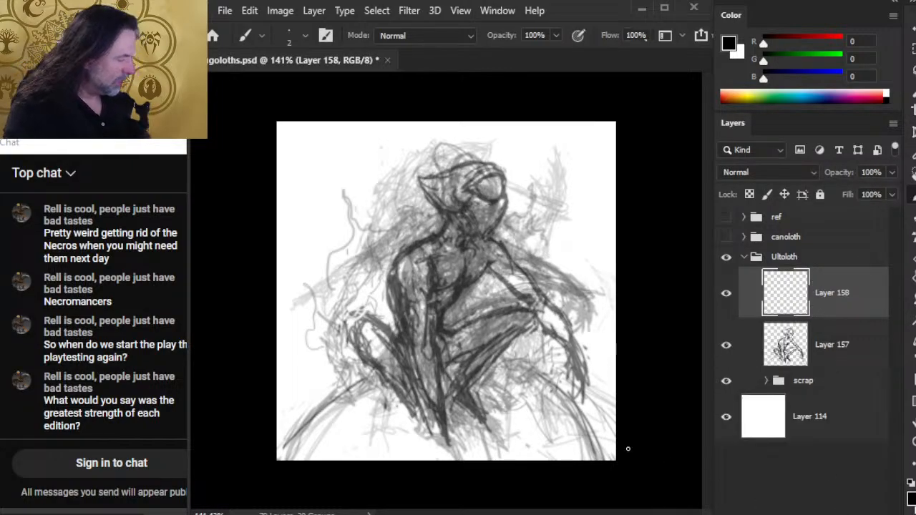
Sketch a garment's V-shaped collar on the new layer, with bold lines from both sides of the neck meeting mid-chest.
left_click_drag(433, 237, 455, 271)
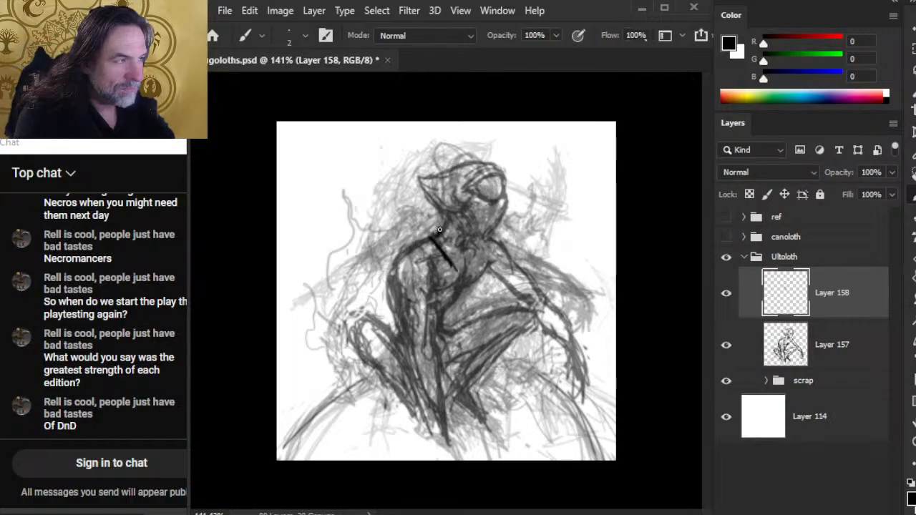
mouse_move(439, 230)
left_mouse_down()
mouse_move(459, 263)
mouse_move(459, 285)
left_mouse_up()
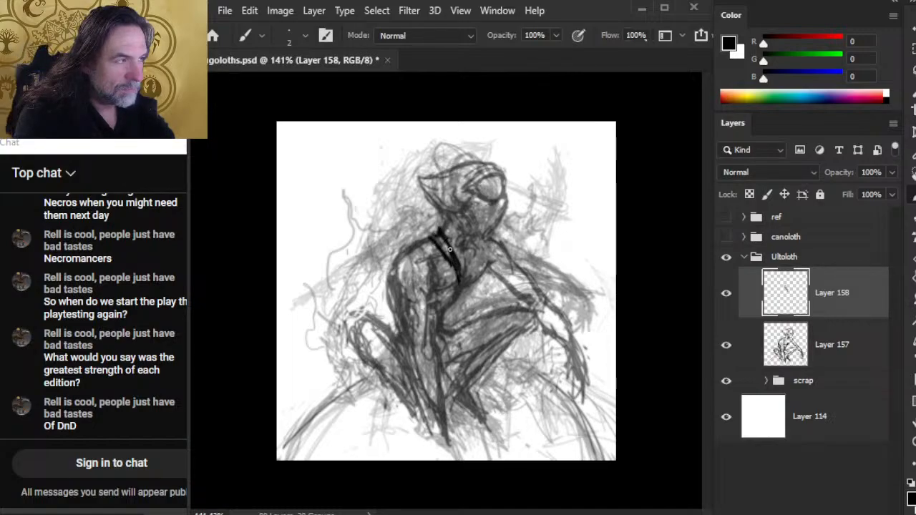
mouse_move(485, 239)
left_mouse_down()
mouse_move(467, 268)
mouse_move(486, 239)
mouse_move(449, 299)
left_mouse_up()
key("e")
key("b")
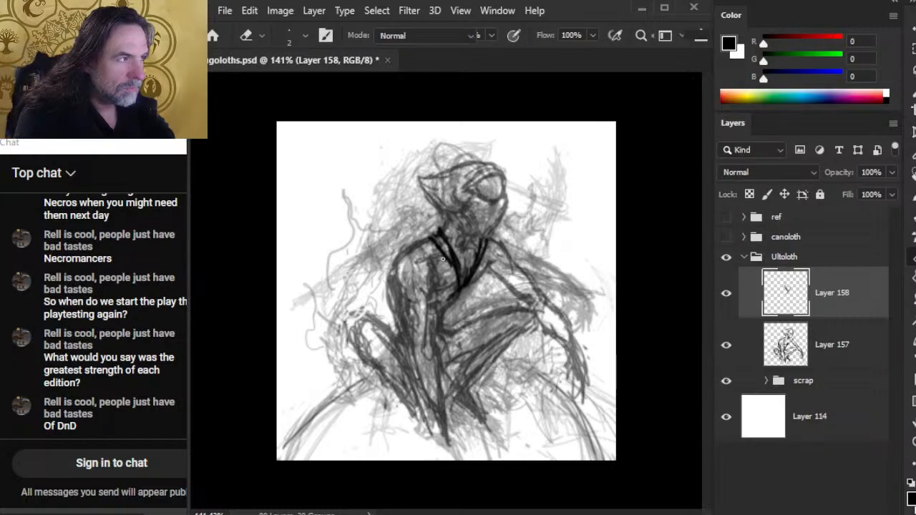
Clean up the collar's inner edges and the point where its two sides meet on the chest.
key("e")
mouse_move(451, 252)
left_mouse_down()
mouse_move(458, 286)
mouse_move(441, 247)
mouse_move(450, 274)
mouse_move(443, 254)
mouse_move(460, 274)
mouse_move(481, 252)
mouse_move(463, 279)
mouse_move(479, 246)
mouse_move(463, 283)
left_mouse_up()
key("b")
key("e")
key("b")
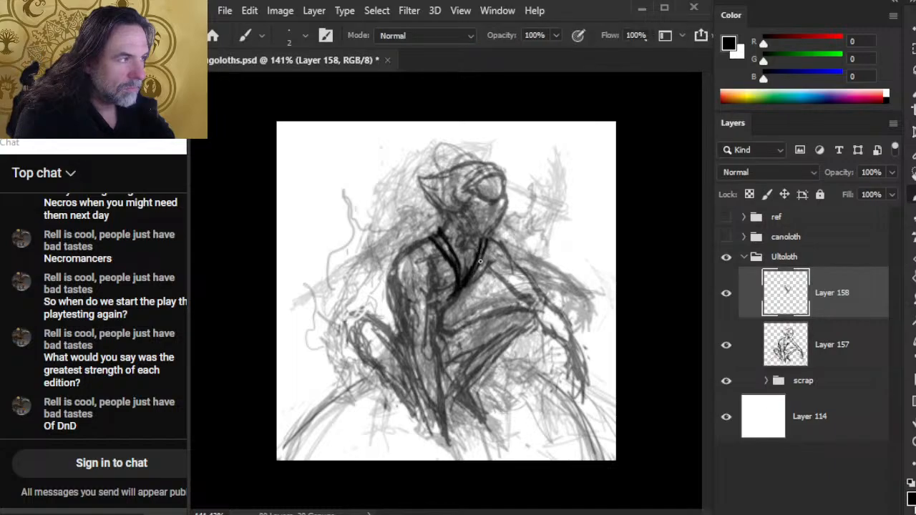
Draw the vest's top edge and armhole seam on the near shoulder, and the shoulder and armhole edge on the far side.
mouse_move(440, 228)
left_mouse_down()
mouse_move(404, 249)
mouse_move(433, 289)
left_mouse_up()
left_click_drag(419, 252, 429, 282)
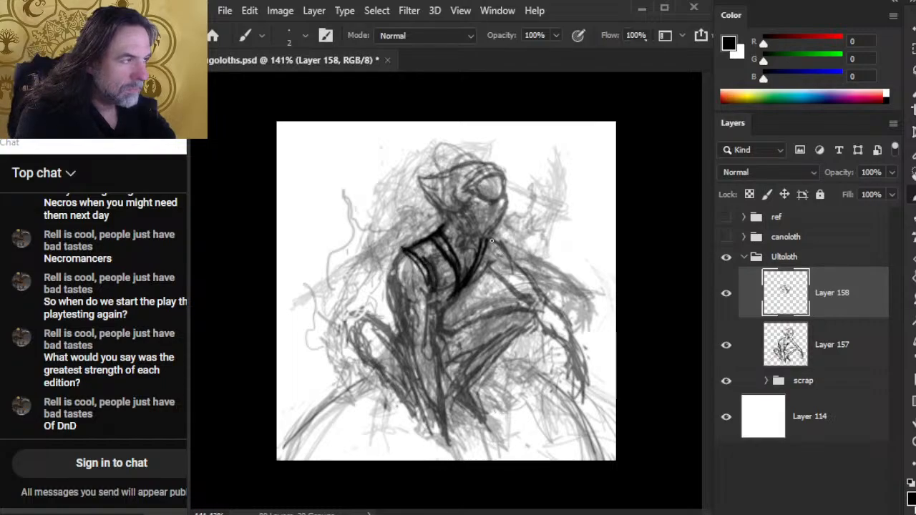
mouse_move(498, 246)
left_mouse_down()
mouse_move(490, 242)
mouse_move(501, 256)
mouse_move(481, 277)
mouse_move(498, 244)
mouse_move(489, 236)
mouse_move(499, 242)
left_mouse_up()
key("e")
key("b")
key("e")
key("b")
key("e")
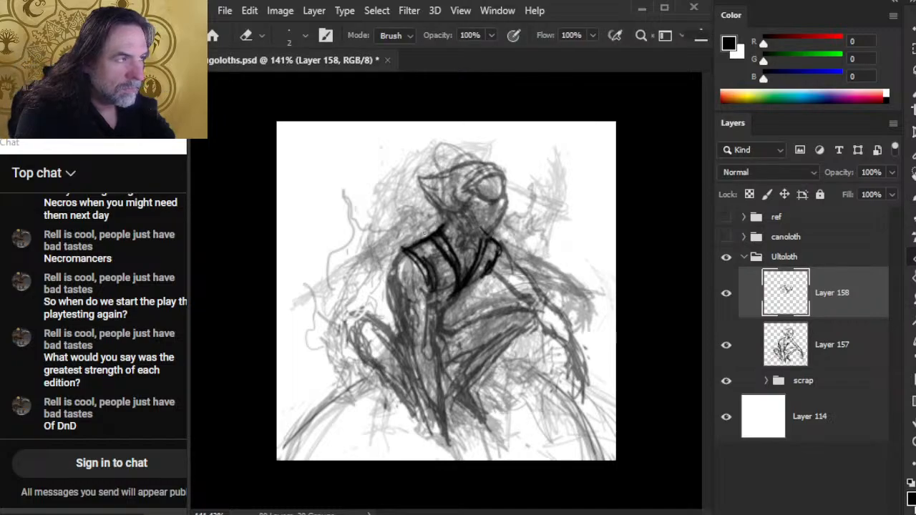
Extend the collar's near side up to the neck and rework its edge with the brush and eraser.
key("b")
mouse_move(429, 236)
left_mouse_down()
mouse_move(453, 224)
mouse_move(456, 258)
mouse_move(440, 230)
left_mouse_up()
key("e")
key("b")
key("e")
key("b")
key("e")
key("b")
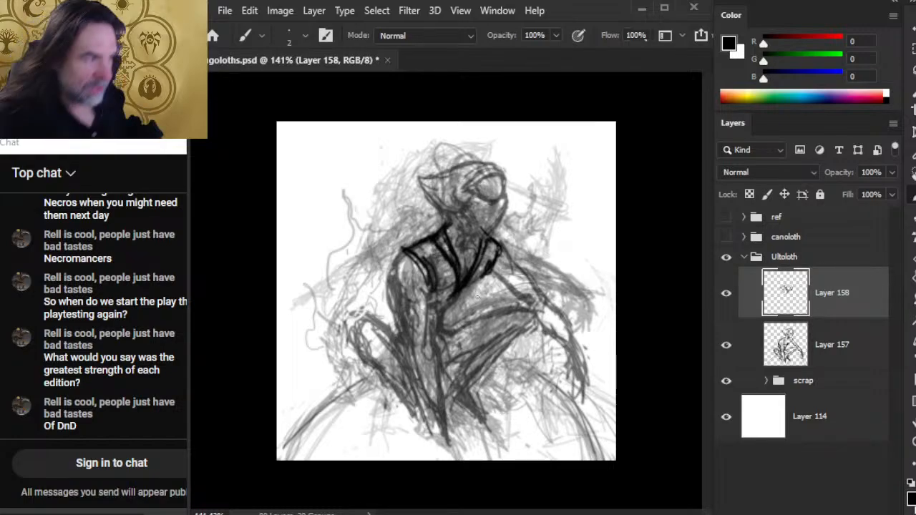
Thin the far armhole line and curve it beneath the chest, and draw the vest's front lines down to the waist.
key("e")
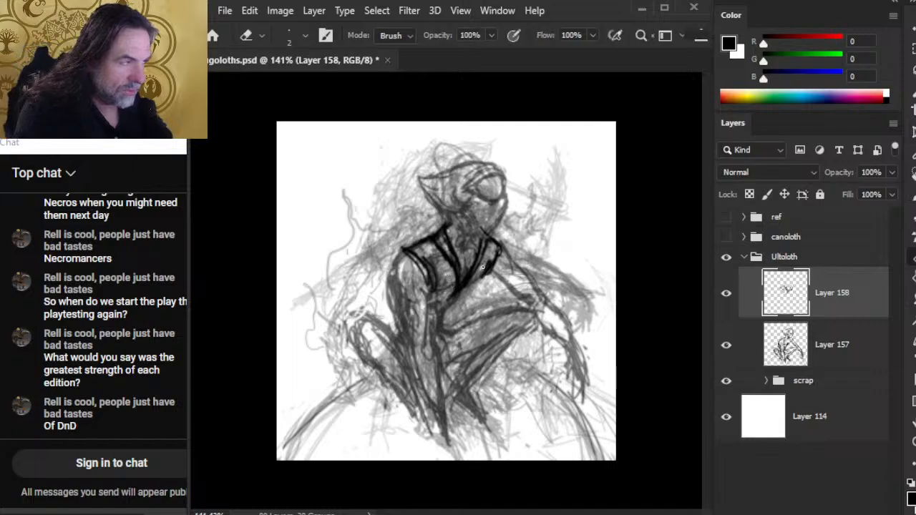
mouse_move(486, 262)
left_mouse_down()
mouse_move(470, 288)
mouse_move(467, 274)
mouse_move(471, 285)
mouse_move(491, 272)
left_mouse_up()
key("b")
key("e")
key("b")
key("e")
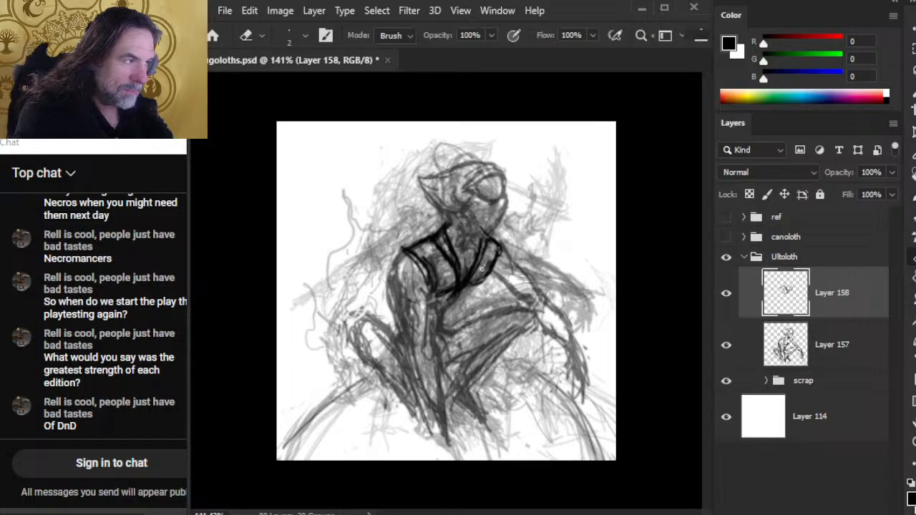
key("b")
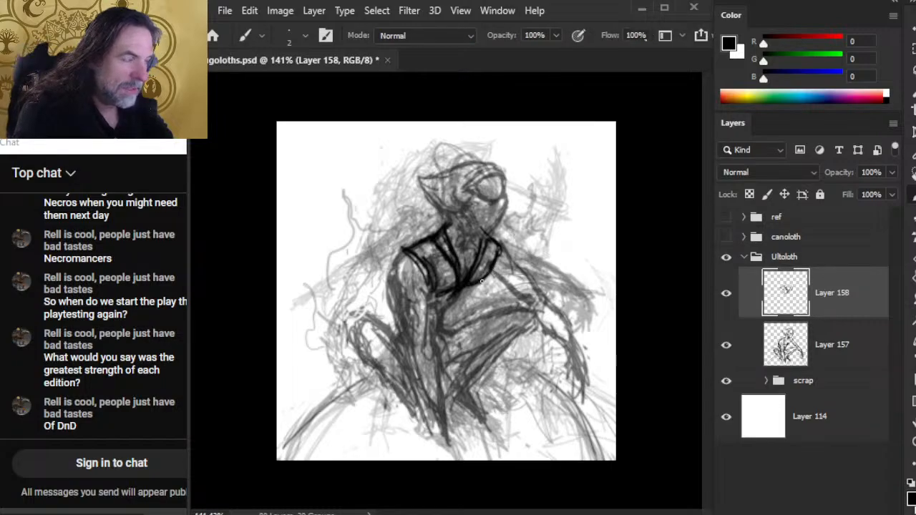
left_click_drag(475, 284, 473, 288)
mouse_move(446, 303)
left_mouse_down()
mouse_move(435, 309)
mouse_move(453, 308)
mouse_move(458, 296)
mouse_move(436, 339)
left_mouse_up()
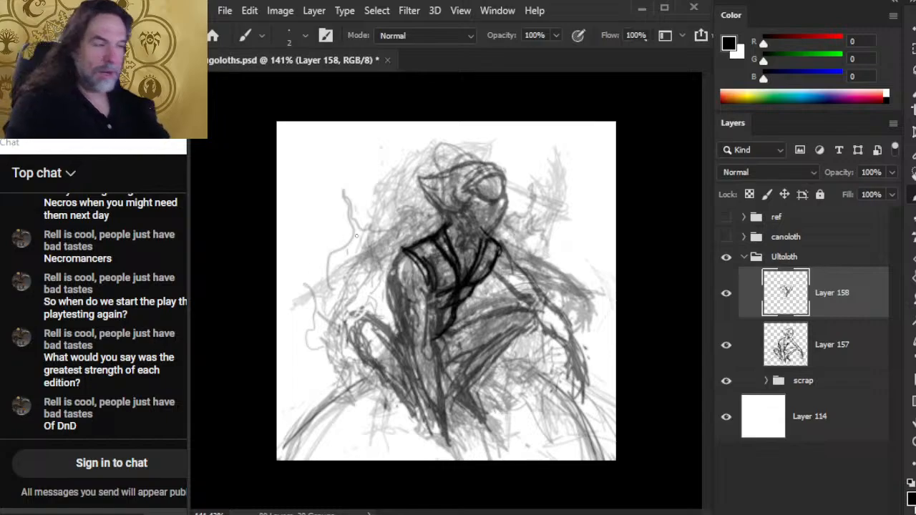
Round off the vest's near shoulder corner and extend its edge over the top of the near upper arm.
key("e")
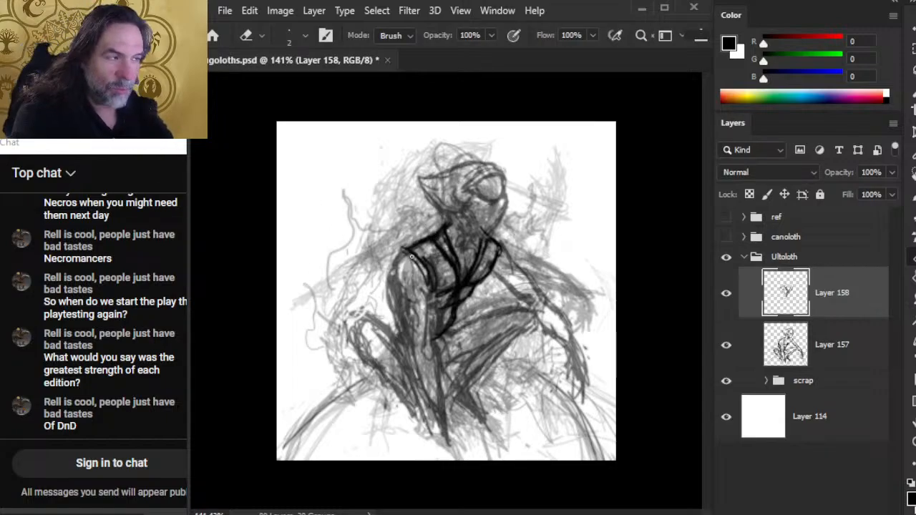
key("b")
mouse_move(409, 247)
left_mouse_down()
mouse_move(387, 269)
mouse_move(419, 239)
left_mouse_up()
key("e")
key("b")
key("e")
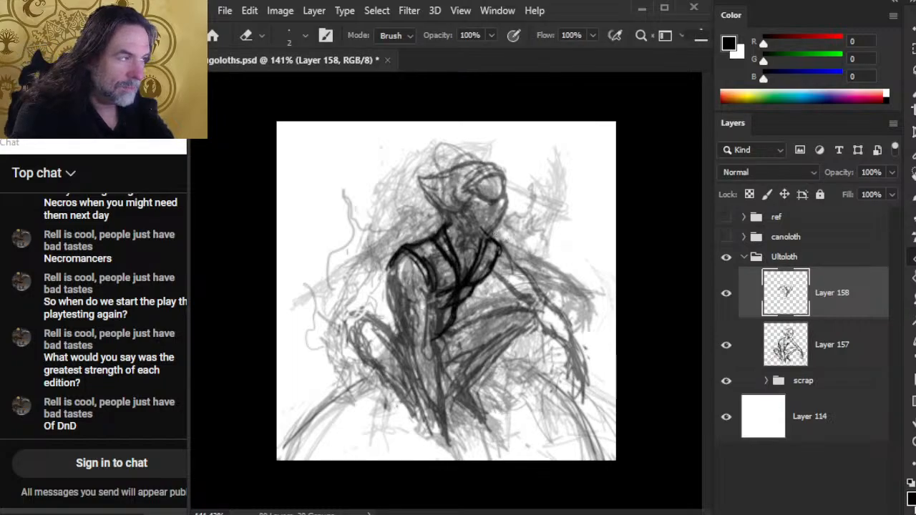
Erase and redraw the vest's collar and shoulder edge on the far side in repeated small corrections.
mouse_move(494, 234)
left_mouse_down()
mouse_move(503, 243)
mouse_move(488, 233)
mouse_move(505, 251)
mouse_move(492, 238)
mouse_move(501, 244)
mouse_move(494, 239)
mouse_move(494, 268)
mouse_move(502, 236)
mouse_move(485, 229)
mouse_move(494, 255)
left_mouse_up()
key("b")
key("e")
key("b")
key("e")
key("b")
key("e")
key("b")
key("e")
key("b")
key("e")
key("b")
key("e")
key("b")
key("e")
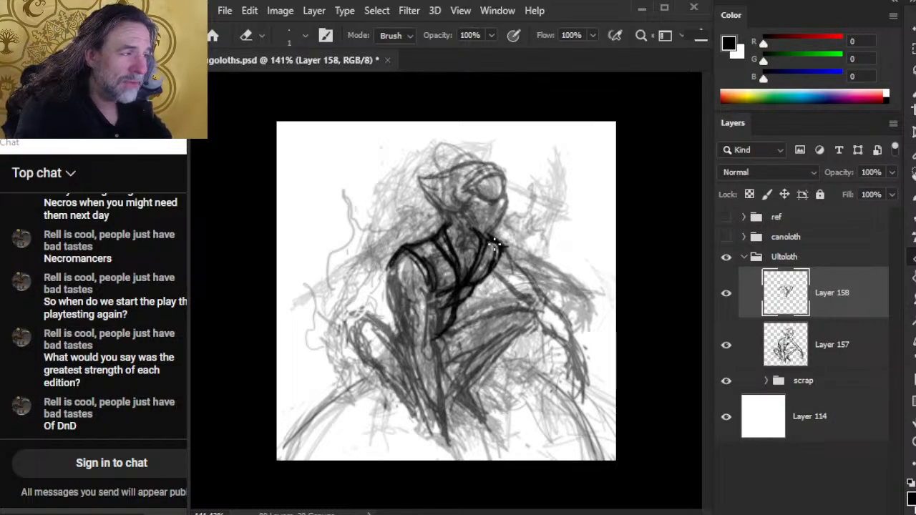
Extend the far shoulder's top edge up to the base of the neck and trim its outer side.
key("b")
key("e")
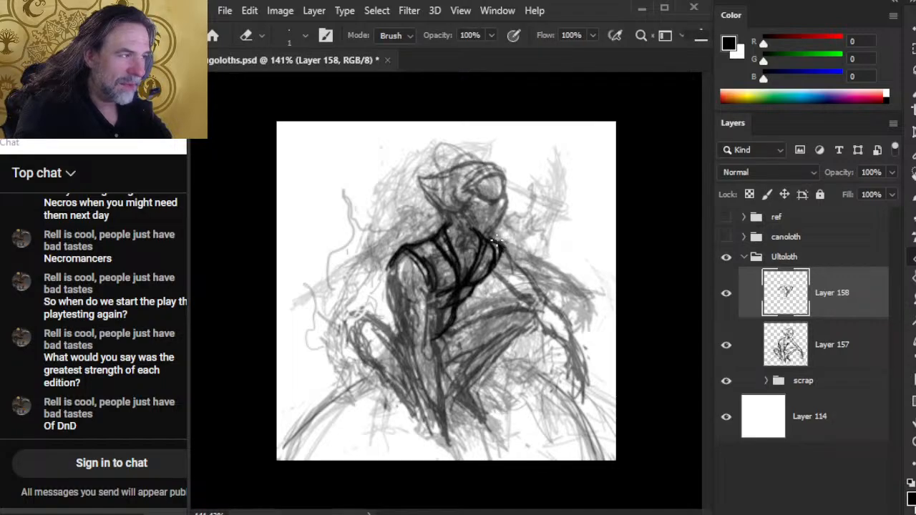
key("b")
key("e")
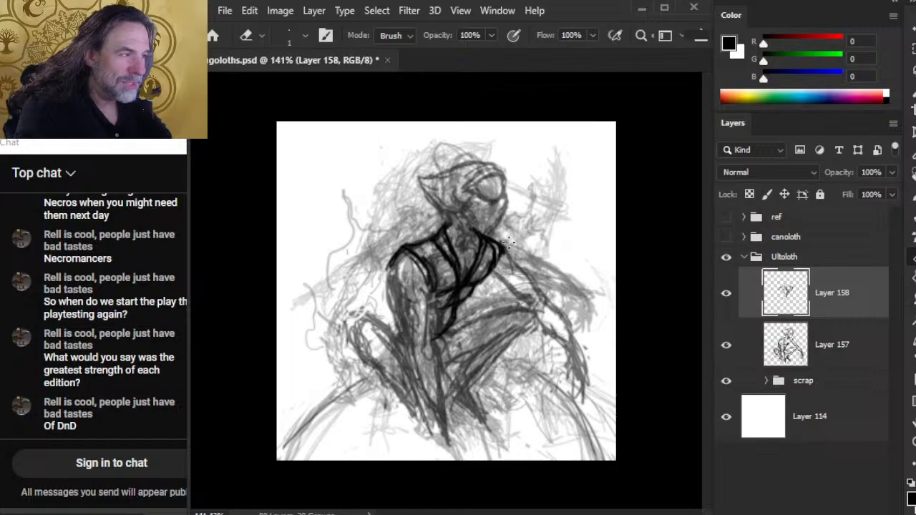
Separate the near armhole seam into a double-lined trim band running from the shoulder down to the armpit.
mouse_move(414, 262)
left_mouse_down()
mouse_move(438, 287)
mouse_move(418, 256)
mouse_move(431, 292)
left_mouse_up()
key("b")
key("e")
key("b")
key("e")
key("b")
key("e")
Thin and redraw the far armhole's outer curve beside the chest.
left_click_drag(502, 248, 493, 273)
key("b")
key("e")
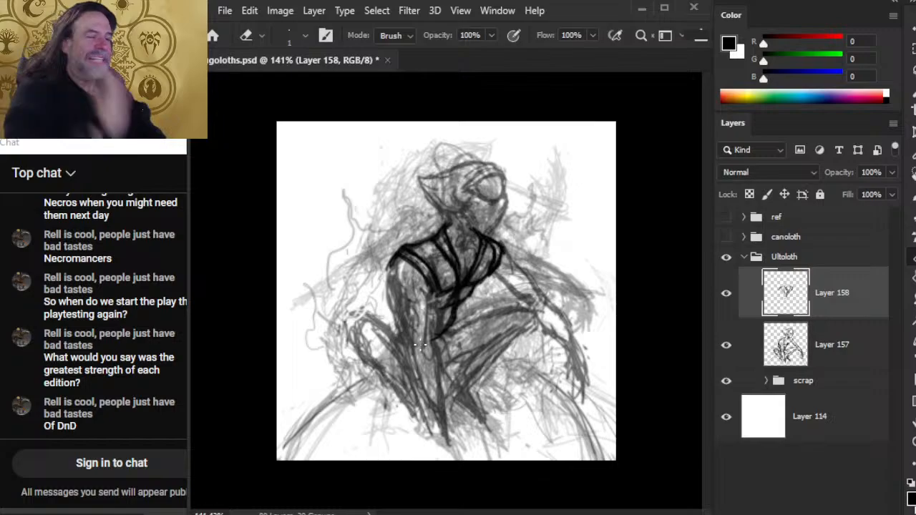
Draw the near arm's outer and inner contours from shoulder to forearm, and refine the shoulder and elbow muscle lines.
key("b")
mouse_move(393, 262)
left_mouse_down()
mouse_move(422, 292)
mouse_move(423, 282)
mouse_move(421, 294)
mouse_move(401, 303)
mouse_move(396, 287)
mouse_move(397, 310)
mouse_move(392, 277)
mouse_move(390, 306)
mouse_move(425, 303)
mouse_move(426, 291)
mouse_move(425, 346)
left_mouse_up()
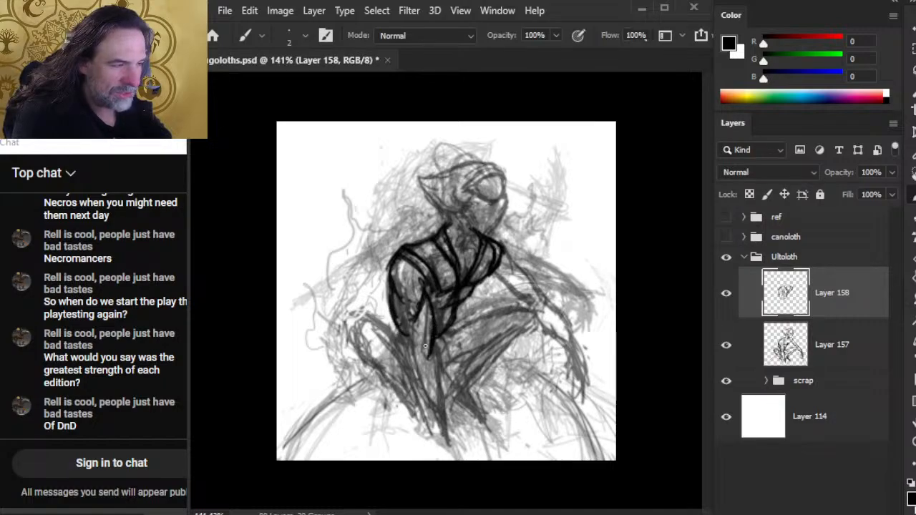
key("e")
mouse_move(398, 319)
left_mouse_down()
mouse_move(408, 359)
mouse_move(399, 328)
mouse_move(415, 344)
mouse_move(403, 326)
mouse_move(417, 302)
mouse_move(416, 320)
mouse_move(418, 277)
left_mouse_up()
key("b")
key("e")
key("b")
key("e")
key("b")
key("e")
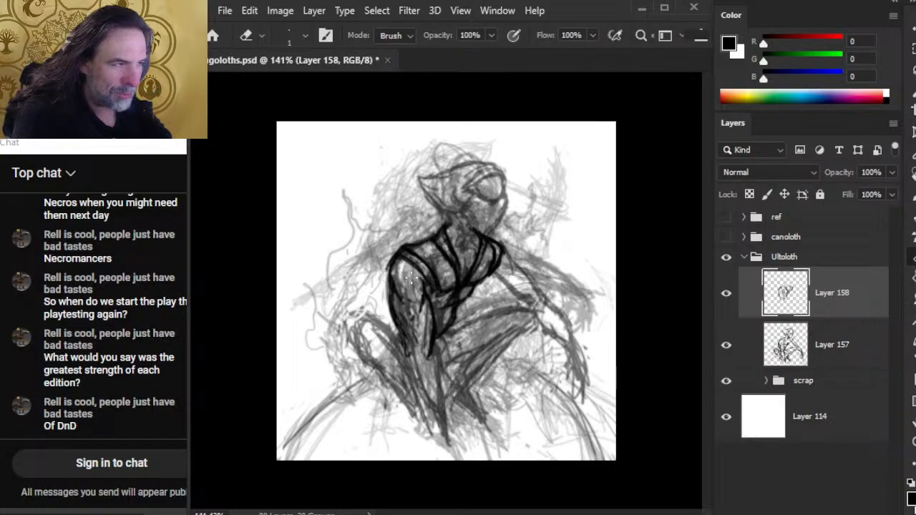
key("b")
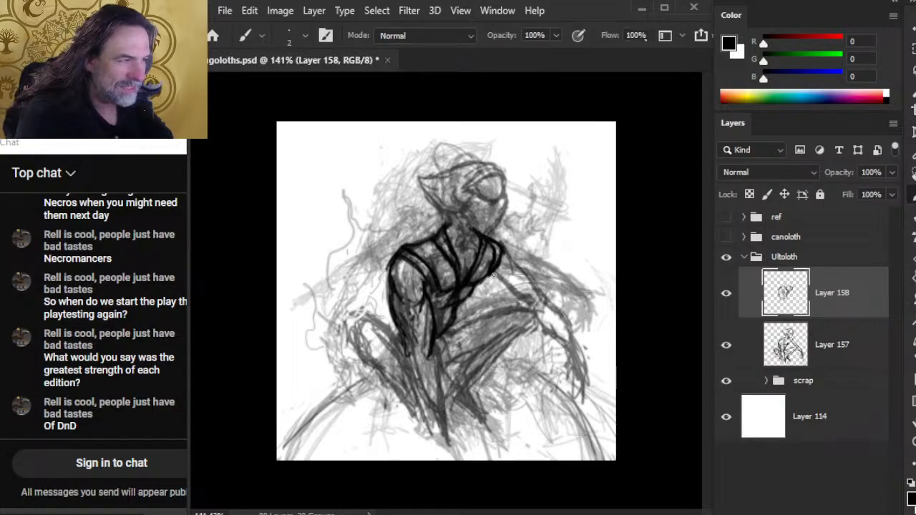
Draw the far upper arm's outer and inner contours from the shoulder and armpit down to the elbow.
left_click_drag(494, 275, 501, 279)
mouse_move(503, 246)
left_mouse_down()
mouse_move(517, 279)
mouse_move(485, 280)
mouse_move(510, 283)
mouse_move(512, 246)
mouse_move(520, 300)
mouse_move(532, 305)
left_mouse_up()
key("e")
key("b")
mouse_move(499, 278)
left_mouse_down()
mouse_move(536, 306)
mouse_move(538, 295)
left_mouse_up()
key("e")
key("b")
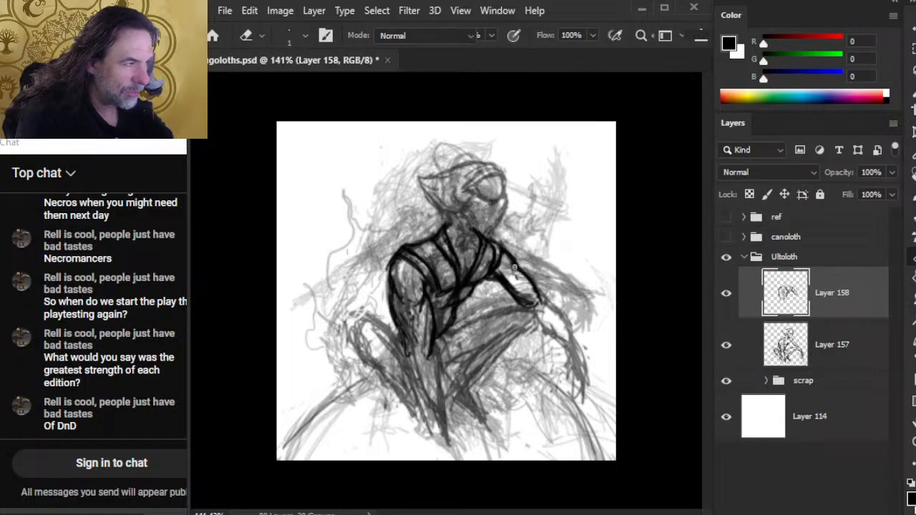
Thin and redraw the far upper arm's contour lines, trimming the underside near the elbow.
key("e")
key("b")
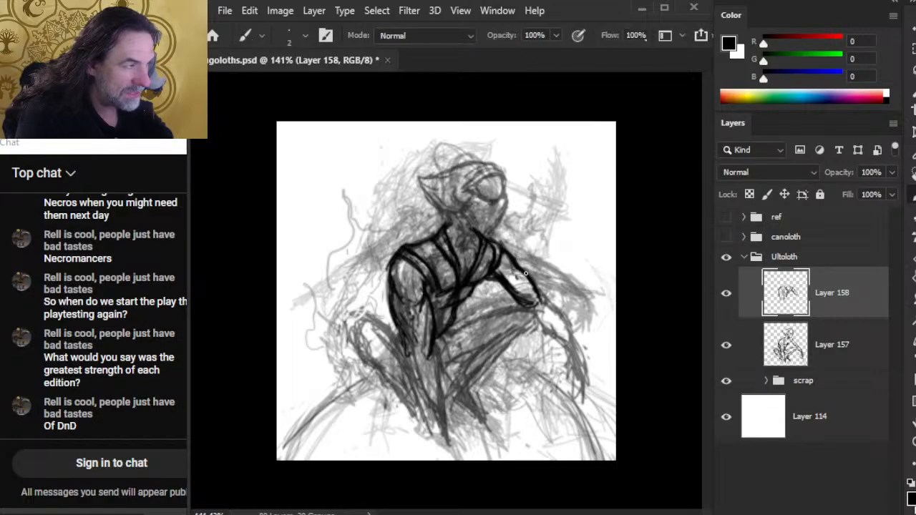
key("e")
key("b")
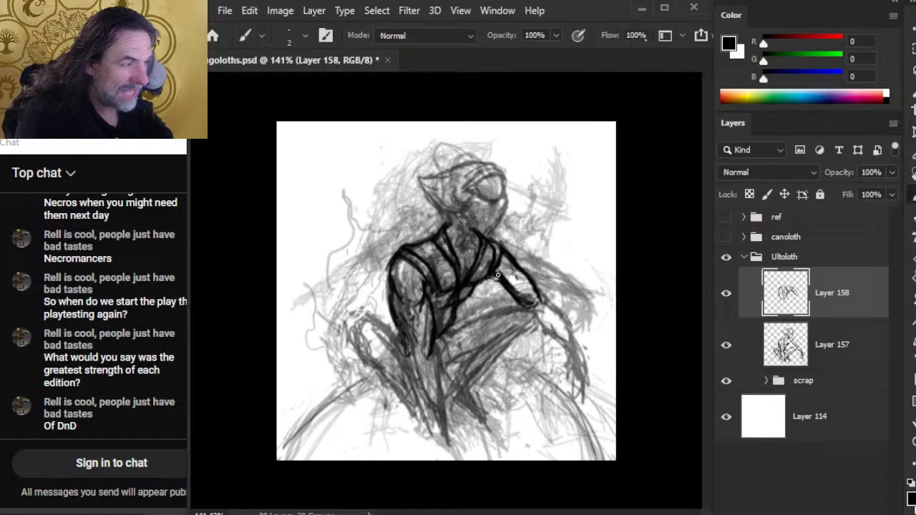
key("e")
left_click_drag(509, 287, 533, 309)
key("b")
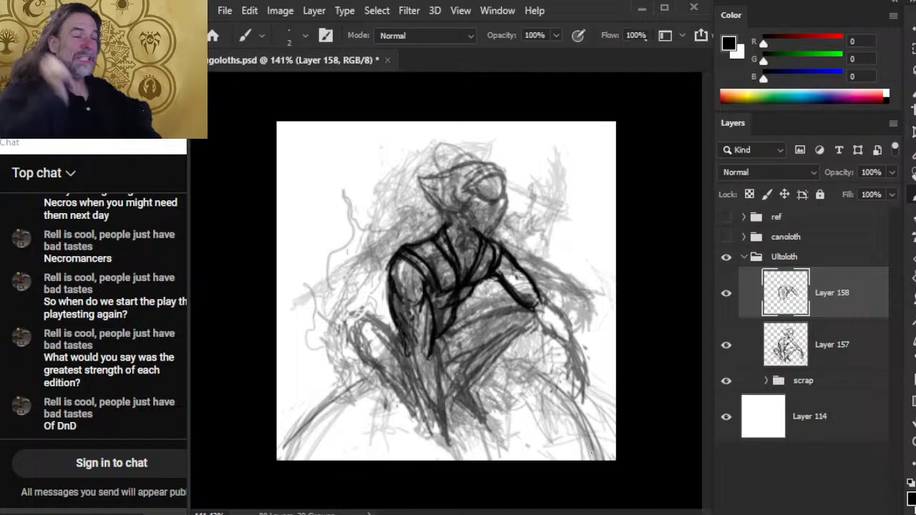
Trim and redraw the vest's near shoulder edge between the armhole trim and the collar.
key("e")
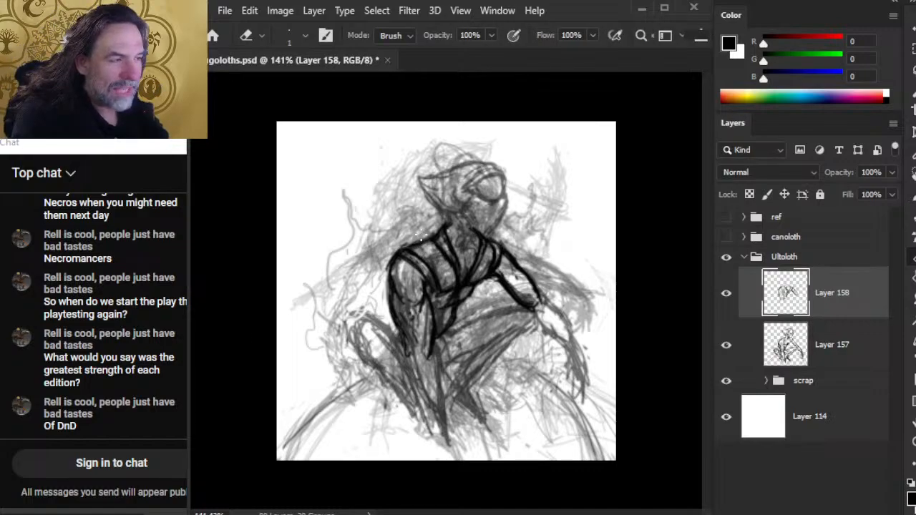
key("b")
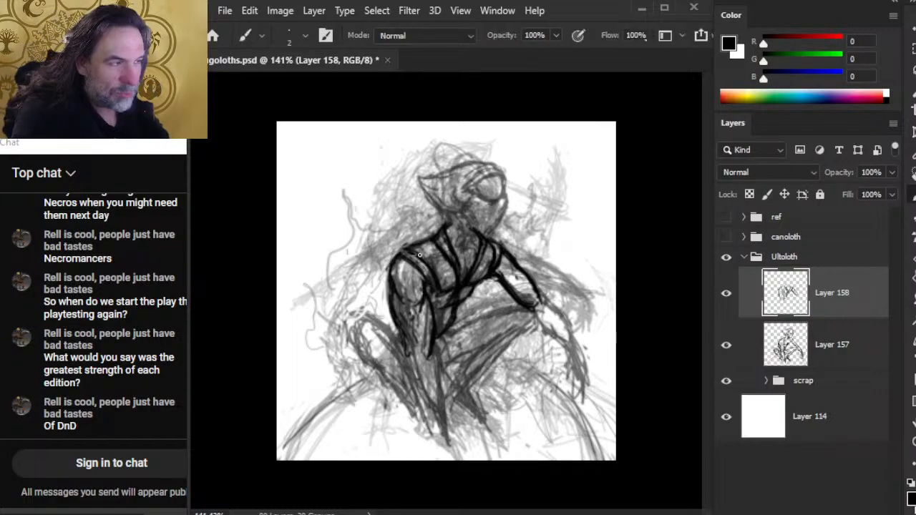
key("e")
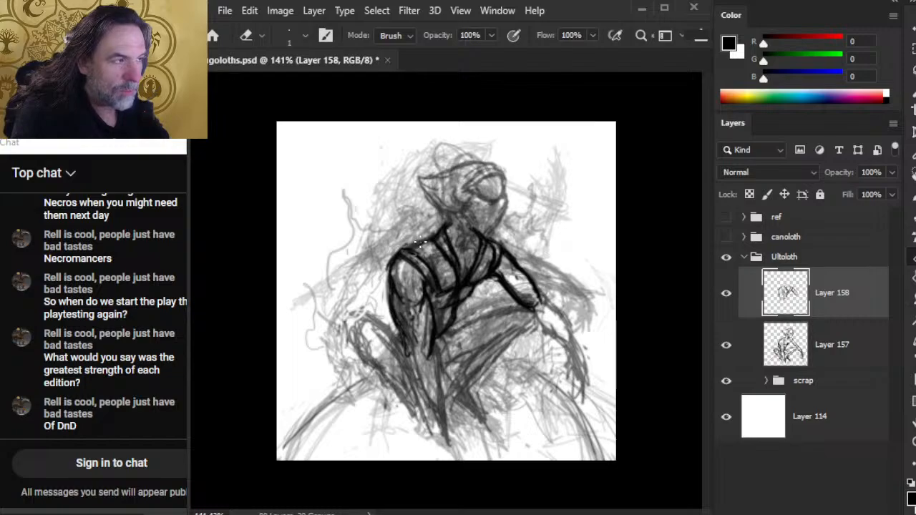
key("b")
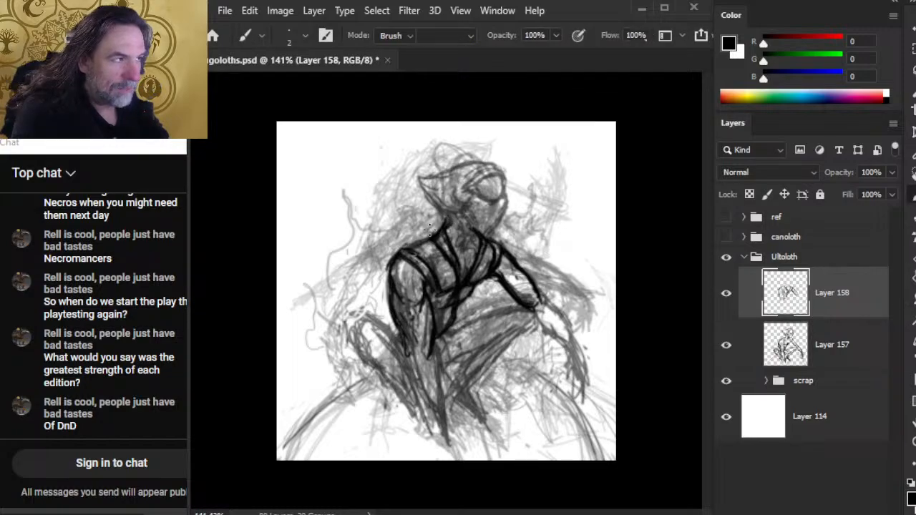
key("e")
key("b")
key("e")
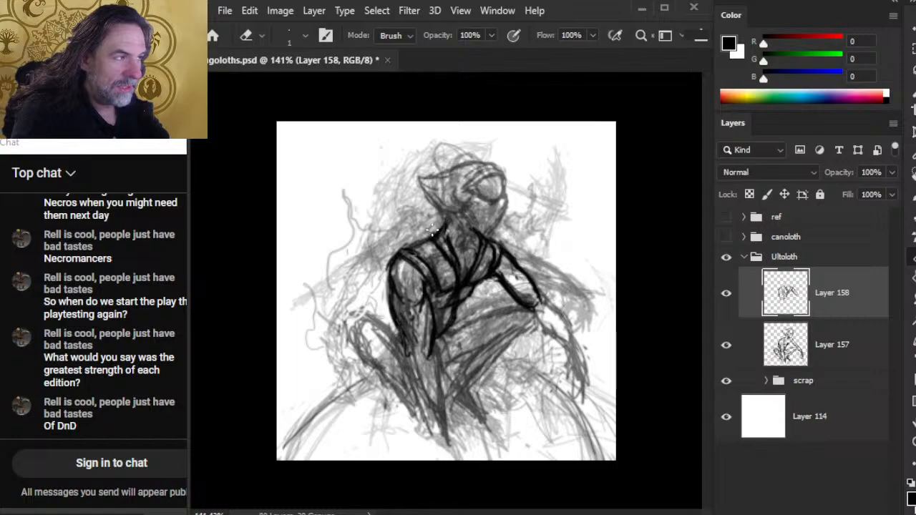
key("b")
key("e")
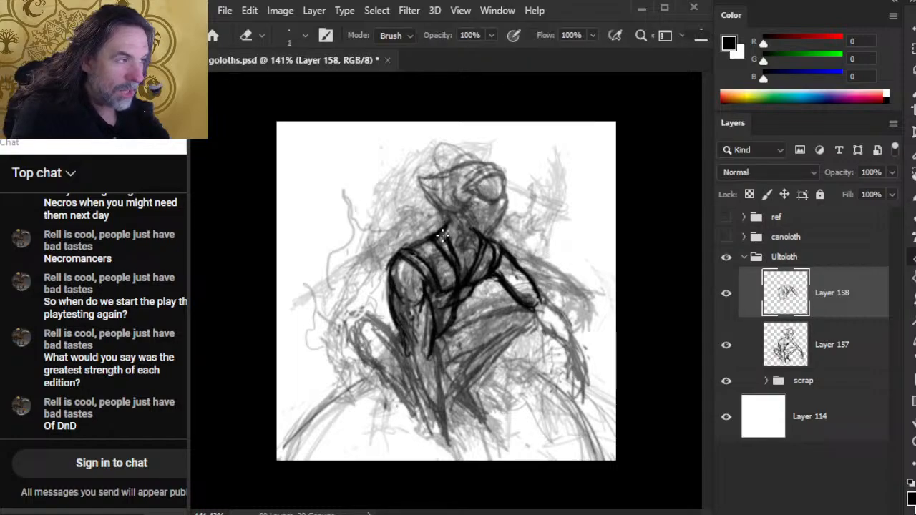
Sharpen the near shoulder edge where it meets the collar and the top of the armhole trim.
key("b")
key("e")
key("b")
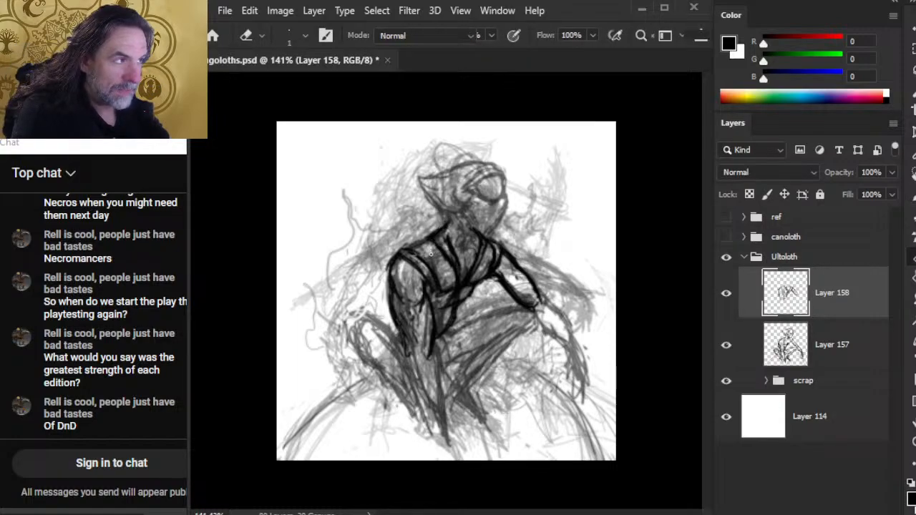
key("e")
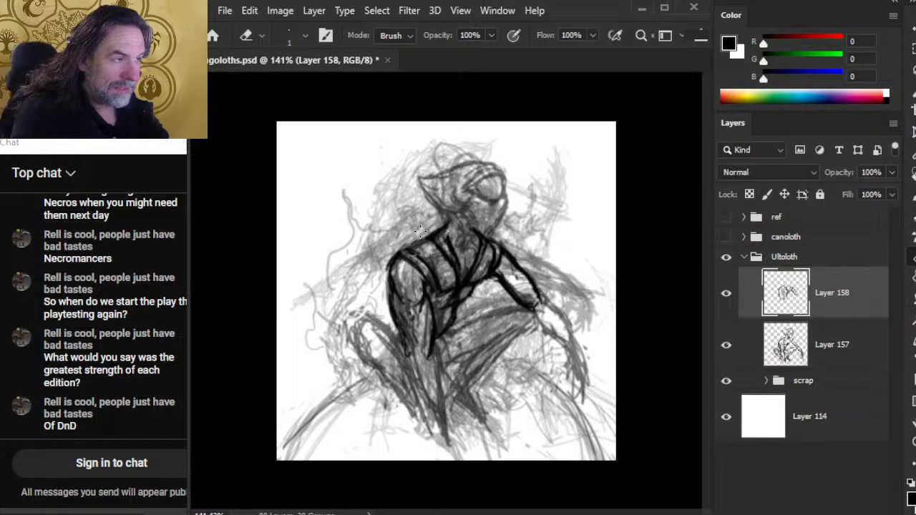
key("b")
key("e")
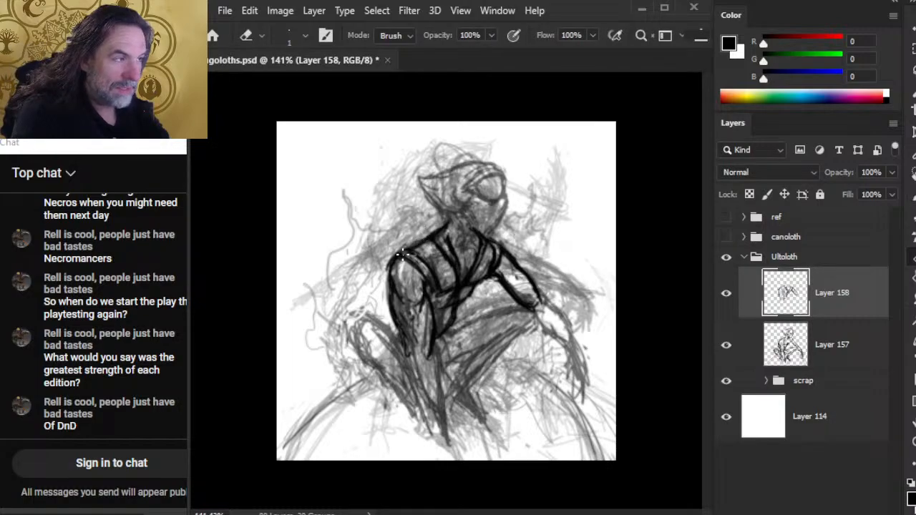
key("b")
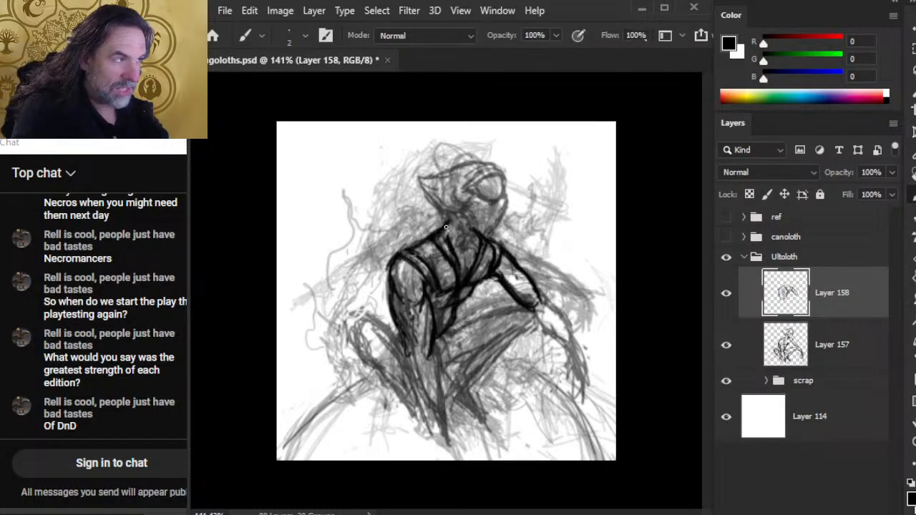
Clean up and redraw the vest's V-neckline along both collar edges.
key("e")
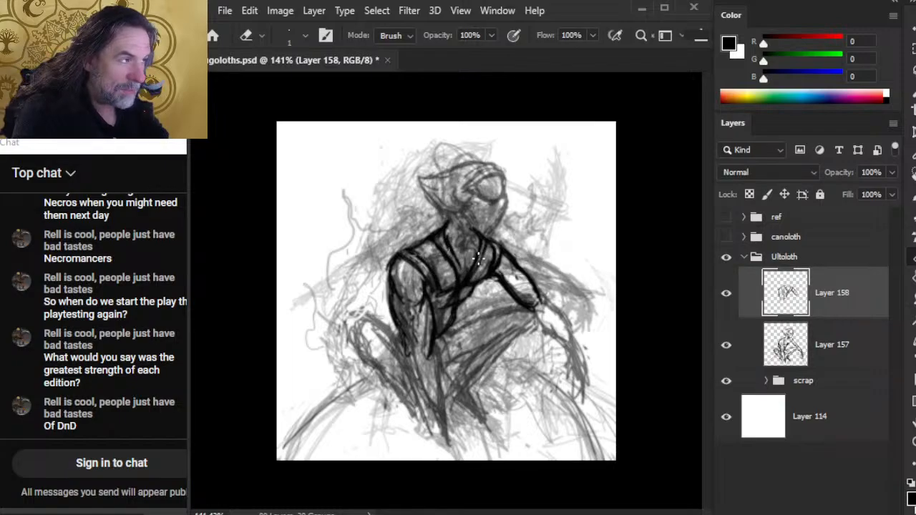
key("b")
key("e")
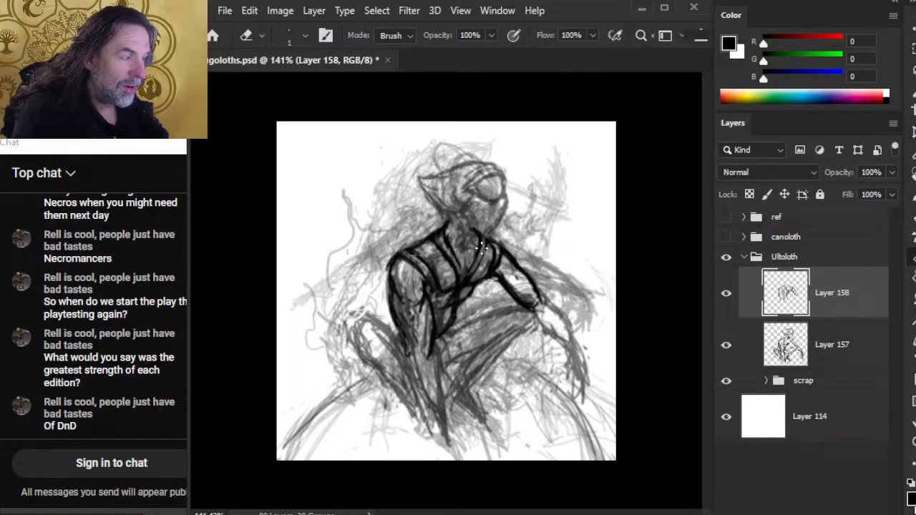
key("b")
key("e")
key("b")
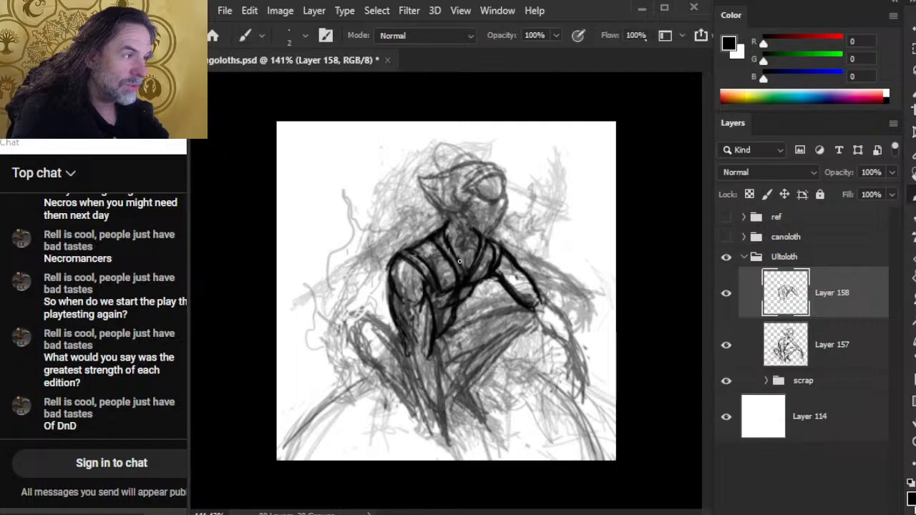
Refine the far armhole and the top of the far arm, and enlarge the eraser to size 4.
key("e")
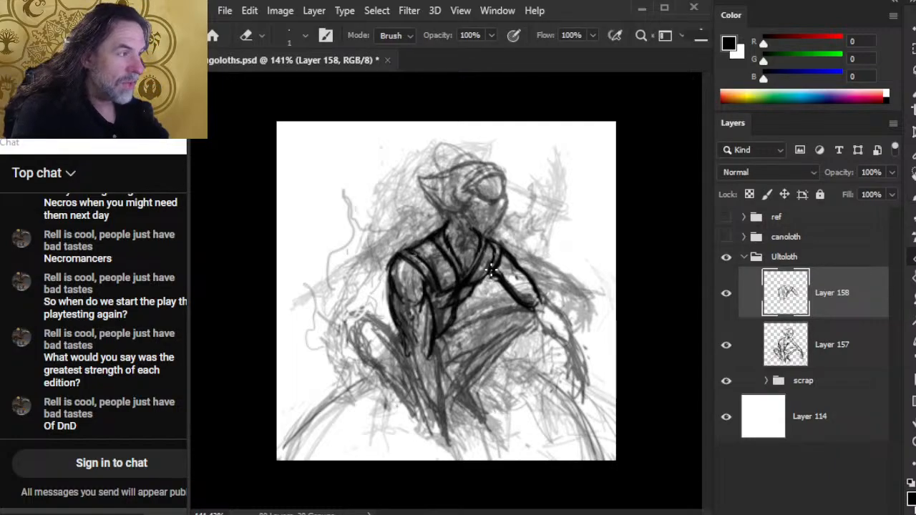
key("b")
key("e")
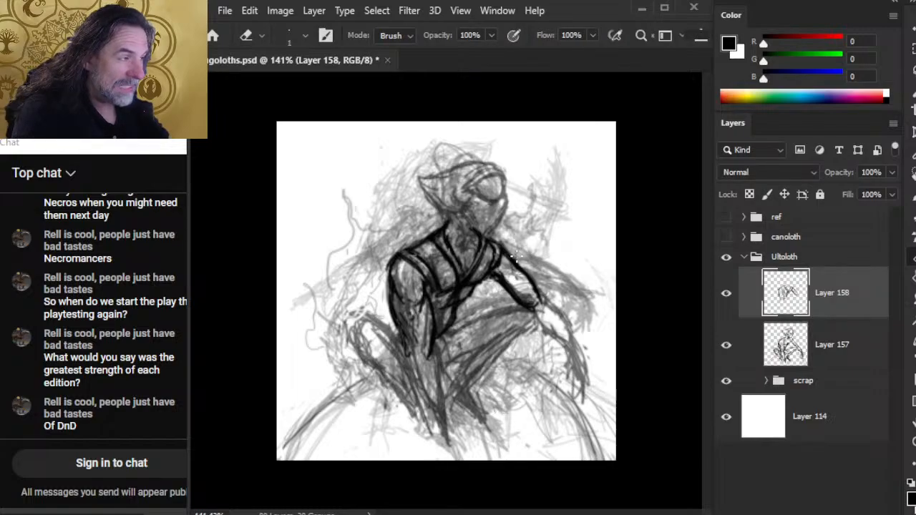
key("bracketright")
key("bracketright")
key("bracketright")
key("b")
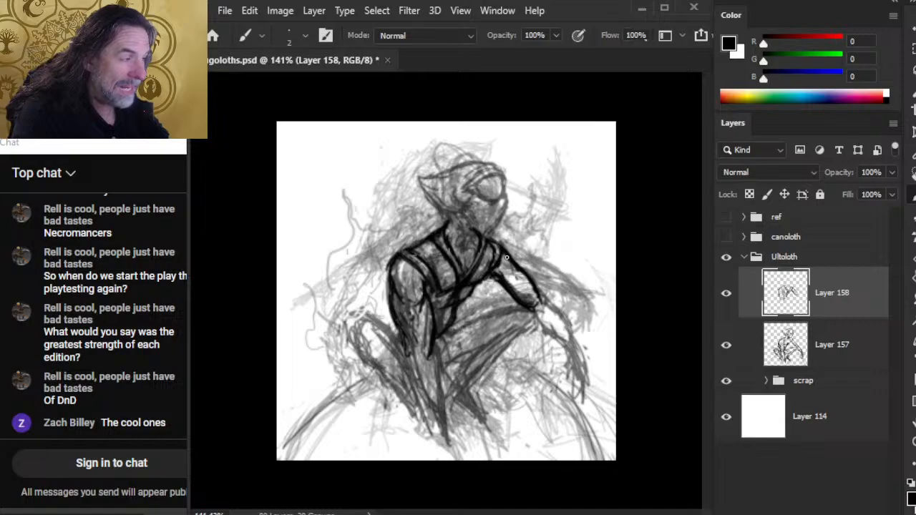
Redraw the back of the neck up to the head and outline the front of the face down to the chin.
key("e")
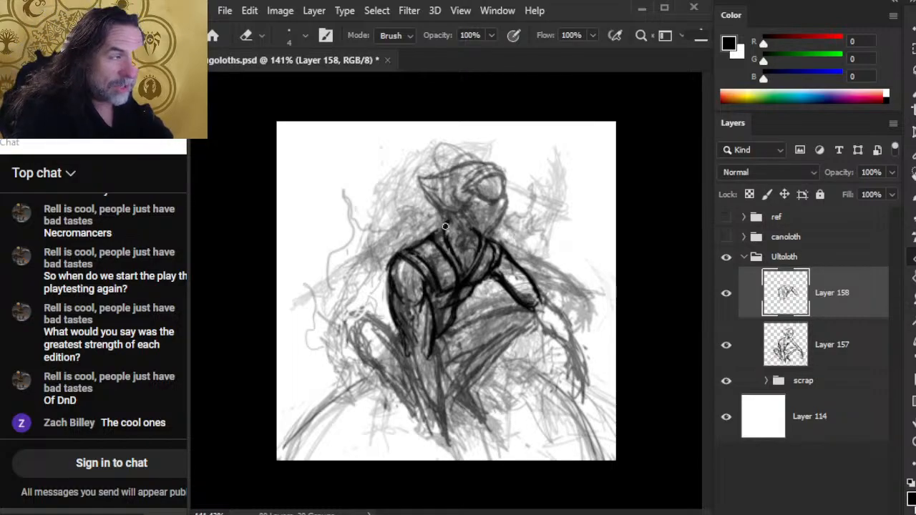
key("b")
key("e")
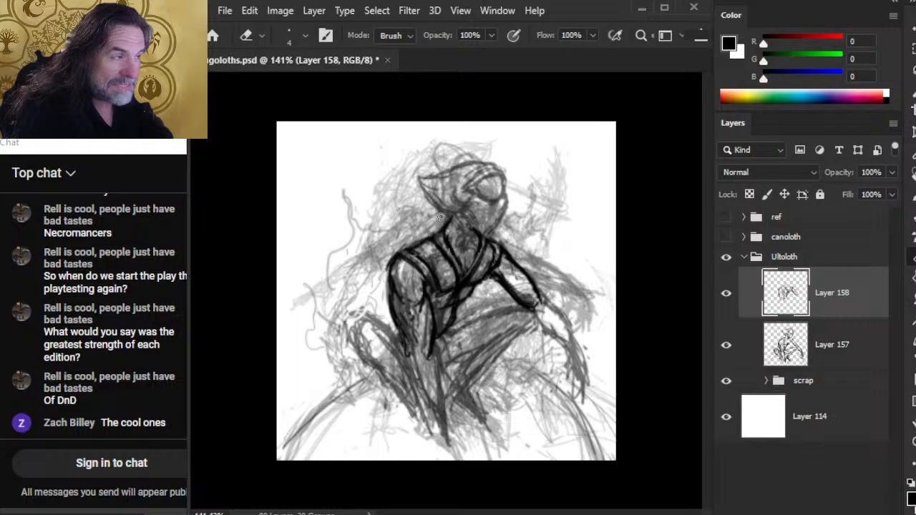
key("b")
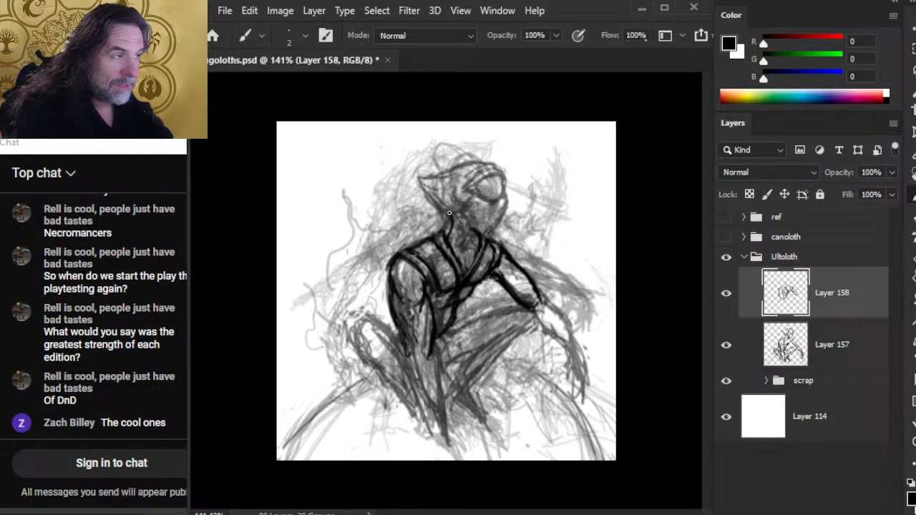
mouse_move(448, 212)
left_mouse_down()
mouse_move(447, 237)
mouse_move(455, 227)
mouse_move(490, 244)
mouse_move(458, 219)
mouse_move(483, 243)
mouse_move(501, 219)
left_mouse_up()
key("e")
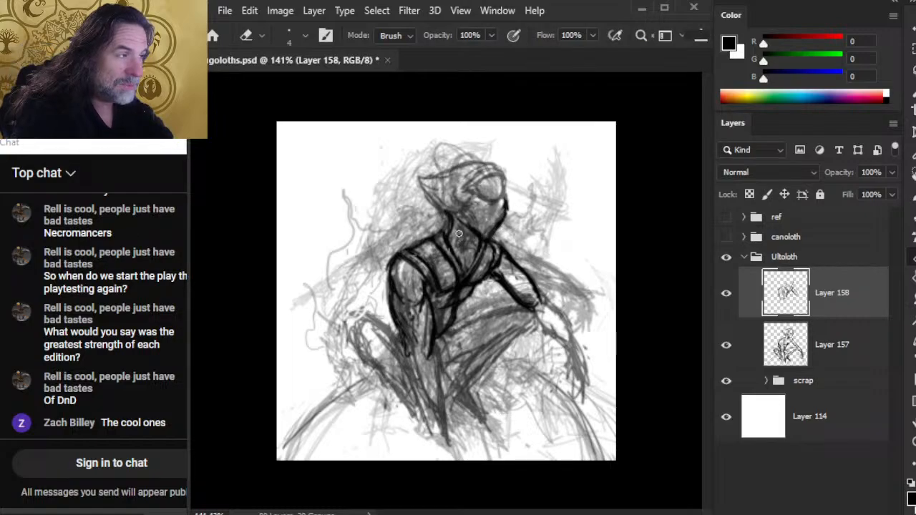
Draw the near jawline from the cheek down to the chin.
key("b")
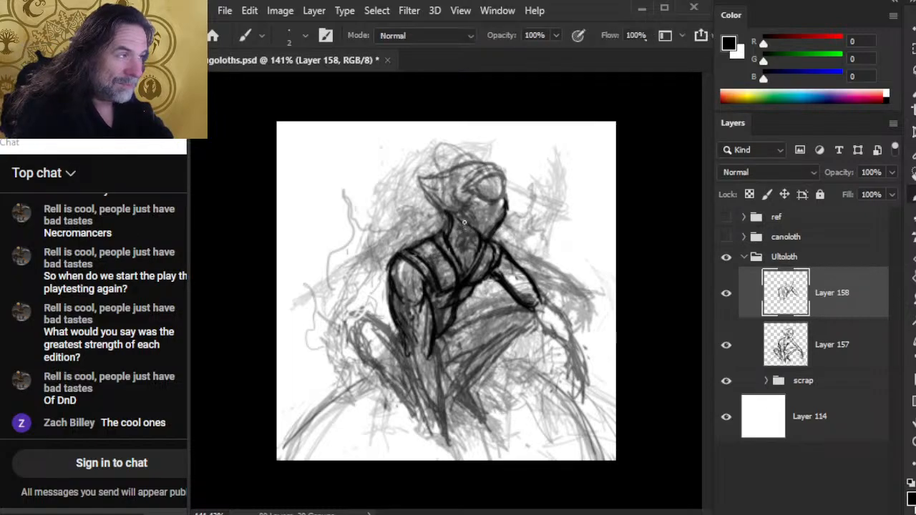
mouse_move(473, 209)
left_mouse_down()
mouse_move(485, 234)
mouse_move(477, 215)
left_mouse_up()
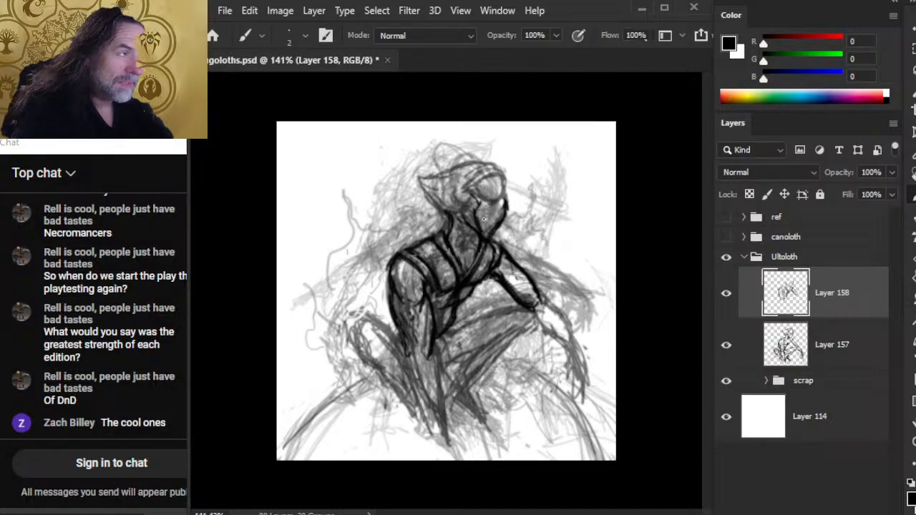
key("e")
key("b")
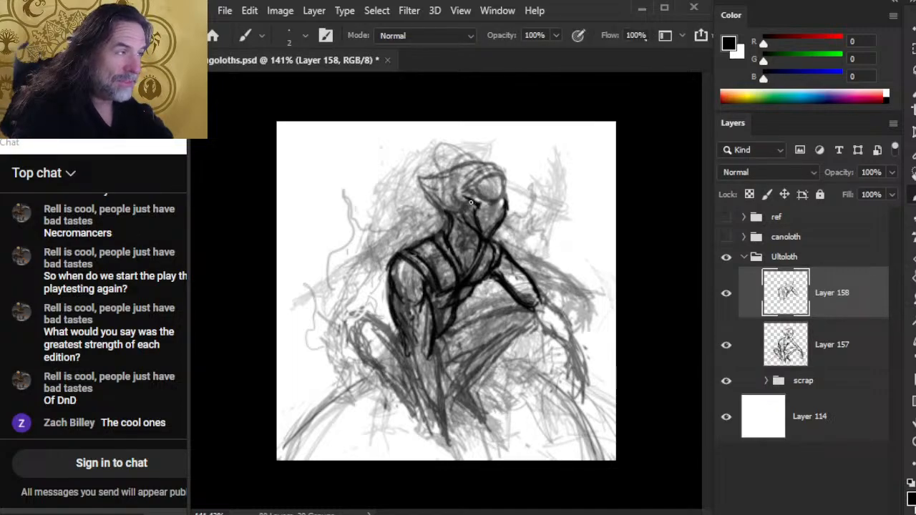
Draw the angular cheek line up beside the eye and outline the large eye's lower rim.
left_click_drag(471, 203, 459, 184)
key("e")
key("b")
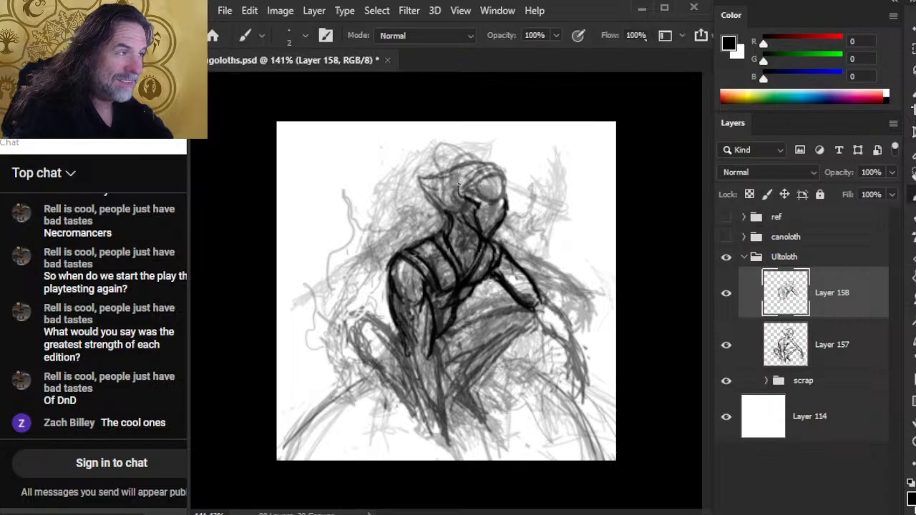
key("e")
key("b")
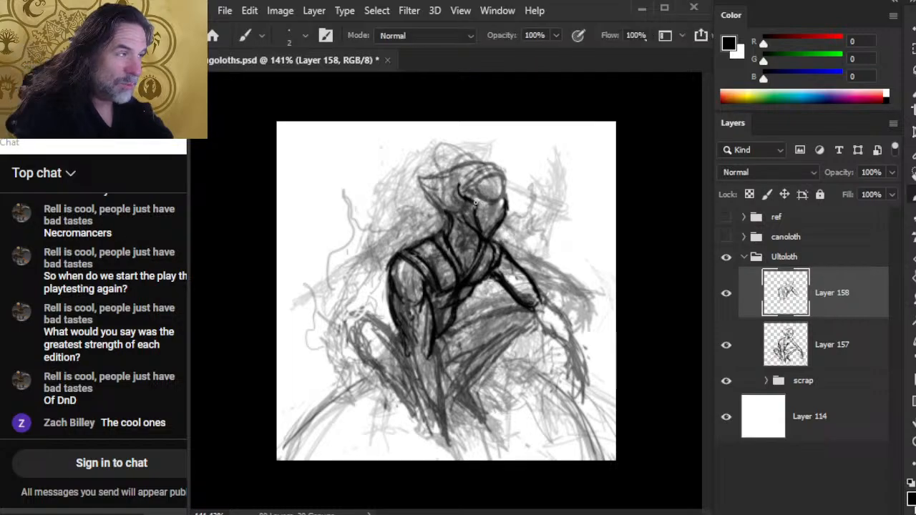
key("e")
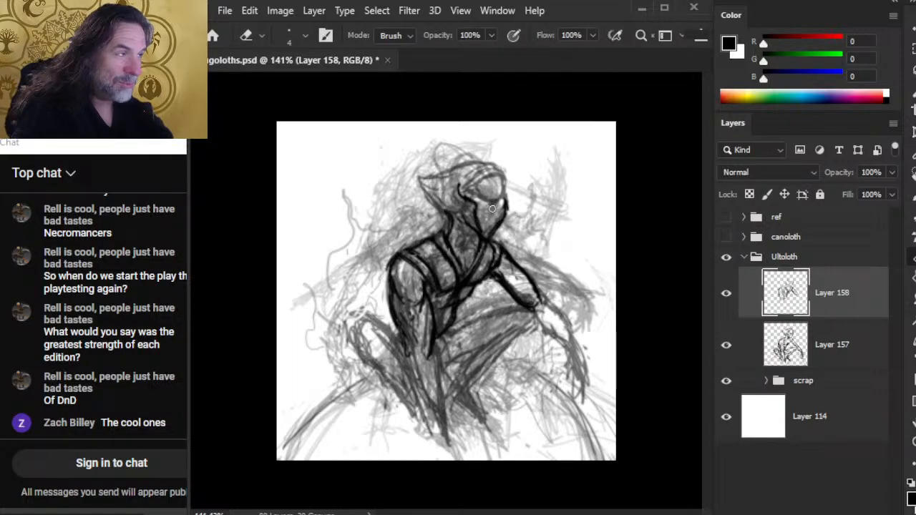
key("b")
left_click_drag(491, 206, 474, 195)
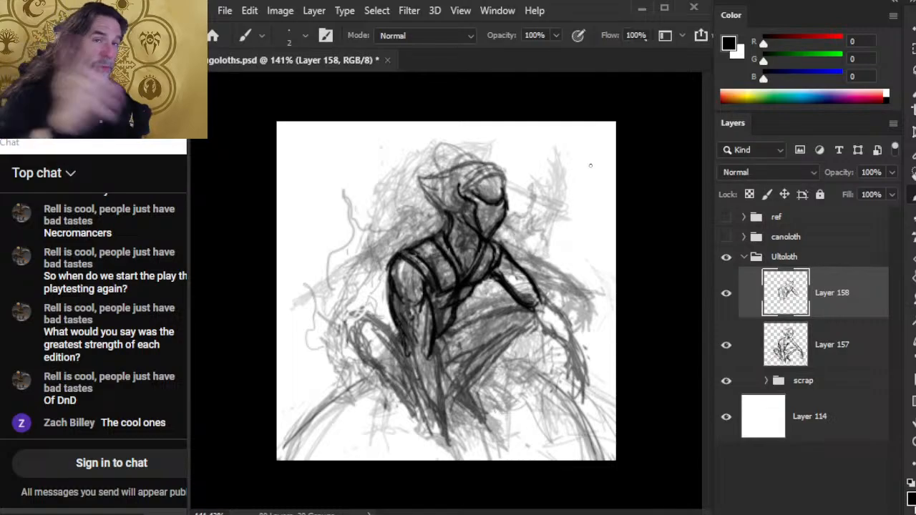
Erase stray marks between the jaw and collar and redraw the neck lines.
key("e")
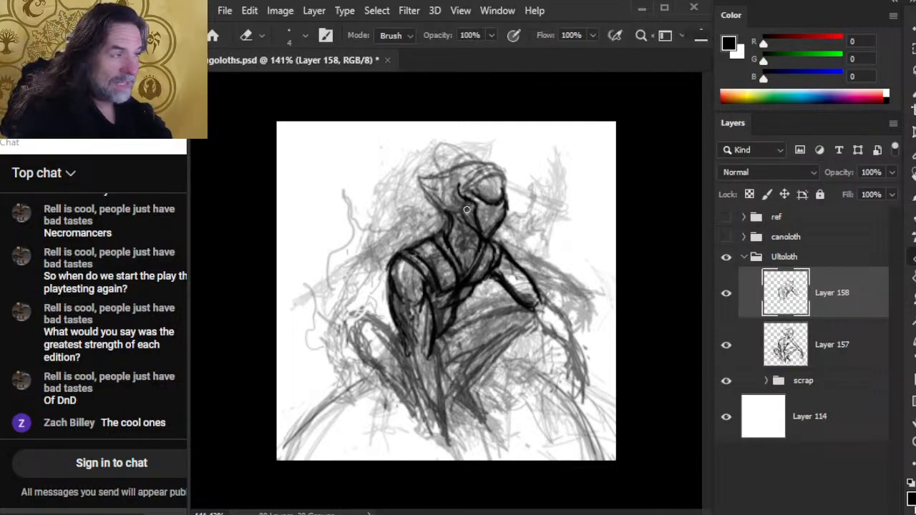
mouse_move(467, 209)
left_mouse_down()
mouse_move(473, 233)
mouse_move(463, 225)
mouse_move(474, 234)
mouse_move(458, 243)
mouse_move(473, 257)
mouse_move(450, 218)
mouse_move(447, 233)
left_mouse_up()
key("b")
key("e")
key("b")
key("e")
key("b")
Outline the back of the head with its pointed tip, the top of the skull and the brow above the eye.
mouse_move(452, 215)
left_mouse_down()
mouse_move(449, 232)
mouse_move(417, 179)
mouse_move(468, 165)
mouse_move(488, 166)
mouse_move(450, 169)
mouse_move(496, 173)
mouse_move(494, 166)
mouse_move(471, 176)
left_mouse_up()
key("e")
key("b")
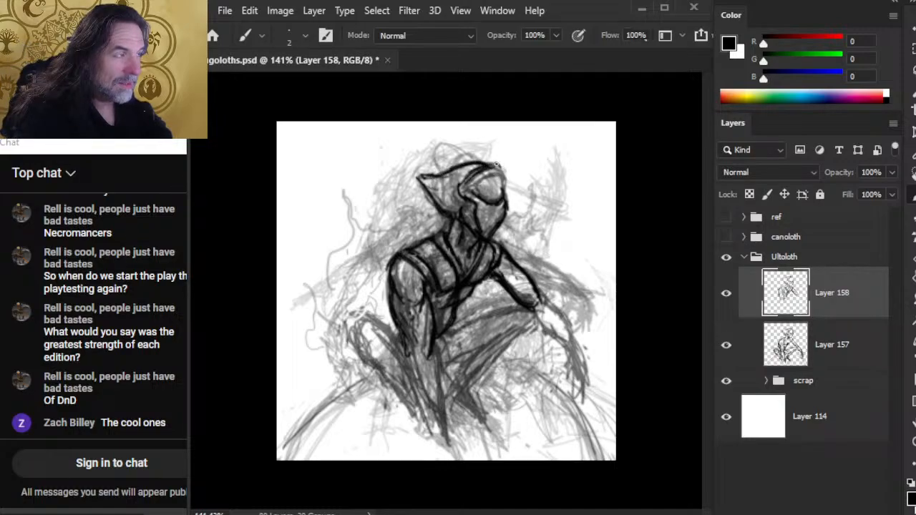
key("e")
key("b")
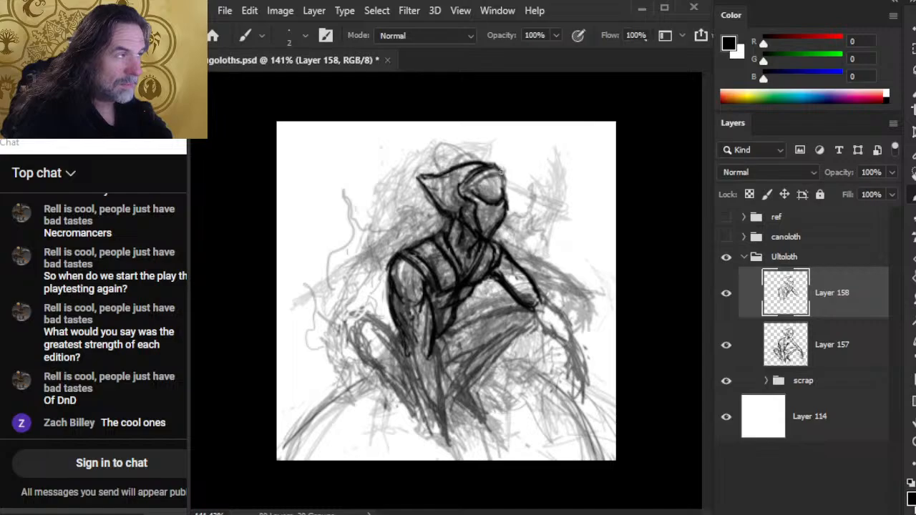
mouse_move(500, 171)
left_mouse_down()
mouse_move(469, 190)
mouse_move(485, 179)
left_mouse_up()
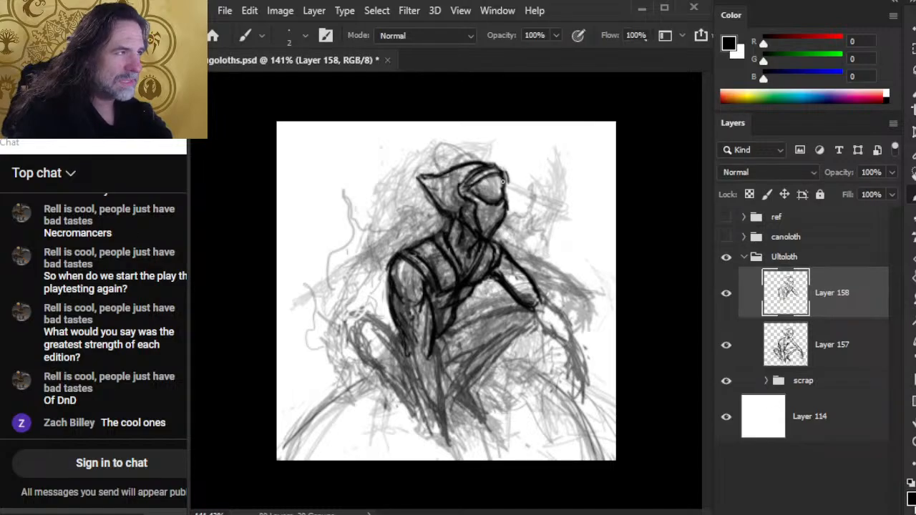
Redraw the large eye's far rim and draw an upright pupil mark inside the eye.
key("e")
key("b")
mouse_move(500, 180)
left_mouse_down()
mouse_move(504, 191)
mouse_move(493, 200)
left_mouse_up()
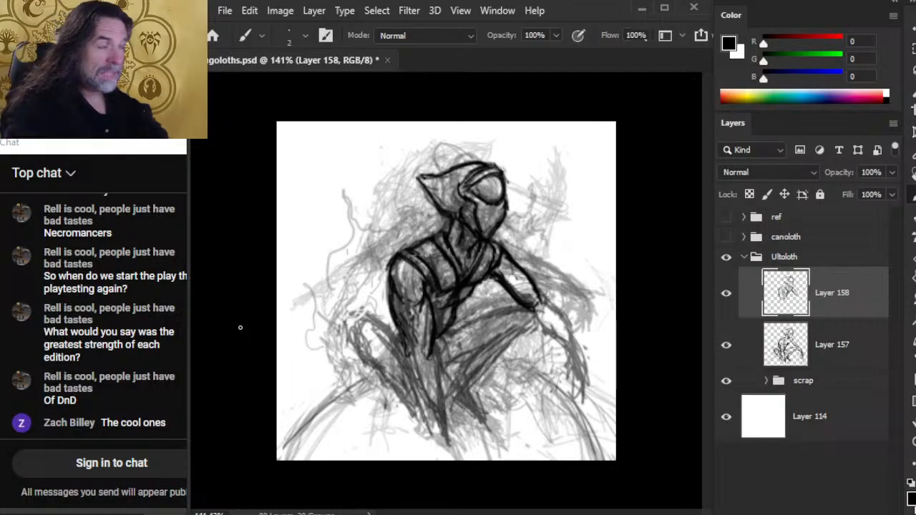
key("e")
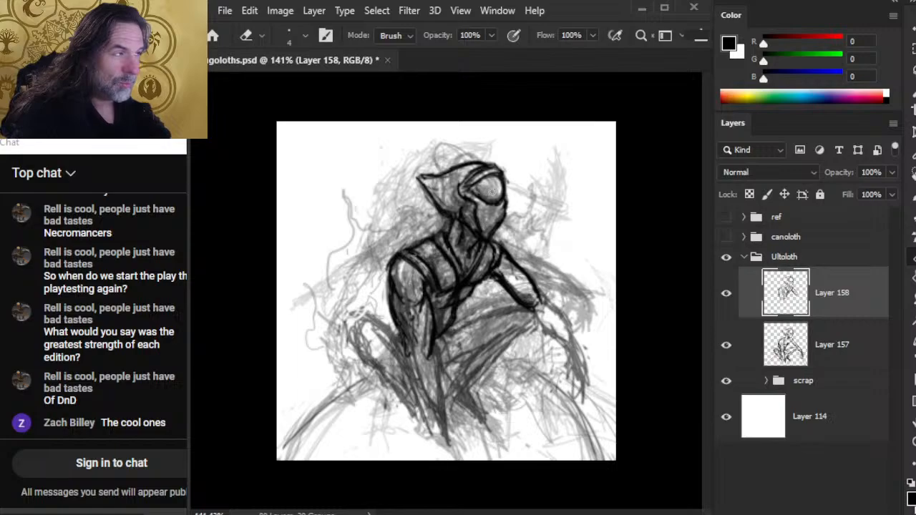
key("b")
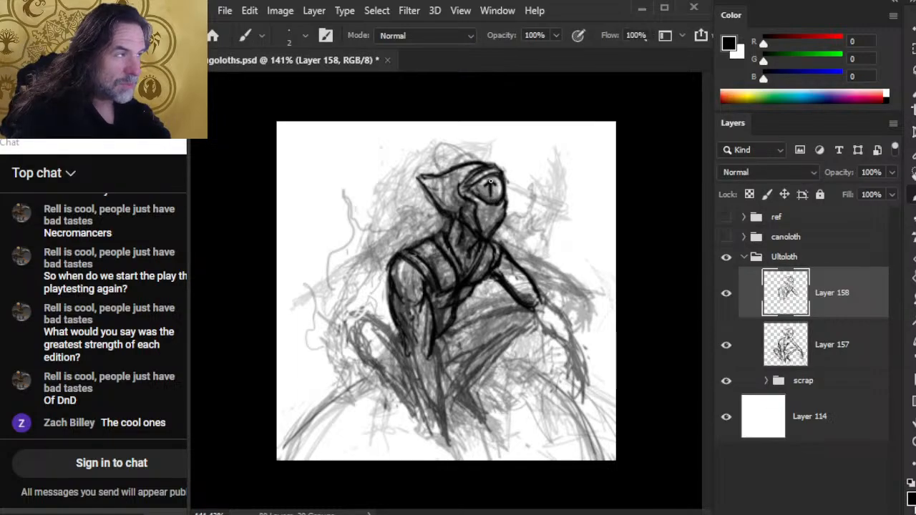
Refine the pupil into an arrow-like shape and clean up the eye's rim around it with brush and eraser.
key("e")
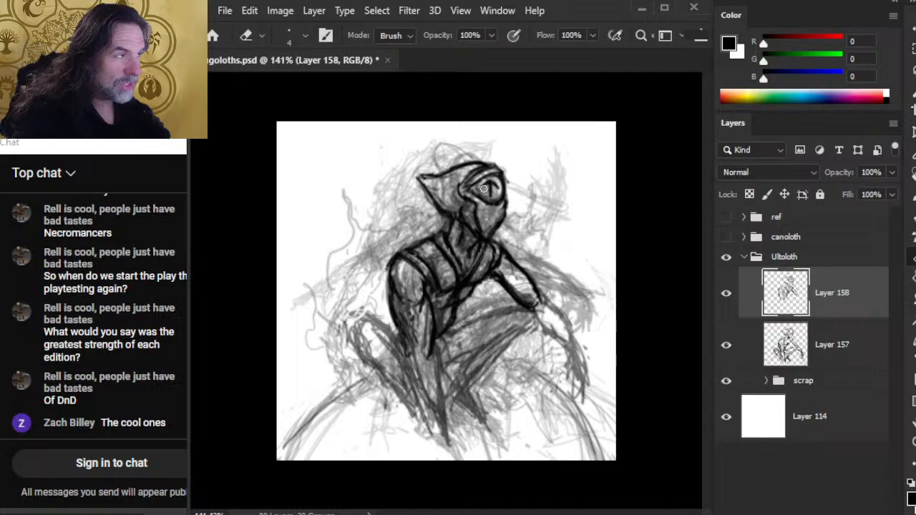
key("b")
key("e")
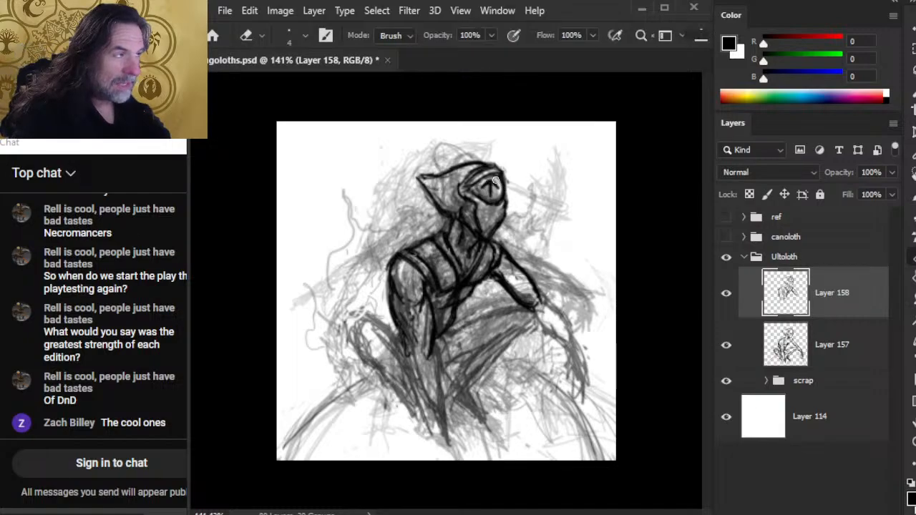
key("b")
key("e")
key("b")
key("e")
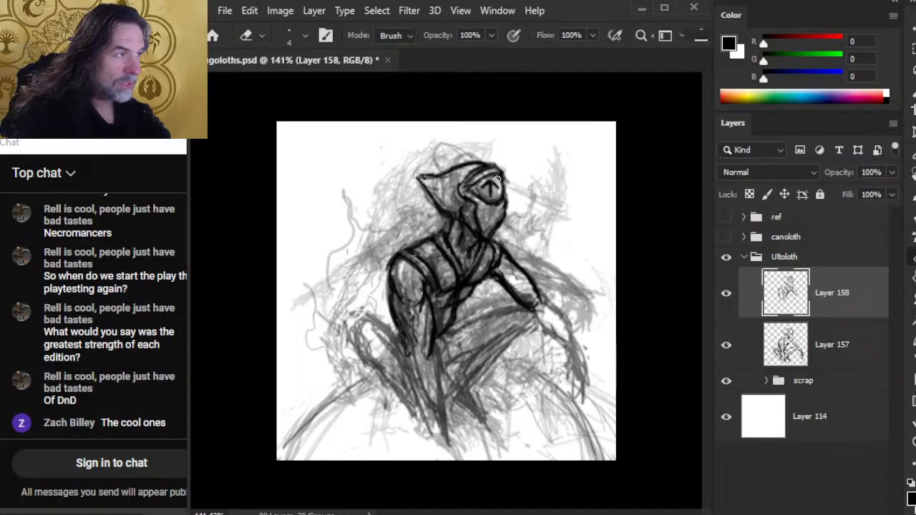
key("b")
key("e")
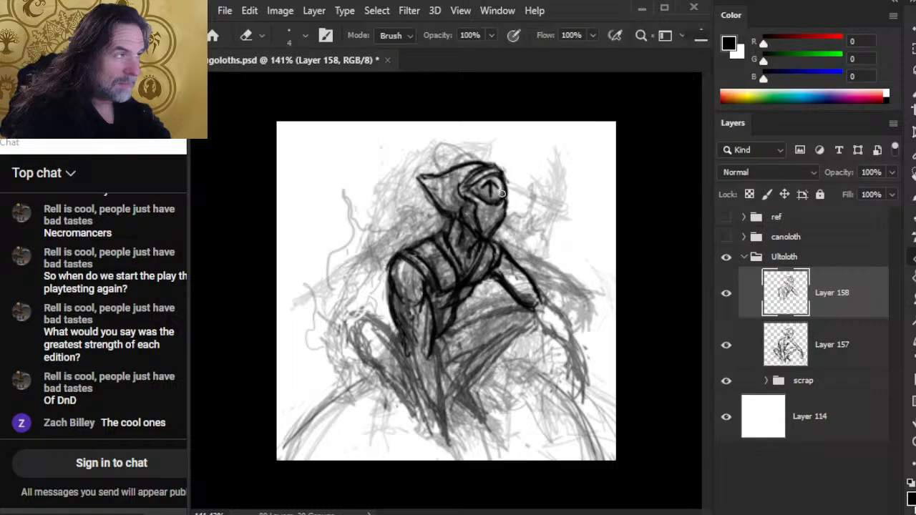
key("b")
key("e")
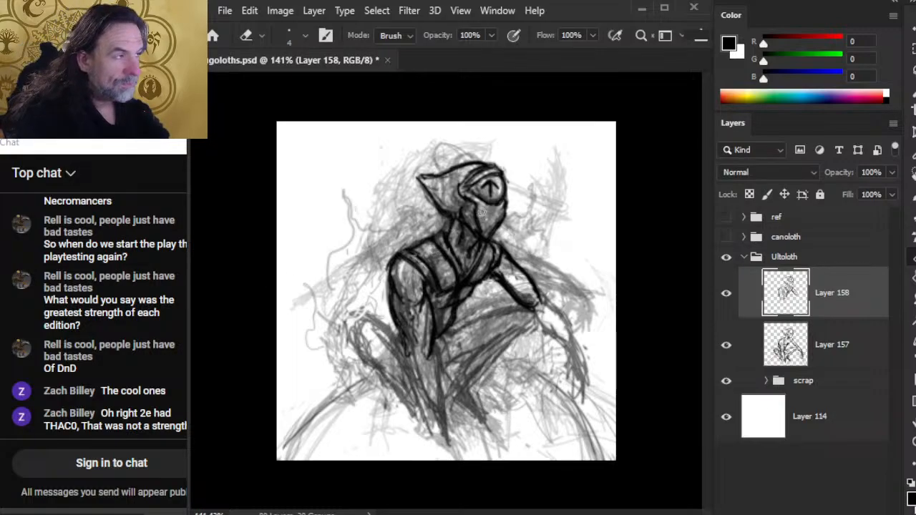
Rework the cheek below the eye, erasing the old near jawline.
key("b")
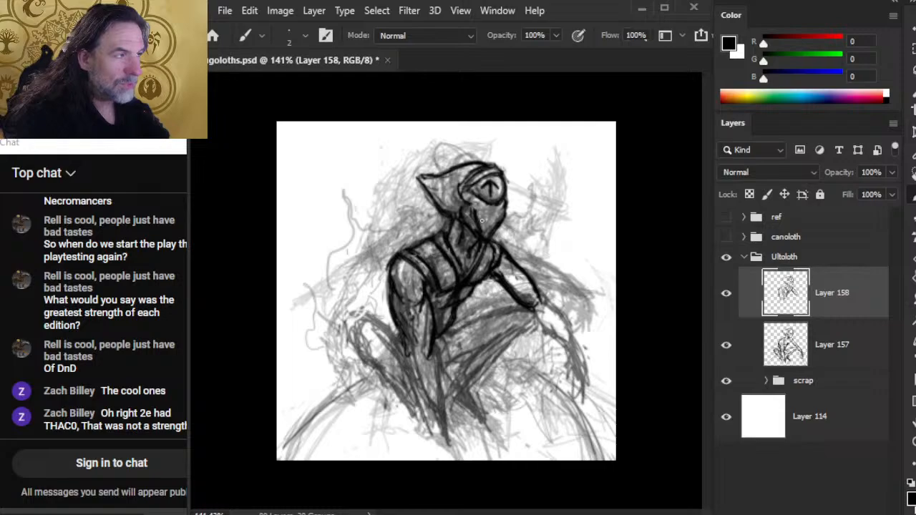
key("e")
key("b")
key("e")
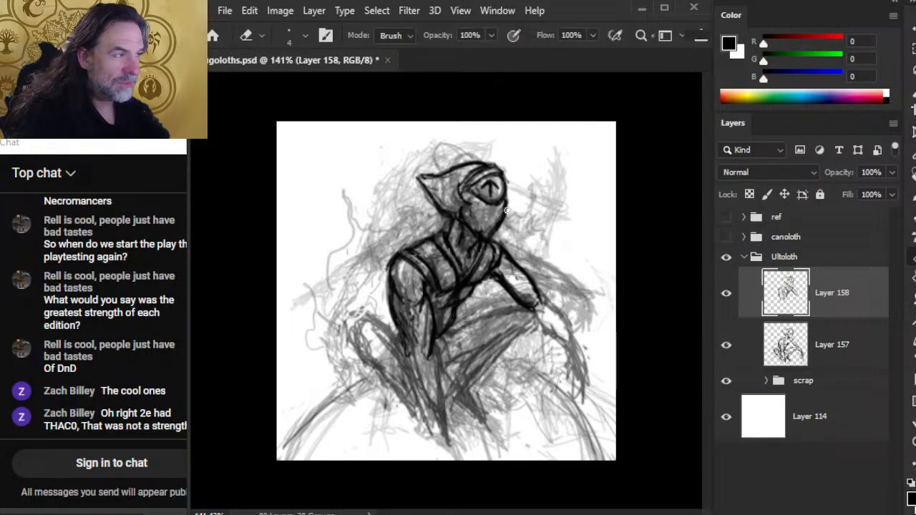
Redraw the near jawline from behind the cheek down to the chin and tidy where it meets the neck.
key("b")
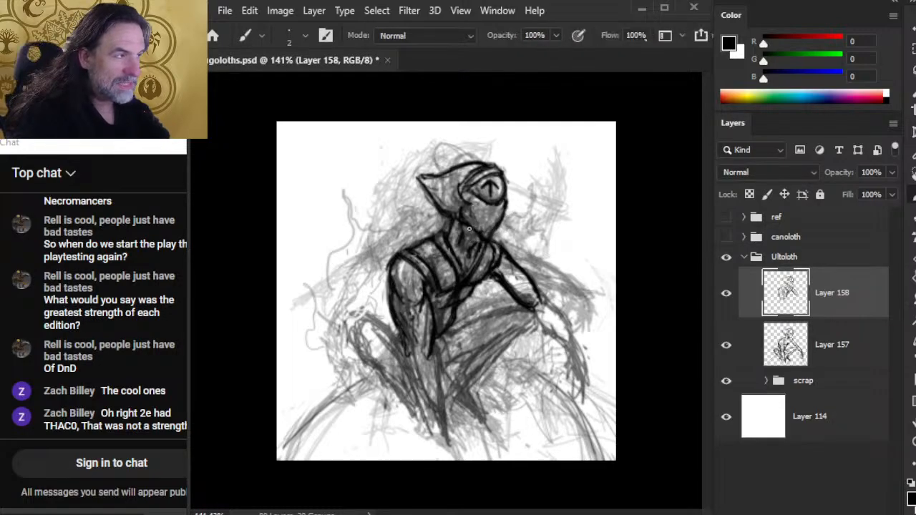
key("e")
key("b")
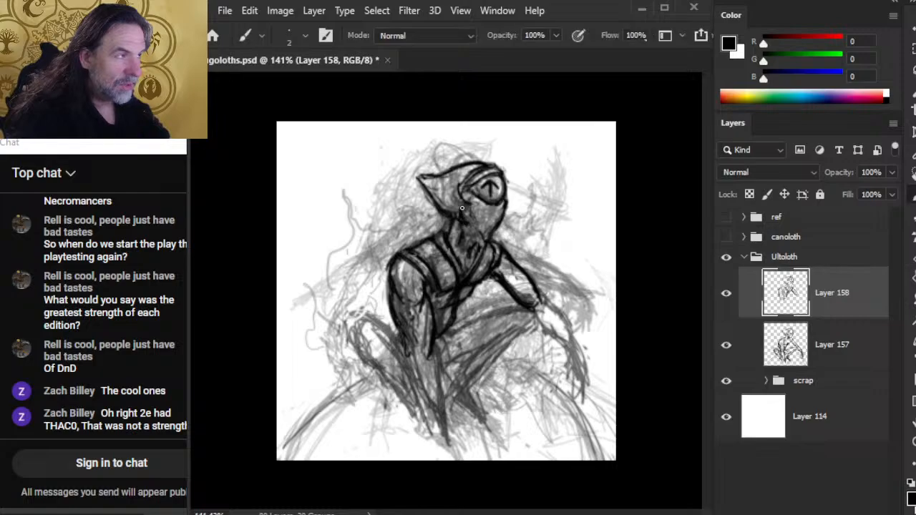
left_click_drag(461, 208, 476, 236)
key("e")
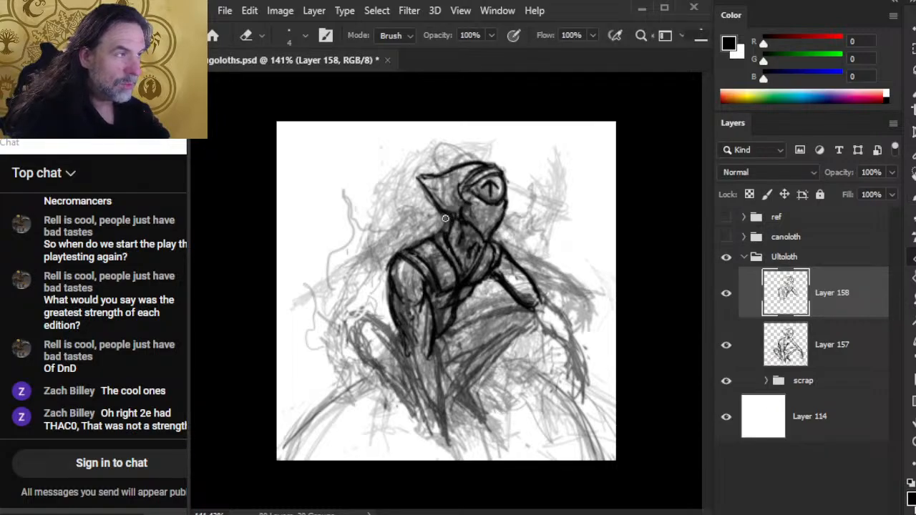
key("b")
key("e")
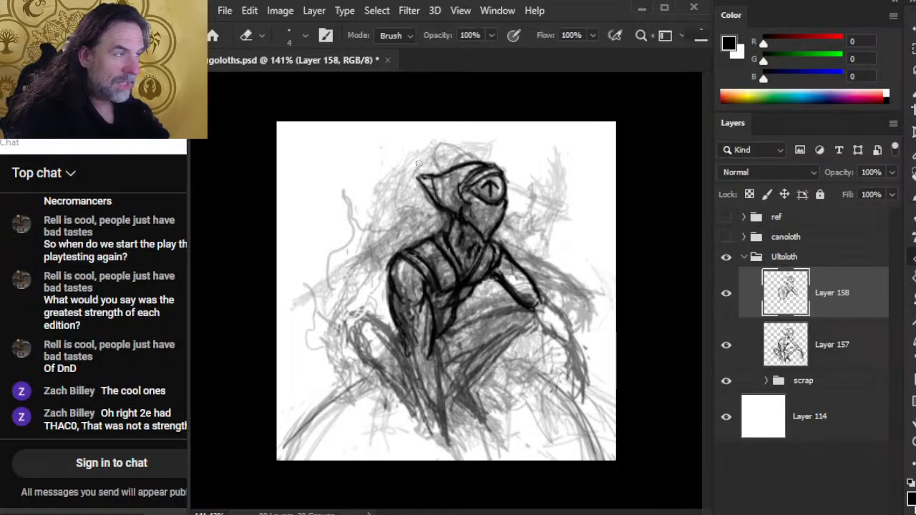
Lasso the back of the head, pull its pointed tip slightly inward, and deselect.
key("l")
mouse_move(443, 159)
left_mouse_down()
mouse_move(407, 178)
mouse_move(428, 163)
mouse_move(452, 200)
mouse_move(429, 179)
mouse_move(444, 200)
mouse_move(475, 225)
left_mouse_up()
key("ctrl+d")
Clean up the back of the head and erase the eye's lower rim for redrawing.
key("e")
key("b")
key("e")
key("b")
key("e")
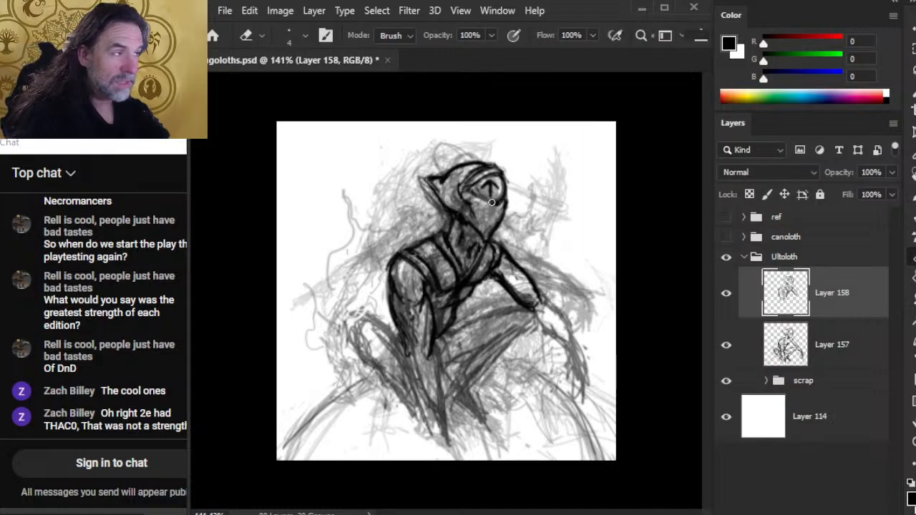
key("b")
key("e")
key("b")
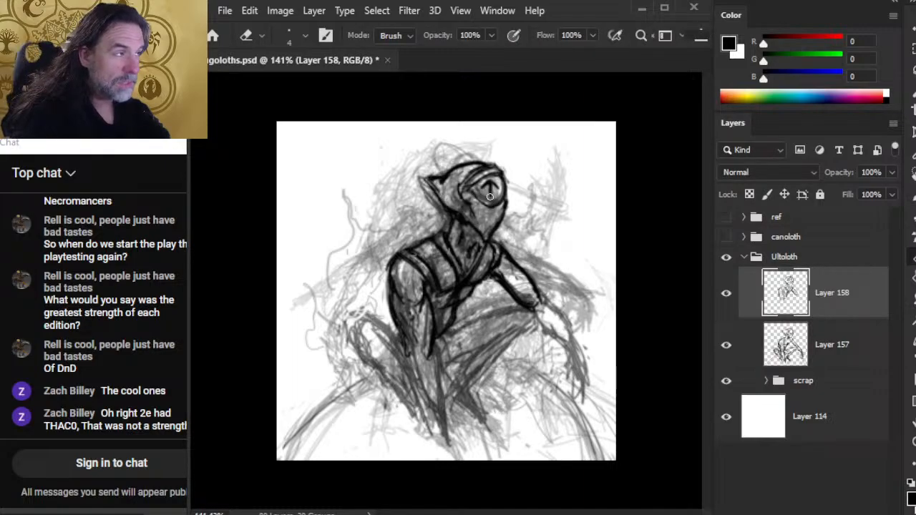
Redraw the eye's lower rim and the front face line running down toward the chin.
left_click_drag(491, 183, 499, 230)
key("e")
key("b")
key("e")
key("b")
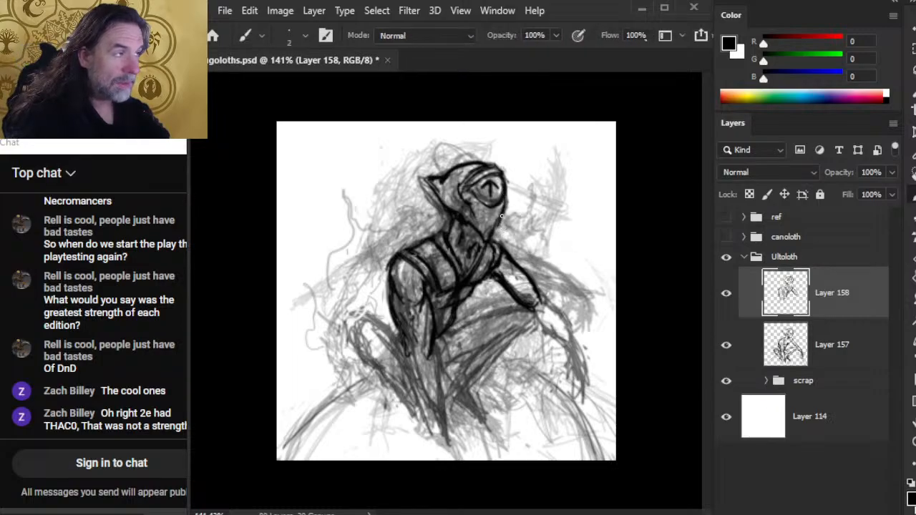
Erase excess lines on the neck and jaw and redraw the jaw and front of the face down to a narrower chin.
key("e")
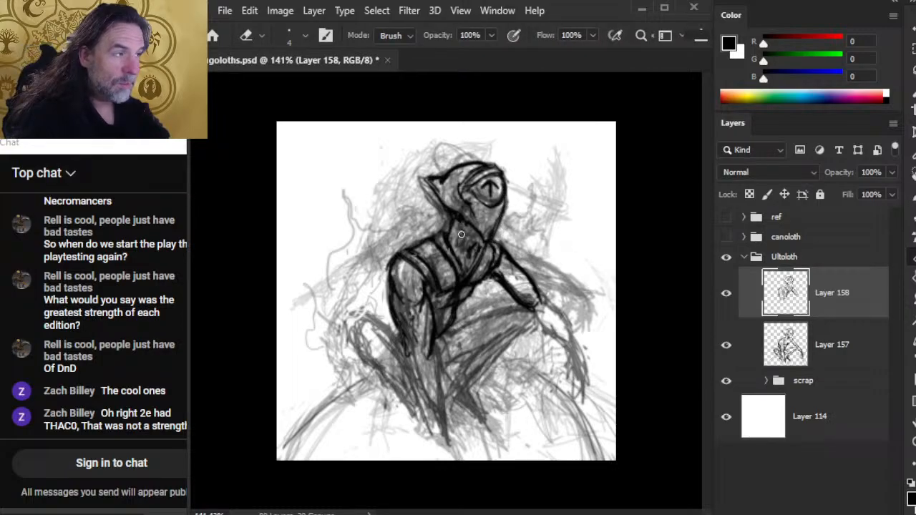
key("b")
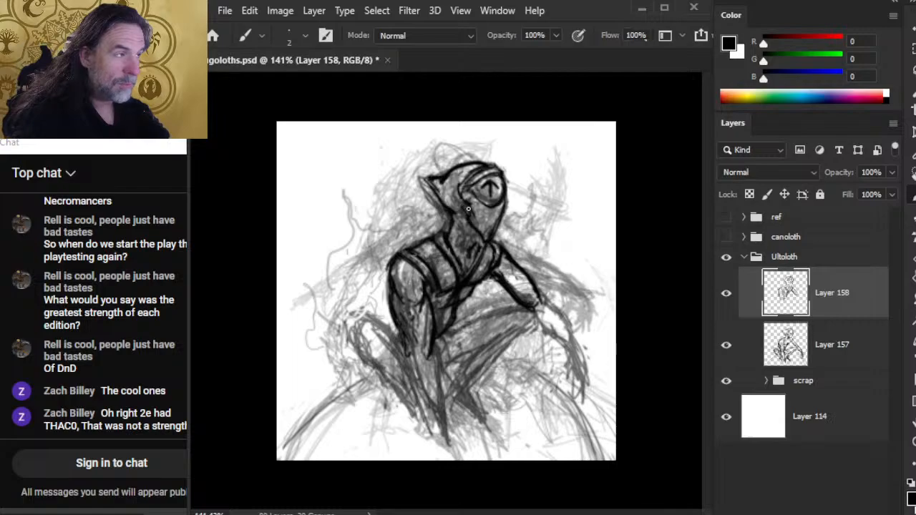
key("e")
key("b")
key("e")
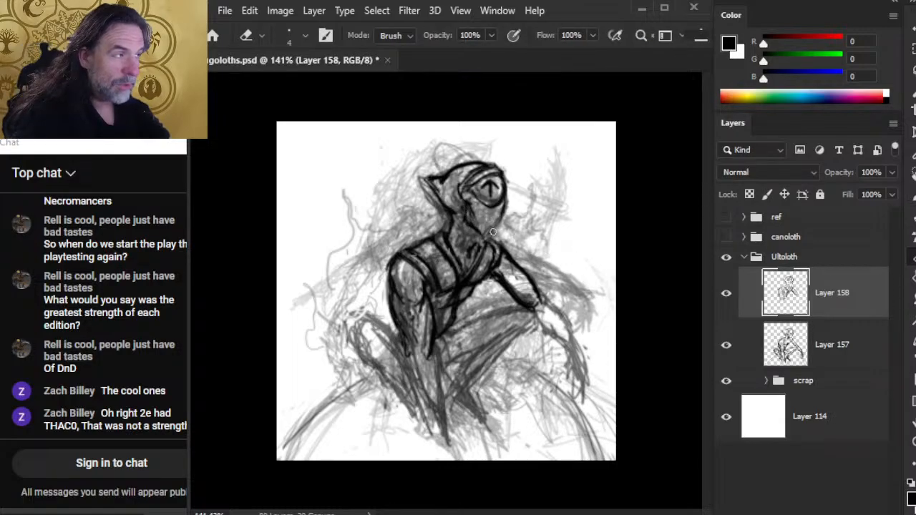
key("b")
left_click_drag(501, 212, 489, 240)
key("e")
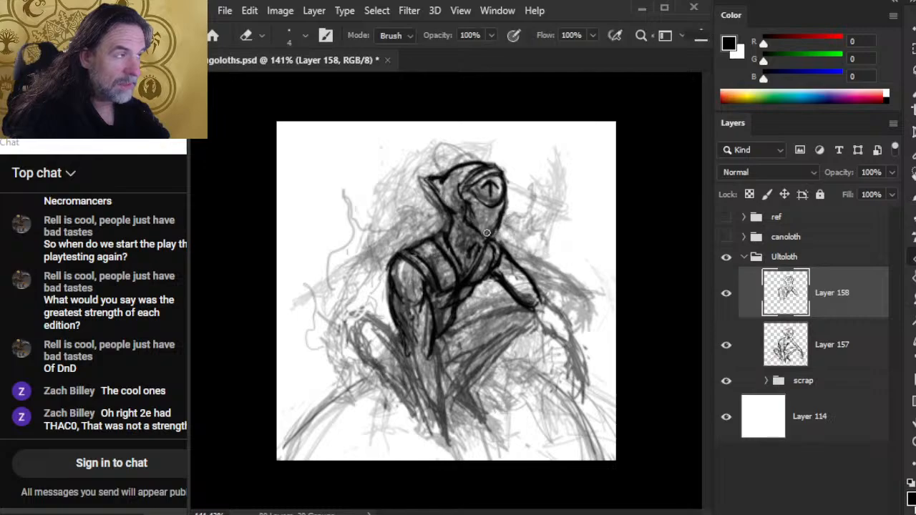
key("b")
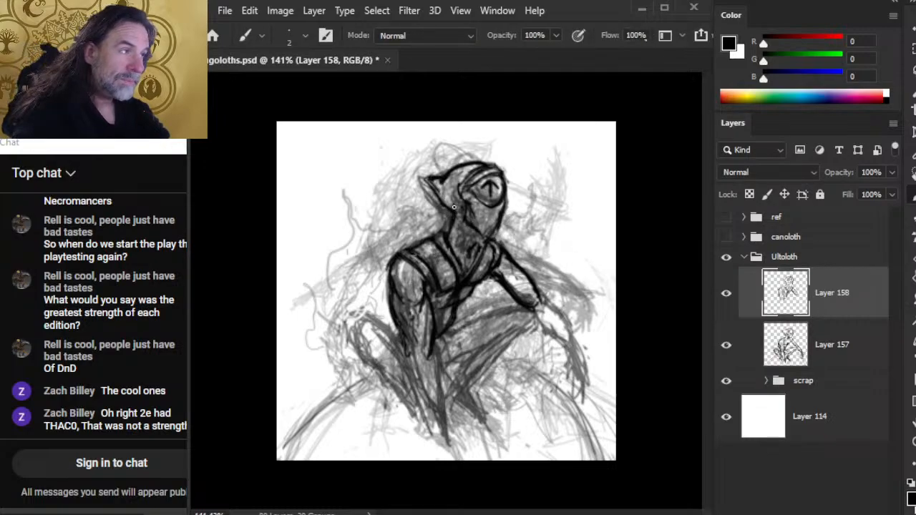
Rework the top of the skull into a smoother line running from the pointed tip to the brow.
key("e")
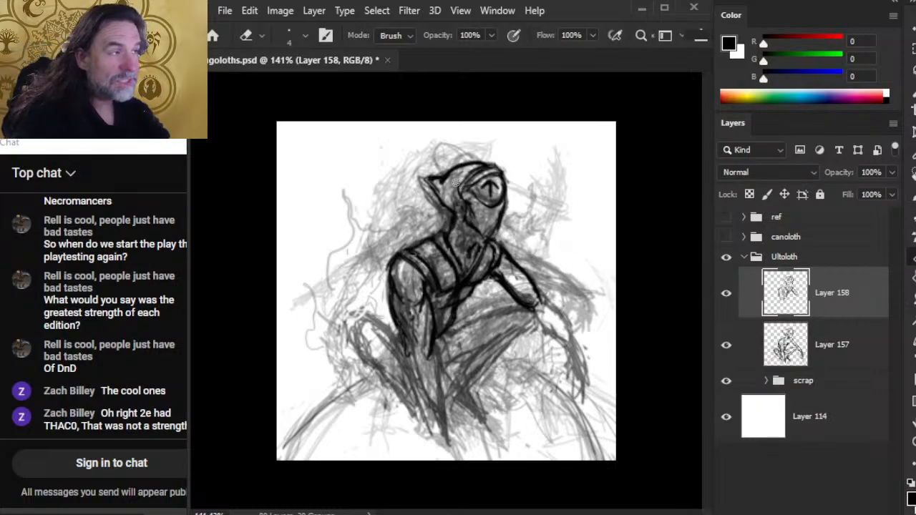
key("b")
key("e")
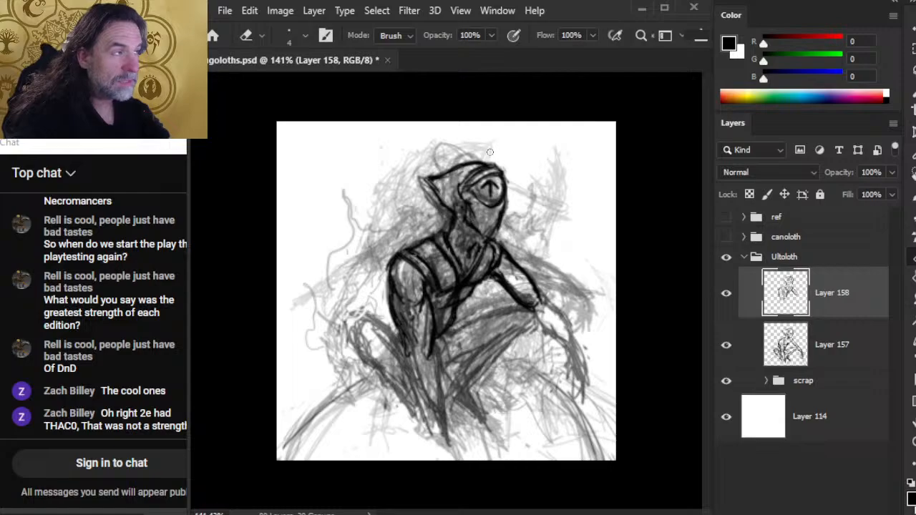
key("b")
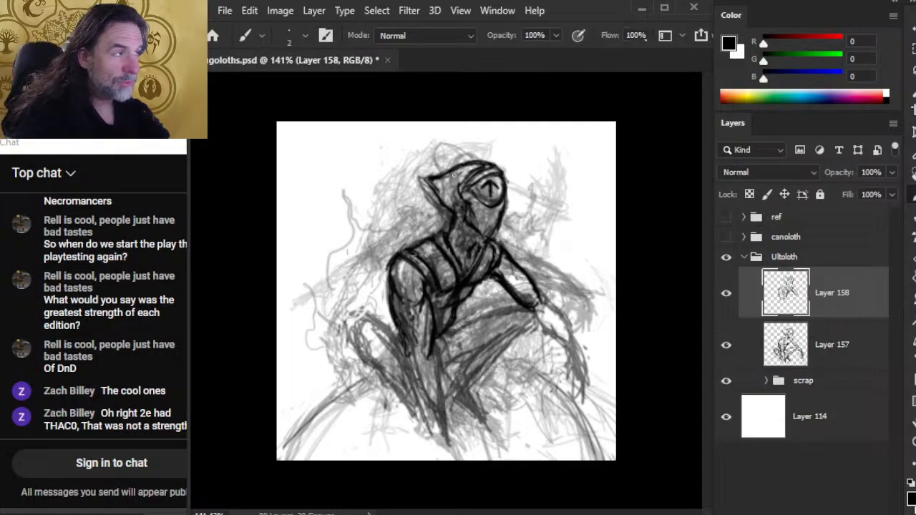
key("e")
key("b")
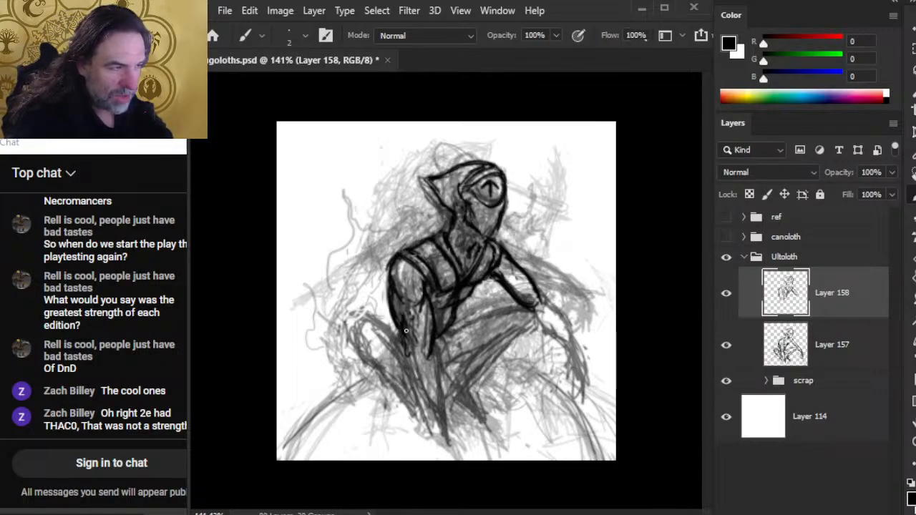
Draw both edges of the near forearm from the elbow down to the wrist.
left_click_drag(402, 333, 413, 365)
mouse_move(409, 317)
left_mouse_down()
mouse_move(415, 340)
mouse_move(433, 356)
mouse_move(420, 343)
mouse_move(413, 363)
mouse_move(433, 353)
mouse_move(448, 432)
left_mouse_up()
key("e")
key("b")
key("e")
key("b")
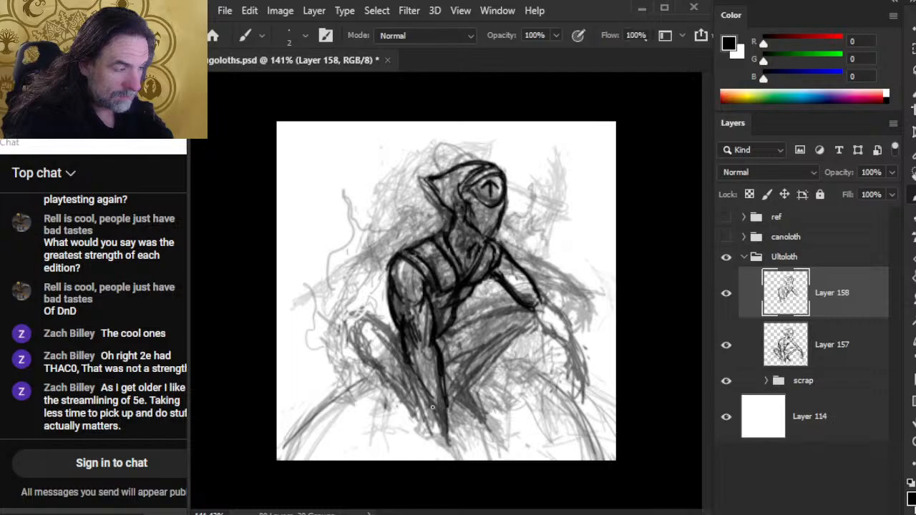
left_click_drag(411, 363, 449, 433)
left_click_drag(397, 308, 404, 324)
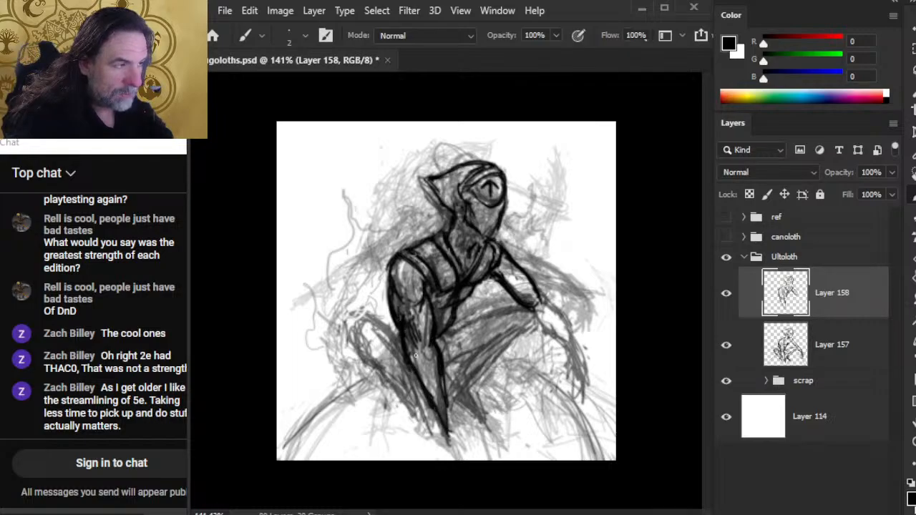
Outline the far elbow and draw both edges of the far forearm down to the wrist.
mouse_move(492, 277)
left_mouse_down()
mouse_move(515, 250)
mouse_move(520, 269)
mouse_move(509, 257)
mouse_move(538, 298)
mouse_move(534, 323)
left_mouse_up()
key("e")
key("b")
left_click_drag(541, 296, 565, 353)
mouse_move(529, 317)
left_mouse_down()
mouse_move(564, 355)
mouse_move(553, 310)
mouse_move(573, 378)
left_mouse_up()
mouse_move(570, 345)
left_mouse_down()
mouse_move(536, 348)
mouse_move(548, 339)
mouse_move(538, 332)
mouse_move(572, 389)
left_mouse_up()
key("e")
key("b")
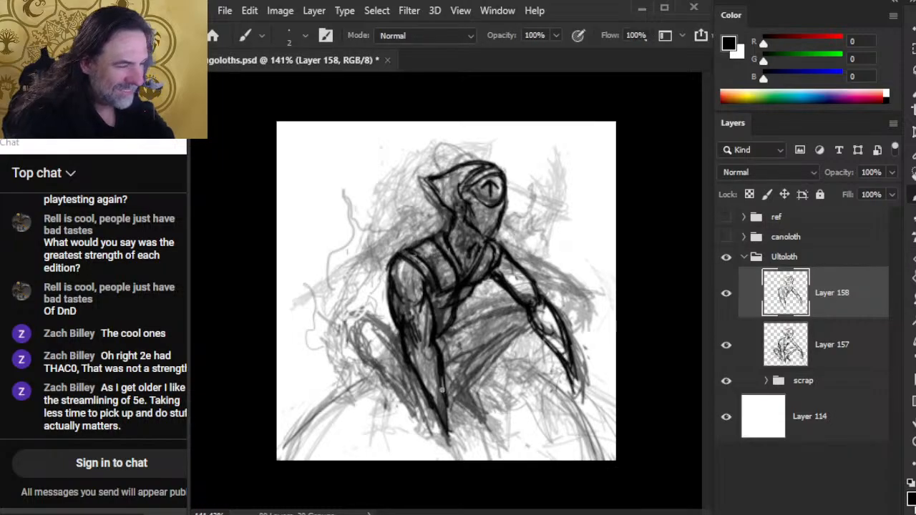
Trim the near forearm's outlines toward the wrist with the eraser.
key("e")
mouse_move(446, 361)
left_mouse_down()
mouse_move(446, 430)
mouse_move(412, 352)
mouse_move(438, 418)
left_mouse_up()
key("b")
key("e")
left_click_drag(416, 367, 445, 428)
key("b")
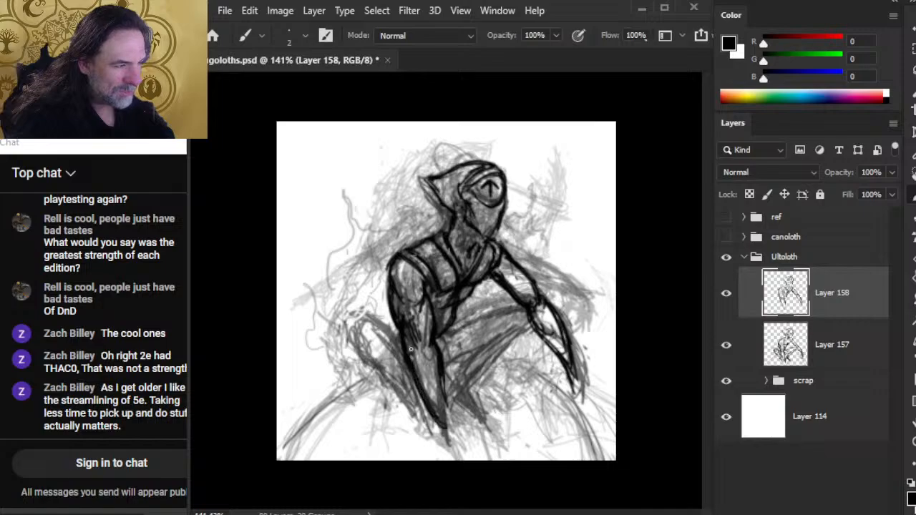
Redraw the near forearm's lower contour and extend it past the wrist toward the hand.
key("e")
key("b")
mouse_move(435, 388)
left_mouse_down()
mouse_move(455, 443)
mouse_move(451, 425)
left_mouse_up()
key("e")
key("b")
key("e")
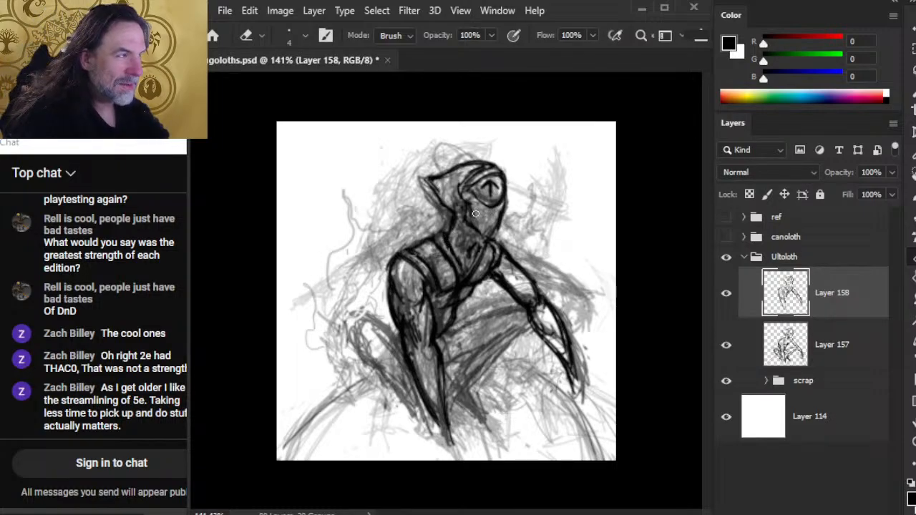
Darken the lower rim of the large eye.
key("b")
left_click_drag(474, 198, 492, 206)
key("e")
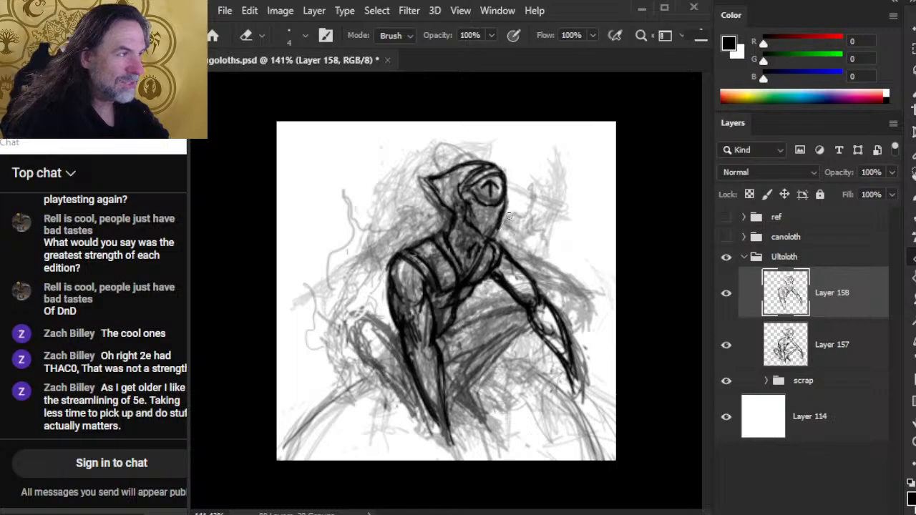
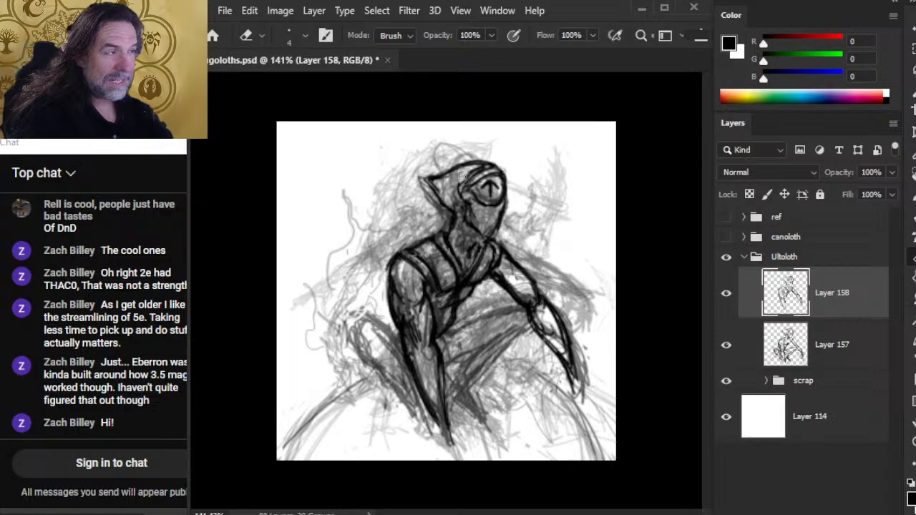
Redraw the top of the skull as a rounder curve rising from the pointed tip to the brow.
key("b")
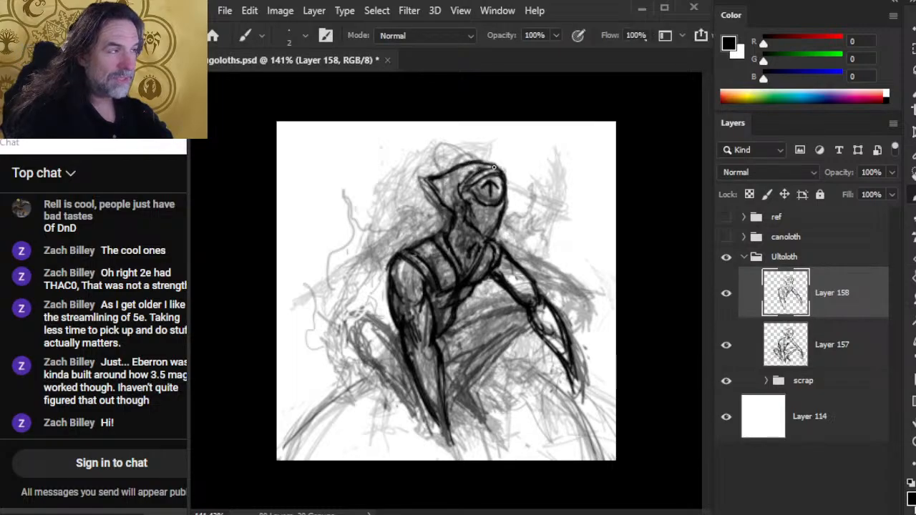
mouse_move(445, 179)
left_mouse_down()
mouse_move(467, 163)
mouse_move(500, 169)
mouse_move(459, 162)
left_mouse_up()
key("e")
key("b")
key("e")
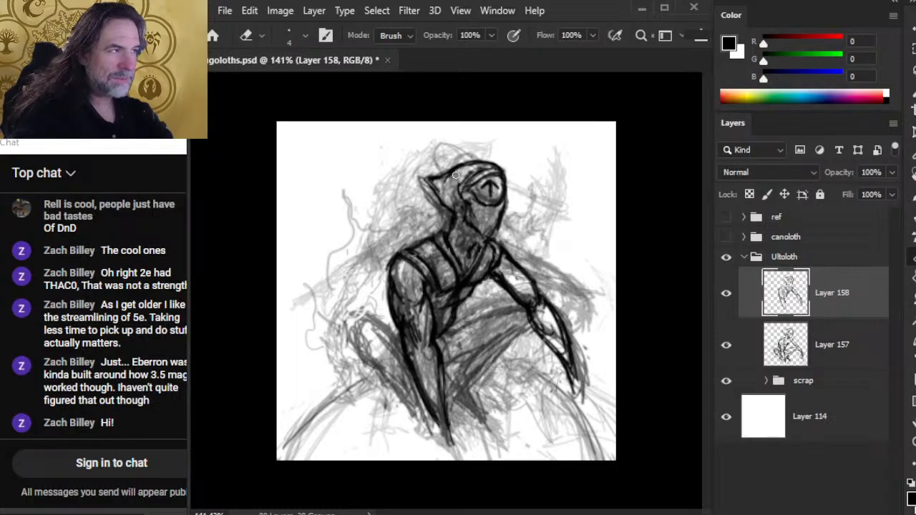
Reshape the pointed tip at the back of the head and redraw the contour running down from it.
key("b")
key("e")
mouse_move(450, 179)
left_mouse_down()
mouse_move(484, 163)
mouse_move(500, 170)
left_mouse_up()
key("b")
key("e")
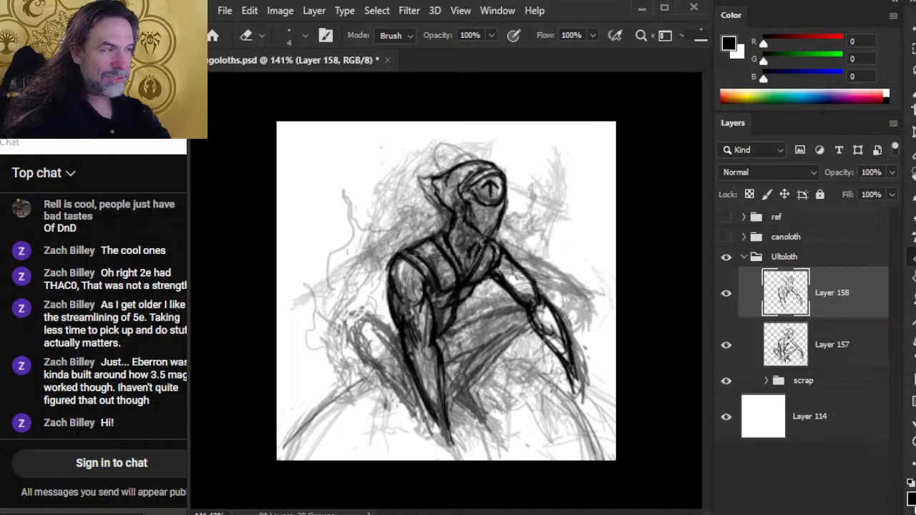
key("b")
mouse_move(448, 174)
left_mouse_down()
mouse_move(432, 191)
mouse_move(444, 202)
left_mouse_up()
key("e")
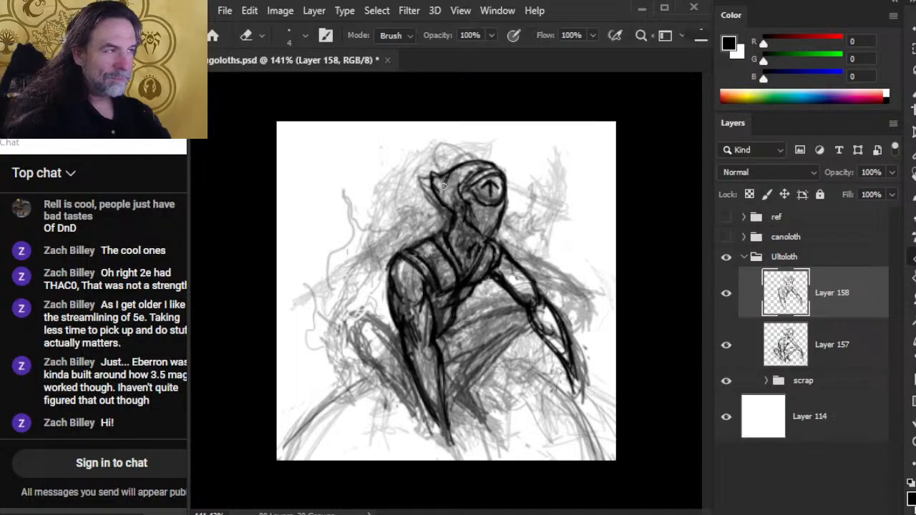
Clean up the line along the top of the skull toward the brow, alternating eraser and brush.
key("b")
key("e")
mouse_move(462, 170)
left_mouse_down()
mouse_move(447, 183)
mouse_move(478, 161)
mouse_move(495, 169)
left_mouse_up()
key("b")
key("e")
key("b")
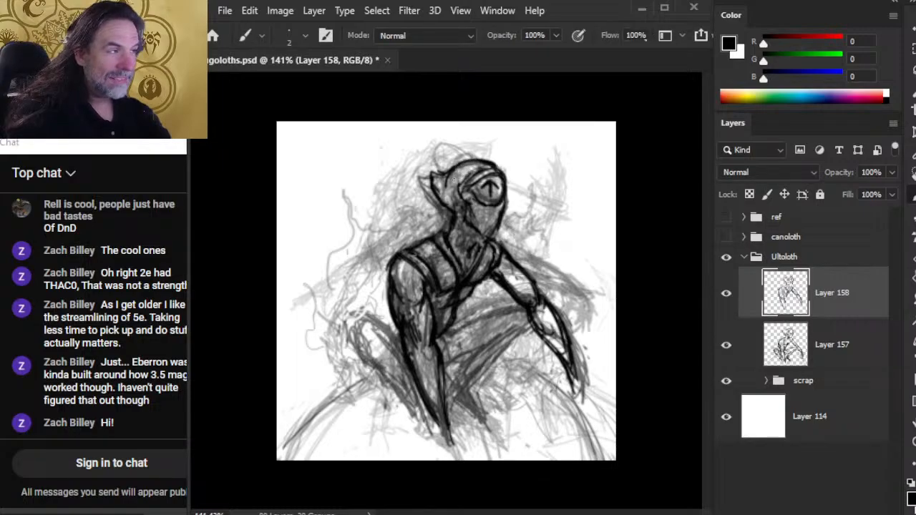
key("e")
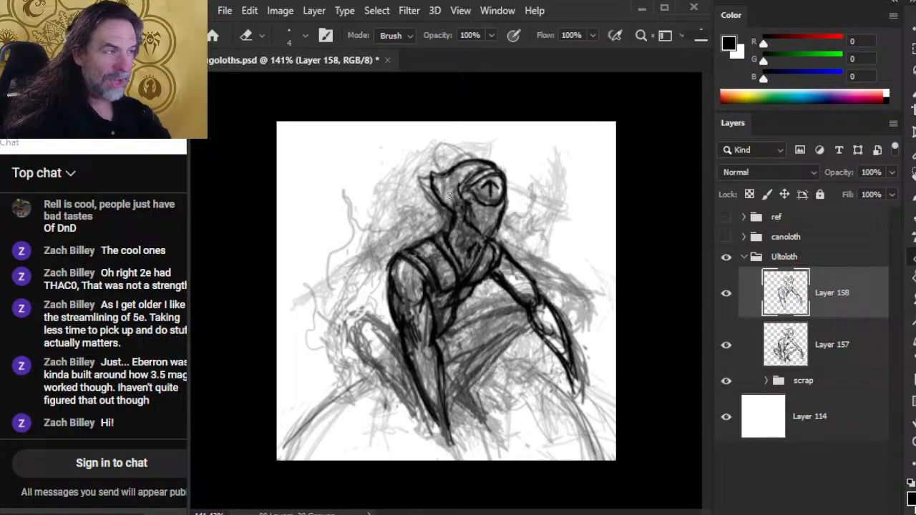
Erase and redraw the line at the back of the head where it curves into the neck.
mouse_move(449, 194)
left_mouse_down()
mouse_move(437, 200)
mouse_move(460, 222)
left_mouse_up()
key("b")
mouse_move(450, 191)
left_mouse_down()
mouse_move(455, 223)
mouse_move(456, 211)
left_mouse_up()
key("e")
key("b")
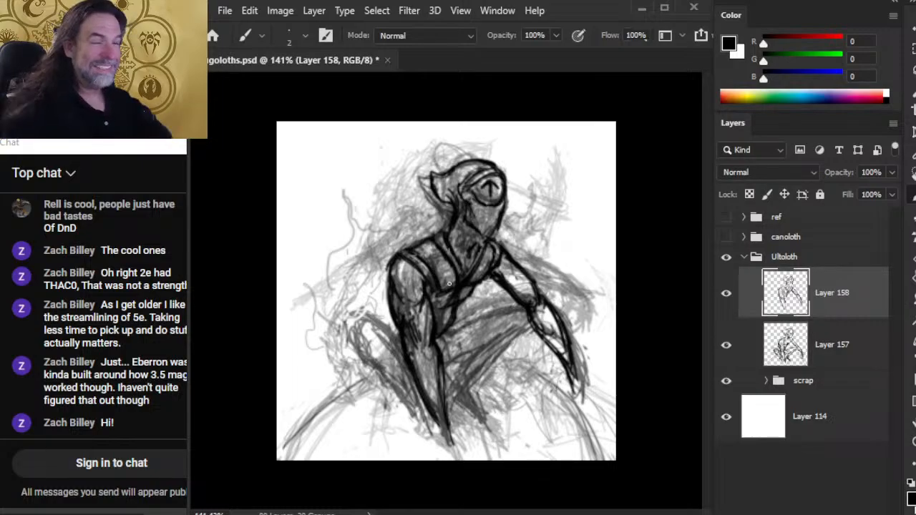
Rework the lines below the chin, refining the front of the neck and the vest's collar with eraser and brush.
key("e")
mouse_move(501, 224)
left_mouse_down()
mouse_move(493, 219)
mouse_move(485, 259)
mouse_move(464, 259)
left_mouse_up()
key("b")
key("e")
key("b")
key("e")
key("b")
key("e")
key("b")
key("e")
key("b")
key("e")
key("b")
key("e")
key("b")
key("e")
key("b")
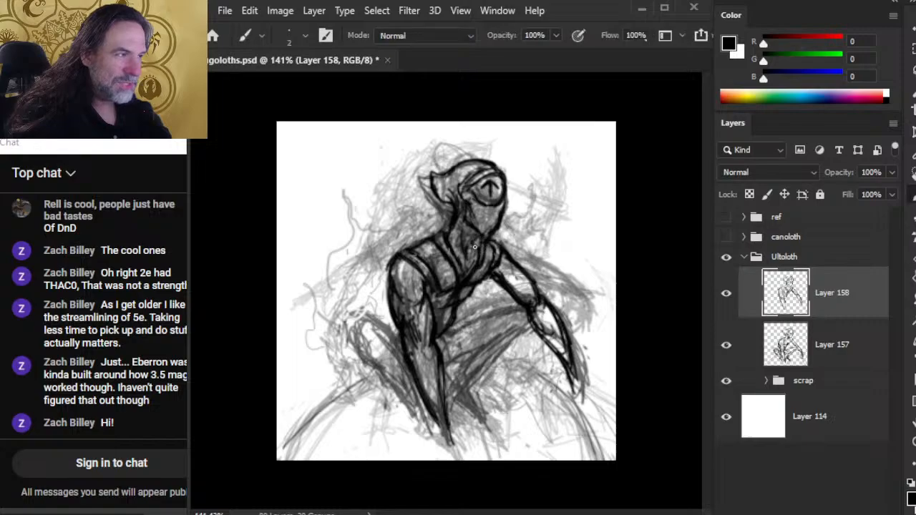
Trim the chin's contour and tidy its junction with the collar.
key("e")
left_click_drag(487, 219, 497, 233)
key("b")
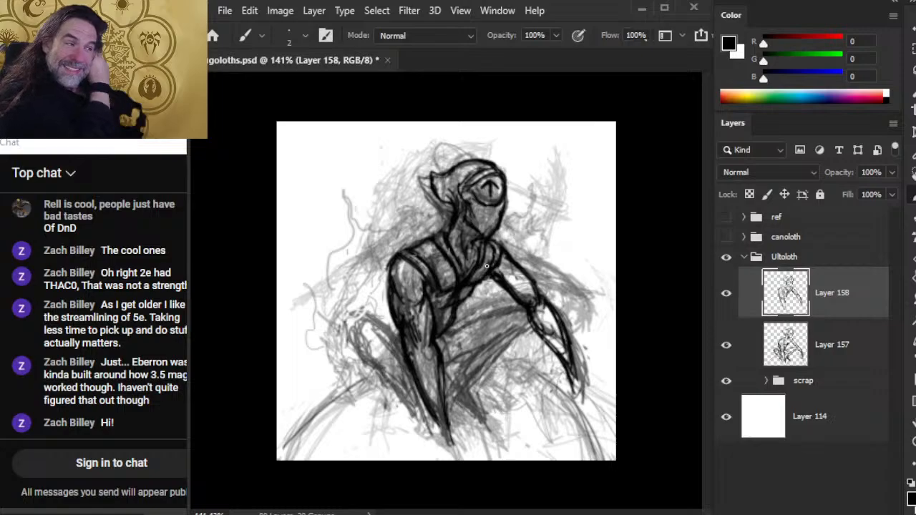
key("e")
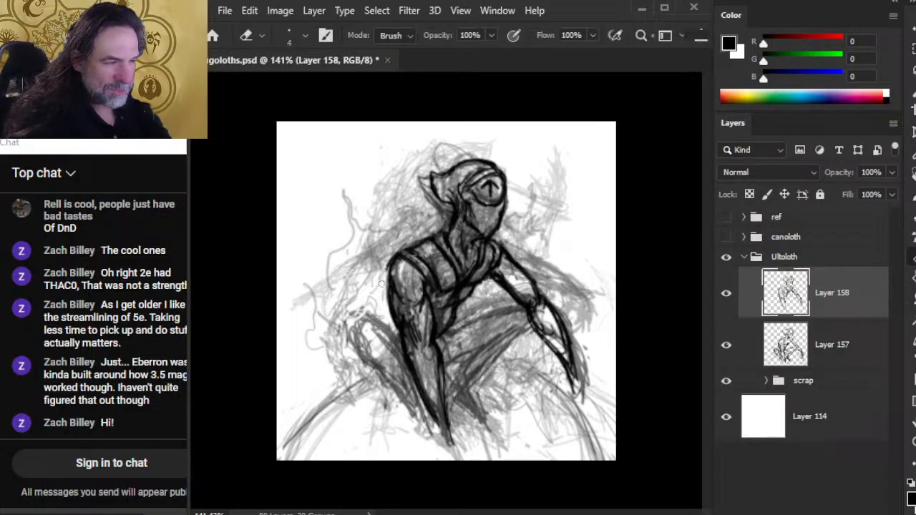
Slim the outer contour of the near shoulder and upper arm with the eraser and brush.
key("b")
key("e")
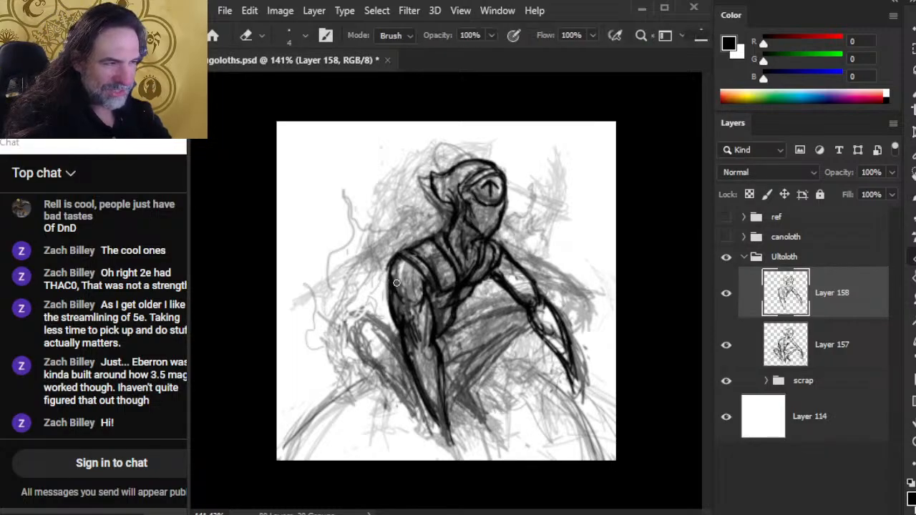
key("b")
key("e")
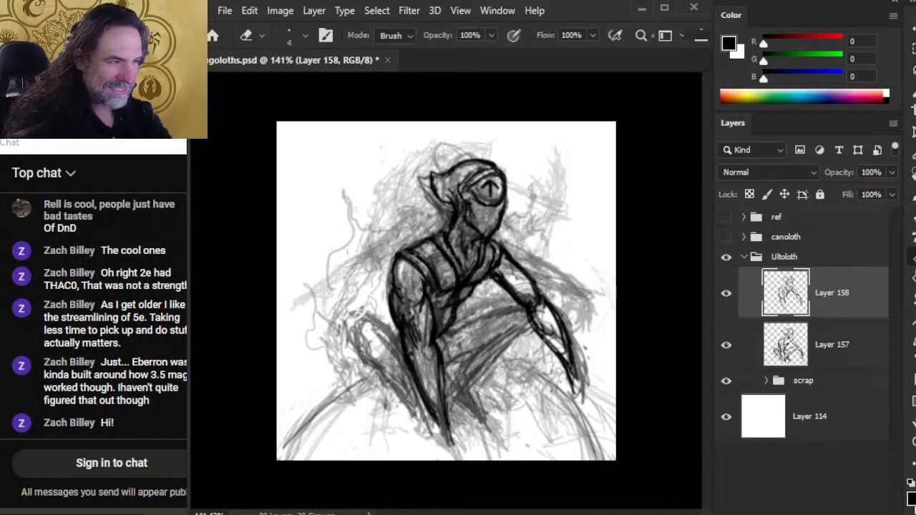
key("b")
key("e")
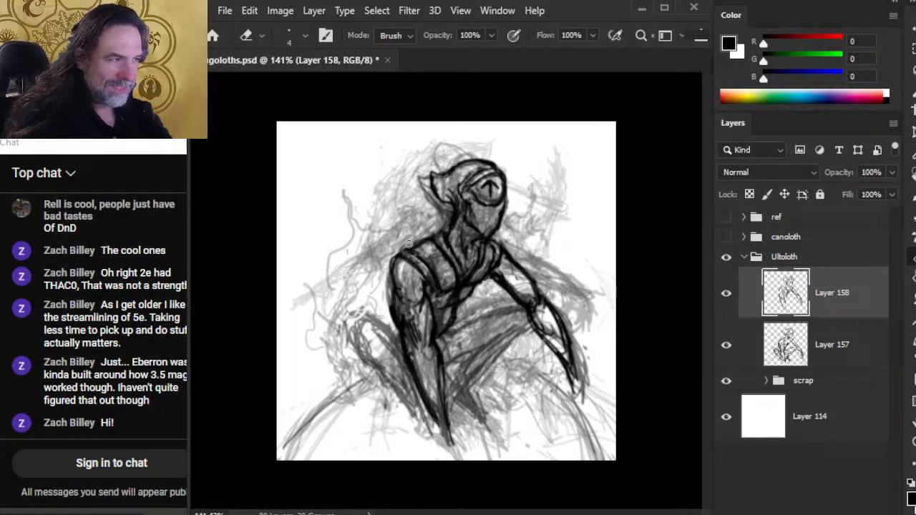
Refine the slope from the neck to the near shoulder and touch up the far shoulder's outline.
key("b")
key("e")
key("b")
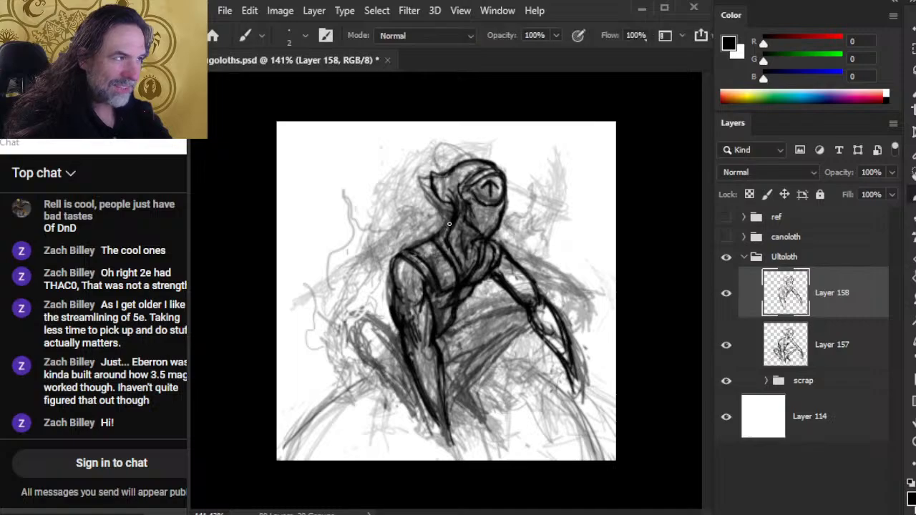
key("e")
key("b")
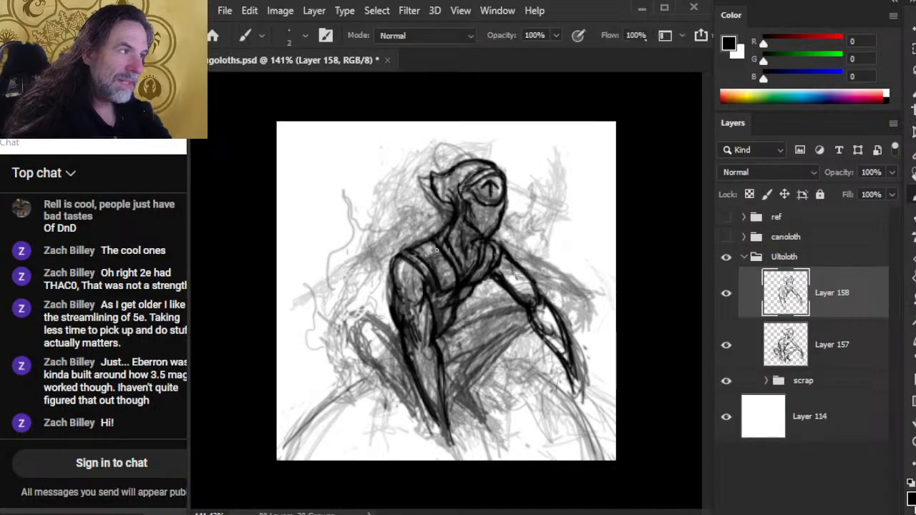
key("e")
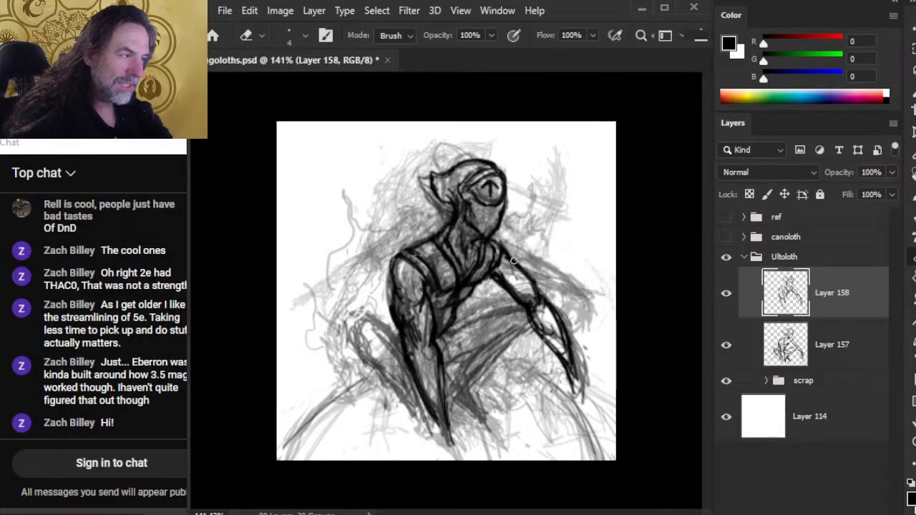
key("b")
key("e")
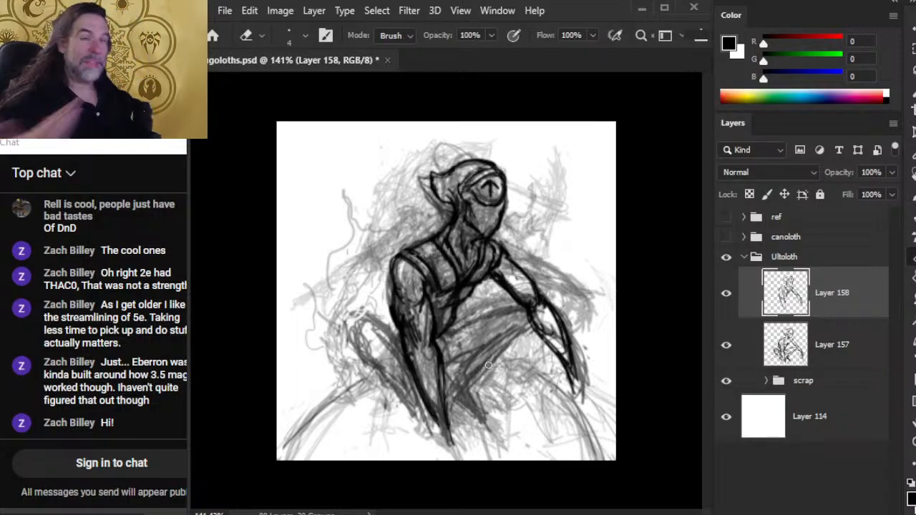
Draw the bent far leg's thigh and shin contours between the near elbow and the far wrist.
key("b")
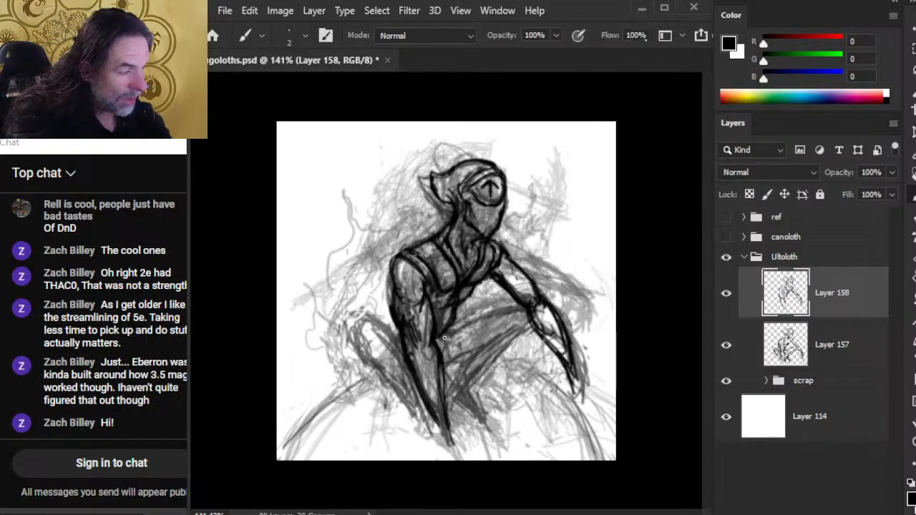
mouse_move(446, 330)
left_mouse_down()
mouse_move(449, 344)
mouse_move(495, 315)
mouse_move(526, 309)
left_mouse_up()
left_click_drag(449, 342, 473, 320)
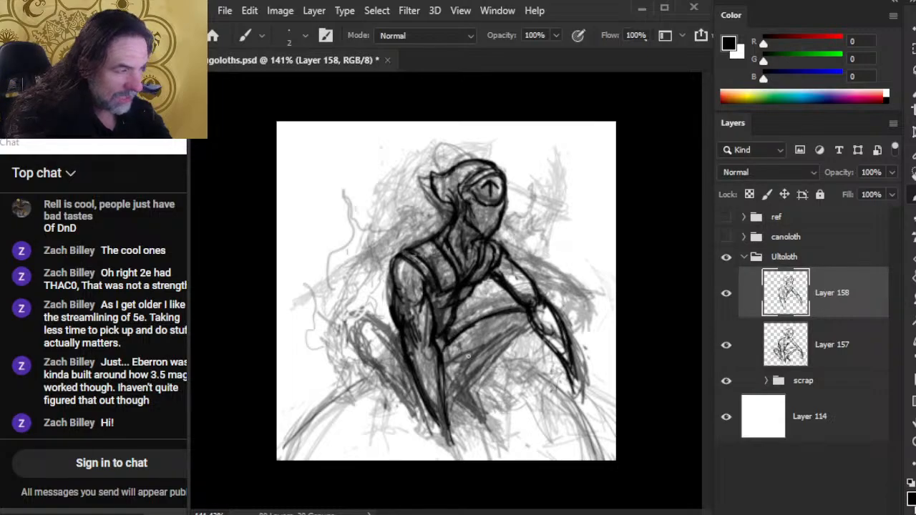
left_click_drag(531, 318, 504, 345)
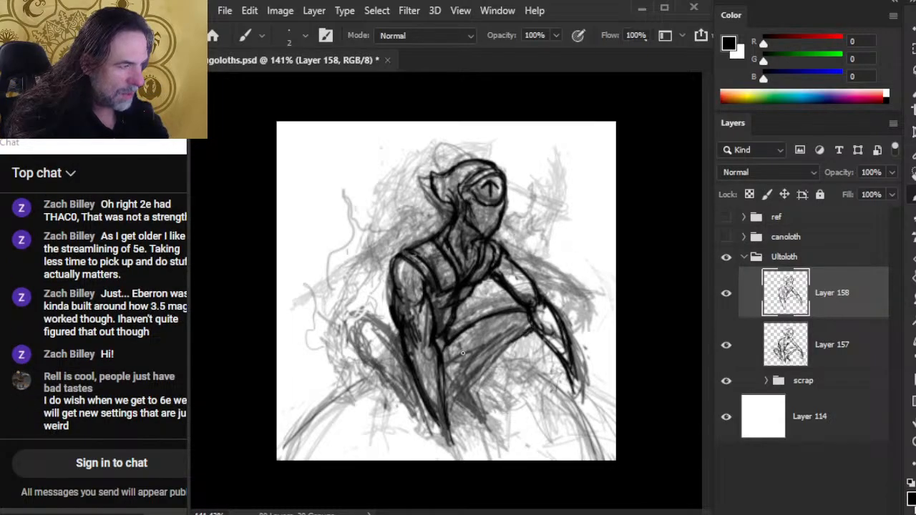
left_click_drag(442, 376, 517, 326)
mouse_move(469, 371)
left_mouse_down()
mouse_move(540, 325)
mouse_move(513, 344)
left_mouse_up()
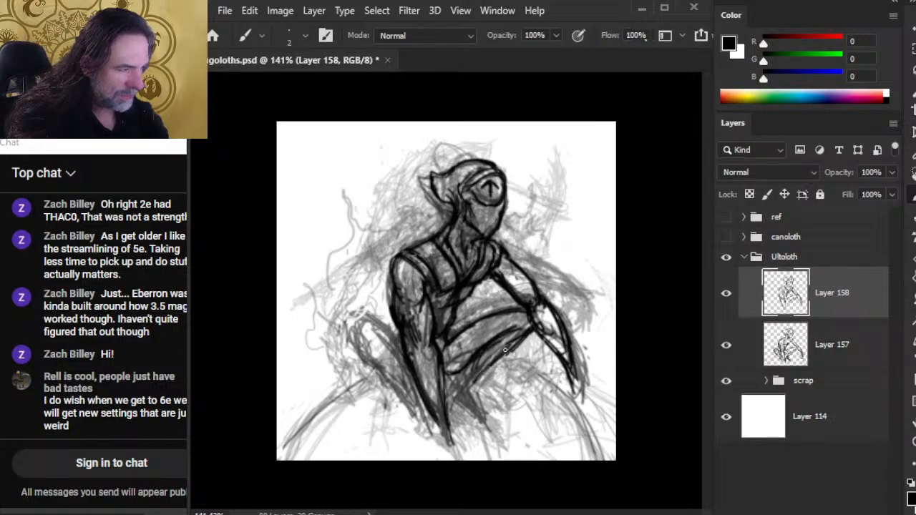
mouse_move(467, 389)
left_mouse_down()
mouse_move(507, 348)
mouse_move(495, 354)
left_mouse_up()
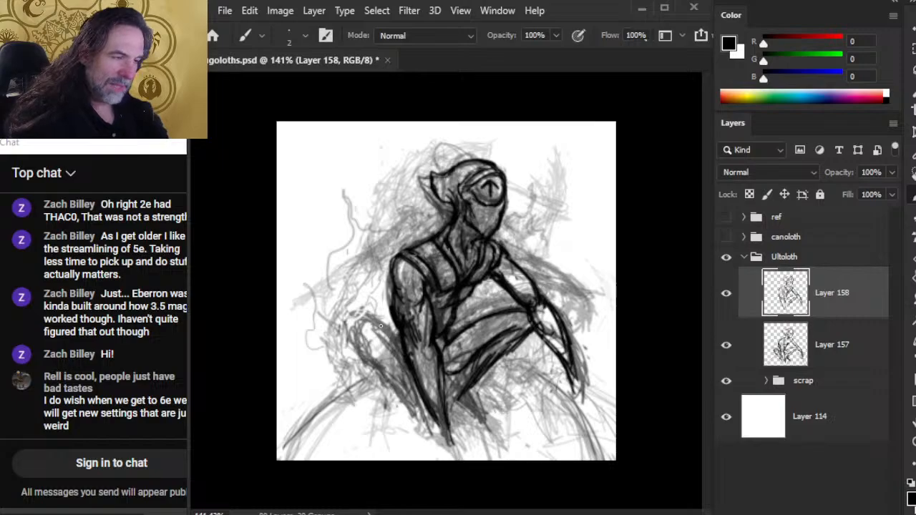
Draw the near leg's rounded knee and the thigh and shin contours running down behind the near forearm.
mouse_move(402, 339)
left_mouse_down()
mouse_move(358, 321)
mouse_move(354, 348)
mouse_move(372, 363)
left_mouse_up()
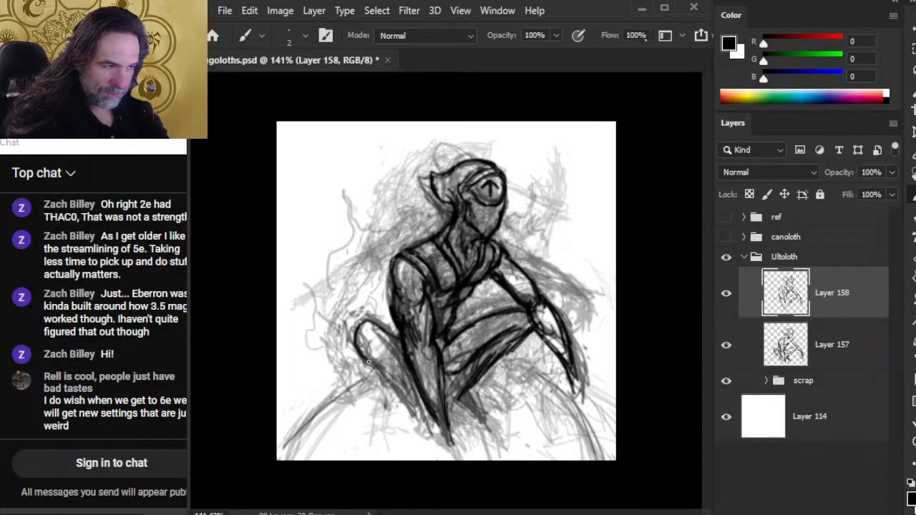
mouse_move(350, 325)
left_mouse_down()
mouse_move(381, 382)
mouse_move(409, 405)
left_mouse_up()
mouse_move(387, 335)
left_mouse_down()
mouse_move(377, 362)
mouse_move(391, 394)
mouse_move(388, 388)
mouse_move(406, 403)
left_mouse_up()
key("e")
key("b")
mouse_move(370, 358)
left_mouse_down()
mouse_move(429, 420)
mouse_move(375, 364)
mouse_move(416, 405)
left_mouse_up()
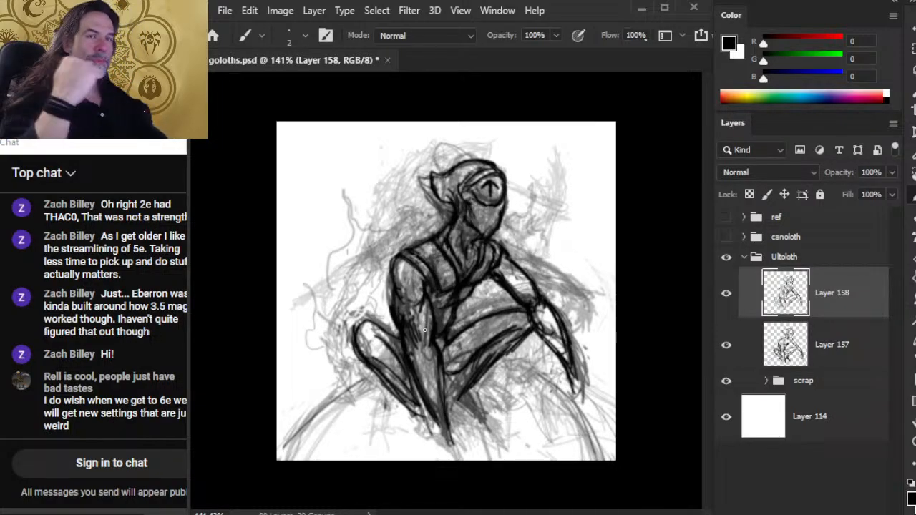
Trim and redraw the back of the head down to the nape.
key("e")
left_click_drag(434, 195, 450, 211)
key("b")
key("e")
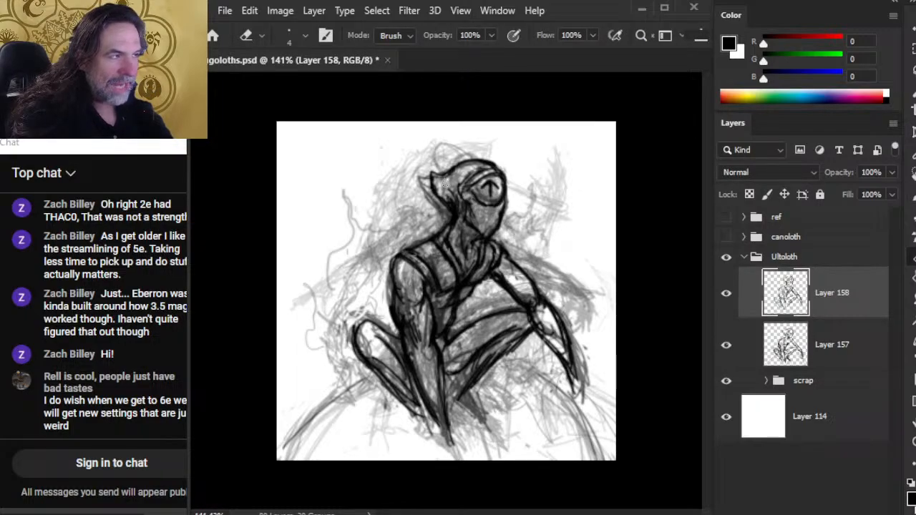
key("b")
key("e")
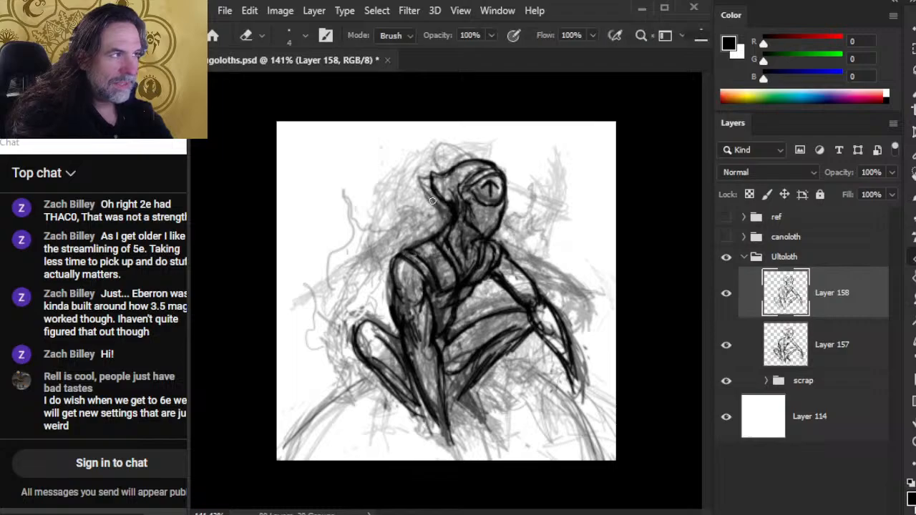
key("b")
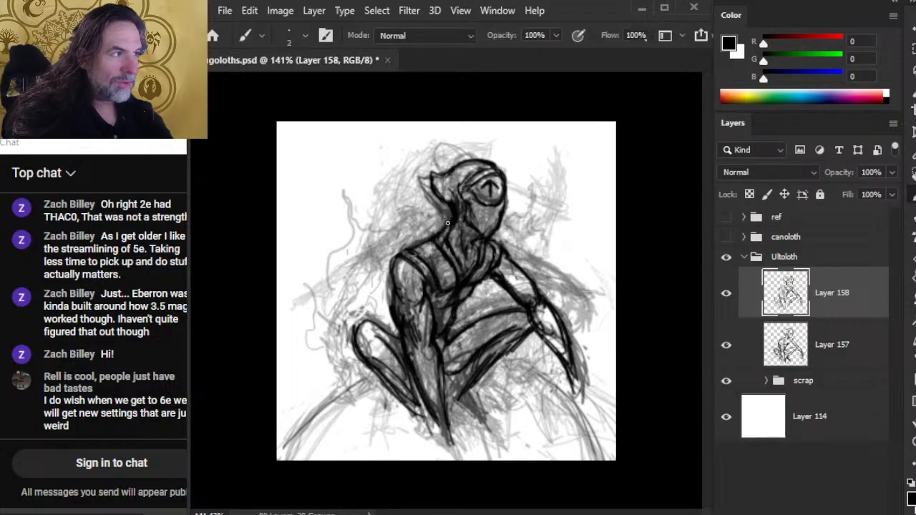
key("e")
key("b")
left_click_drag(450, 209, 445, 222)
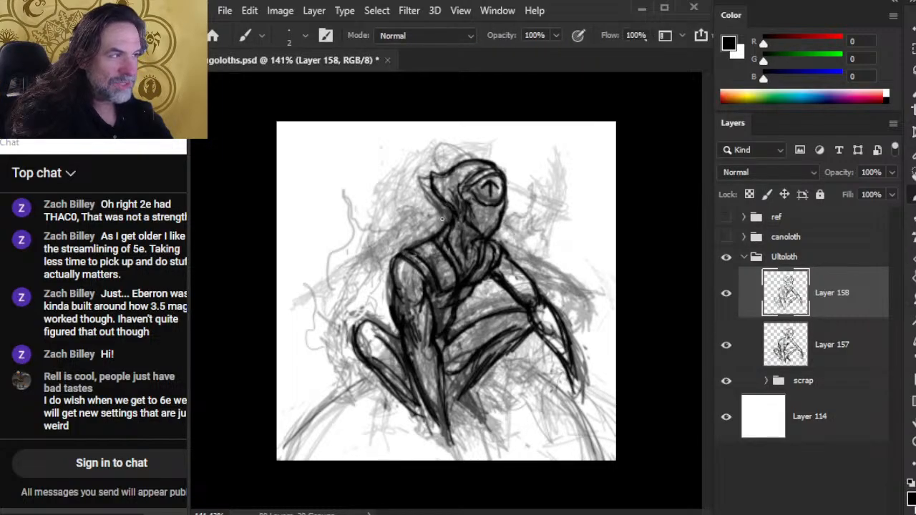
Redraw the neck line running down from the jaw into the collar and erase stray marks around it.
key("e")
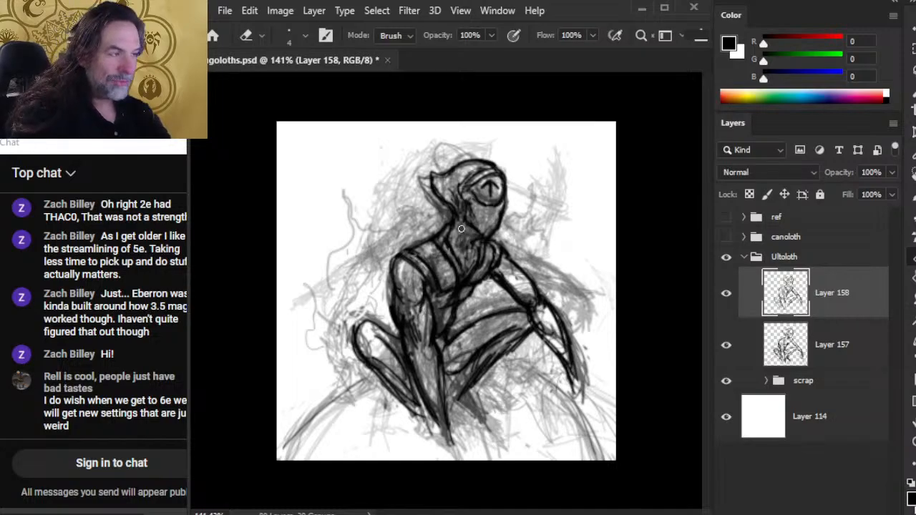
key("b")
mouse_move(463, 227)
left_mouse_down()
mouse_move(465, 258)
mouse_move(457, 245)
left_mouse_up()
key("e")
key("b")
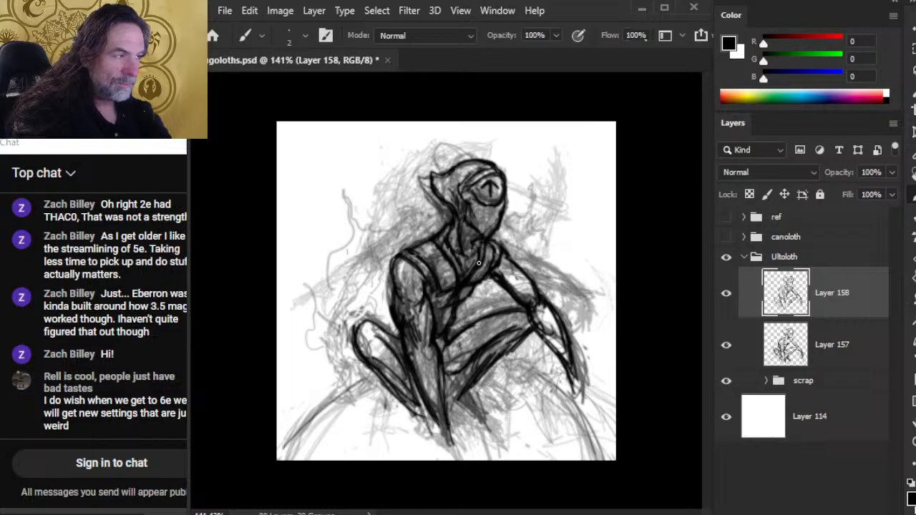
key("e")
key("b")
key("e")
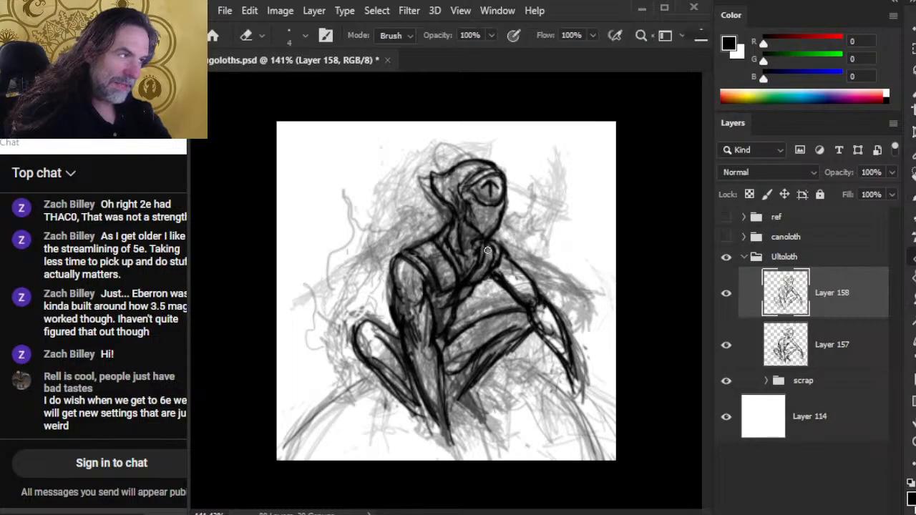
Redraw the far edge of the collar from below the chin down the chest and clean up its lines.
key("b")
mouse_move(482, 244)
left_mouse_down()
mouse_move(476, 277)
mouse_move(506, 275)
mouse_move(498, 284)
mouse_move(505, 291)
left_mouse_up()
key("e")
key("b")
key("e")
key("b")
key("e")
key("b")
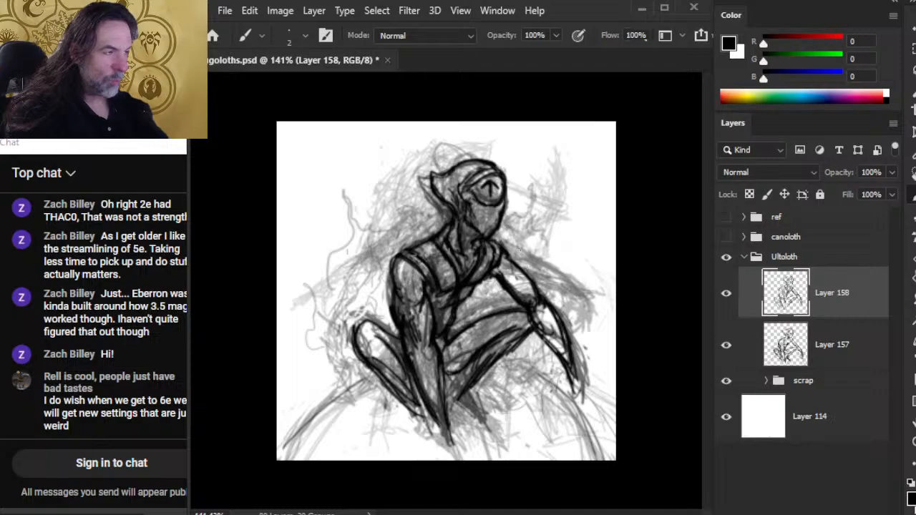
key("e")
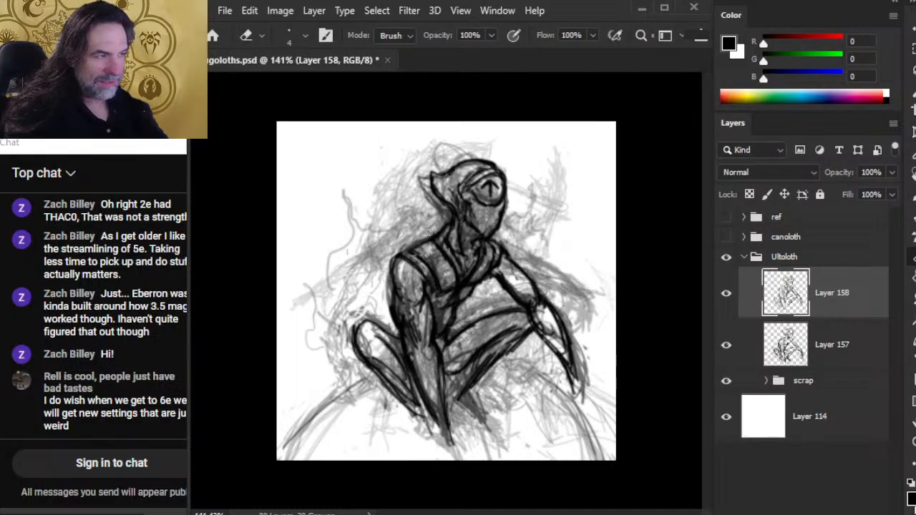
Redraw the curve from the nape to the near shoulder and the vest's edge beside the neck.
key("b")
key("e")
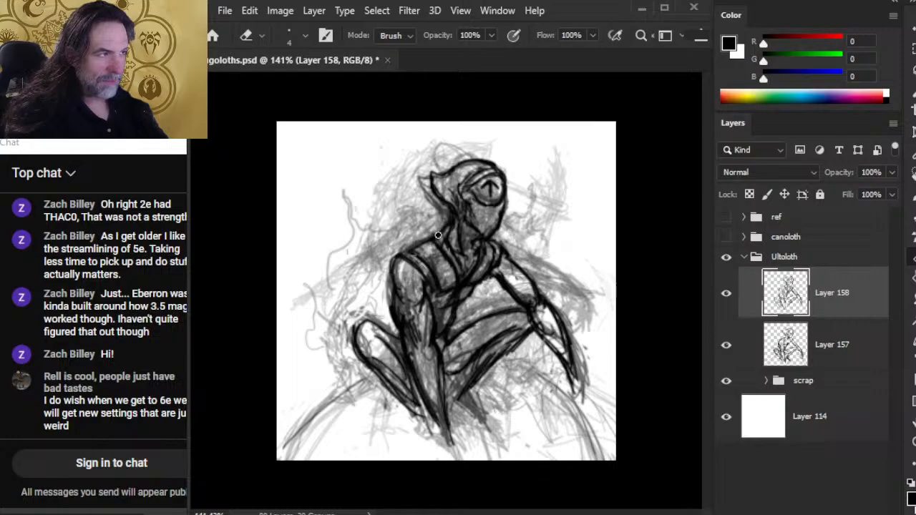
key("b")
mouse_move(451, 223)
left_mouse_down()
mouse_move(443, 258)
mouse_move(427, 242)
left_mouse_up()
key("e")
key("b")
key("e")
key("b")
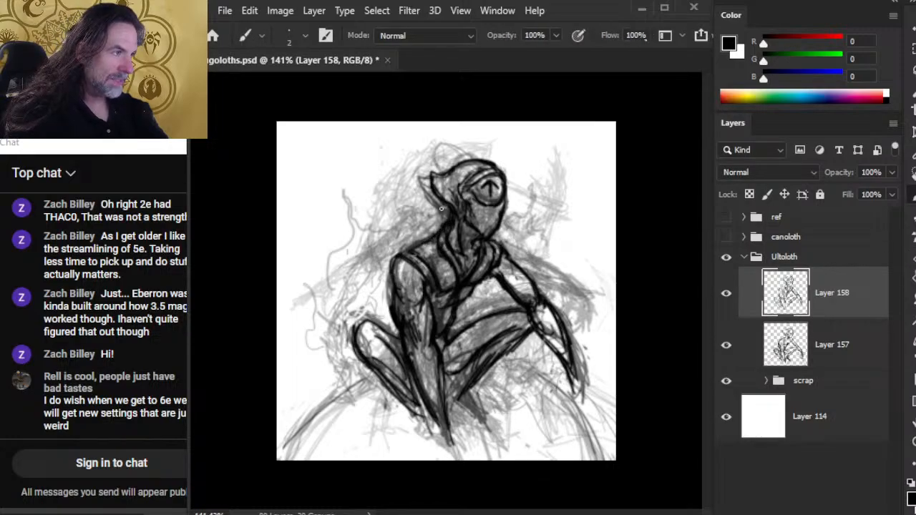
Lighten the lines inside the near knee with the eraser.
key("e")
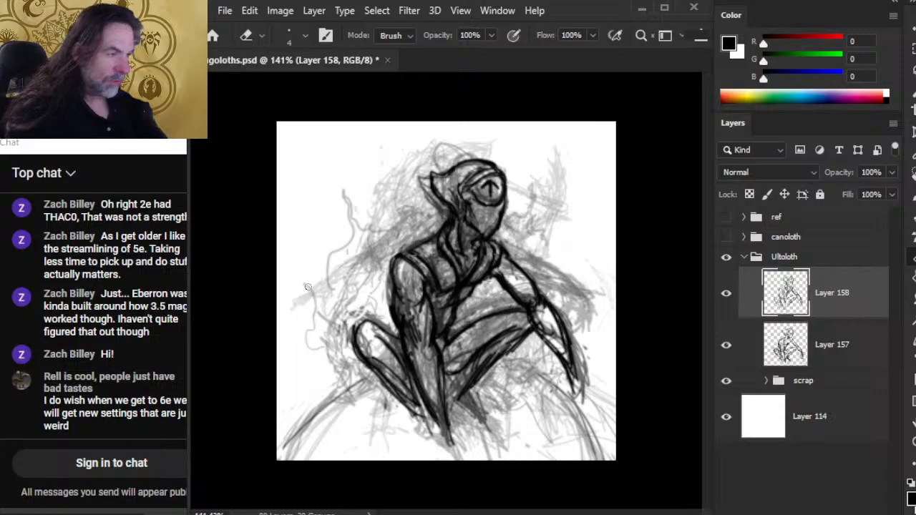
mouse_move(362, 332)
left_mouse_down()
mouse_move(357, 343)
mouse_move(379, 332)
mouse_move(393, 347)
left_mouse_up()
key("b")
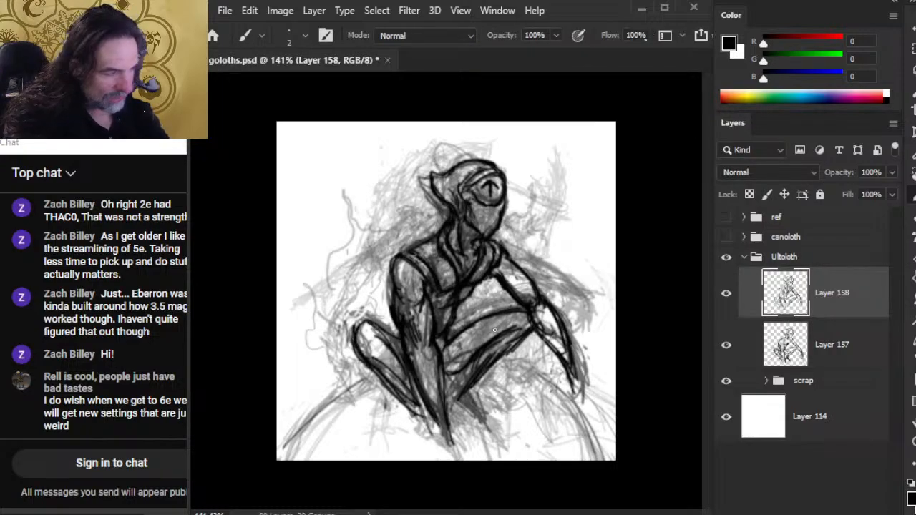
Rework the lines at the waist where the vest's lower front meets the thigh, cleaning them up with the eraser.
mouse_move(486, 319)
left_mouse_down()
mouse_move(464, 372)
mouse_move(485, 315)
left_mouse_up()
key("e")
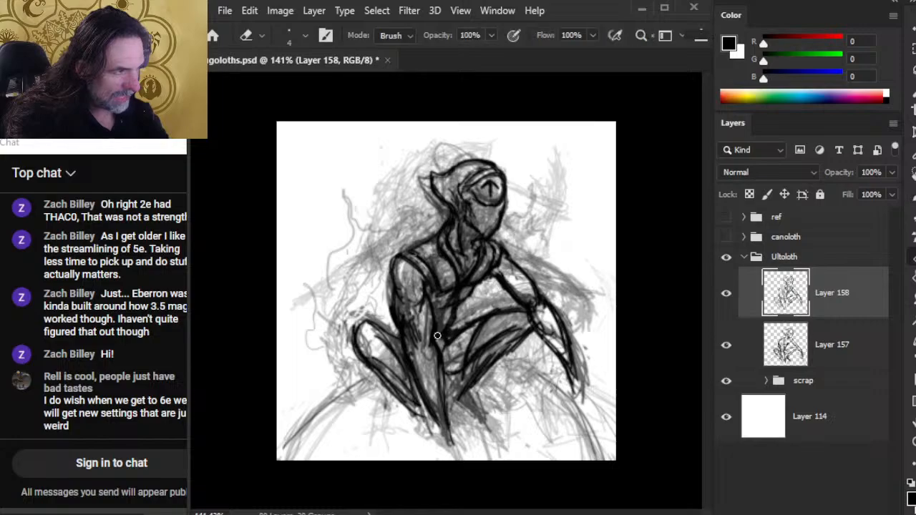
key("b")
key("e")
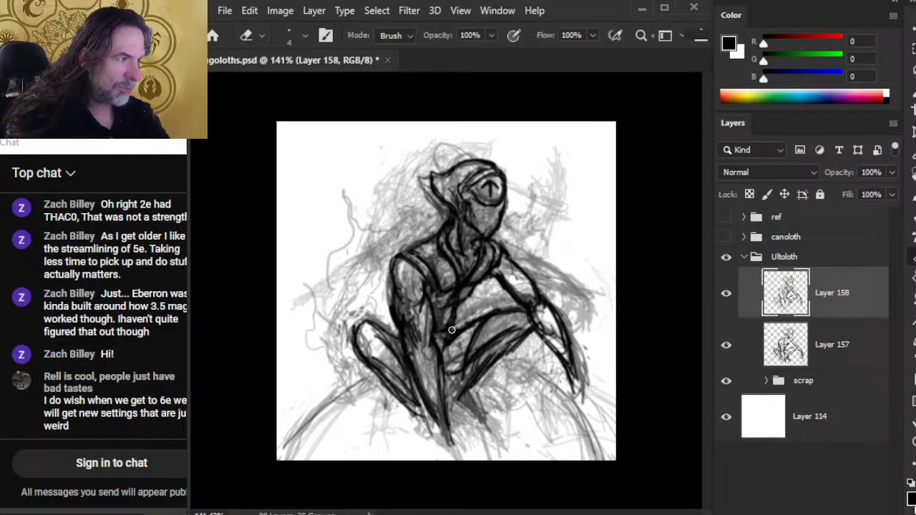
key("b")
key("e")
key("b")
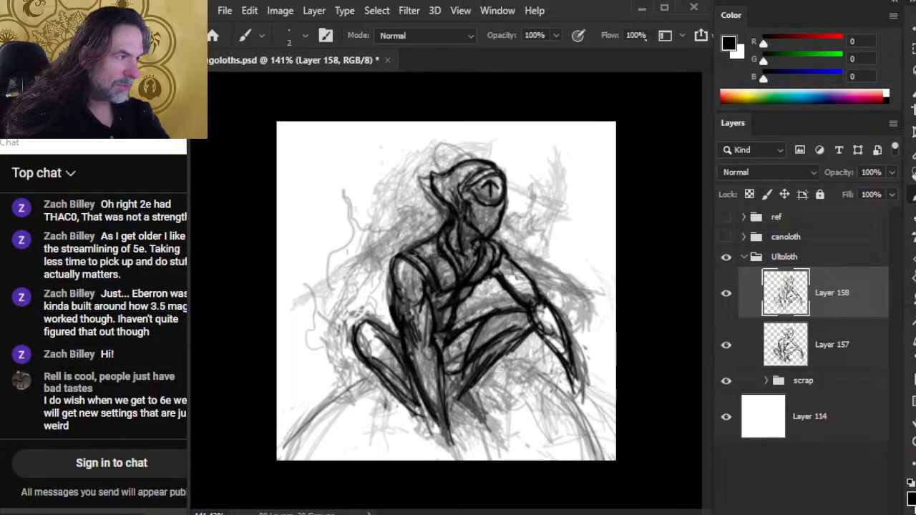
Touch up the contour of the near shoulder and upper back with alternating brush and eraser strokes.
key("e")
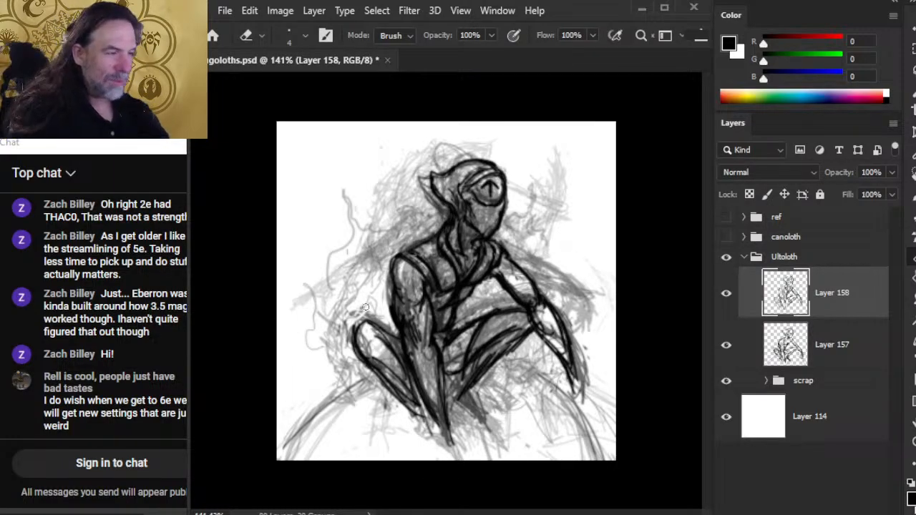
key("b")
key("e")
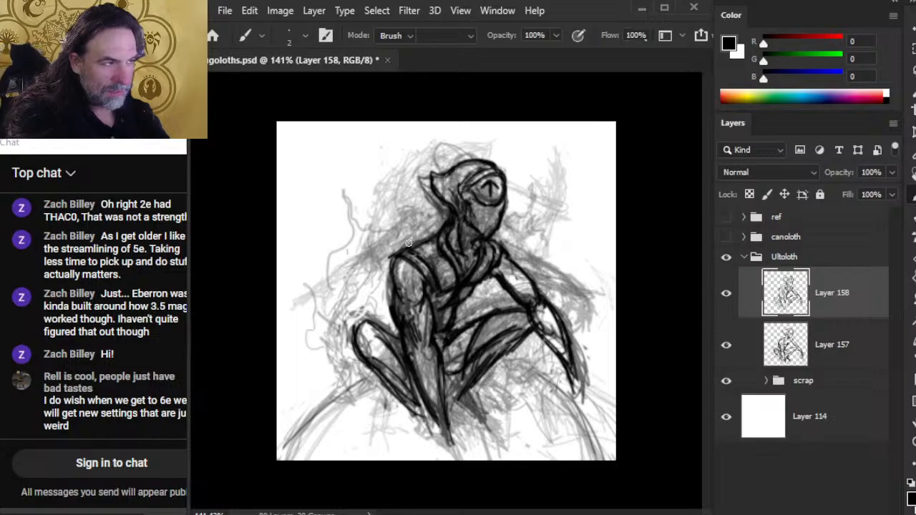
key("b")
key("e")
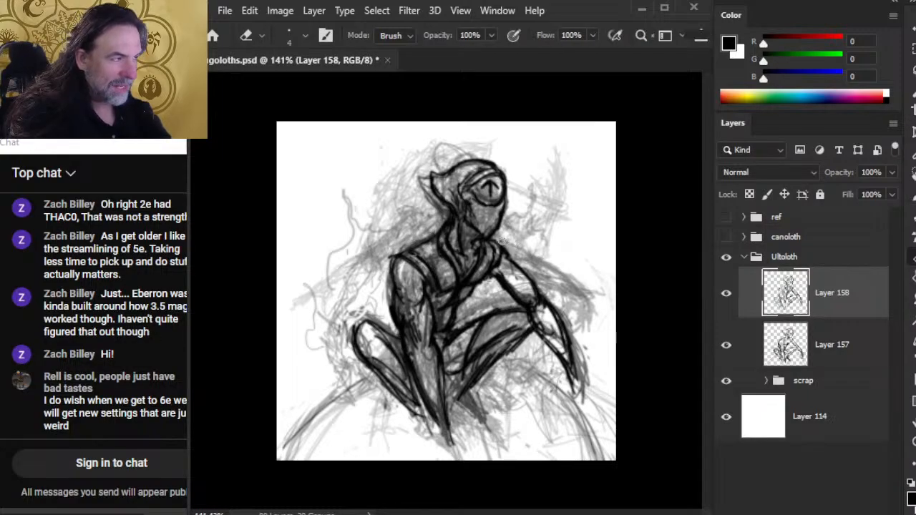
Refine the far shoulder's contour beside the collar and erase excess line around it.
key("b")
key("e")
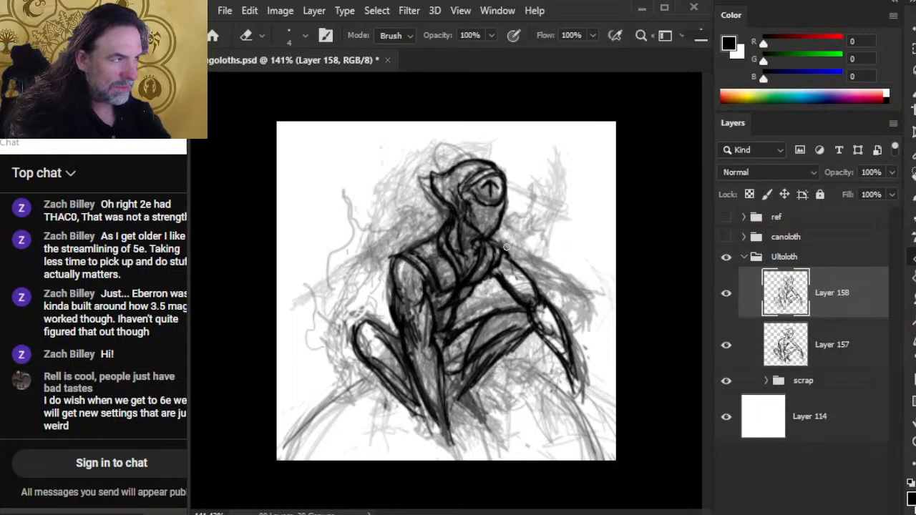
key("b")
key("e")
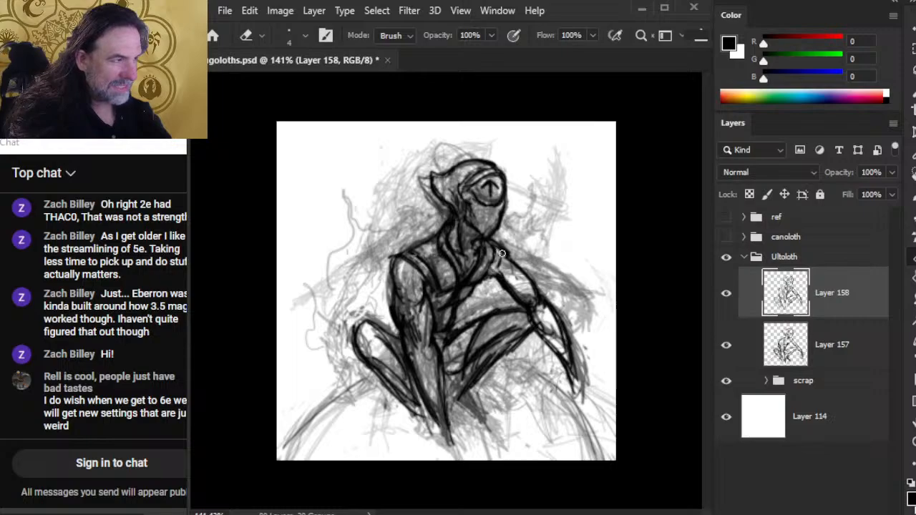
key("b")
key("e")
key("b")
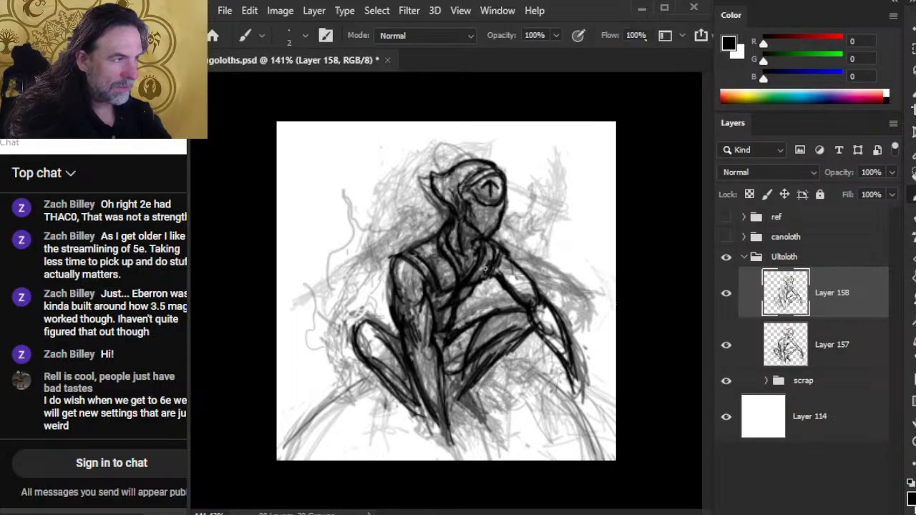
Redraw the upper line of the far shoulder where it runs from the collar into the upper arm.
key("e")
key("b")
key("e")
key("b")
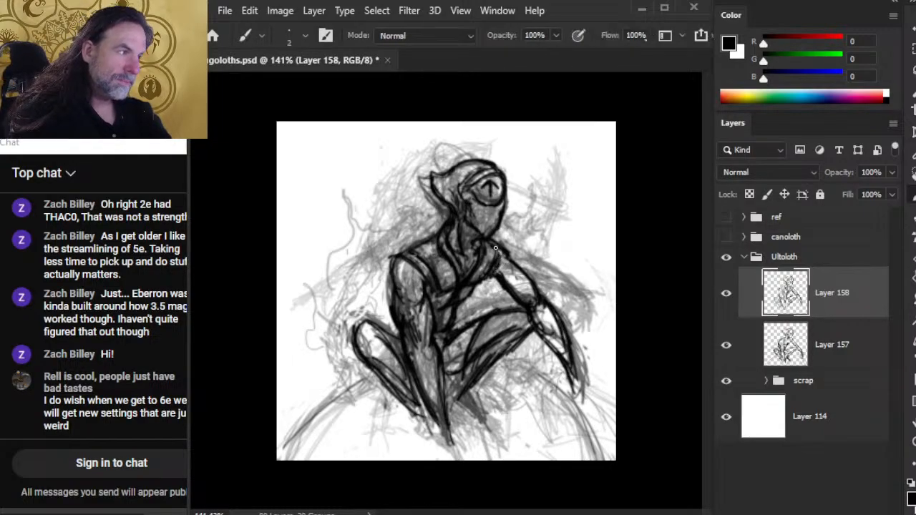
key("e")
key("b")
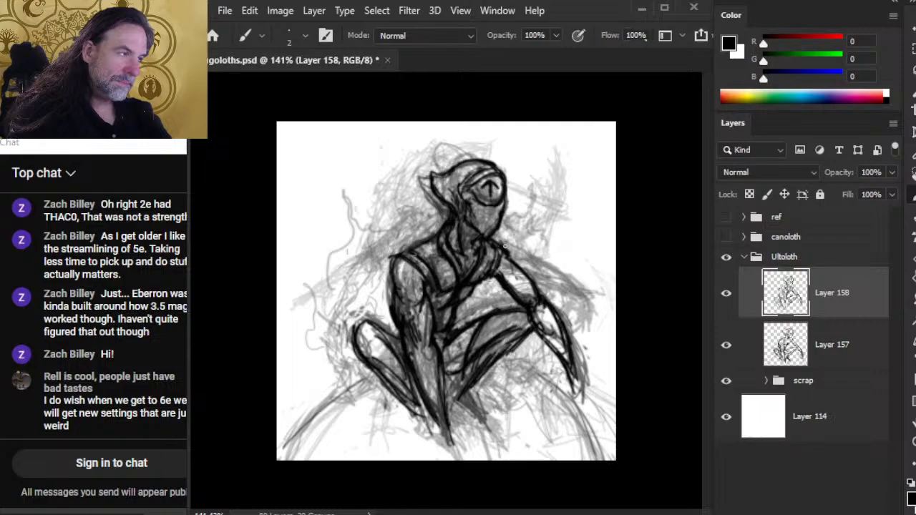
key("e")
key("b")
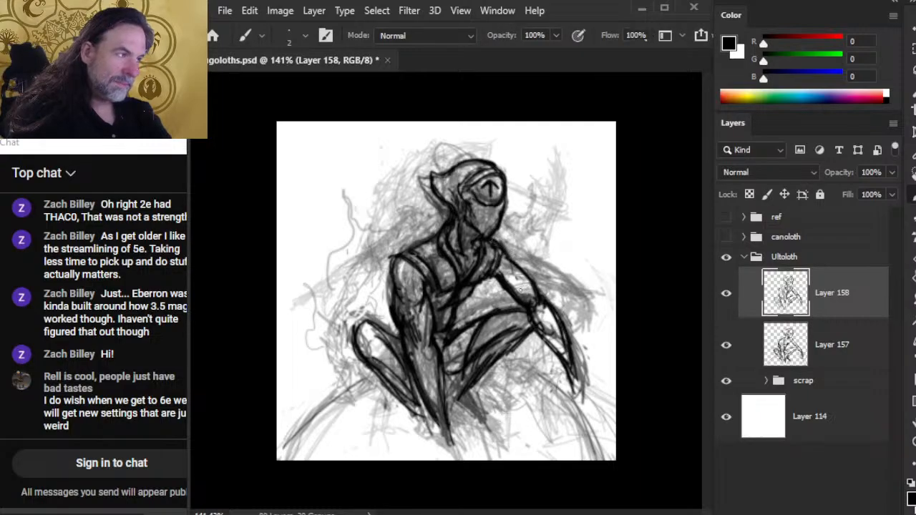
Thin the underside line of the far upper arm and clean up where it meets the chest and collar.
key("e")
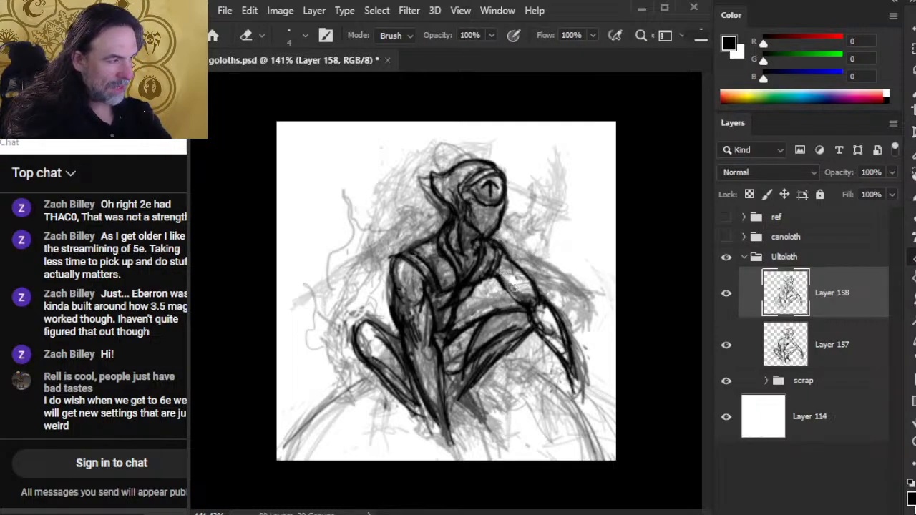
key("b")
key("e")
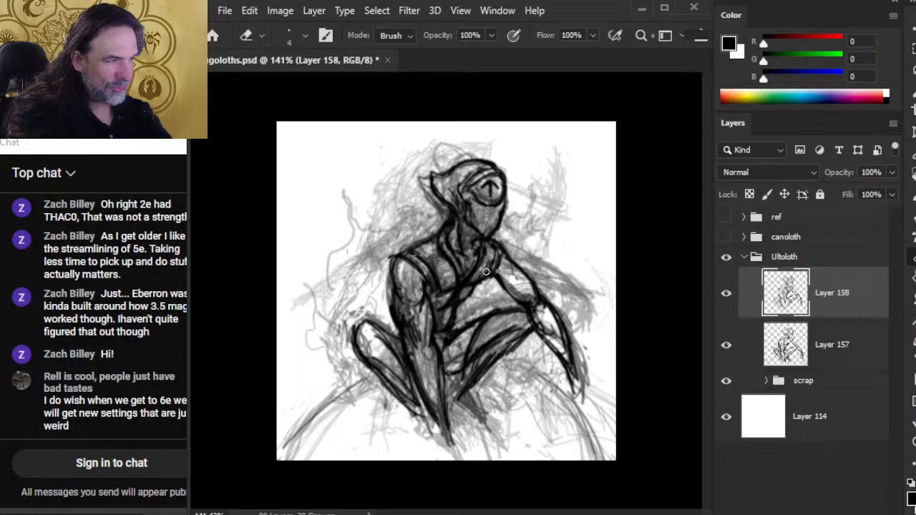
key("b")
key("e")
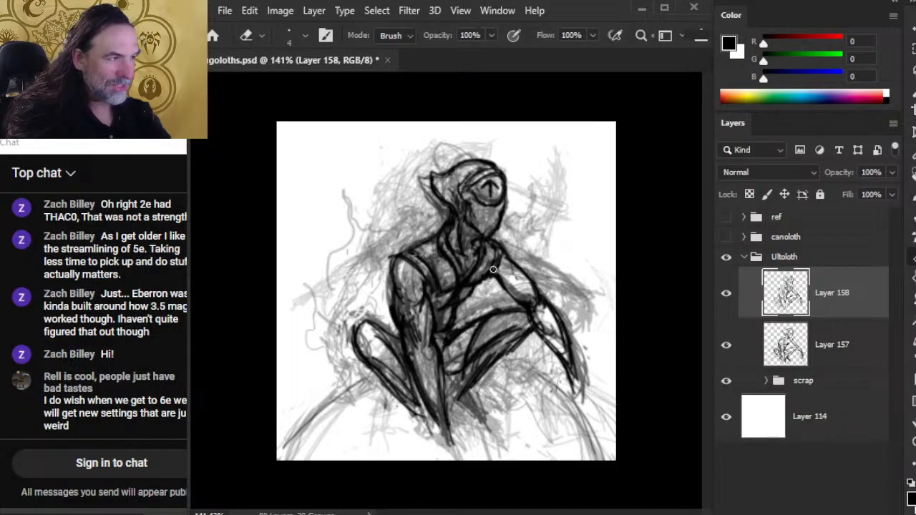
key("b")
key("e")
key("b")
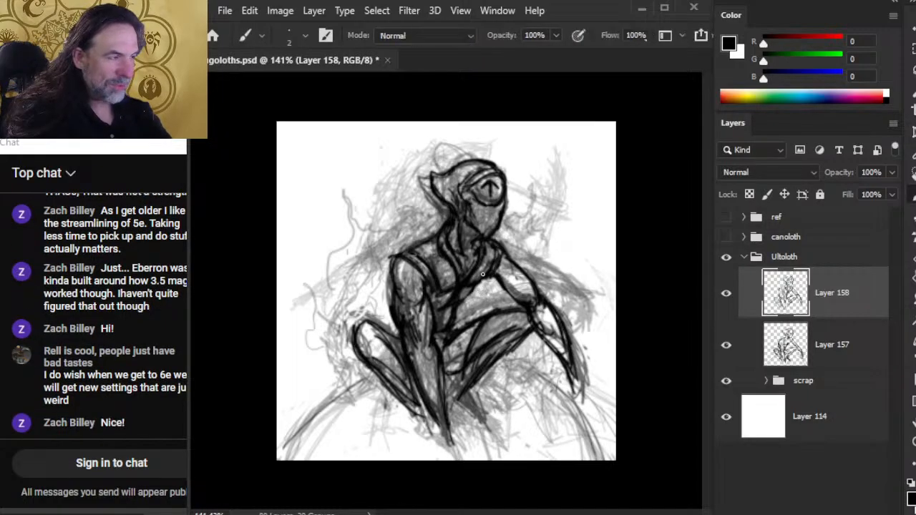
Redraw the front line of the torso from below the chest down to the waist.
key("e")
key("b")
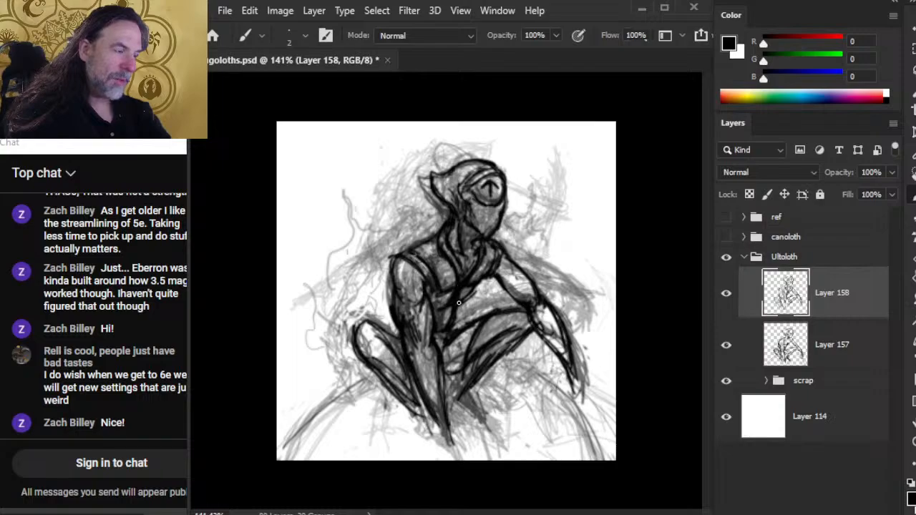
key("e")
key("b")
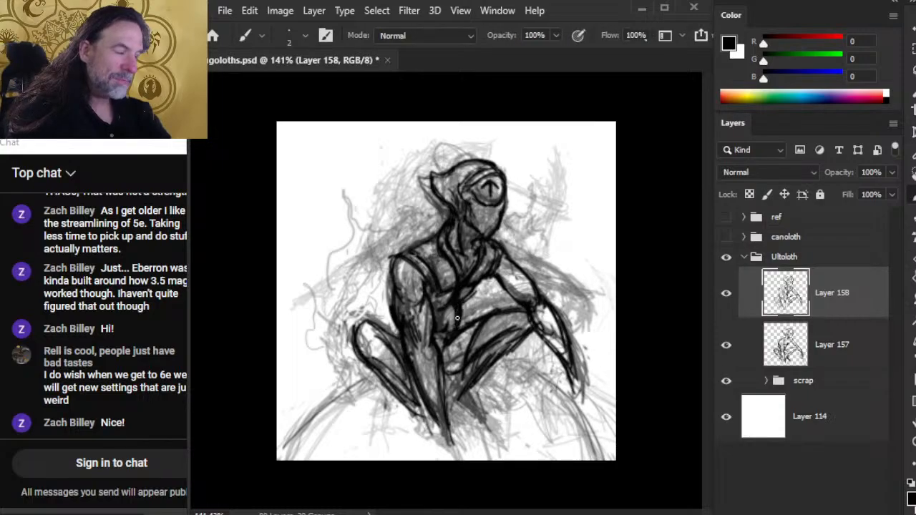
key("e")
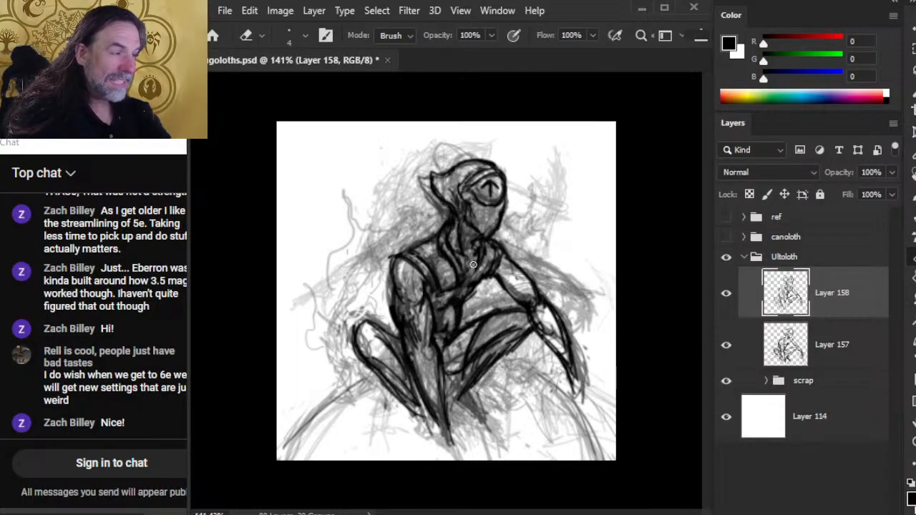
Redraw the vest's front lines from the collar down across the chest and erase the excess between them.
key("b")
left_click_drag(459, 267, 447, 303)
key("e")
left_click_drag(483, 261, 444, 307)
key("b")
key("e")
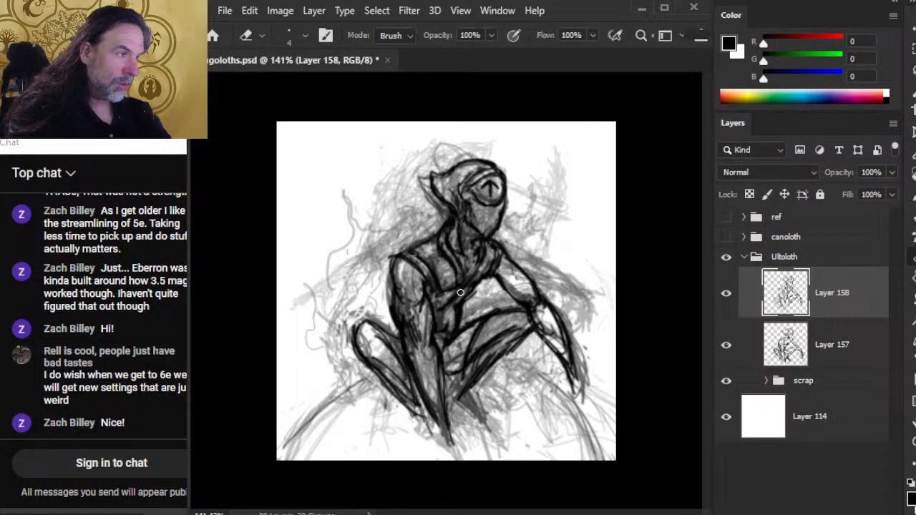
Reinforce the figure's chest lines from the neck down to the waist with thin black brush strokes.
key("b")
key("e")
key("b")
mouse_move(484, 244)
left_mouse_down()
mouse_move(460, 302)
mouse_move(481, 269)
mouse_move(449, 314)
left_mouse_up()
key("e")
key("b")
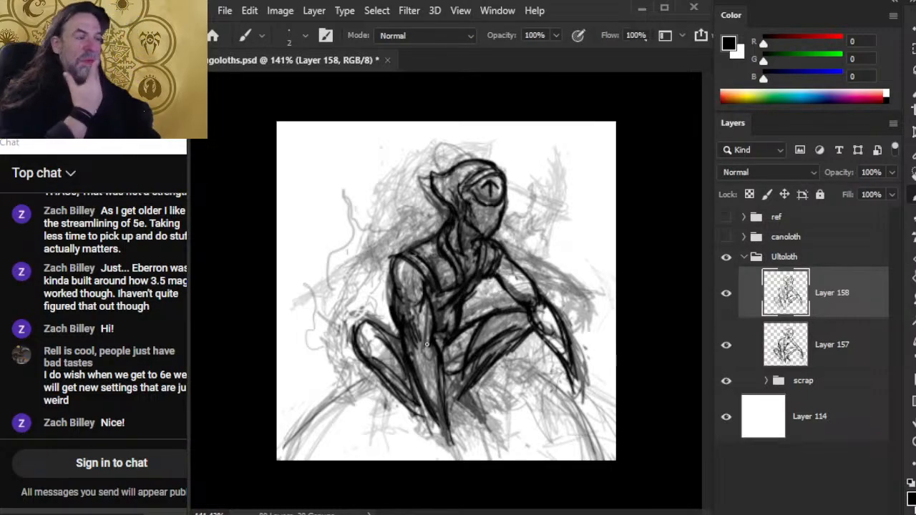
key("e")
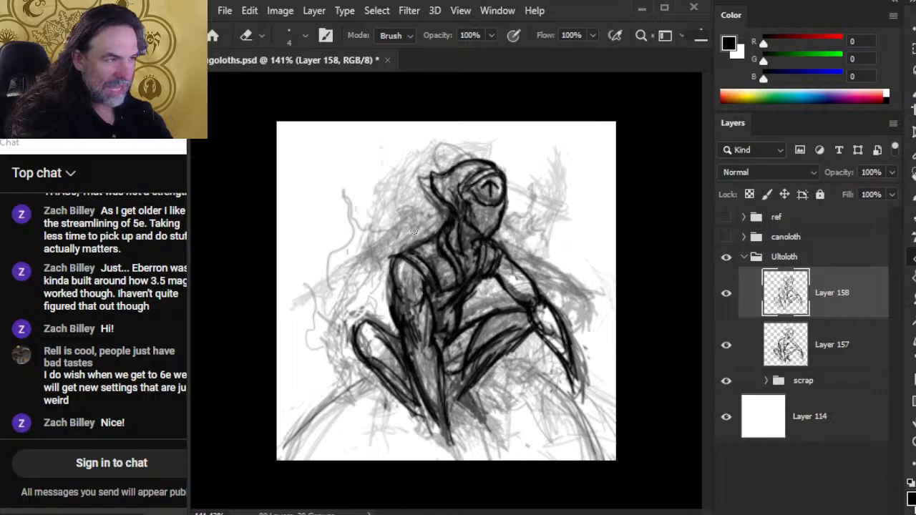
key("b")
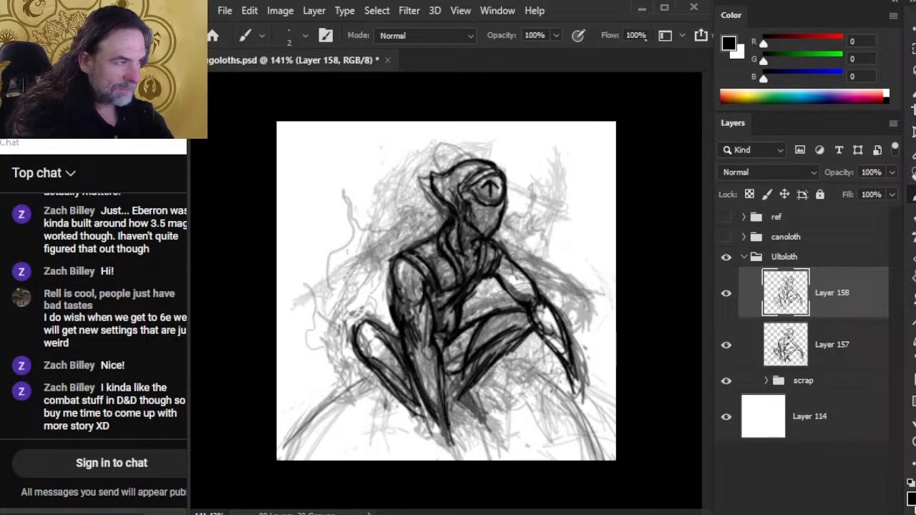
Select the outstretched arm resting on the knee with a freehand lasso, nudge it slightly and deselect it.
key("l")
mouse_move(513, 246)
left_mouse_down()
mouse_move(493, 287)
mouse_move(526, 336)
mouse_move(575, 273)
mouse_move(512, 246)
left_mouse_up()
key("v")
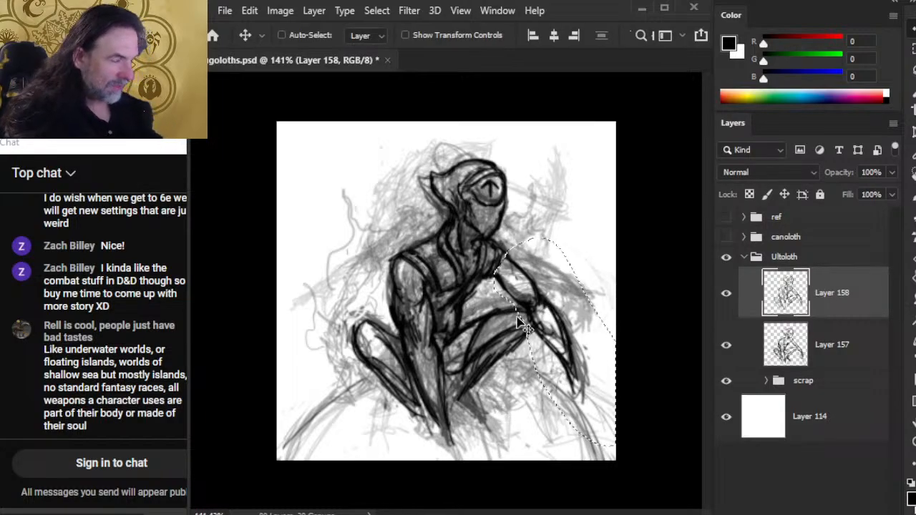
left_click(517, 316)
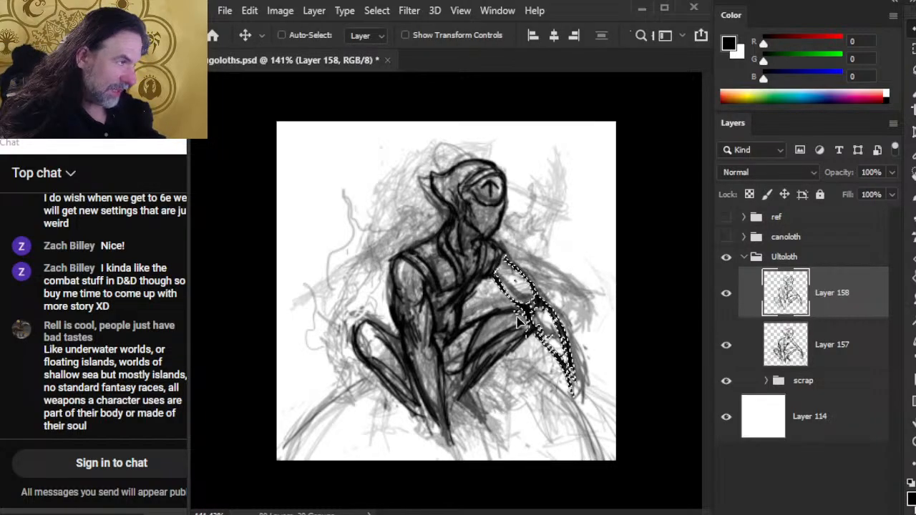
key("ctrl+d")
key("l")
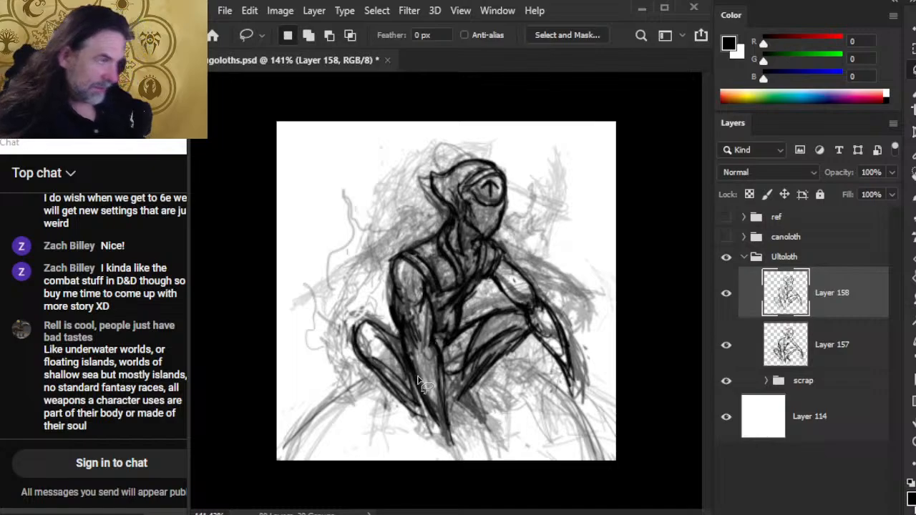
Draw the left curved edge of the rounded perch from below the bent knee to the canvas corner, and tidy it.
key("z")
mouse_move(450, 291)
left_mouse_down()
mouse_move(436, 290)
mouse_move(421, 347)
left_mouse_up()
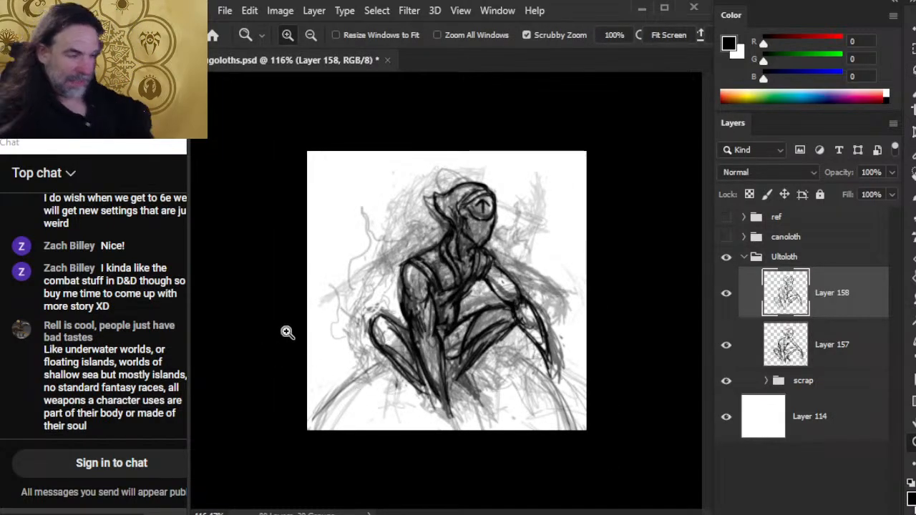
key("b")
mouse_move(350, 348)
left_mouse_down()
mouse_move(356, 368)
mouse_move(385, 356)
mouse_move(315, 412)
left_mouse_up()
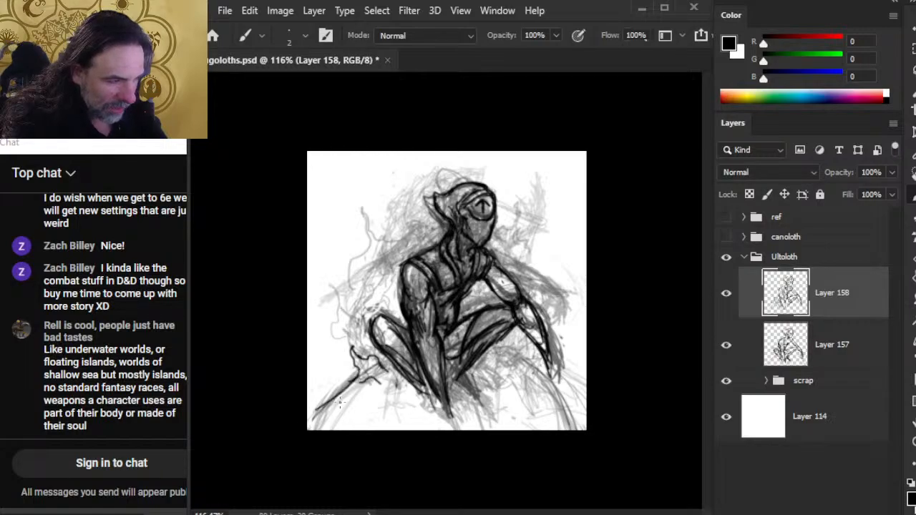
key("e")
left_click_drag(361, 377, 308, 429)
key("b")
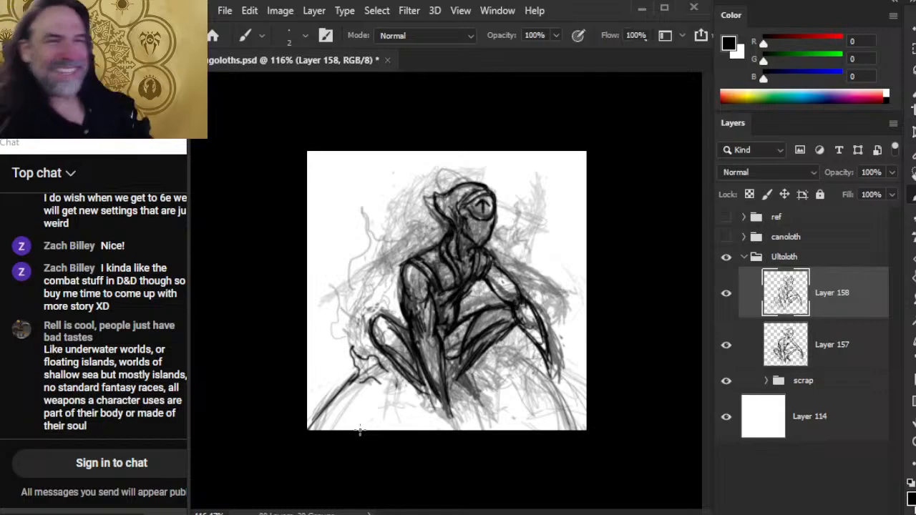
Erase the lower end of the perch's left edge and redraw it as a cleaner dark curve.
key("e")
left_click_drag(322, 413, 309, 429)
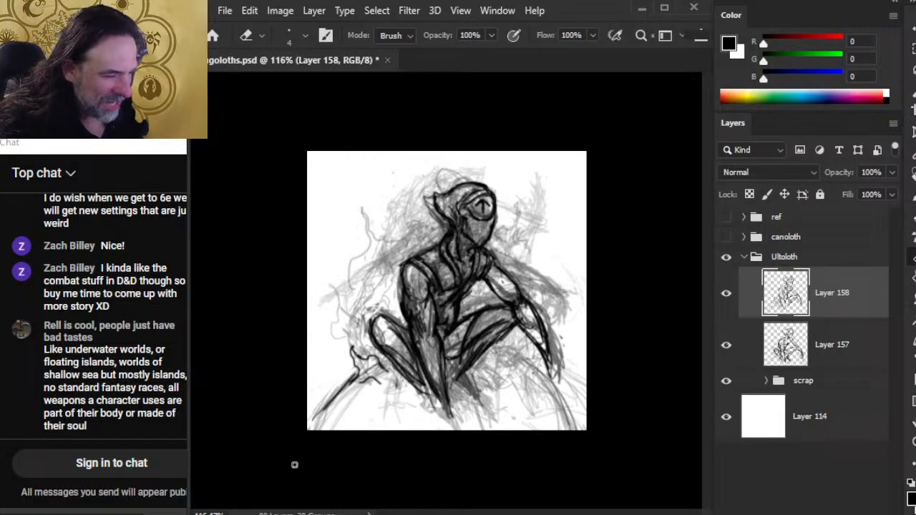
key("b")
left_click_drag(354, 381, 313, 427)
key("e")
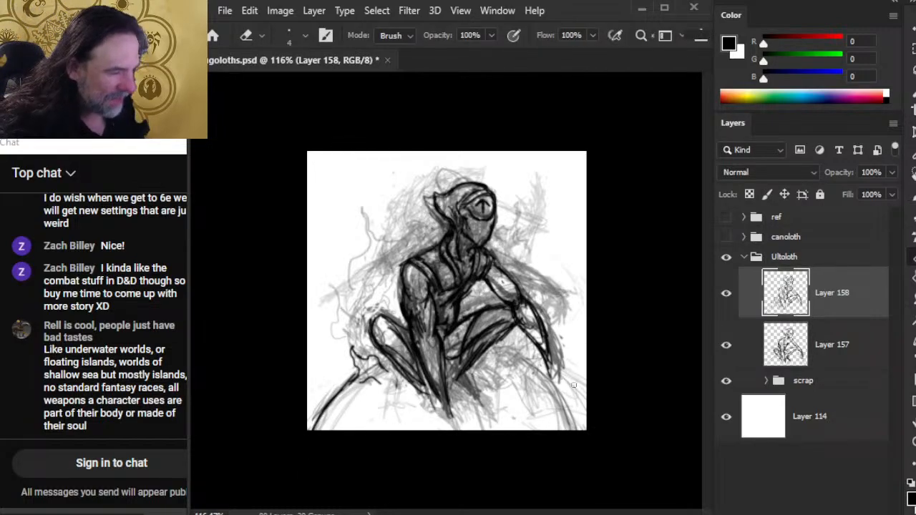
Draw the right curved edge of the perch down to the canvas's lower edge, and clean up its inner side.
key("b")
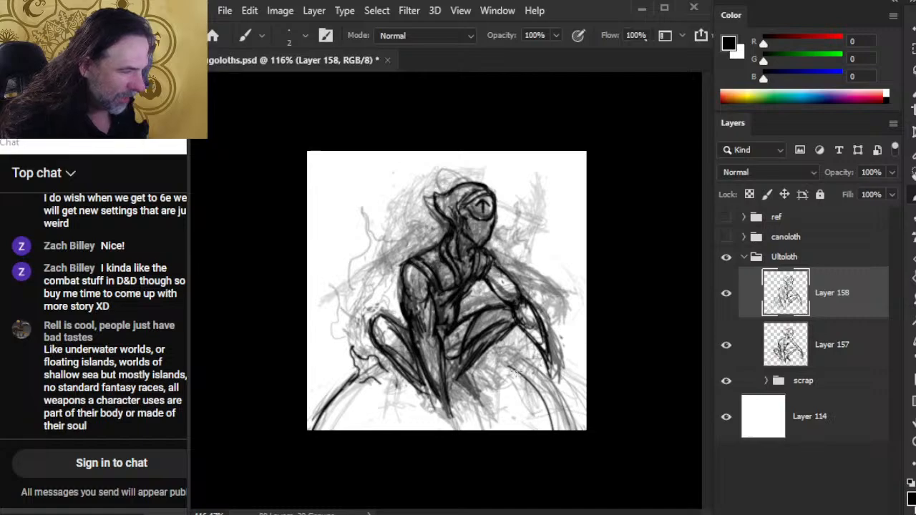
key("e")
mouse_move(515, 370)
left_mouse_down()
mouse_move(555, 430)
mouse_move(508, 364)
mouse_move(563, 433)
left_mouse_up()
key("b")
key("e")
key("b")
key("e")
key("b")
key("e")
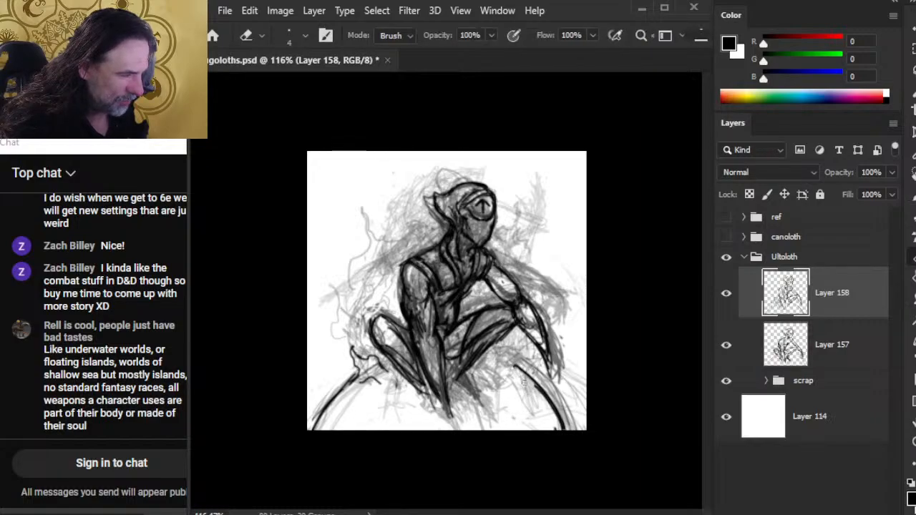
left_click_drag(524, 384, 550, 430)
key("b")
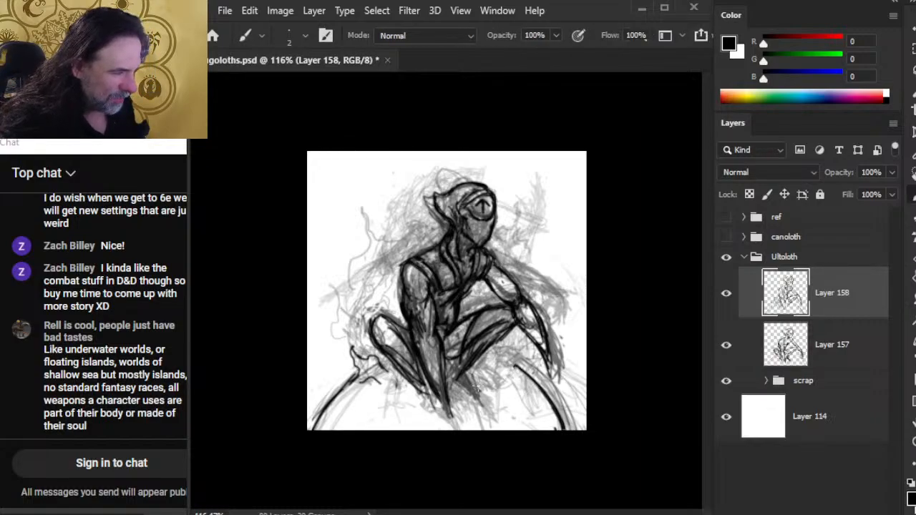
Draw a short wavy line linking the underside of the forward leg to the perch's right curve.
mouse_move(478, 380)
left_mouse_down()
mouse_move(494, 356)
mouse_move(503, 366)
mouse_move(506, 360)
mouse_move(478, 379)
mouse_move(487, 361)
mouse_move(515, 368)
left_mouse_up()
key("e")
key("b")
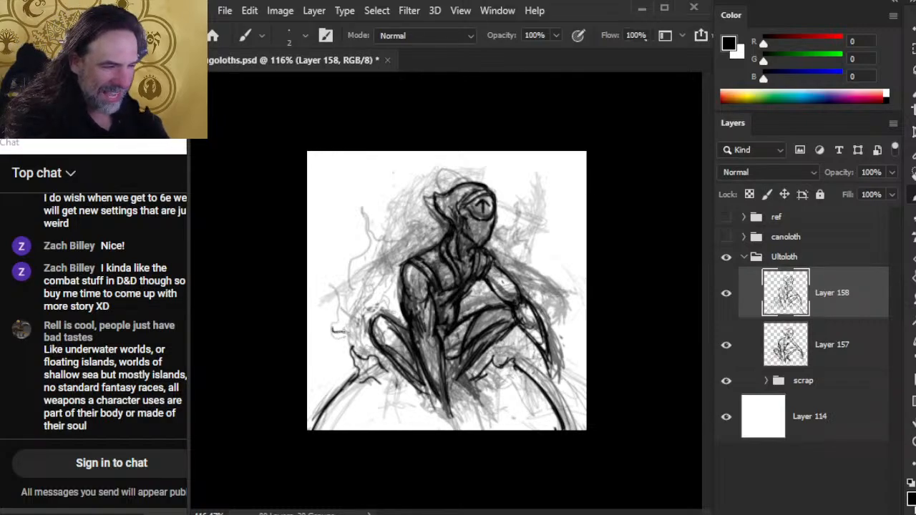
Outline a tall wavy flame left of the figure's back and a small flame curl beneath the forward knee.
mouse_move(335, 329)
left_mouse_down()
mouse_move(338, 295)
mouse_move(348, 287)
mouse_move(369, 332)
mouse_move(354, 324)
mouse_move(346, 347)
mouse_move(343, 336)
mouse_move(350, 357)
mouse_move(381, 323)
left_mouse_up()
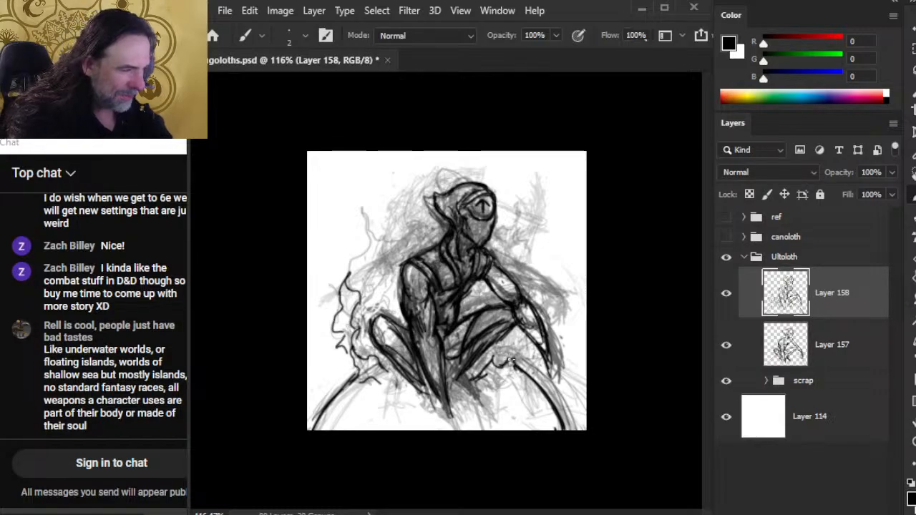
left_click_drag(509, 351, 518, 334)
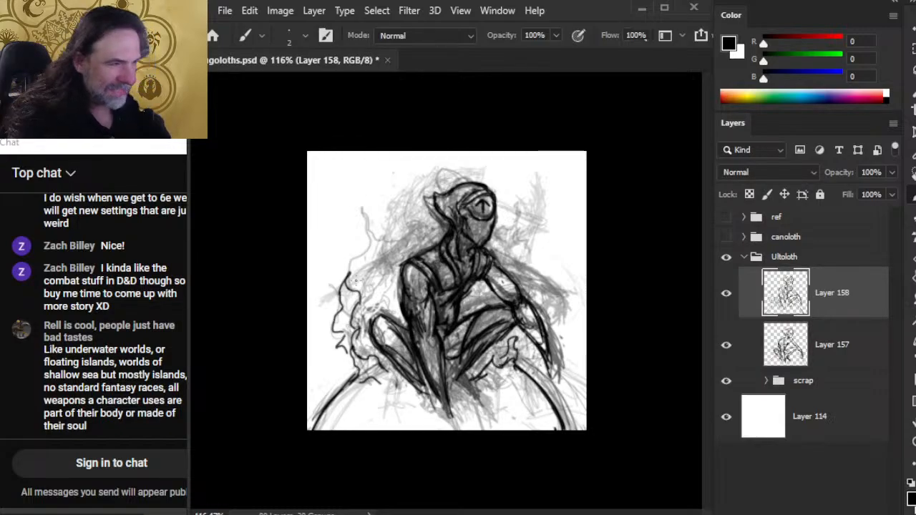
mouse_move(348, 269)
left_mouse_down()
mouse_move(366, 250)
mouse_move(365, 202)
left_mouse_up()
mouse_move(367, 235)
left_mouse_down()
mouse_move(380, 242)
mouse_move(372, 227)
left_mouse_up()
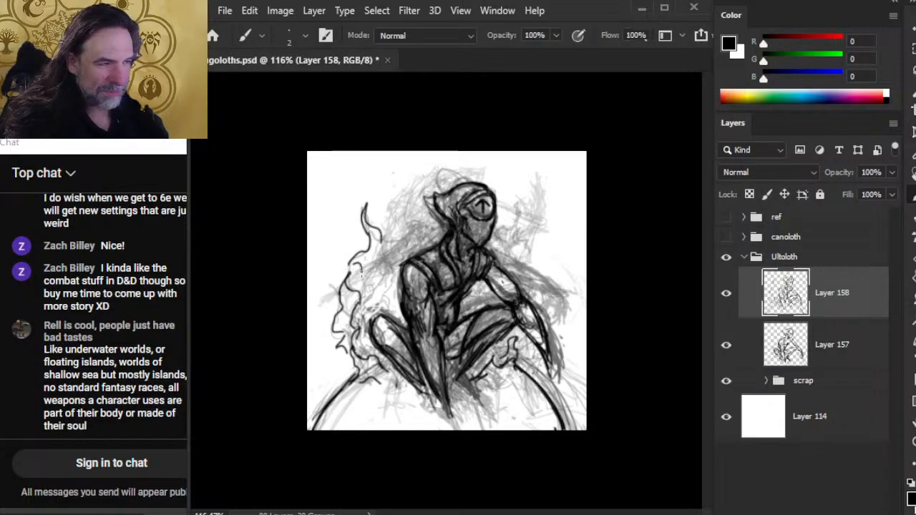
Add side curls to the left flame, branching toward the shoulder, and rework the notch on its outer edge.
mouse_move(349, 264)
left_mouse_down()
mouse_move(397, 255)
mouse_move(381, 234)
mouse_move(390, 243)
left_mouse_up()
key("e")
key("b")
key("e")
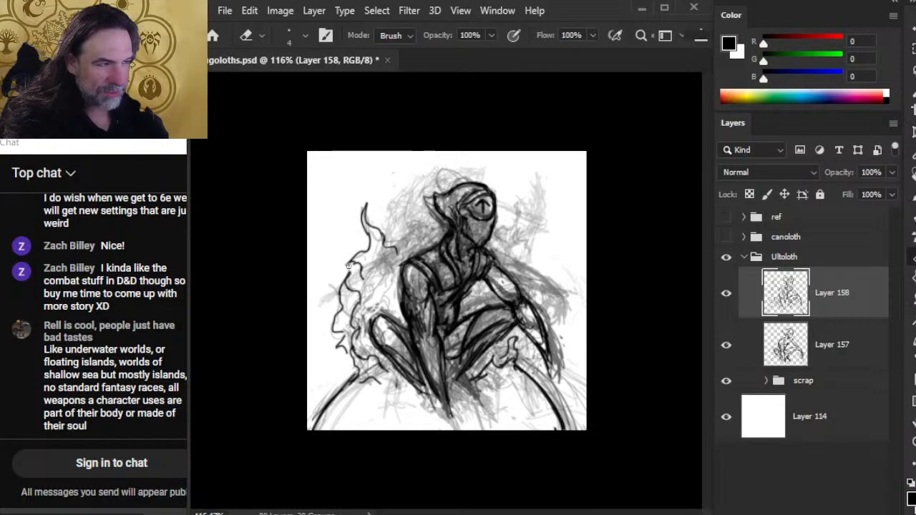
mouse_move(349, 265)
left_mouse_down()
mouse_move(361, 251)
mouse_move(352, 259)
mouse_move(375, 275)
left_mouse_up()
key("b")
key("e")
key("b")
key("e")
key("e")
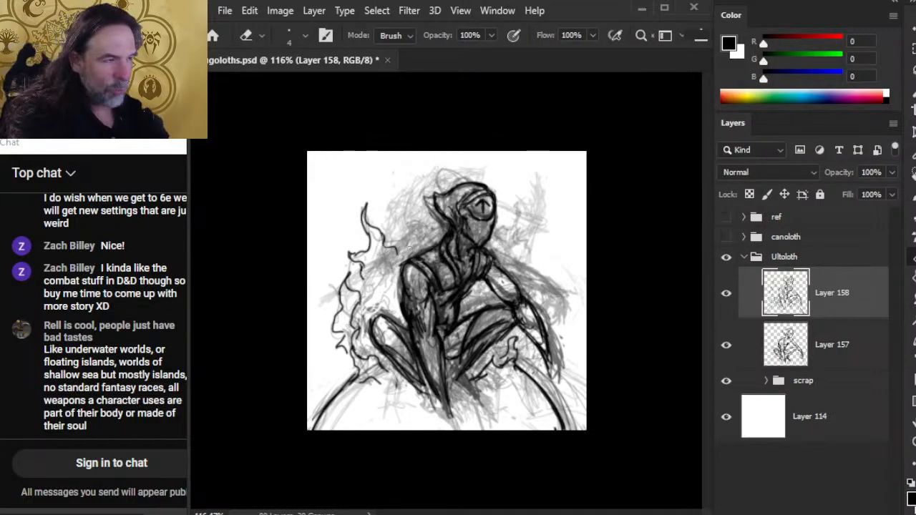
Draw the inner wavy contour of the left flame down toward the bent knee, erasing stray bits.
key("b")
mouse_move(361, 274)
left_mouse_down()
mouse_move(367, 297)
mouse_move(374, 292)
mouse_move(343, 324)
mouse_move(340, 304)
mouse_move(353, 326)
mouse_move(349, 337)
mouse_move(355, 328)
left_mouse_up()
key("e")
key("b")
key("e")
key("b")
key("e")
key("b")
key("e")
key("b")
key("e")
key("b")
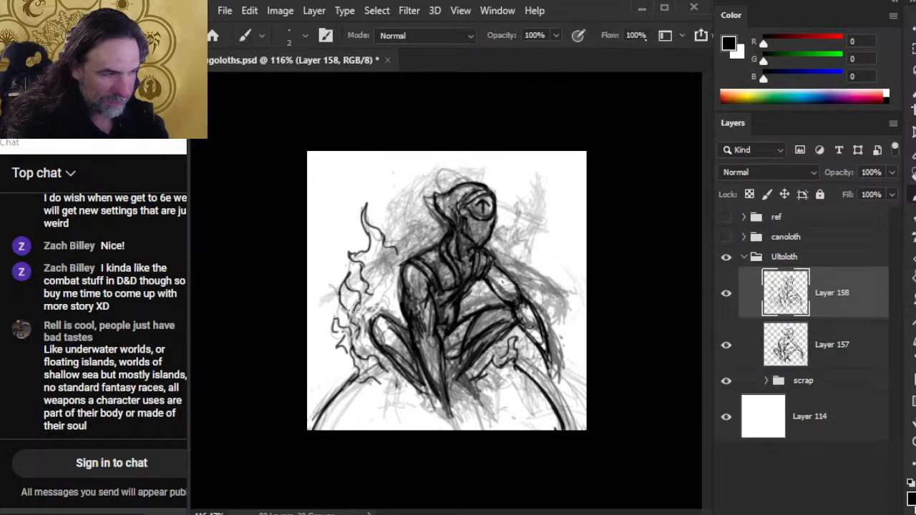
Build up the flame contour between the bent knee and shoulder with alternating brush and eraser strokes.
key("e")
key("b")
mouse_move(356, 315)
left_mouse_down()
mouse_move(362, 332)
mouse_move(349, 303)
mouse_move(338, 312)
mouse_move(349, 306)
mouse_move(365, 326)
mouse_move(374, 257)
mouse_move(373, 284)
mouse_move(379, 271)
left_mouse_up()
key("e")
key("b")
key("e")
key("b")
key("e")
key("b")
key("e")
key("b")
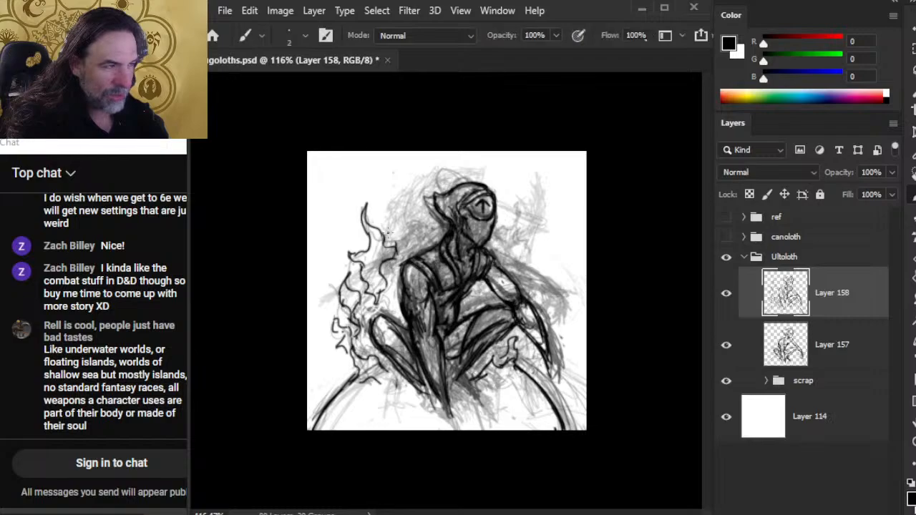
Rework the flame branch above the shoulder into a curled tongue with a pointed tip.
key("e")
key("b")
key("e")
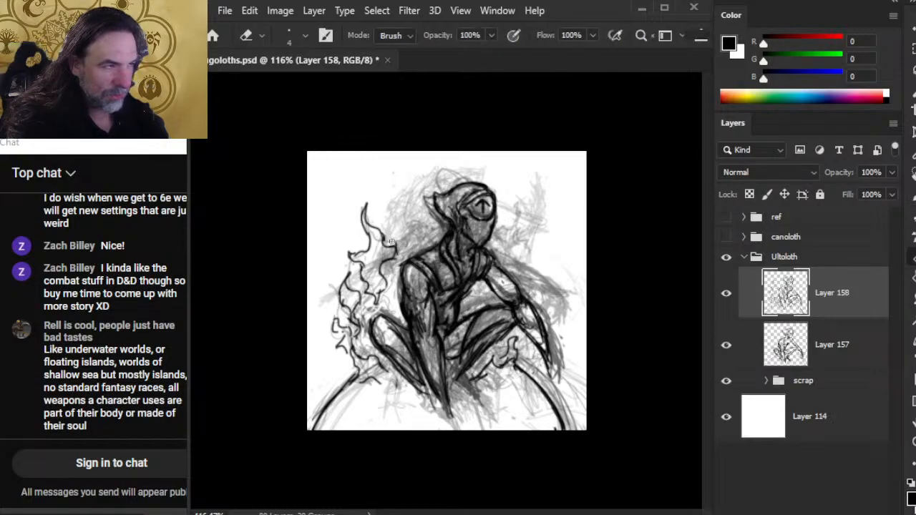
key("b")
key("e")
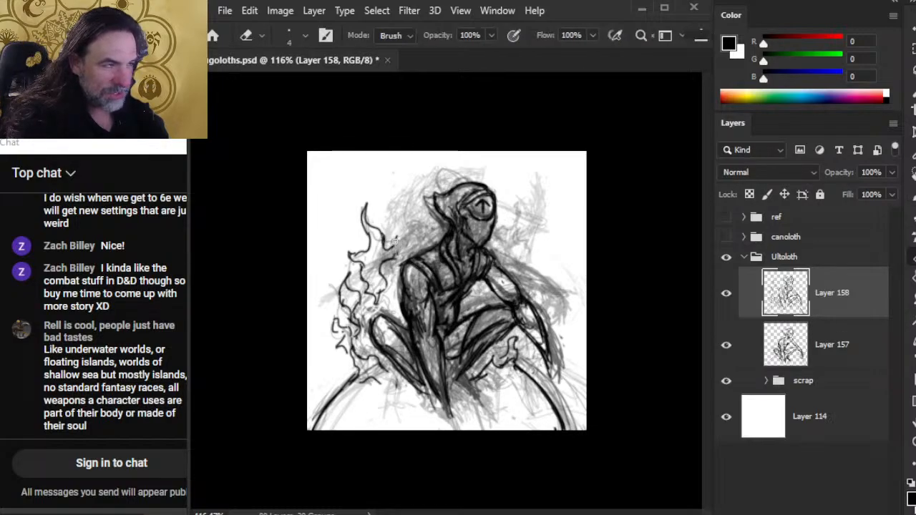
key("b")
left_click_drag(393, 236, 400, 262)
key("e")
key("b")
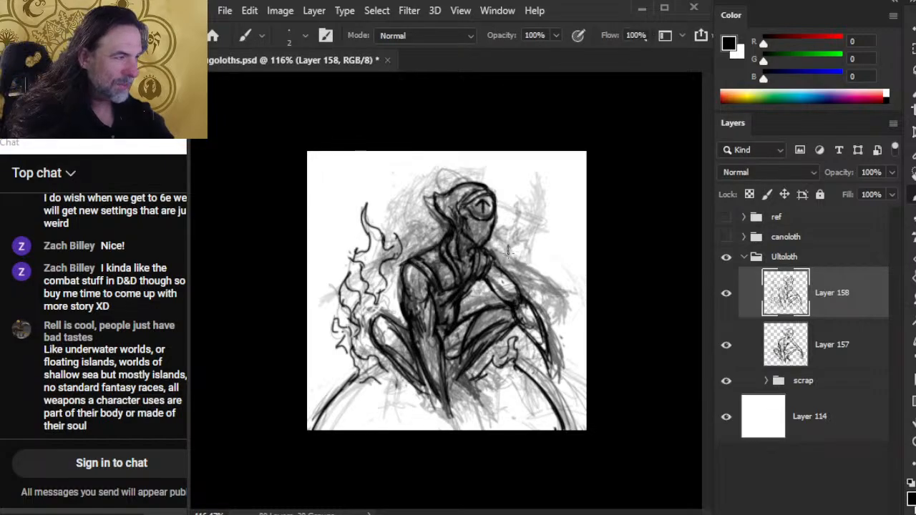
Draw a small pointed flame behind the far shoulder, beside the chin, and trim its base.
mouse_move(508, 252)
left_mouse_down()
mouse_move(511, 230)
mouse_move(524, 257)
mouse_move(515, 267)
left_mouse_up()
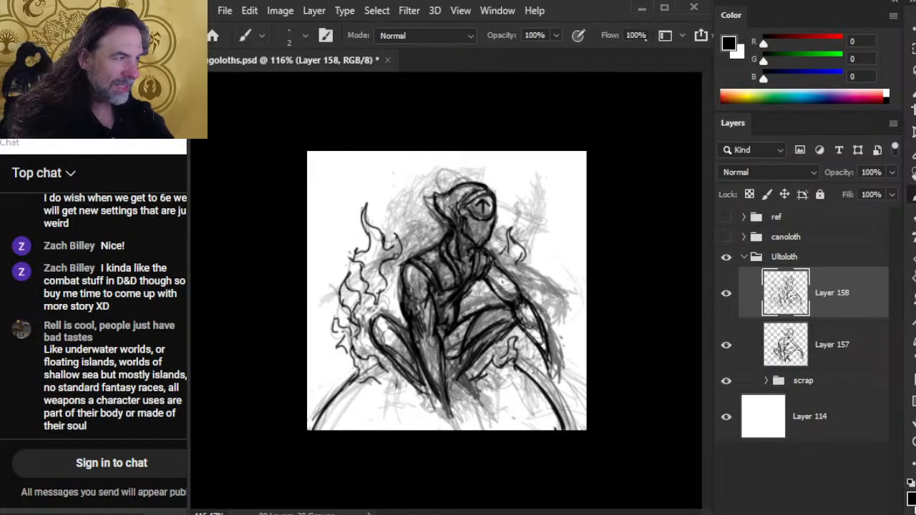
key("e")
key("b")
key("e")
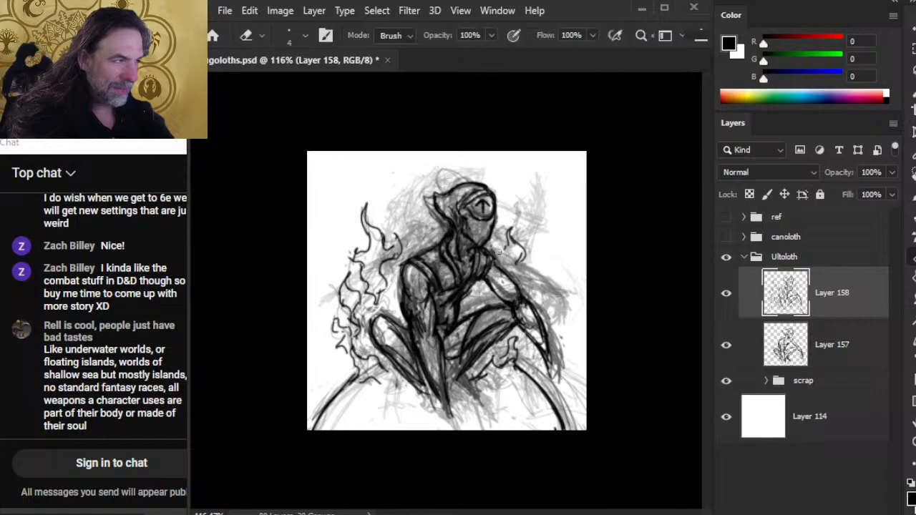
key("b")
key("e")
mouse_move(519, 262)
left_mouse_down()
mouse_move(513, 252)
mouse_move(525, 245)
mouse_move(518, 283)
left_mouse_up()
key("b")
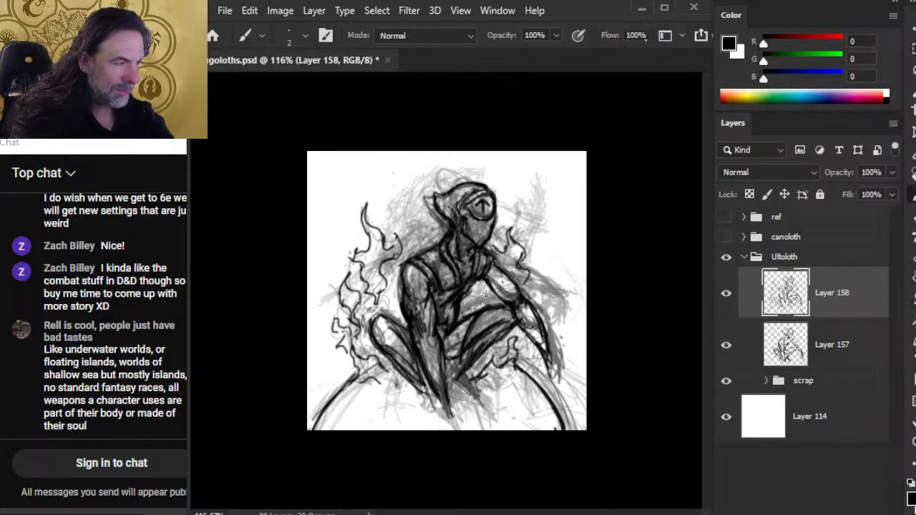
Refine the base of the small flame where it meets the outstretched upper arm.
key("e")
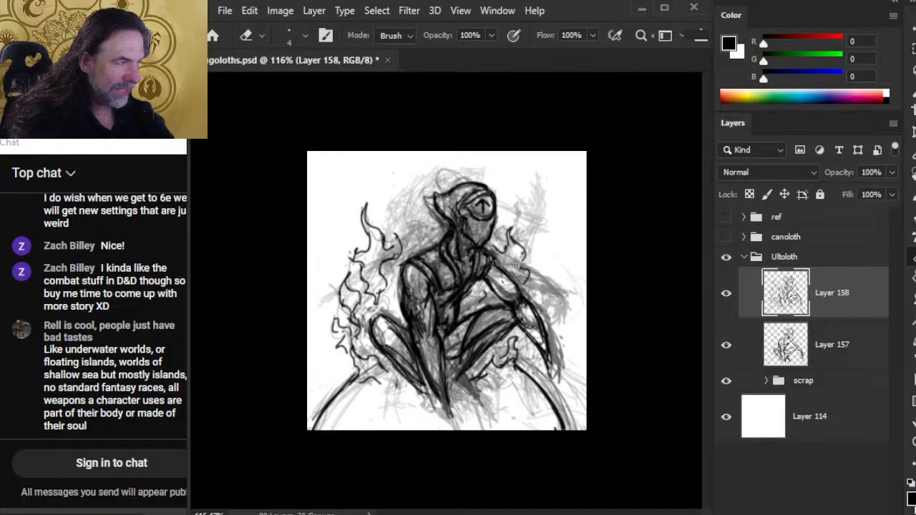
key("b")
mouse_move(516, 266)
left_mouse_down()
mouse_move(525, 252)
mouse_move(528, 285)
left_mouse_up()
key("e")
key("b")
key("e")
key("b")
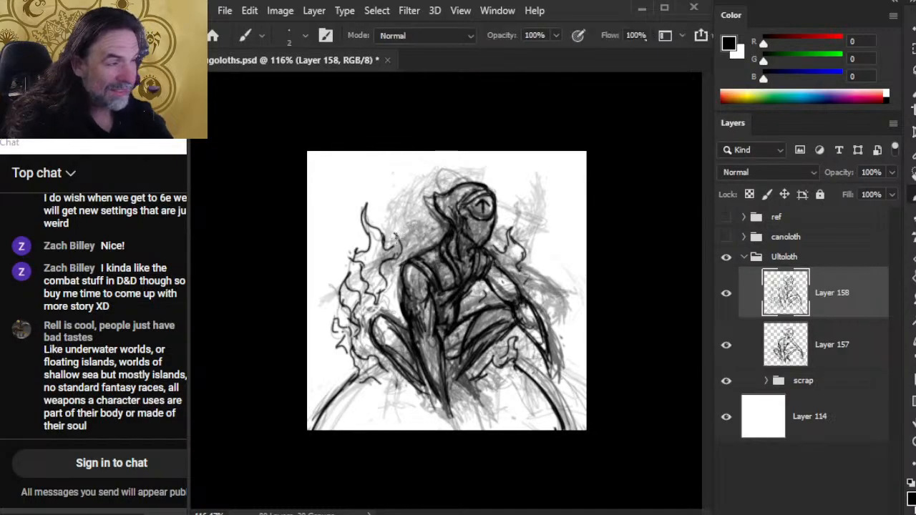
Extend the flames upward into a tall tongue left of the hooded head and add small curls under the forward leg.
mouse_move(399, 232)
left_mouse_down()
mouse_move(396, 242)
mouse_move(402, 205)
mouse_move(396, 238)
left_mouse_up()
key("e")
key("b")
mouse_move(401, 205)
left_mouse_down()
mouse_move(403, 237)
mouse_move(421, 232)
mouse_move(418, 197)
mouse_move(412, 206)
mouse_move(405, 175)
left_mouse_up()
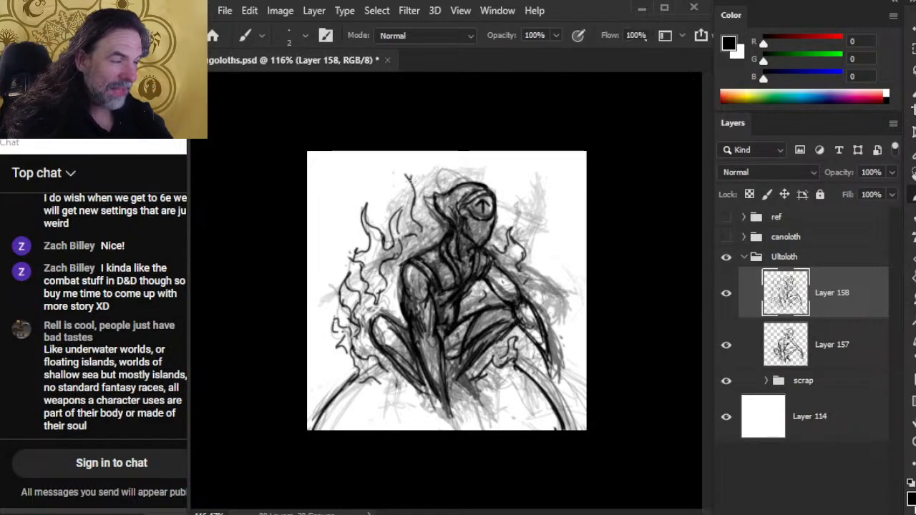
mouse_move(474, 401)
left_mouse_down()
mouse_move(493, 387)
mouse_move(483, 369)
left_mouse_up()
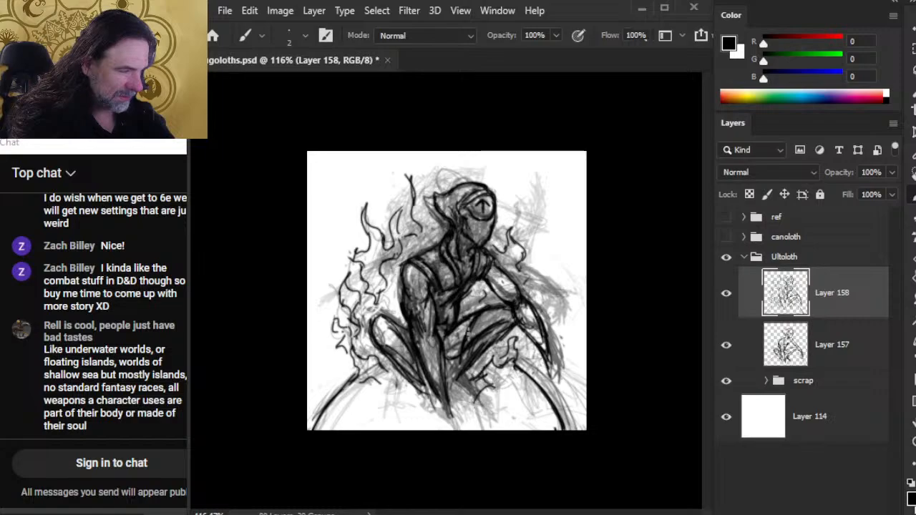
Erase the tall pointed tip of the leftmost flame and start a shorter tip in its place.
key("e")
left_click_drag(369, 210, 362, 229)
key("b")
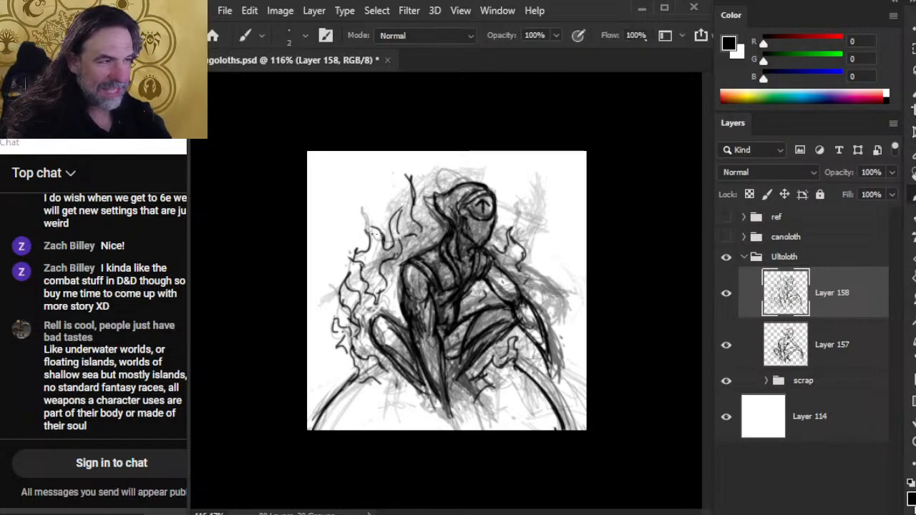
key("e")
key("b")
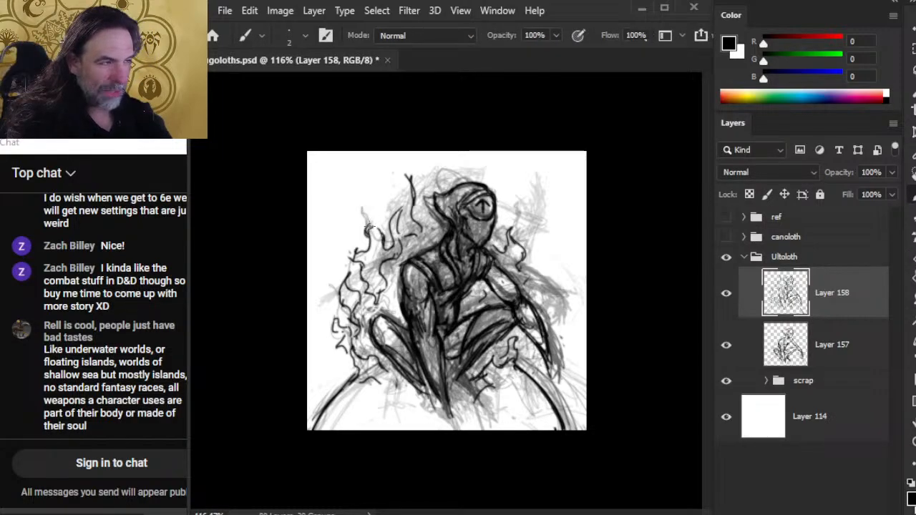
Reshape the tips of the left flames between the outer tongue and the head with brush and eraser.
mouse_move(369, 226)
left_mouse_down()
mouse_move(379, 233)
mouse_move(365, 231)
mouse_move(399, 217)
mouse_move(390, 244)
mouse_move(419, 228)
mouse_move(405, 235)
mouse_move(413, 204)
left_mouse_up()
key("e")
key("b")
key("e")
key("b")
key("e")
key("b")
Draw a tall wispy flame right of the hooded head and erase the tall tongue on its left.
mouse_move(506, 192)
left_mouse_down()
mouse_move(507, 170)
mouse_move(522, 216)
mouse_move(508, 236)
mouse_move(521, 211)
left_mouse_up()
key("e")
mouse_move(414, 176)
left_mouse_down()
mouse_move(409, 208)
mouse_move(421, 189)
left_mouse_up()
key("b")
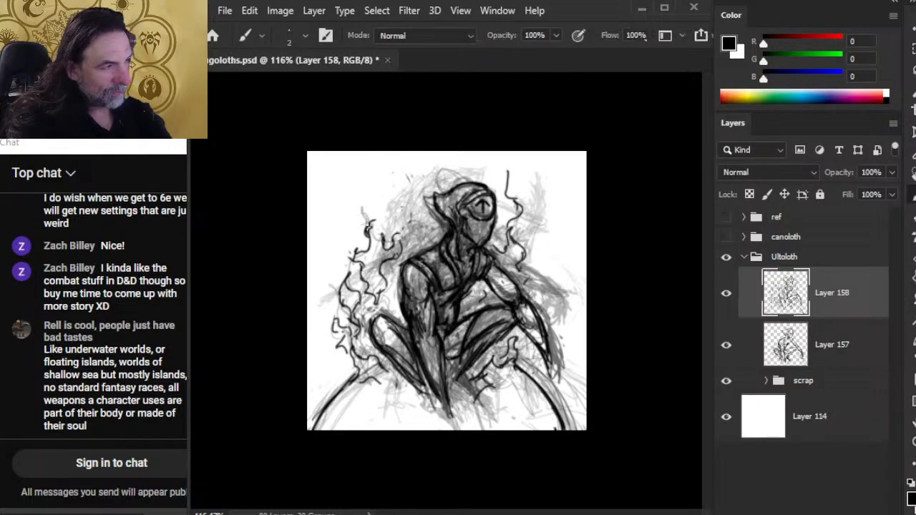
Extend the outer left flame into a tall curling wisp and add small flame tips behind the figure's shoulder.
left_click_drag(368, 230, 372, 165)
key("e")
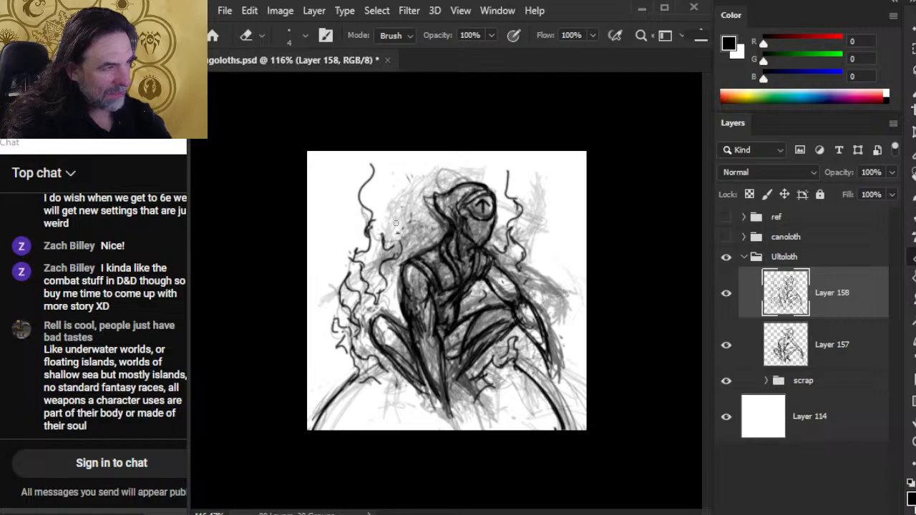
key("b")
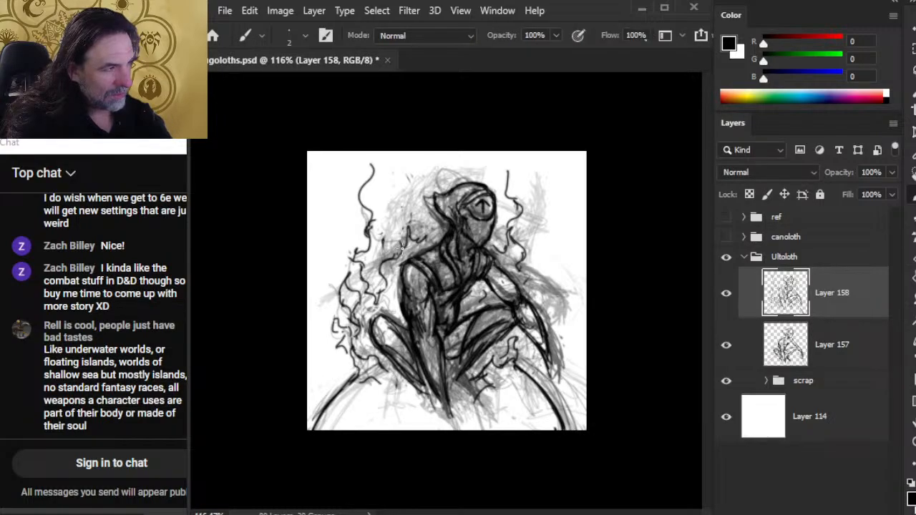
key("e")
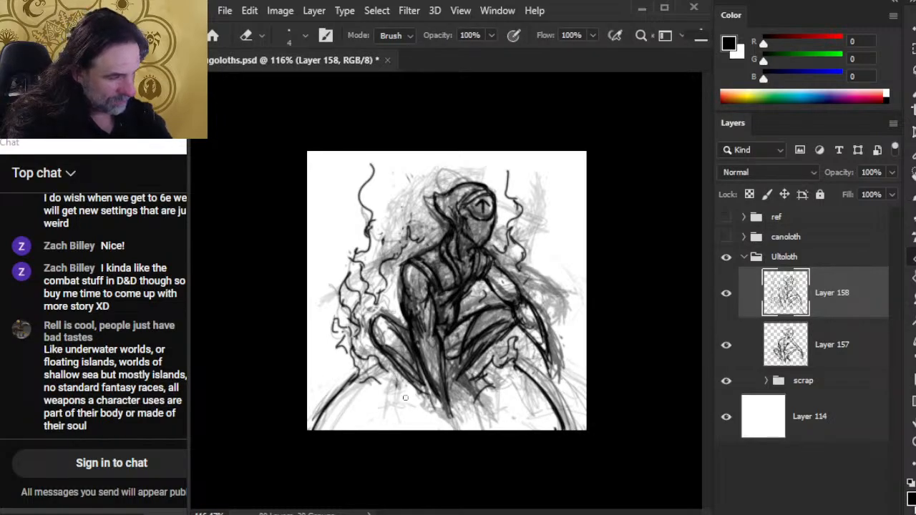
Sketch a short ground line under the rear foot and redraw the perch's left edge as a thinner, flatter slope.
key("b")
mouse_move(390, 381)
left_mouse_down()
mouse_move(437, 402)
mouse_move(425, 399)
left_mouse_up()
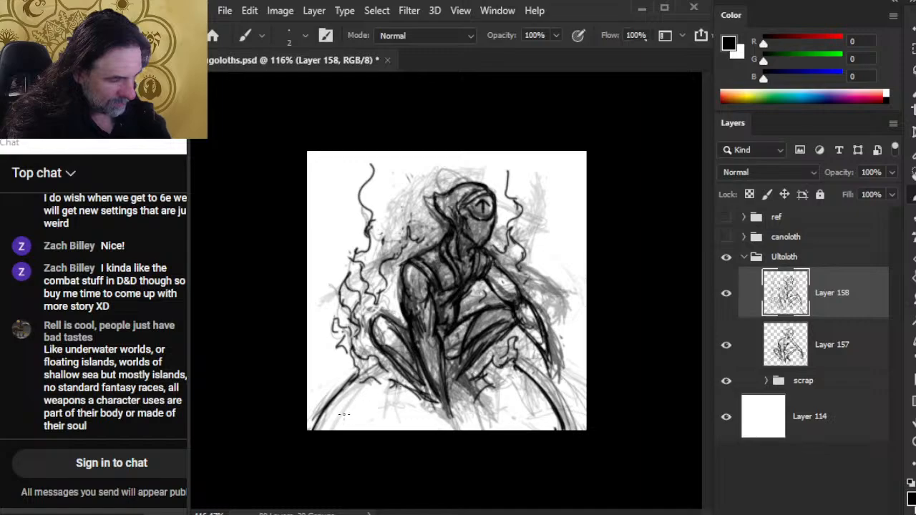
key("e")
left_click_drag(345, 387, 315, 425)
key("b")
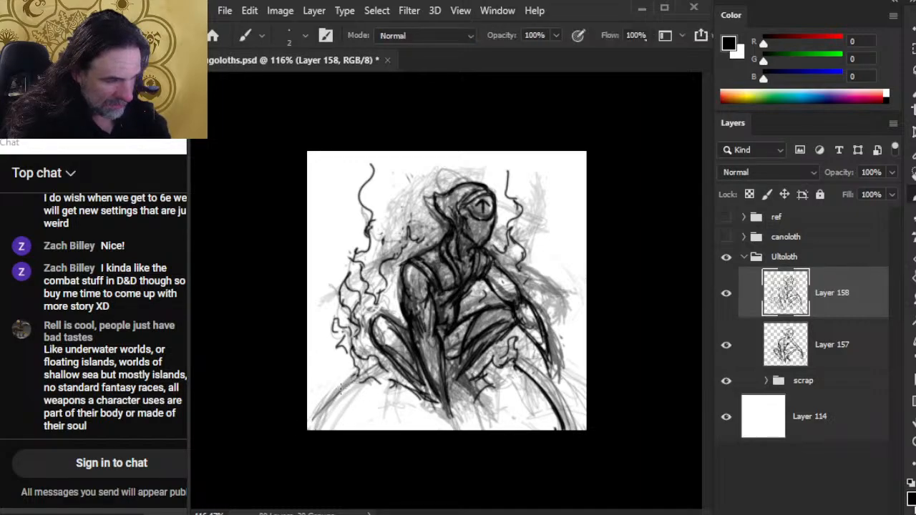
mouse_move(347, 383)
left_mouse_down()
mouse_move(309, 408)
mouse_move(311, 418)
mouse_move(333, 387)
mouse_move(307, 425)
left_mouse_up()
Redraw the perch's right edge as a straighter diagonal slope and add strokes to the resting forearm and hand above it.
key("e")
key("b")
key("e")
mouse_move(558, 411)
left_mouse_down()
mouse_move(517, 366)
mouse_move(540, 377)
mouse_move(562, 407)
left_mouse_up()
key("b")
mouse_move(521, 359)
left_mouse_down()
mouse_move(566, 412)
mouse_move(580, 443)
left_mouse_up()
left_click_drag(535, 347, 556, 380)
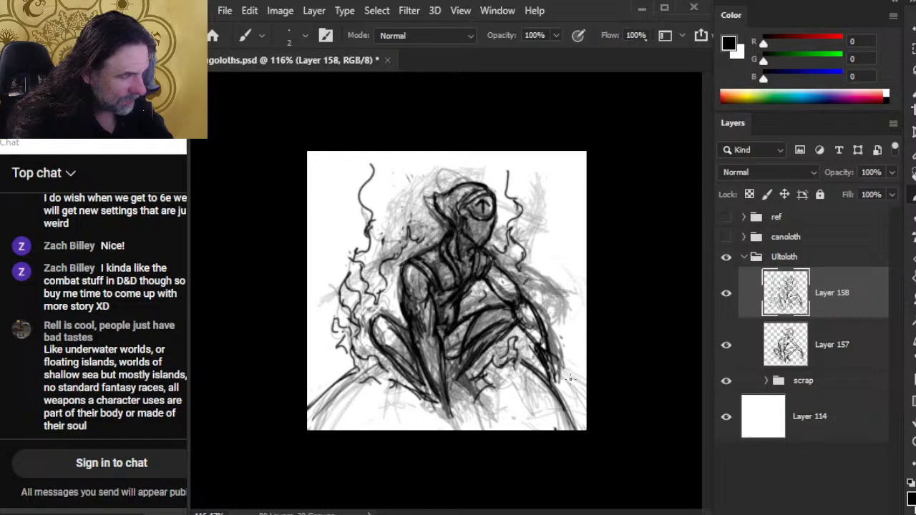
Rework the resting hand and sketch a rock ledge running inward from it beneath the forward leg with brush and eraser.
key("e")
key("b")
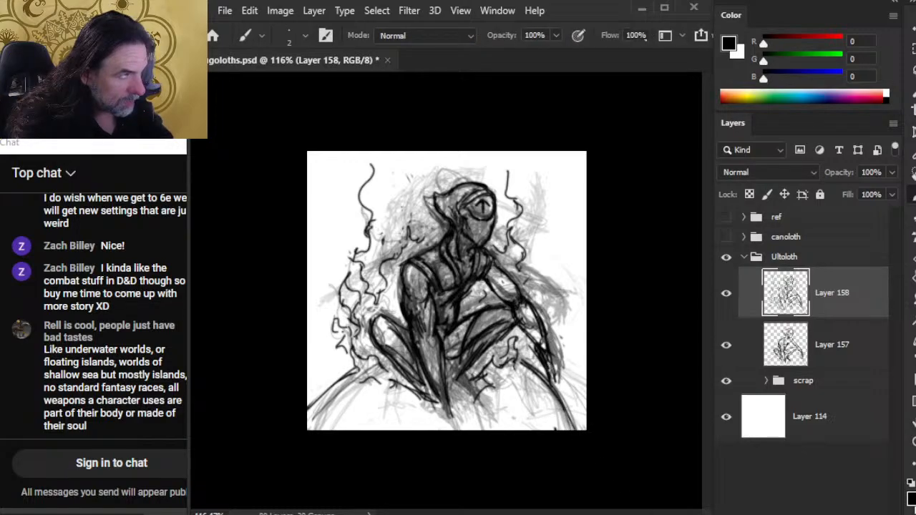
mouse_move(542, 368)
left_mouse_down()
mouse_move(511, 380)
mouse_move(536, 361)
mouse_move(507, 384)
left_mouse_up()
key("e")
key("b")
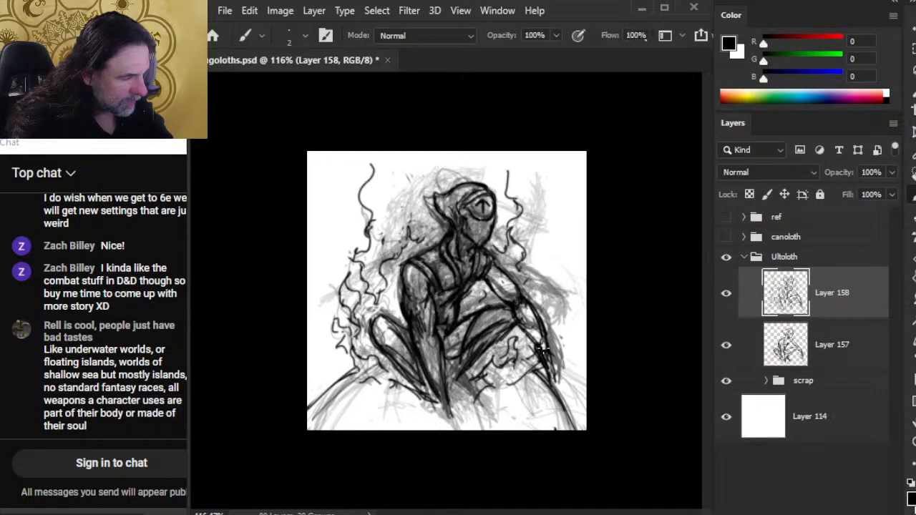
key("e")
left_click_drag(543, 348, 564, 386)
key("b")
key("e")
mouse_move(542, 354)
left_mouse_down()
mouse_move(545, 376)
mouse_move(508, 388)
mouse_move(537, 365)
mouse_move(507, 395)
left_mouse_up()
key("b")
Draw rough, jagged rock strokes below the feet and along the perch's lower right slope.
key("e")
key("b")
mouse_move(507, 395)
left_mouse_down()
mouse_move(550, 379)
mouse_move(559, 399)
mouse_move(455, 392)
mouse_move(429, 404)
mouse_move(422, 396)
mouse_move(443, 426)
mouse_move(464, 435)
mouse_move(390, 397)
left_mouse_up()
mouse_move(438, 424)
left_mouse_down()
mouse_move(422, 402)
mouse_move(478, 433)
mouse_move(453, 415)
mouse_move(468, 387)
mouse_move(453, 396)
mouse_move(475, 393)
mouse_move(468, 374)
mouse_move(480, 394)
mouse_move(474, 381)
mouse_move(474, 432)
mouse_move(468, 427)
mouse_move(569, 418)
left_mouse_up()
key("e")
key("b")
left_click_drag(551, 382, 584, 428)
key("e")
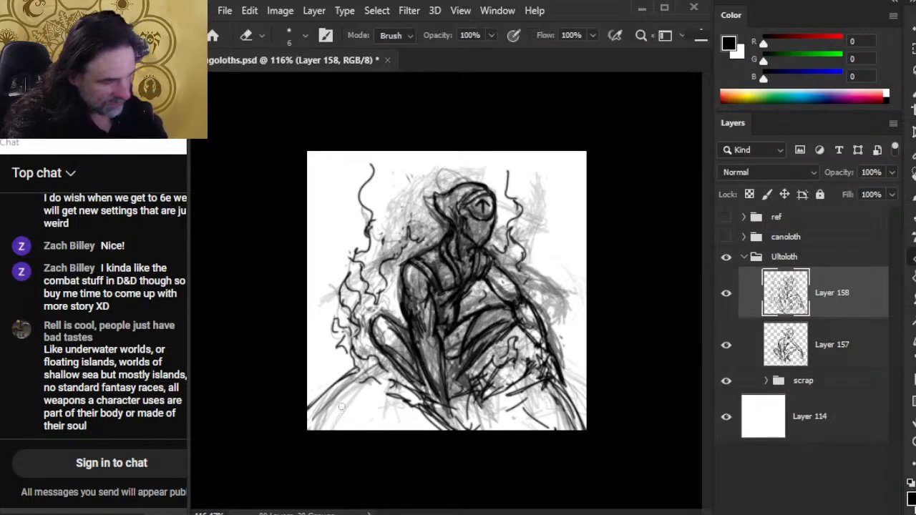
Redraw the perch's left slope with bolder lines and add angular rock facets beneath it.
mouse_move(351, 393)
left_mouse_down()
mouse_move(314, 408)
mouse_move(322, 390)
mouse_move(339, 383)
mouse_move(313, 421)
left_mouse_up()
key("b")
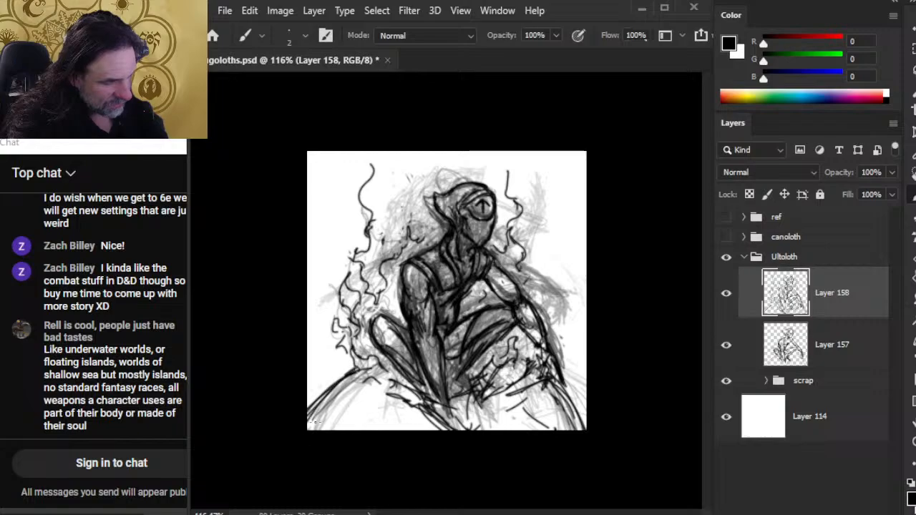
left_click_drag(345, 389, 343, 417)
mouse_move(322, 399)
left_mouse_down()
mouse_move(345, 390)
mouse_move(390, 429)
left_mouse_up()
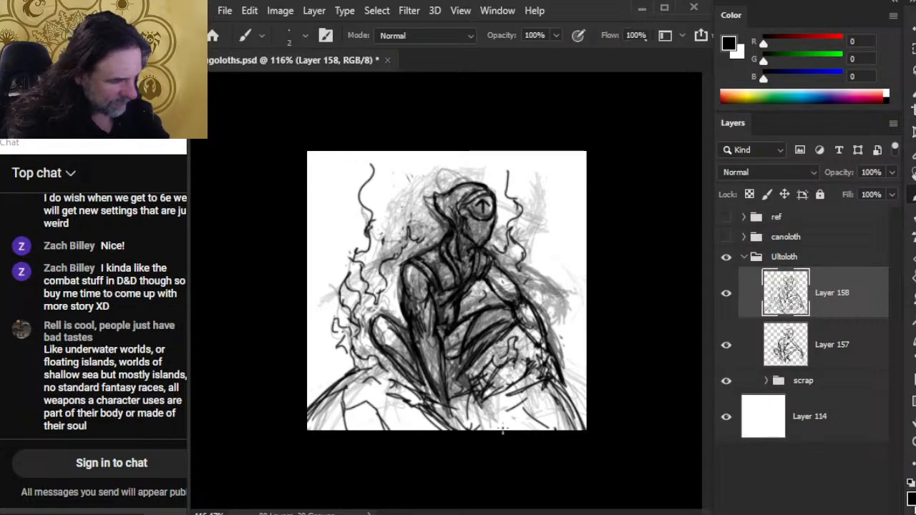
Add angular rock facets to the perch's lower right and short wavy flame strokes beside the right arm.
mouse_move(491, 439)
left_mouse_down()
mouse_move(510, 410)
mouse_move(531, 430)
left_mouse_up()
mouse_move(538, 399)
left_mouse_down()
mouse_move(537, 414)
mouse_move(563, 424)
left_mouse_up()
left_click_drag(553, 392, 582, 427)
key("e")
key("b")
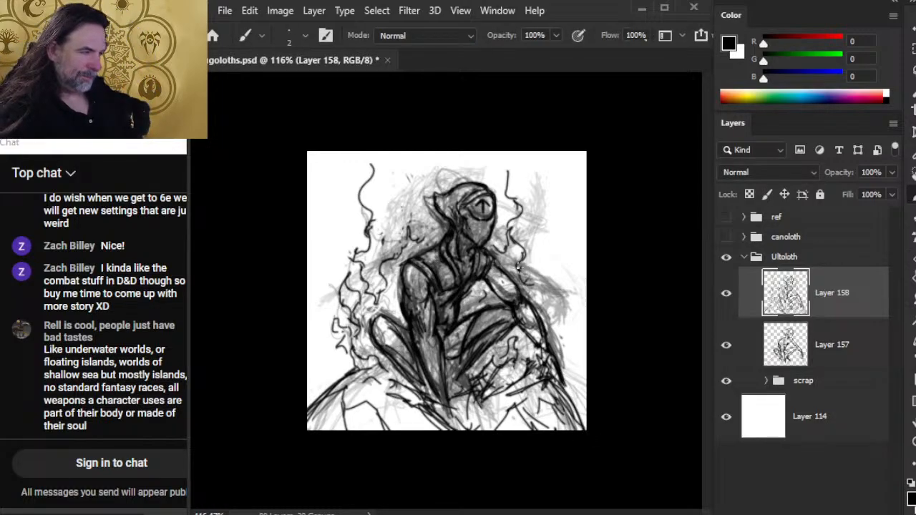
left_click_drag(541, 283, 553, 322)
Refine the rear leg's shin with brush and eraser, adding a wrap band and cleaner contours down to the foot.
key("z")
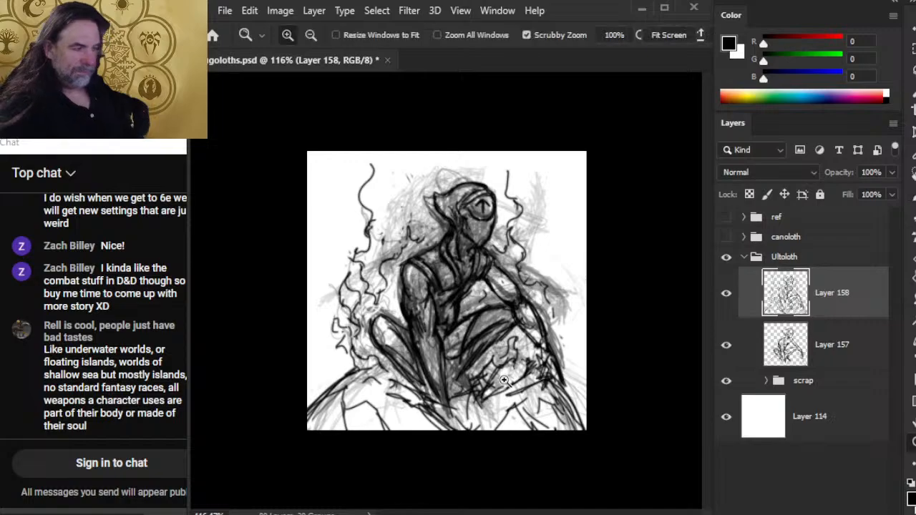
left_click_drag(506, 373, 458, 371)
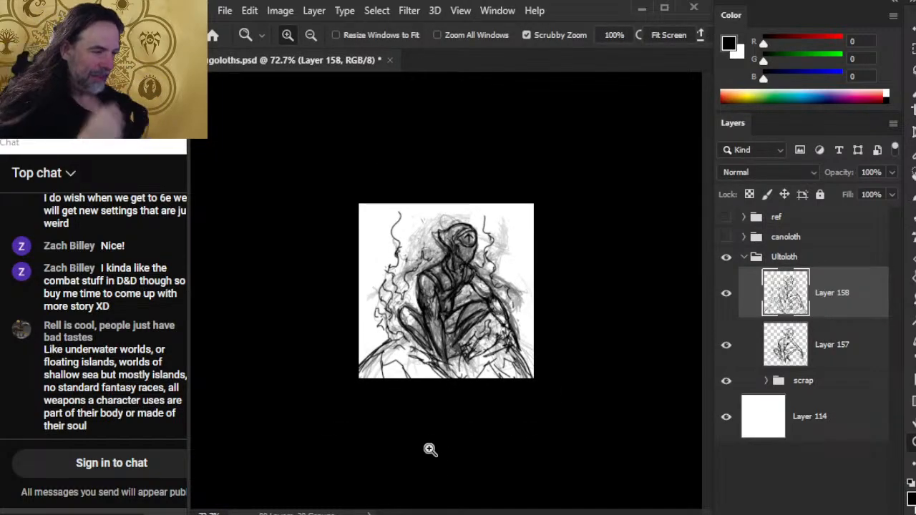
left_click_drag(438, 326, 455, 344)
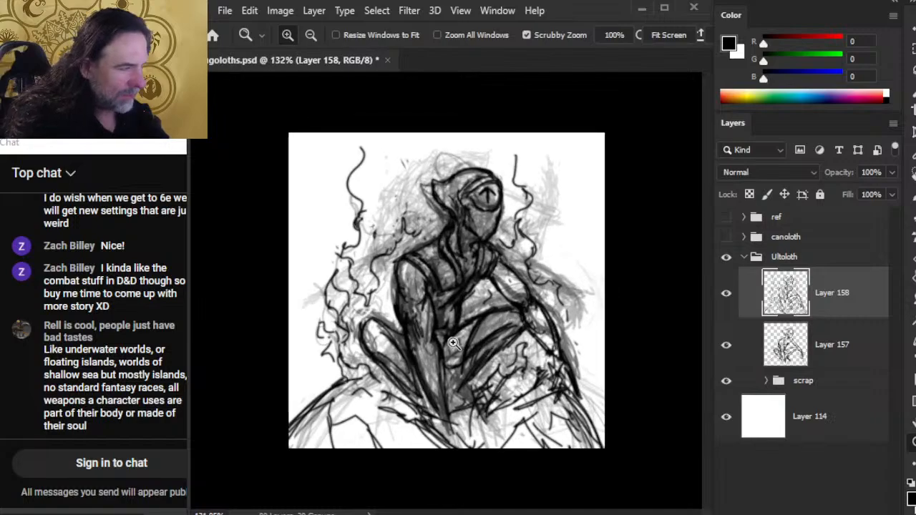
key("e")
key("b")
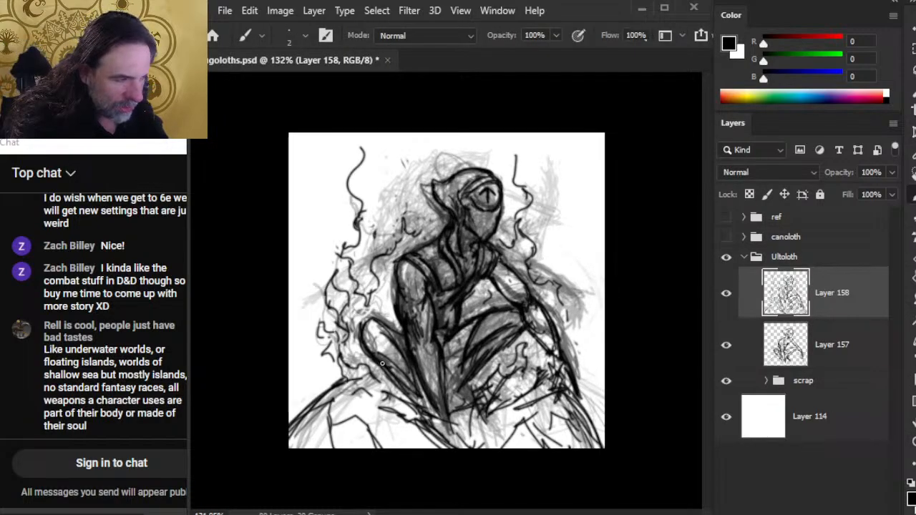
key("e")
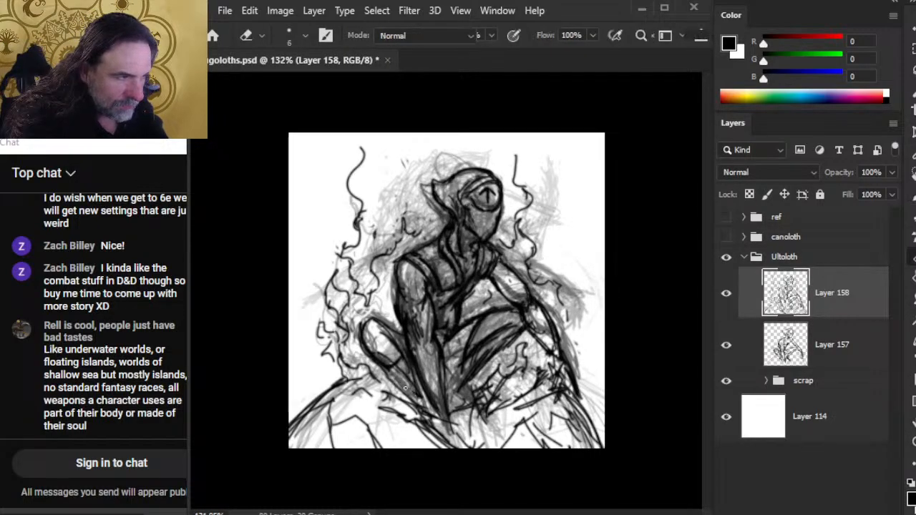
key("b")
key("e")
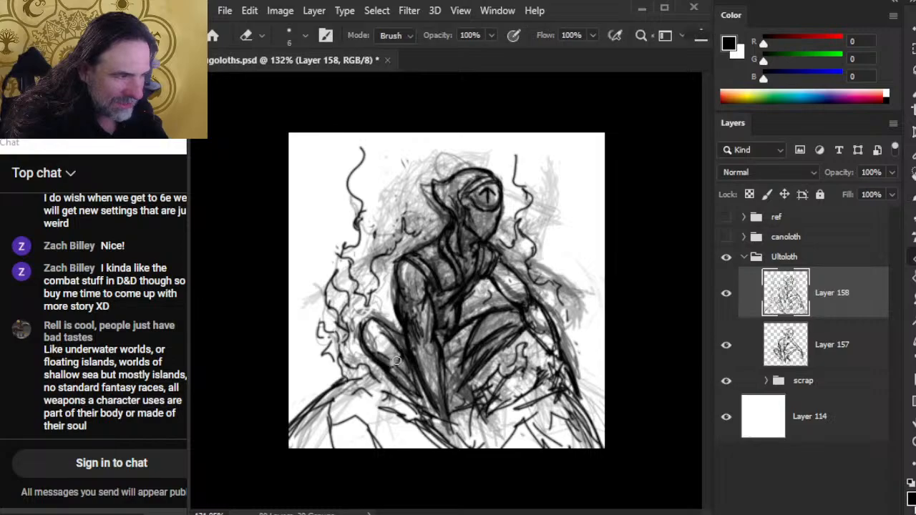
key("b")
mouse_move(399, 359)
left_mouse_down()
mouse_move(379, 370)
mouse_move(421, 377)
left_mouse_up()
key("e")
key("b")
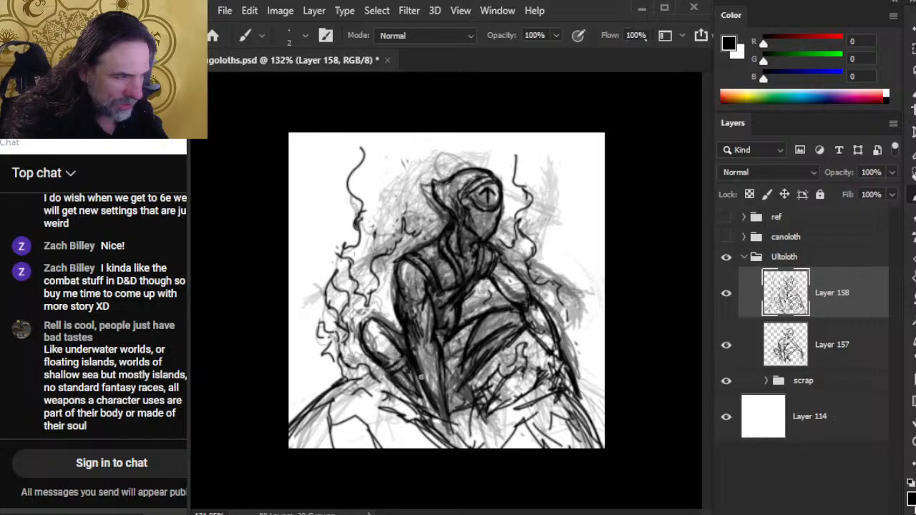
key("e")
key("b")
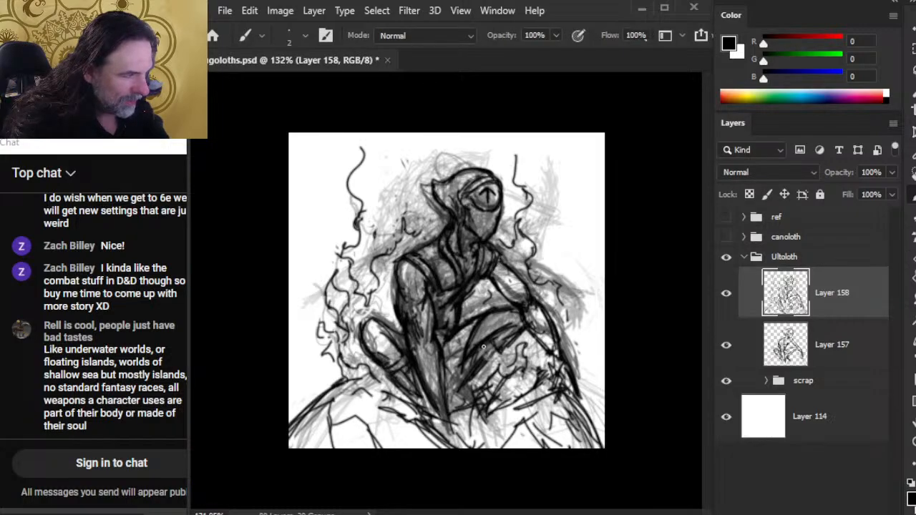
Add a band across the forward shin and darken the shadows under the forward thigh and along the torso.
mouse_move(504, 351)
left_mouse_down()
mouse_move(456, 405)
mouse_move(464, 405)
mouse_move(459, 397)
left_mouse_up()
key("e")
key("b")
left_click_drag(471, 358, 449, 396)
left_click_drag(474, 354, 455, 398)
left_click_drag(466, 344, 458, 365)
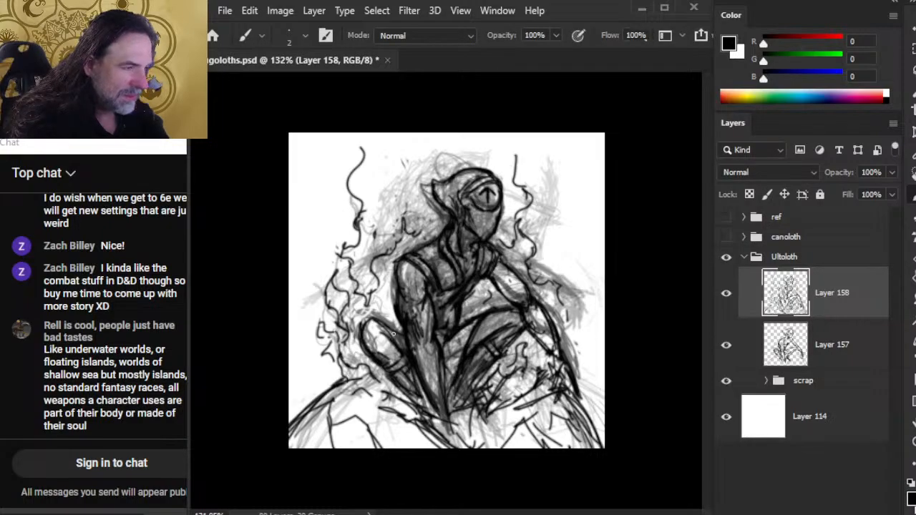
key("e")
key("b")
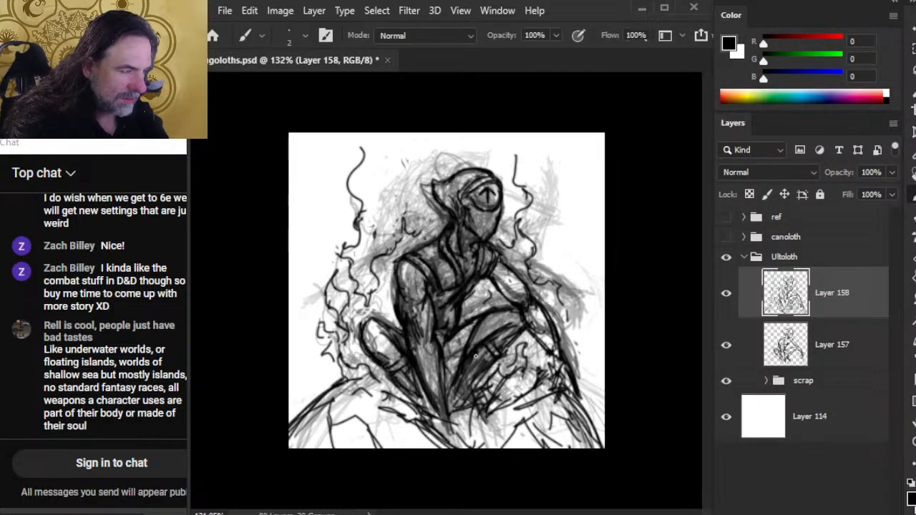
left_click_drag(462, 358, 448, 375)
mouse_move(458, 322)
left_mouse_down()
mouse_move(445, 359)
mouse_move(474, 287)
left_mouse_up()
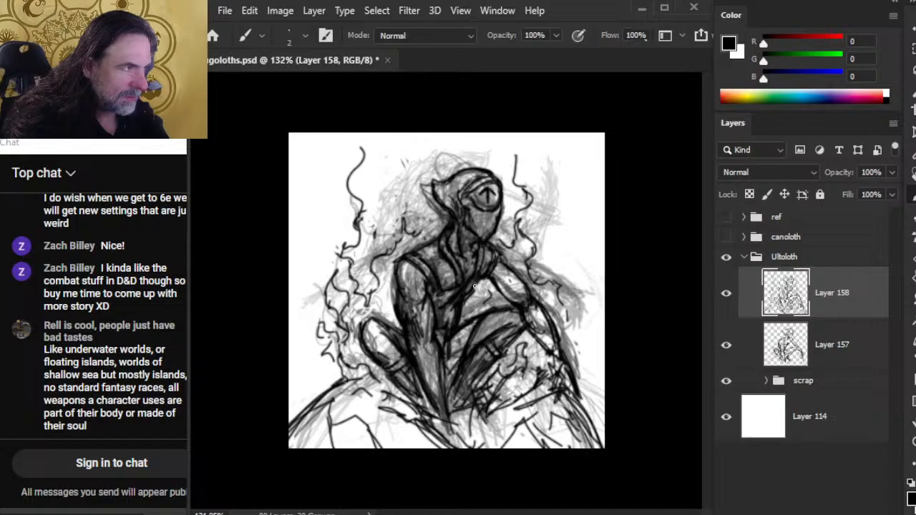
Sketch a ragged sleeve edge with pointed tips around the figure's left-side shoulder and upper arm.
mouse_move(398, 255)
left_mouse_down()
mouse_move(381, 297)
mouse_move(389, 279)
left_mouse_up()
key("e")
key("b")
mouse_move(383, 287)
left_mouse_down()
mouse_move(392, 281)
mouse_move(428, 306)
mouse_move(394, 274)
mouse_move(386, 279)
mouse_move(397, 278)
left_mouse_up()
key("e")
key("b")
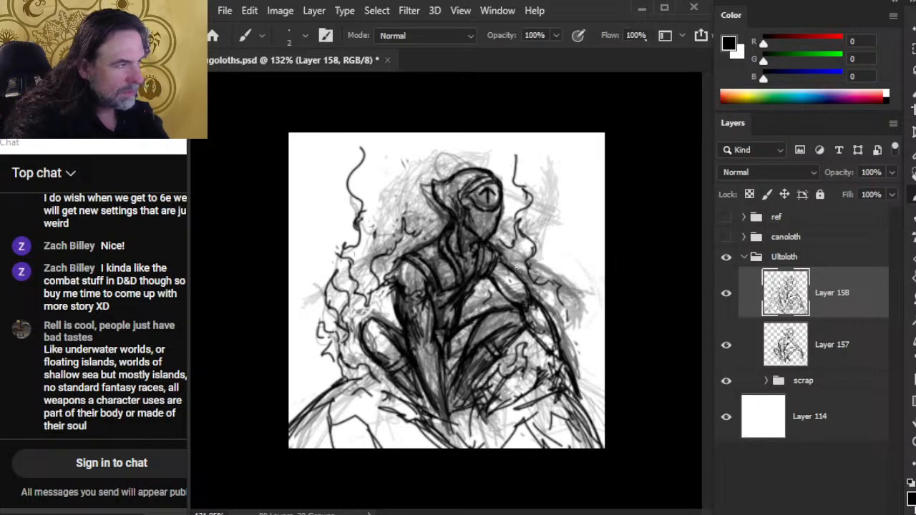
Rework the right-side shoulder and chest drapery with short ragged strokes using brush and eraser.
mouse_move(500, 249)
left_mouse_down()
mouse_move(517, 261)
mouse_move(499, 267)
mouse_move(501, 277)
mouse_move(487, 282)
mouse_move(507, 272)
mouse_move(471, 302)
mouse_move(486, 267)
left_mouse_up()
key("e")
key("b")
key("e")
key("b")
key("e")
key("b")
mouse_move(472, 296)
left_mouse_down()
mouse_move(487, 281)
mouse_move(462, 310)
mouse_move(479, 278)
left_mouse_up()
key("e")
key("b")
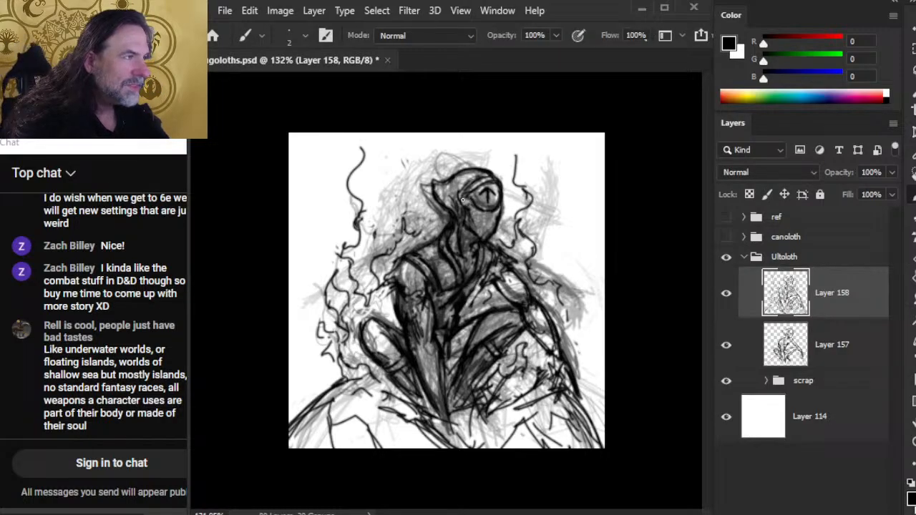
Reshape the round eye on the face by erasing its outline and drawing a flat brow line across its top.
key("e")
left_click_drag(465, 199, 482, 205)
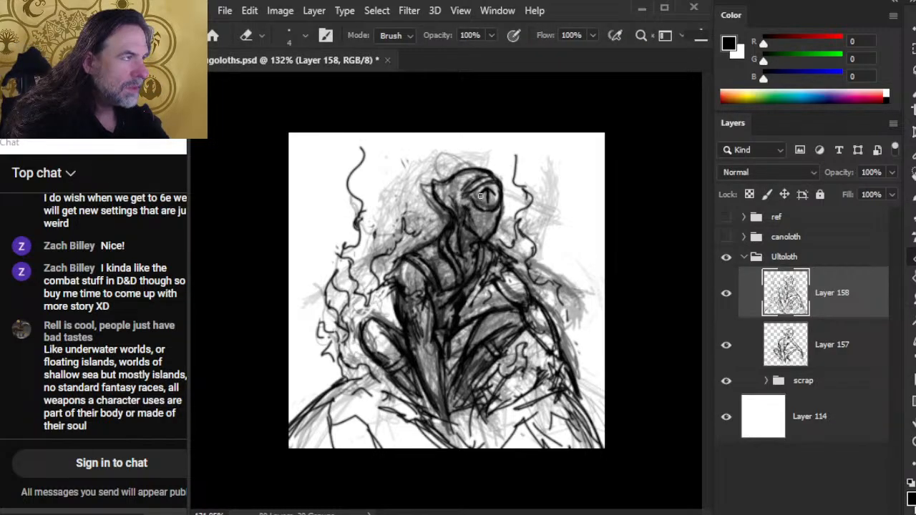
key("b")
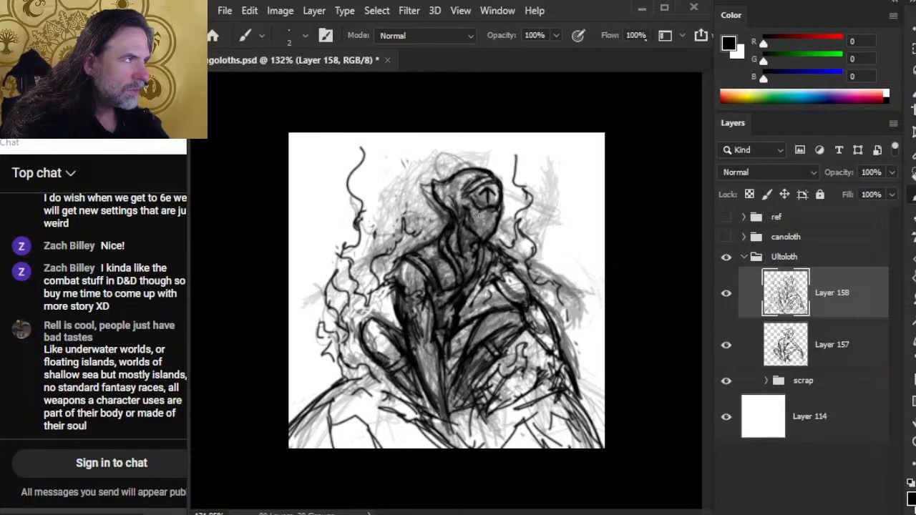
key("e")
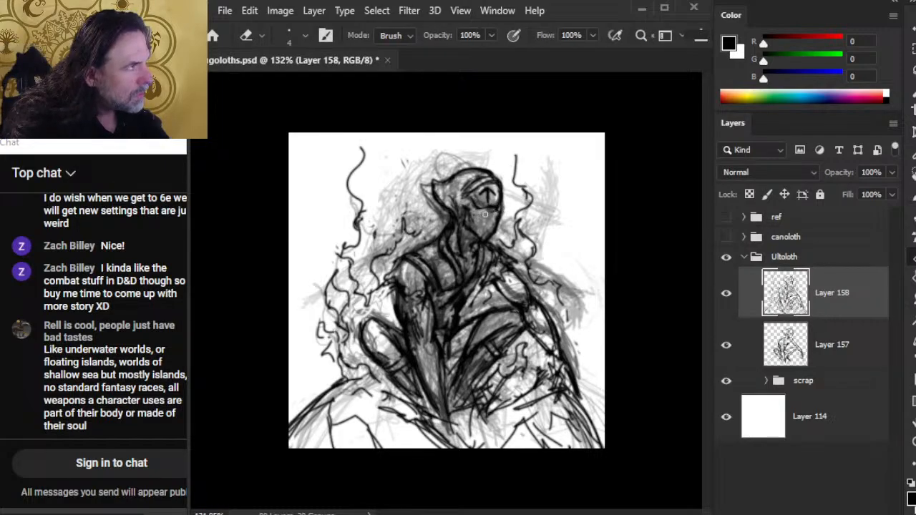
key("b")
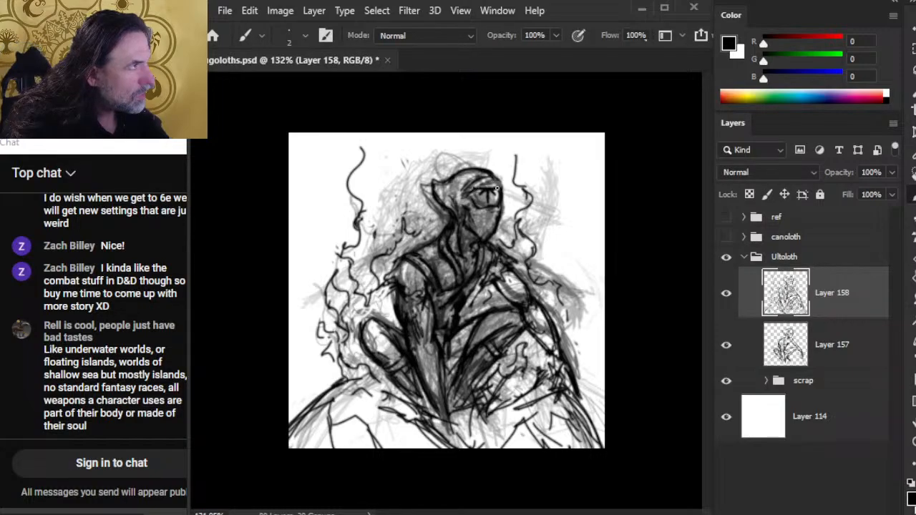
left_click_drag(498, 181, 456, 193)
Reshape the hood's brow, crown and pointed back tip with brush and eraser, then save the document.
key("e")
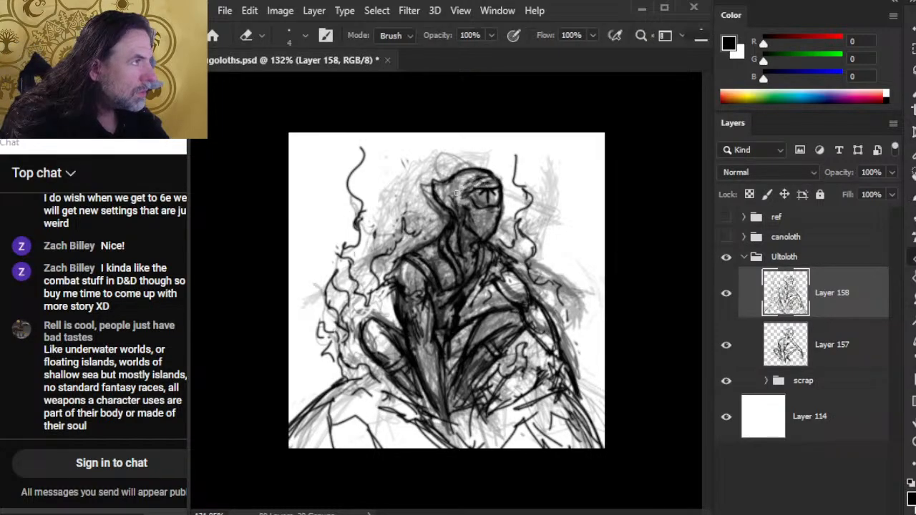
key("b")
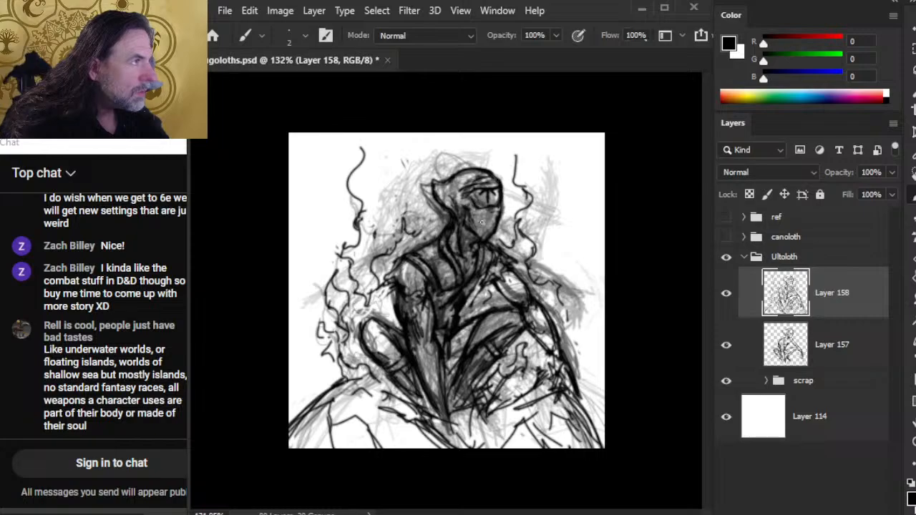
mouse_move(460, 194)
left_mouse_down()
mouse_move(448, 214)
mouse_move(438, 180)
mouse_move(425, 186)
left_mouse_up()
key("e")
key("b")
key("e")
key("b")
mouse_move(469, 170)
left_mouse_down()
mouse_move(428, 188)
mouse_move(449, 208)
mouse_move(435, 207)
mouse_move(429, 190)
left_mouse_up()
key("e")
key("b")
key("e")
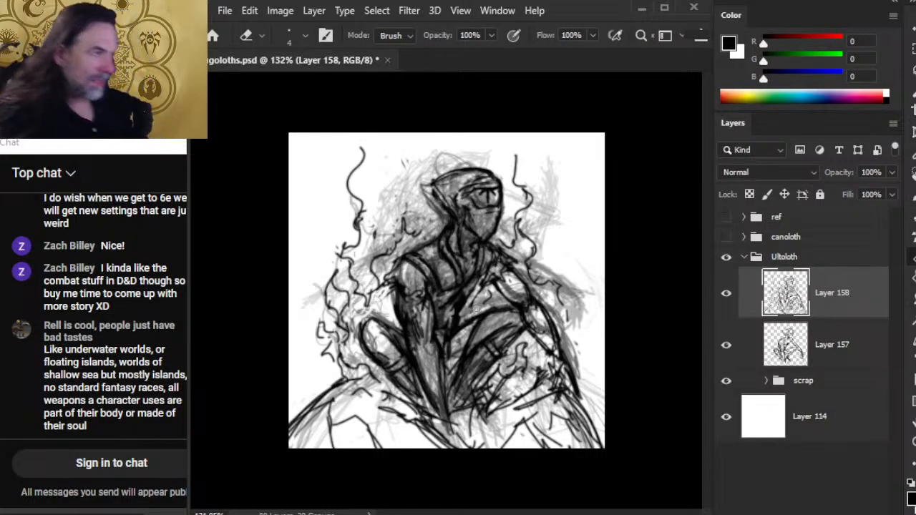
key("ctrl+s")
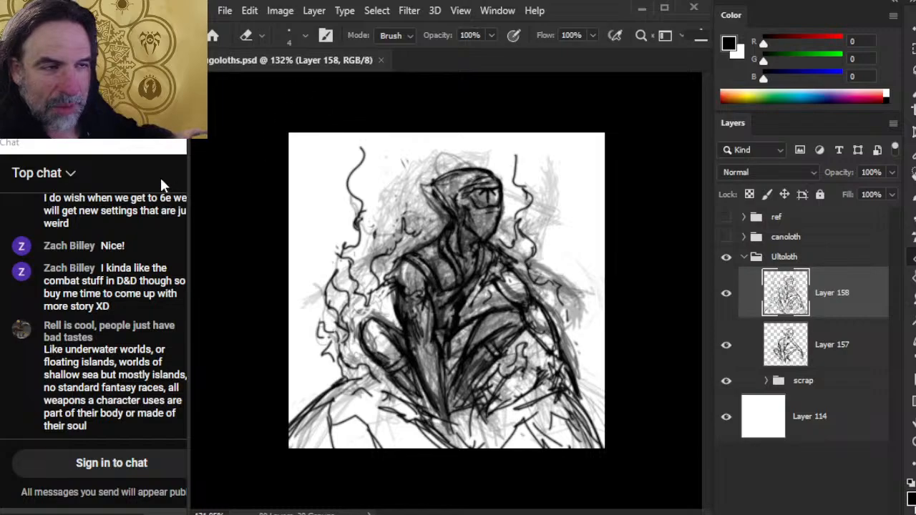
Widen the live chat pane and read back through the earlier messages.
mouse_move(189, 228)
left_mouse_down()
mouse_move(205, 226)
mouse_move(197, 226)
left_mouse_up()
scroll(121, 240, "up", 3)
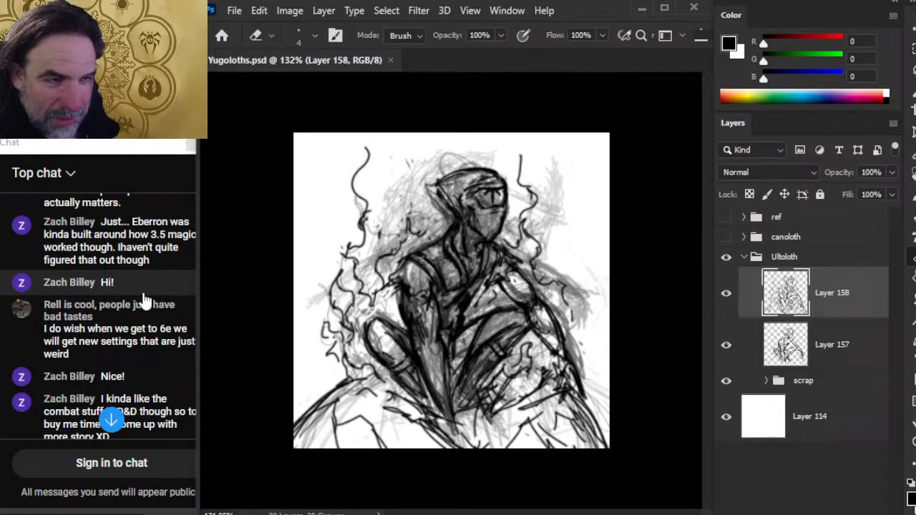
scroll(152, 365, "up", 2)
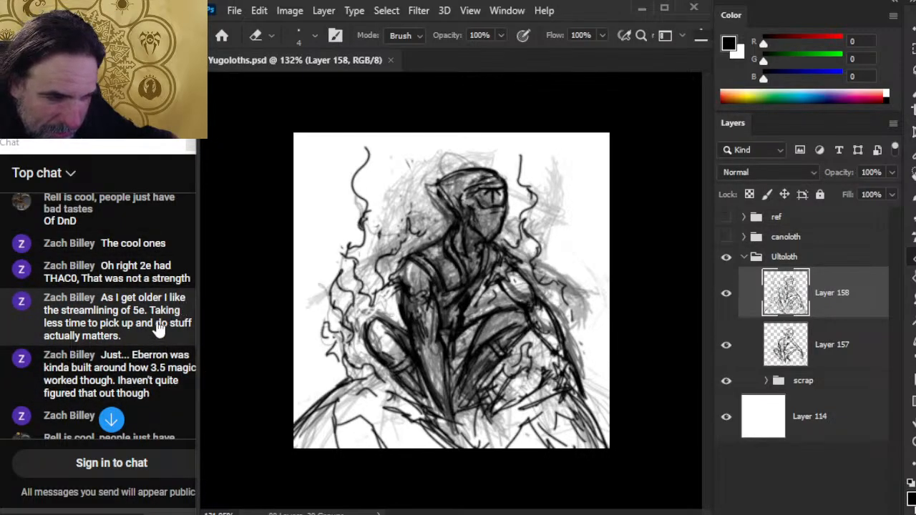
Read down through the live chat to the newest messages.
scroll(153, 322, "down", 3)
scroll(132, 294, "down", 1)
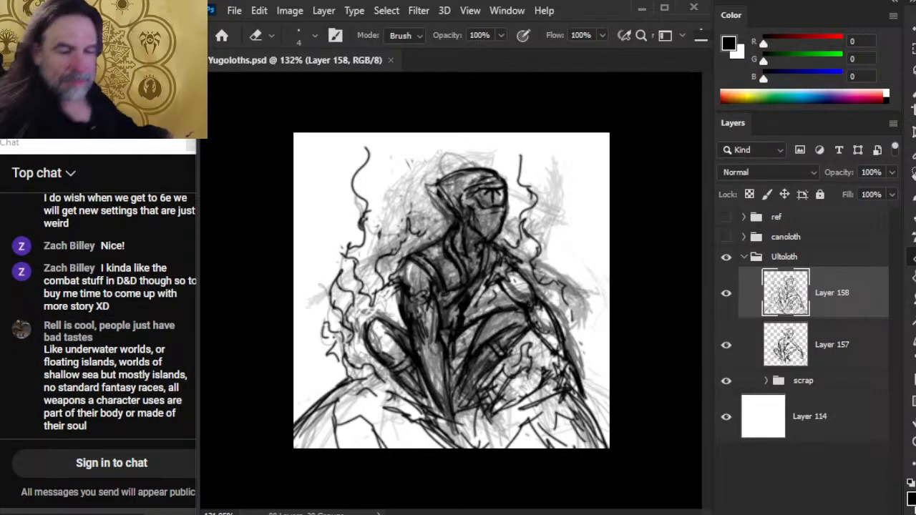
mouse_move(365, 514)
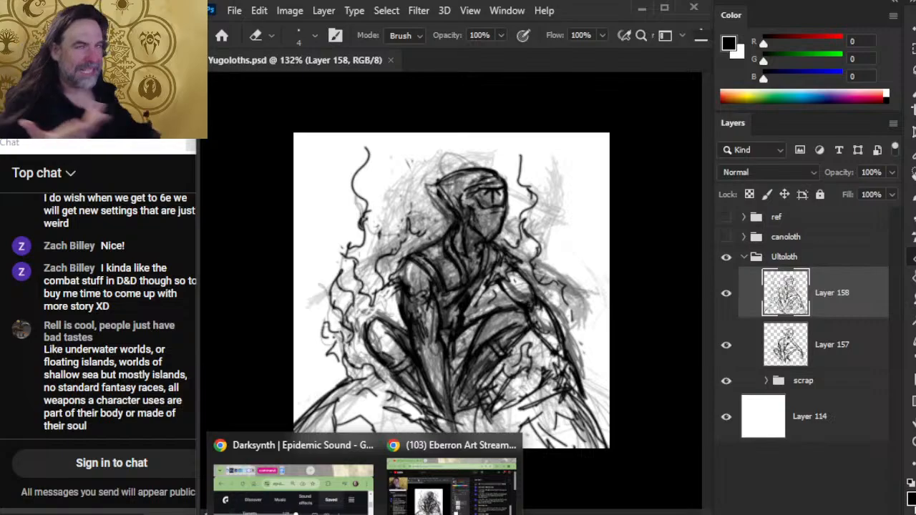
Lasso the tall wavy flame line on the face side of the figure and shift it slightly outward, away from the head.
key("l")
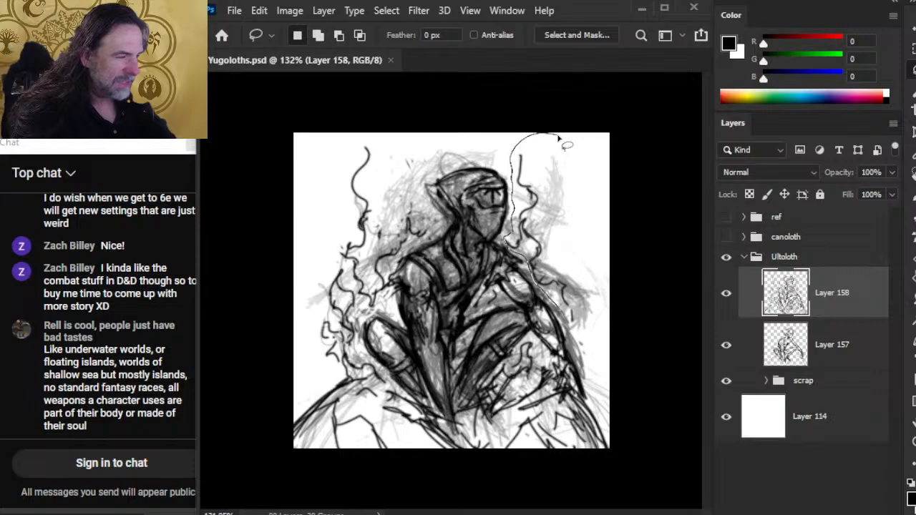
mouse_move(560, 310)
left_mouse_down()
mouse_move(587, 240)
mouse_move(533, 142)
left_mouse_up()
key("v")
left_click_drag(543, 210, 549, 206)
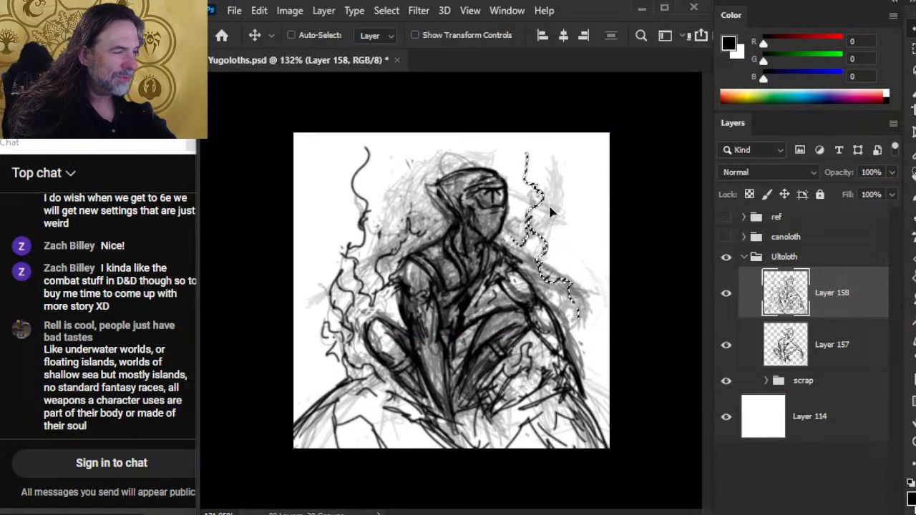
Free-transform the selected flame with a slight clockwise rotation, apply it and clear the selection.
key("l")
right_click(511, 165)
left_click(625, 339)
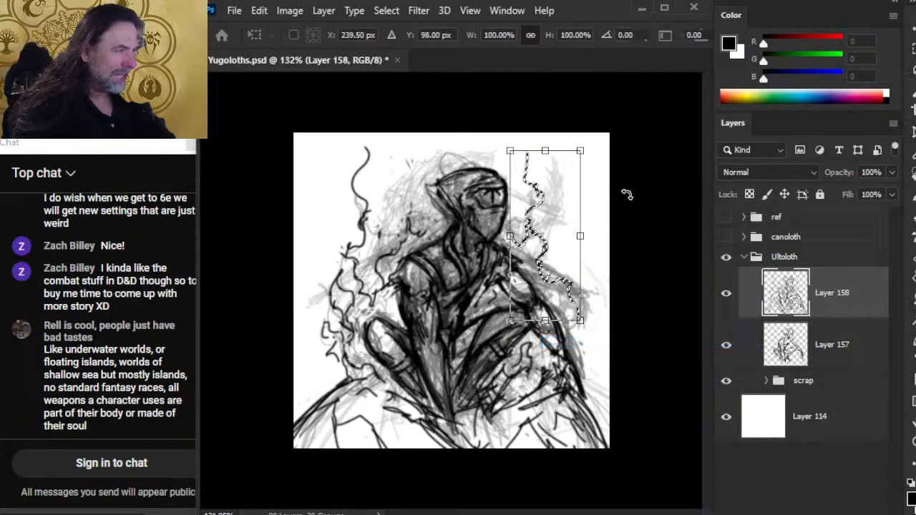
mouse_move(627, 193)
left_mouse_down()
mouse_move(641, 198)
mouse_move(632, 200)
left_mouse_up()
key("Return")
key("v")
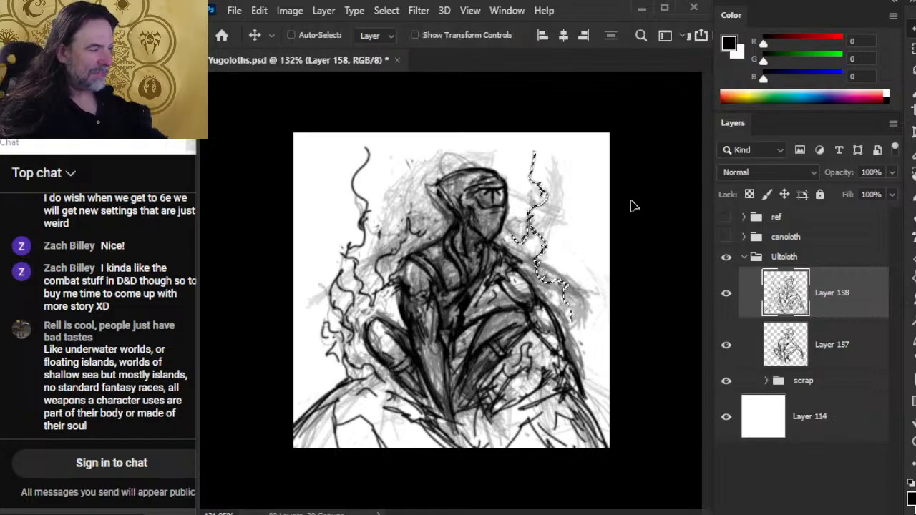
key("l")
key("ctrl+d")
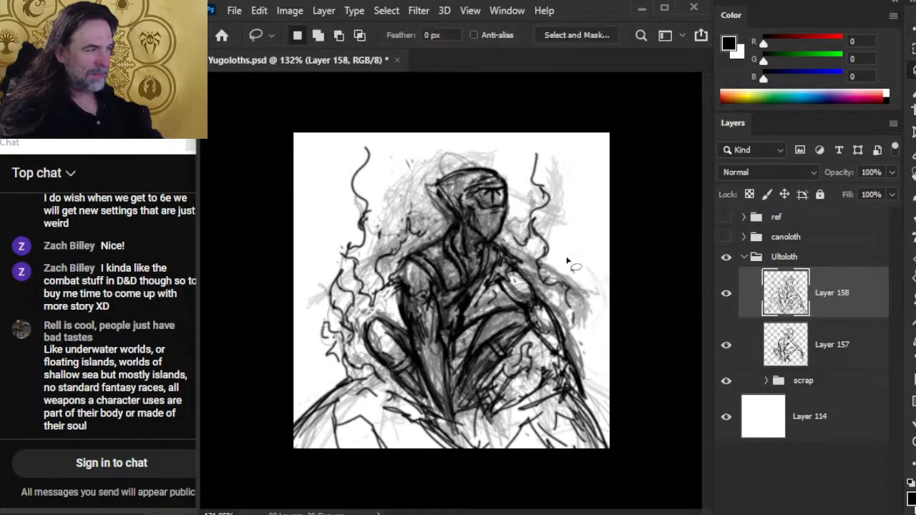
Clean up and redraw the moved flame's curls down to the shoulder with brush and eraser.
key("e")
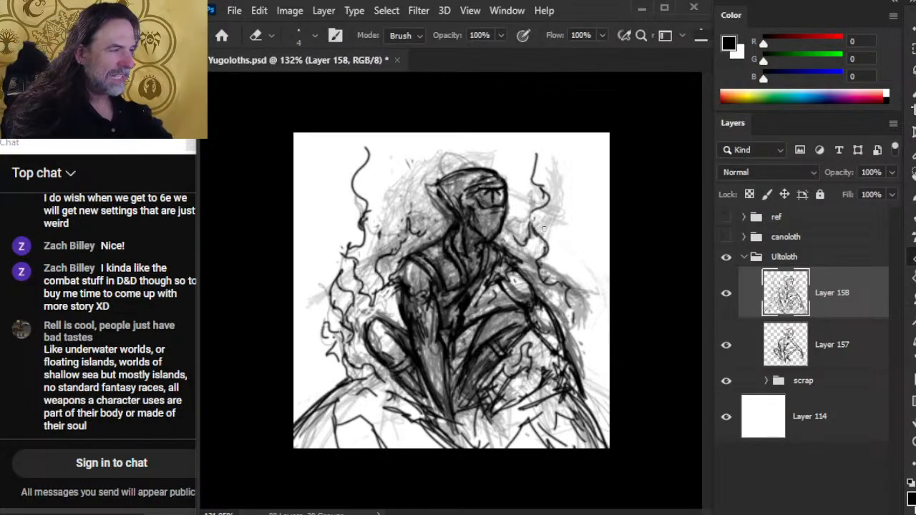
mouse_move(544, 228)
left_mouse_down()
mouse_move(531, 223)
mouse_move(536, 194)
mouse_move(549, 192)
left_mouse_up()
key("b")
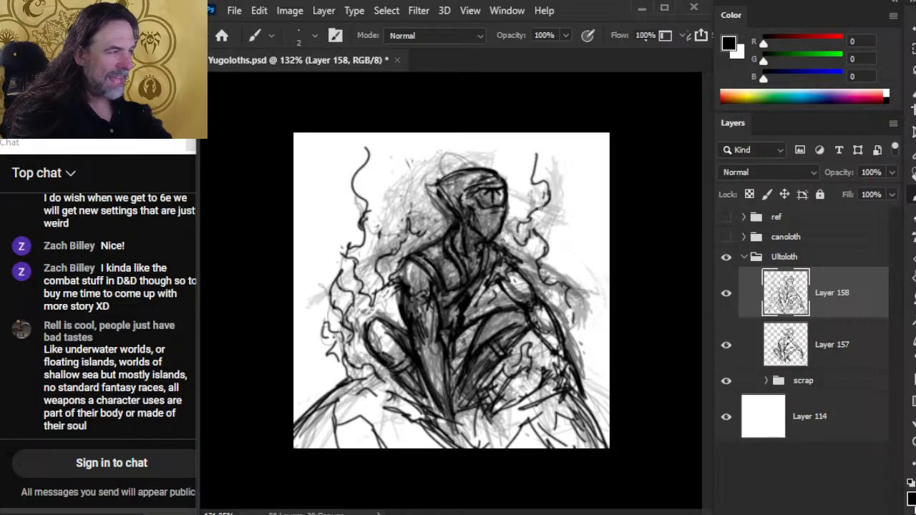
key("e")
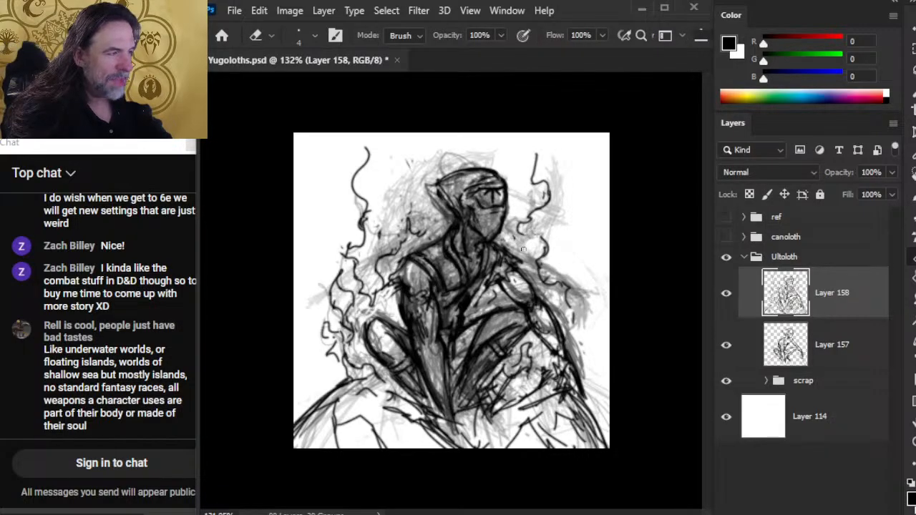
key("b")
mouse_move(528, 228)
left_mouse_down()
mouse_move(544, 248)
mouse_move(549, 241)
mouse_move(543, 281)
mouse_move(543, 259)
left_mouse_up()
key("e")
key("b")
key("e")
key("b")
key("e")
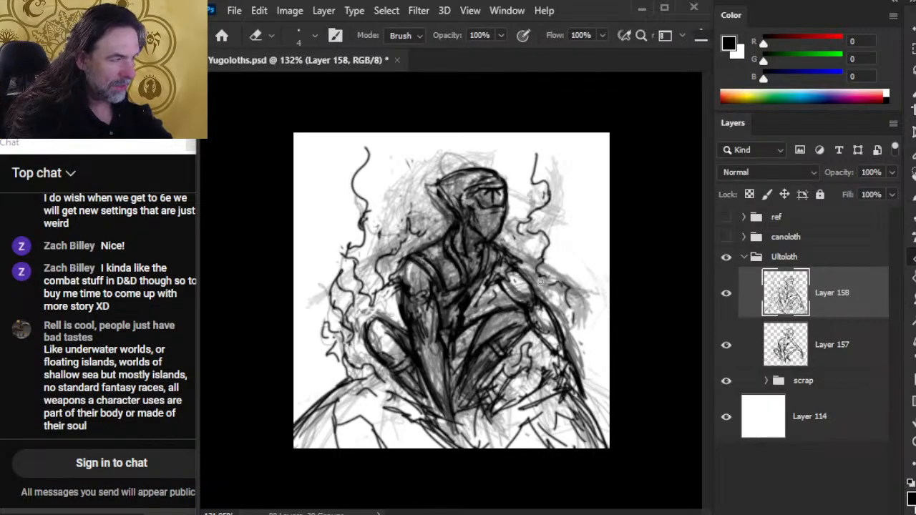
key("b")
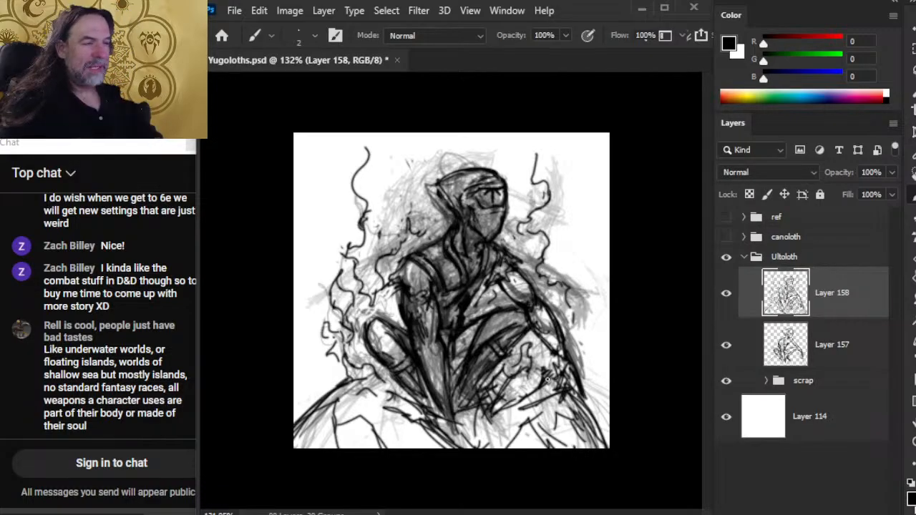
Draw a small flame tongue rising behind the figure's back, between the hood and the tall left-side flame, trimming it with the eraser.
key("e")
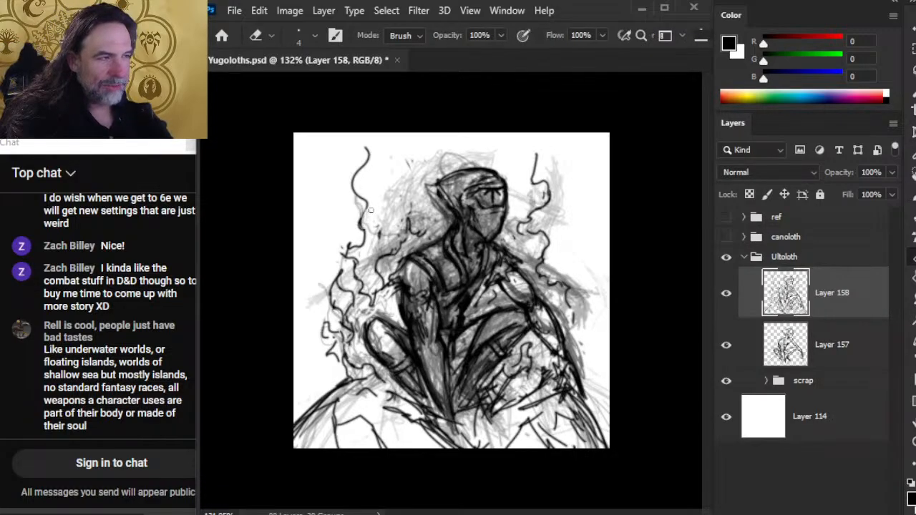
key("b")
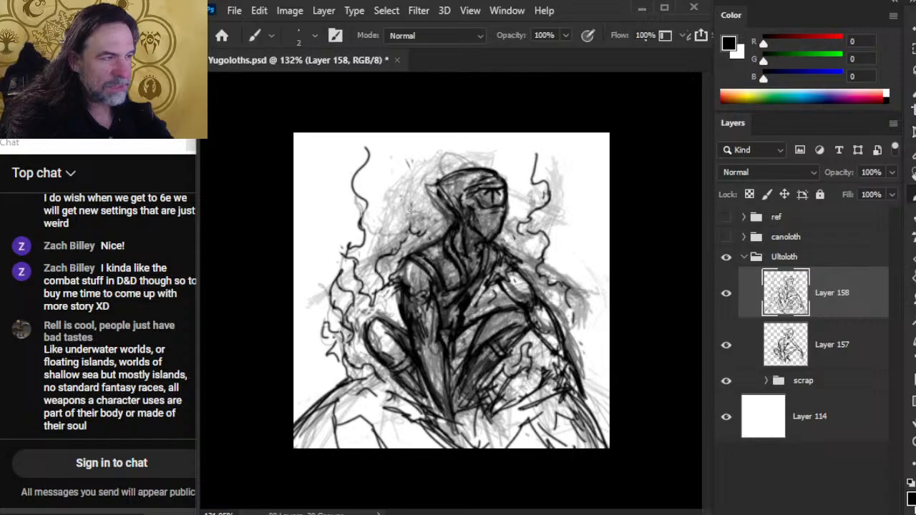
key("e")
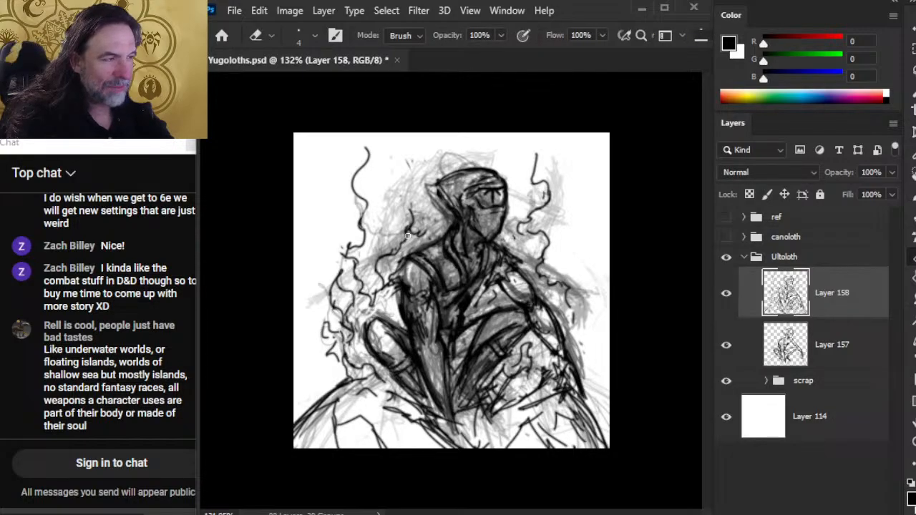
key("b")
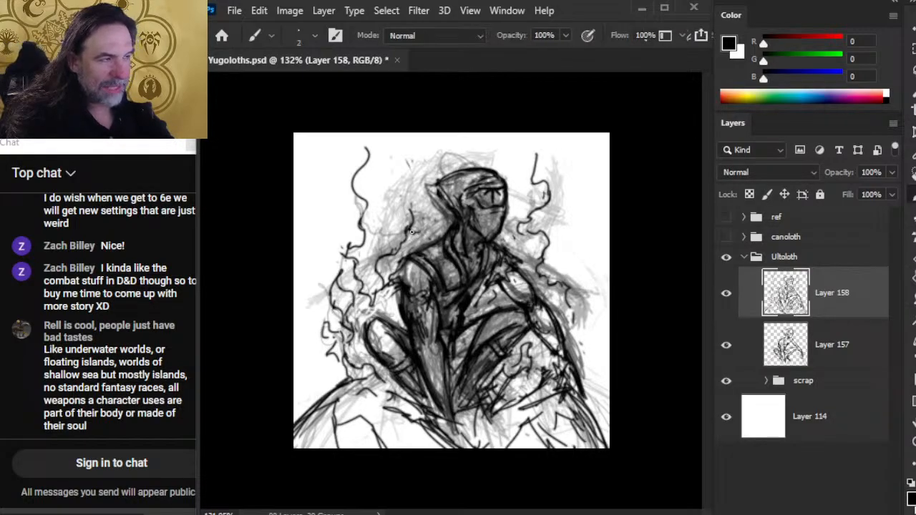
key("e")
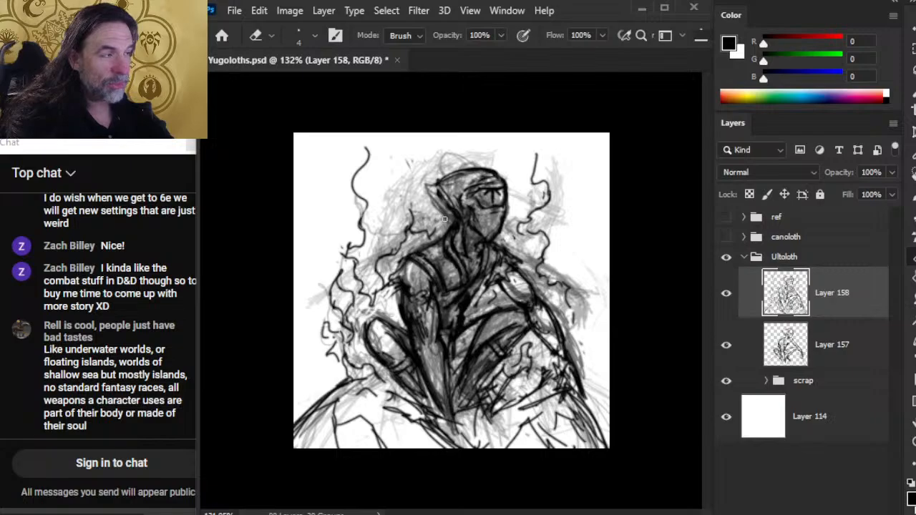
Redraw the hood's back edge and crown outline with alternating brush and eraser strokes.
key("b")
mouse_move(447, 207)
left_mouse_down()
mouse_move(427, 188)
mouse_move(437, 178)
mouse_move(461, 173)
mouse_move(427, 190)
mouse_move(451, 209)
mouse_move(430, 193)
mouse_move(442, 187)
mouse_move(431, 188)
mouse_move(478, 167)
mouse_move(501, 175)
left_mouse_up()
key("e")
key("b")
key("e")
key("b")
key("e")
key("b")
key("e")
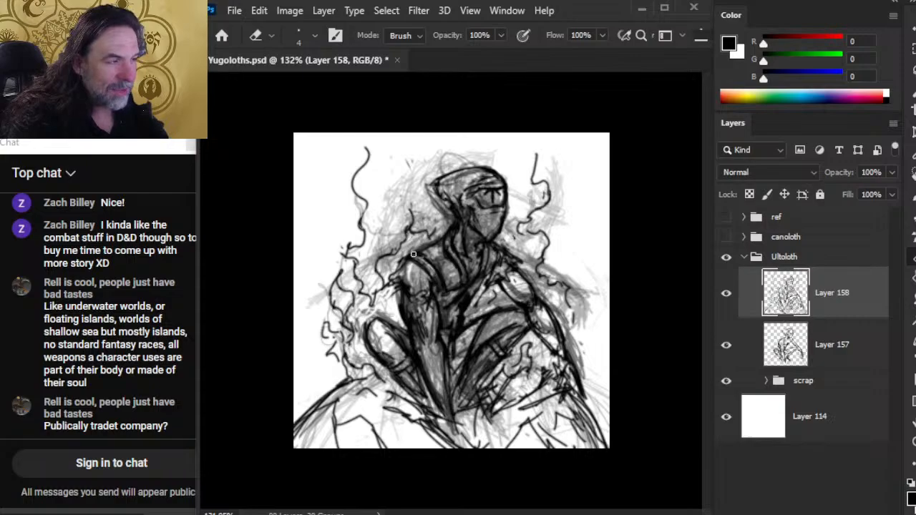
Thin the heavy lines on the left-side shoulder and redraw its outline and lower sleeve edge with brush and eraser.
mouse_move(442, 238)
left_mouse_down()
mouse_move(397, 275)
mouse_move(410, 269)
left_mouse_up()
key("b")
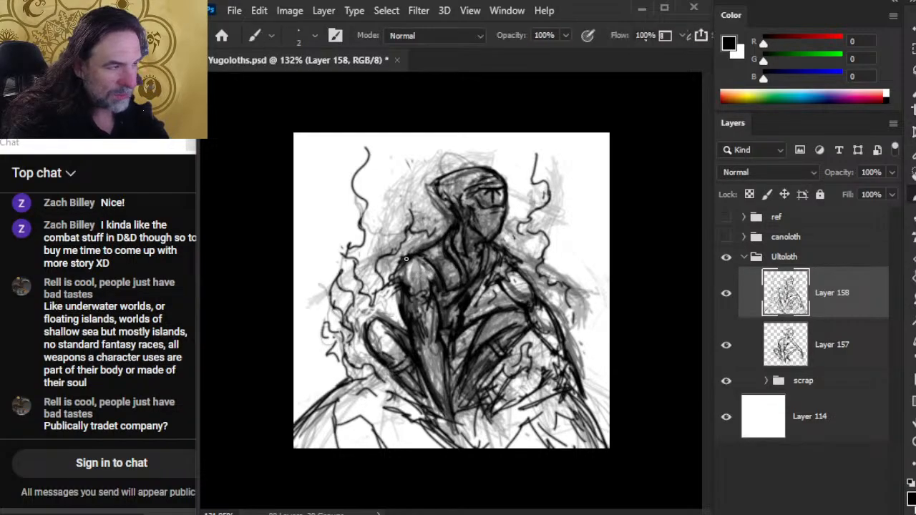
key("e")
key("b")
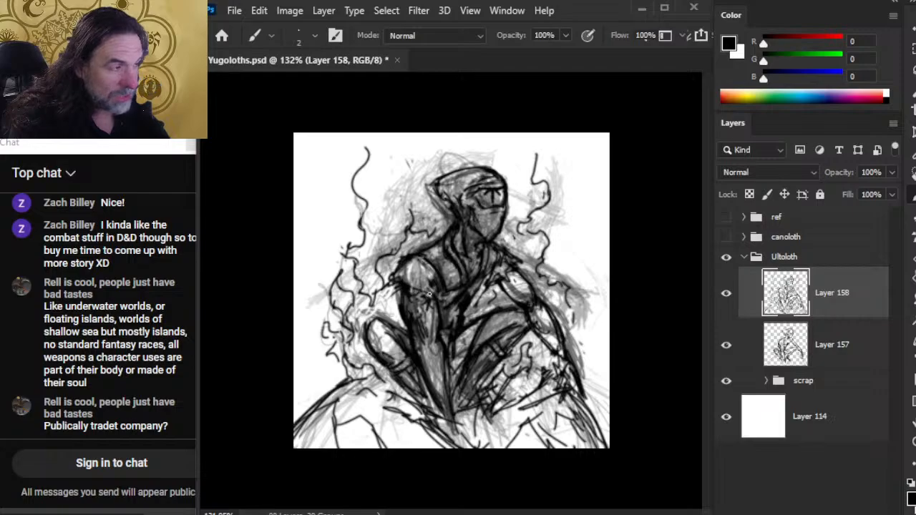
key("e")
key("b")
key("e")
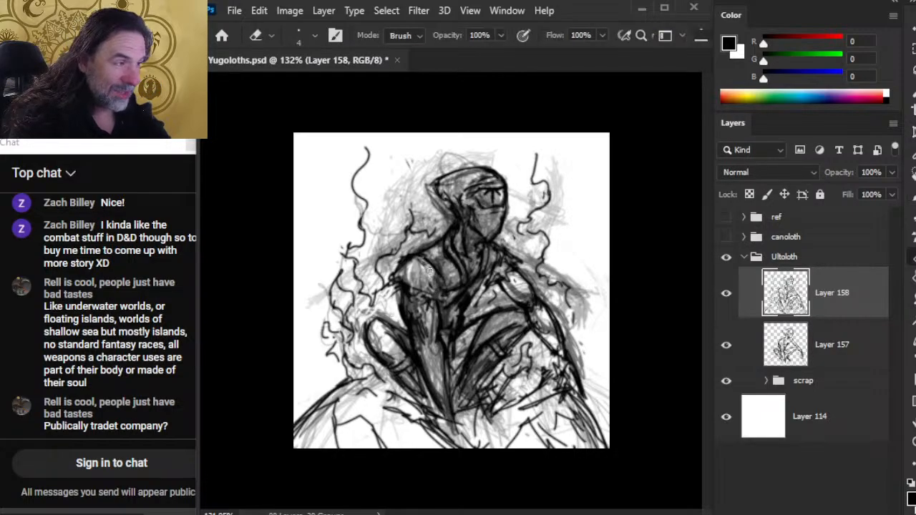
key("b")
key("e")
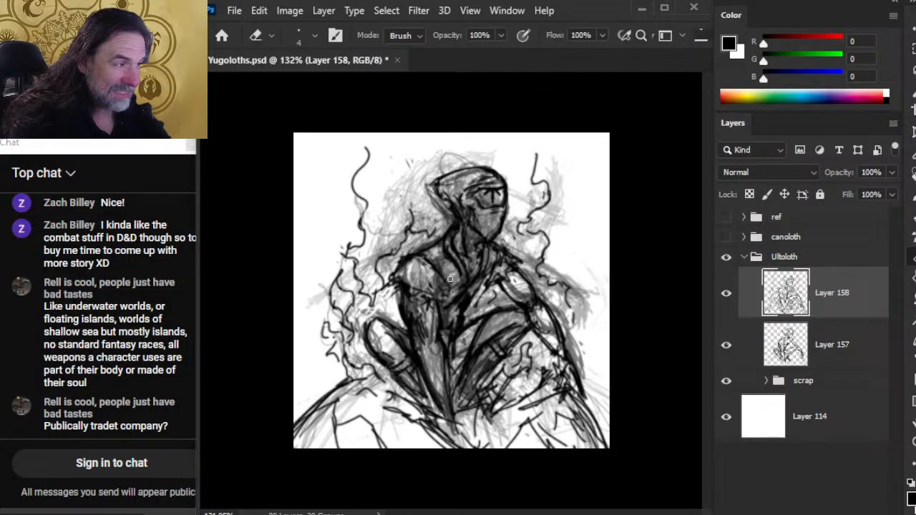
Refine the crossing folds at the centre of the chest with short brush and eraser strokes.
key("b")
key("e")
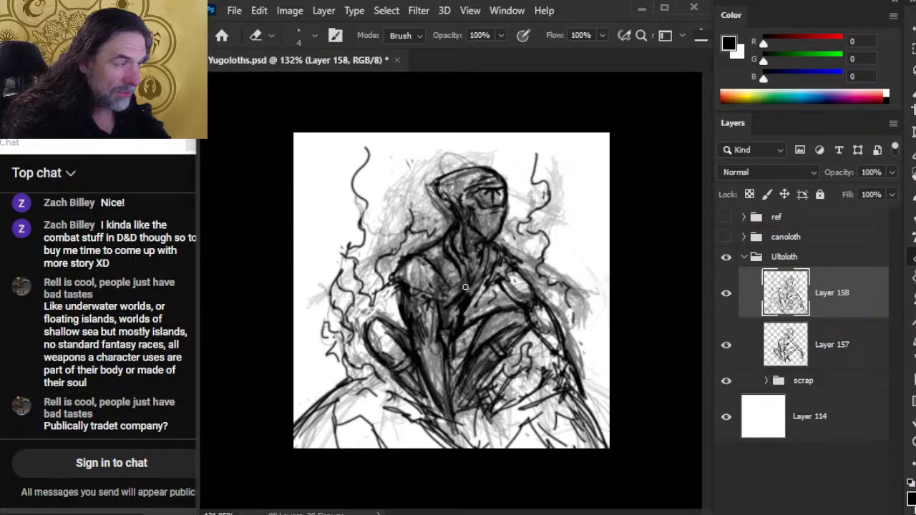
key("b")
key("e")
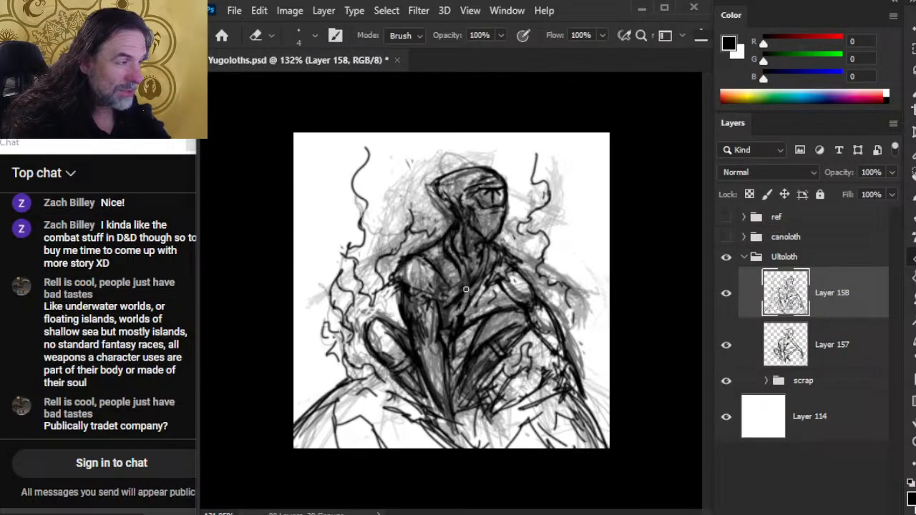
key("b")
key("e")
key("b")
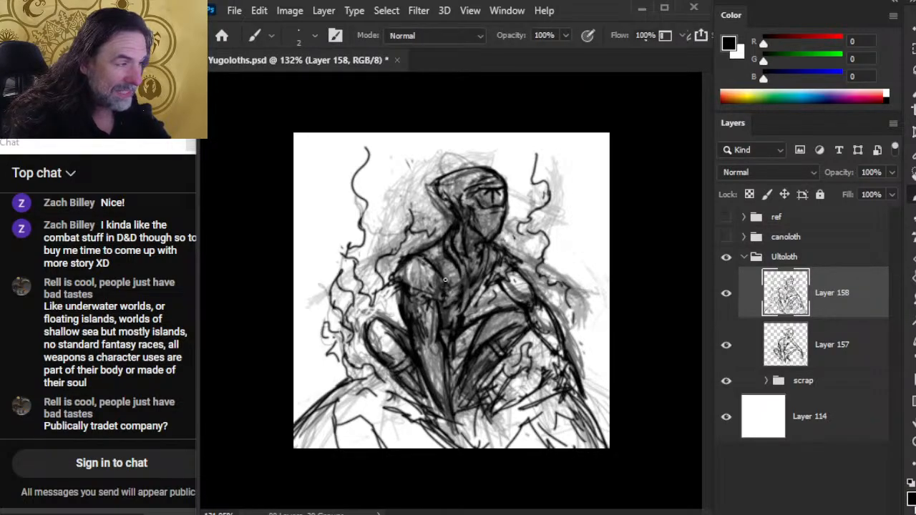
Redraw the right-side shoulder line and the diagonal fold running from it down across the torso.
key("e")
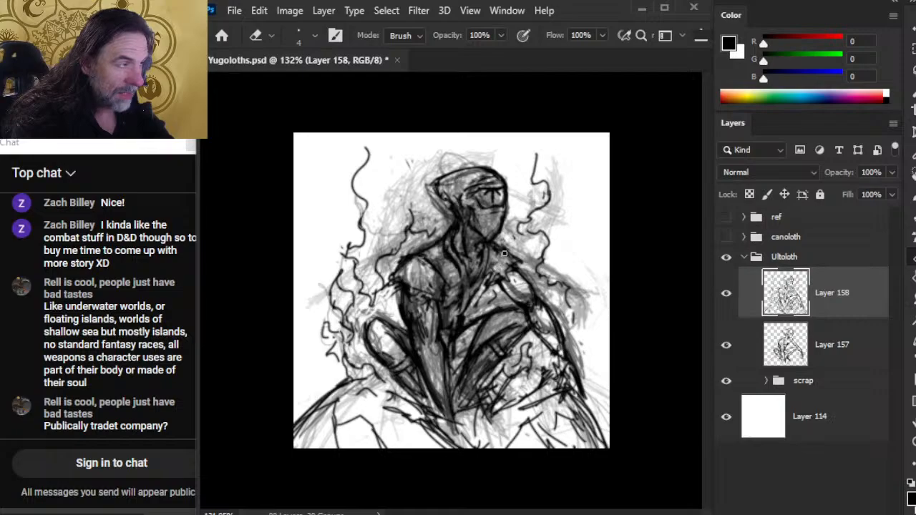
key("b")
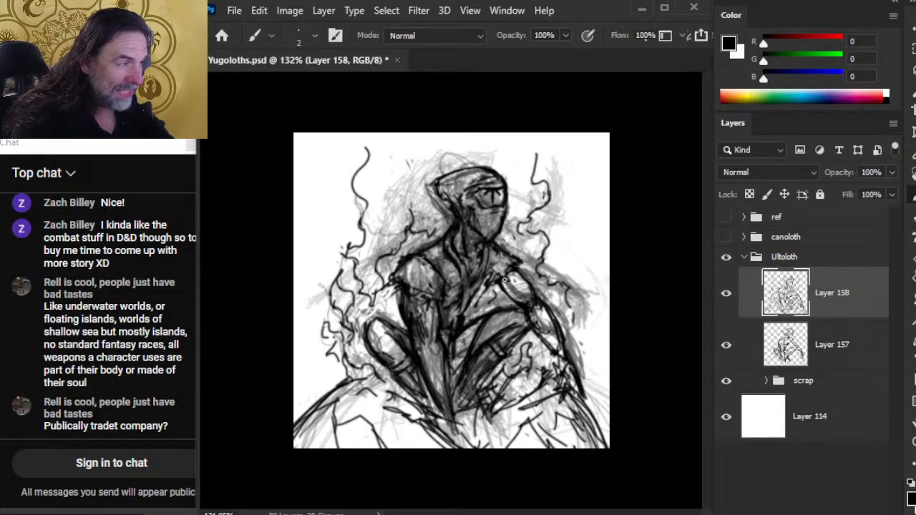
key("e")
key("b")
left_click_drag(486, 284, 467, 314)
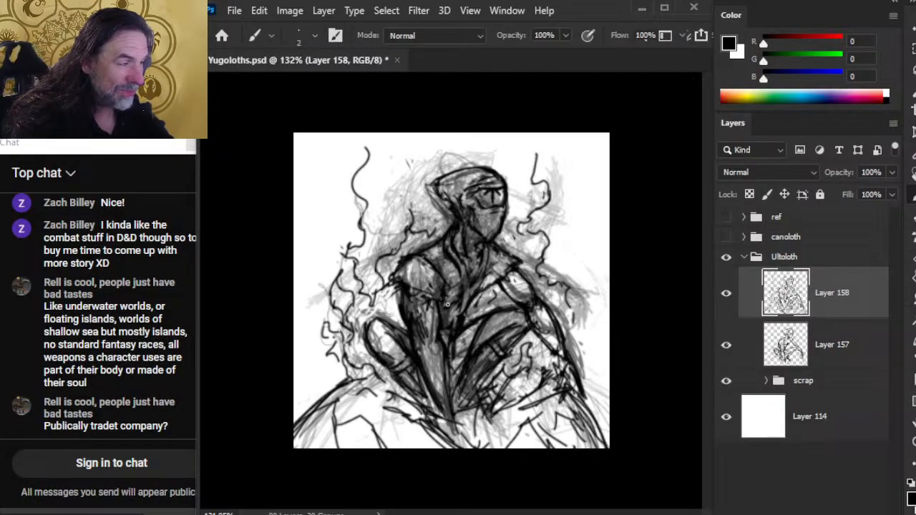
key("e")
key("b")
key("e")
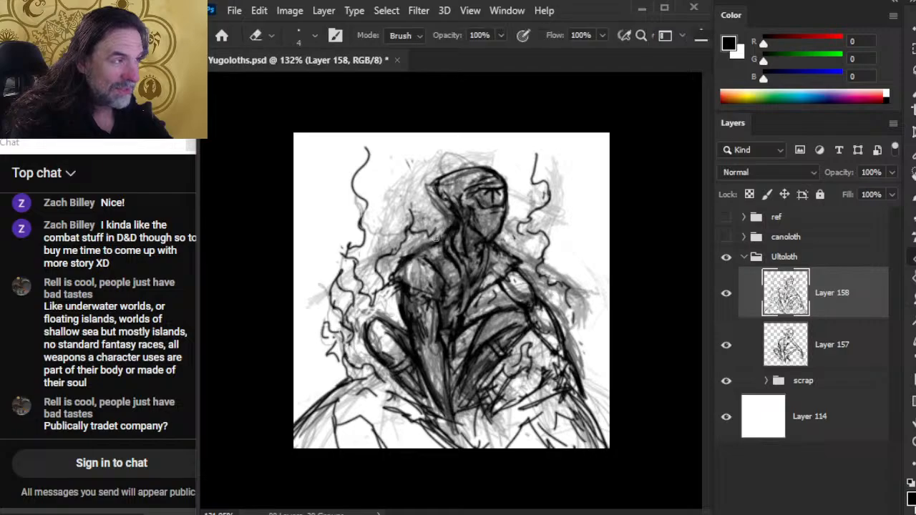
Darken the back of the neck below the hood and tidy the collar line under the chin.
key("b")
left_click_drag(445, 215, 451, 240)
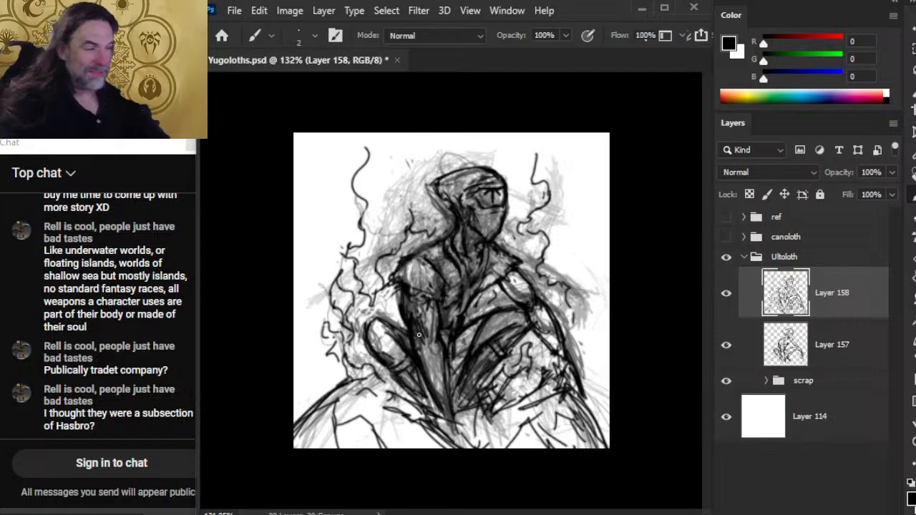
key("e")
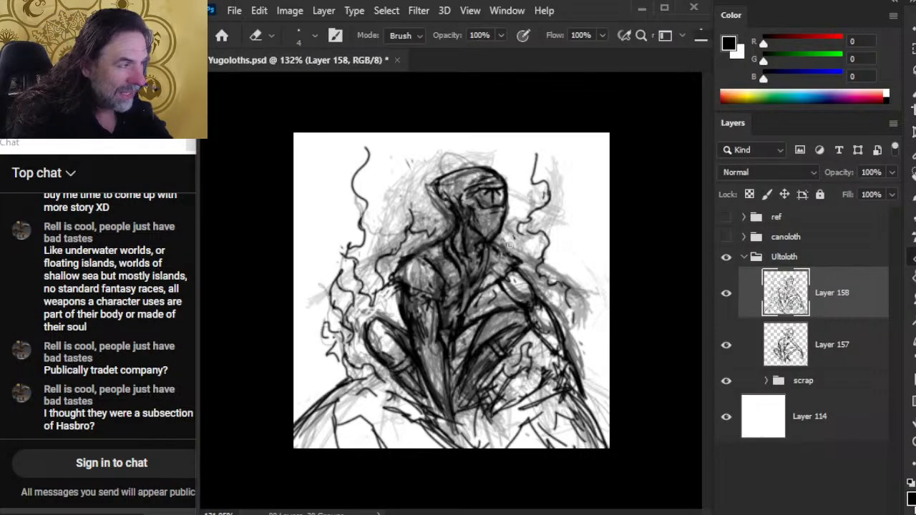
key("b")
key("e")
key("b")
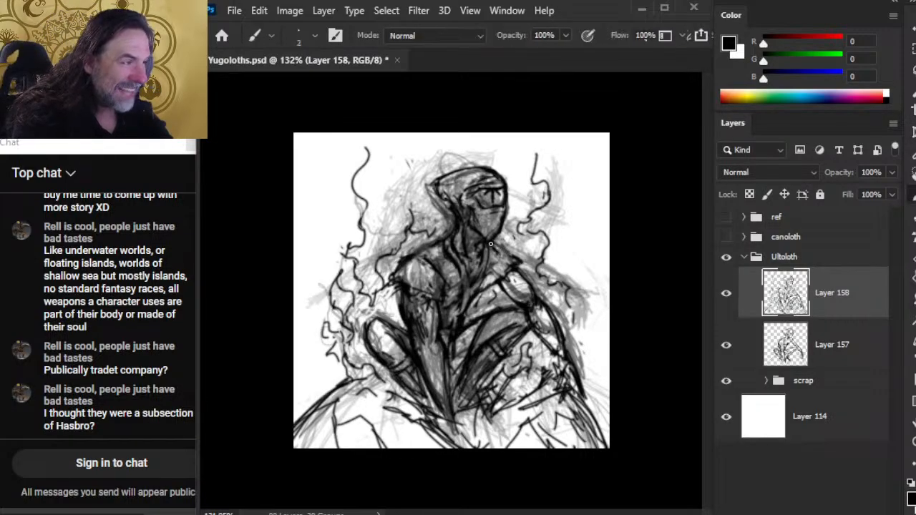
key("e")
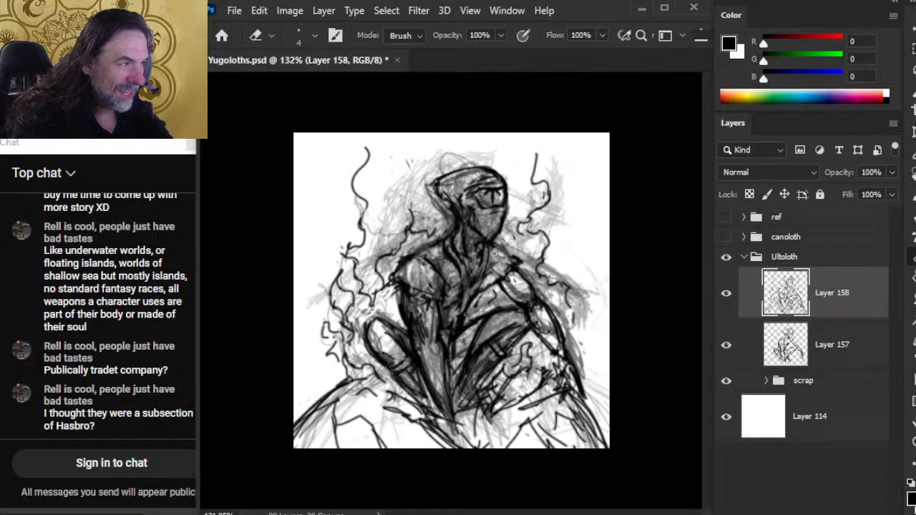
Rework the collar edge running from below the chin down the right side of the neck opening with short brush and eraser strokes.
key("b")
key("e")
key("b")
mouse_move(499, 255)
left_mouse_down()
mouse_move(488, 273)
mouse_move(500, 279)
mouse_move(489, 273)
left_mouse_up()
key("e")
key("b")
key("e")
key("b")
key("e")
key("b")
key("e")
key("b")
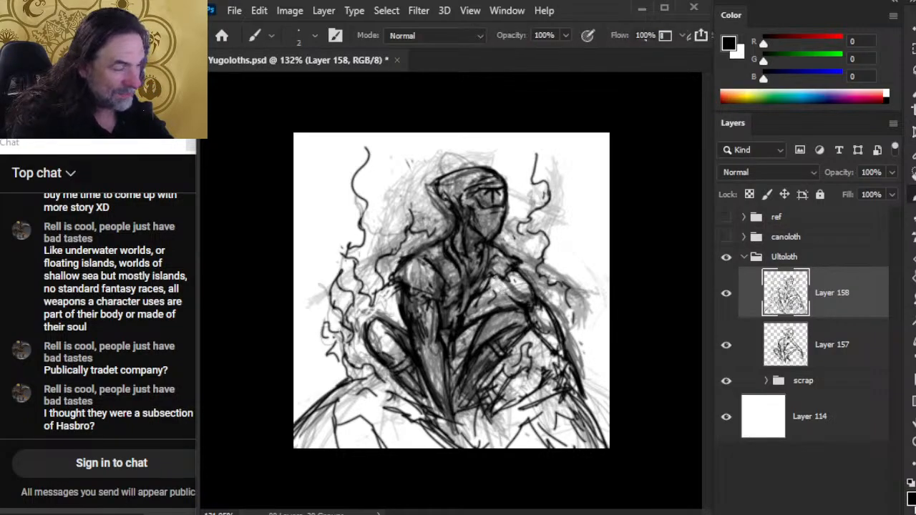
key("e")
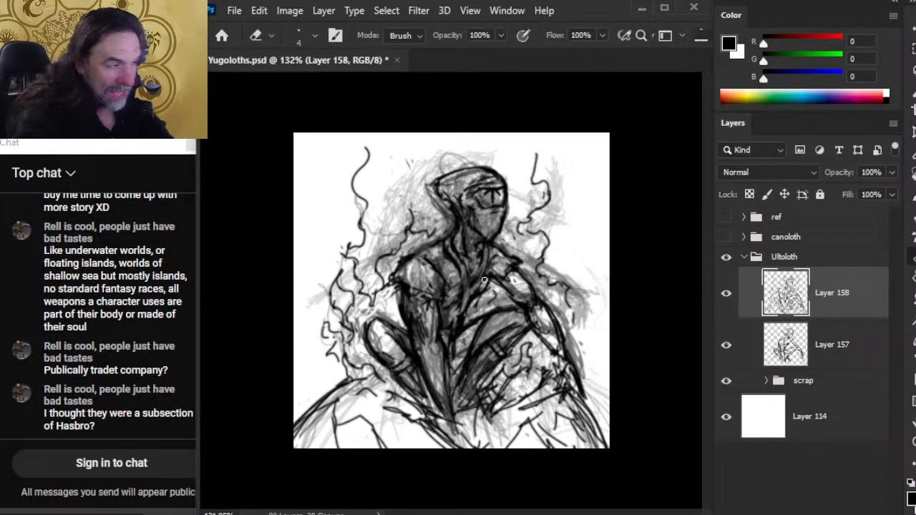
Sharpen the folds converging at the centre of the chest by alternating fine brush lines with small erasures.
key("b")
key("e")
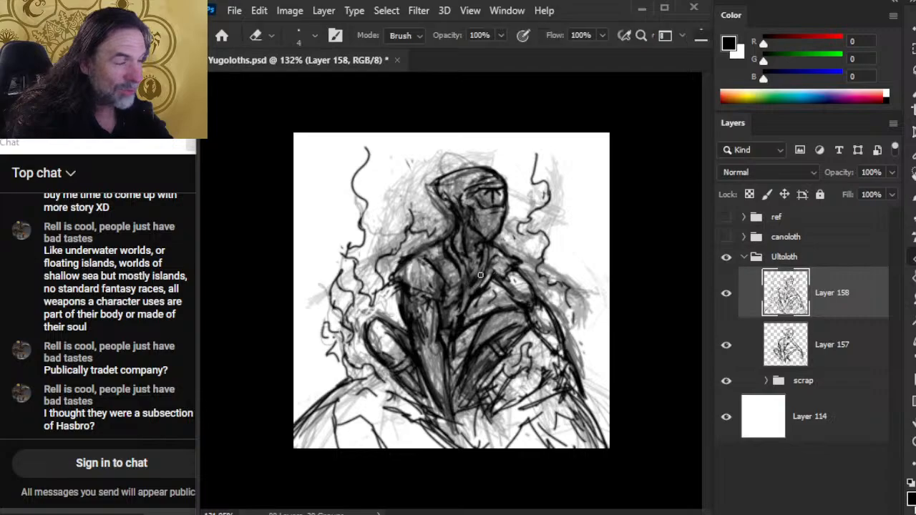
key("b")
key("e")
key("b")
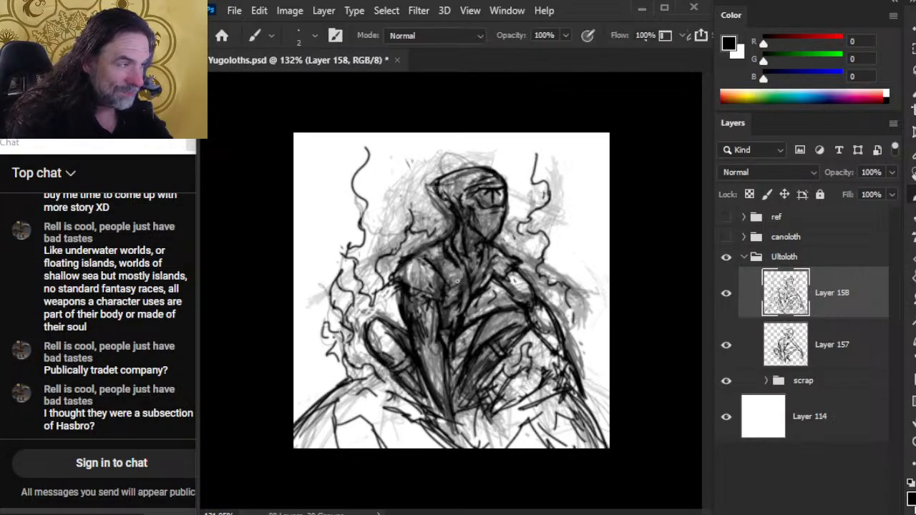
key("e")
key("b")
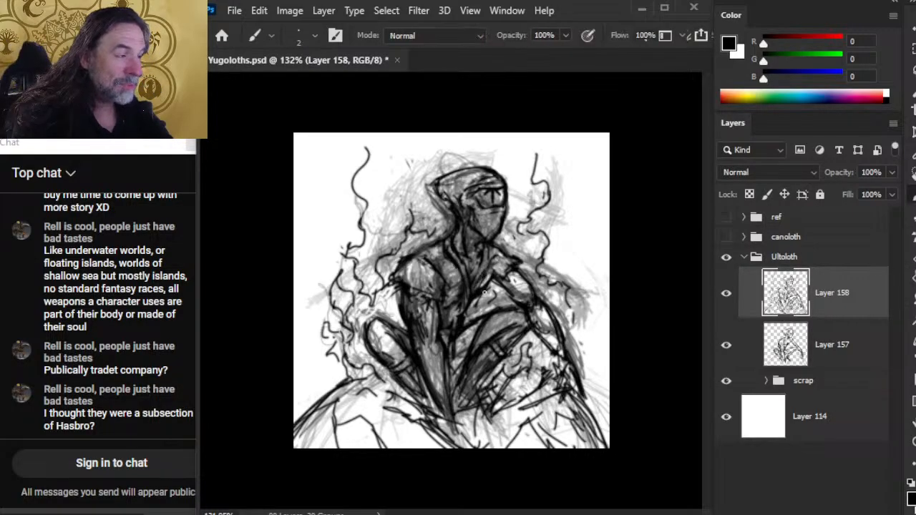
key("e")
key("b")
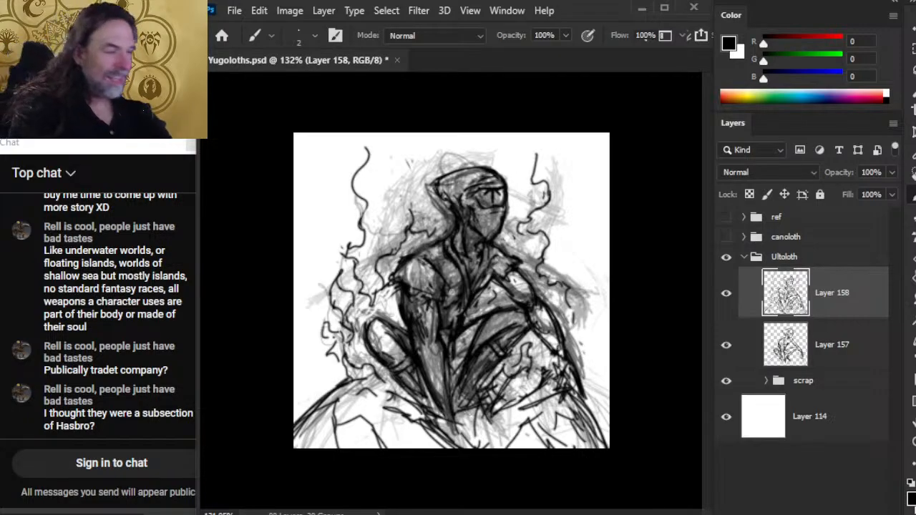
Clean up the diagonal fold crossing the right side of the chest and lighten the area beneath it.
key("e")
key("b")
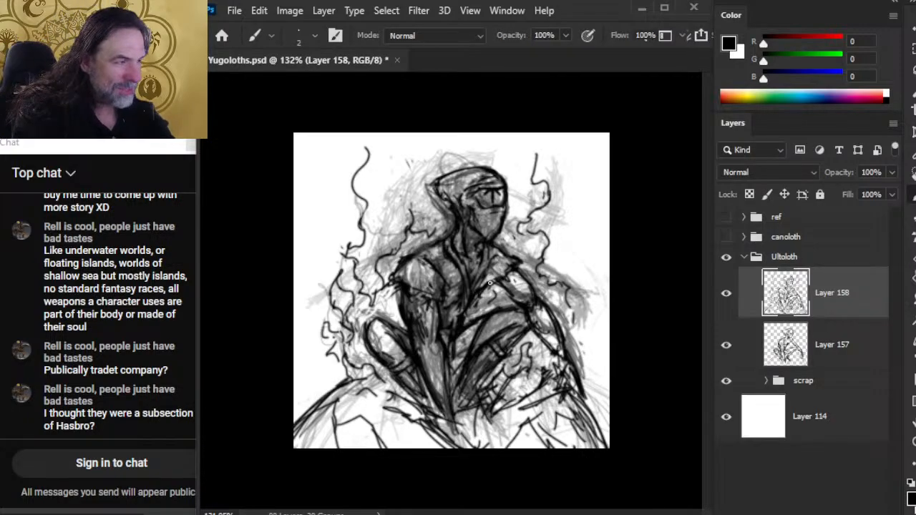
key("e")
key("b")
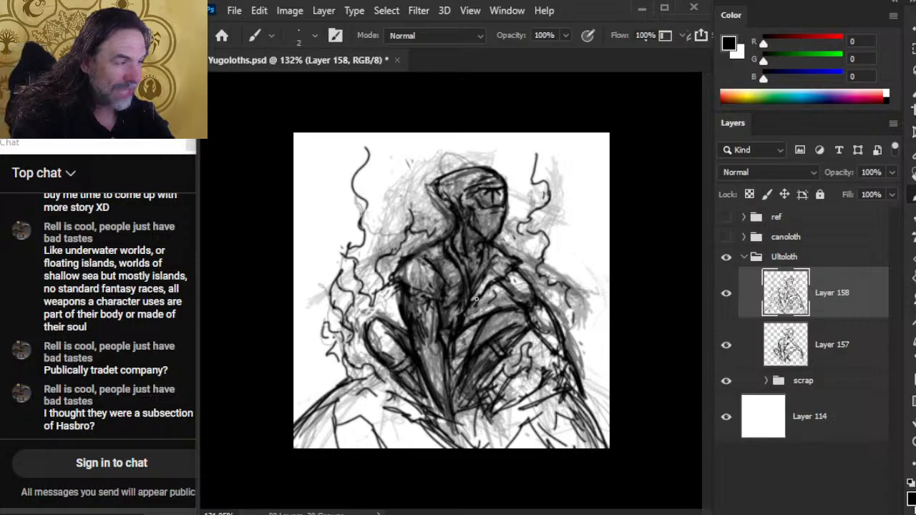
key("e")
key("b")
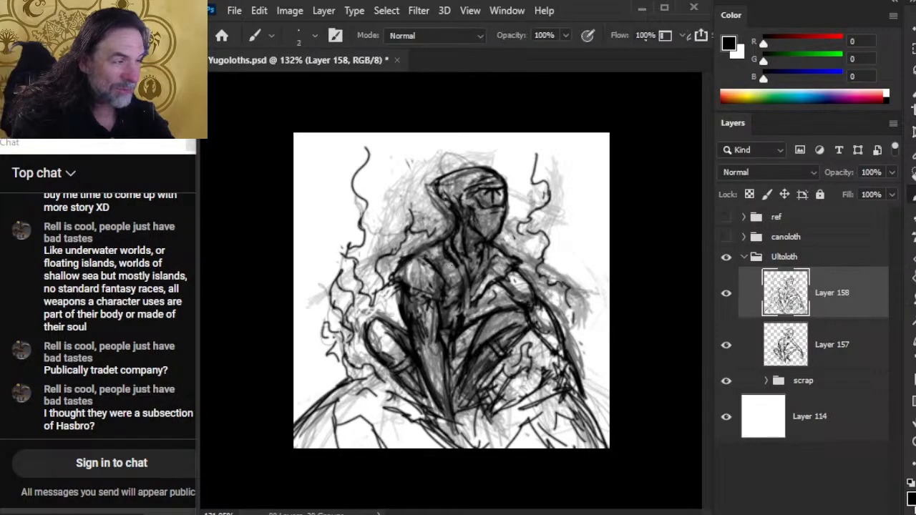
key("e")
key("b")
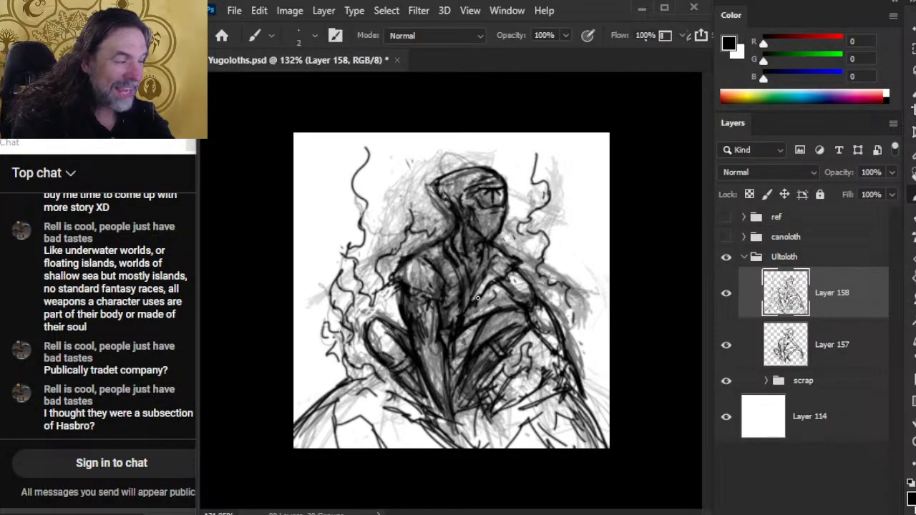
key("e")
key("b")
key("e")
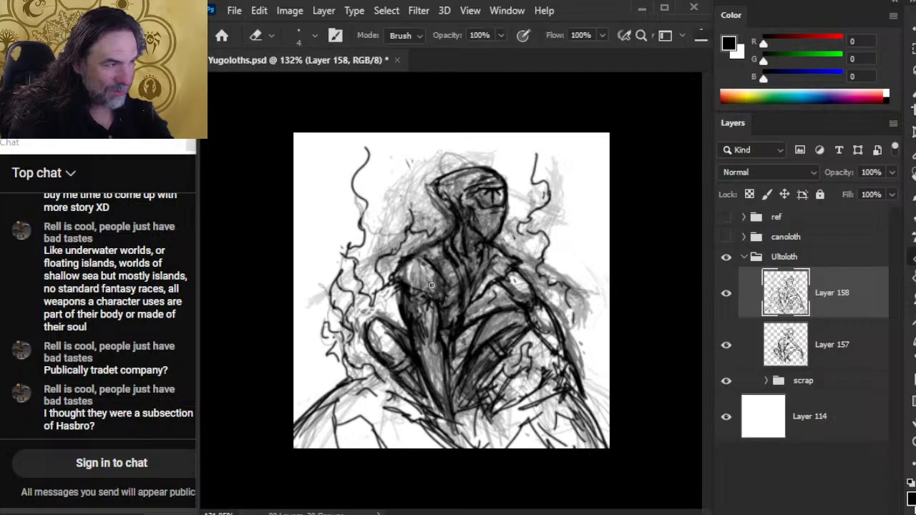
Refine the lines where the left-side shoulder meets the chest and the top of the upper arm.
key("b")
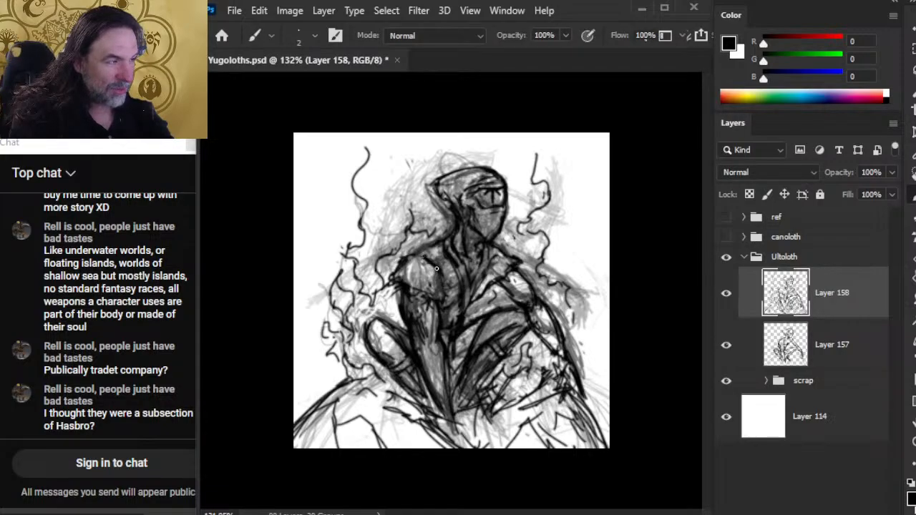
key("e")
key("b")
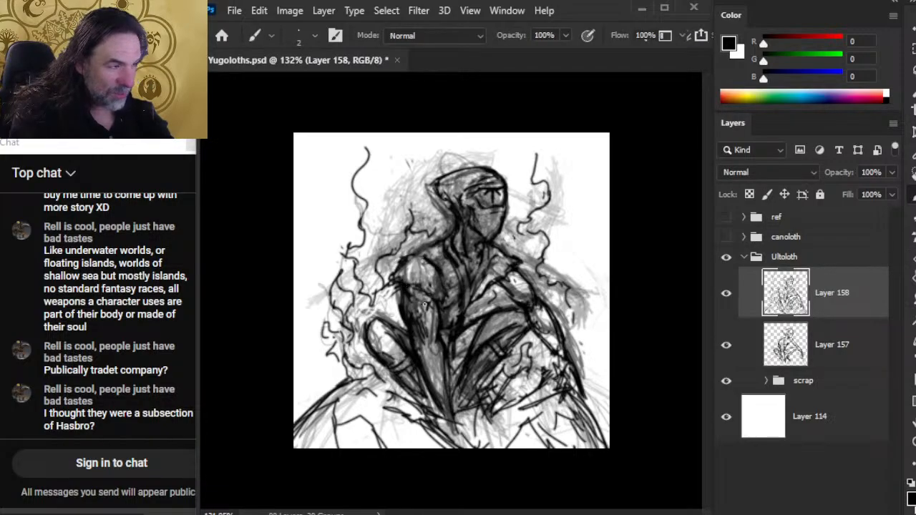
key("e")
key("b")
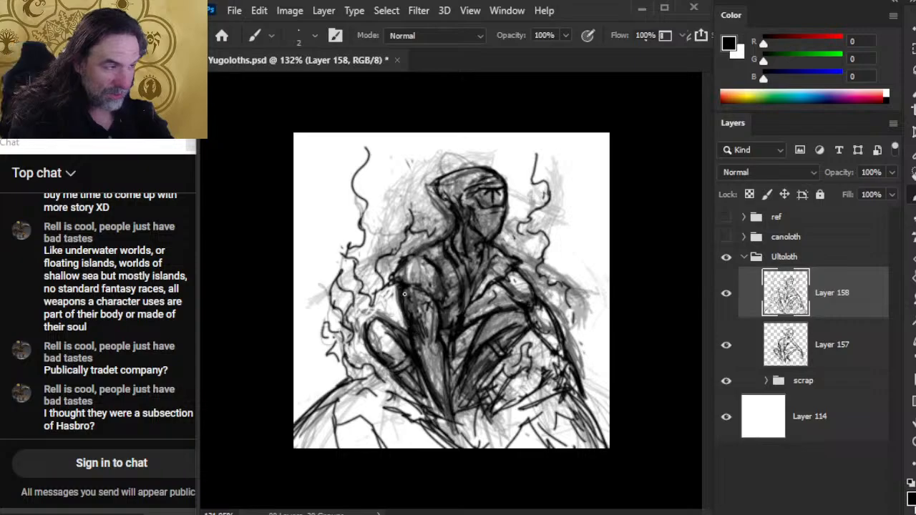
Erase part of the lower sleeve edge across the left-side upper arm and redraw it with thinner lines.
key("e")
mouse_move(418, 288)
left_mouse_down()
mouse_move(443, 306)
mouse_move(453, 297)
left_mouse_up()
key("b")
key("e")
key("b")
key("e")
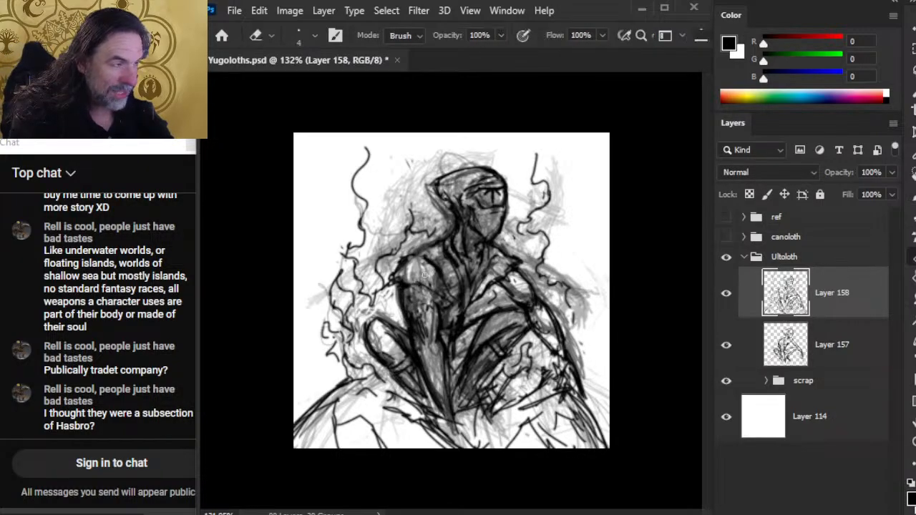
Redraw the top line of the left-side shoulder where it rises toward the neck.
key("b")
mouse_move(412, 253)
left_mouse_down()
mouse_move(454, 225)
mouse_move(435, 240)
left_mouse_up()
key("e")
key("b")
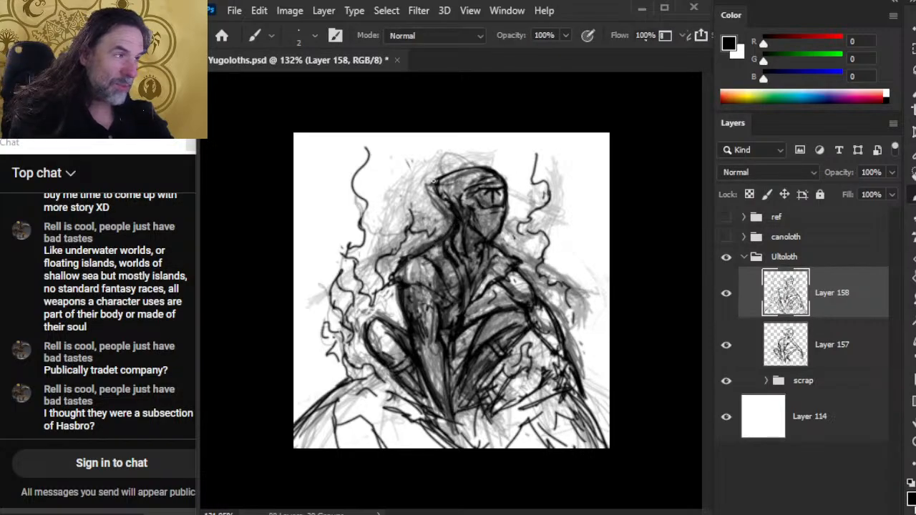
Tidy the back and upper outline of the hood and darken its inner edge beside the jaw.
key("e")
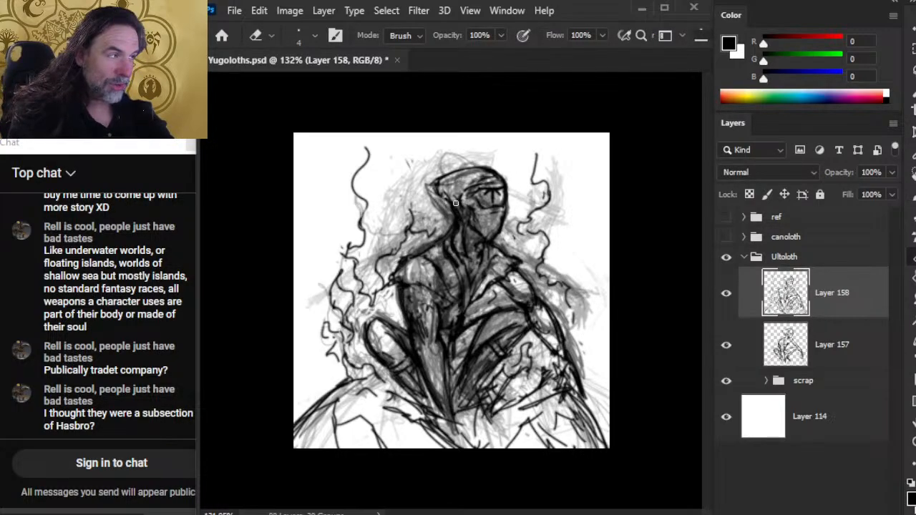
key("b")
mouse_move(455, 207)
left_mouse_down()
mouse_move(442, 196)
mouse_move(432, 206)
mouse_move(439, 191)
mouse_move(454, 205)
left_mouse_up()
key("e")
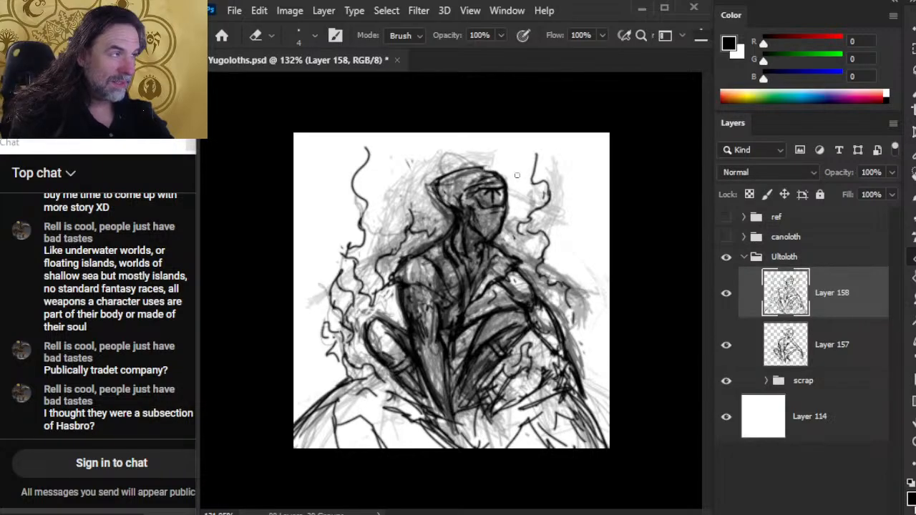
key("b")
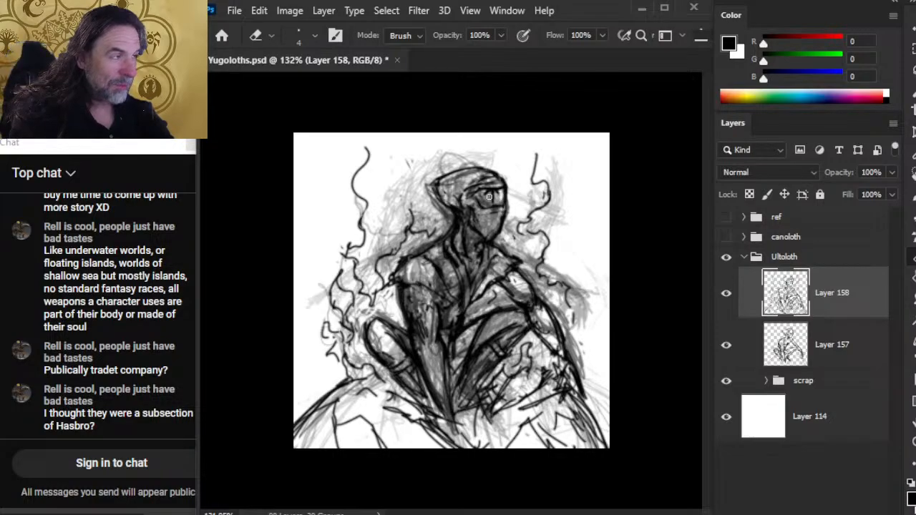
Redraw the eye inside the face opening with a rounded pupil in place of the T-shaped mark.
key("b")
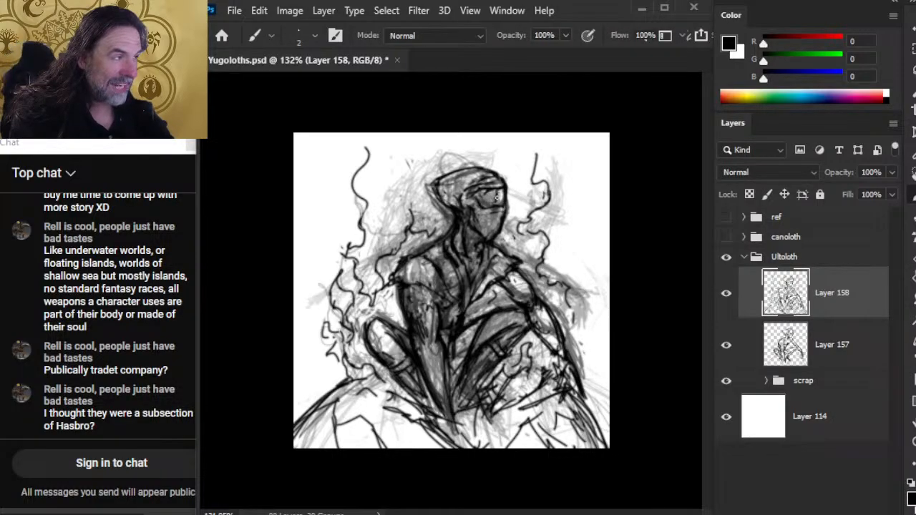
left_click_drag(494, 190, 489, 197)
key("e")
key("b")
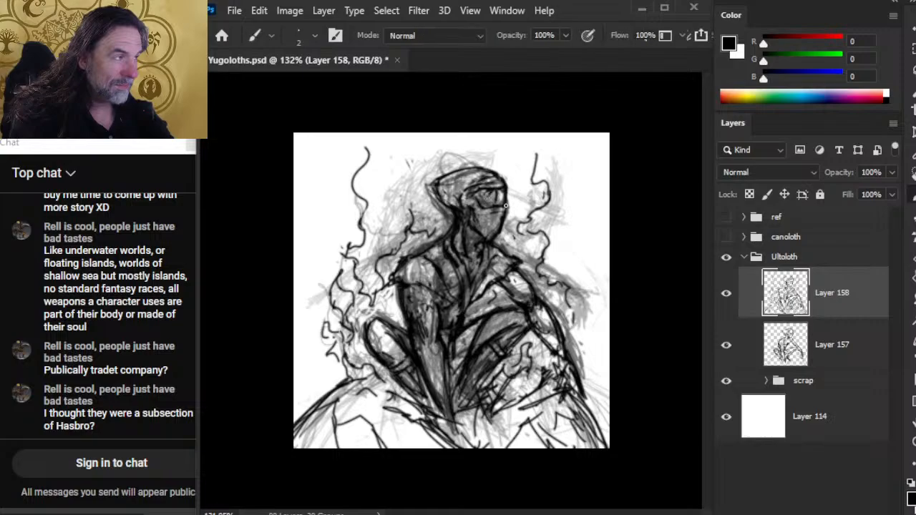
key("e")
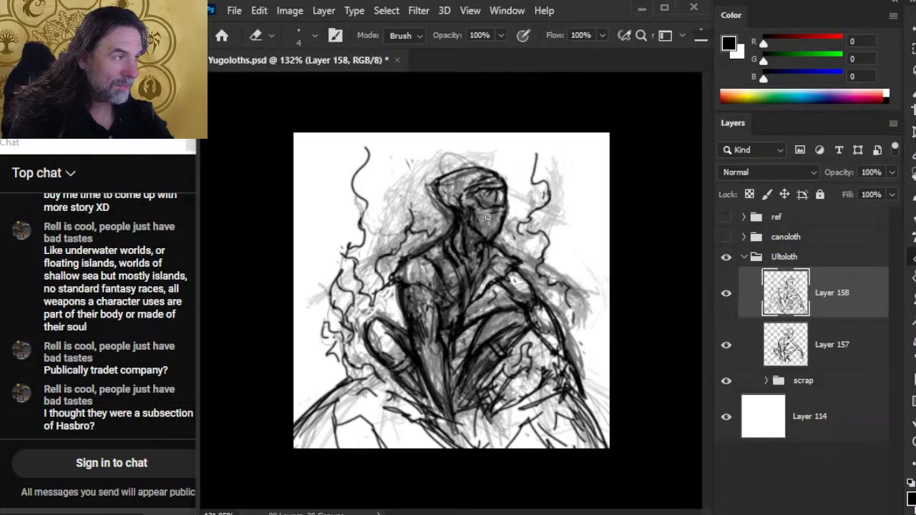
Curve the lower rim of the eye socket and clean the facial outline down to the chin.
key("b")
left_click_drag(479, 208, 499, 215)
key("e")
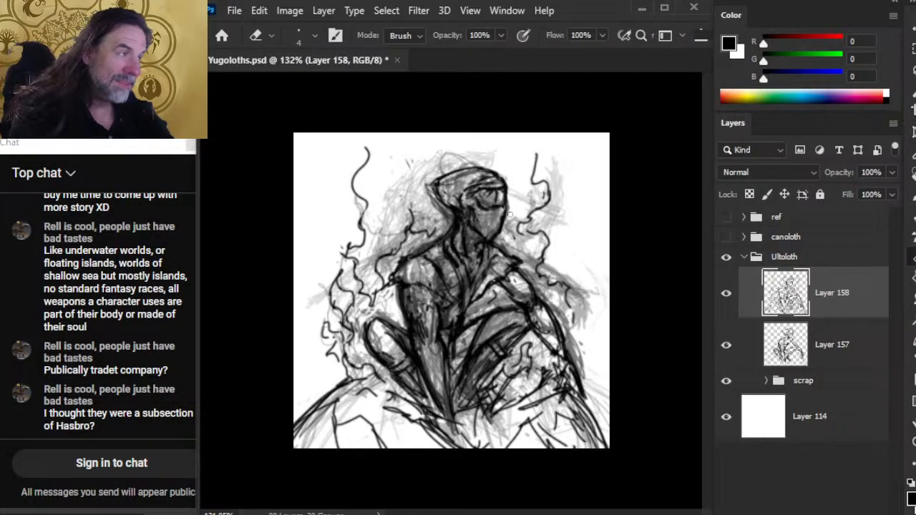
key("b")
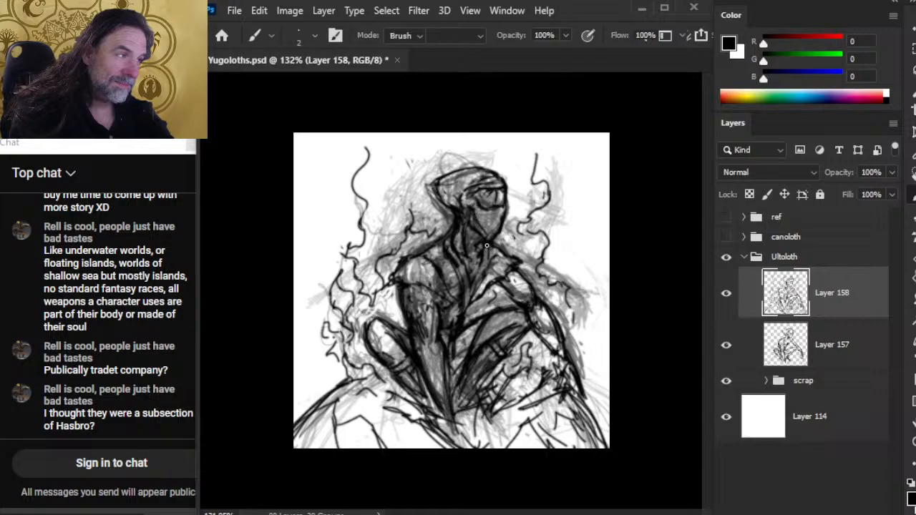
key("b")
key("e")
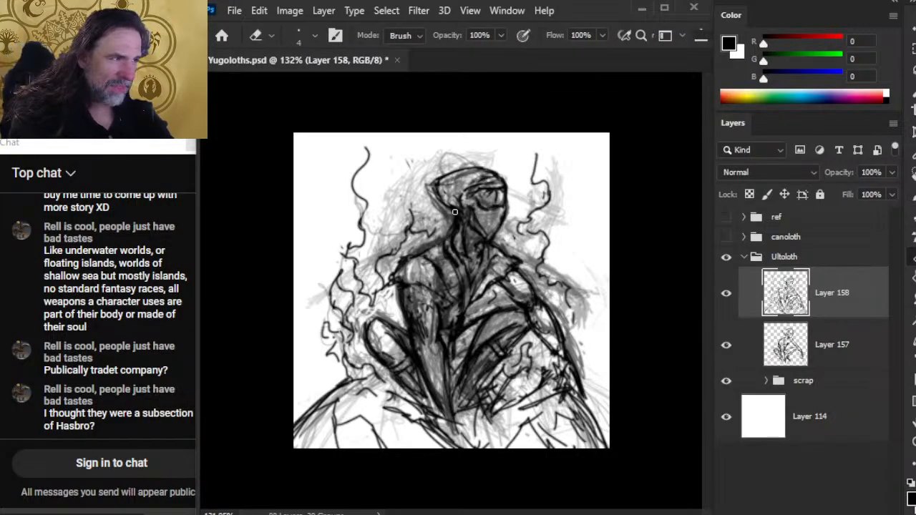
Touch up the left-side sleeve and thin the fold lines below the right-side shoulder.
key("b")
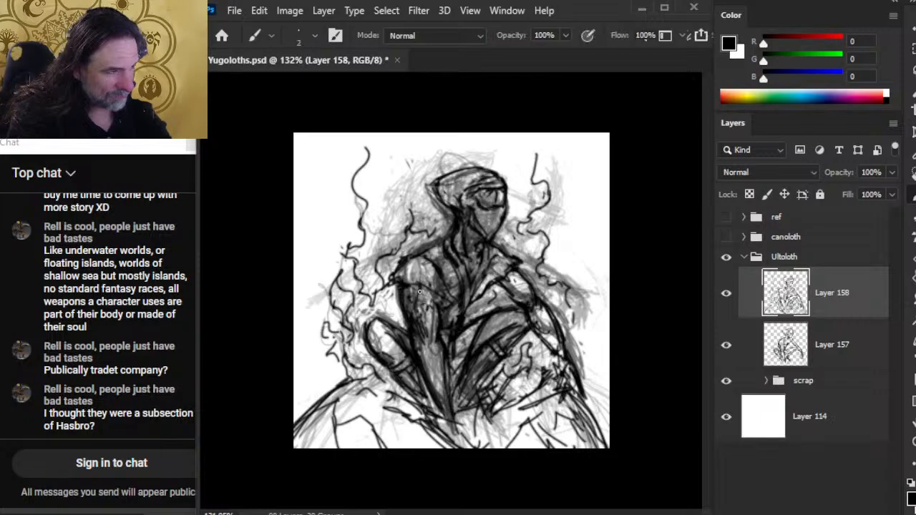
key("e")
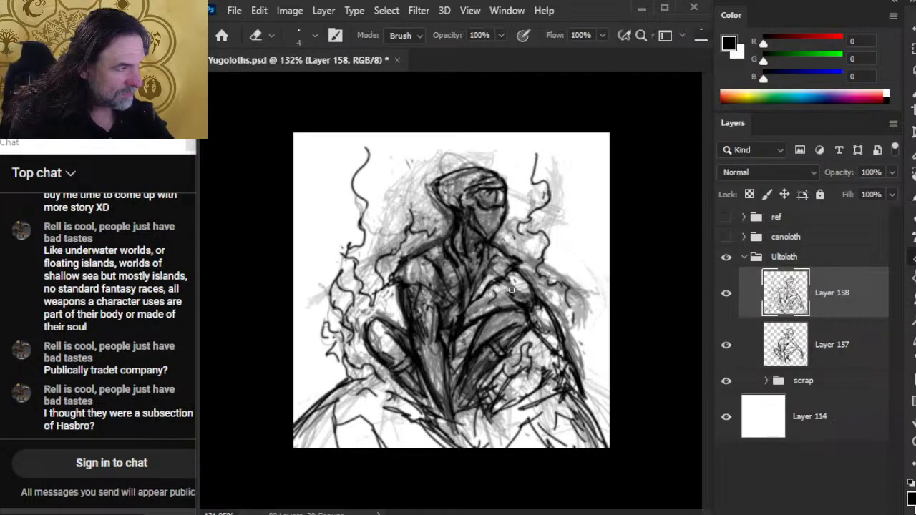
key("b")
key("e")
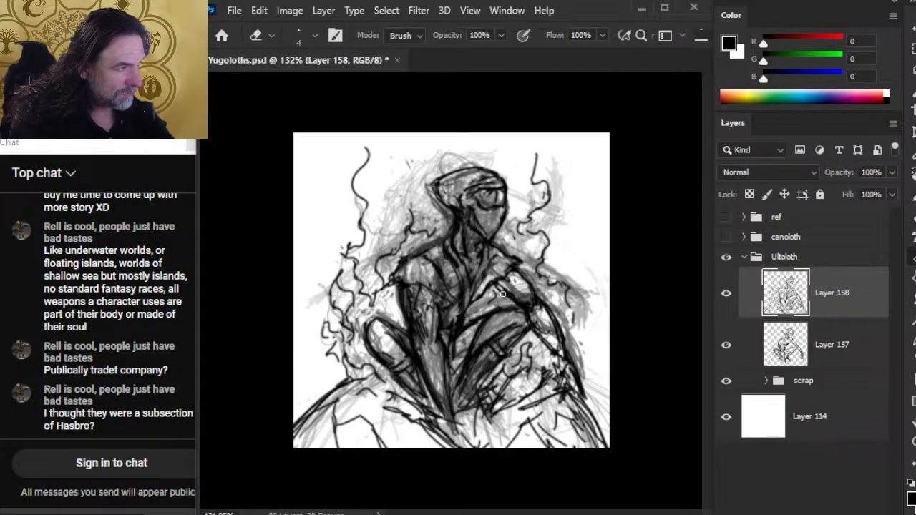
key("b")
key("e")
key("b")
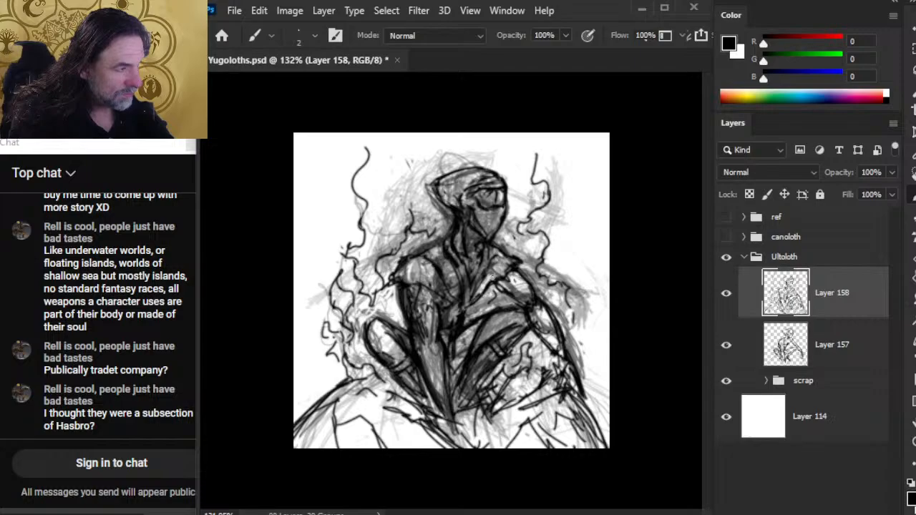
Draw long folds from the waist down between the legs and add short fold lines on the right-side thigh.
mouse_move(472, 306)
left_mouse_down()
mouse_move(488, 322)
mouse_move(465, 333)
mouse_move(508, 304)
mouse_move(460, 334)
mouse_move(465, 340)
mouse_move(484, 316)
mouse_move(454, 372)
left_mouse_up()
key("e")
key("b")
mouse_move(475, 343)
left_mouse_down()
mouse_move(497, 316)
mouse_move(480, 347)
mouse_move(505, 325)
mouse_move(490, 335)
left_mouse_up()
key("e")
key("b")
Thin the heavy lines on the left-side knee with the eraser.
key("e")
mouse_move(386, 318)
left_mouse_down()
mouse_move(401, 309)
mouse_move(380, 326)
mouse_move(402, 337)
left_mouse_up()
key("b")
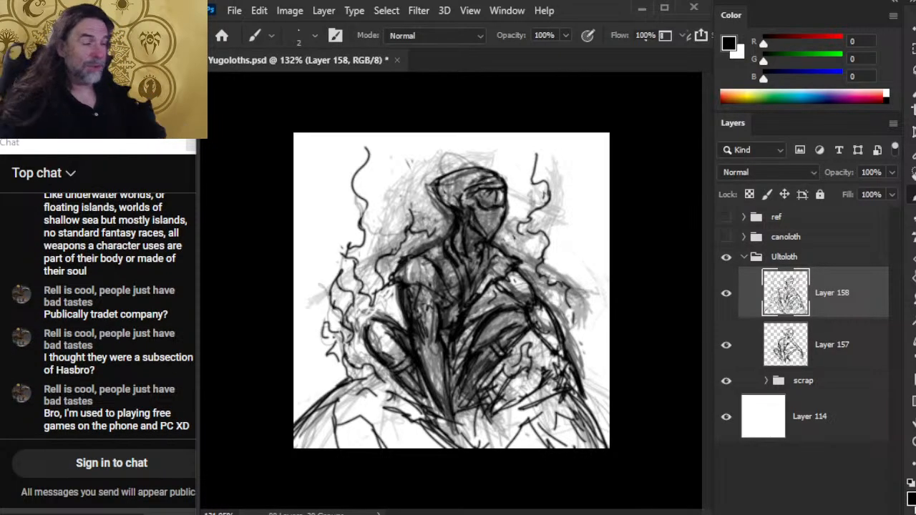
Erase the heavy outline of the rock slope below the right-side hand and sketch in finer contour strokes.
key("e")
mouse_move(599, 422)
left_mouse_down()
mouse_move(577, 404)
mouse_move(598, 436)
mouse_move(563, 392)
left_mouse_up()
key("b")
key("e")
left_click_drag(595, 445, 564, 395)
key("b")
mouse_move(601, 443)
left_mouse_down()
mouse_move(559, 385)
mouse_move(588, 409)
mouse_move(565, 399)
mouse_move(602, 447)
left_mouse_up()
key("e")
key("b")
mouse_move(571, 397)
left_mouse_down()
mouse_move(591, 458)
mouse_move(600, 436)
mouse_move(578, 399)
left_mouse_up()
key("e")
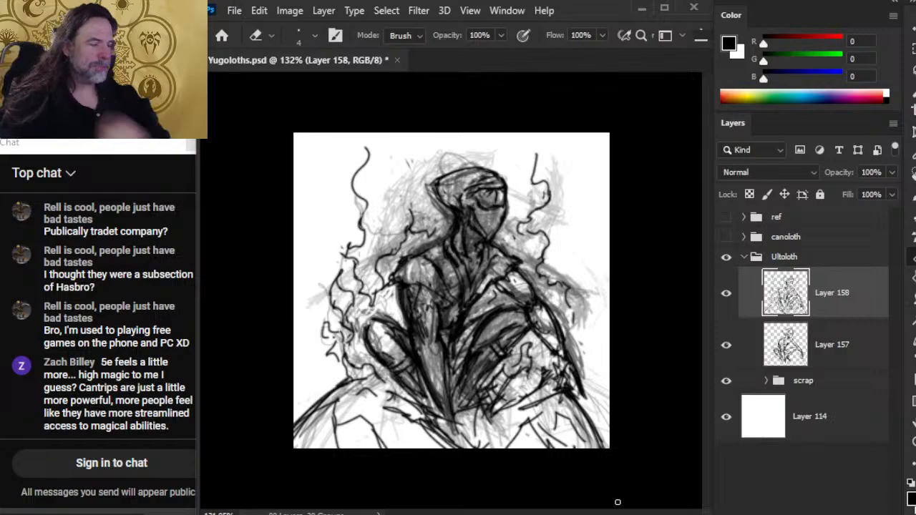
Clear the remaining rough marks on the right-side rock slope and redraw its edge down to the canvas bottom.
left_click_drag(603, 446, 576, 402)
mouse_move(604, 444)
left_mouse_down()
mouse_move(581, 408)
mouse_move(605, 442)
left_mouse_up()
key("b")
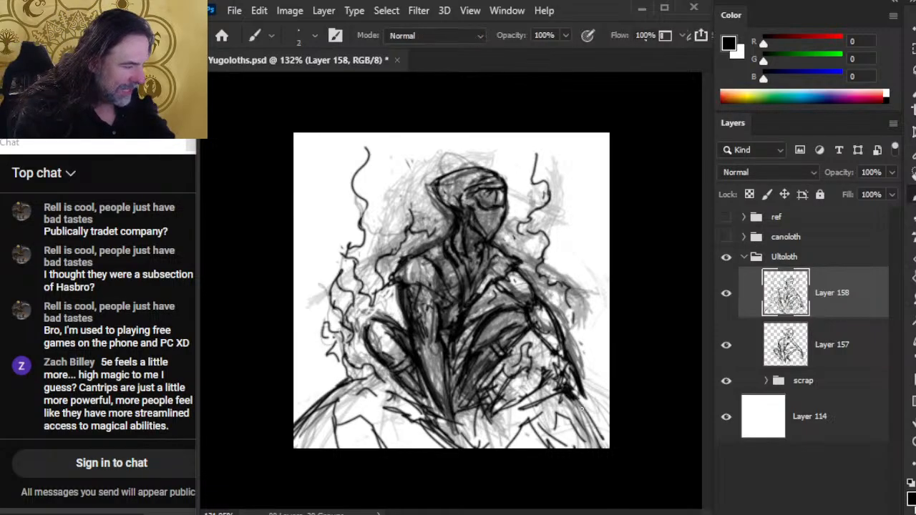
left_click_drag(568, 391, 605, 455)
key("e")
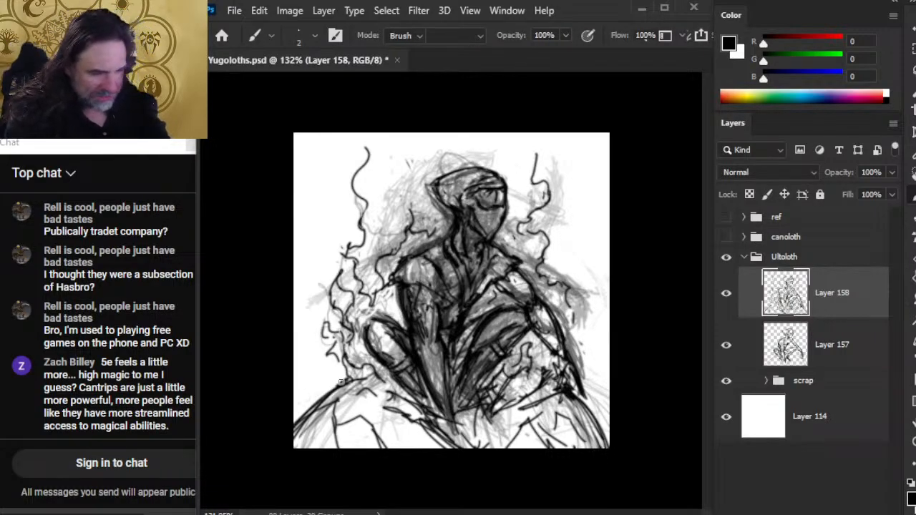
Thin the left-side rock slope's outline and redraw its contour from the canvas edge toward the foot.
left_click_drag(297, 421, 339, 381)
key("b")
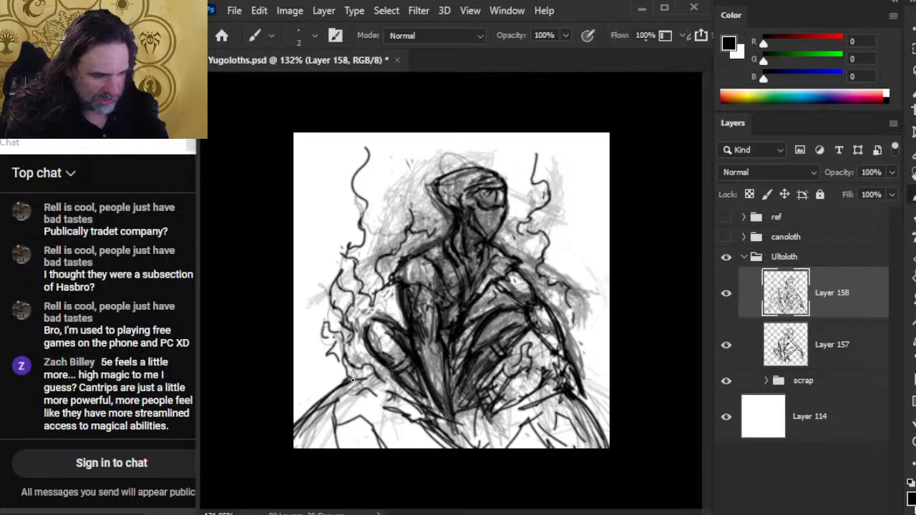
mouse_move(294, 435)
left_mouse_down()
mouse_move(344, 386)
mouse_move(379, 411)
mouse_move(376, 384)
mouse_move(407, 403)
left_mouse_up()
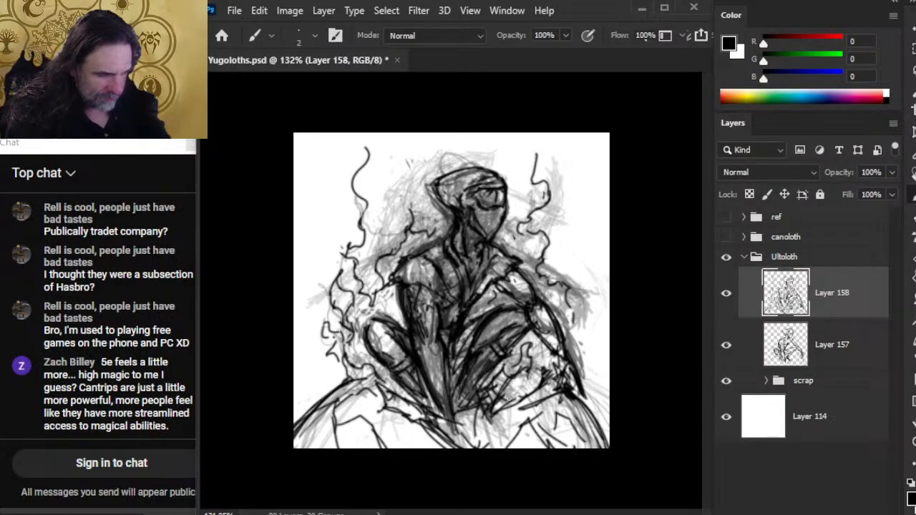
Rework the short strokes on the rock between the right-side shin and the hand with brush and eraser.
mouse_move(529, 387)
left_mouse_down()
mouse_move(543, 368)
mouse_move(537, 361)
mouse_move(513, 386)
mouse_move(528, 379)
mouse_move(528, 348)
mouse_move(528, 378)
mouse_move(547, 358)
left_mouse_up()
key("e")
key("b")
key("e")
key("b")
key("e")
key("b")
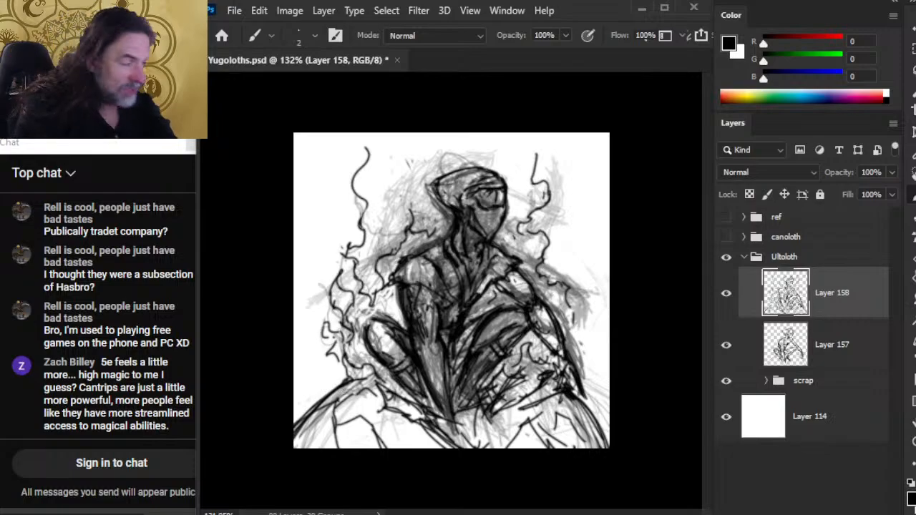
Erase rough lines along the underside of the right-side thigh and redraw the drapery strokes down to the foot.
key("e")
mouse_move(536, 327)
left_mouse_down()
mouse_move(517, 317)
mouse_move(523, 342)
mouse_move(468, 395)
left_mouse_up()
key("b")
key("e")
key("b")
mouse_move(498, 359)
left_mouse_down()
mouse_move(465, 398)
mouse_move(464, 386)
left_mouse_up()
mouse_move(536, 329)
left_mouse_down()
mouse_move(514, 348)
mouse_move(527, 332)
mouse_move(548, 344)
left_mouse_up()
Redraw the outline where the right-side knee meets the forearm, cleaning the strokes with the eraser.
key("e")
key("b")
left_click_drag(527, 310, 534, 329)
mouse_move(528, 309)
left_mouse_down()
mouse_move(552, 349)
mouse_move(540, 333)
mouse_move(515, 353)
mouse_move(524, 341)
mouse_move(560, 340)
left_mouse_up()
key("e")
key("b")
key("e")
key("b")
Sketch contour strokes around the right-side wrist and lower forearm, trimming stray marks.
mouse_move(545, 350)
left_mouse_down()
mouse_move(561, 336)
mouse_move(548, 349)
mouse_move(566, 362)
left_mouse_up()
key("e")
key("b")
left_click_drag(565, 349, 558, 334)
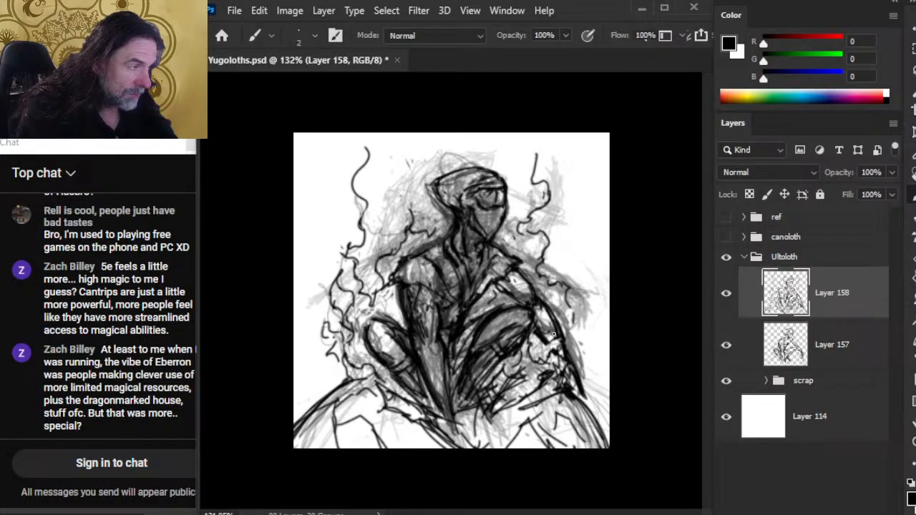
key("e")
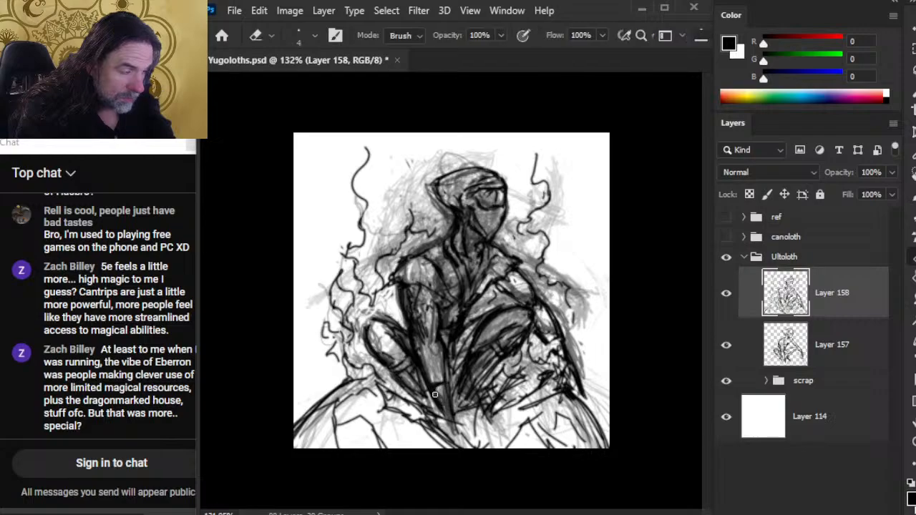
Draw the wrist band on the left-side arm and tidy the forearm lines above it.
key("b")
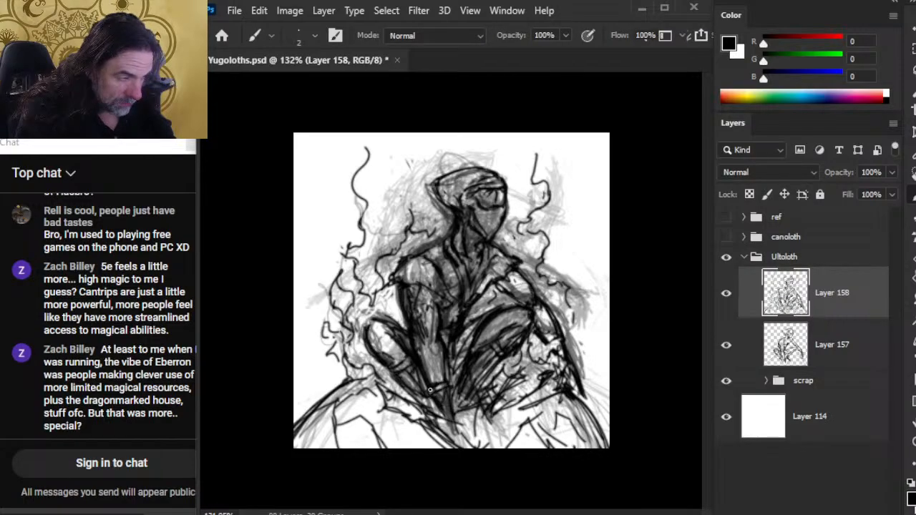
key("e")
key("b")
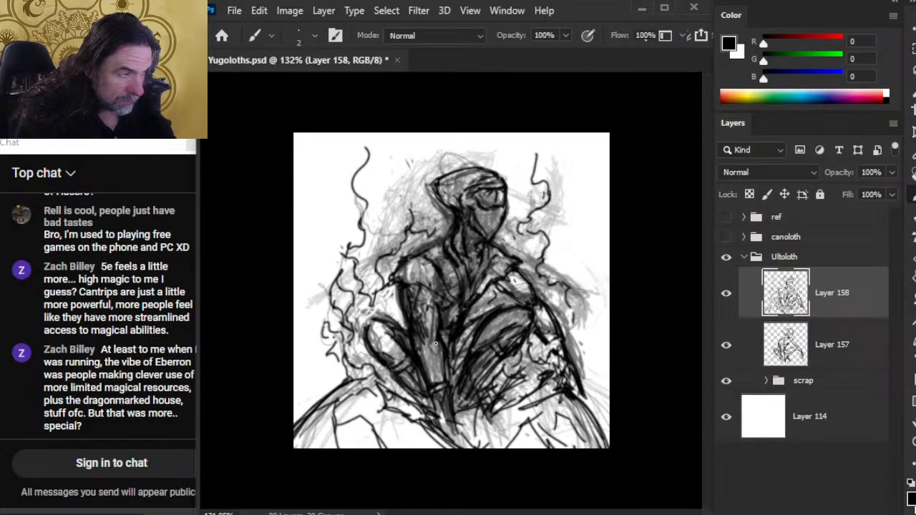
key("e")
key("b")
Touch up the inner edge of the left-side knee and save the document.
mouse_move(404, 318)
left_mouse_down()
mouse_move(415, 350)
mouse_move(405, 316)
left_mouse_up()
mouse_move(408, 332)
left_mouse_down()
mouse_move(389, 317)
mouse_move(399, 335)
mouse_move(386, 319)
mouse_move(389, 328)
mouse_move(370, 323)
mouse_move(404, 331)
left_mouse_up()
key("e")
key("b")
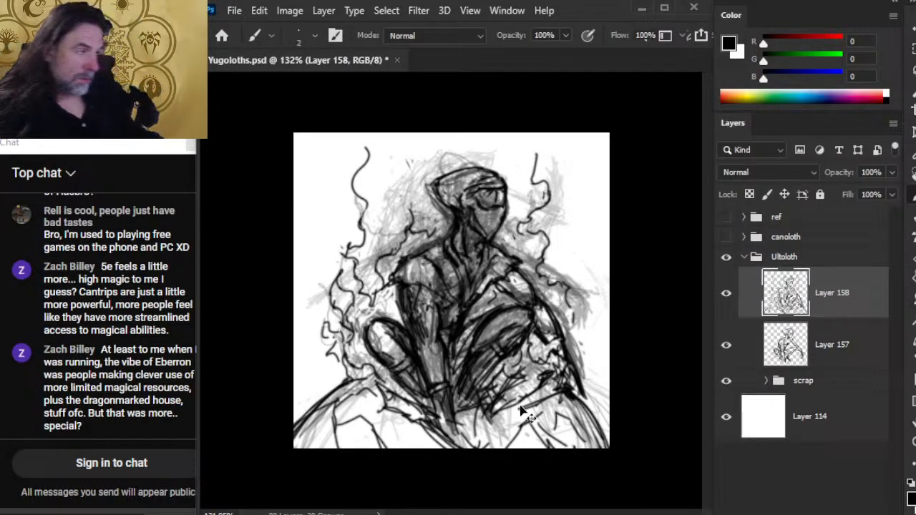
key("ctrl+s")
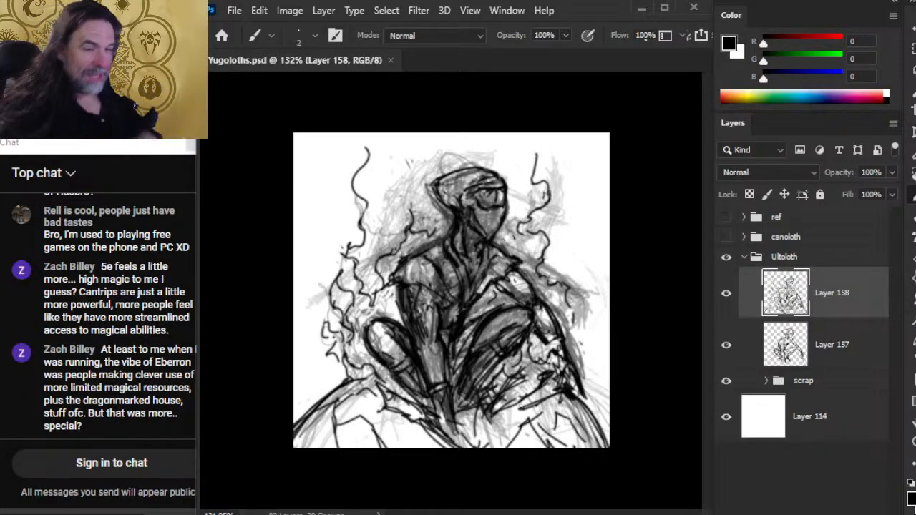
Thin the heavy shading on the left-side upper arm and redraw its outer edge below the shoulder.
key("e")
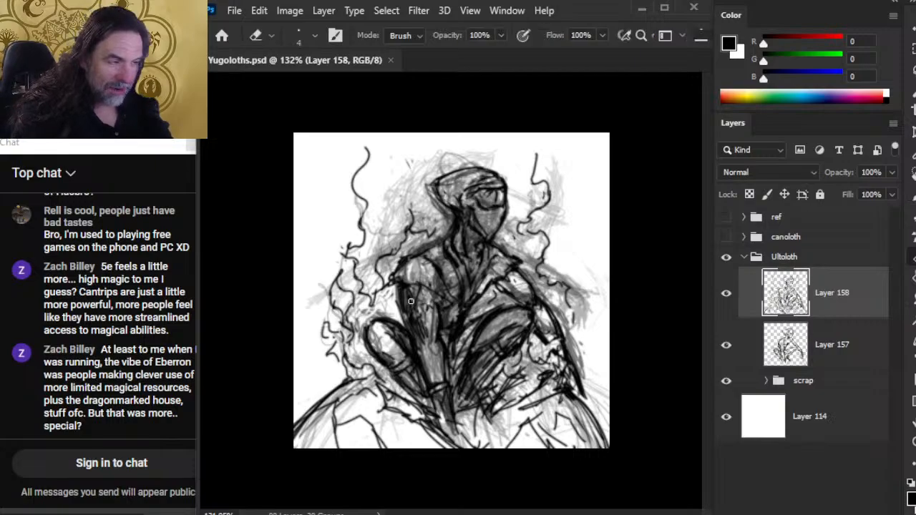
left_click_drag(411, 299, 404, 328)
key("b")
mouse_move(399, 277)
left_mouse_down()
mouse_move(401, 323)
mouse_move(392, 294)
left_mouse_up()
key("e")
key("b")
Erase stray marks at the left-side elbow and redraw the inner contour of the arm.
key("e")
mouse_move(422, 332)
left_mouse_down()
mouse_move(412, 307)
mouse_move(406, 319)
mouse_move(419, 343)
mouse_move(405, 302)
mouse_move(436, 328)
left_mouse_up()
key("b")
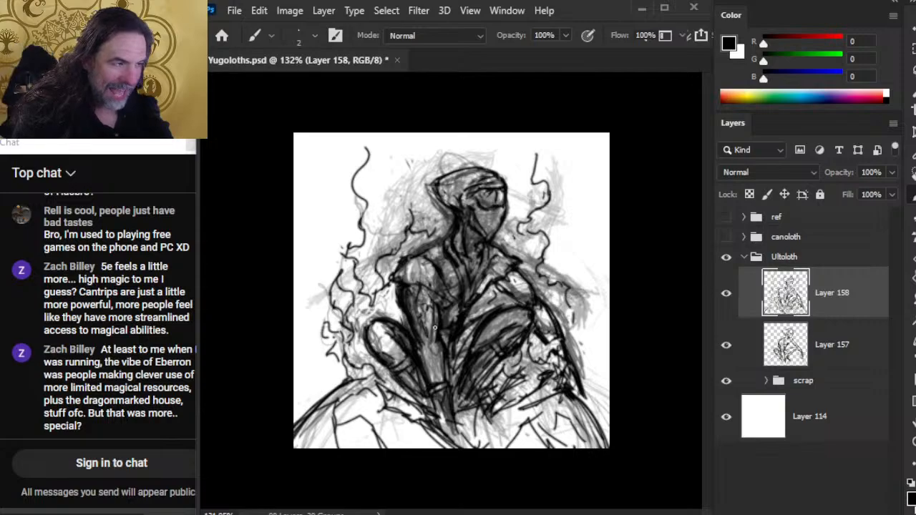
left_click_drag(429, 291, 435, 329)
key("e")
key("b")
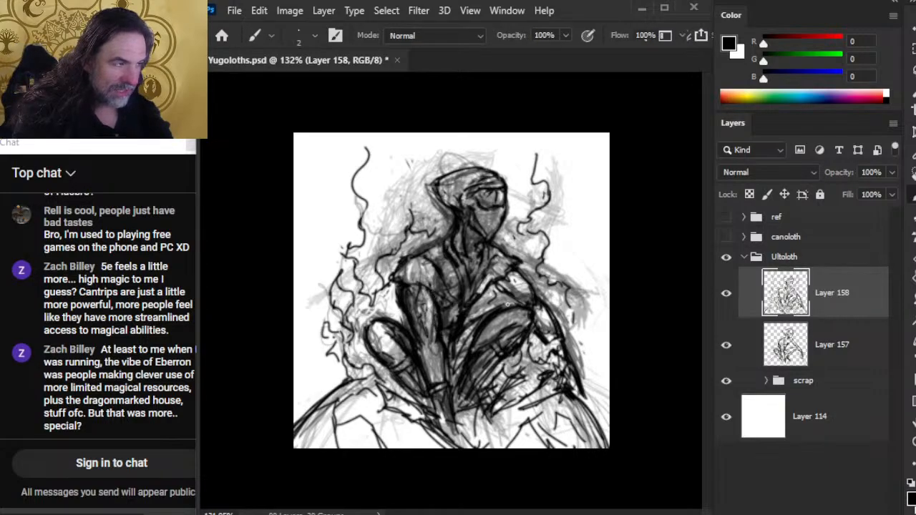
Clear the rough strokes under the right-side upper arm and redraw its lower contour toward the knee.
key("e")
mouse_move(498, 295)
left_mouse_down()
mouse_move(507, 290)
mouse_move(524, 305)
left_mouse_up()
key("b")
left_click_drag(490, 278, 532, 304)
key("e")
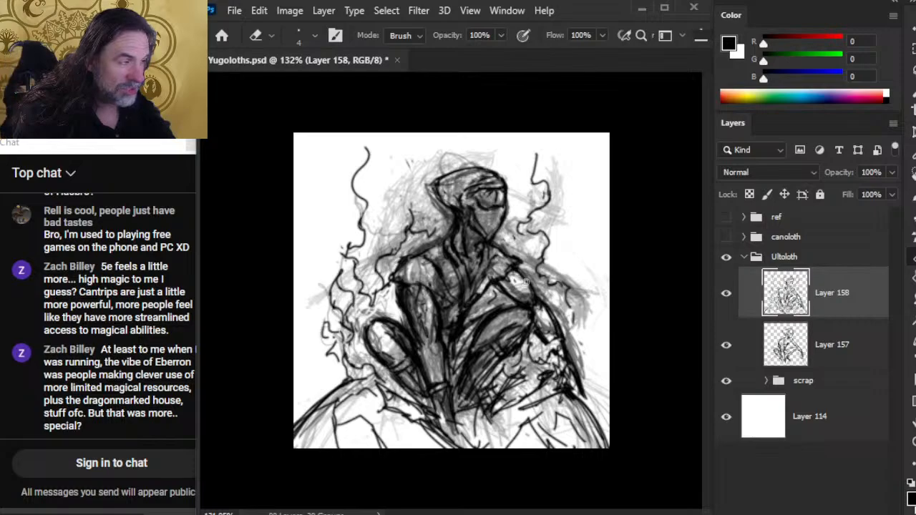
key("b")
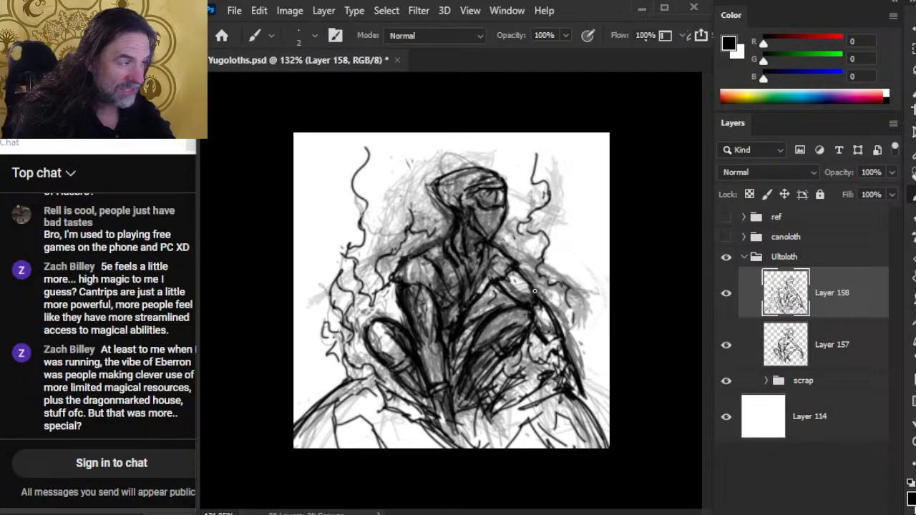
Erase the outer outline of the right-side upper arm and redraw it from the shoulder toward the elbow.
key("e")
left_click_drag(512, 269, 535, 296)
key("b")
mouse_move(523, 274)
left_mouse_down()
mouse_move(551, 322)
mouse_move(553, 346)
mouse_move(537, 315)
mouse_move(555, 358)
mouse_move(546, 349)
mouse_move(558, 339)
mouse_move(508, 285)
mouse_move(531, 308)
left_mouse_up()
key("e")
key("b")
Refine the right-side armpit line with short brush strokes and eraser trims.
key("e")
key("b")
key("e")
key("b")
left_click_drag(495, 278, 500, 291)
key("e")
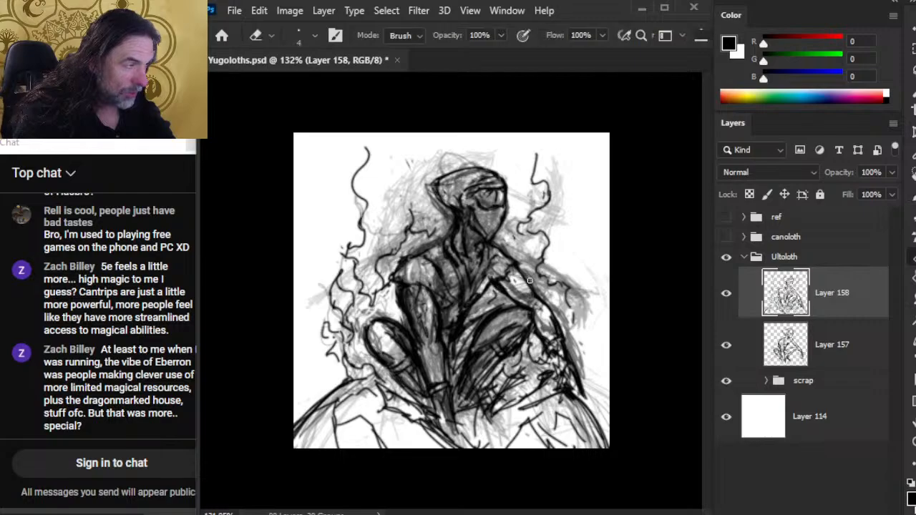
key("b")
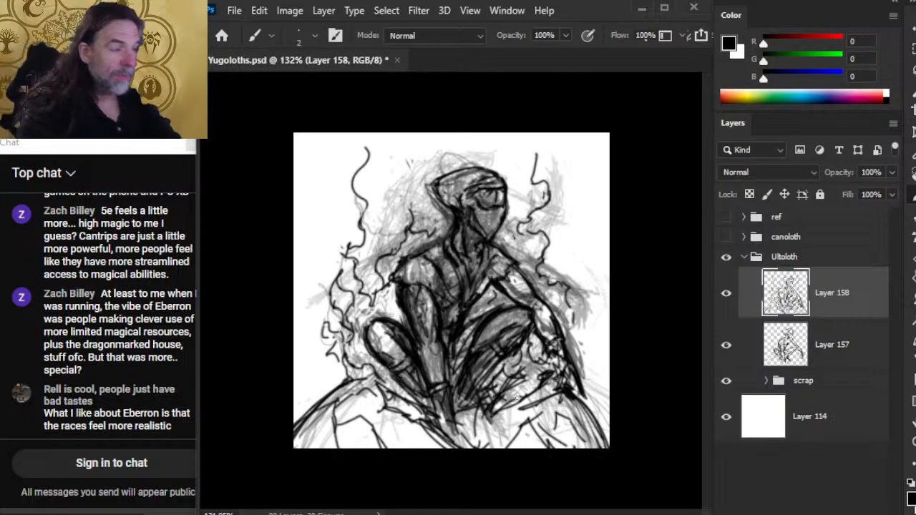
Clean up the left-side shoulder slope and redraw the chest line from the neck down the torso.
key("e")
mouse_move(422, 245)
left_mouse_down()
mouse_move(416, 254)
mouse_move(434, 249)
mouse_move(407, 261)
left_mouse_up()
key("b")
mouse_move(451, 233)
left_mouse_down()
mouse_move(432, 249)
mouse_move(452, 215)
mouse_move(455, 236)
mouse_move(401, 261)
mouse_move(409, 257)
mouse_move(404, 268)
mouse_move(449, 287)
left_mouse_up()
key("e")
key("b")
Refine the torso lines beside the left-side arm and trim the heavy marks at the right-side armpit.
key("e")
key("b")
key("e")
key("b")
key("e")
key("b")
key("e")
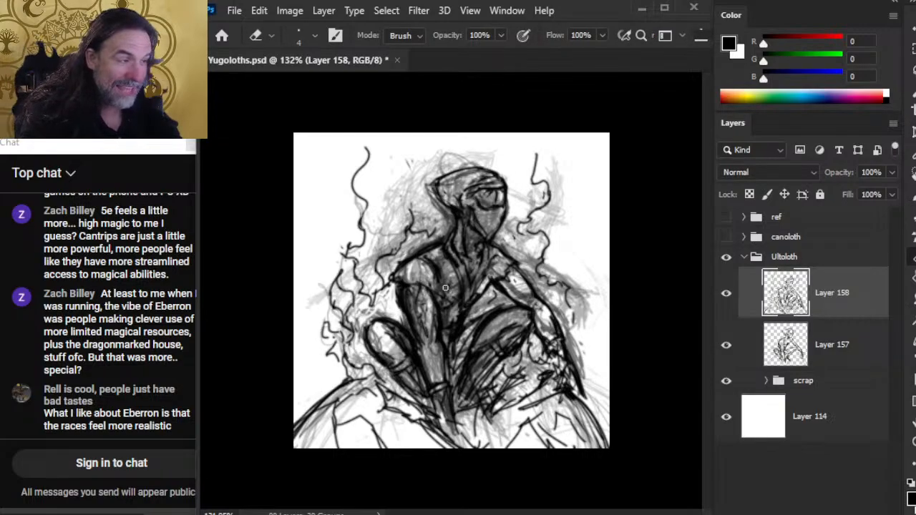
key("b")
key("e")
left_click_drag(499, 284, 495, 278)
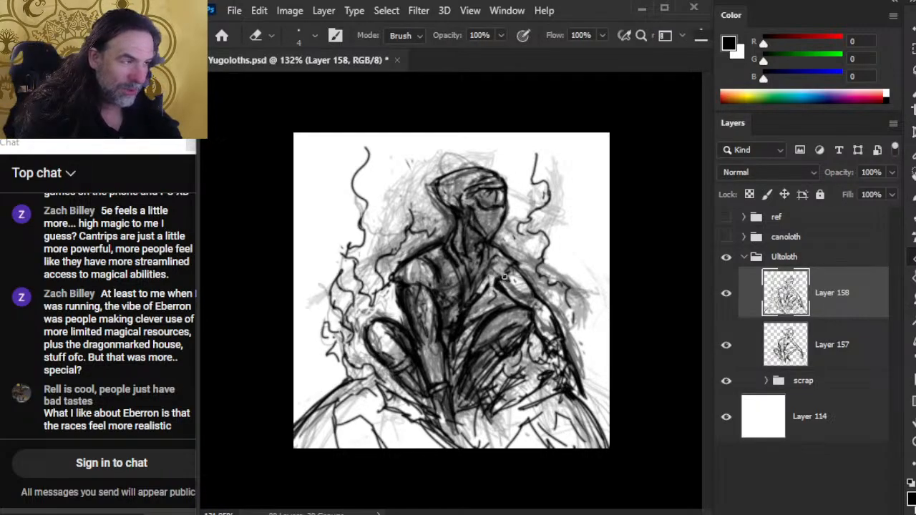
key("b")
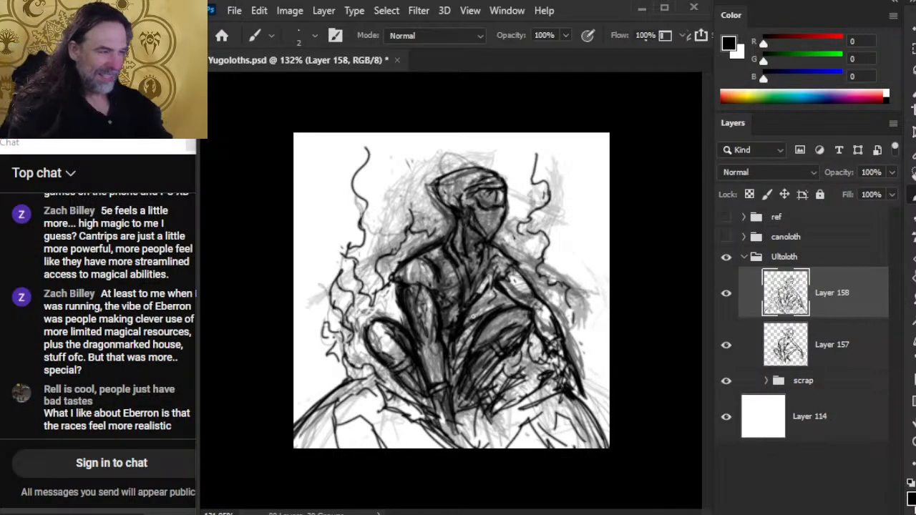
Redraw the outer contour of the left-side arm from the upper arm down to the forearm.
key("e")
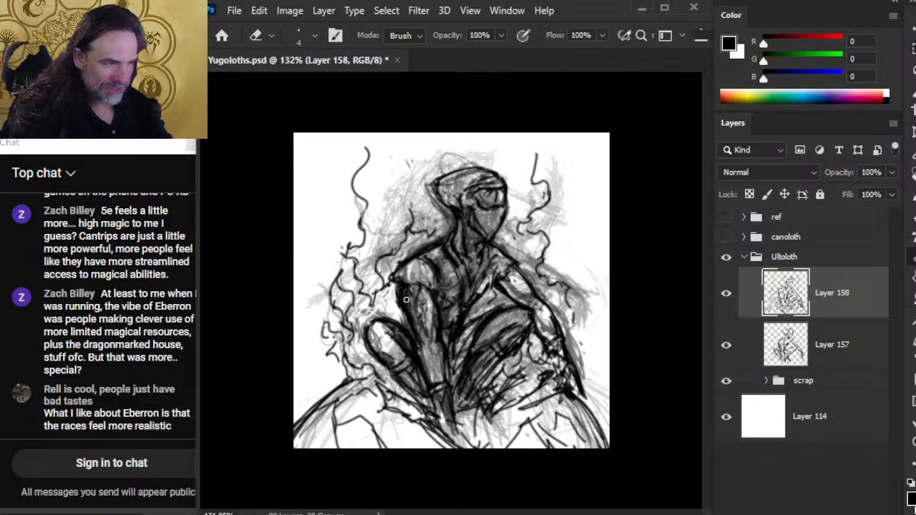
key("b")
mouse_move(396, 289)
left_mouse_down()
mouse_move(405, 318)
mouse_move(404, 283)
mouse_move(422, 328)
mouse_move(410, 317)
mouse_move(437, 295)
mouse_move(441, 331)
mouse_move(429, 302)
mouse_move(421, 358)
left_mouse_up()
key("e")
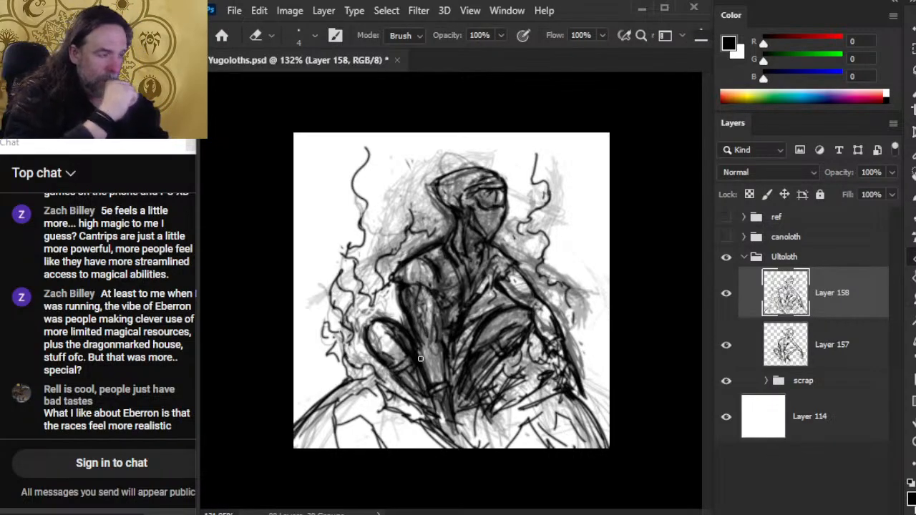
key("b")
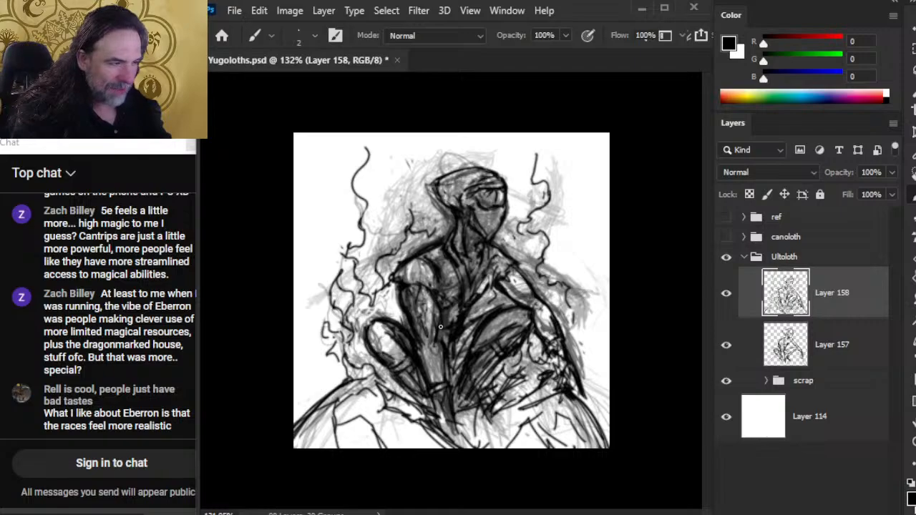
Define the left-side forearm with a contour stroke from the elbow toward the wrist.
key("e")
key("b")
mouse_move(419, 328)
left_mouse_down()
mouse_move(423, 381)
mouse_move(425, 371)
left_mouse_up()
key("e")
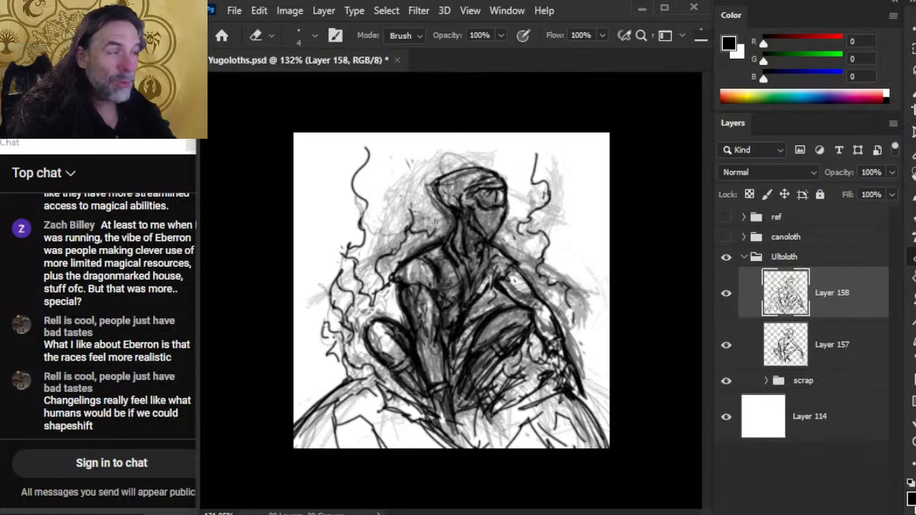
Refine the neck and collar lines below the chin with alternating brush and eraser touches.
key("b")
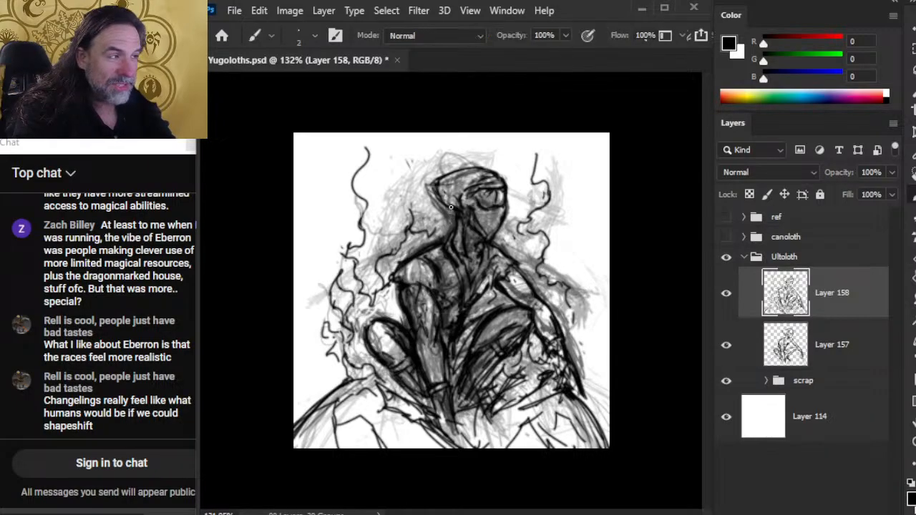
key("e")
key("b")
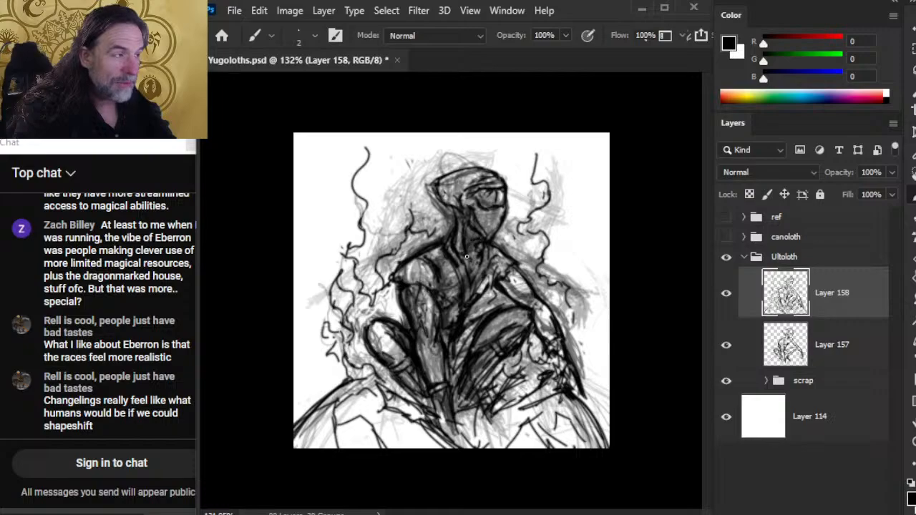
key("e")
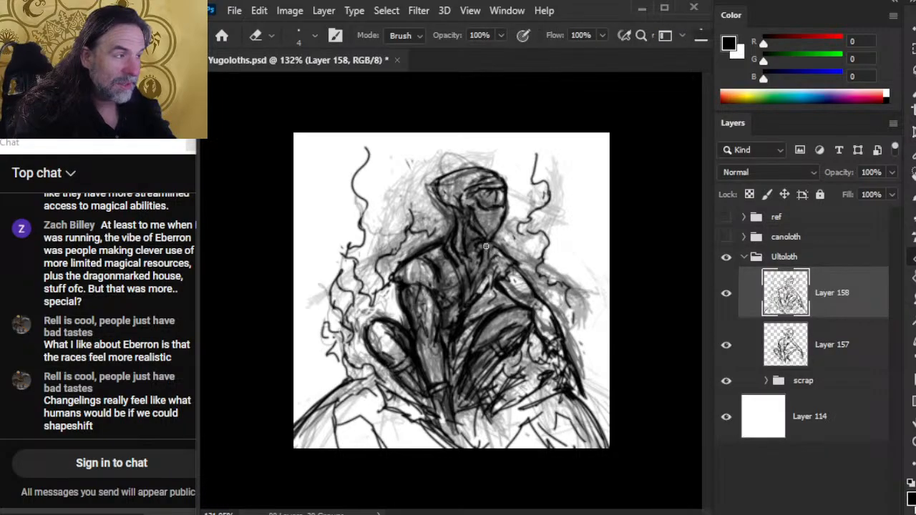
key("b")
key("e")
key("b")
key("e")
key("b")
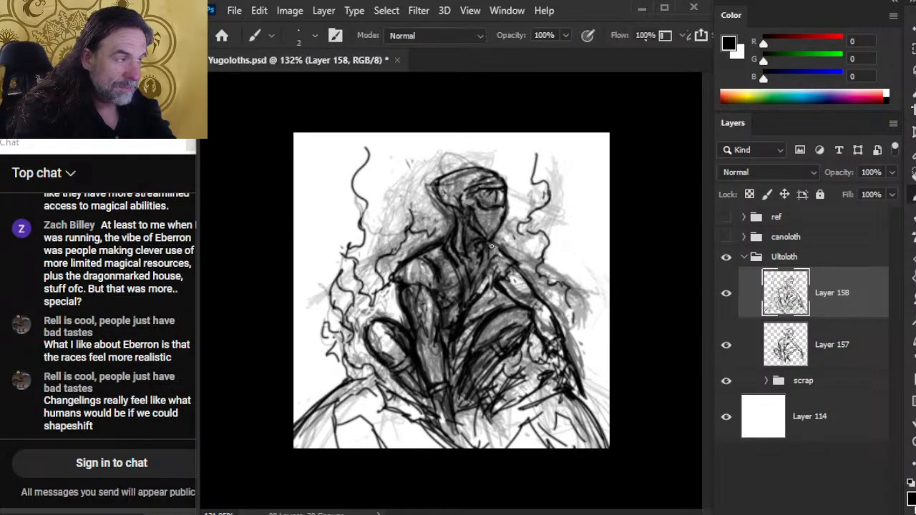
Clean up and darken the back edge of the hood where it runs down the neck into the shoulder.
key("e")
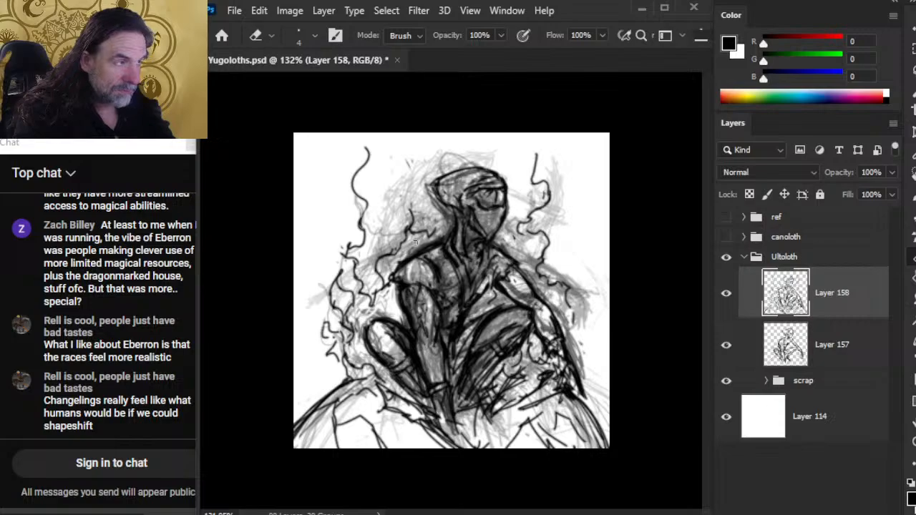
key("b")
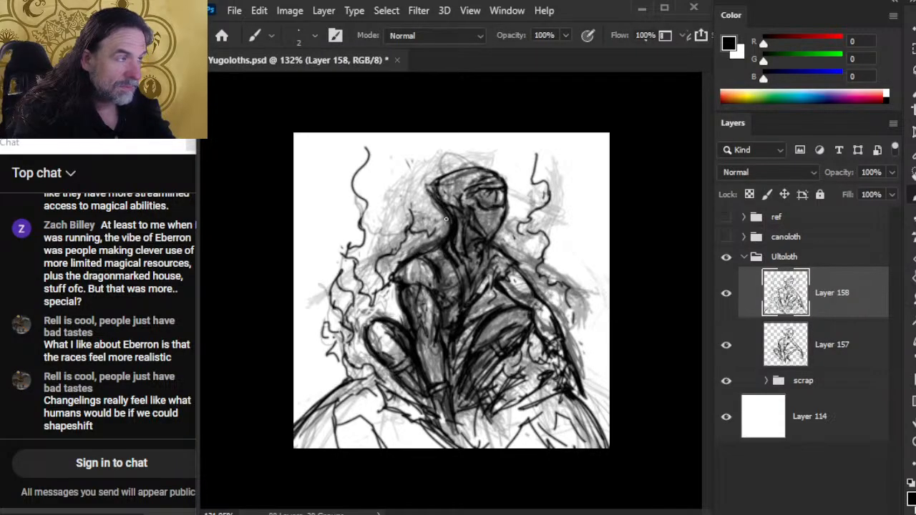
key("e")
key("b")
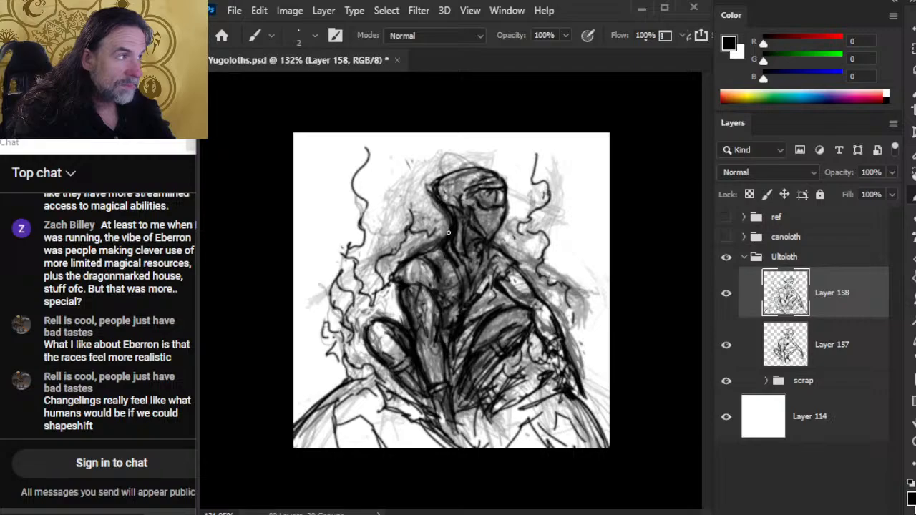
key("e")
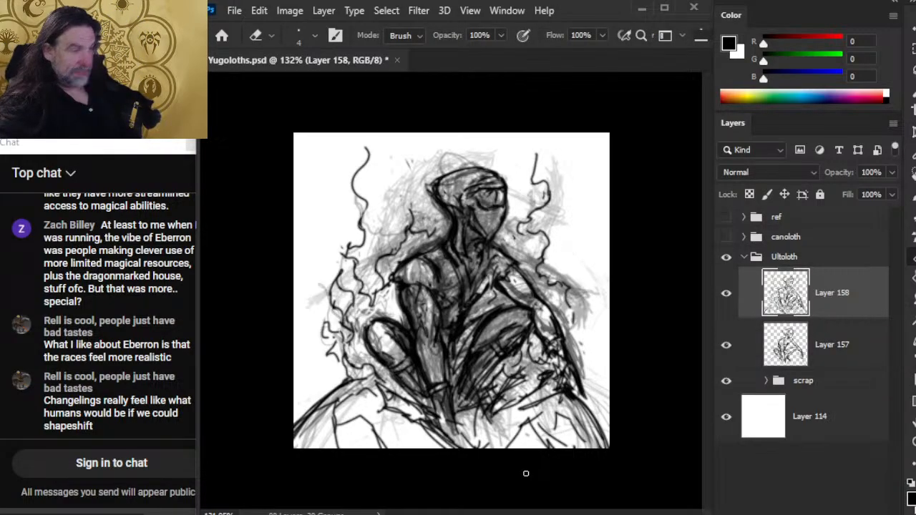
Compare the sketch with Layer 158 hidden and shown, then lower Layer 157's opacity and move it into the scrap group.
left_click(727, 295)
left_click(727, 295)
left_click(845, 349)
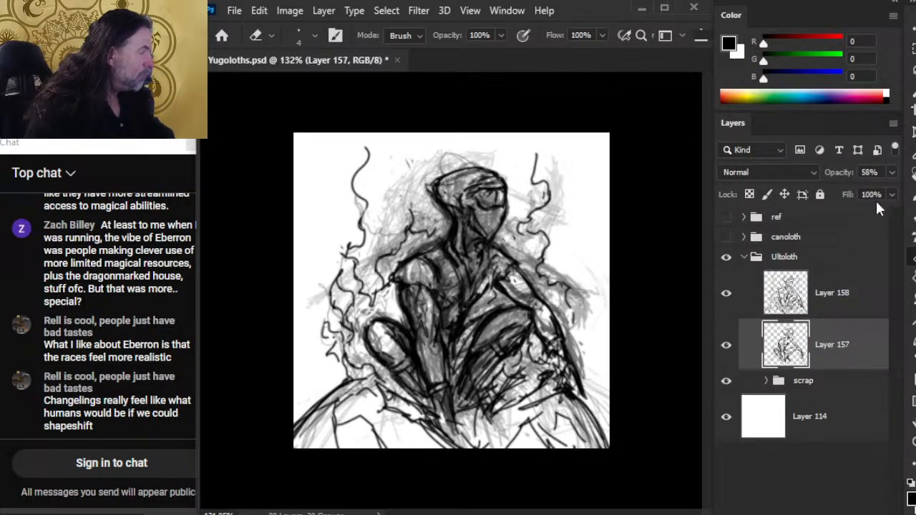
left_click(891, 173)
left_click_drag(844, 192, 852, 194)
left_click_drag(836, 349, 831, 381)
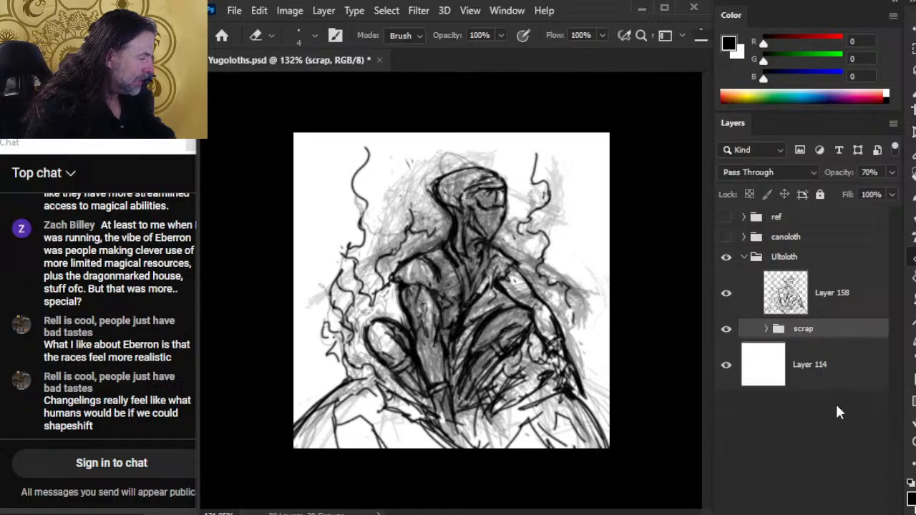
Reduce the scrap group's opacity to 58% and Layer 158's opacity to 53%.
left_click(890, 173)
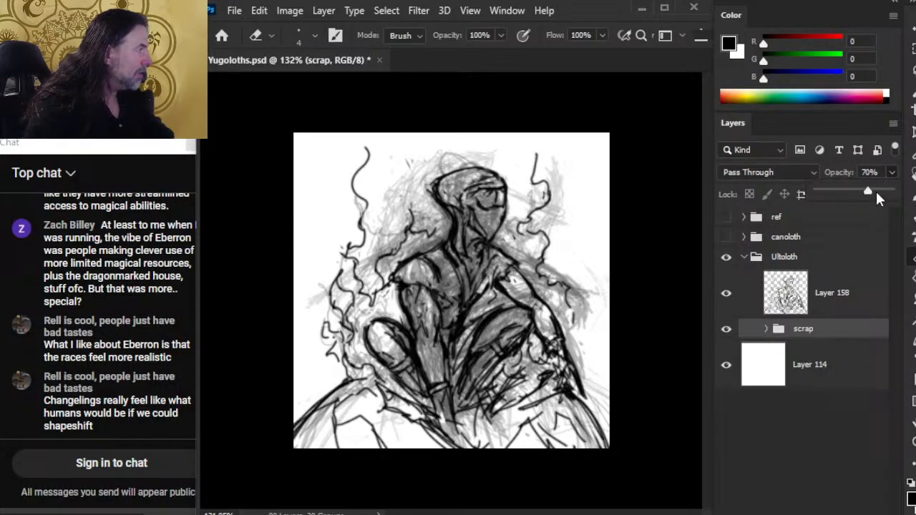
left_click_drag(866, 192, 855, 191)
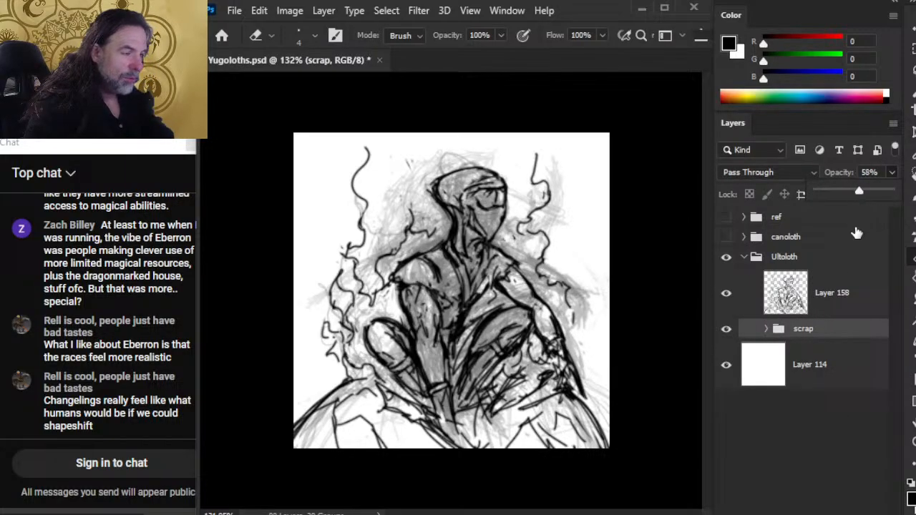
left_click(852, 289)
left_click(891, 172)
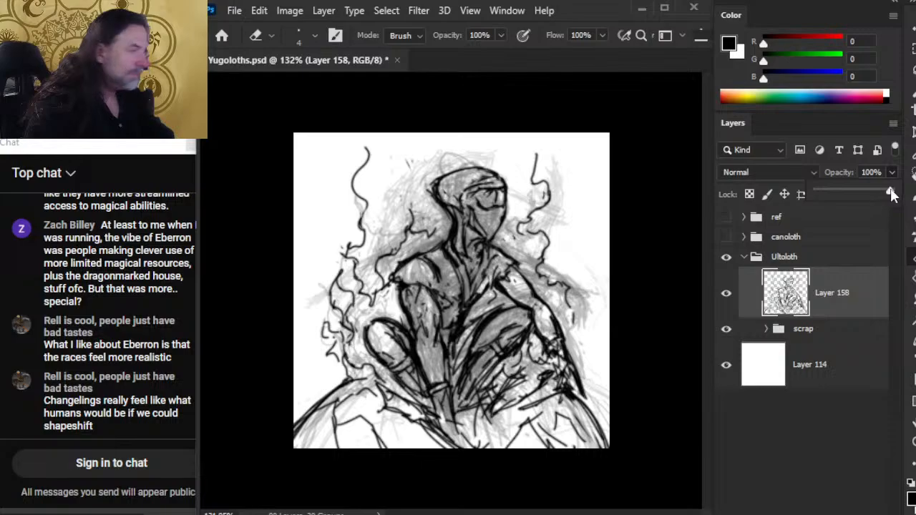
left_click_drag(891, 193, 855, 190)
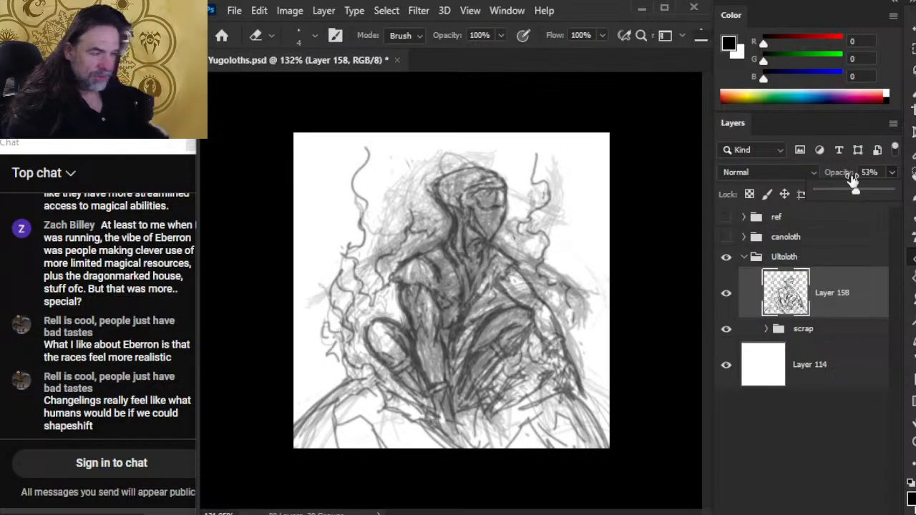
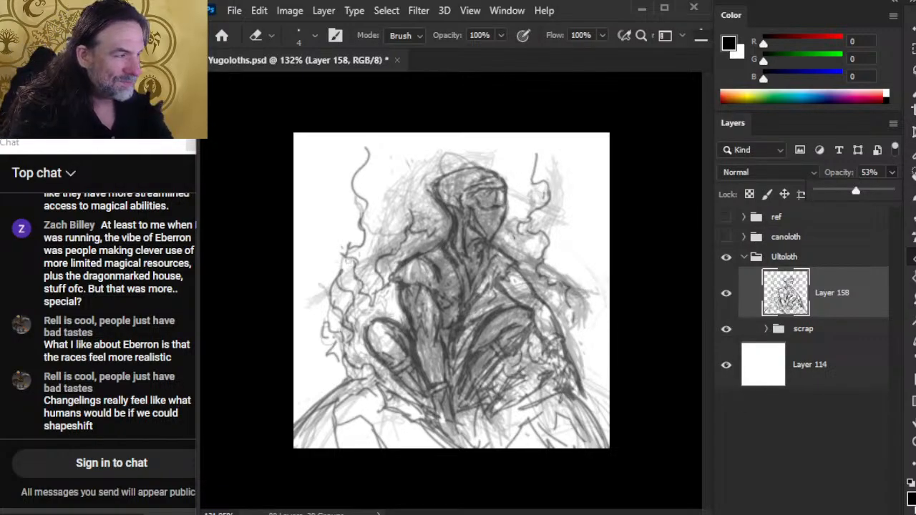
Add a new layer above Layer 158 and ink the curved seam over the near shoulder in black with the Brush tool.
key("b")
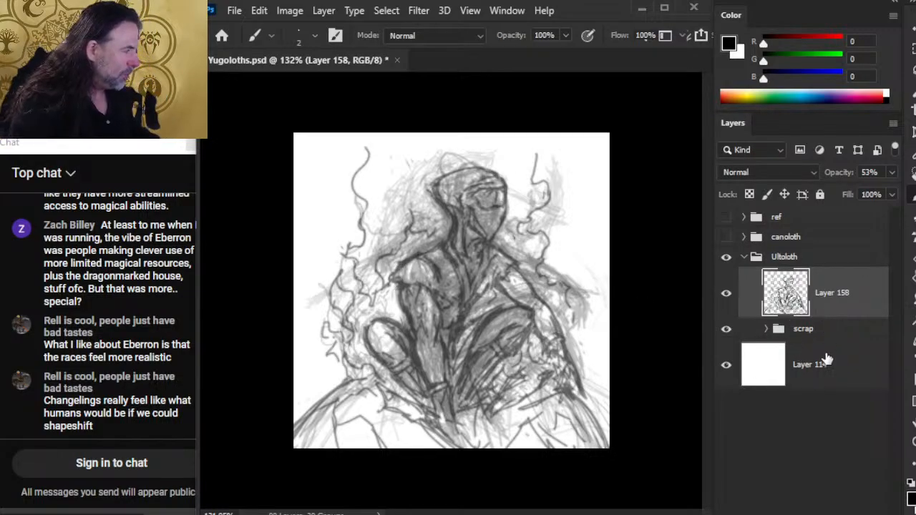
left_click(826, 513)
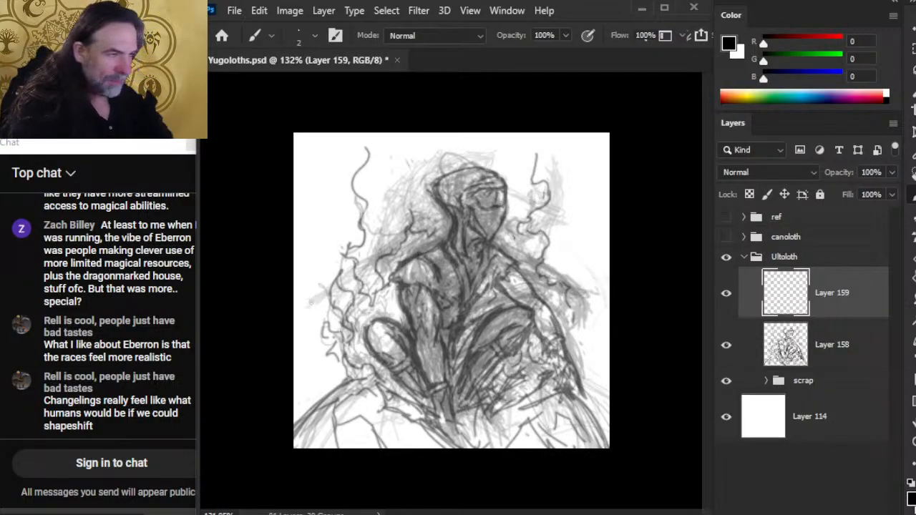
mouse_move(392, 273)
left_mouse_down()
mouse_move(423, 265)
mouse_move(416, 256)
mouse_move(436, 287)
left_mouse_up()
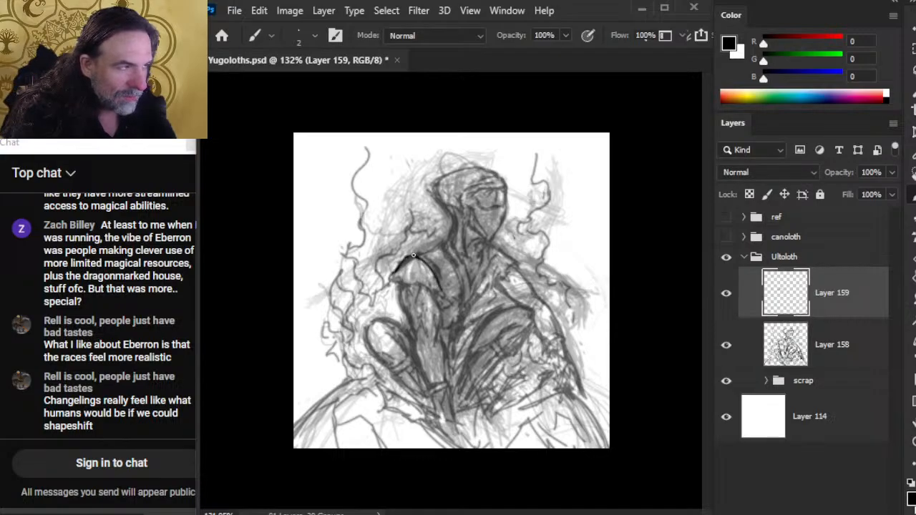
left_click_drag(413, 255, 441, 289)
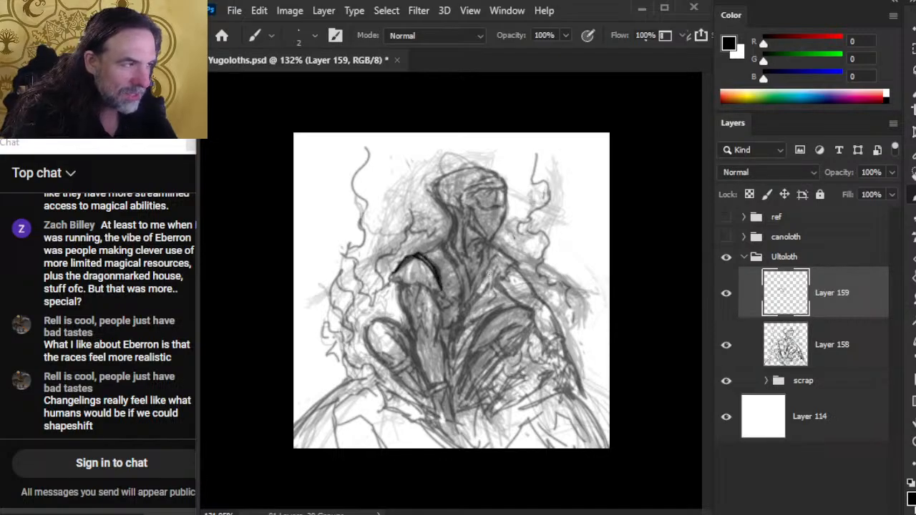
Ink the V-shaped collar bands running from both sides of the neck down to a point on the chest.
left_click_drag(496, 254, 498, 277)
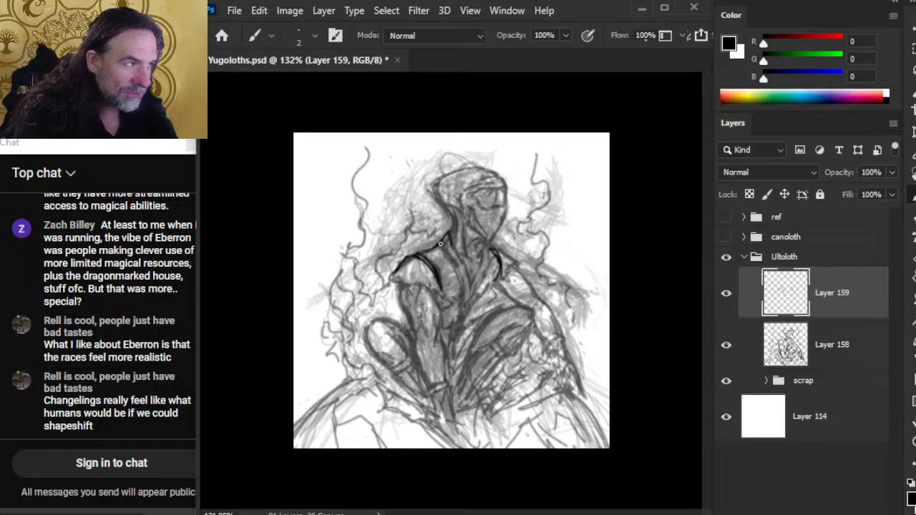
mouse_move(443, 245)
left_mouse_down()
mouse_move(465, 302)
mouse_move(456, 255)
mouse_move(463, 266)
mouse_move(466, 305)
mouse_move(465, 273)
mouse_move(468, 307)
left_mouse_up()
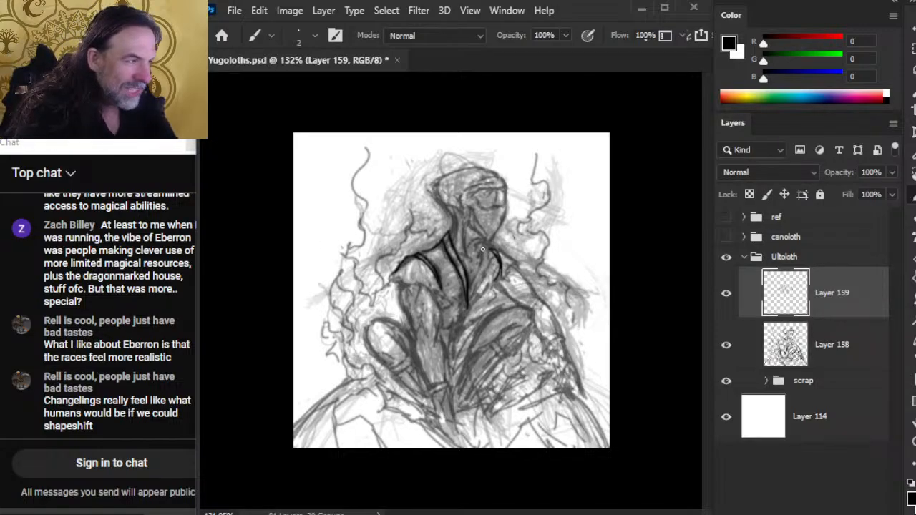
left_click_drag(482, 248, 473, 282)
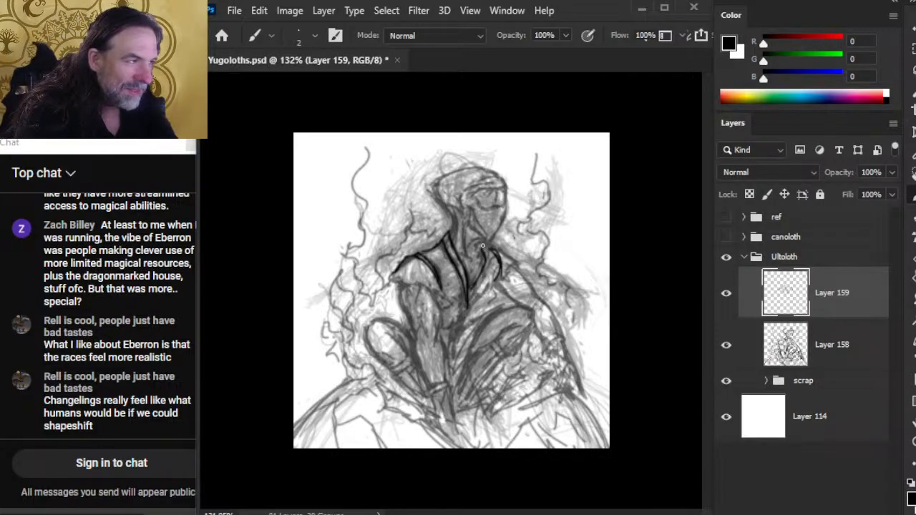
mouse_move(483, 246)
left_mouse_down()
mouse_move(489, 269)
mouse_move(468, 301)
left_mouse_up()
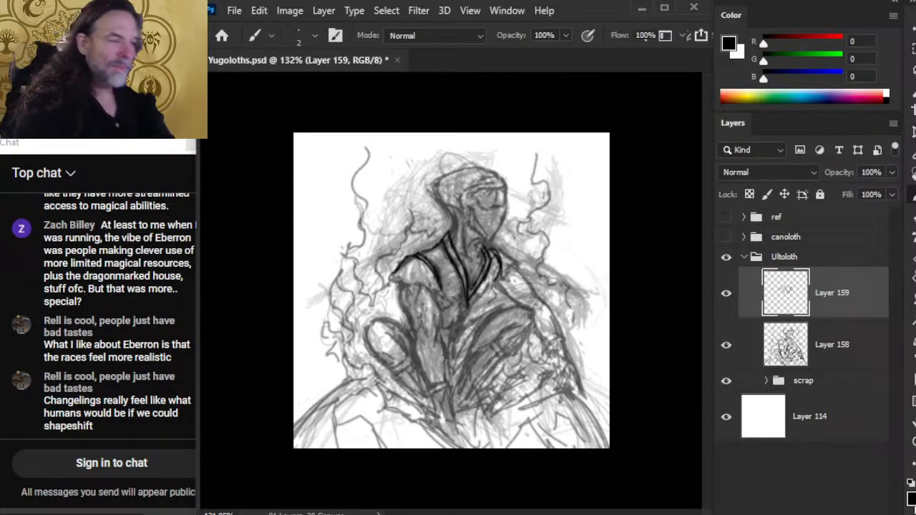
Clean up the collar's outer band at the far shoulder and ink its near lower edge in toward the chest point.
key("e")
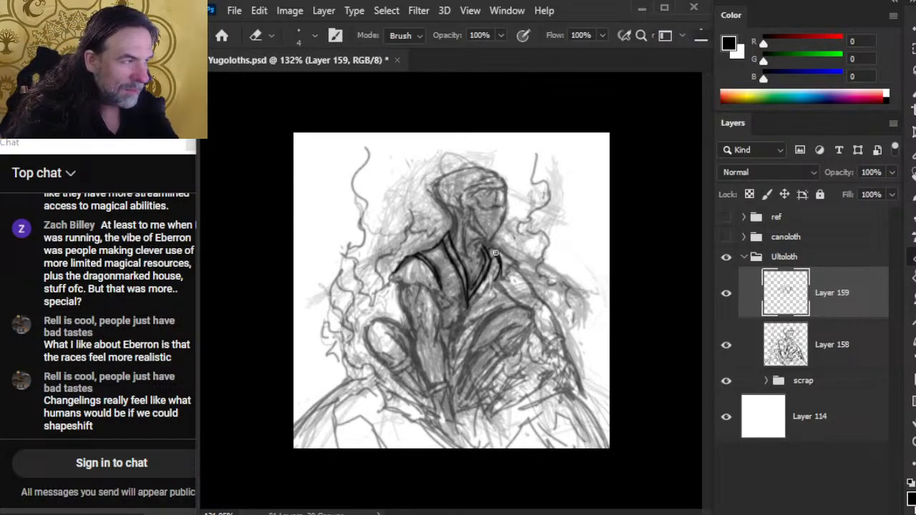
key("b")
key("e")
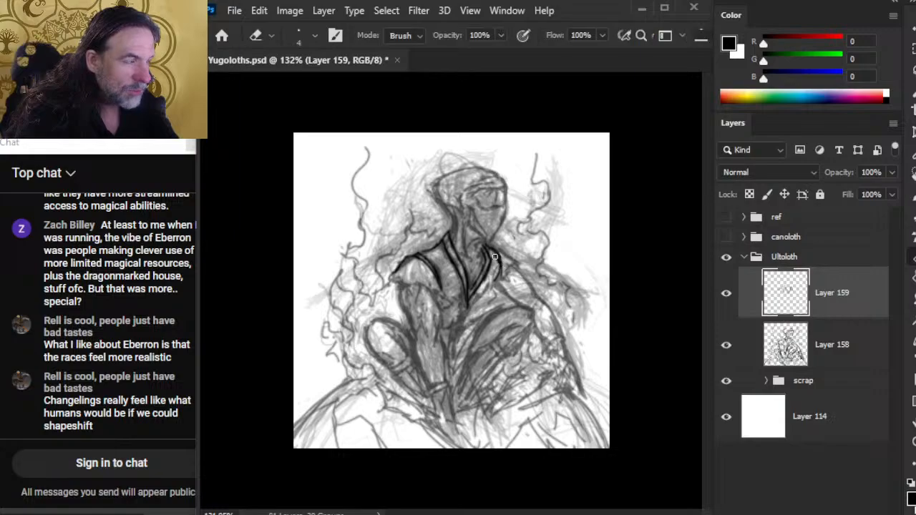
key("b")
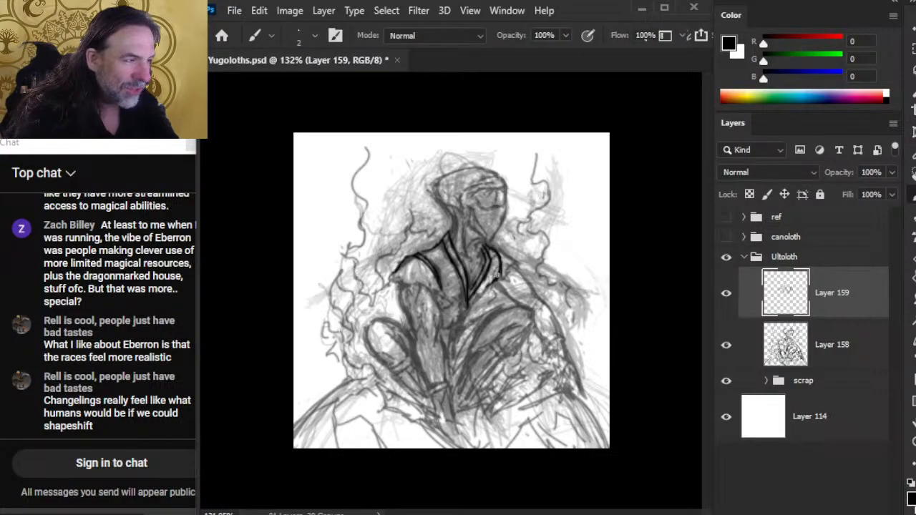
left_click_drag(441, 292, 459, 308)
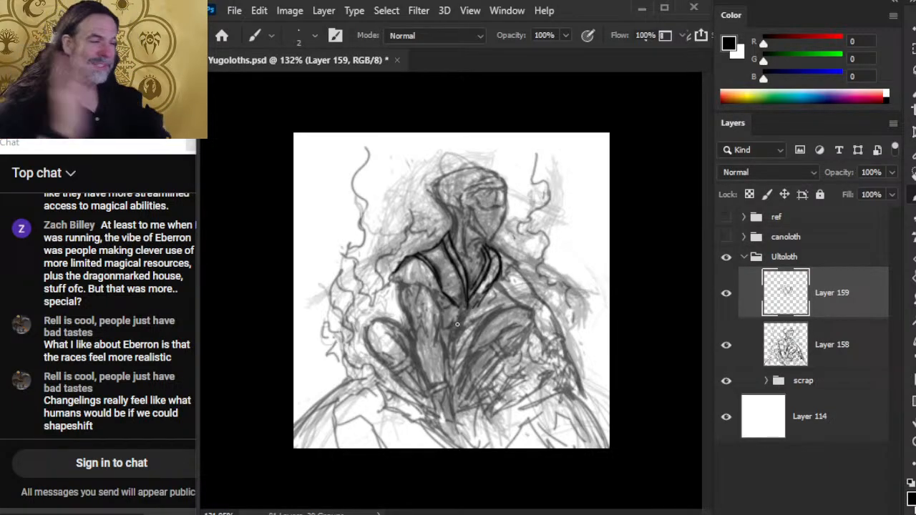
key("e")
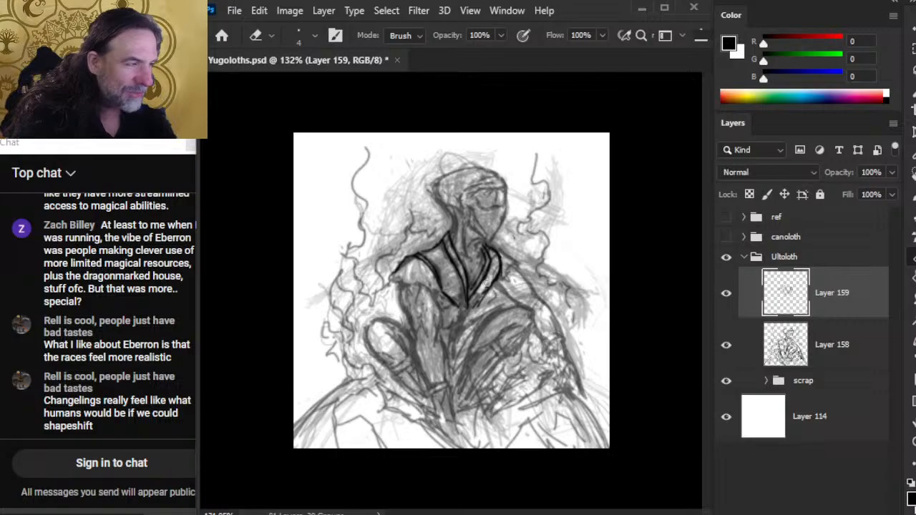
key("b")
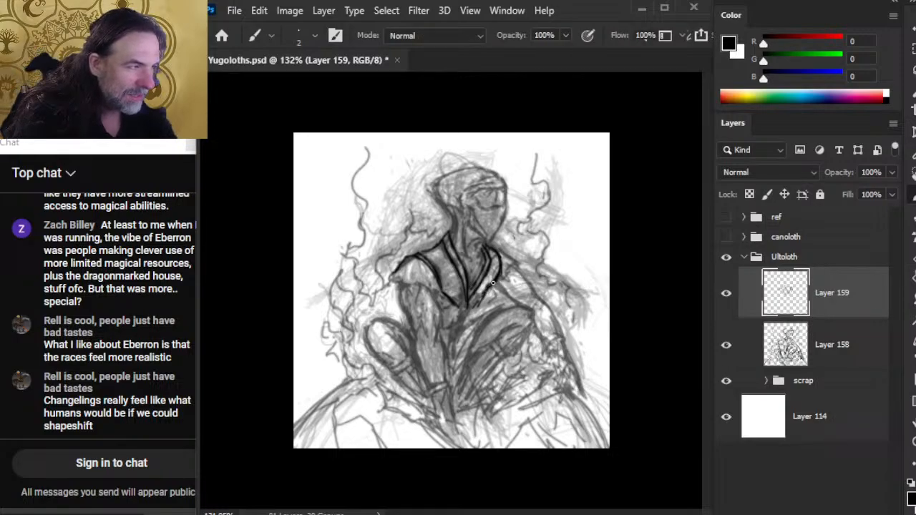
Draw a small round clasp at the point of the collar, tidying its outline with alternating brush and eraser touches.
mouse_move(472, 299)
left_mouse_down()
mouse_move(455, 323)
mouse_move(472, 319)
mouse_move(456, 325)
mouse_move(459, 303)
mouse_move(456, 320)
left_mouse_up()
key("e")
key("b")
key("e")
key("b")
key("e")
key("b")
key("e")
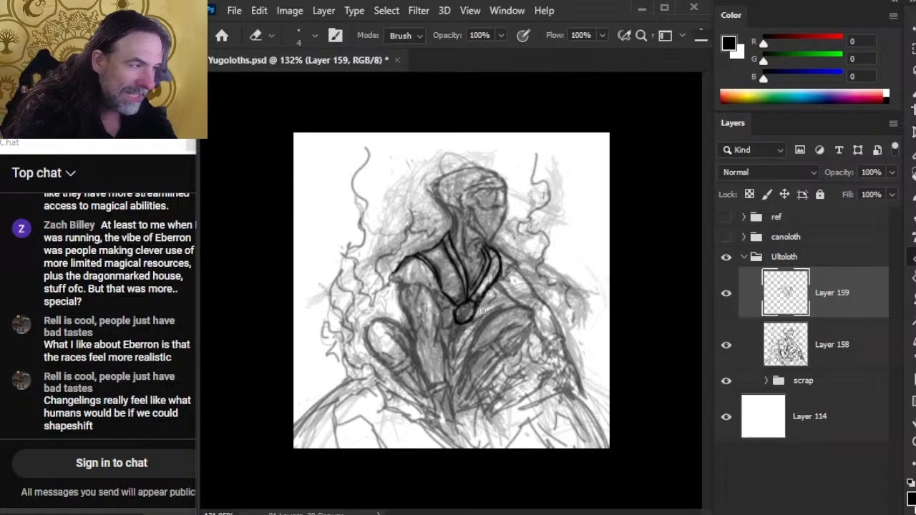
Reshape the outer line of the collar between the far shoulder and the clasp with alternating eraser and brush touches.
key("b")
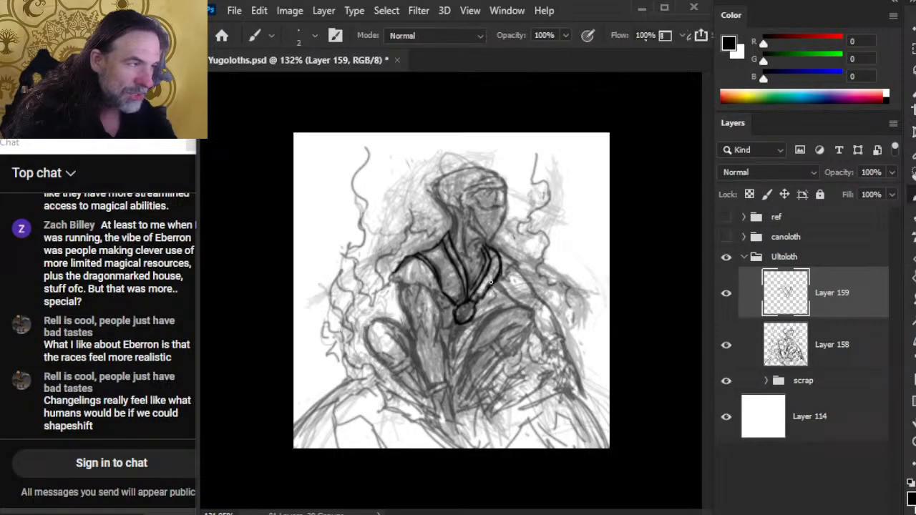
key("e")
key("b")
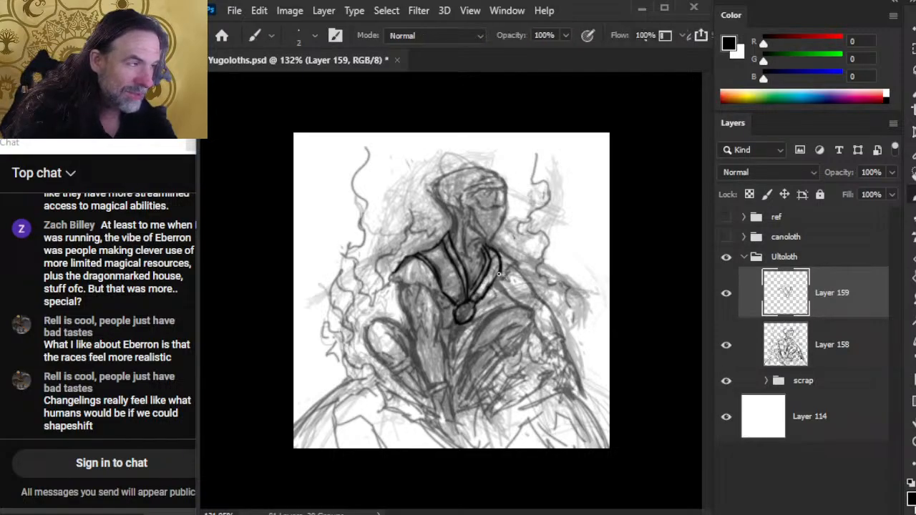
key("e")
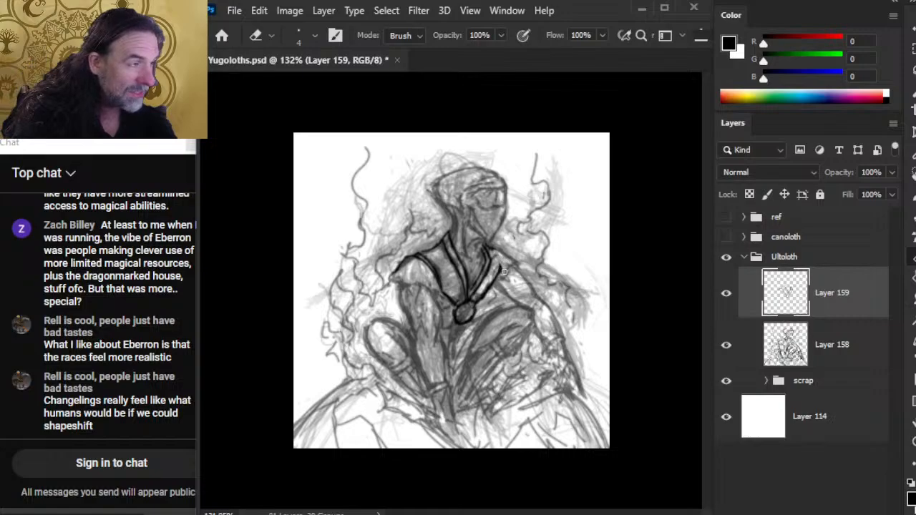
key("b")
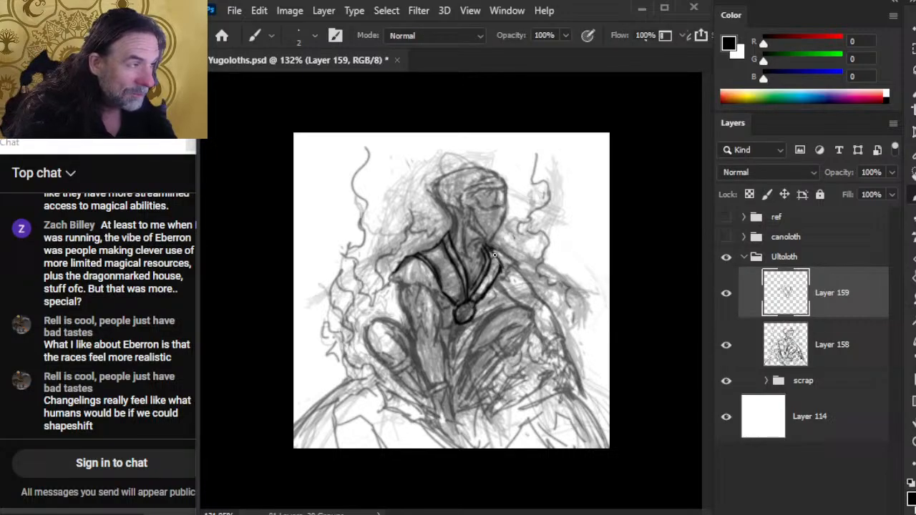
key("e")
key("b")
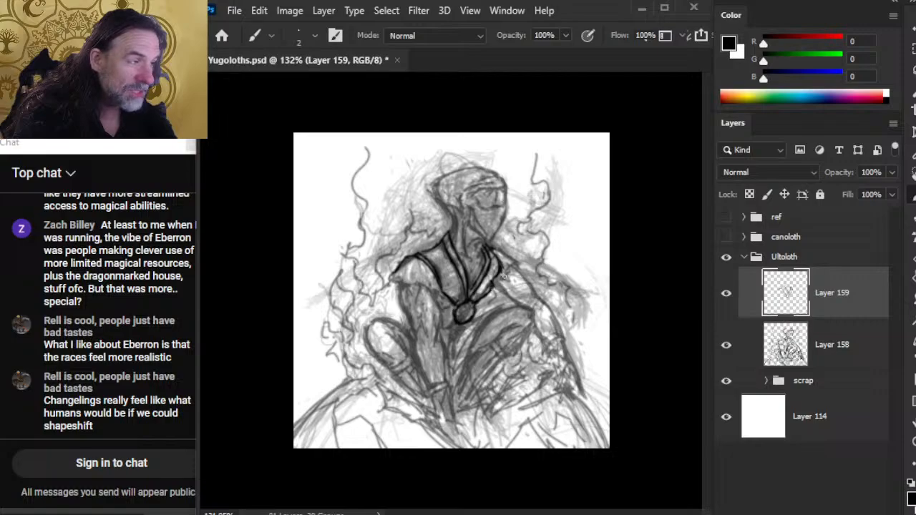
Erase and redraw the collar's lower edge from the near armpit to the round clasp as a curved contour.
key("e")
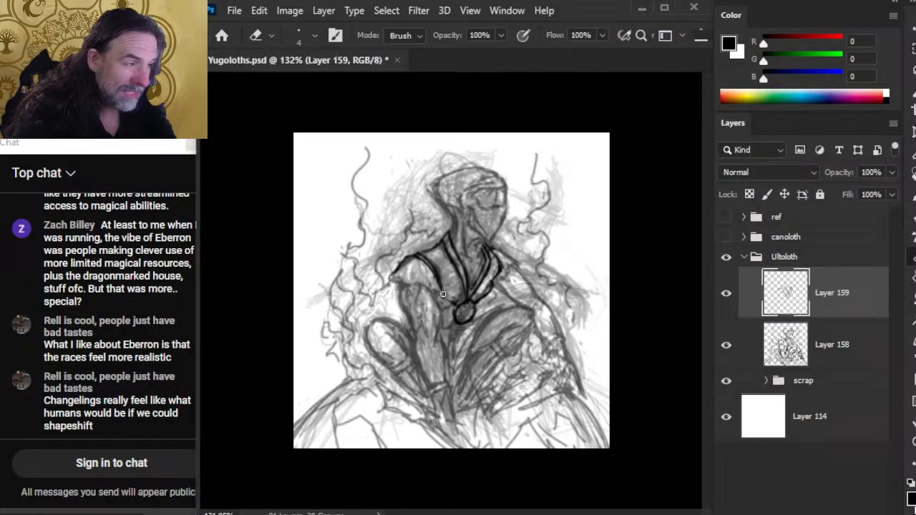
key("b")
key("e")
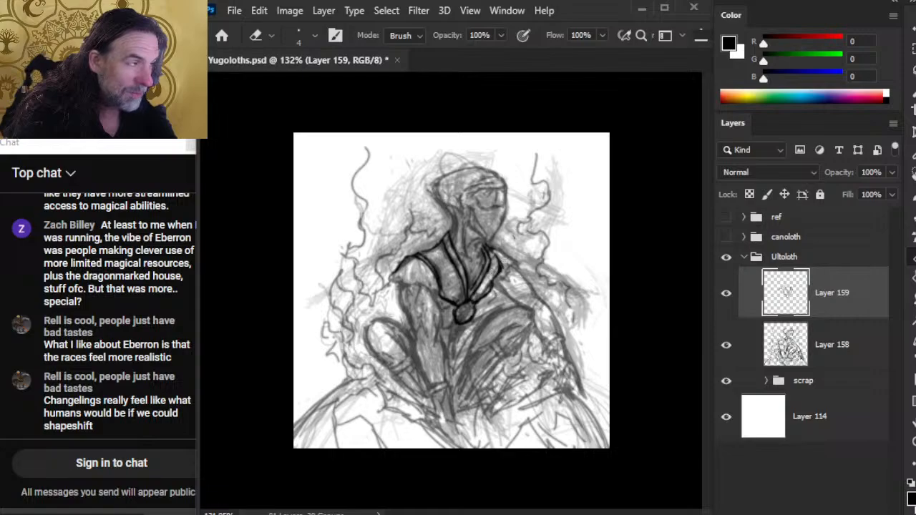
key("b")
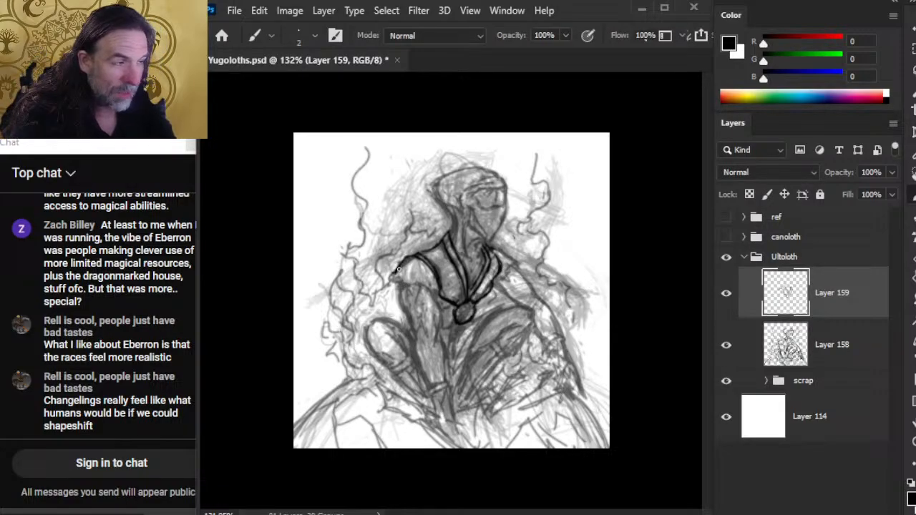
Ink the pointed caps over both shoulders and the back neck line rising from the near shoulder to the hood.
mouse_move(399, 270)
left_mouse_down()
mouse_move(397, 300)
mouse_move(407, 285)
mouse_move(399, 281)
mouse_move(438, 304)
left_mouse_up()
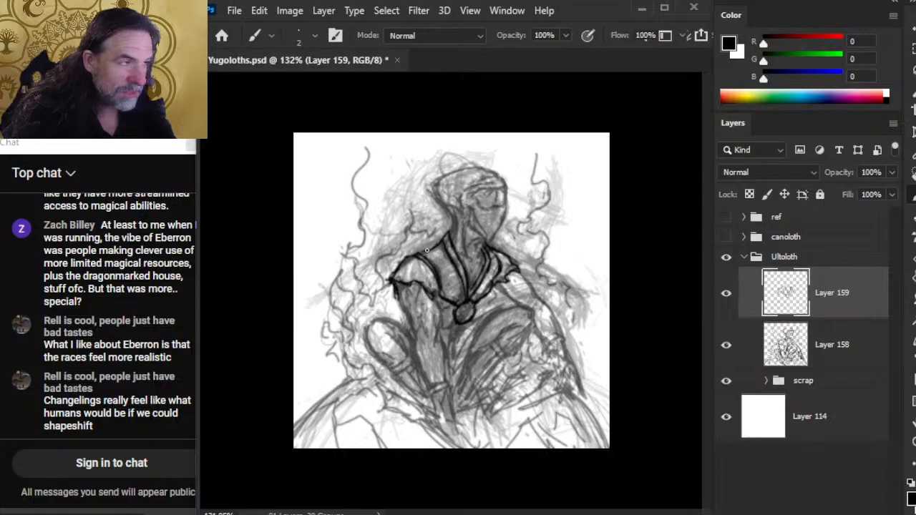
mouse_move(427, 249)
left_mouse_down()
mouse_move(451, 230)
mouse_move(433, 241)
mouse_move(446, 218)
left_mouse_up()
key("e")
key("b")
Ink the jaw, chin and front edge of the face above the collar, cleaning the lines with the eraser.
left_click_drag(489, 253, 480, 243)
left_click_drag(487, 239, 485, 233)
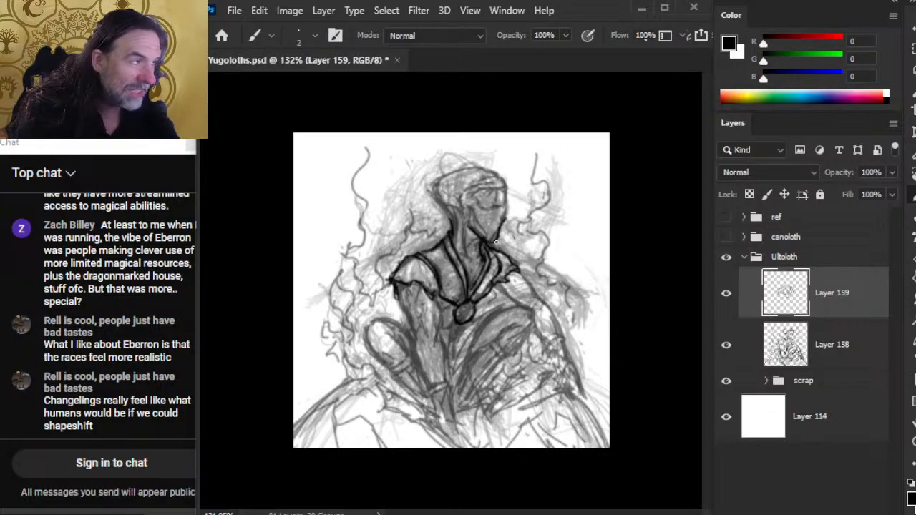
left_click_drag(506, 219, 505, 204)
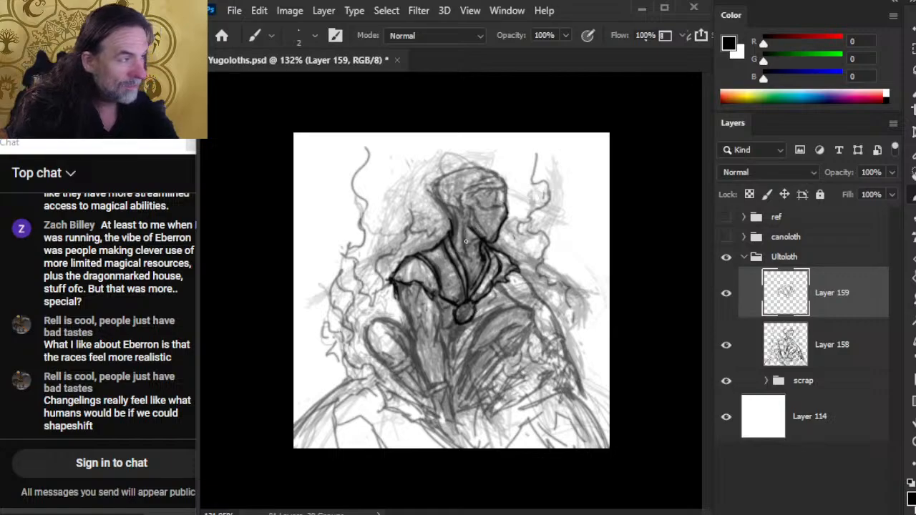
key("e")
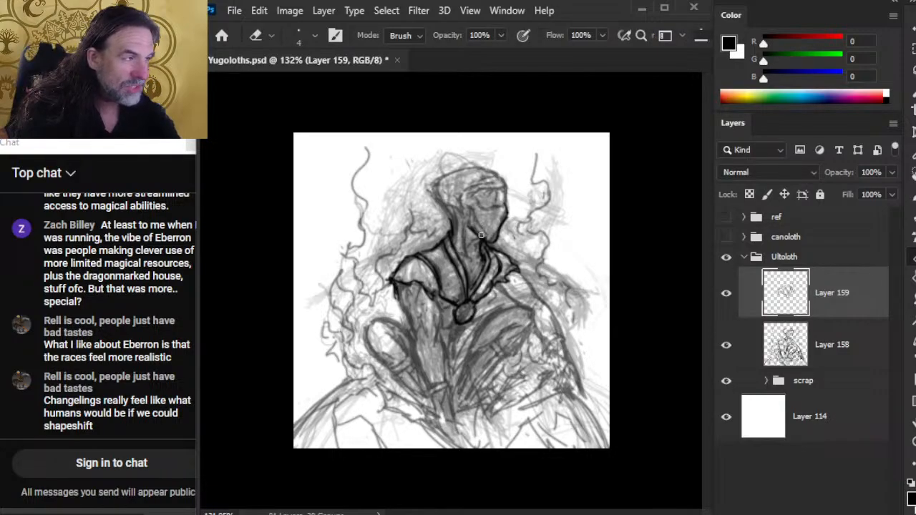
key("b")
key("e")
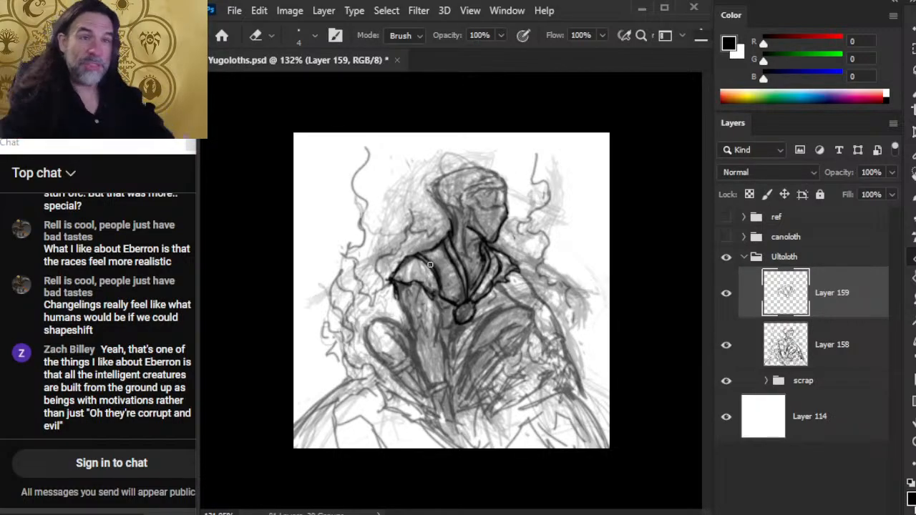
key("b")
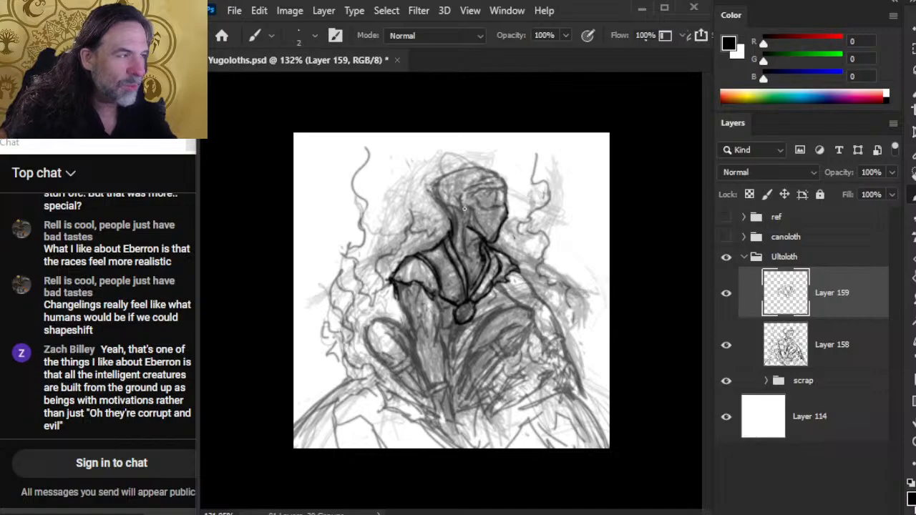
Ink the hood opening's edge beside the cheek and refine the face contour down to the jaw with brush and eraser.
mouse_move(469, 206)
left_mouse_down()
mouse_move(467, 218)
mouse_move(485, 237)
mouse_move(477, 207)
left_mouse_up()
key("e")
key("b")
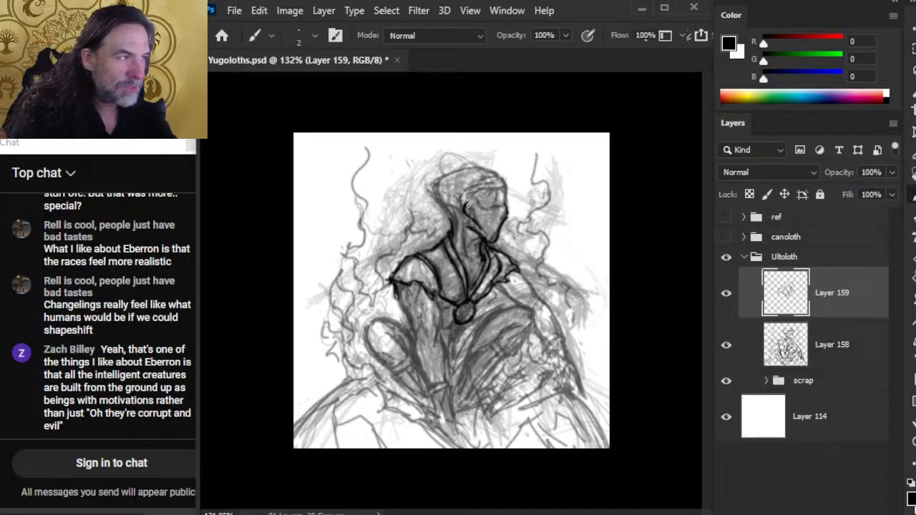
key("e")
key("b")
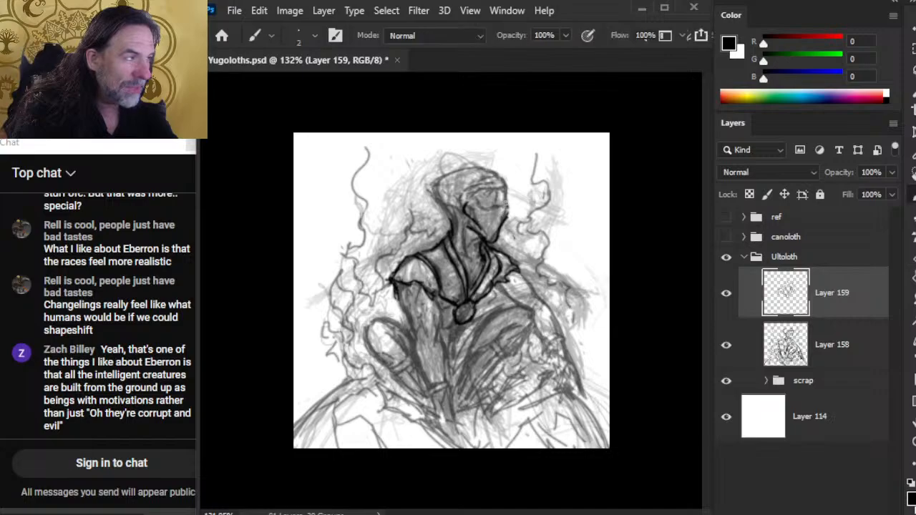
key("e")
key("b")
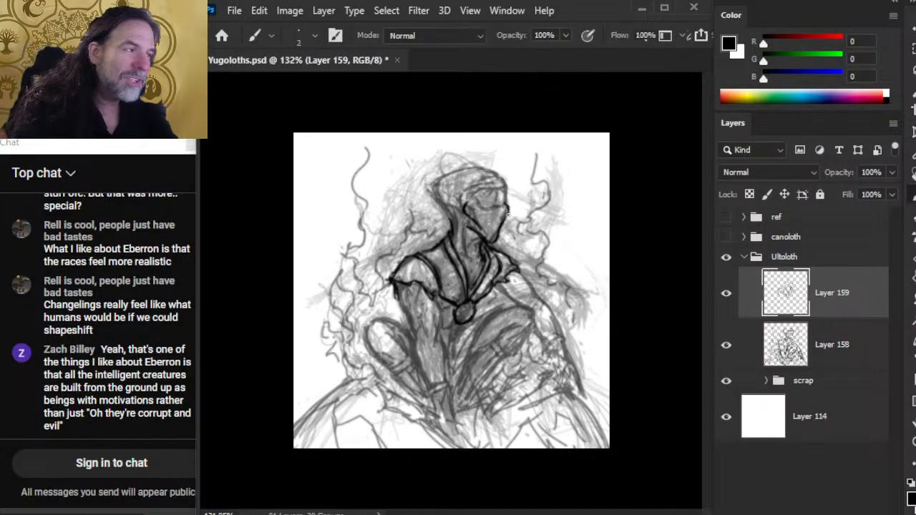
key("e")
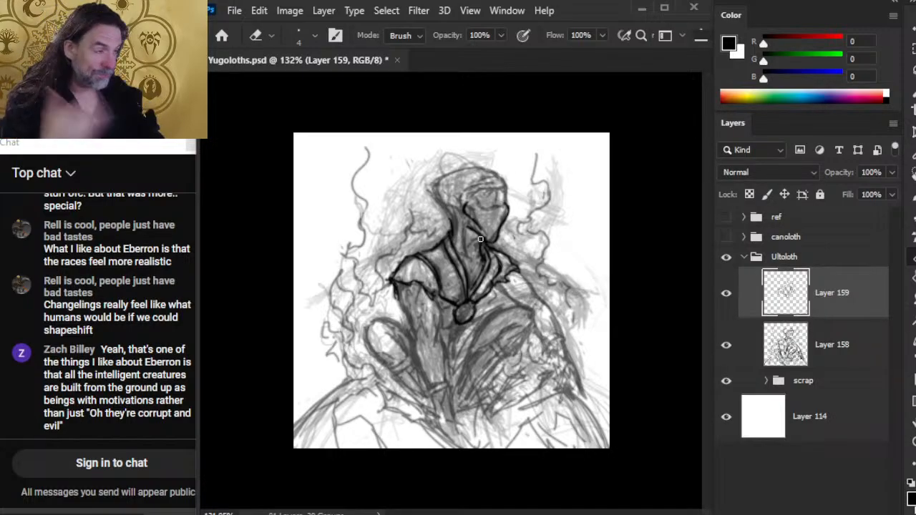
key("b")
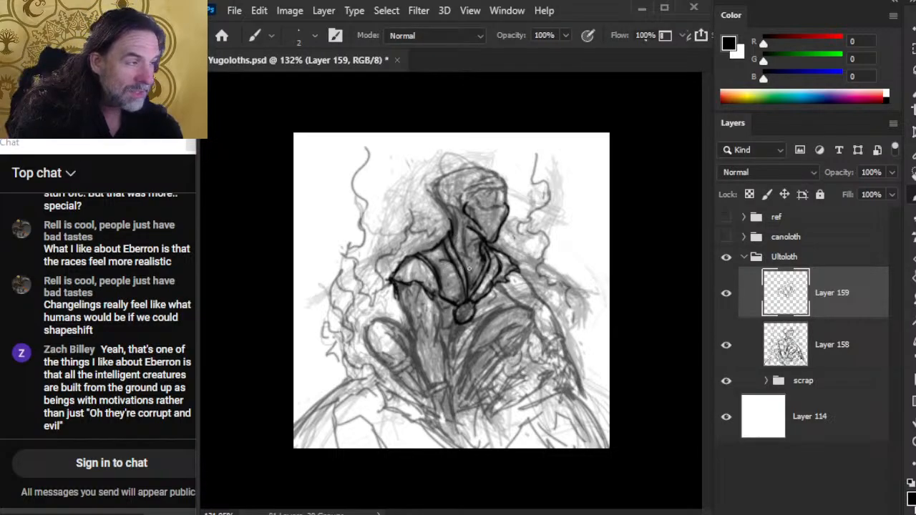
Refine the far side of the V-shaped collar between chin and clasp, alternating eraser and brush.
key("e")
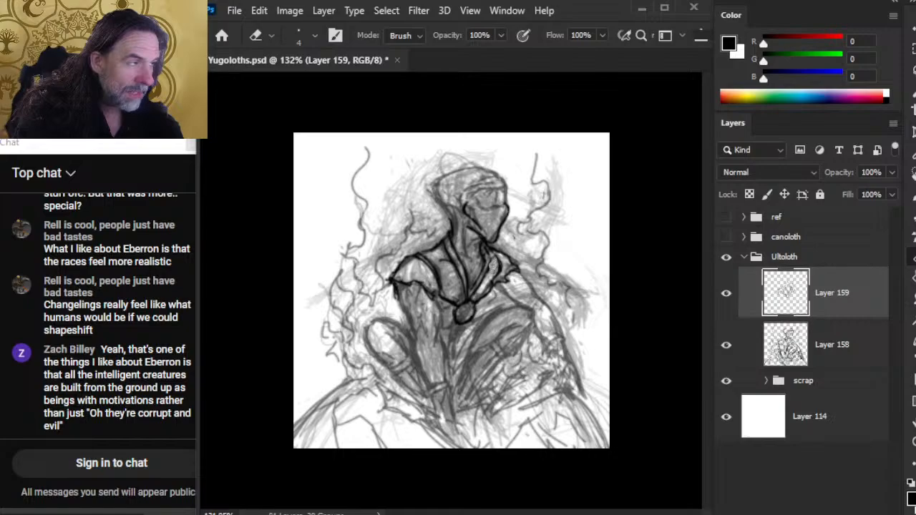
key("b")
key("e")
key("b")
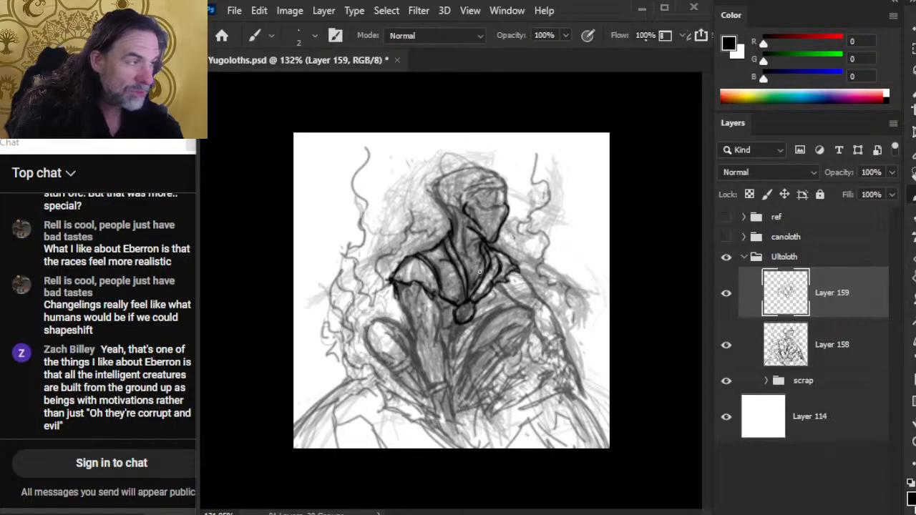
key("e")
key("b")
key("e")
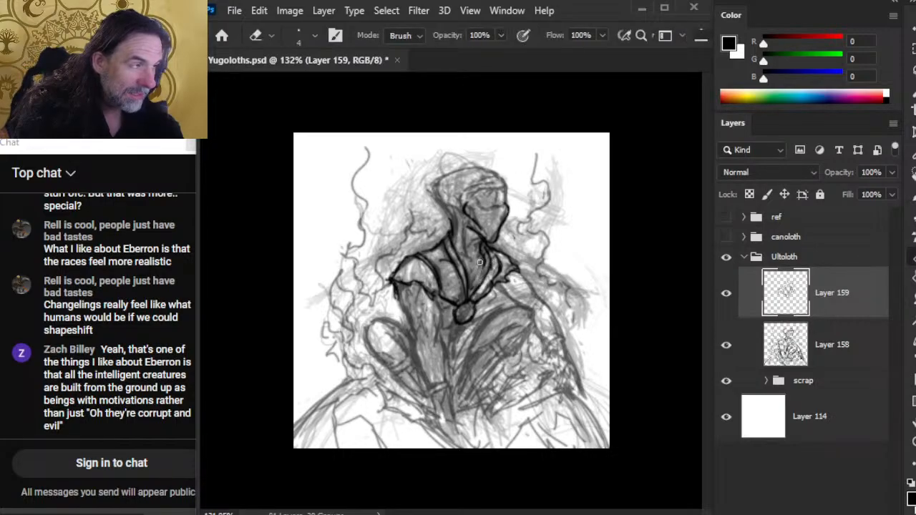
key("b")
key("e")
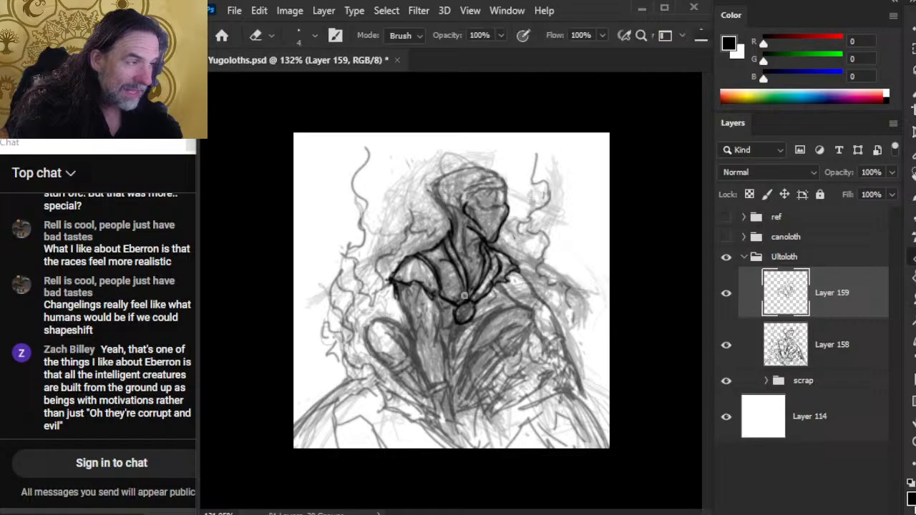
key("b")
key("e")
key("b")
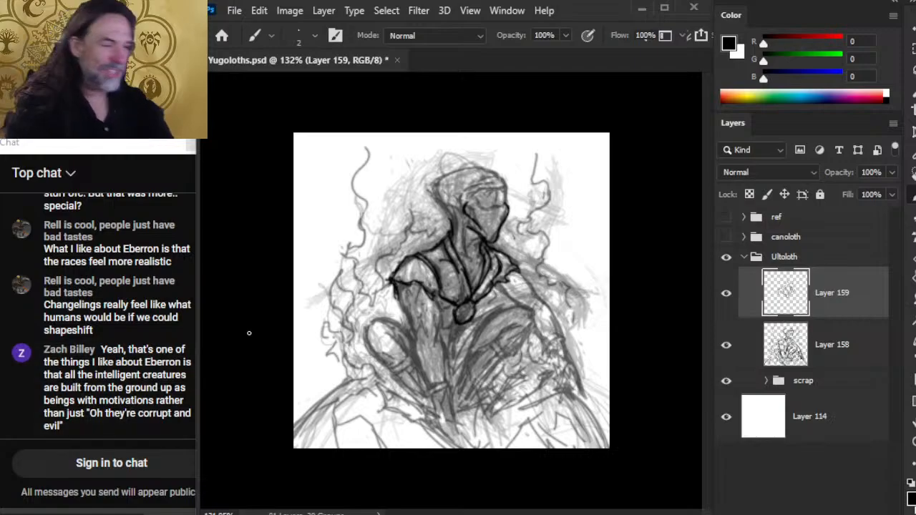
Clean up and darken the near collar edge from the neck down to the round clasp with eraser and brush.
key("e")
key("b")
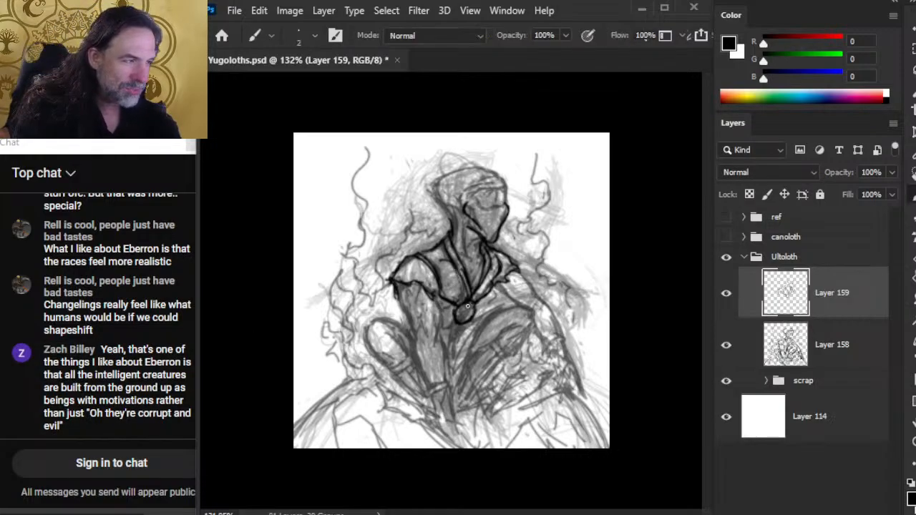
key("e")
key("b")
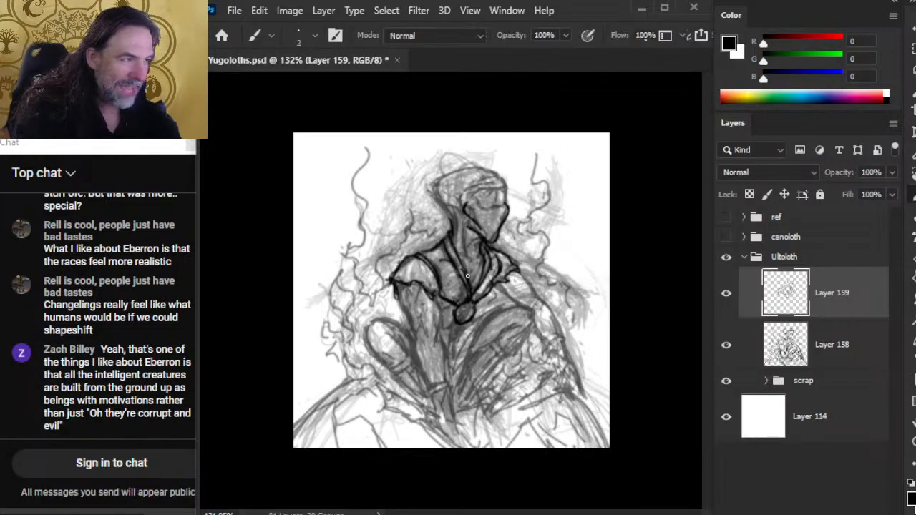
key("e")
key("b")
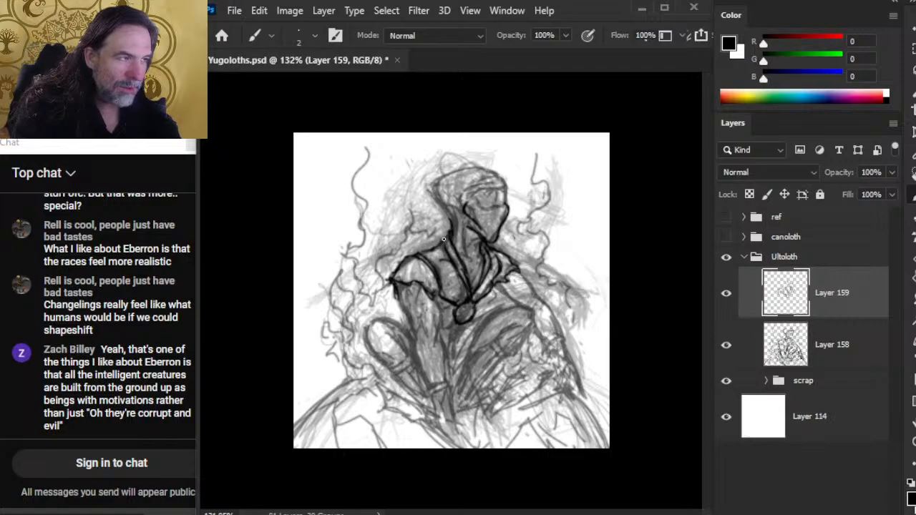
key("e")
key("b")
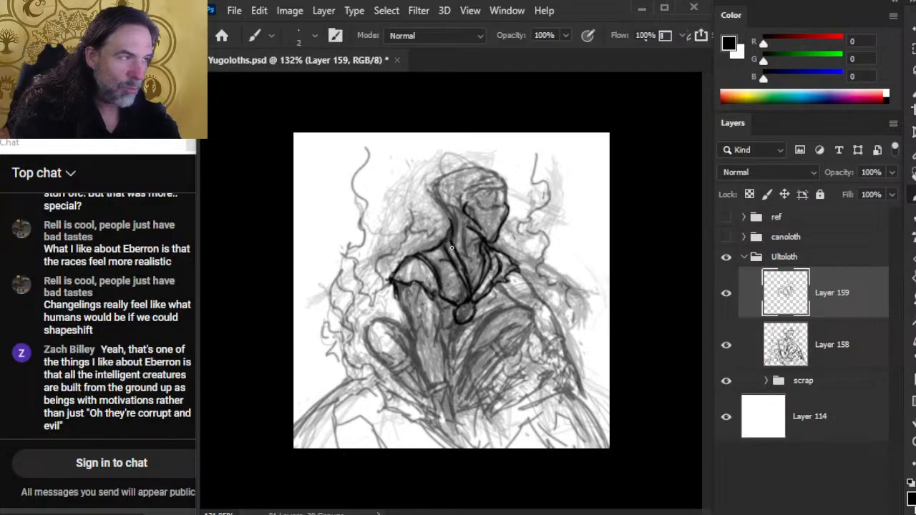
Touch up the linework where the neck and chin meet the collar, erasing stray marks.
key("e")
key("b")
key("e")
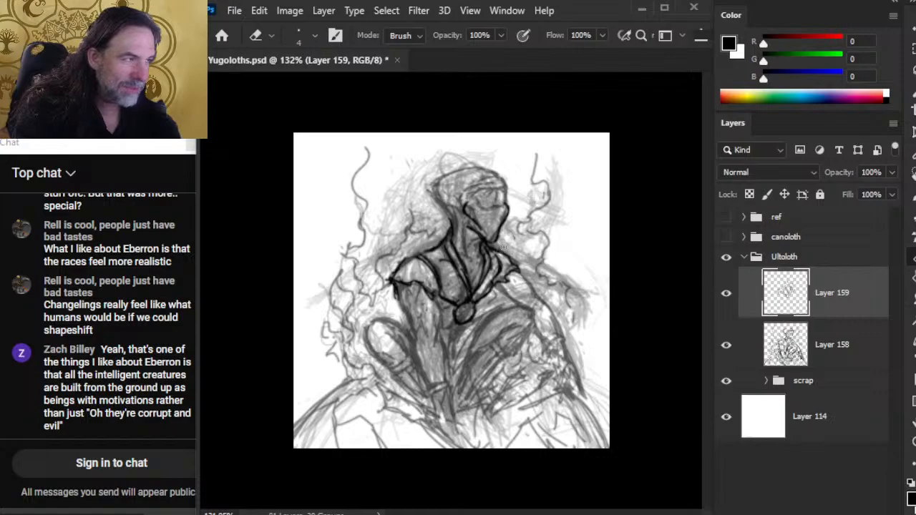
key("b")
key("e")
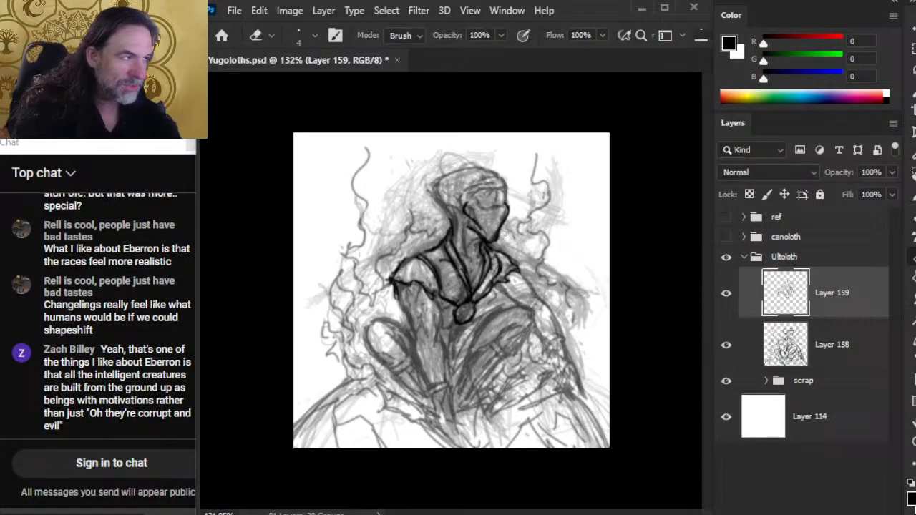
key("b")
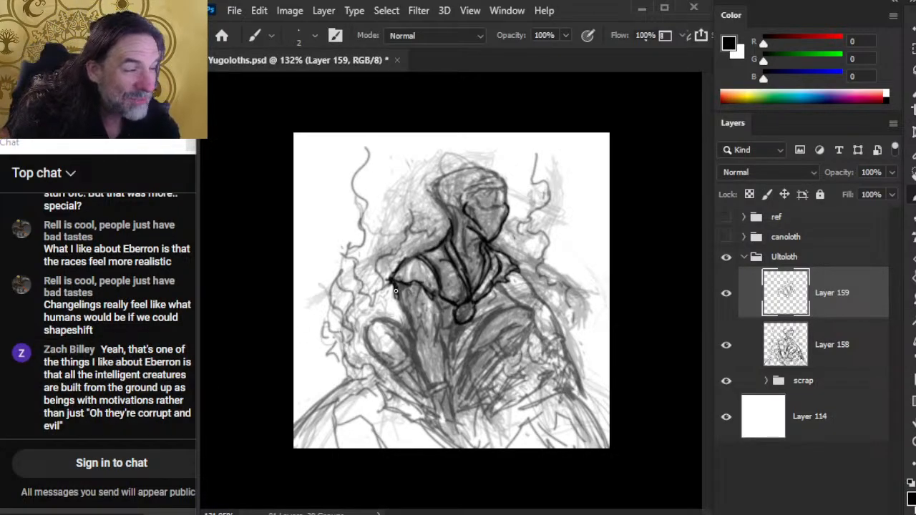
Ink both contours of the near arm from the shoulder cap down past the elbow to the wrist.
mouse_move(395, 290)
left_mouse_down()
mouse_move(415, 316)
mouse_move(439, 307)
mouse_move(441, 335)
left_mouse_up()
key("e")
left_click_drag(437, 303, 438, 336)
key("b")
left_click_drag(404, 312, 434, 381)
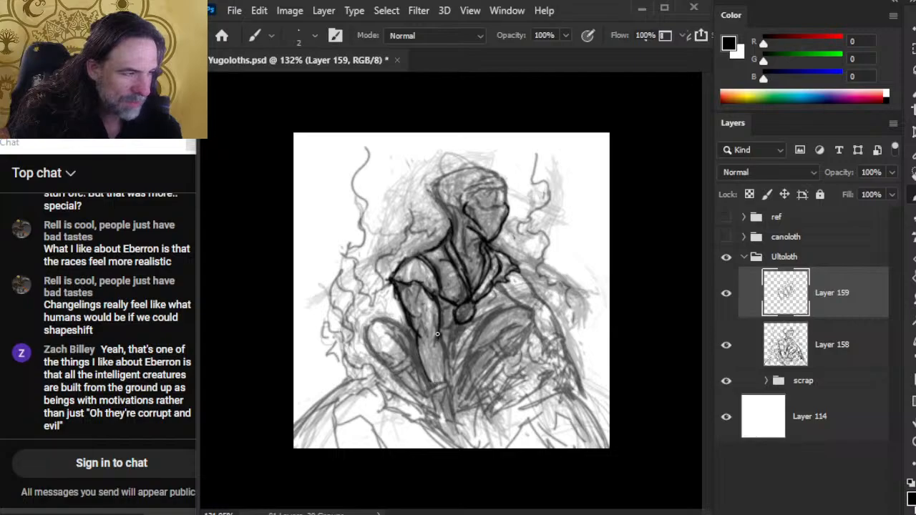
left_click_drag(437, 331, 449, 385)
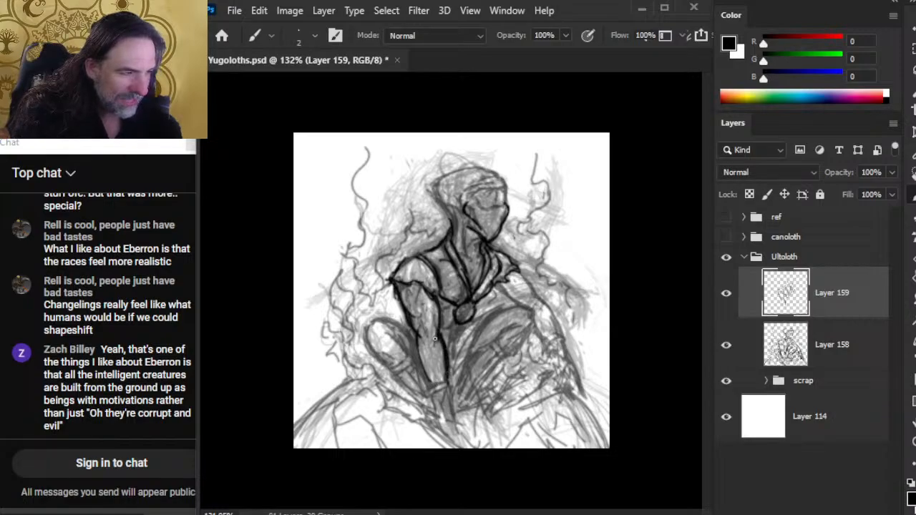
Ink the upper and lower contours of the far arm from the shoulder over the elbow to the forearm.
left_click_drag(499, 284, 533, 310)
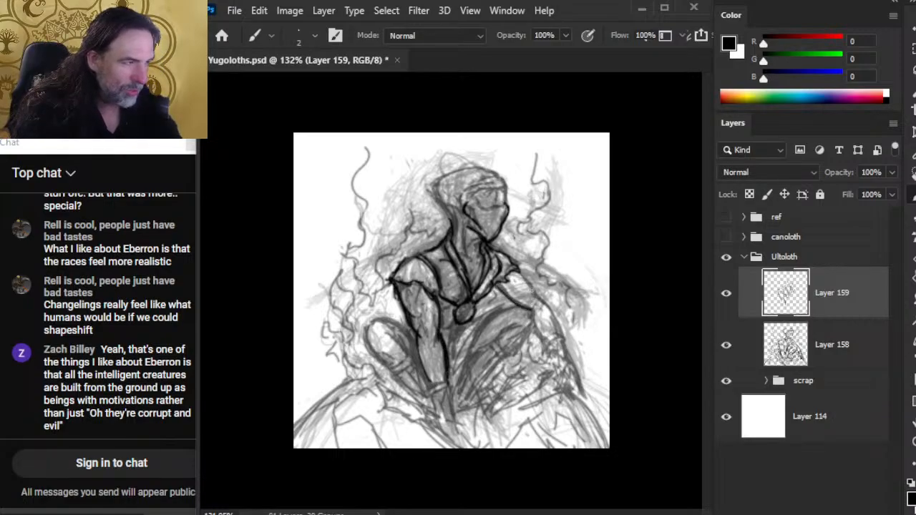
mouse_move(512, 272)
left_mouse_down()
mouse_move(539, 305)
mouse_move(527, 305)
mouse_move(531, 316)
mouse_move(530, 307)
mouse_move(548, 348)
left_mouse_up()
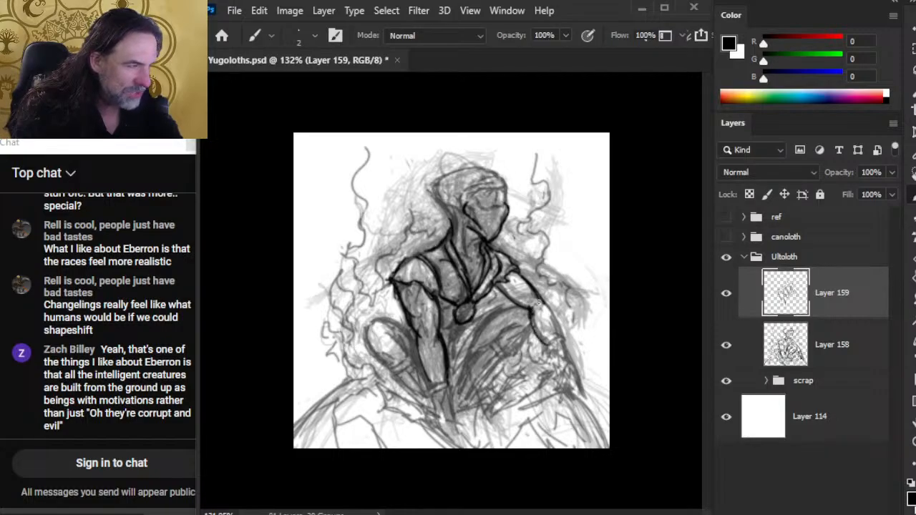
left_click_drag(538, 298, 562, 348)
mouse_move(552, 314)
left_mouse_down()
mouse_move(564, 353)
mouse_move(545, 347)
mouse_move(559, 366)
left_mouse_up()
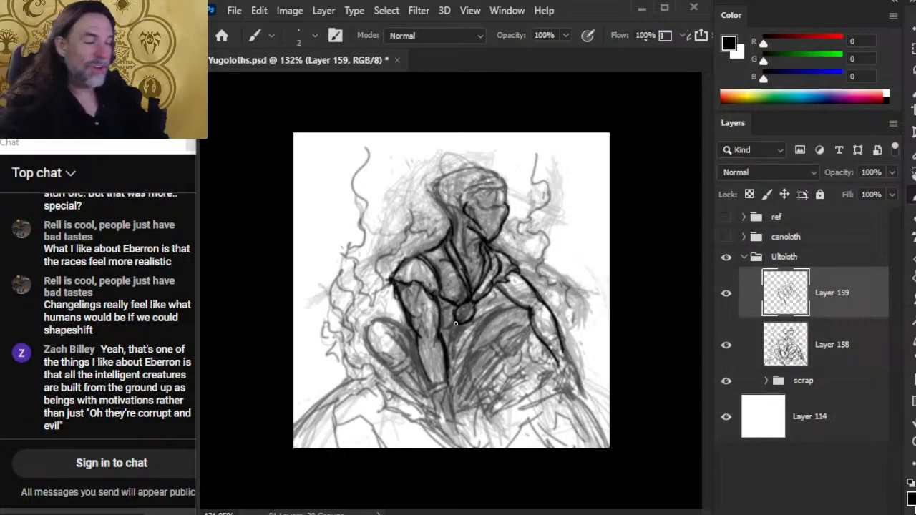
Reshape the round clasp into a tilted oval and ink the short torso line beside and below it.
key("e")
mouse_move(470, 312)
left_mouse_down()
mouse_move(458, 307)
mouse_move(472, 305)
mouse_move(466, 328)
mouse_move(474, 327)
mouse_move(479, 302)
mouse_move(456, 332)
left_mouse_up()
key("b")
key("e")
key("b")
key("e")
key("b")
key("e")
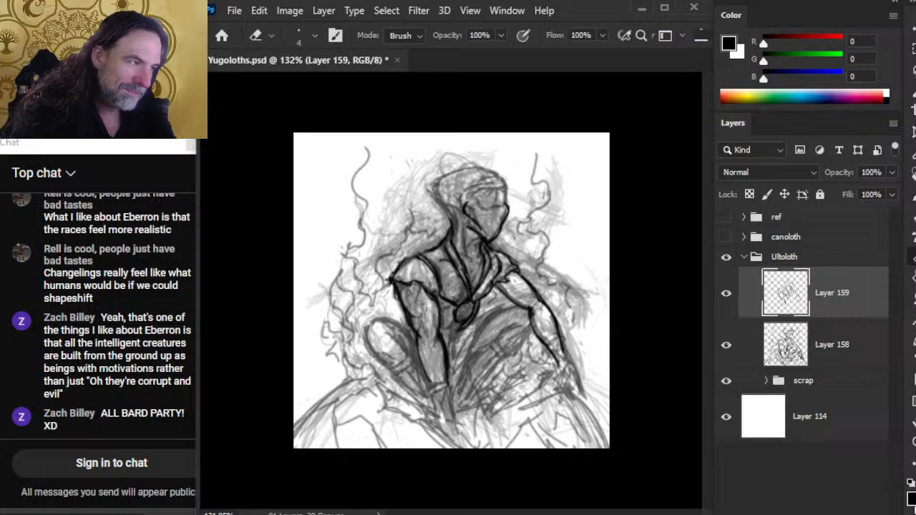
Rework the far collar edge between the clasp and the far shoulder cap with eraser and brush.
mouse_move(479, 290)
left_mouse_down()
mouse_move(494, 278)
mouse_move(492, 291)
mouse_move(495, 255)
mouse_move(502, 270)
mouse_move(494, 253)
mouse_move(499, 271)
left_mouse_up()
key("b")
key("e")
key("b")
key("e")
key("b")
key("e")
key("b")
key("e")
key("b")
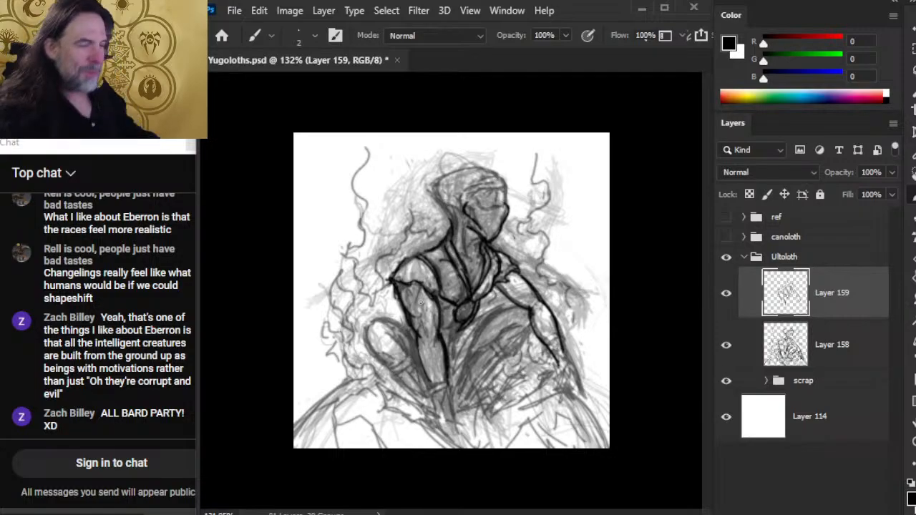
Clean the near shoulder cap's hem and armpit, and redraw the top of the inner arm contour below it.
key("e")
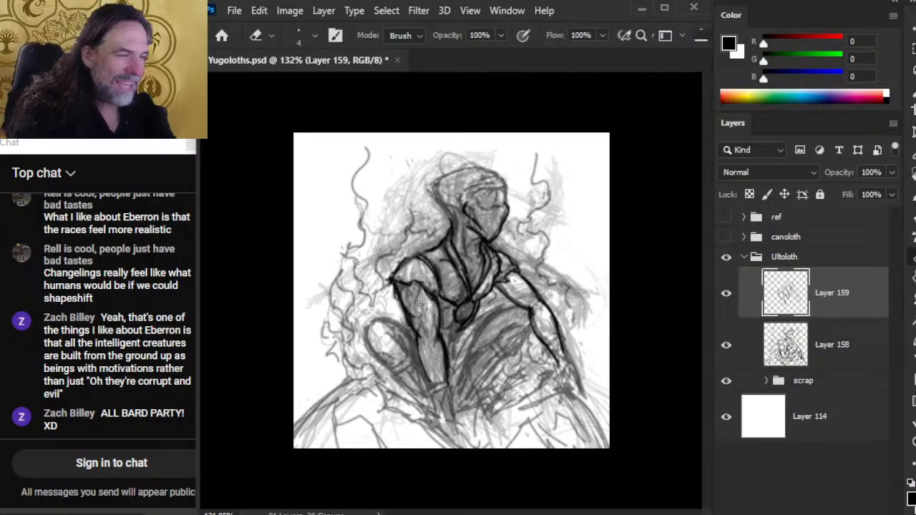
left_click_drag(422, 290, 436, 300)
key("b")
key("e")
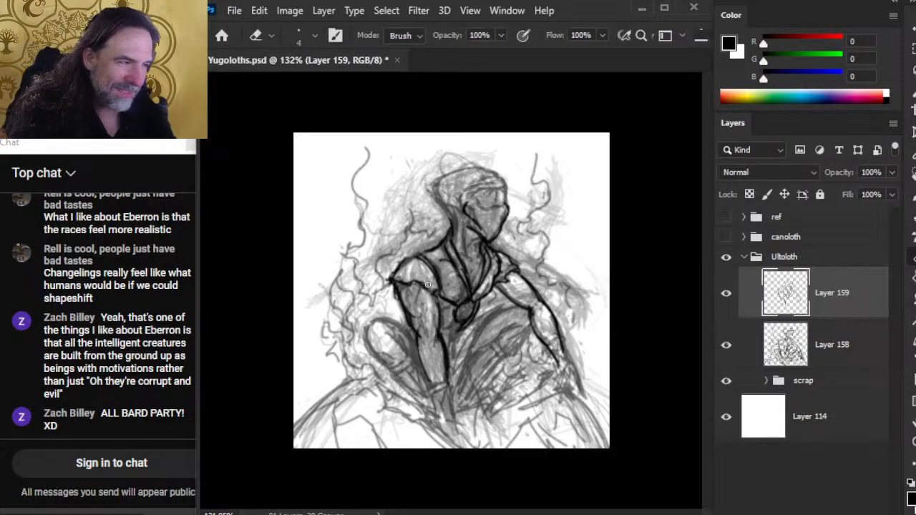
key("b")
key("e")
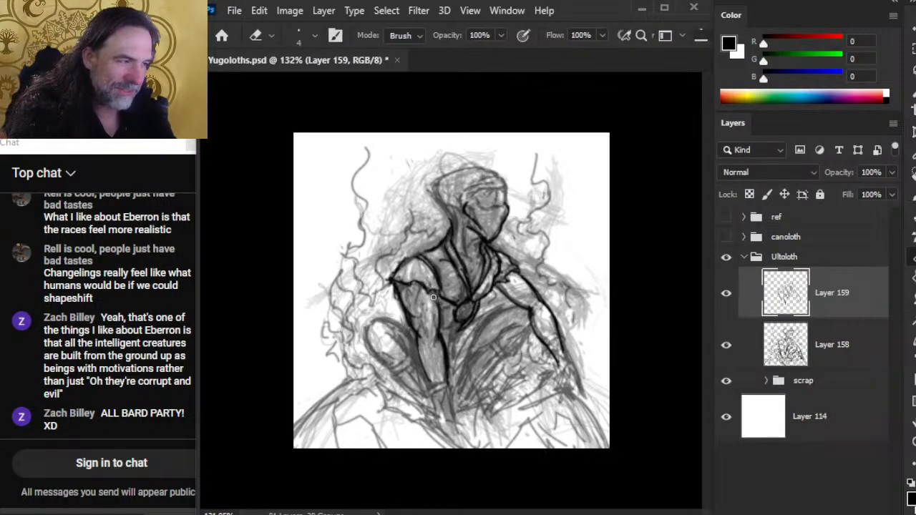
key("b")
key("e")
key("b")
left_click_drag(438, 298, 441, 329)
key("e")
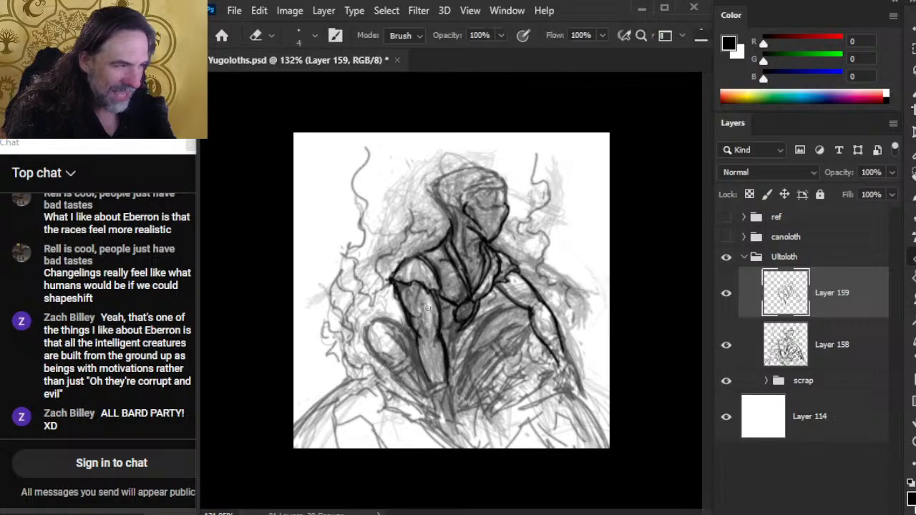
mouse_move(428, 294)
left_mouse_down()
mouse_move(435, 322)
mouse_move(440, 309)
left_mouse_up()
key("b")
key("e")
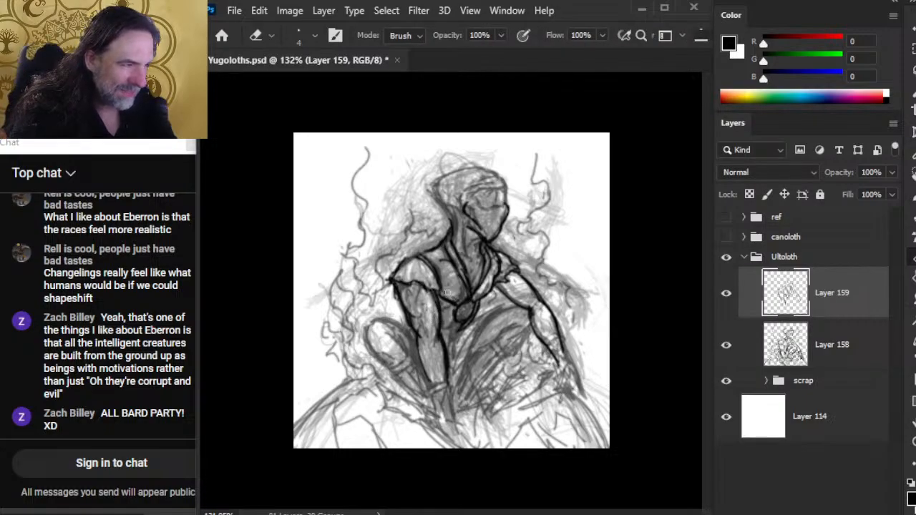
Erase and redraw the chest's lower contour from the near armpit to the clasp as a rounded curve.
key("b")
key("e")
key("b")
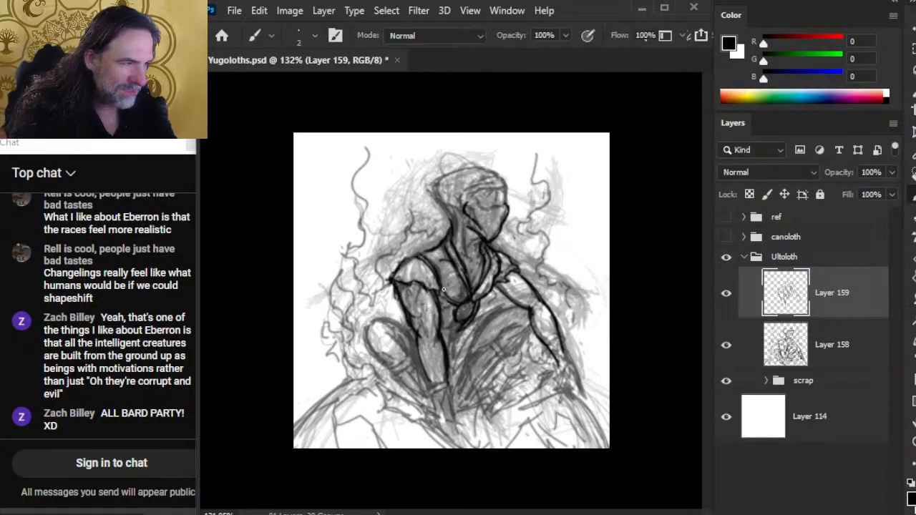
left_click_drag(442, 288, 455, 309)
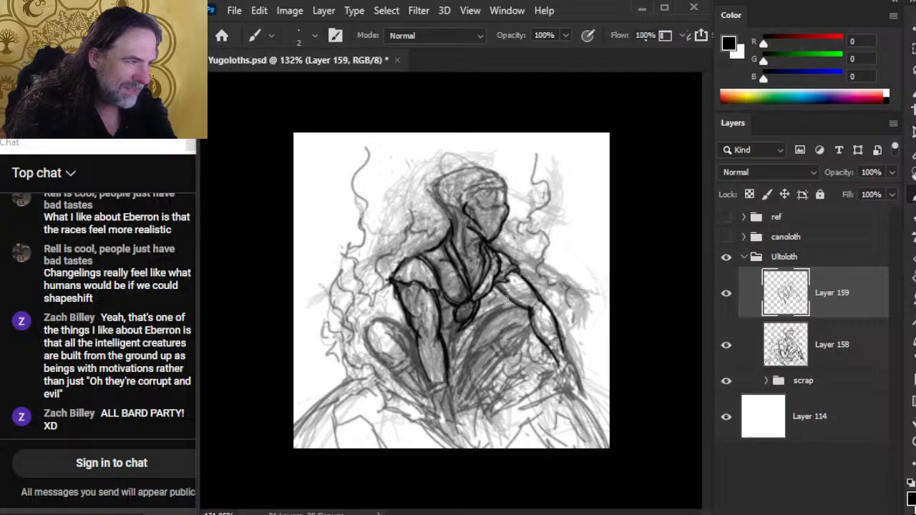
Ink the top contour of the far thigh from knee to crotch and the inner line of the near leg.
key("e")
key("b")
key("e")
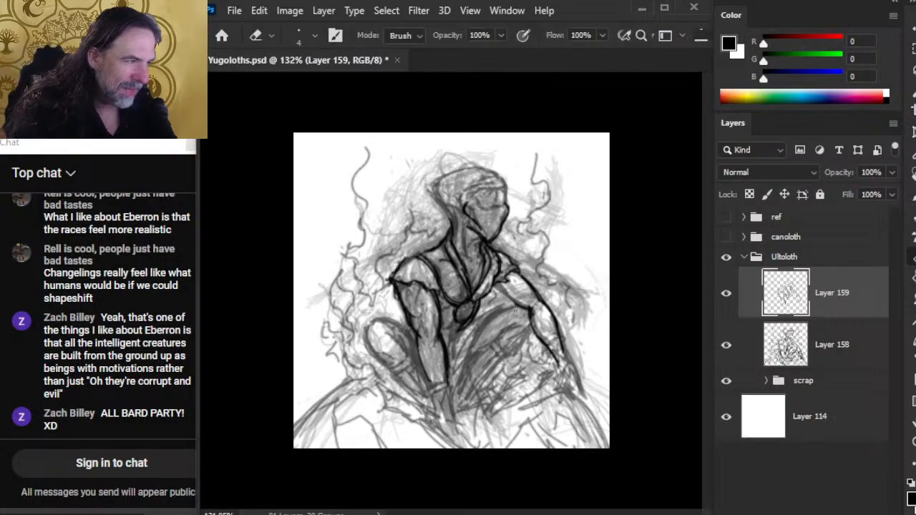
key("b")
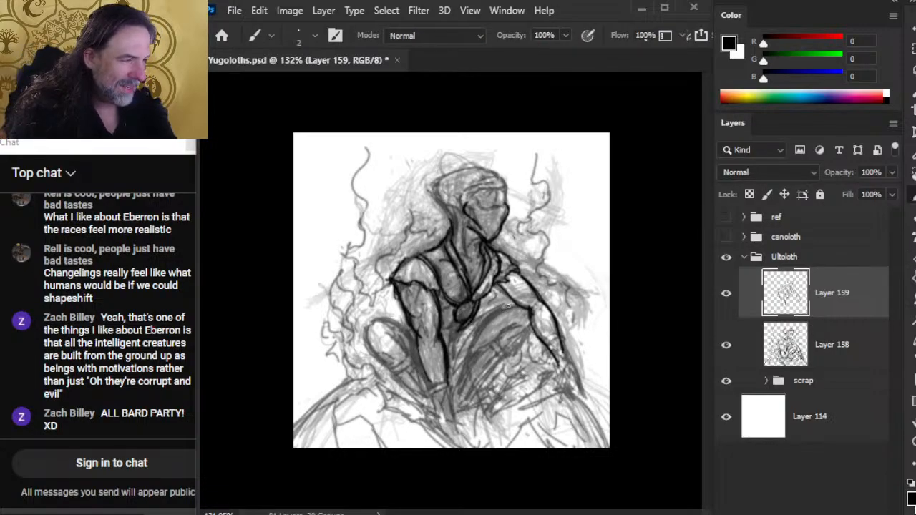
mouse_move(508, 307)
left_mouse_down()
mouse_move(460, 344)
mouse_move(500, 320)
mouse_move(505, 307)
mouse_move(470, 351)
mouse_move(487, 316)
mouse_move(462, 363)
left_mouse_up()
mouse_move(482, 317)
left_mouse_down()
mouse_move(457, 361)
mouse_move(491, 319)
mouse_move(454, 367)
left_mouse_up()
key("e")
key("b")
mouse_move(394, 322)
left_mouse_down()
mouse_move(415, 350)
mouse_move(419, 340)
mouse_move(453, 342)
mouse_move(467, 310)
mouse_move(516, 306)
mouse_move(492, 331)
mouse_move(528, 307)
mouse_move(535, 328)
mouse_move(502, 335)
mouse_move(518, 346)
mouse_move(486, 366)
left_mouse_up()
key("e")
key("b")
Ink the far leg's inner and lower contours from the knee down to the shin, cleaning them with the eraser.
mouse_move(502, 334)
left_mouse_down()
mouse_move(487, 353)
mouse_move(507, 328)
mouse_move(470, 368)
left_mouse_up()
key("e")
key("b")
mouse_move(483, 340)
left_mouse_down()
mouse_move(474, 364)
mouse_move(513, 352)
mouse_move(470, 390)
left_mouse_up()
key("e")
left_click_drag(506, 357, 481, 387)
key("b")
left_click_drag(479, 342, 458, 393)
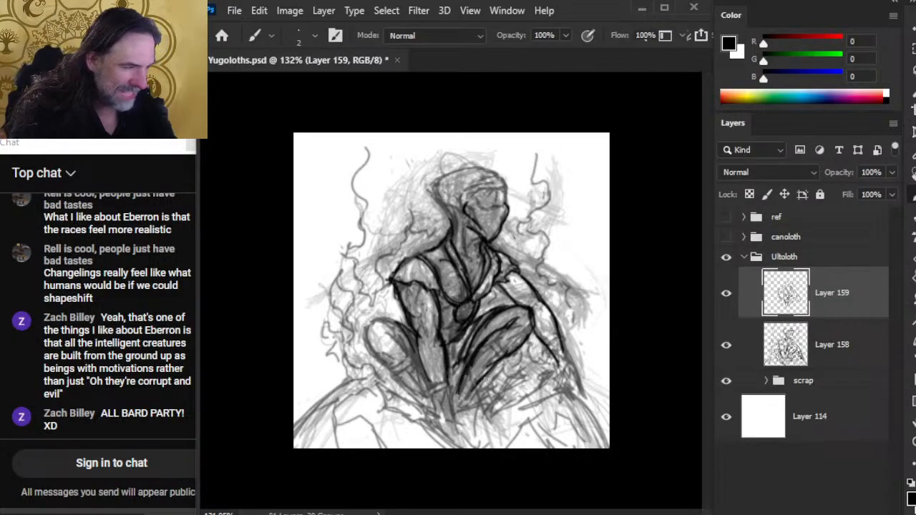
key("e")
left_click_drag(513, 349, 488, 378)
key("b")
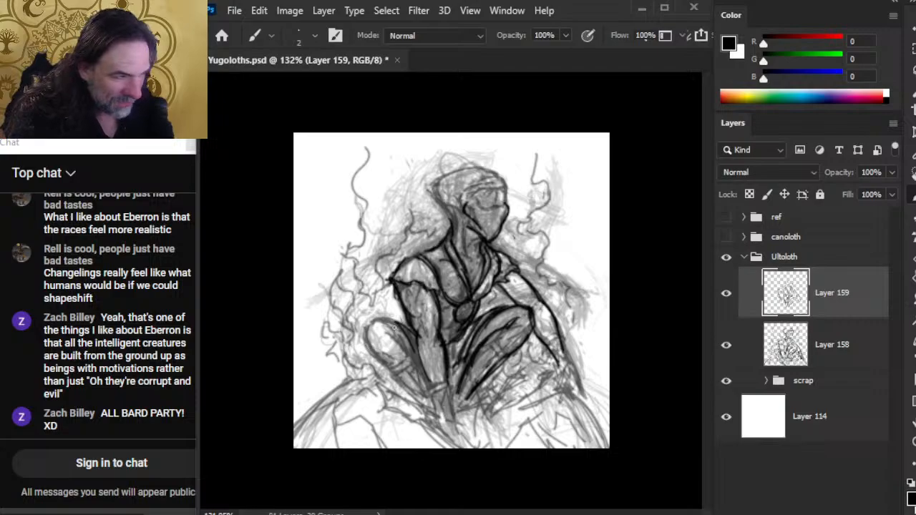
Ink the rounded outline of the near knee and the band lines just below both knees.
mouse_move(395, 328)
left_mouse_down()
mouse_move(365, 338)
mouse_move(375, 360)
mouse_move(366, 342)
mouse_move(374, 352)
mouse_move(370, 345)
mouse_move(398, 340)
mouse_move(413, 357)
mouse_move(403, 342)
mouse_move(414, 364)
mouse_move(409, 351)
mouse_move(389, 365)
mouse_move(415, 350)
mouse_move(394, 373)
mouse_move(407, 356)
left_mouse_up()
key("e")
key("b")
mouse_move(508, 344)
left_mouse_down()
mouse_move(487, 337)
mouse_move(513, 350)
left_mouse_up()
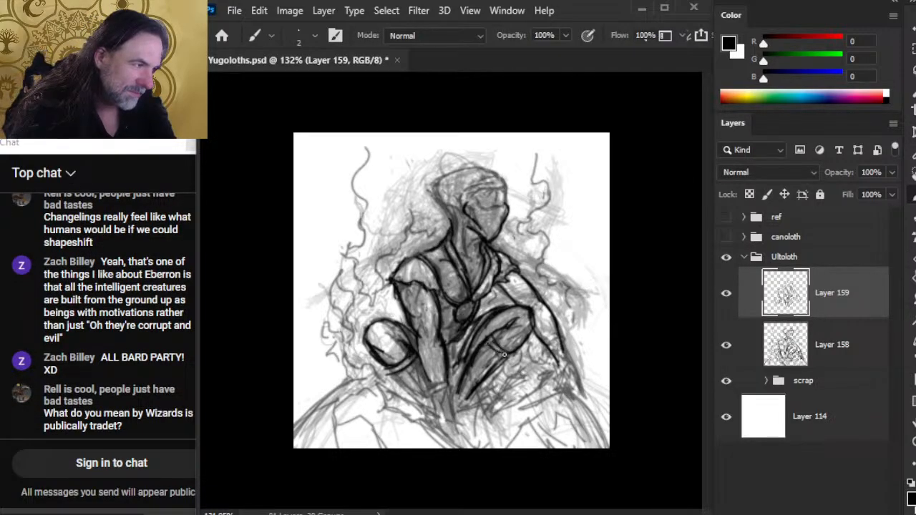
Refine the far knee's top where it meets the elbow and ink the far forearm's inner contour to the wrist.
key("e")
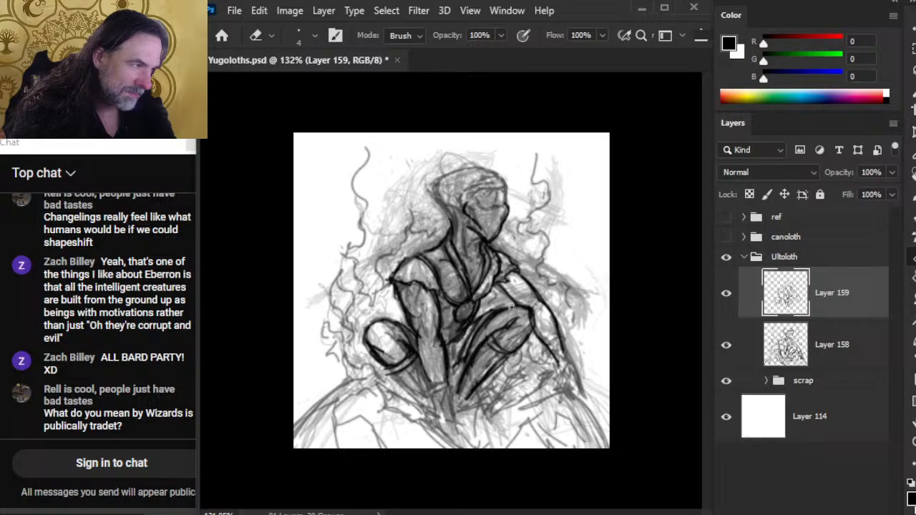
key("b")
key("e")
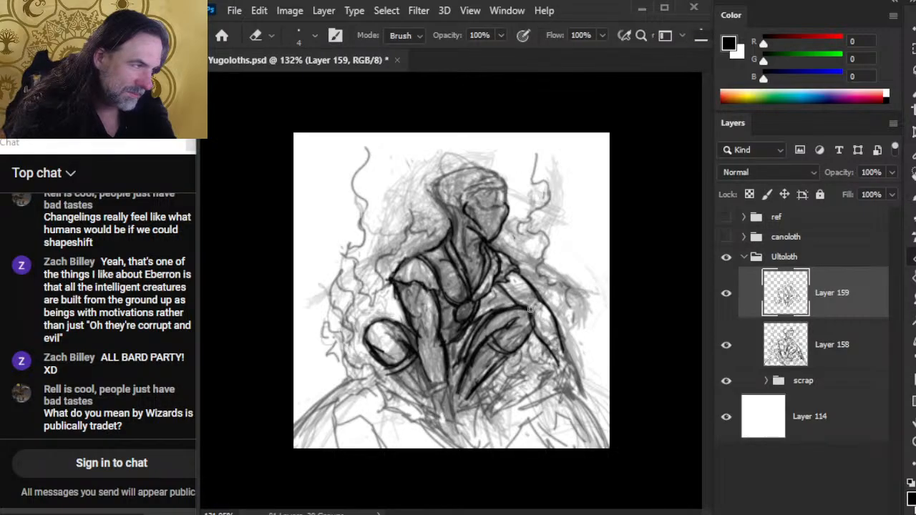
key("b")
key("e")
key("b")
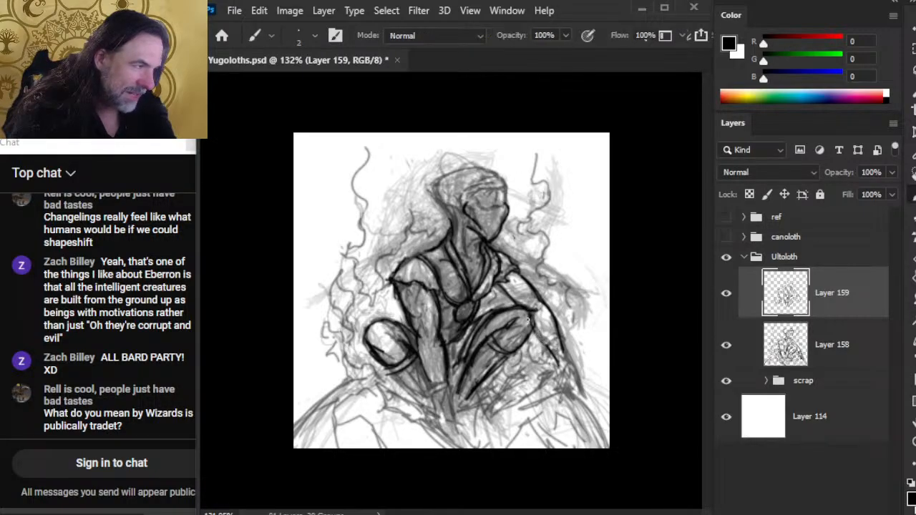
mouse_move(527, 322)
left_mouse_down()
mouse_move(558, 372)
mouse_move(536, 338)
mouse_move(563, 363)
mouse_move(557, 340)
mouse_move(563, 350)
mouse_move(561, 389)
left_mouse_up()
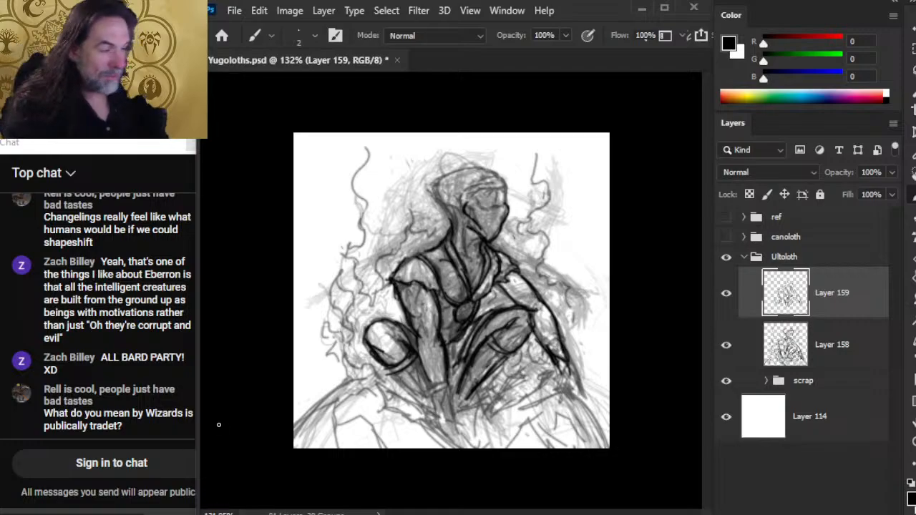
Refine the outer contour of the near upper arm just below the sleeve, alternating brush and eraser.
key("e")
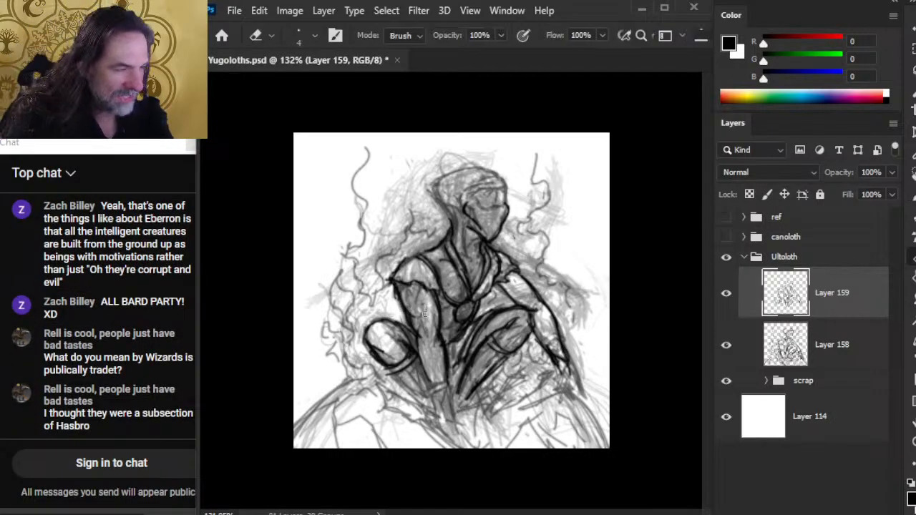
key("b")
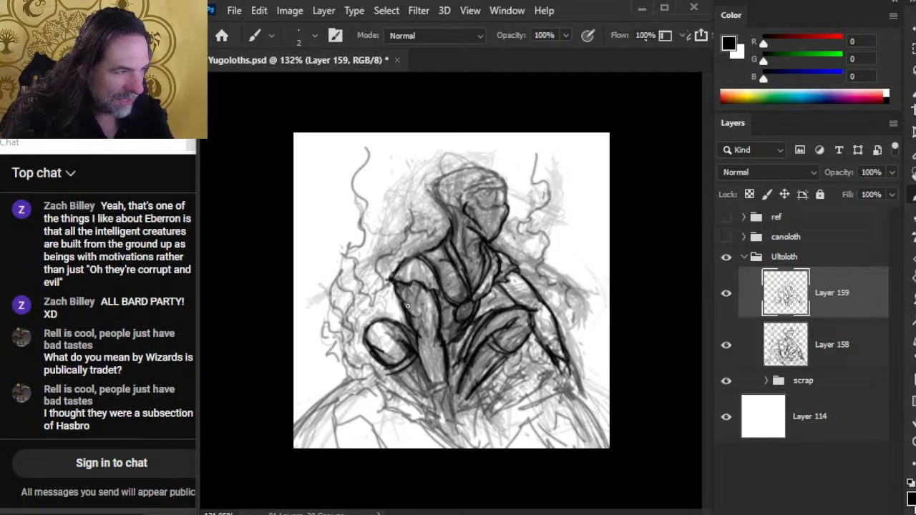
key("e")
key("b")
key("e")
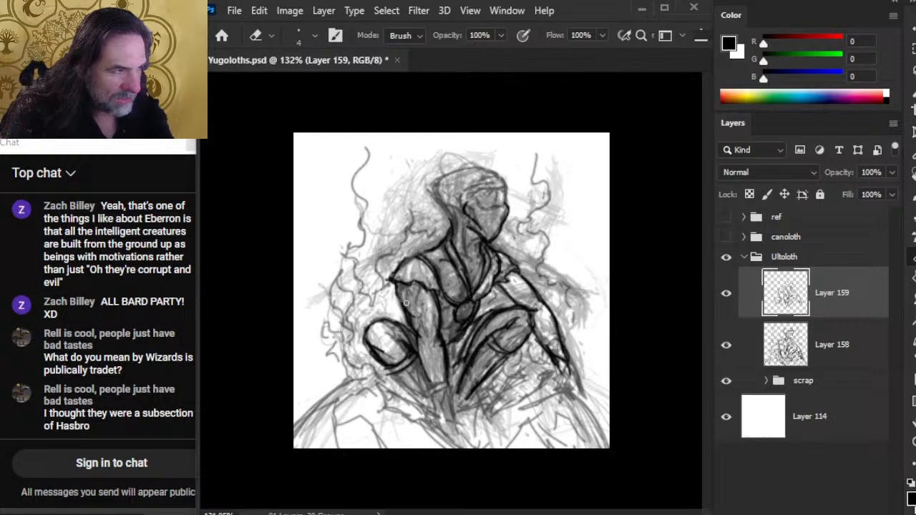
key("b")
key("e")
key("b")
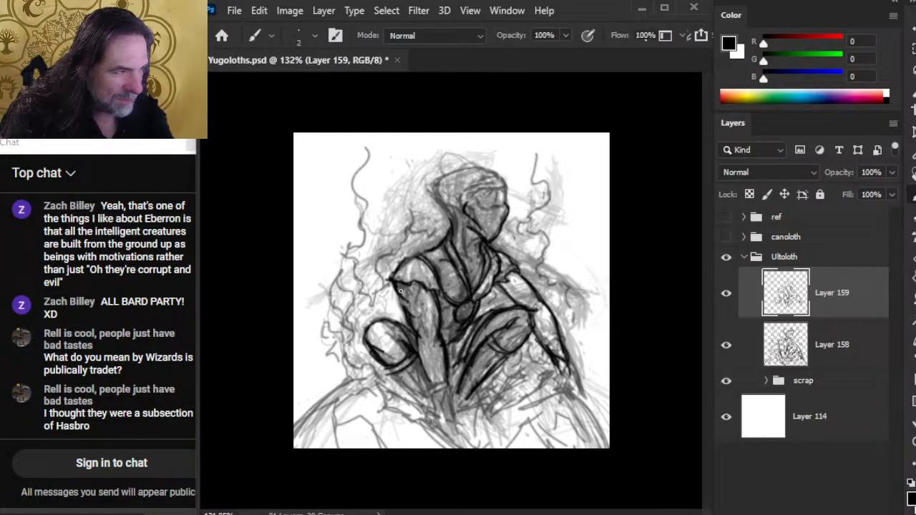
Clean and re-ink the near sleeve's outer corner where it meets the upper arm.
key("e")
key("b")
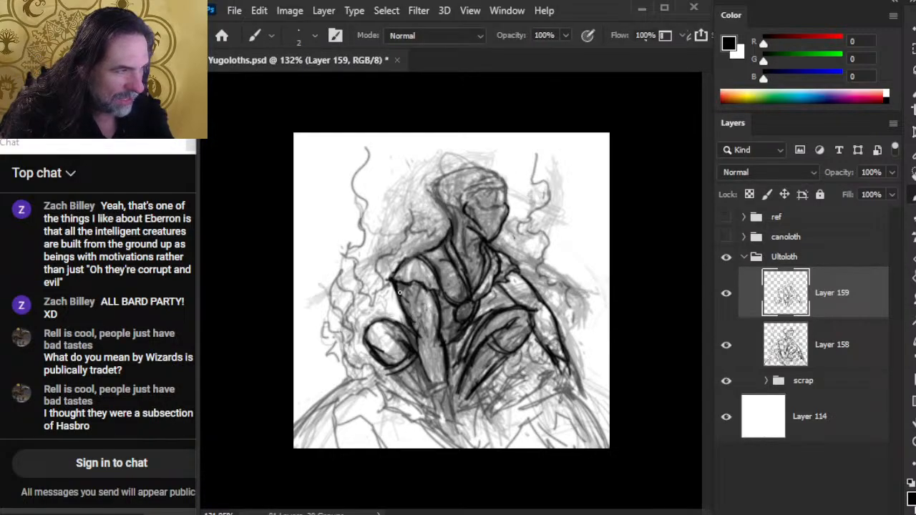
key("e")
key("b")
key("e")
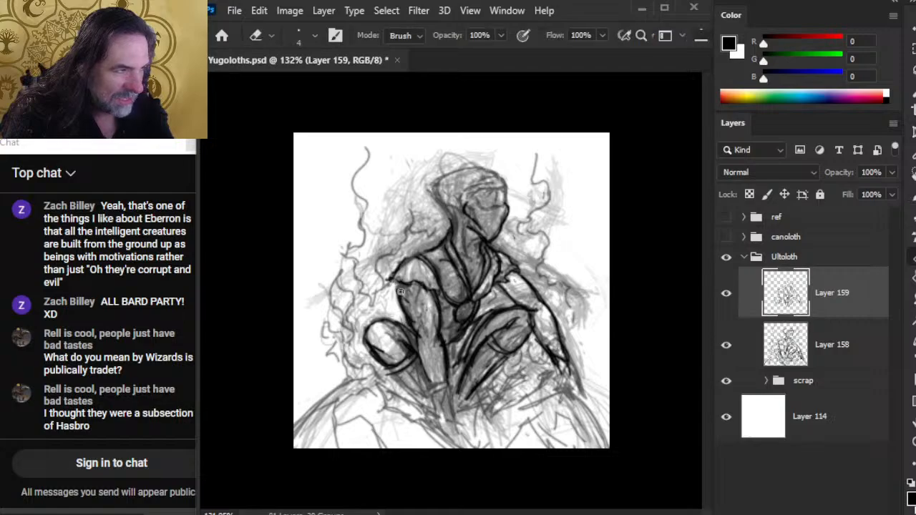
key("b")
left_click_drag(391, 278, 397, 293)
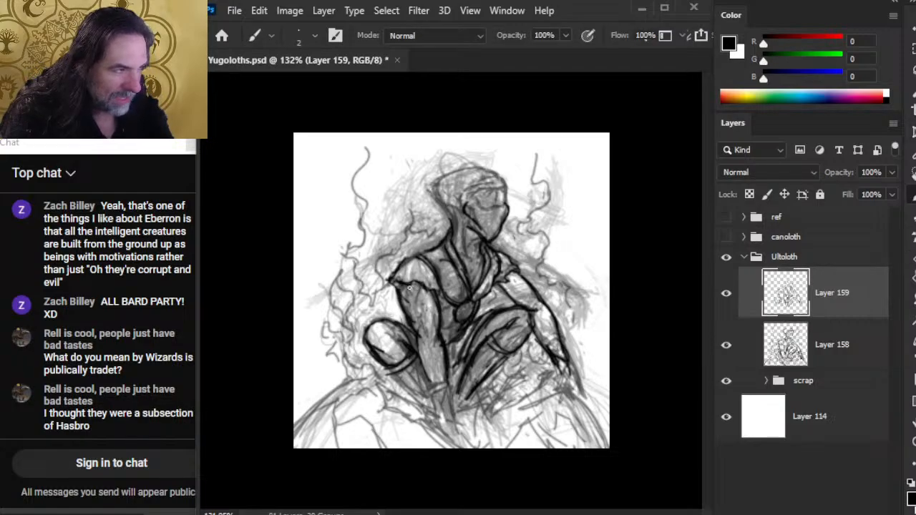
key("e")
key("b")
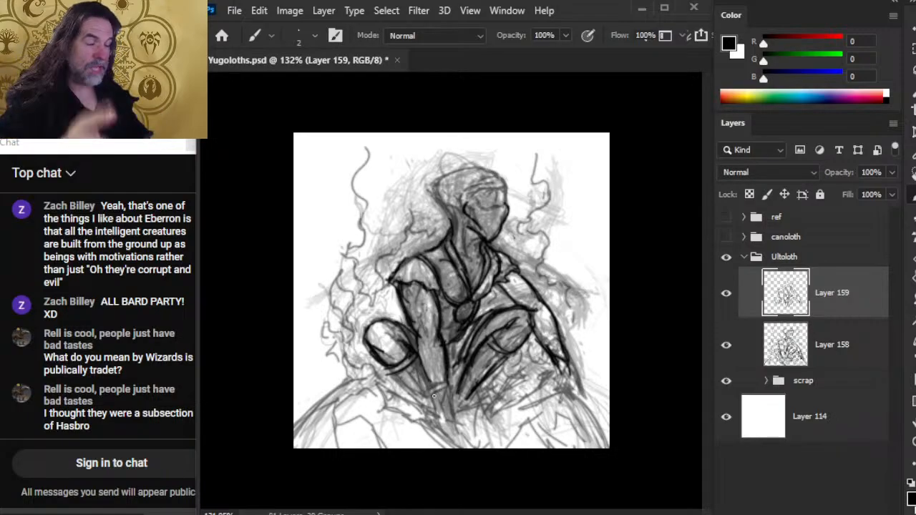
Ink the sloping line from the base of the neck to the near shoulder and trim it with the eraser.
key("e")
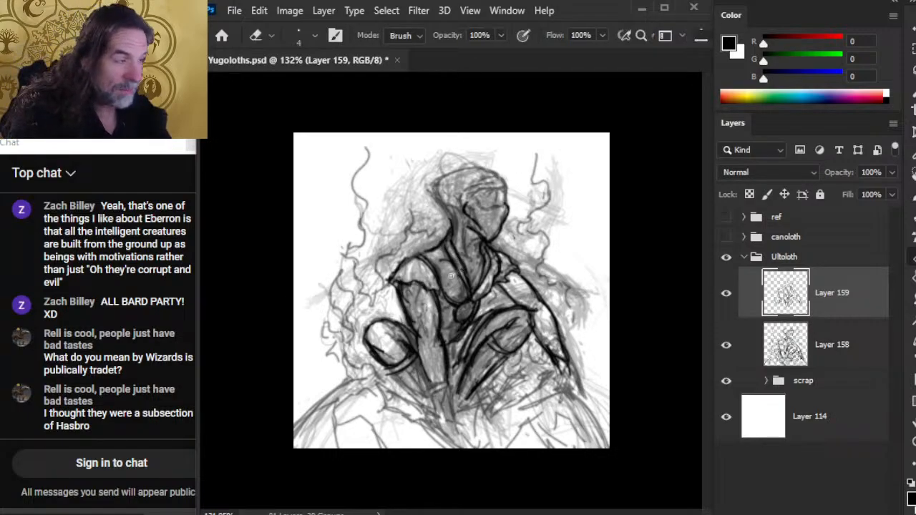
key("b")
key("e")
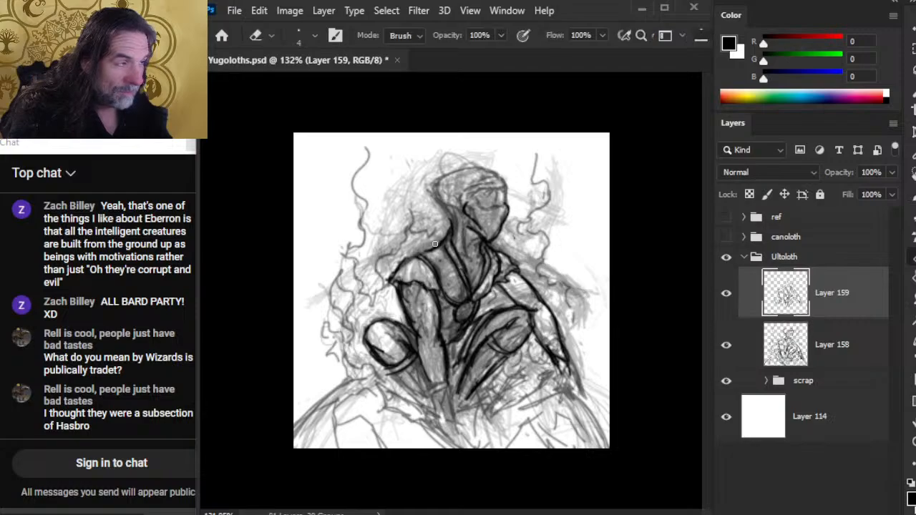
key("b")
left_click_drag(444, 245, 401, 259)
key("e")
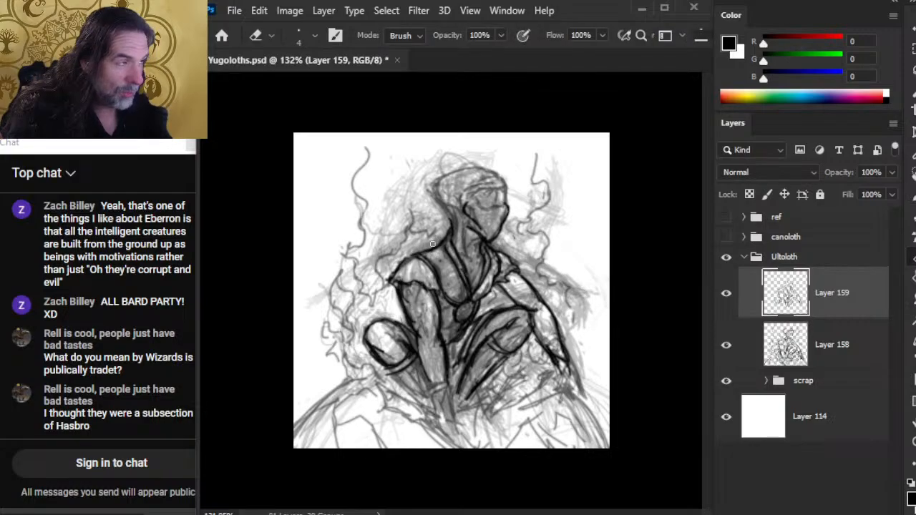
key("b")
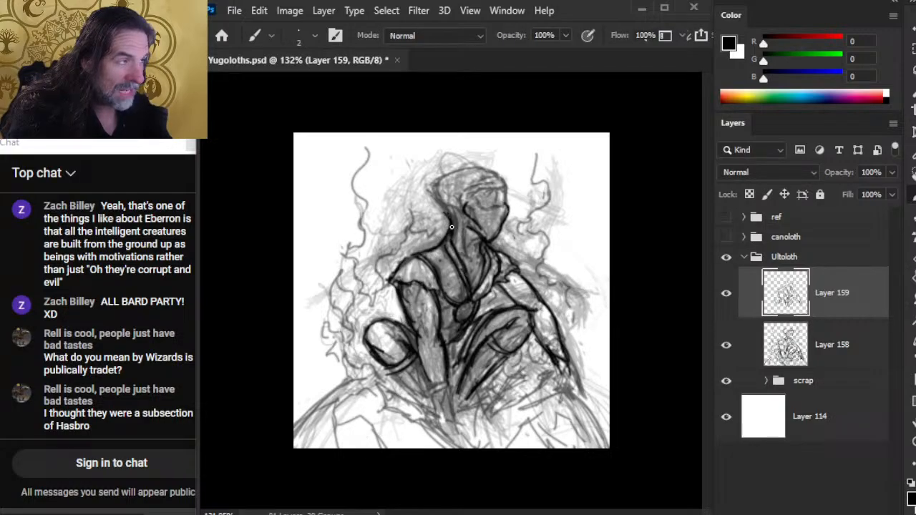
Ink the head's outline from the nape over the crown, plus the brow line and the eye's upper curve.
left_click_drag(448, 213, 444, 195)
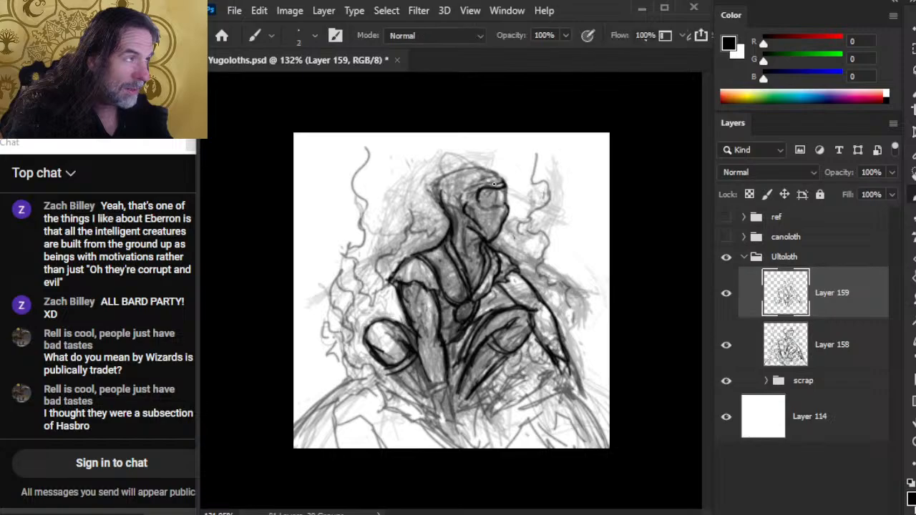
mouse_move(471, 191)
left_mouse_down()
mouse_move(507, 184)
mouse_move(455, 173)
left_mouse_up()
key("e")
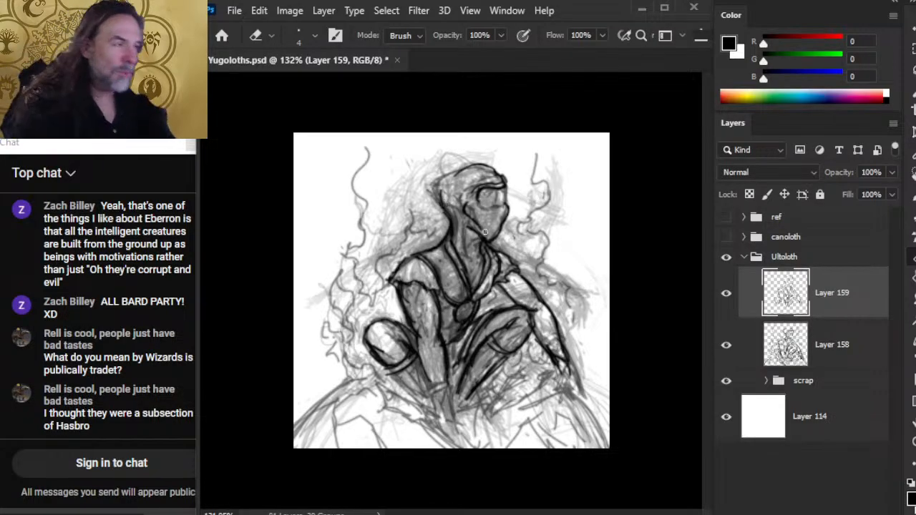
key("b")
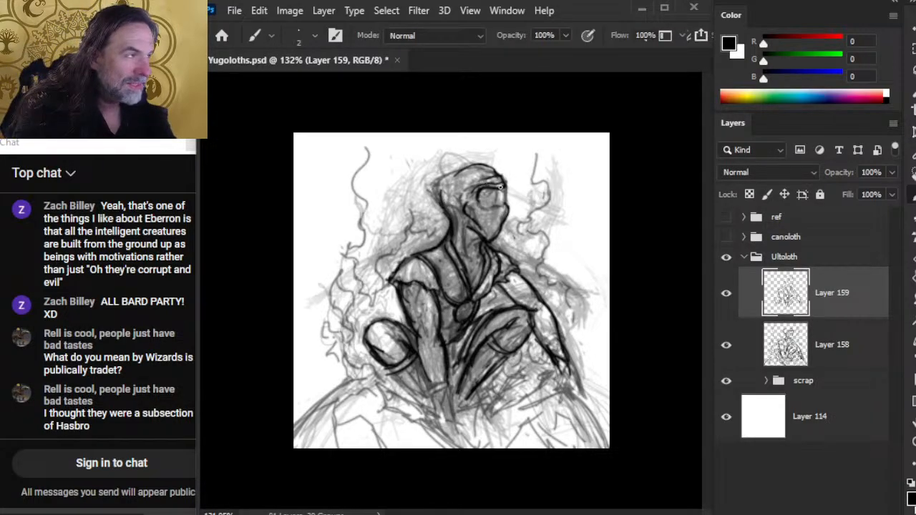
Clean up the front tip of the brow and thicken the forehead part of the crown's contour.
key("e")
key("b")
key("e")
key("b")
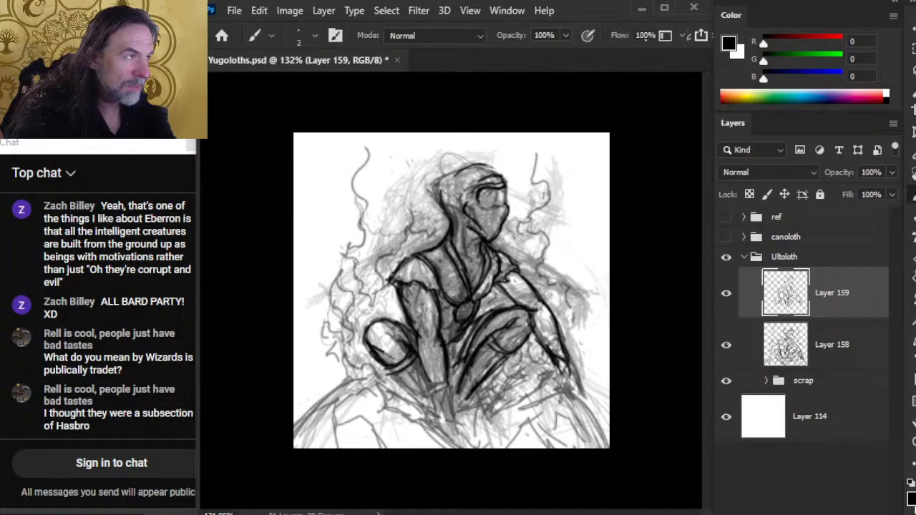
key("e")
key("b")
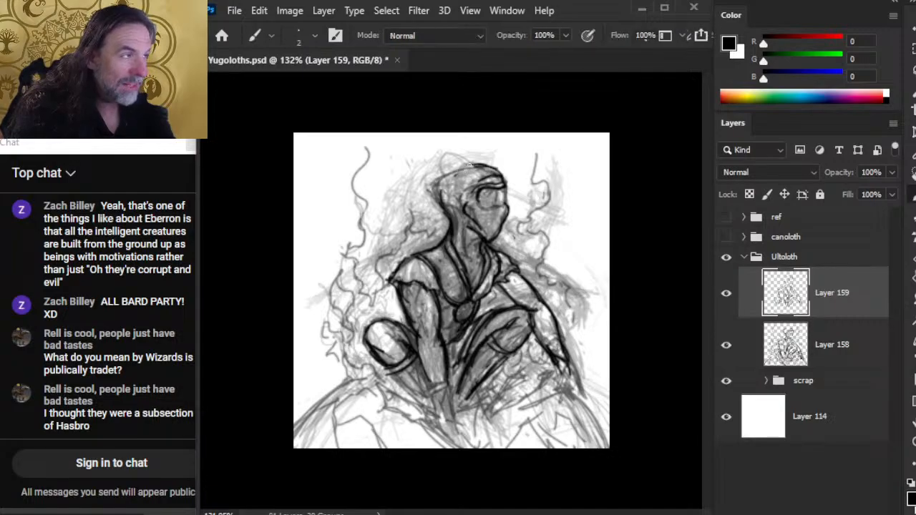
Refine the top of the head and ink its pointed rear corner down toward the nape.
key("e")
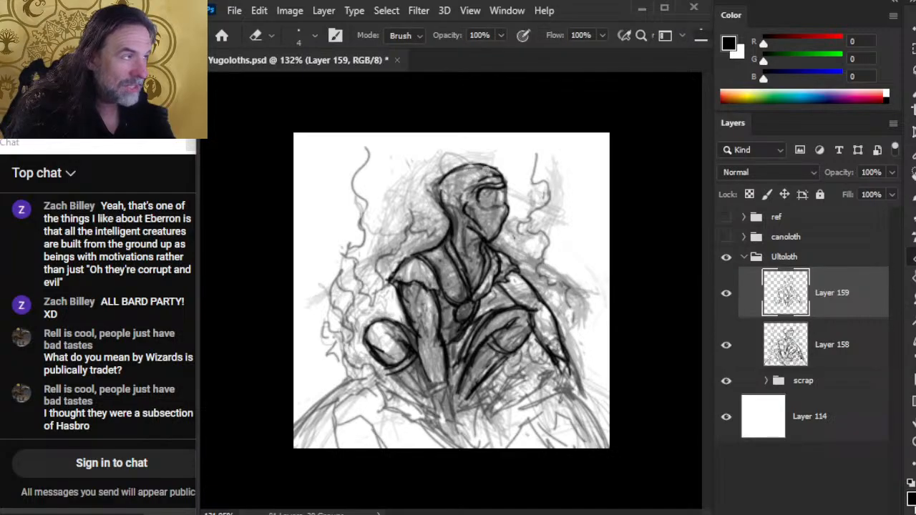
key("b")
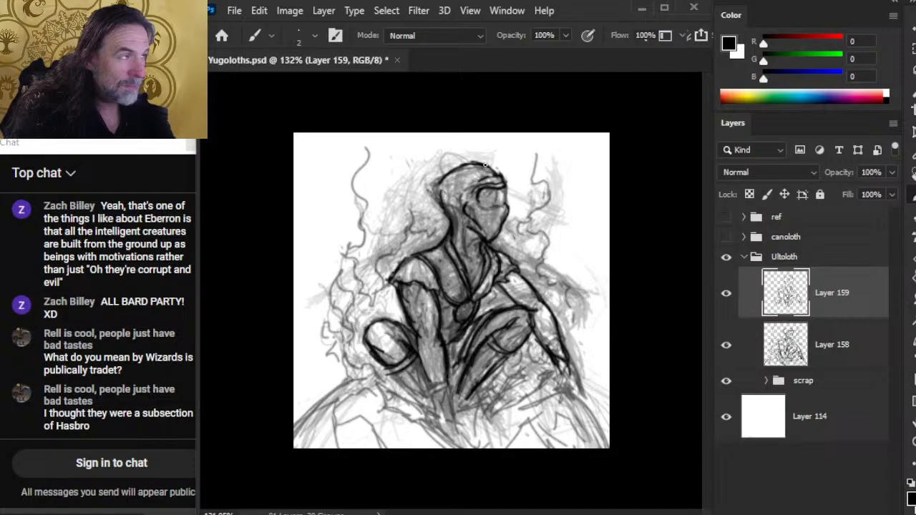
key("e")
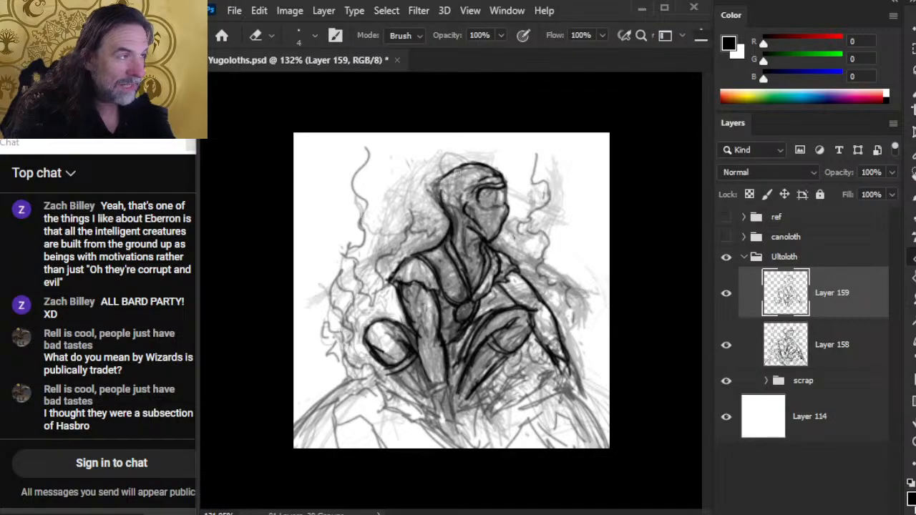
key("b")
mouse_move(430, 184)
left_mouse_down()
mouse_move(441, 204)
mouse_move(442, 194)
left_mouse_up()
key("e")
key("b")
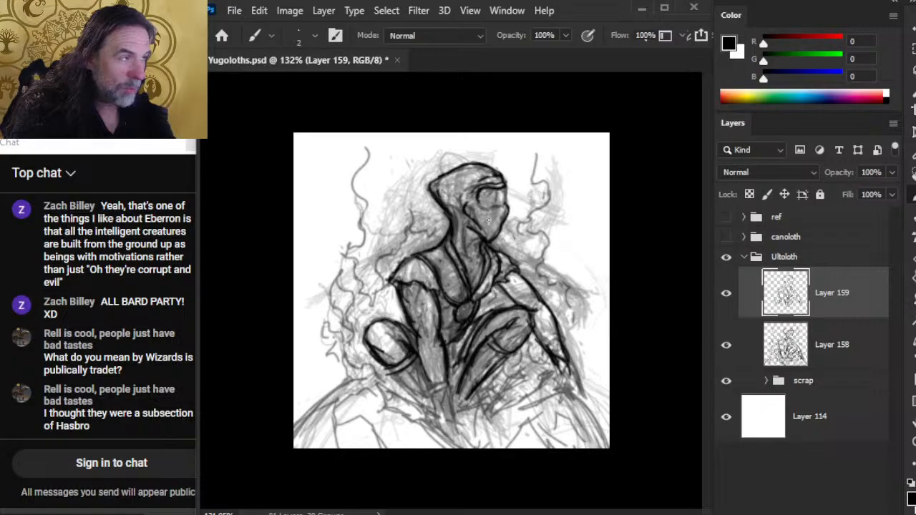
Ink the lower rim of the large eye across to the front edge of the face and clean its end.
key("e")
key("b")
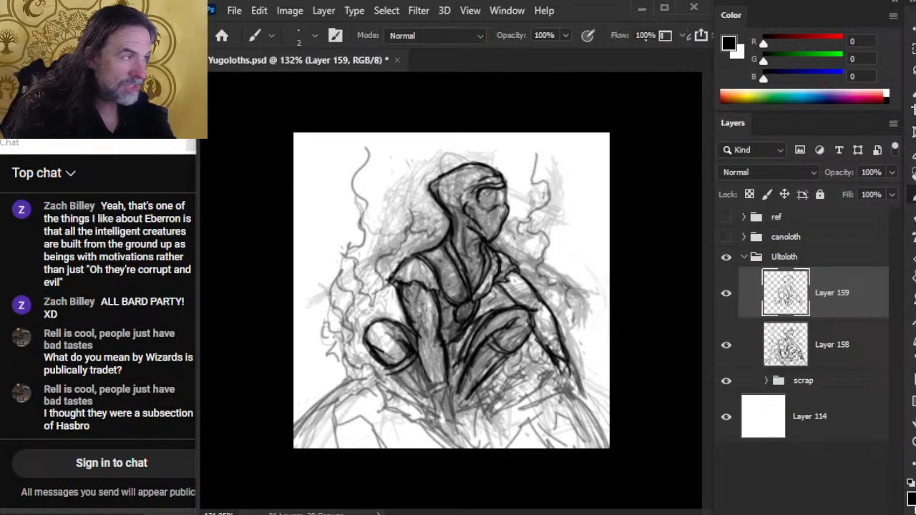
left_click_drag(498, 208, 477, 207)
key("e")
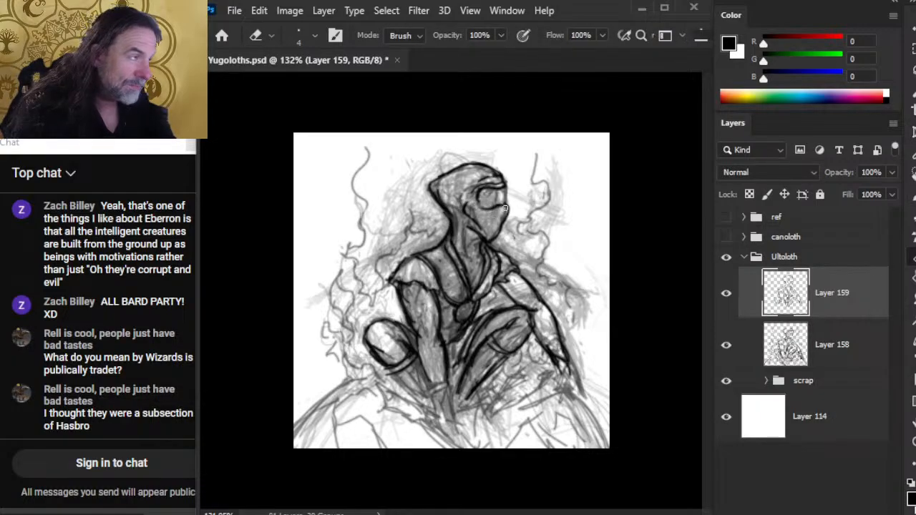
key("b")
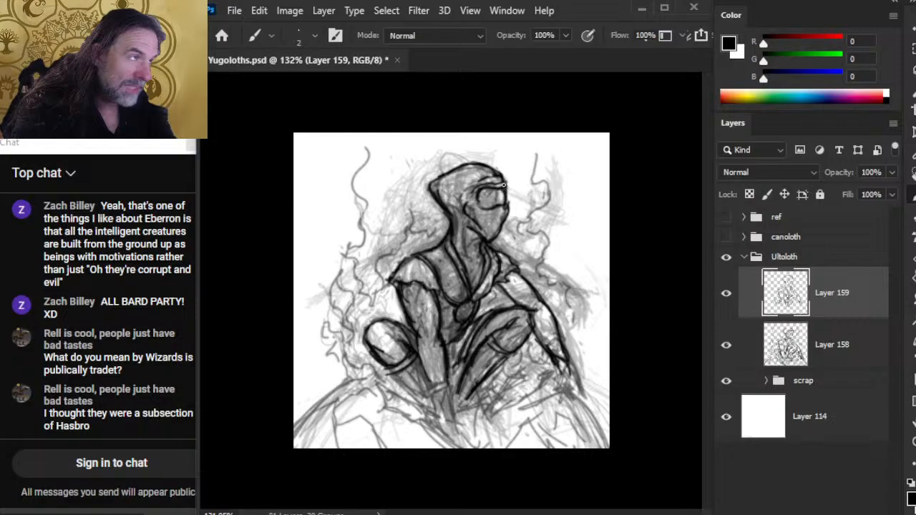
Refine the brow's front end and darken the upper rear curve of the eye, erasing stray marks.
key("e")
key("b")
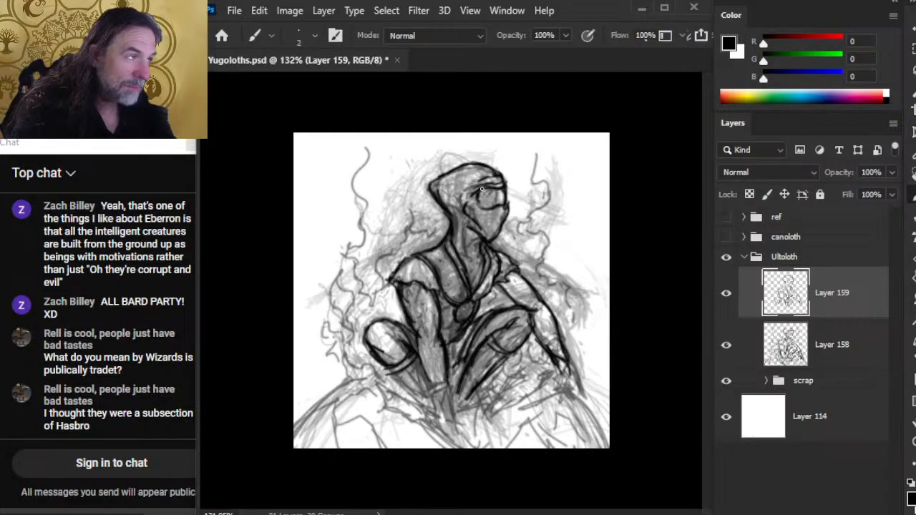
key("e")
key("b")
key("e")
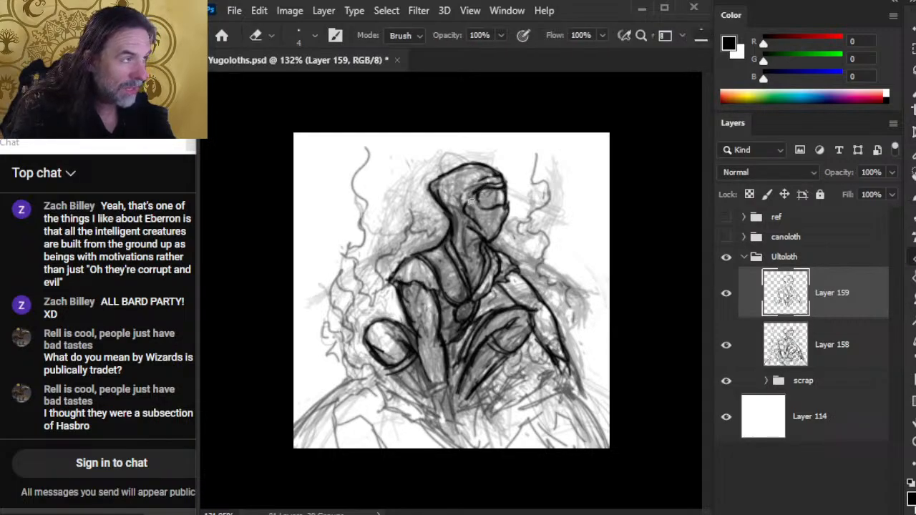
key("b")
Ink and clean the line along the side of the face from the brow's rear end down toward the jaw.
key("e")
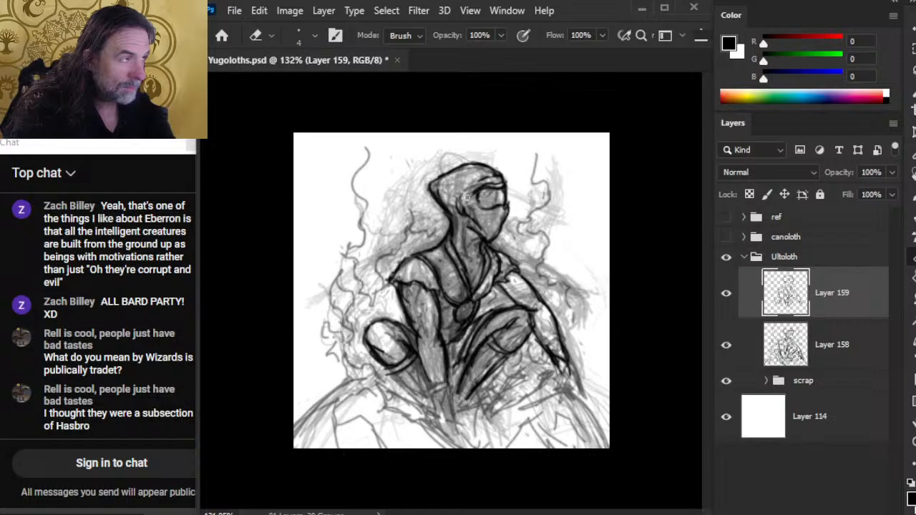
key("b")
key("e")
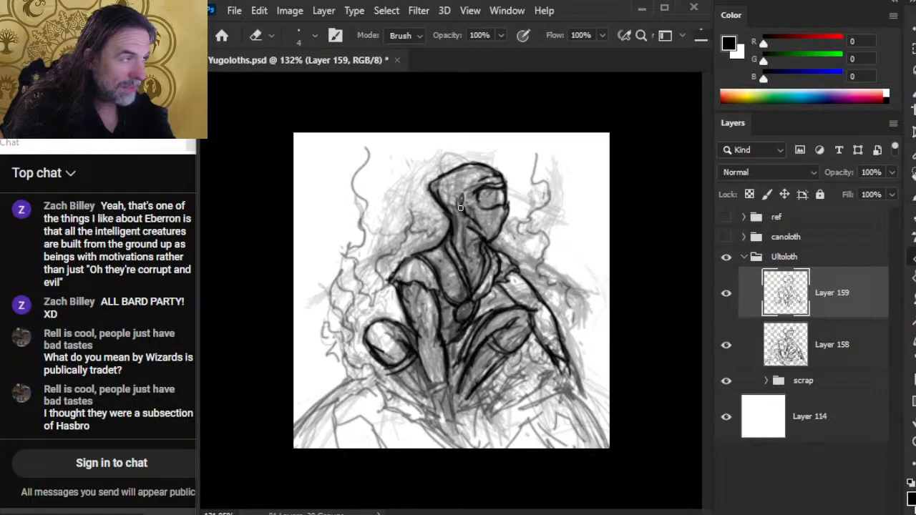
key("b")
key("e")
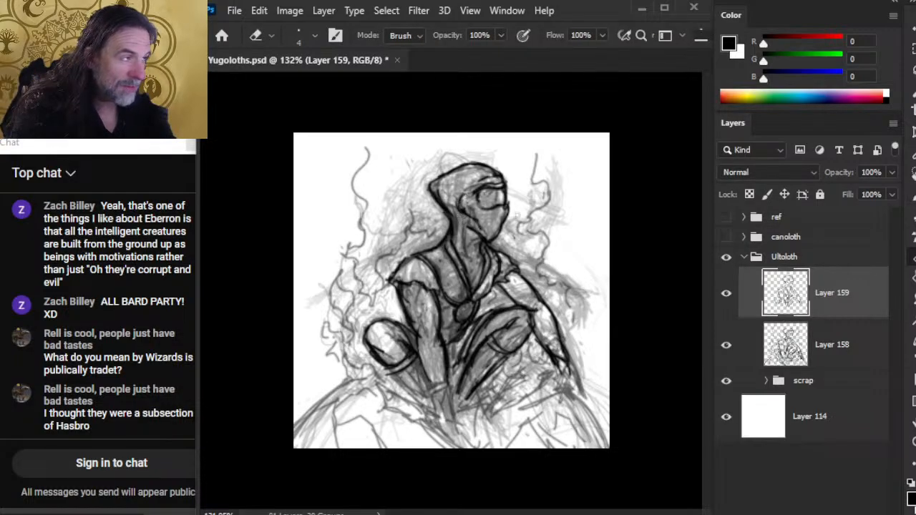
key("b")
Refine the face's front contour and round out the outline of the large eye with brush and eraser.
key("e")
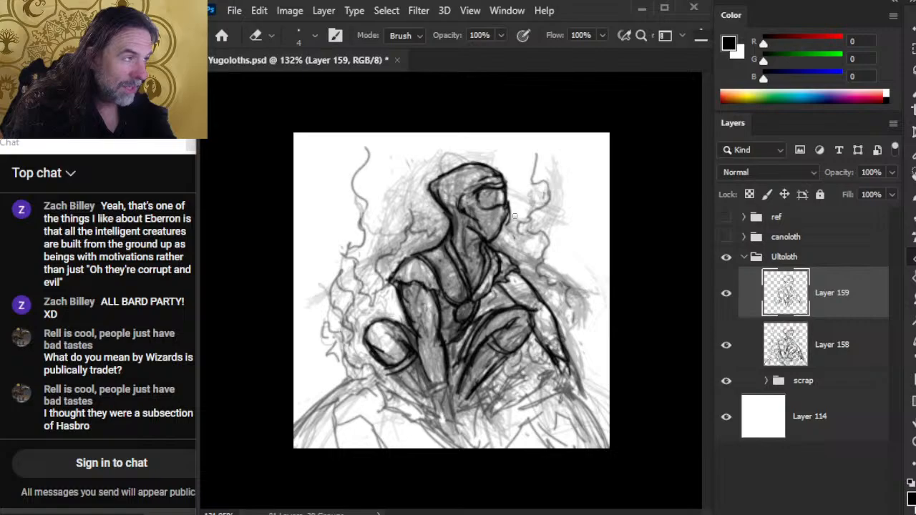
key("b")
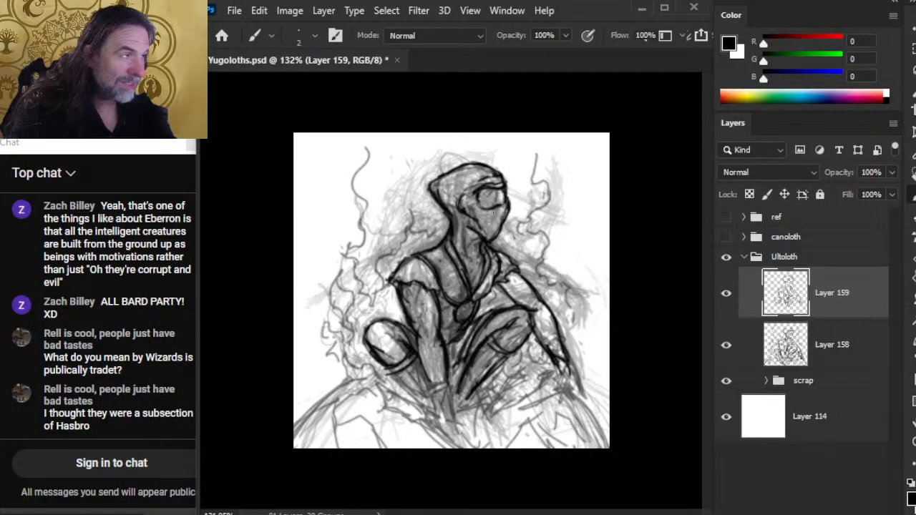
key("e")
key("b")
key("e")
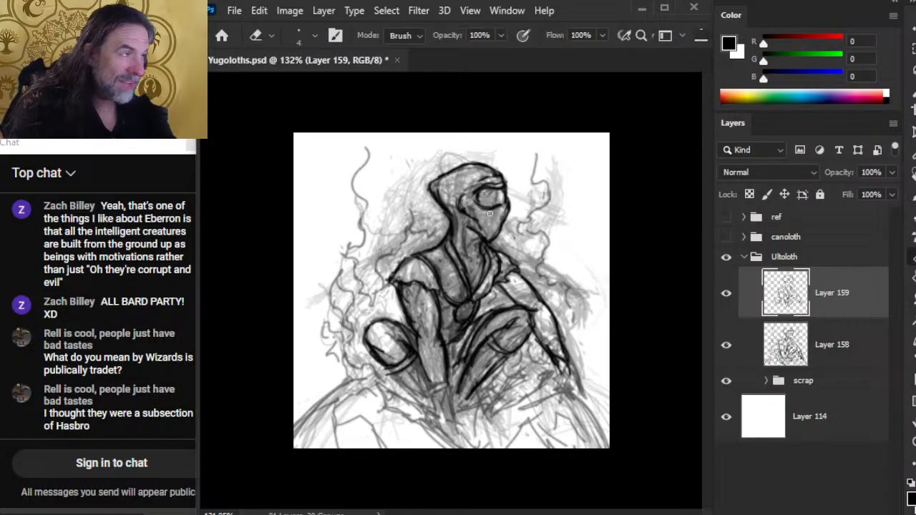
key("b")
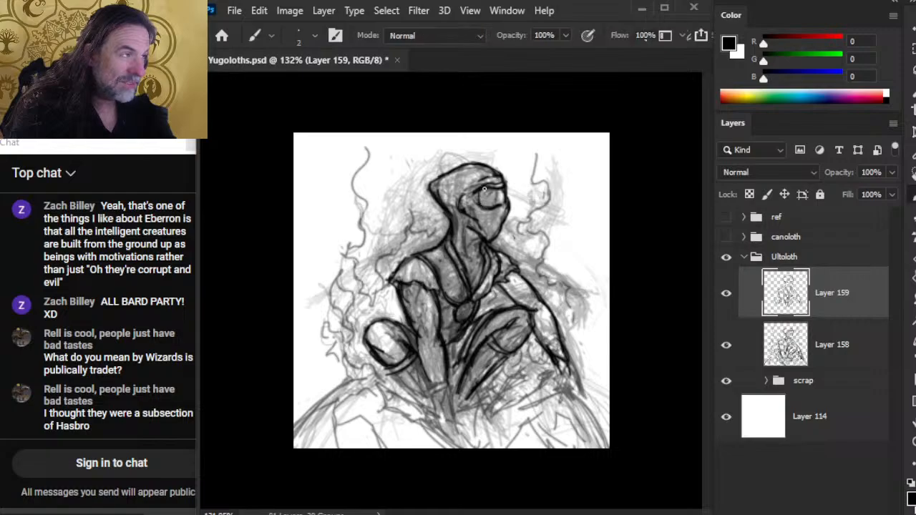
key("e")
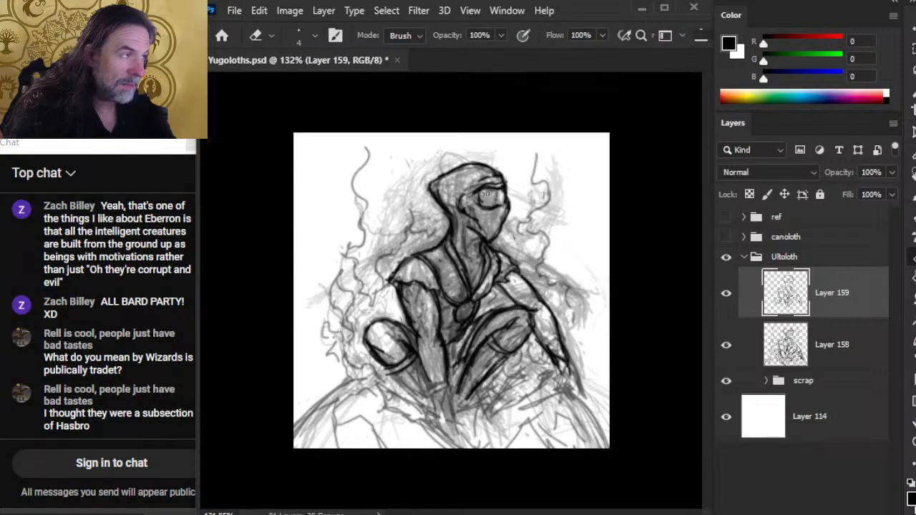
key("b")
key("e")
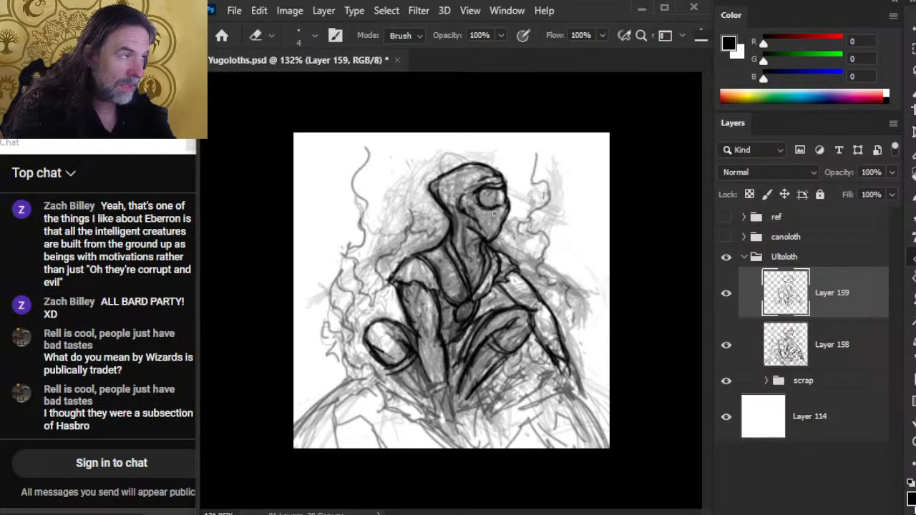
Redraw the top contour of the head slightly lower with the brush and erase the old crown line.
key("b")
key("e")
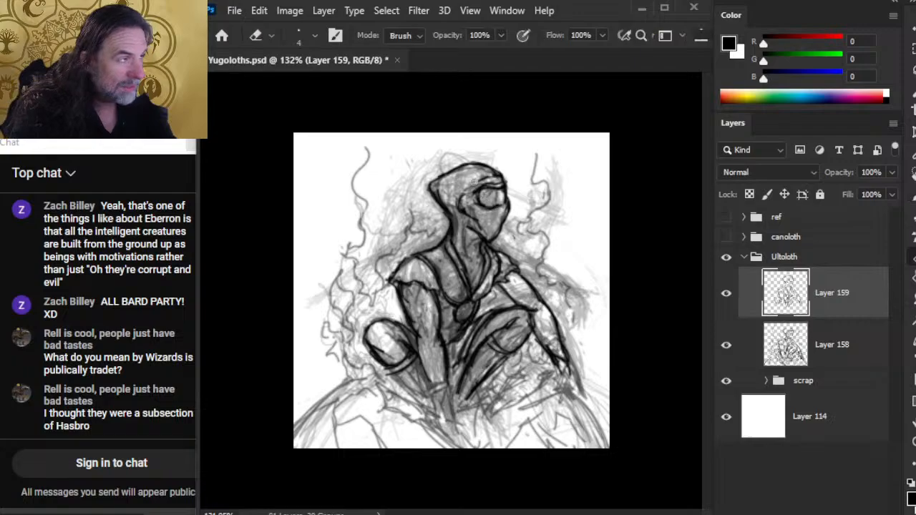
key("b")
mouse_move(493, 172)
left_mouse_down()
mouse_move(485, 168)
mouse_move(498, 170)
left_mouse_up()
mouse_move(460, 163)
left_mouse_down()
mouse_move(506, 177)
mouse_move(498, 166)
mouse_move(481, 164)
mouse_move(506, 180)
mouse_move(486, 166)
mouse_move(468, 168)
mouse_move(500, 173)
left_mouse_up()
key("e")
key("b")
key("e")
key("b")
key("e")
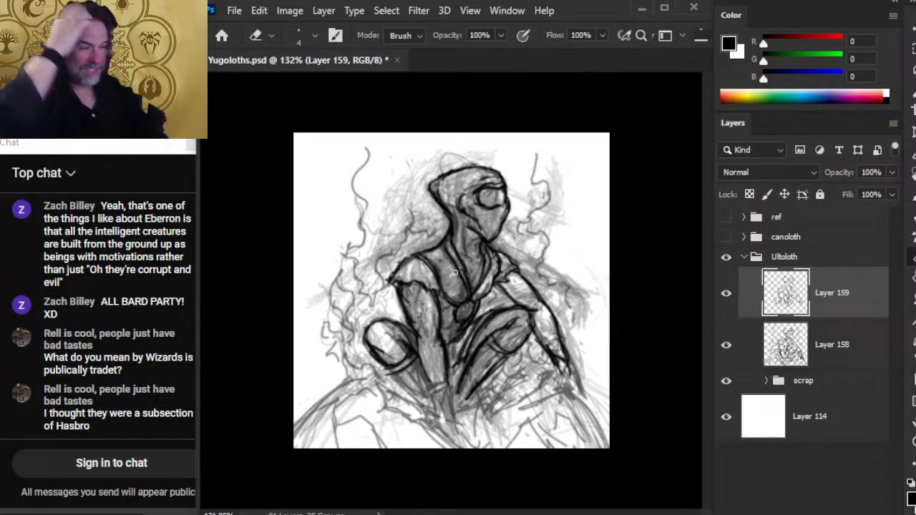
Refine the linework around the round pendant and the waist, between the near arm and the raised thigh, with brush and eraser.
key("b")
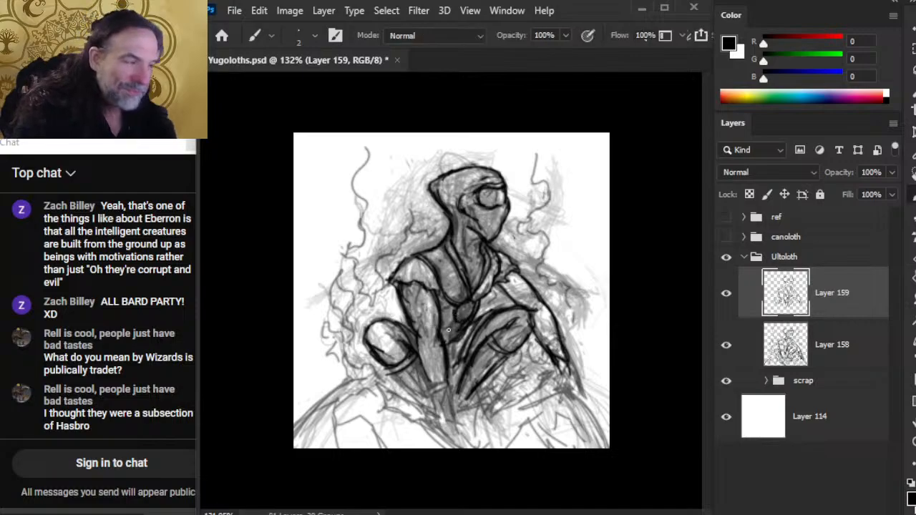
key("e")
key("b")
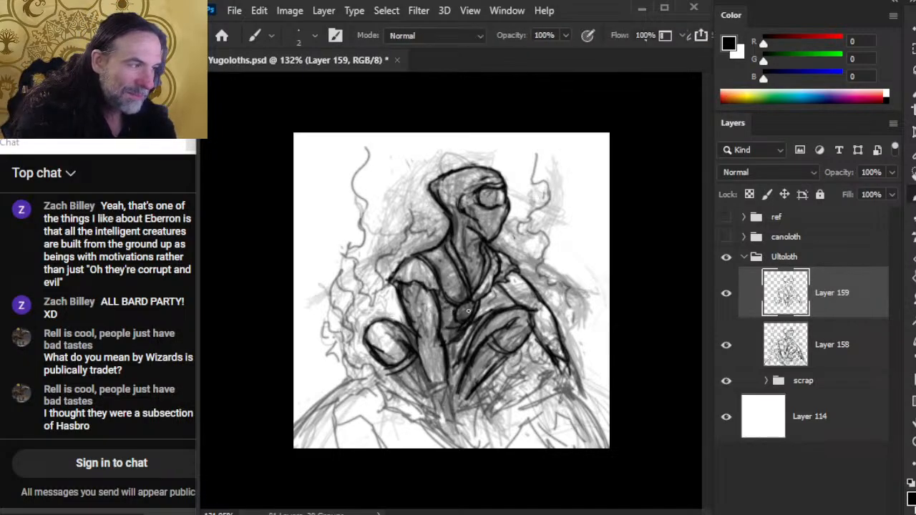
key("e")
key("b")
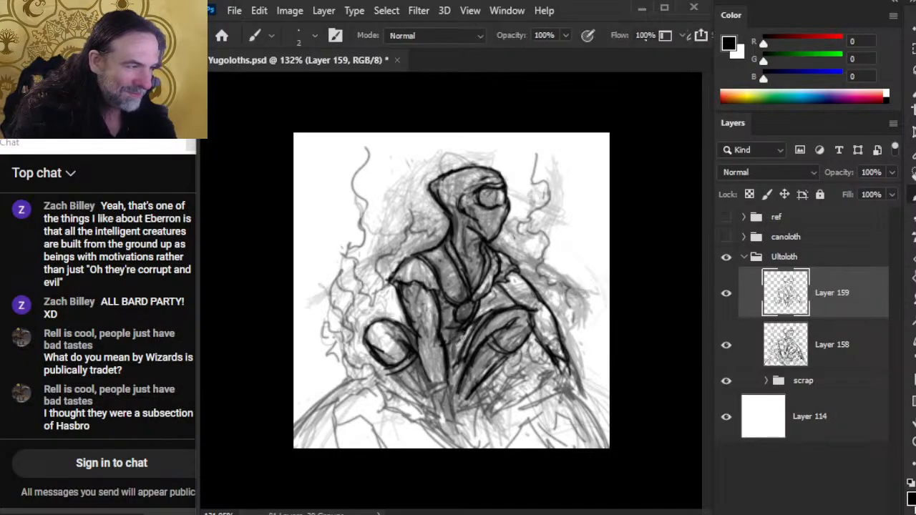
key("e")
key("b")
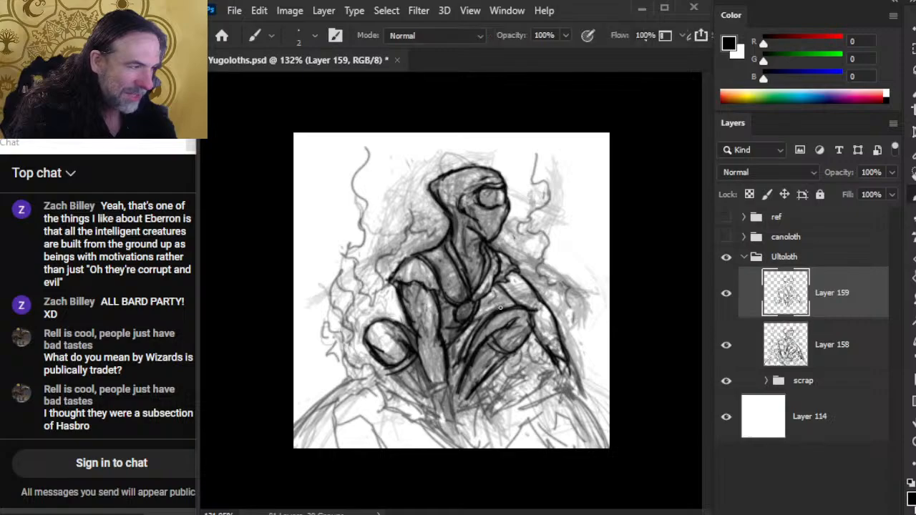
key("e")
key("b")
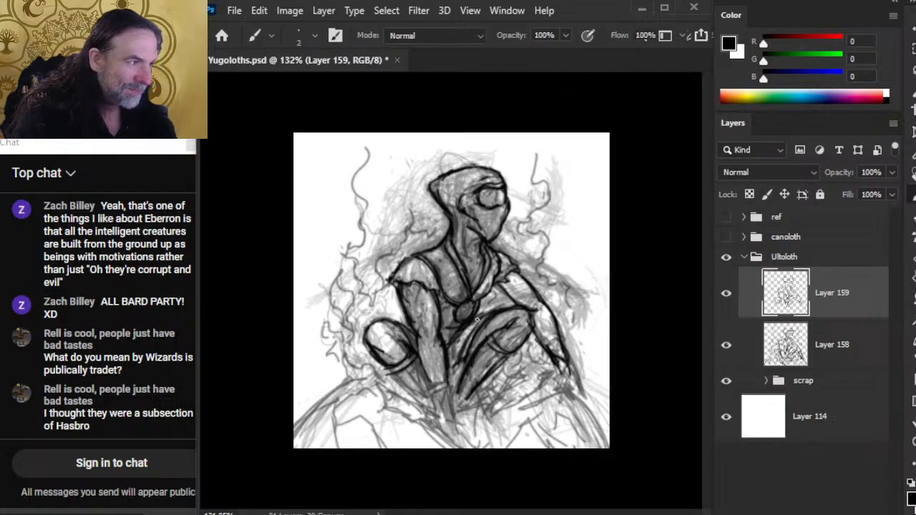
key("e")
key("b")
key("e")
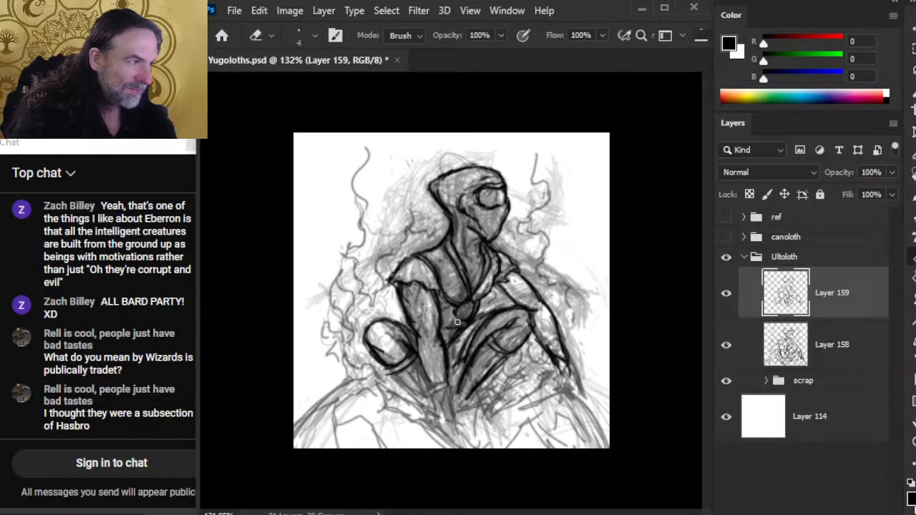
Ink and clean the sleeve edge and upper arm line at the far shoulder, alternating brush and eraser.
key("b")
key("e")
key("b")
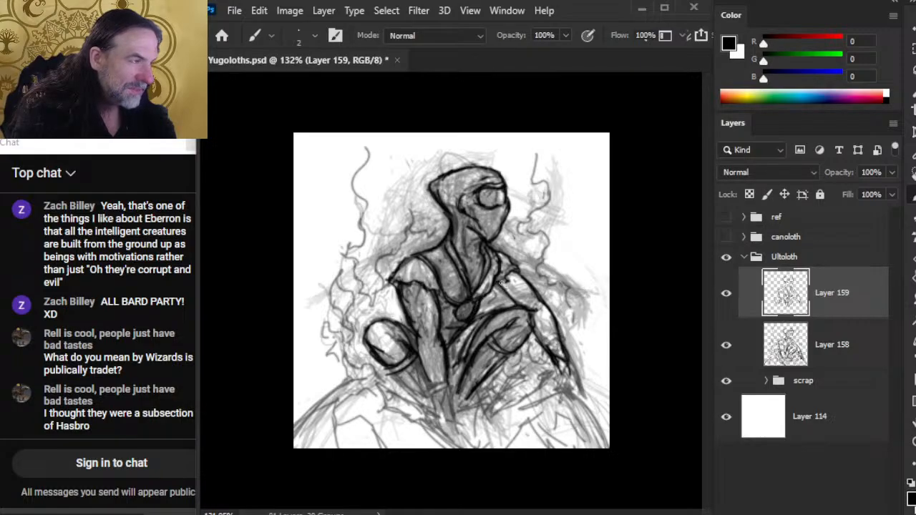
key("e")
key("b")
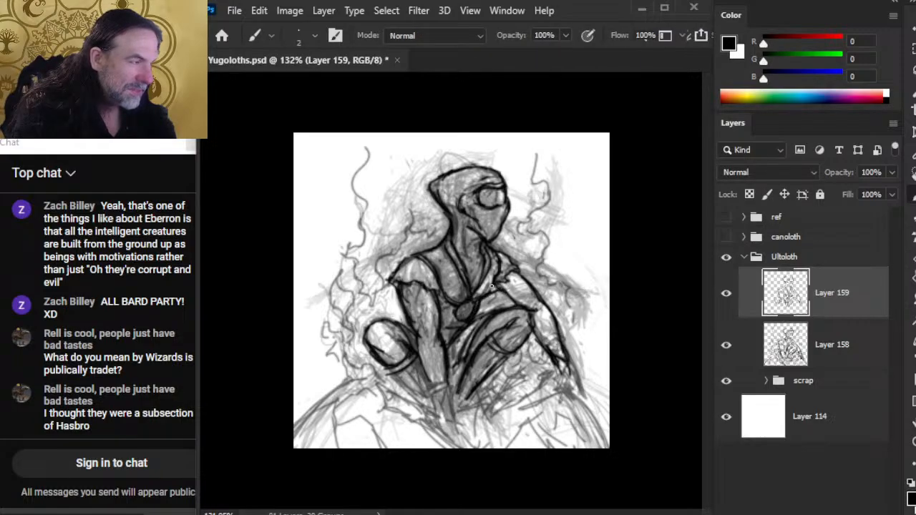
key("e")
key("b")
key("e")
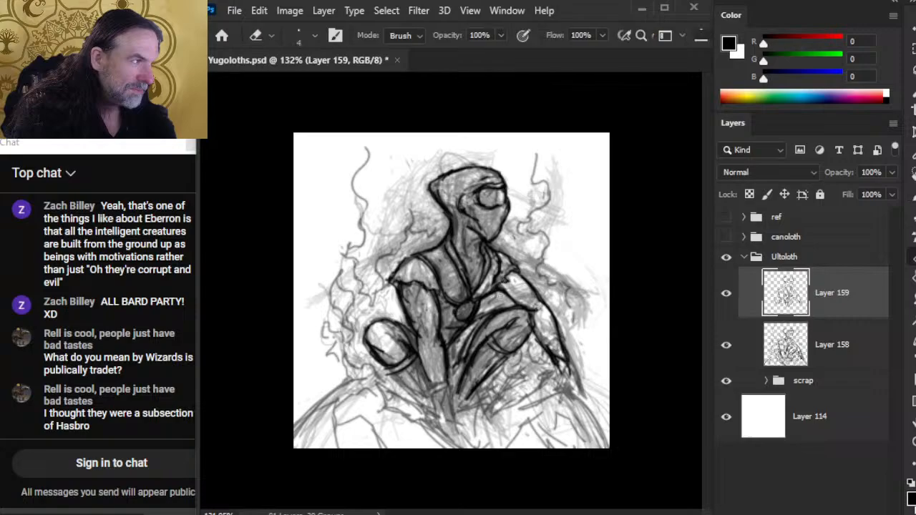
key("b")
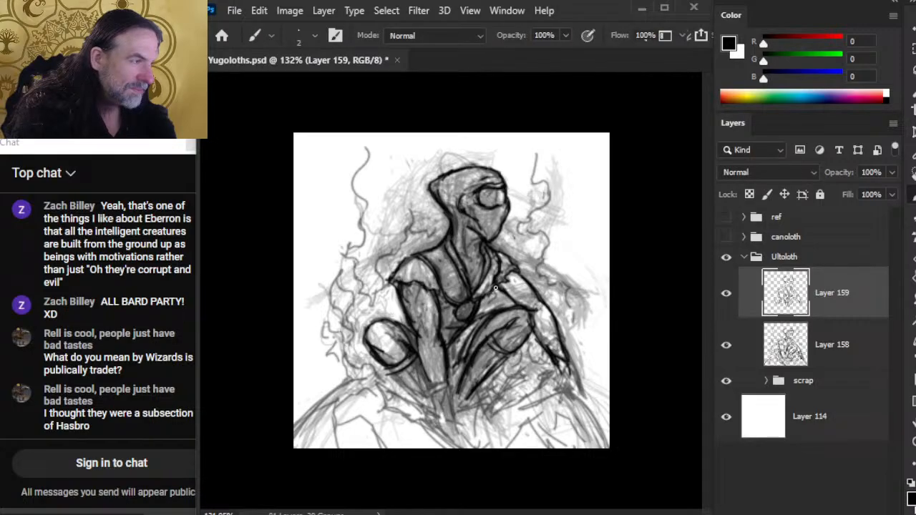
key("e")
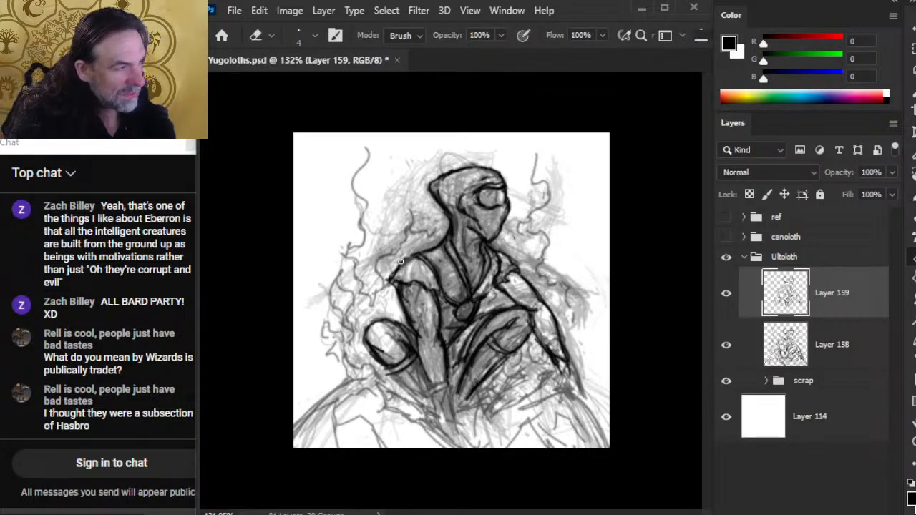
key("b")
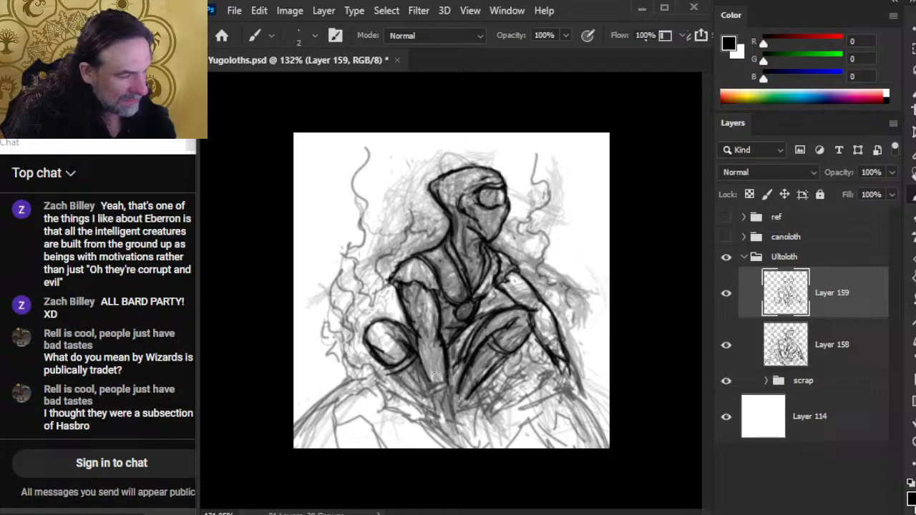
Ink the near arm's wrist band and the hand's edges reaching down to the rock, plus the lower end of the adjacent shin.
mouse_move(429, 385)
left_mouse_down()
mouse_move(438, 373)
mouse_move(425, 381)
mouse_move(447, 402)
mouse_move(425, 425)
left_mouse_up()
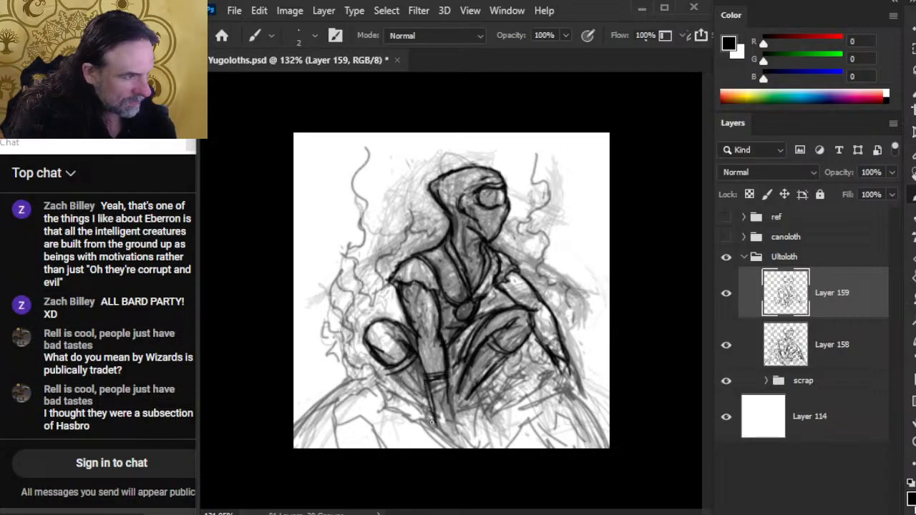
left_click_drag(433, 375, 423, 409)
left_click_drag(440, 406, 433, 422)
mouse_move(448, 378)
left_mouse_down()
mouse_move(452, 409)
mouse_move(464, 400)
left_mouse_up()
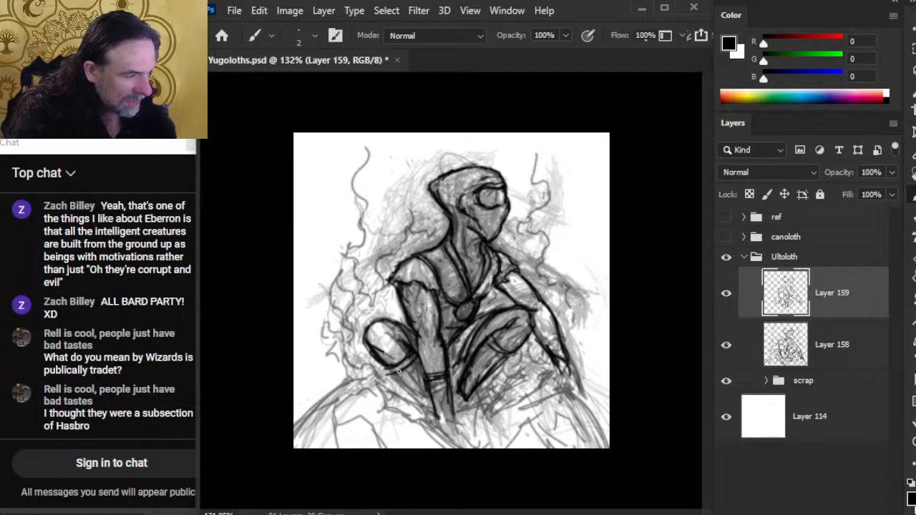
Ink and clean the lower leg line running from under the near knee down to the wrist.
key("e")
left_click_drag(398, 371, 421, 396)
key("b")
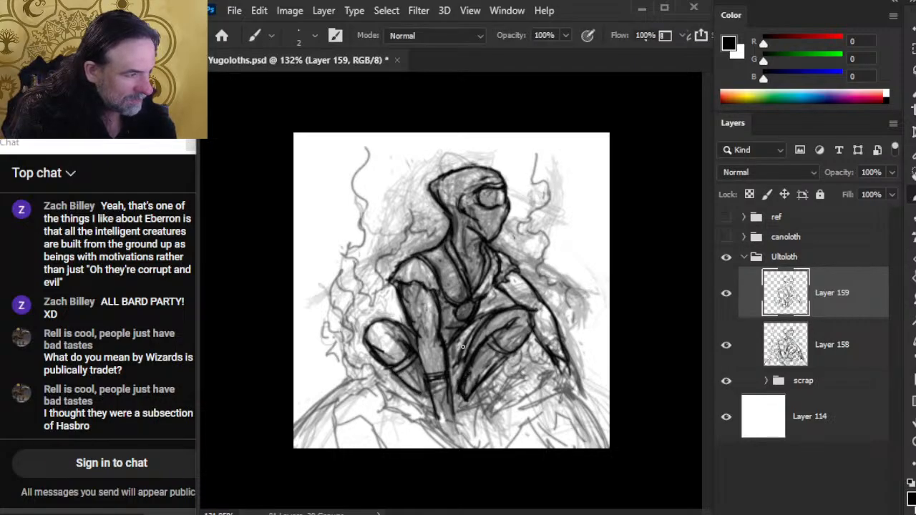
key("e")
key("b")
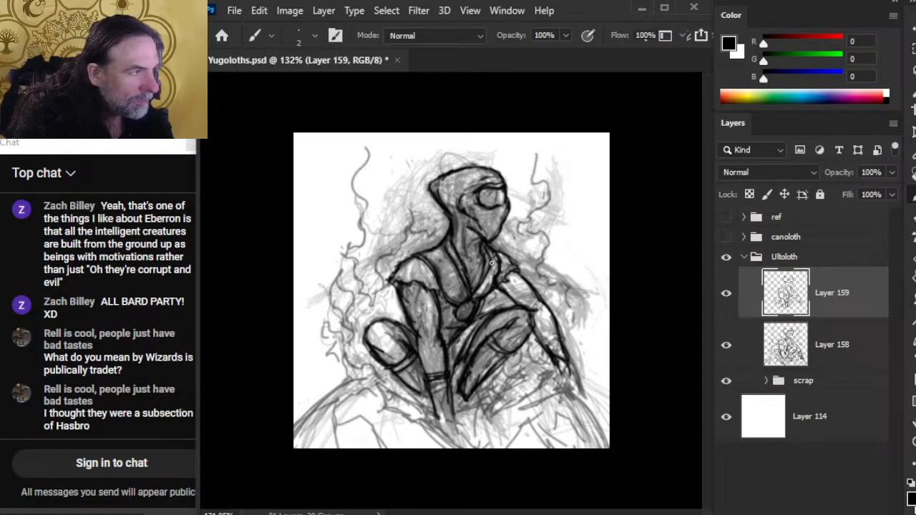
Erase the round pendant below the collar and rework the waist and upper thigh lines around it.
key("e")
key("b")
mouse_move(480, 313)
left_mouse_down()
mouse_move(461, 328)
mouse_move(488, 300)
mouse_move(446, 317)
mouse_move(483, 302)
mouse_move(466, 328)
mouse_move(467, 318)
mouse_move(483, 309)
mouse_move(463, 344)
mouse_move(489, 306)
mouse_move(453, 350)
mouse_move(487, 317)
mouse_move(467, 328)
left_mouse_up()
key("e")
key("b")
key("e")
key("b")
key("e")
key("b")
key("e")
key("b")
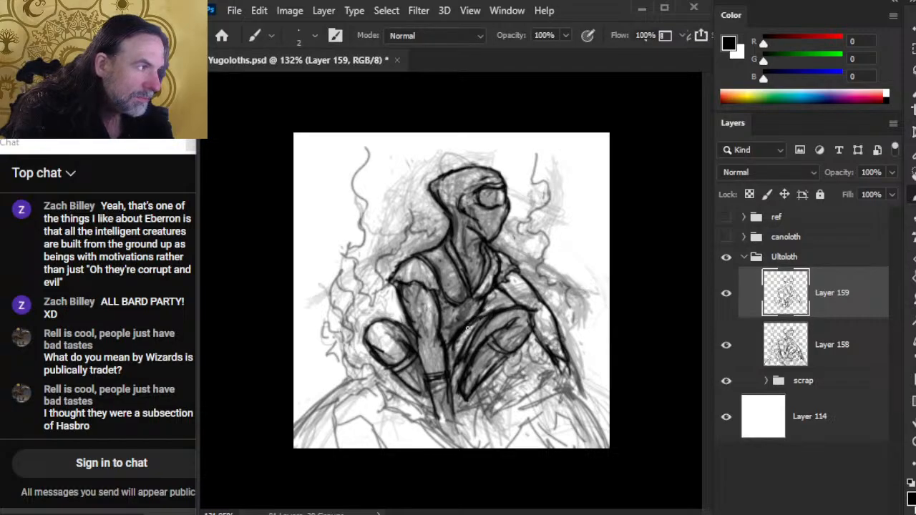